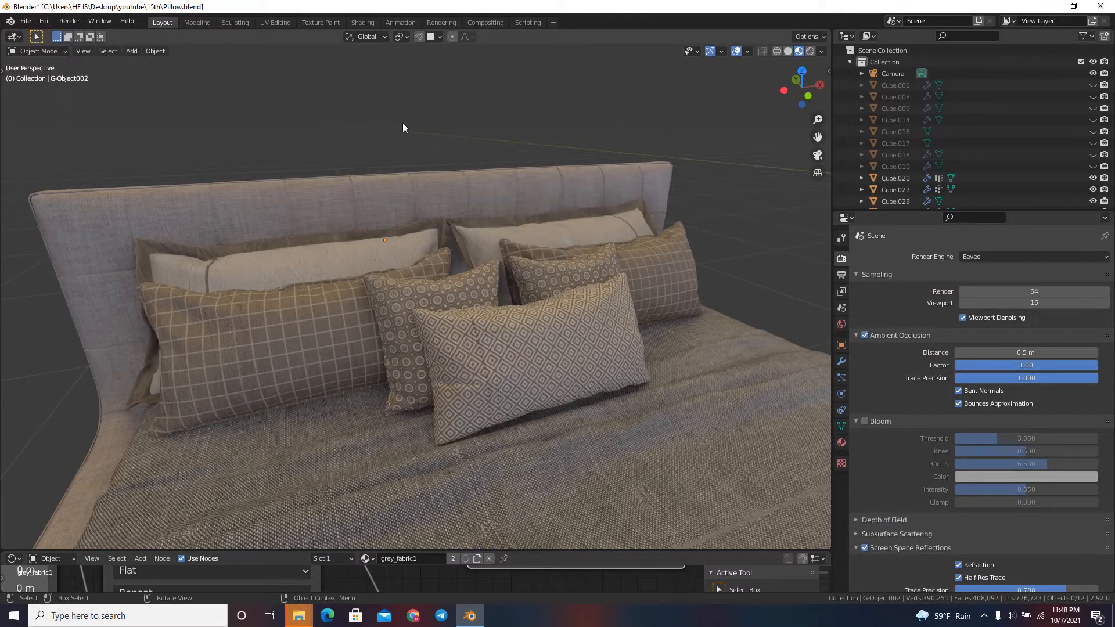
# Select the bed's pillows one after another to look over the different pillow types and patterns.
pyautogui.click(310, 248)
pyautogui.click(489, 234)
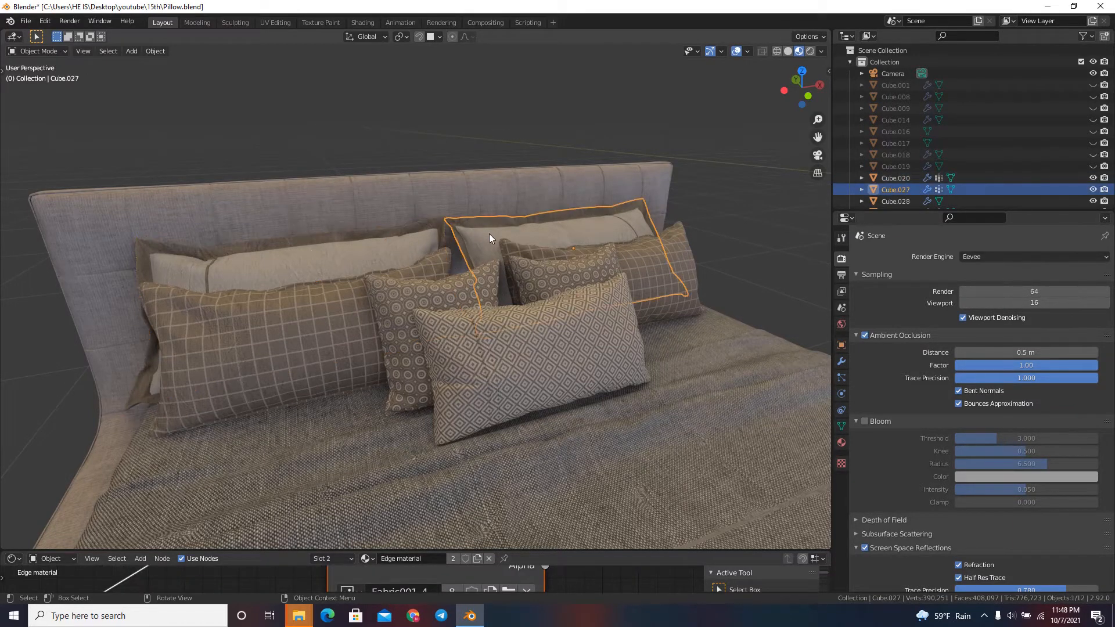
pyautogui.click(289, 287)
pyautogui.click(566, 245)
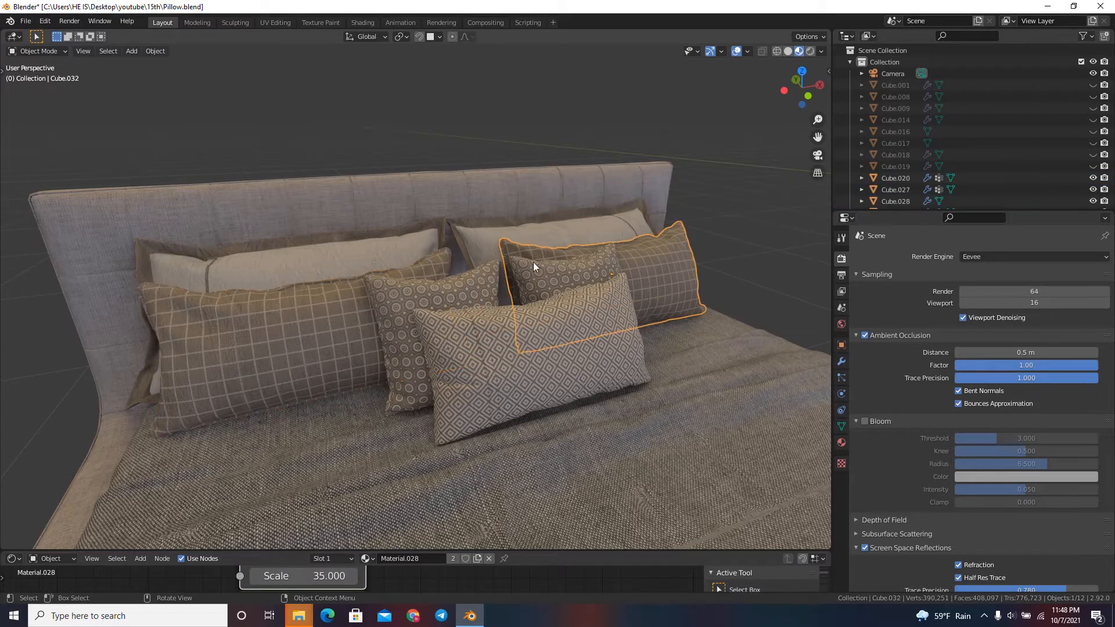
pyautogui.click(545, 268)
pyautogui.click(556, 338)
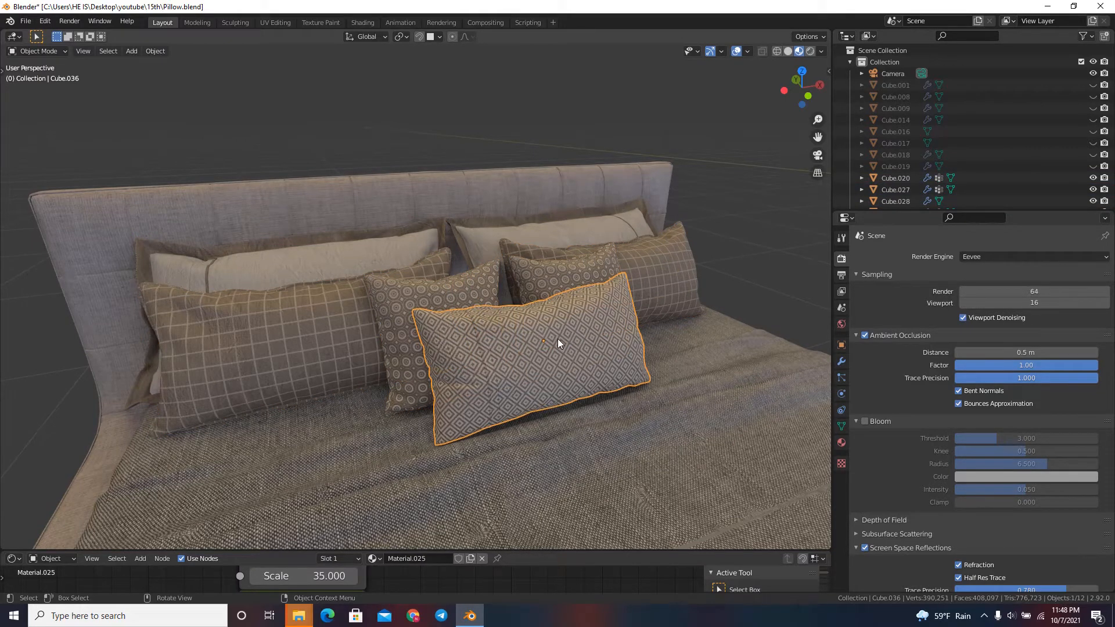
pyautogui.click(362, 356)
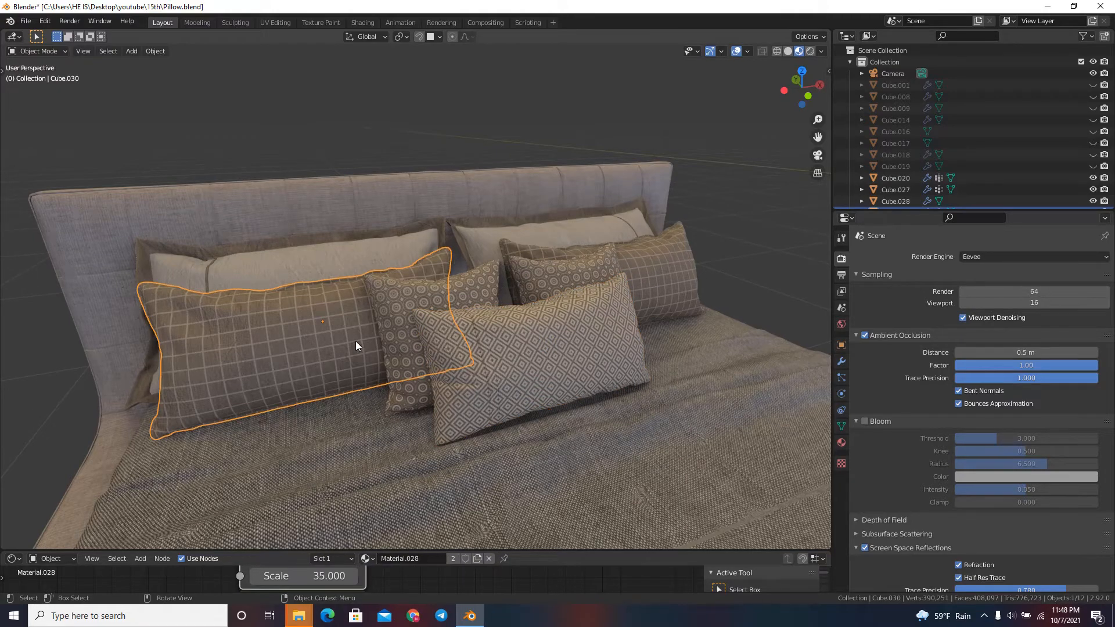
# Examine the patterned pillows up close, moving past the checked and circle designs to the front diamond pillow.
pyautogui.scroll(1, 355, 340)
pyautogui.scroll(-1, 356, 340)
pyautogui.hotkey('shift', '`')
pyautogui.press('w')
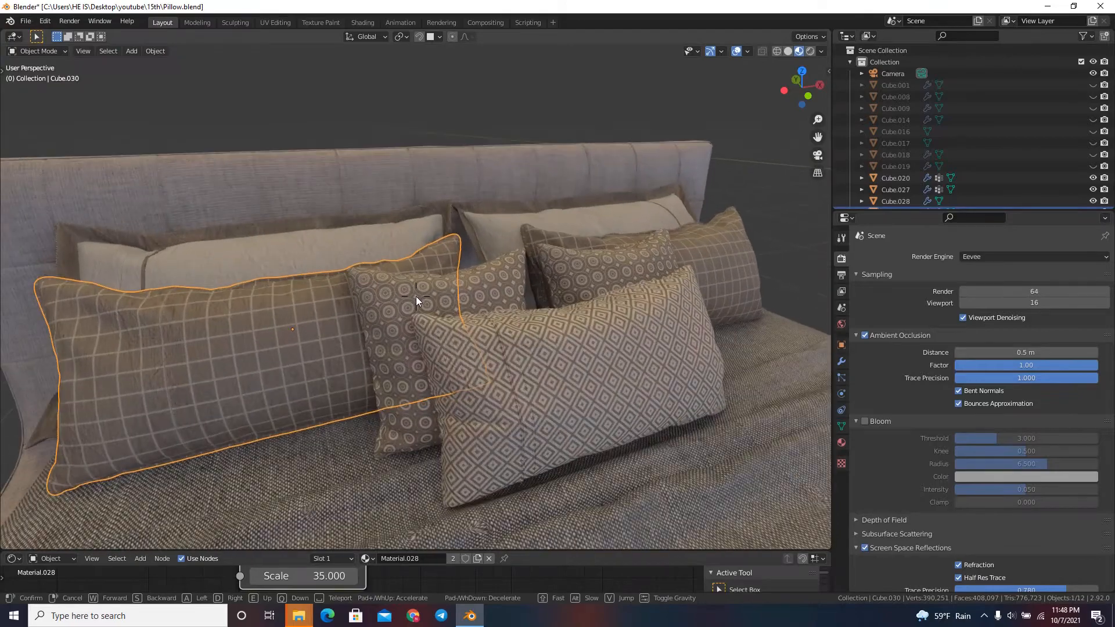
pyautogui.press('d')
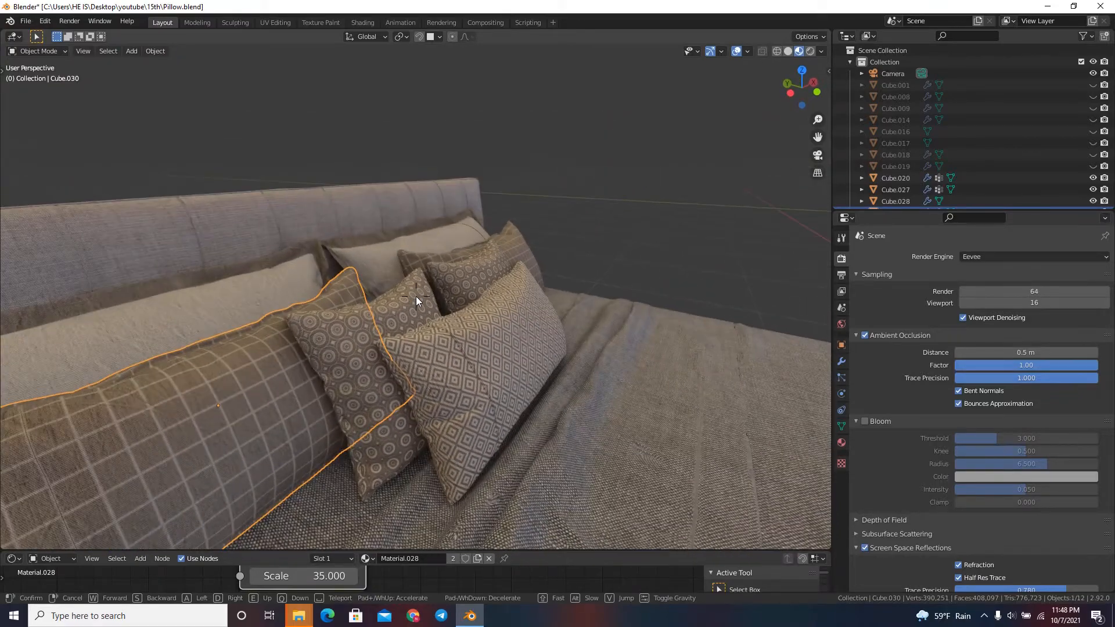
pyautogui.press('w')
pyautogui.click(416, 296)
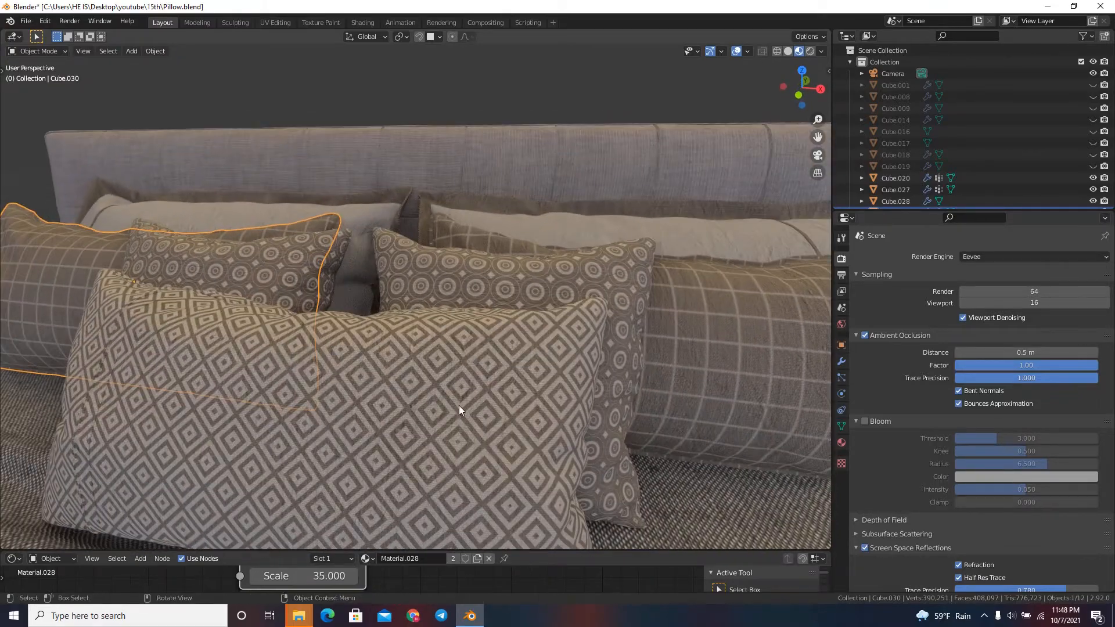
pyautogui.click(482, 374)
pyautogui.hotkey('shift', '`')
pyautogui.press('s')
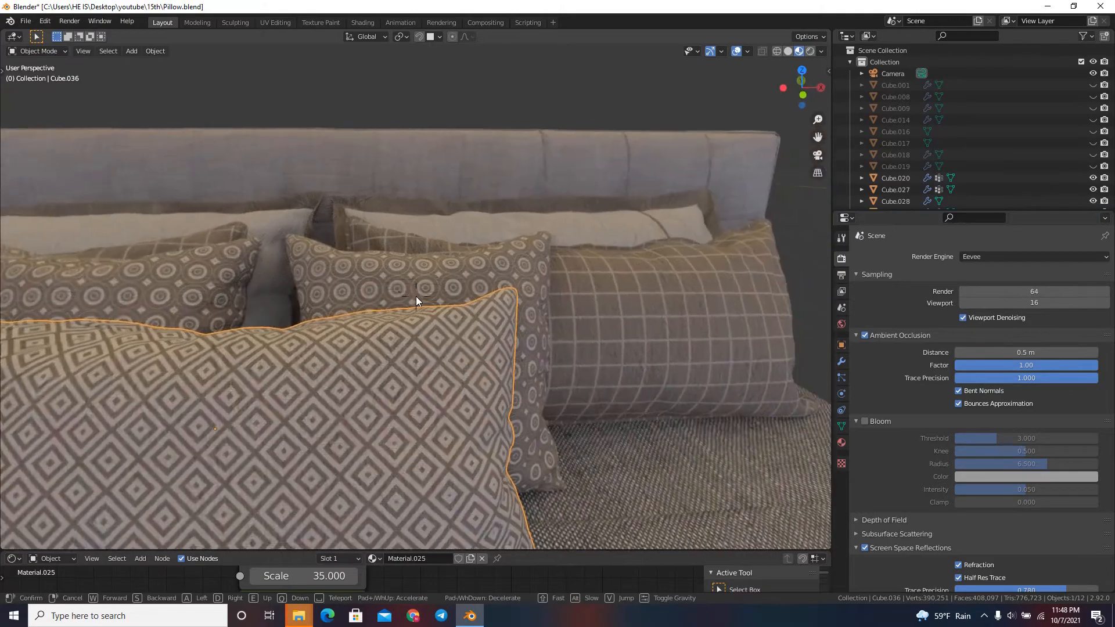
pyautogui.click(416, 296)
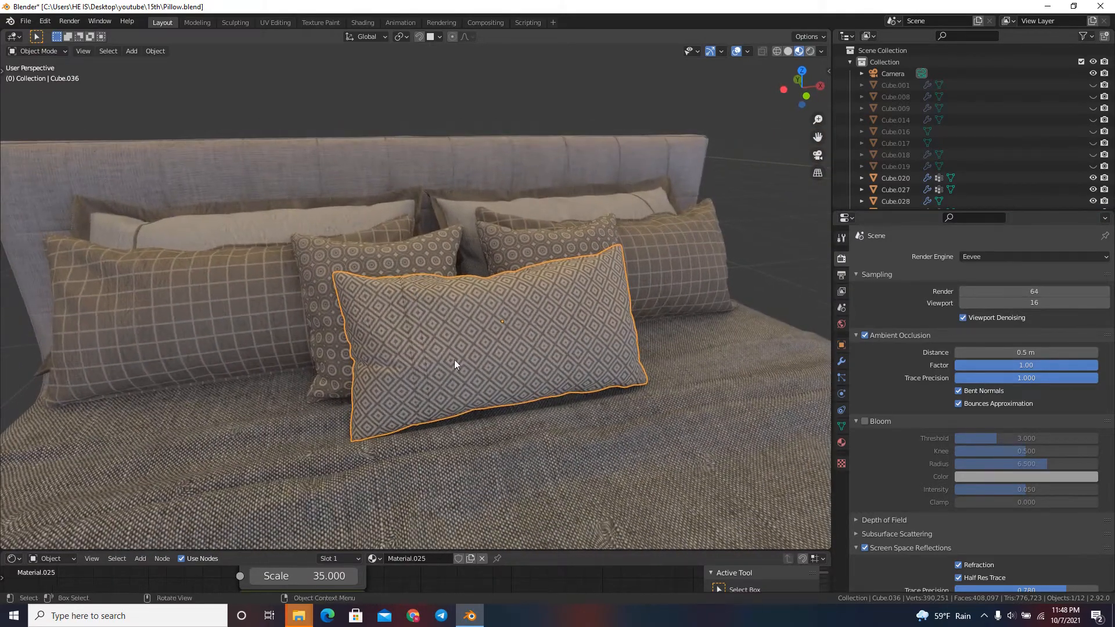
# Show the front diamond pillow's material nodes, try a NodeGroup.004 scale of 8.450, and undo it.
pyautogui.moveTo(525, 550); pyautogui.dragTo(452, 355)
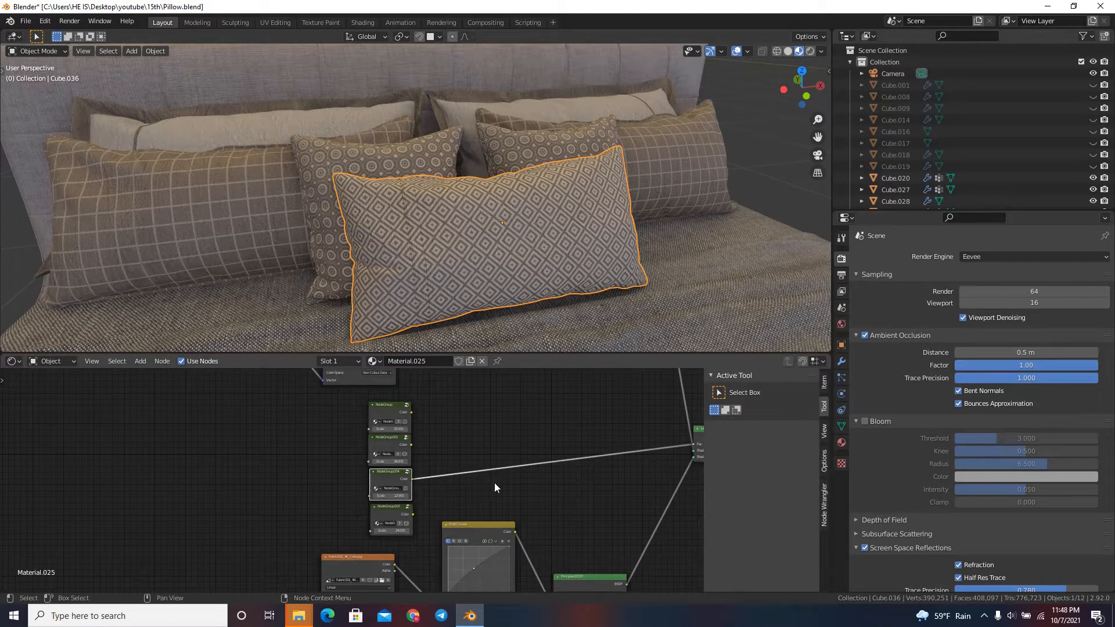
pyautogui.scroll(4, 376, 484)
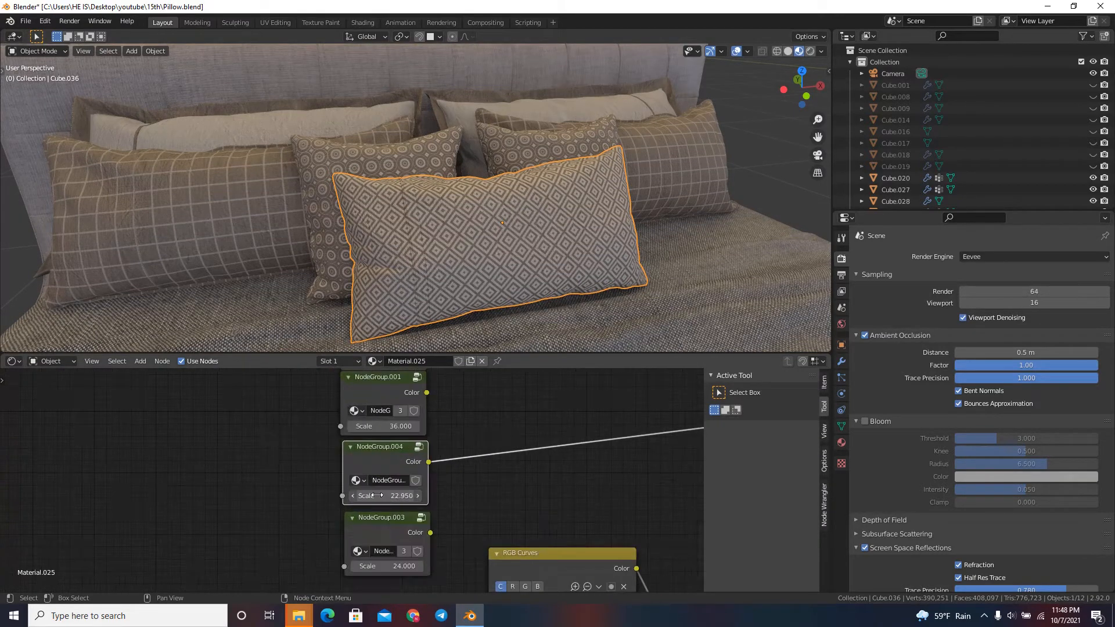
pyautogui.moveTo(377, 495); pyautogui.dragTo(303, 474)
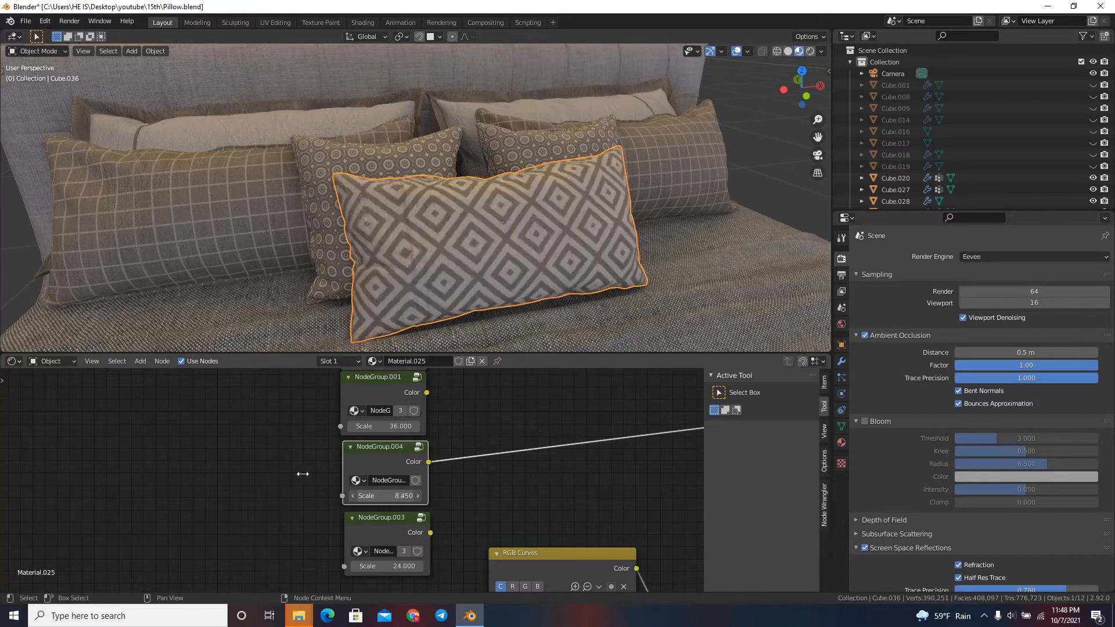
pyautogui.hotkey('ctrl', 'z')
pyautogui.scroll(-2, 335, 507)
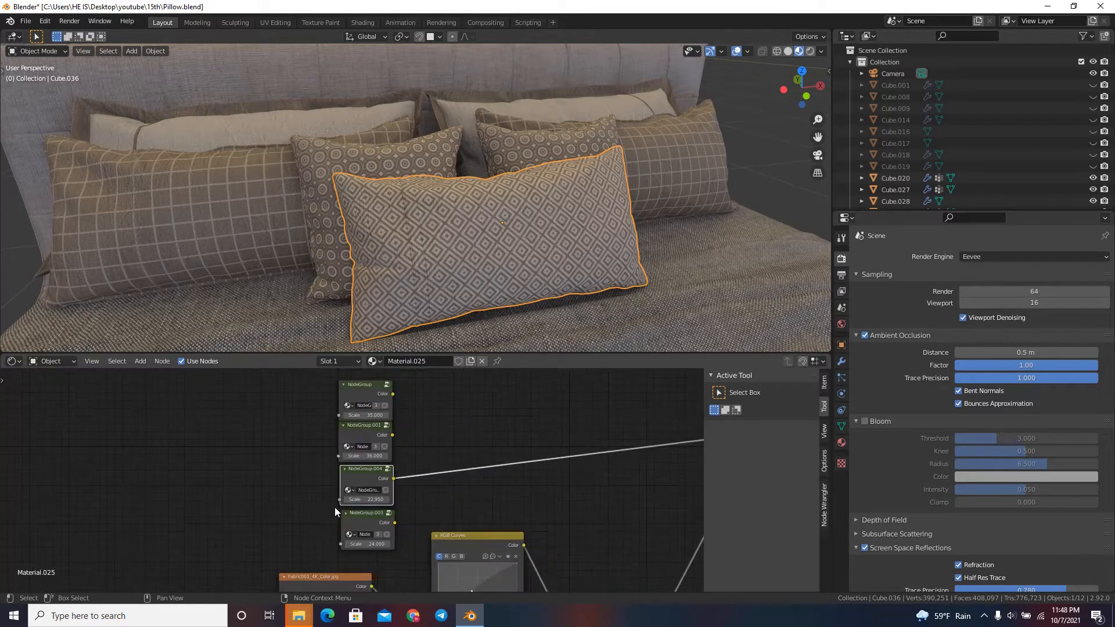
# Try NodeGroup.001 as the Mix Shader factor of the front pillow's material, and reconnect NodeGroup.004.
pyautogui.scroll(-2, 334, 512)
pyautogui.moveTo(371, 448); pyautogui.dragTo(598, 448)
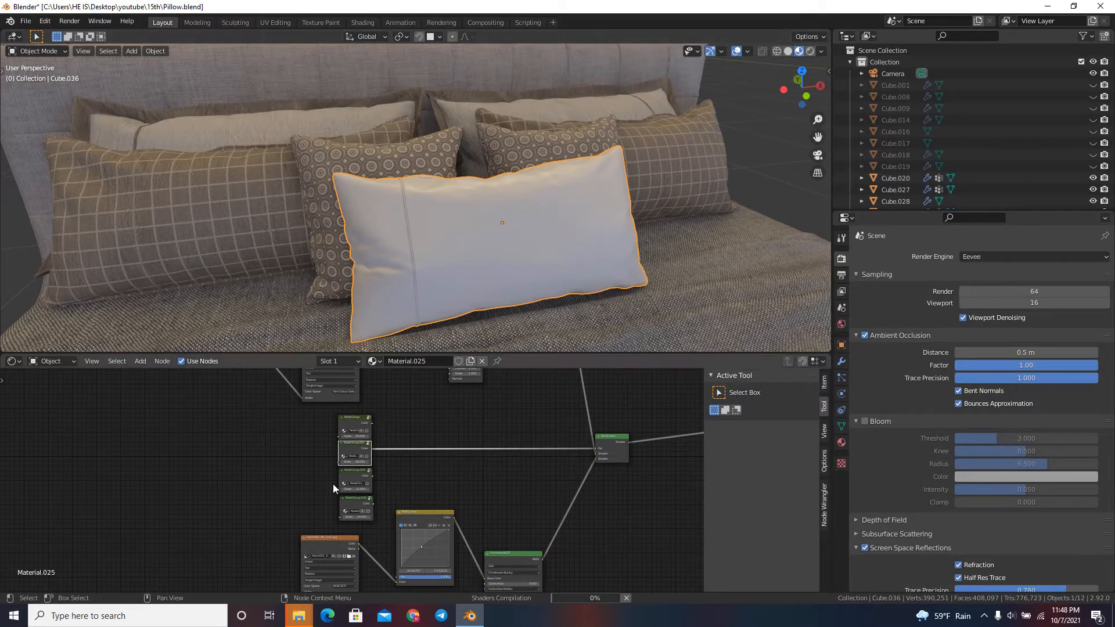
pyautogui.scroll(2, 355, 440)
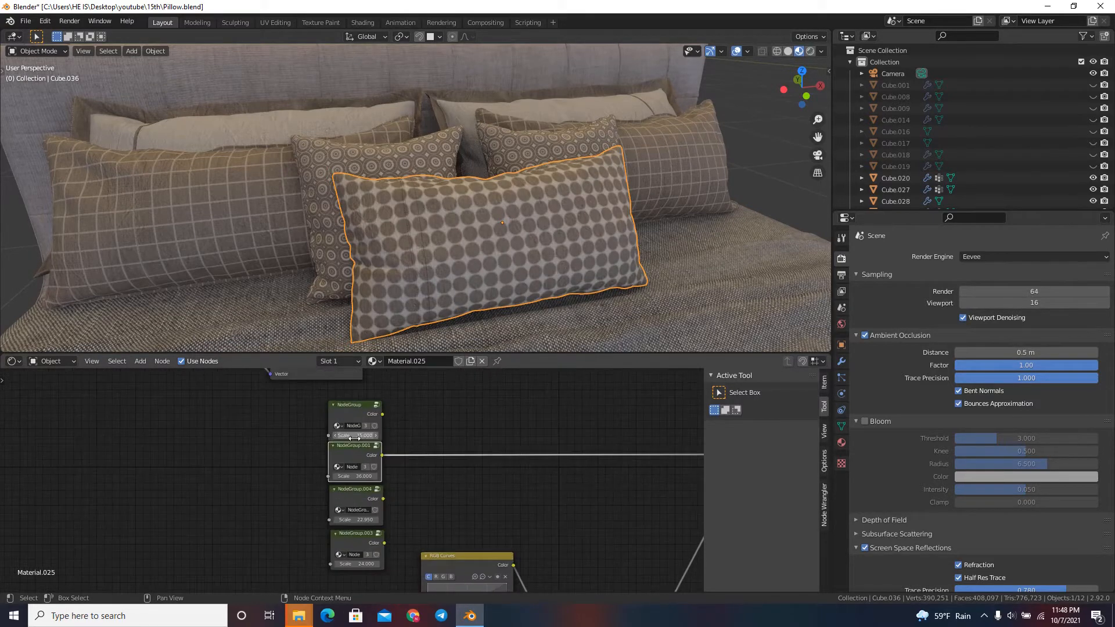
pyautogui.scroll(-2, 306, 500)
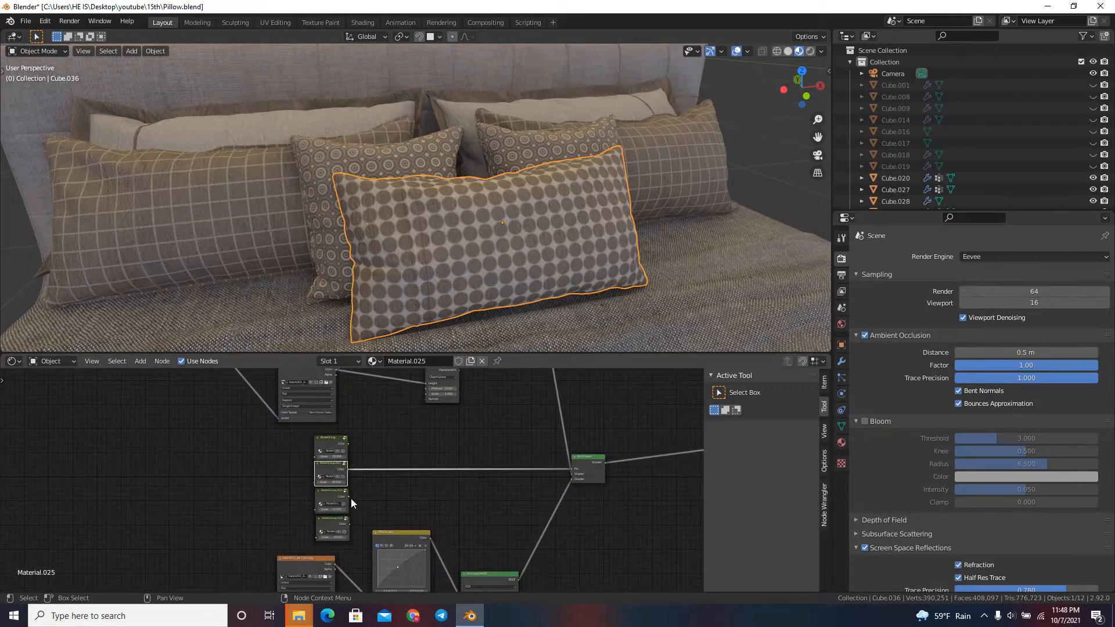
pyautogui.moveTo(349, 497); pyautogui.dragTo(571, 468)
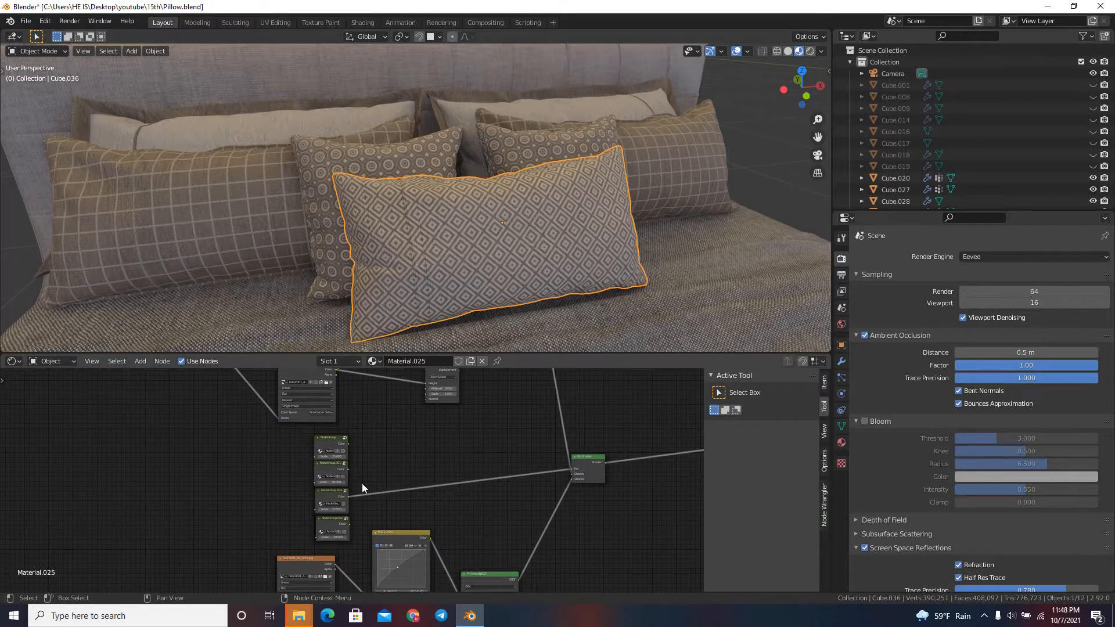
# Inspect the Voronoi nodes inside NodeGroup.004, test the Mapping node's Y location, and return to the pillow view.
pyautogui.click(325, 498)
pyautogui.press('Tab')
pyautogui.scroll(-2, 468, 475)
pyautogui.scroll(2, 373, 511)
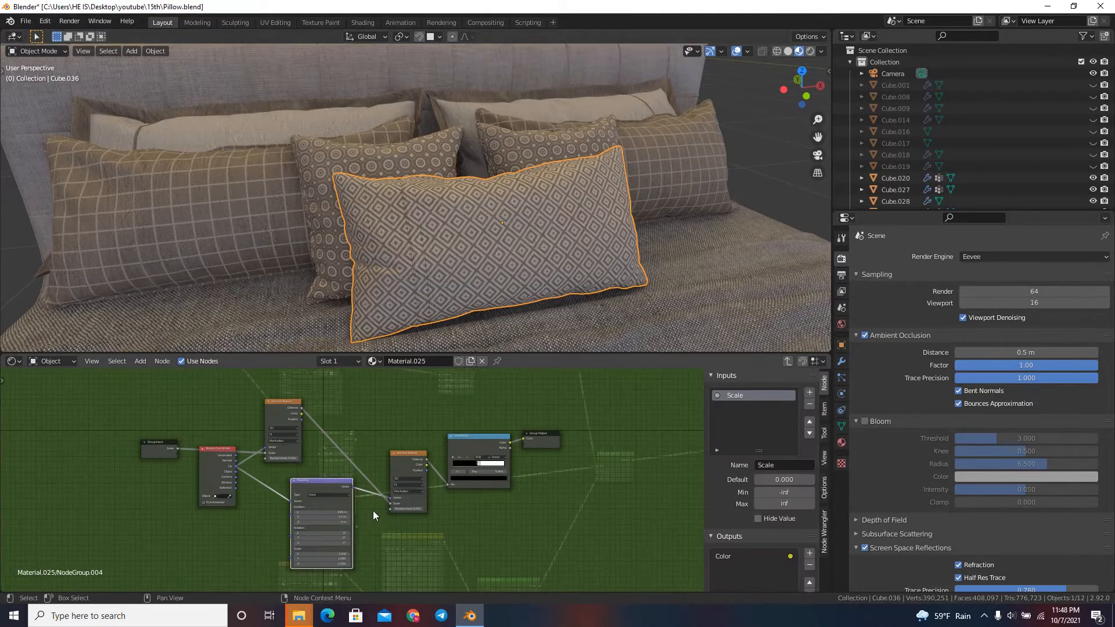
pyautogui.scroll(2, 373, 511)
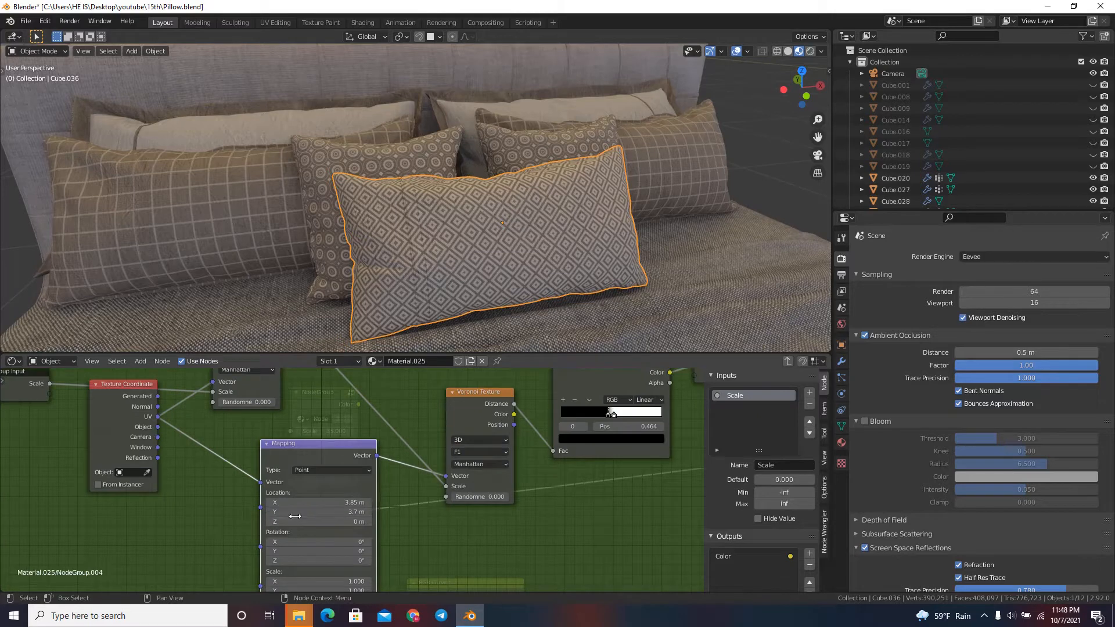
pyautogui.moveTo(317, 516); pyautogui.dragTo(457, 524)
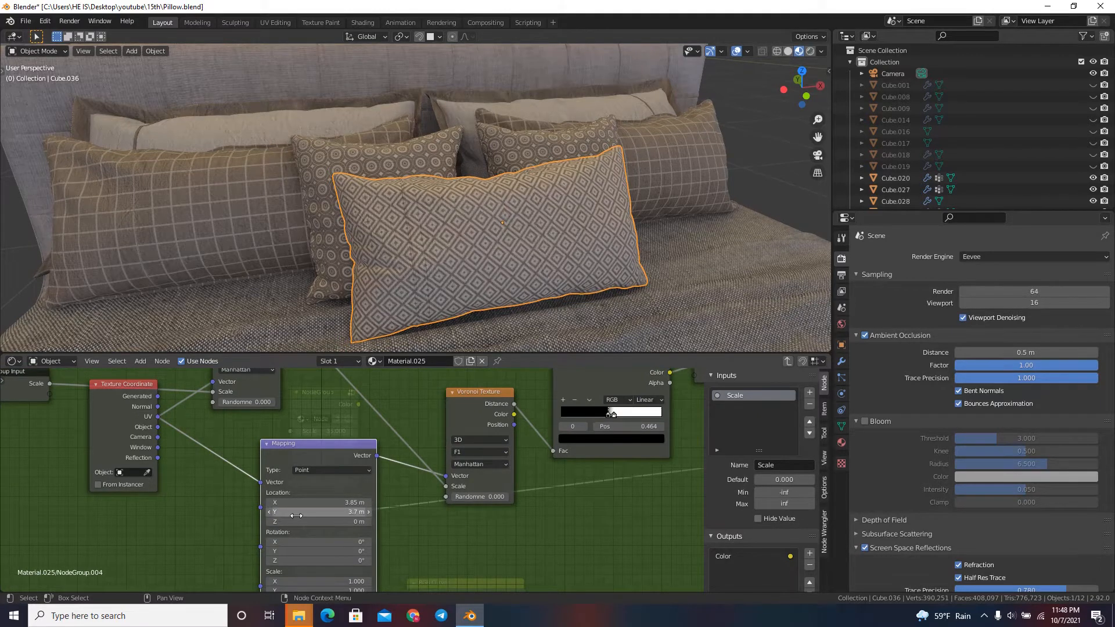
pyautogui.press('Home')
pyautogui.press('Tab')
pyautogui.scroll(-2, 412, 459)
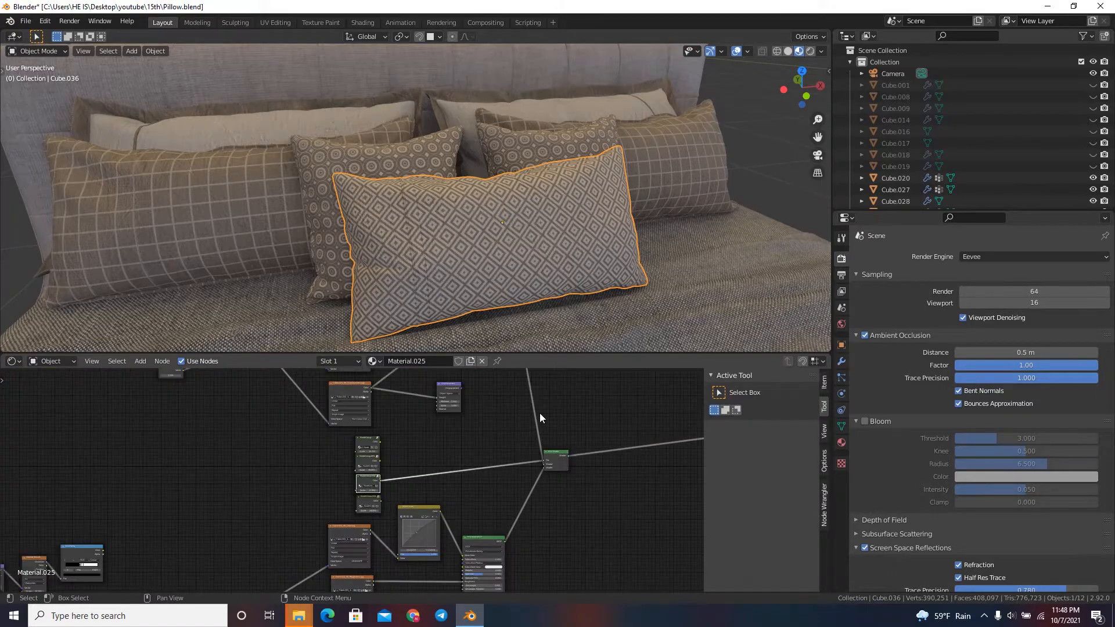
pyautogui.moveTo(545, 353); pyautogui.dragTo(545, 492)
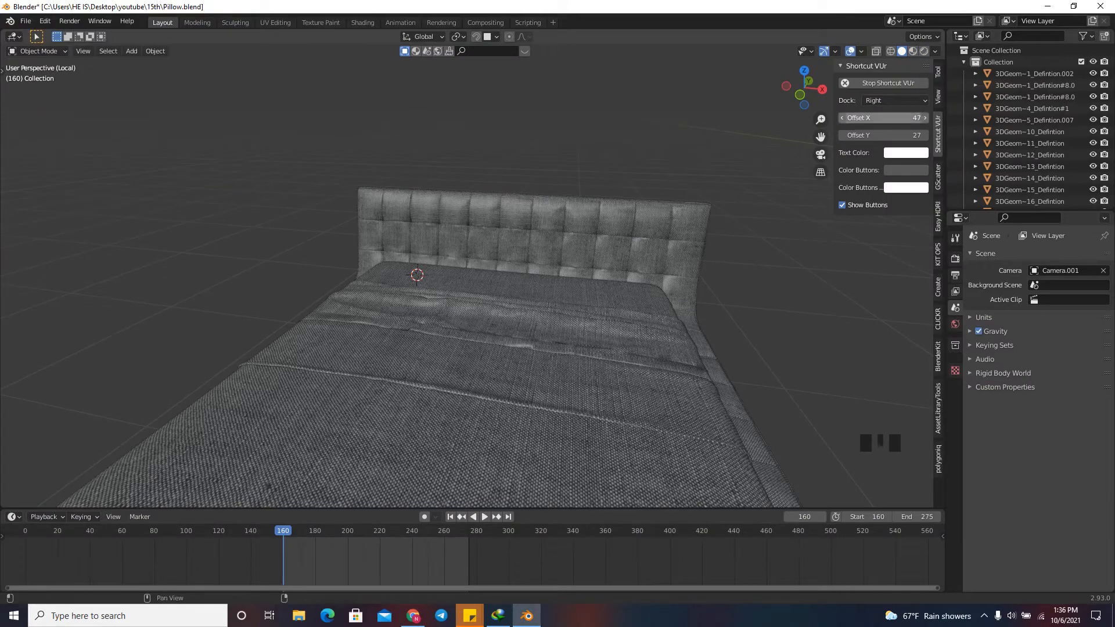
# Place the 3D cursor on the mattress close to the headboard, over one half of the bed.
pyautogui.click(938, 72)
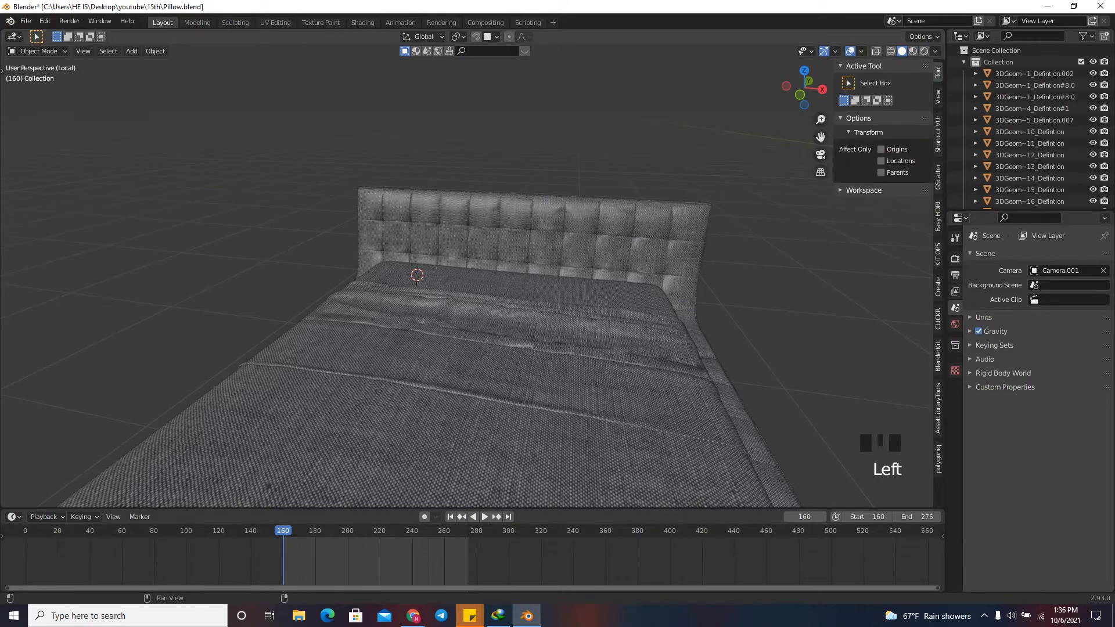
pyautogui.moveTo(804, 88); pyautogui.dragTo(791, 90)
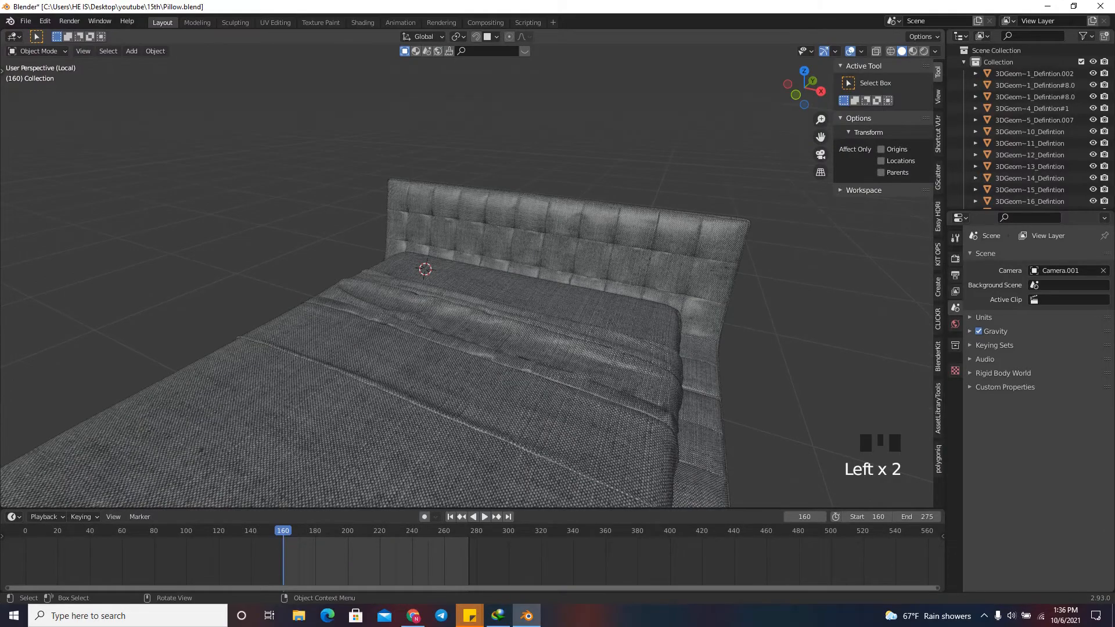
pyautogui.scroll(4, 467, 278)
pyautogui.scroll(-5, 467, 279)
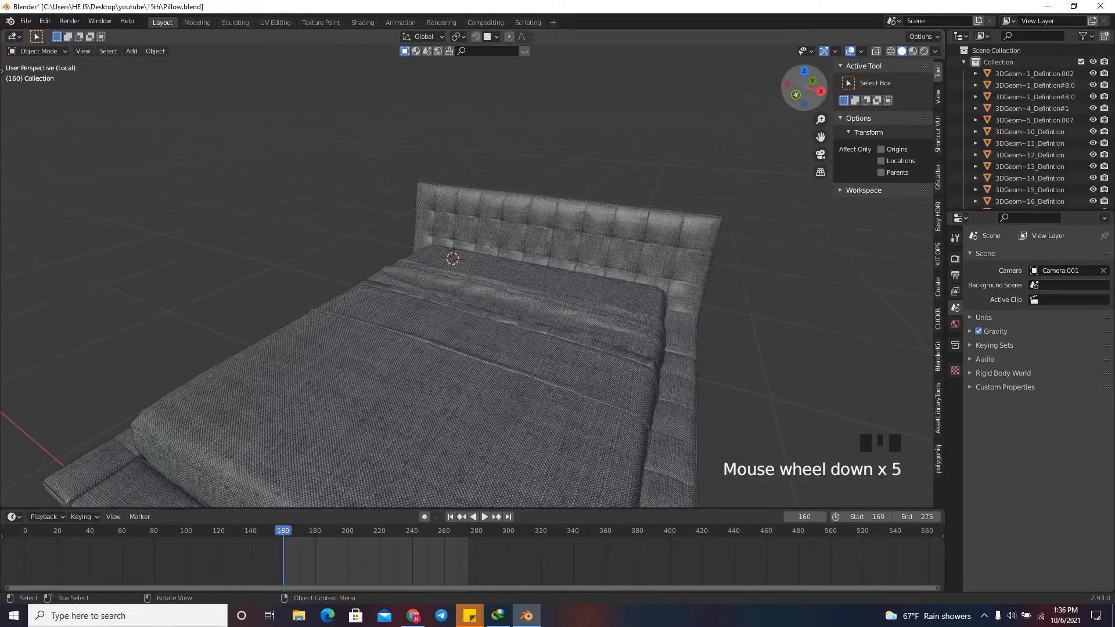
pyautogui.moveTo(804, 89); pyautogui.dragTo(777, 86)
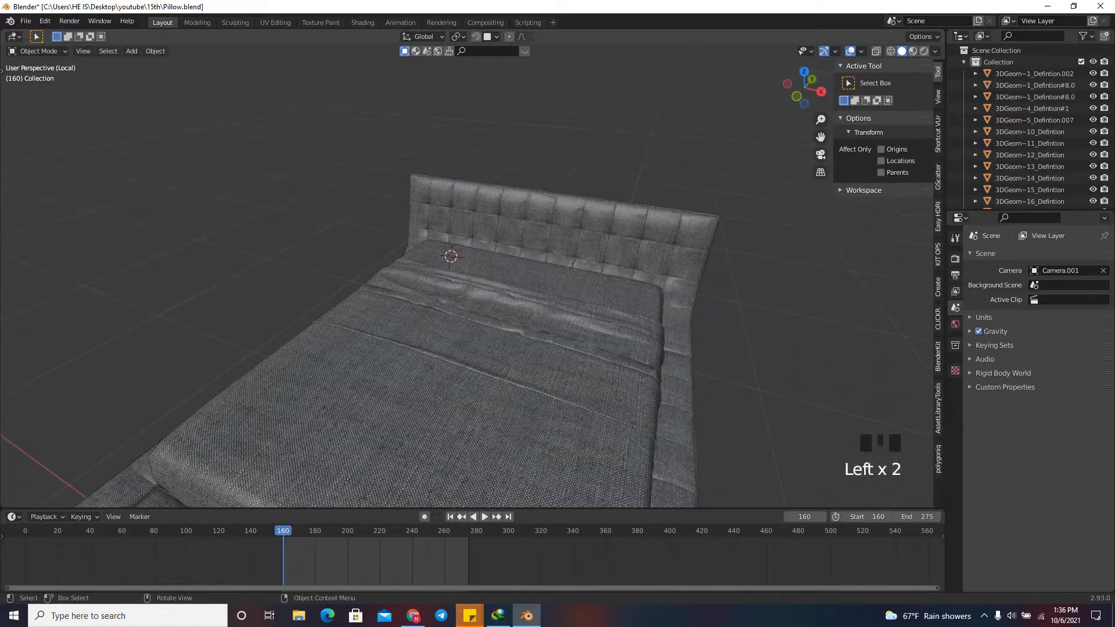
pyautogui.keyDown('shift'); pyautogui.rightClick(544, 278); pyautogui.keyUp('shift')
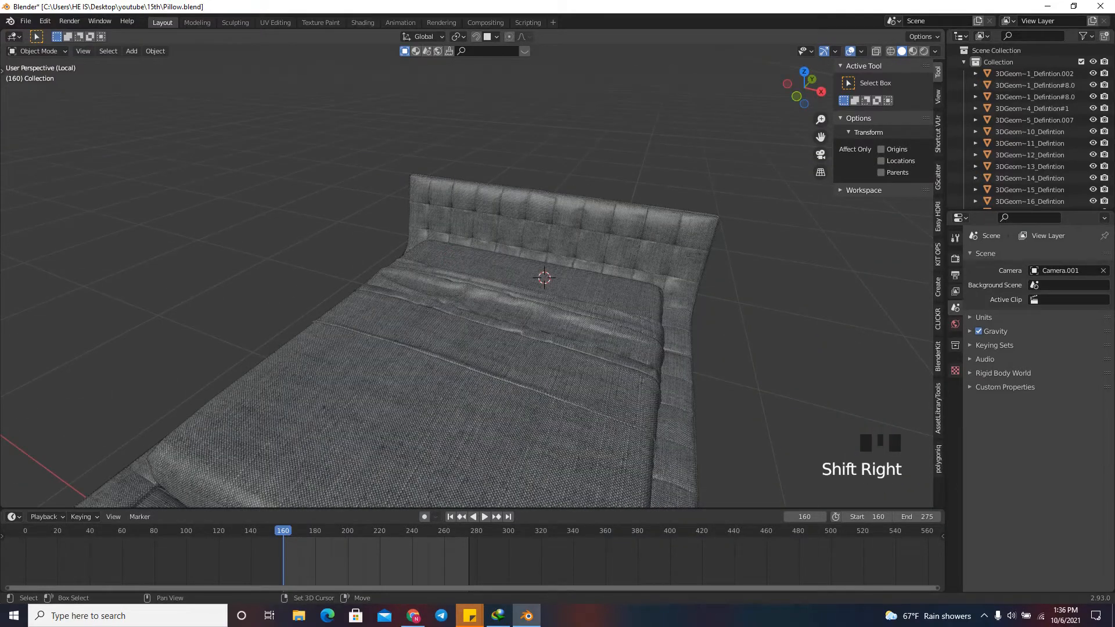
pyautogui.keyDown('shift'); pyautogui.rightClick(451, 255); pyautogui.keyUp('shift')
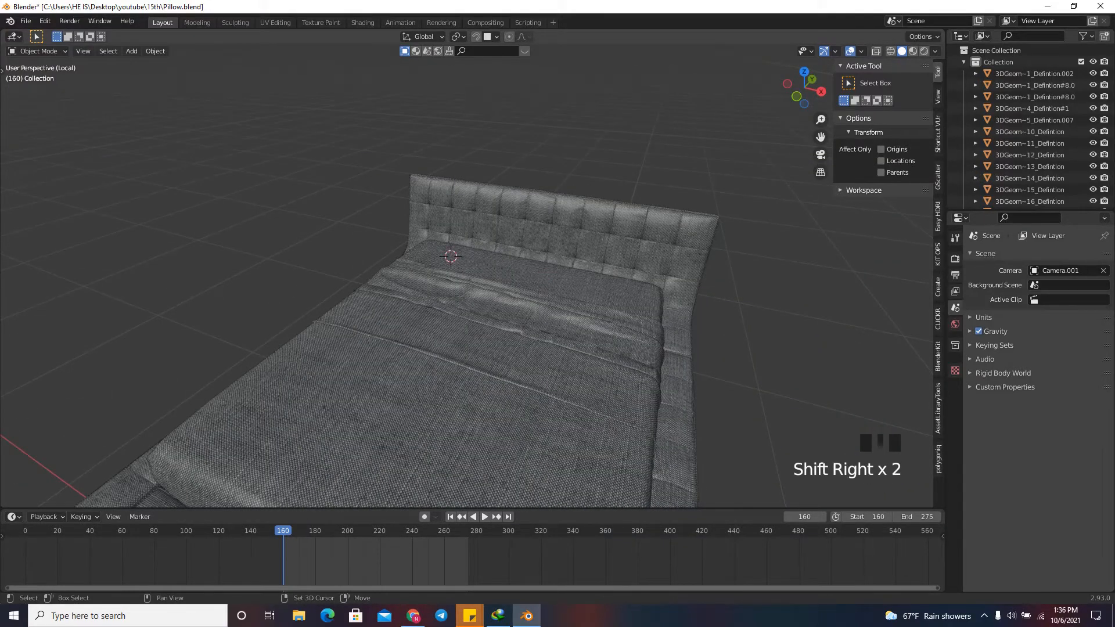
# Add a mesh cube at the 3D cursor on the bed.
pyautogui.scroll(4, 450, 257)
pyautogui.click(131, 51)
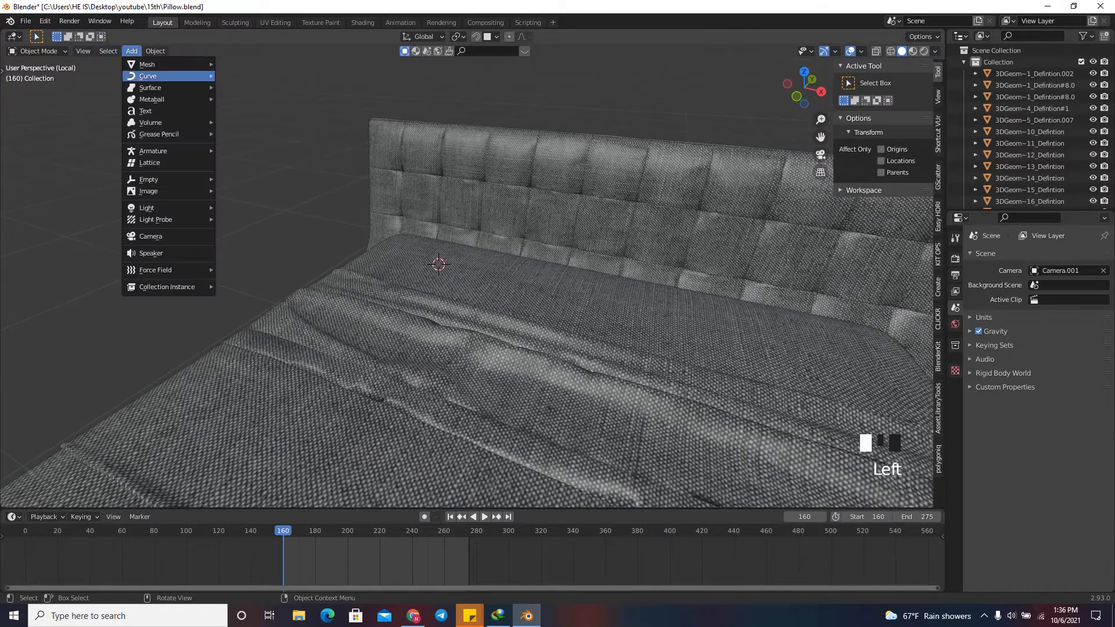
pyautogui.moveTo(169, 64)
pyautogui.click(235, 76)
pyautogui.scroll(-5, 235, 76)
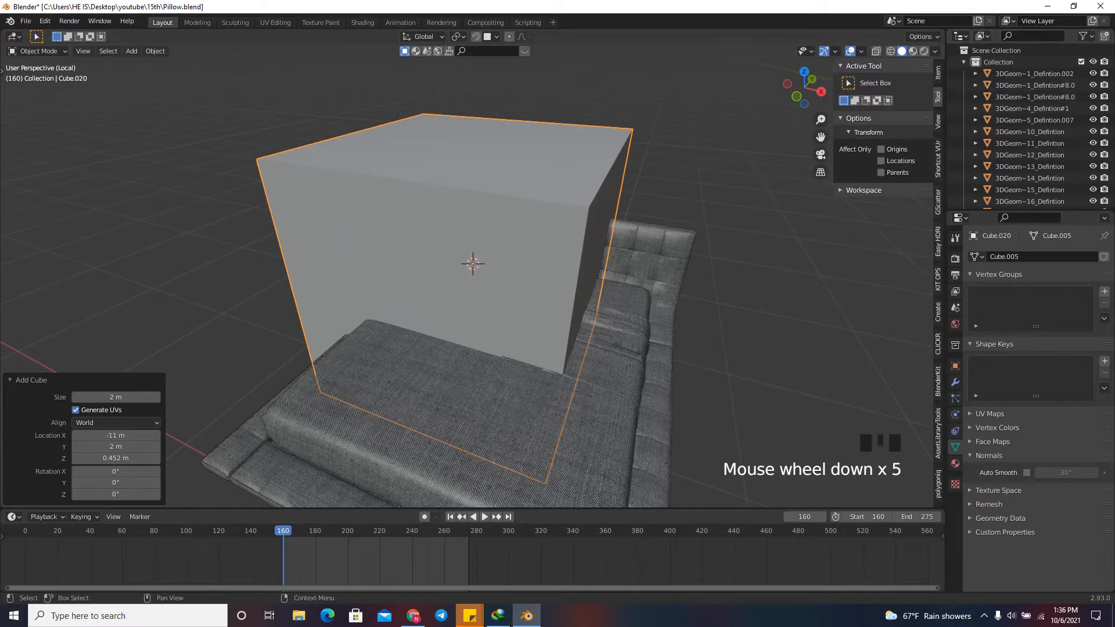
# Set the cube's dimensions to X 0.85 m, Y 0.15 m and Z 0.4 m.
pyautogui.click(937, 72)
pyautogui.click(883, 250)
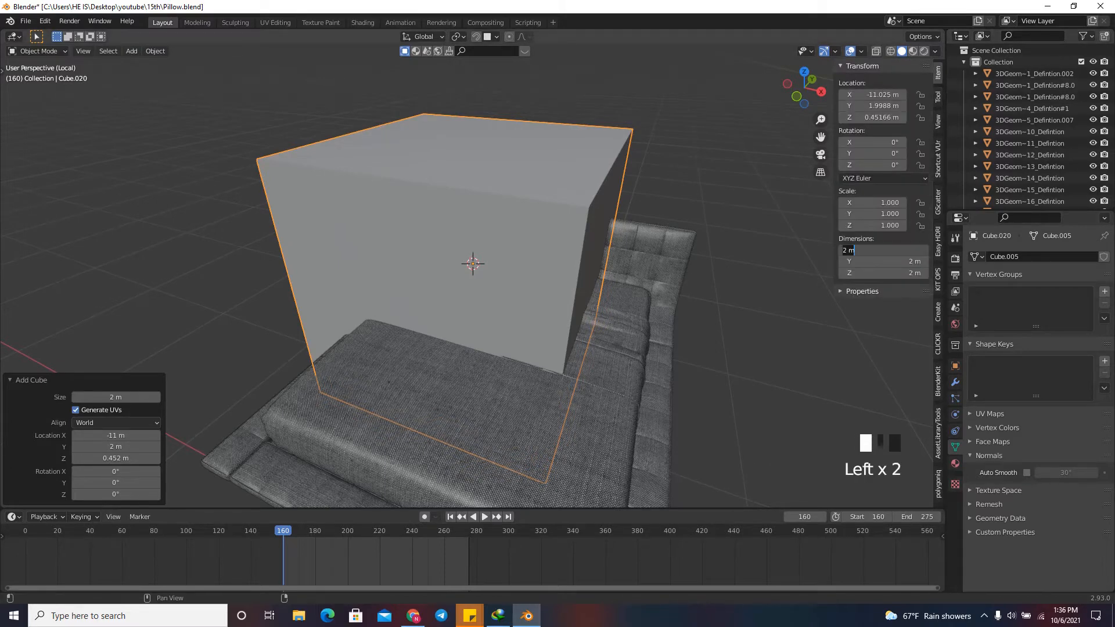
pyautogui.press('Return')
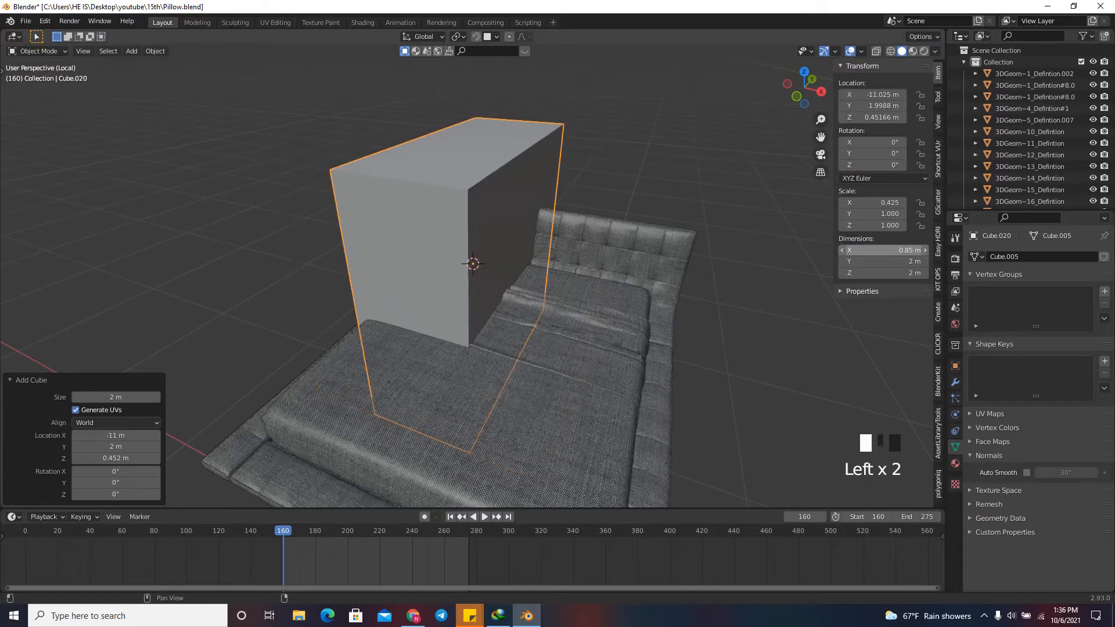
pyautogui.click(883, 262)
pyautogui.write('.4')
pyautogui.press('Return')
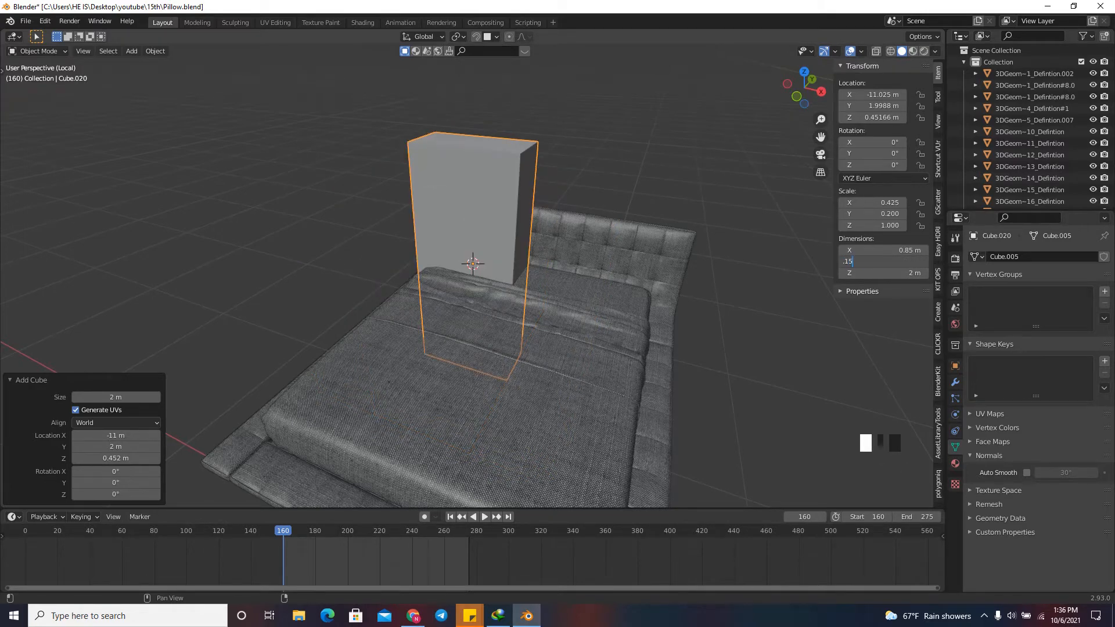
pyautogui.press('Return')
pyautogui.click(882, 273)
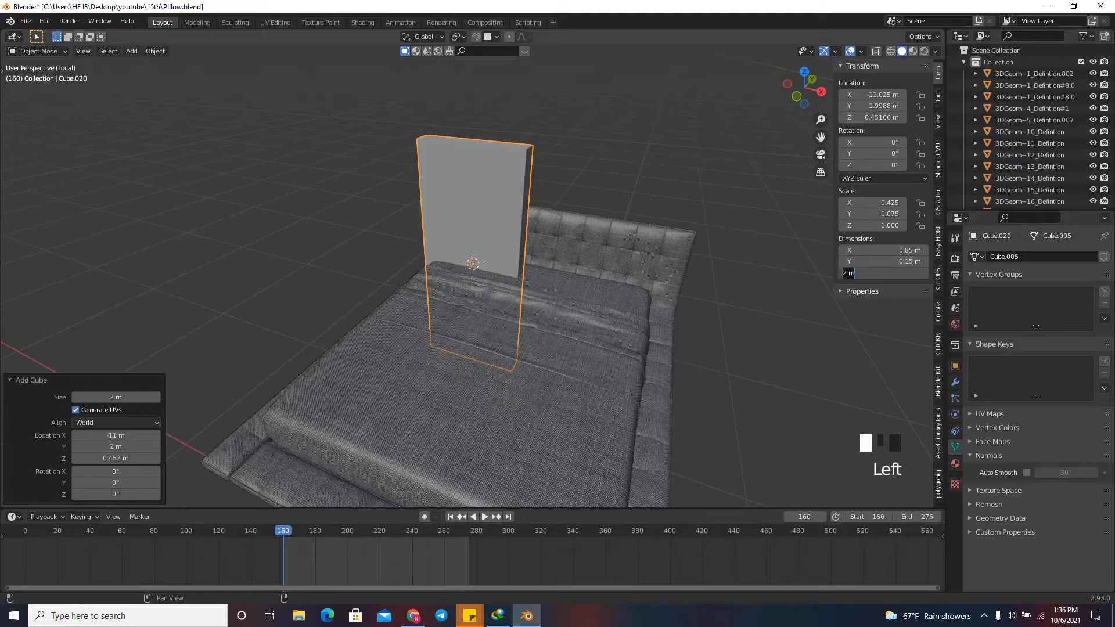
pyautogui.write('.4')
pyautogui.press('Return')
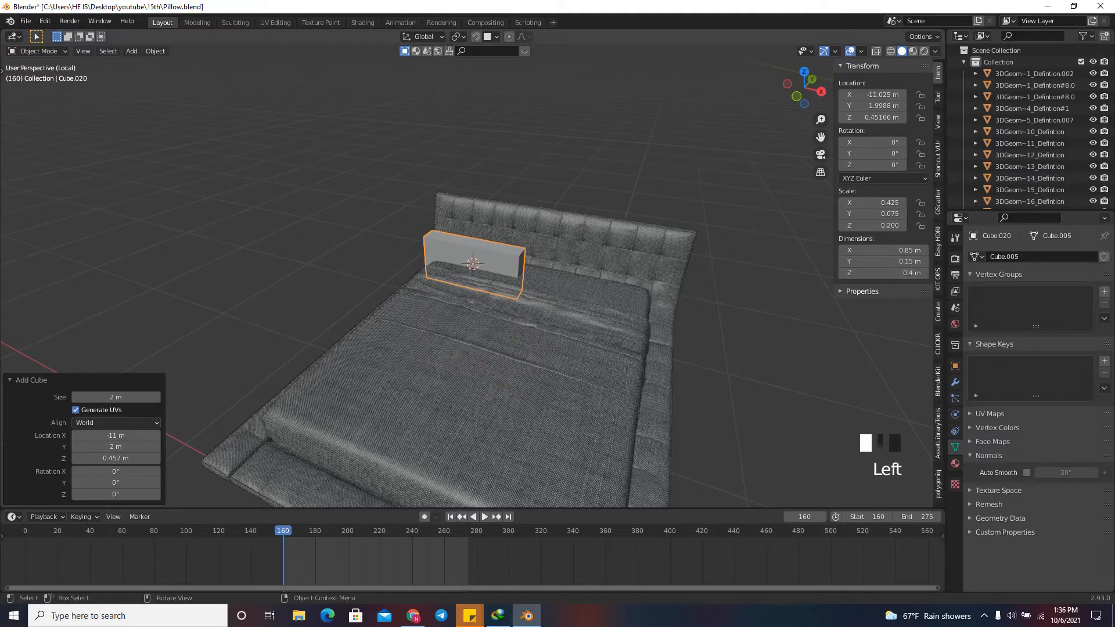
# Set the cube's Y dimension to 0.015 m.
pyautogui.moveTo(807, 87); pyautogui.dragTo(771, 104)
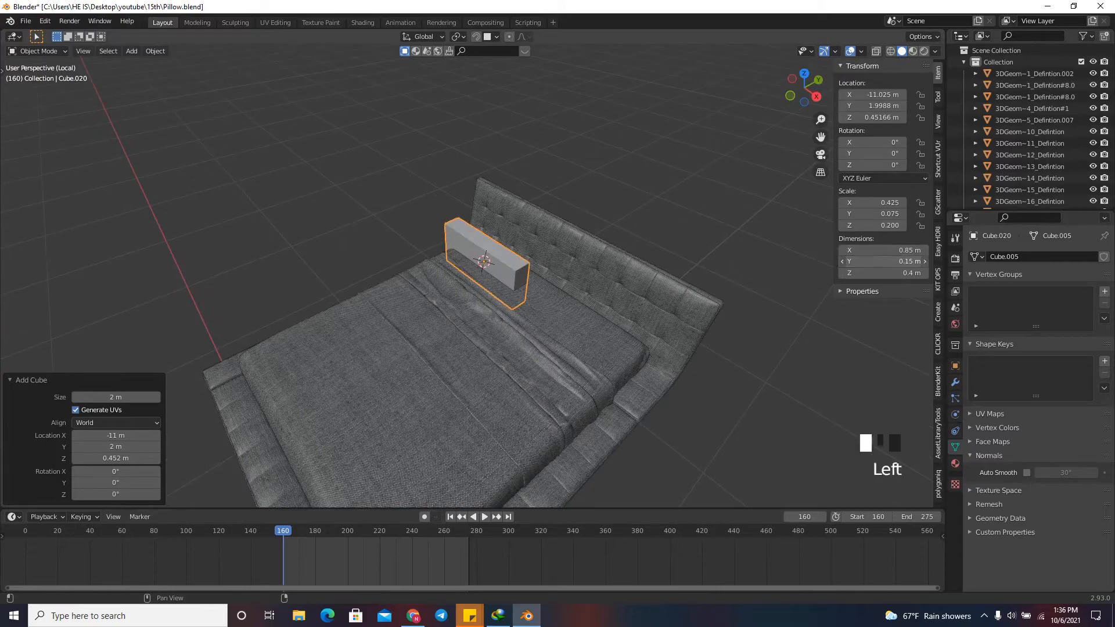
pyautogui.click(883, 261)
pyautogui.write('.015')
pyautogui.press('Return')
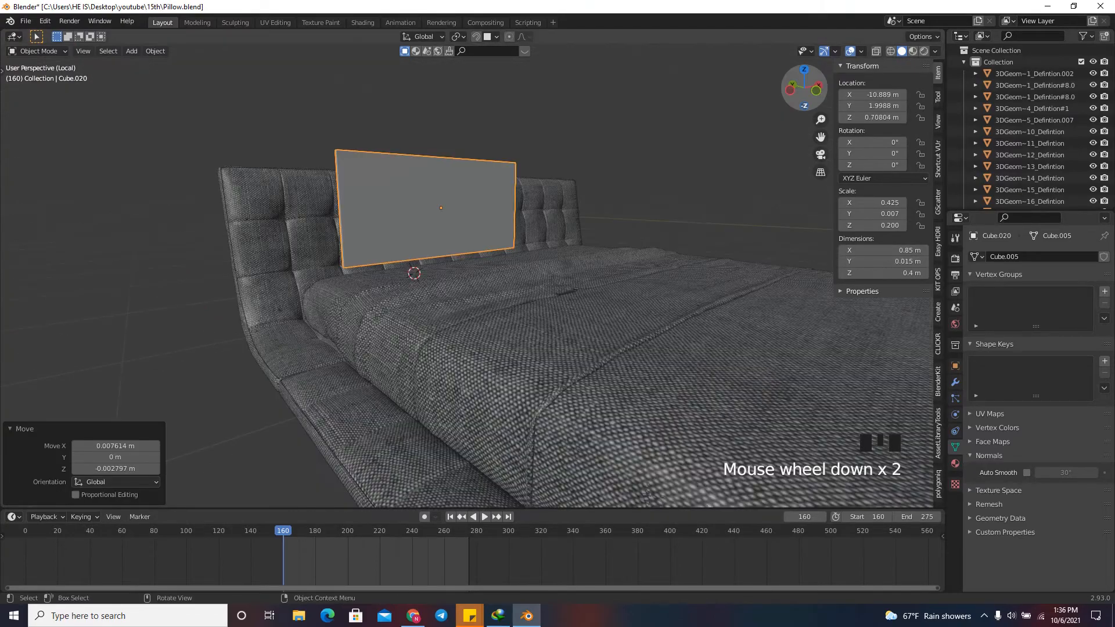
# Enter Edit Mode with face selection and select the face loop around the slab's four narrow sides.
pyautogui.moveTo(805, 86); pyautogui.dragTo(782, 89)
pyautogui.scroll(1, 464, 278)
pyautogui.press('Tab')
pyautogui.scroll(3, 464, 279)
pyautogui.click(100, 51)
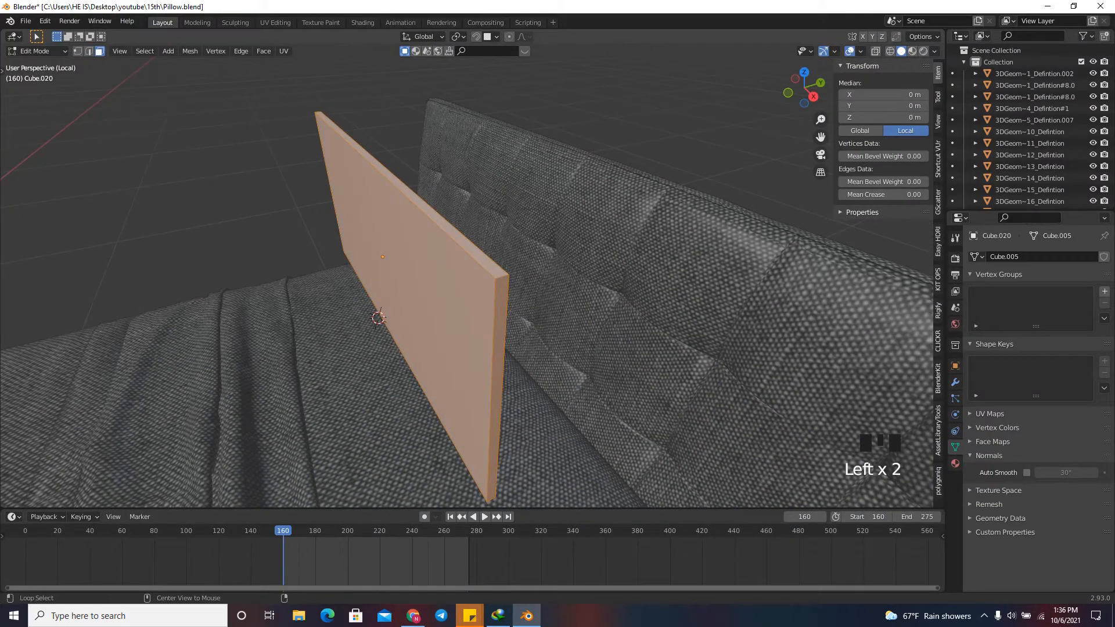
pyautogui.keyDown('alt'); pyautogui.click(501, 280); pyautogui.keyUp('alt')
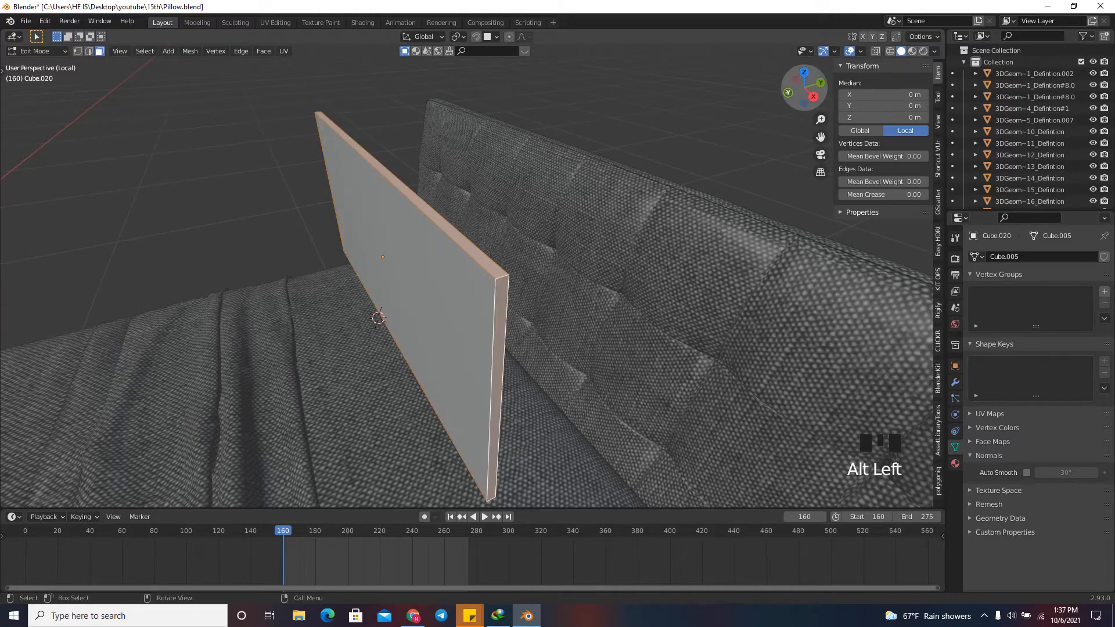
# Return to Object Mode and apply all transforms to the pillow slab.
pyautogui.moveTo(805, 87); pyautogui.dragTo(915, 59)
pyautogui.click(808, 91)
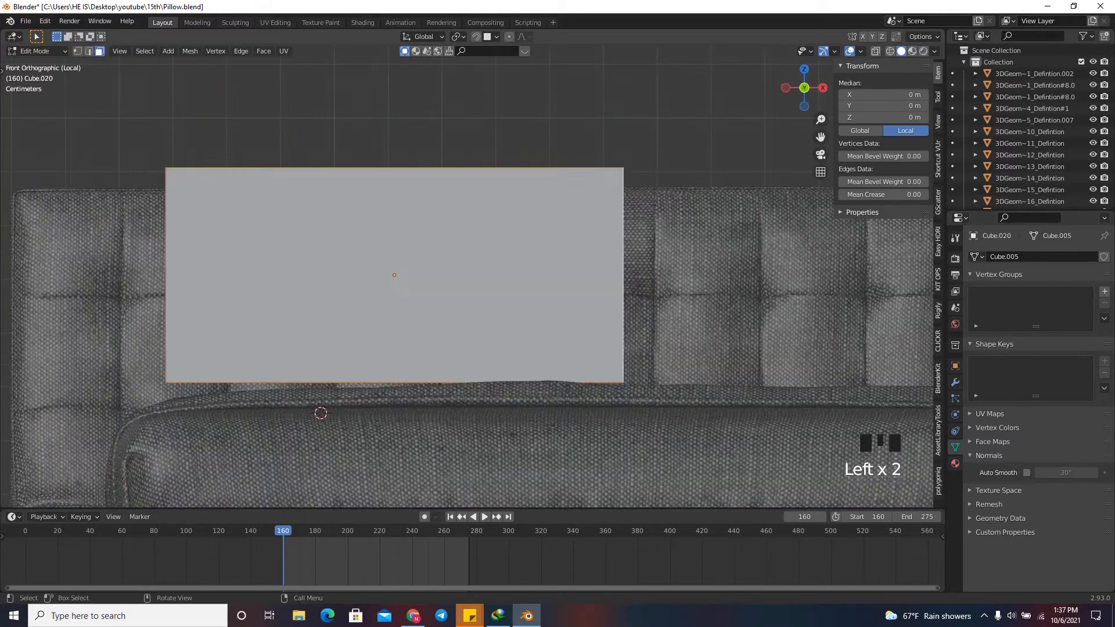
pyautogui.scroll(-2, 574, 236)
pyautogui.scroll(1, 573, 237)
pyautogui.press('Tab')
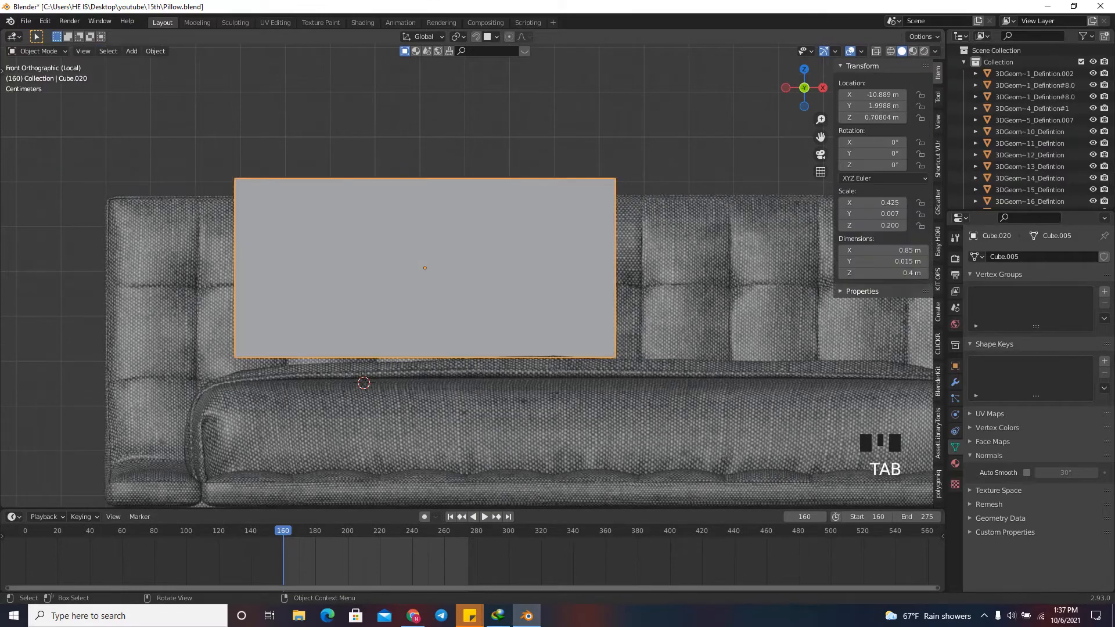
pyautogui.hotkey('ctrl', 'a')
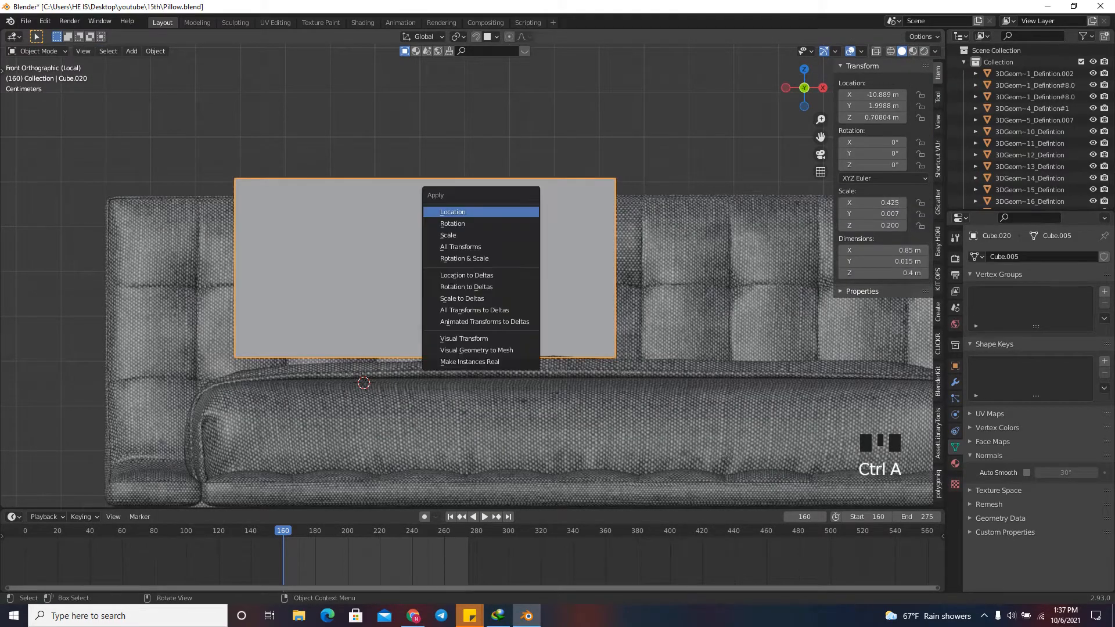
pyautogui.click(459, 247)
# Extrude the selected narrow side faces outward along their normals with an offset of 0.0578 m.
pyautogui.moveTo(803, 87); pyautogui.dragTo(784, 94)
pyautogui.press('Tab')
pyautogui.scroll(-5, 804, 87)
pyautogui.rightClick(488, 267)
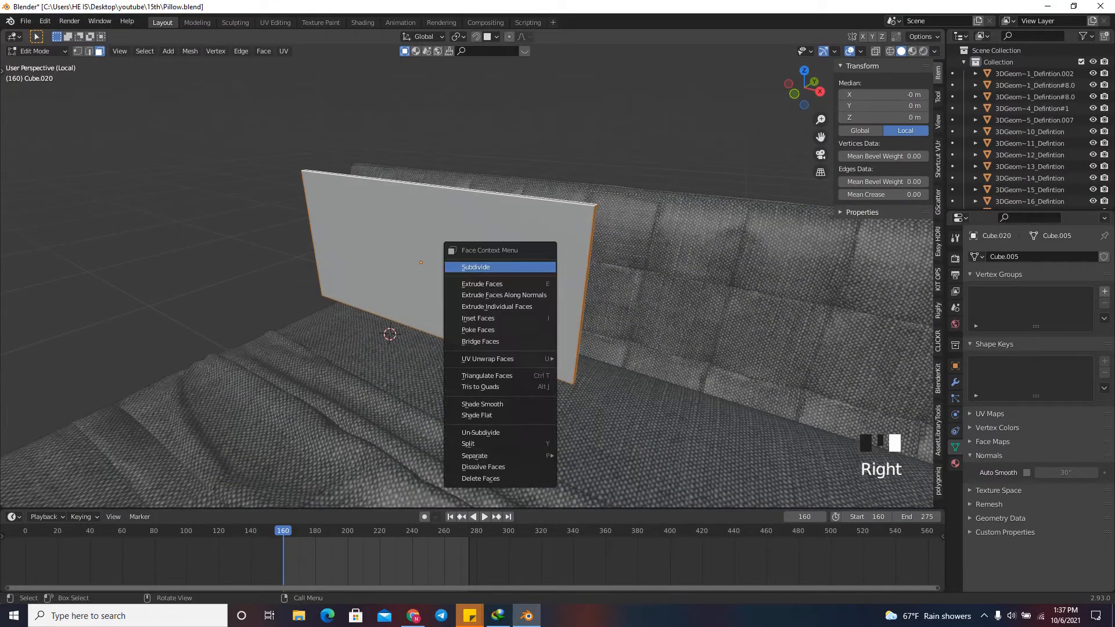
pyautogui.click(504, 295)
pyautogui.click(542, 291)
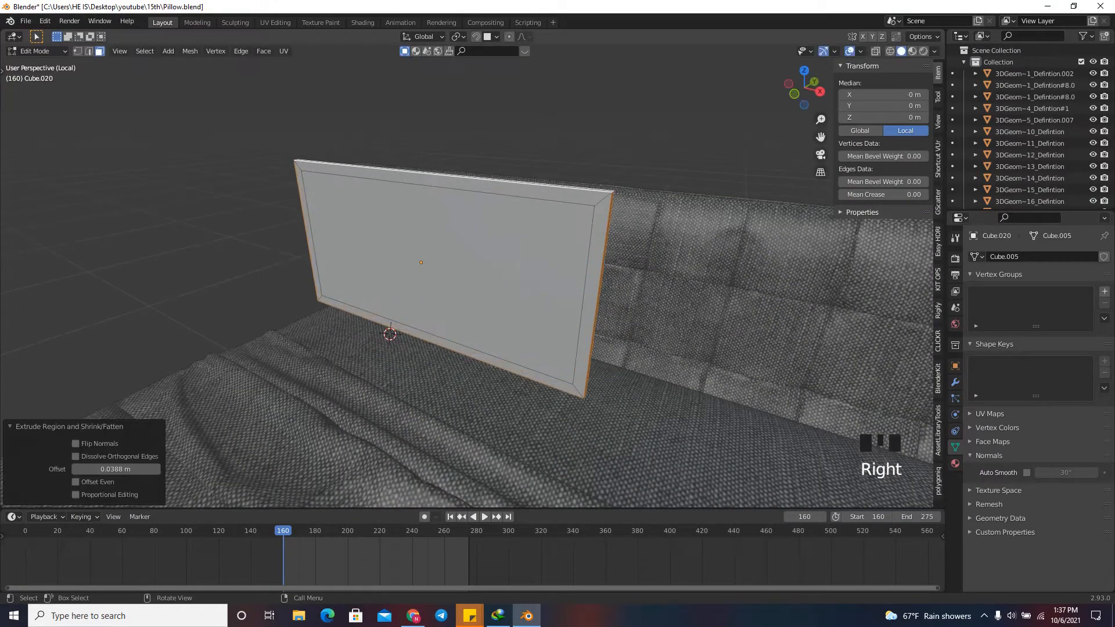
pyautogui.click(794, 93)
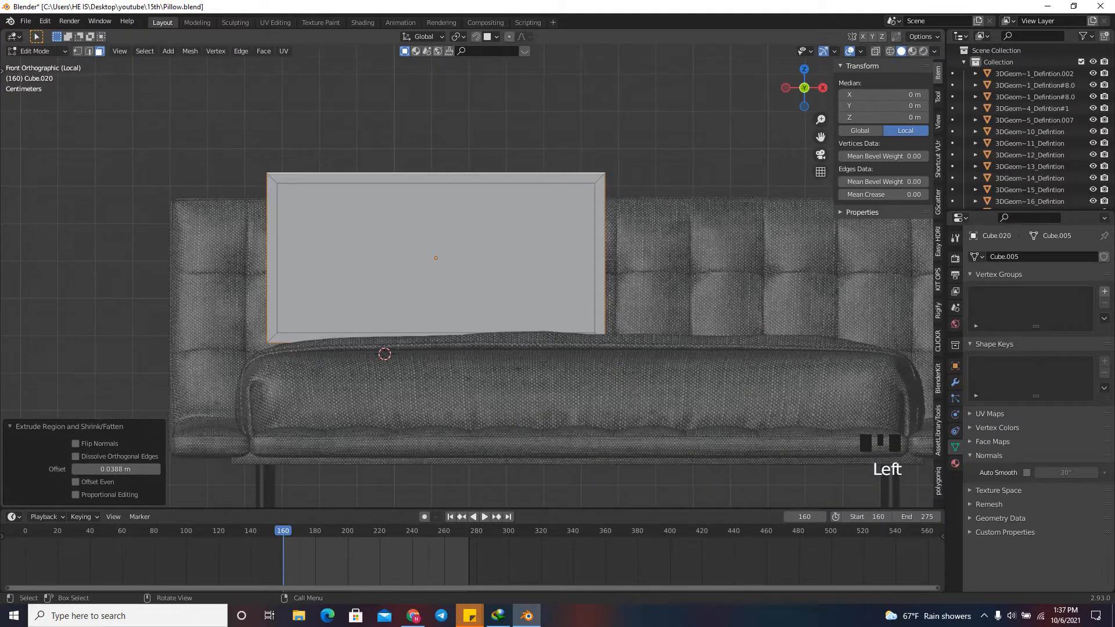
pyautogui.keyDown('shift'); pyautogui.moveTo(116, 469); pyautogui.dragTo(142, 469); pyautogui.keyUp('shift')
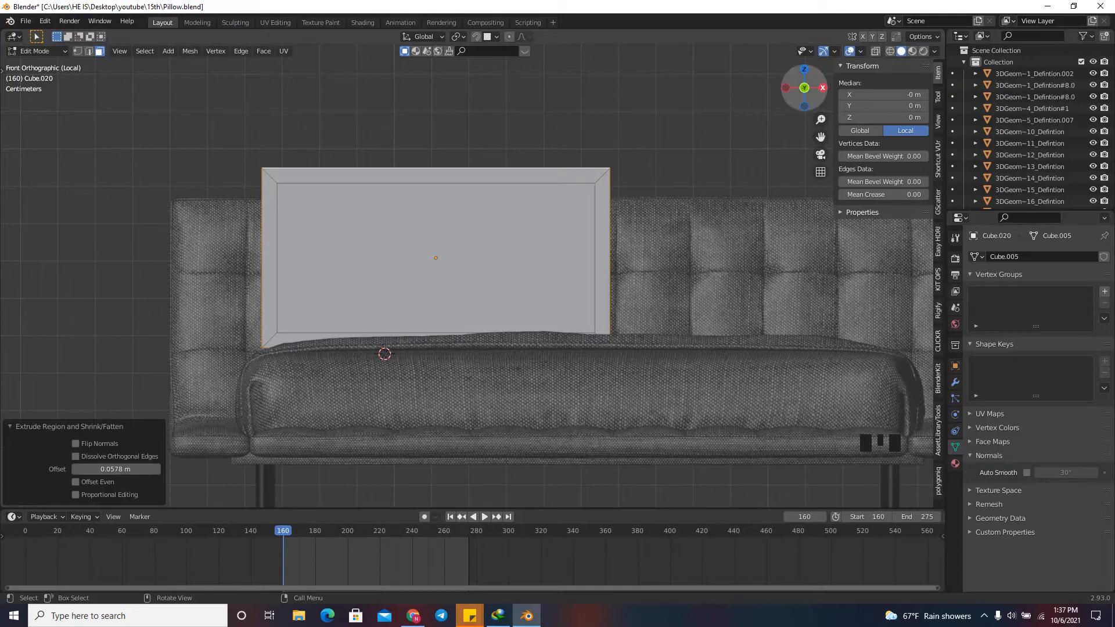
# Add 39 evenly spaced vertical loop cuts across the slab's length.
pyautogui.moveTo(804, 87); pyautogui.dragTo(787, 80)
pyautogui.scroll(4, 464, 279)
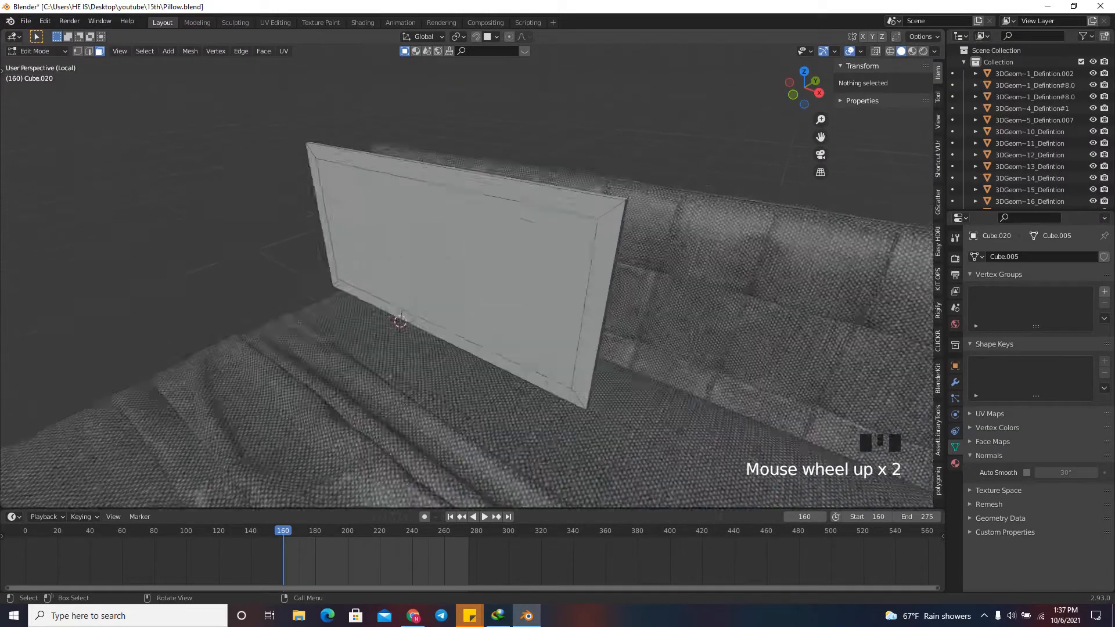
pyautogui.hotkey('ctrl', 'r')
pyautogui.scroll(20, 328, 291)
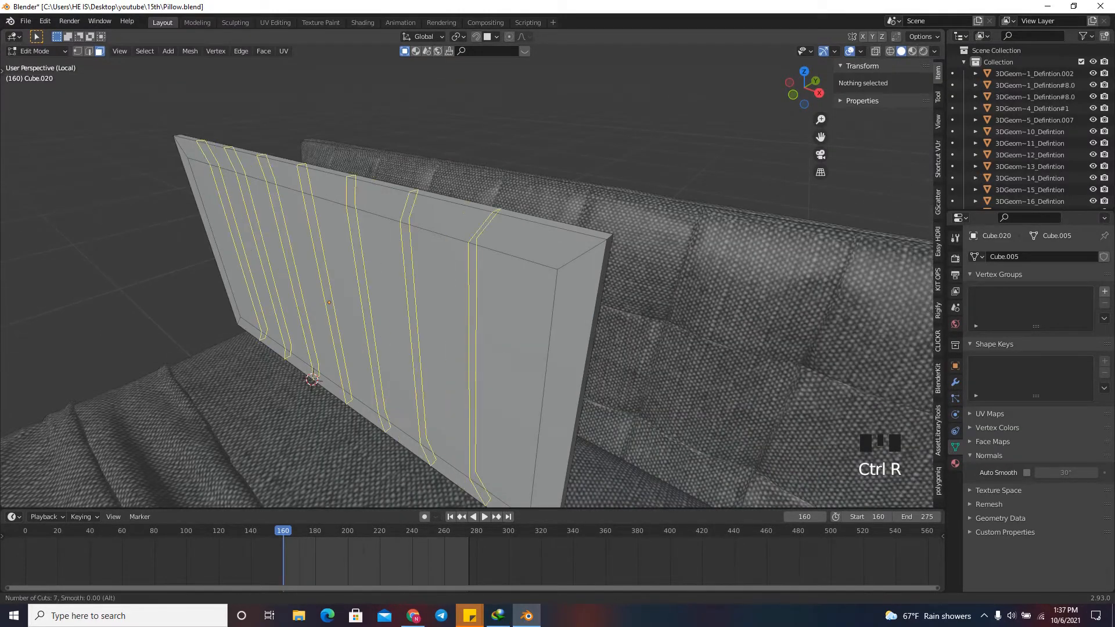
pyautogui.scroll(8, 464, 279)
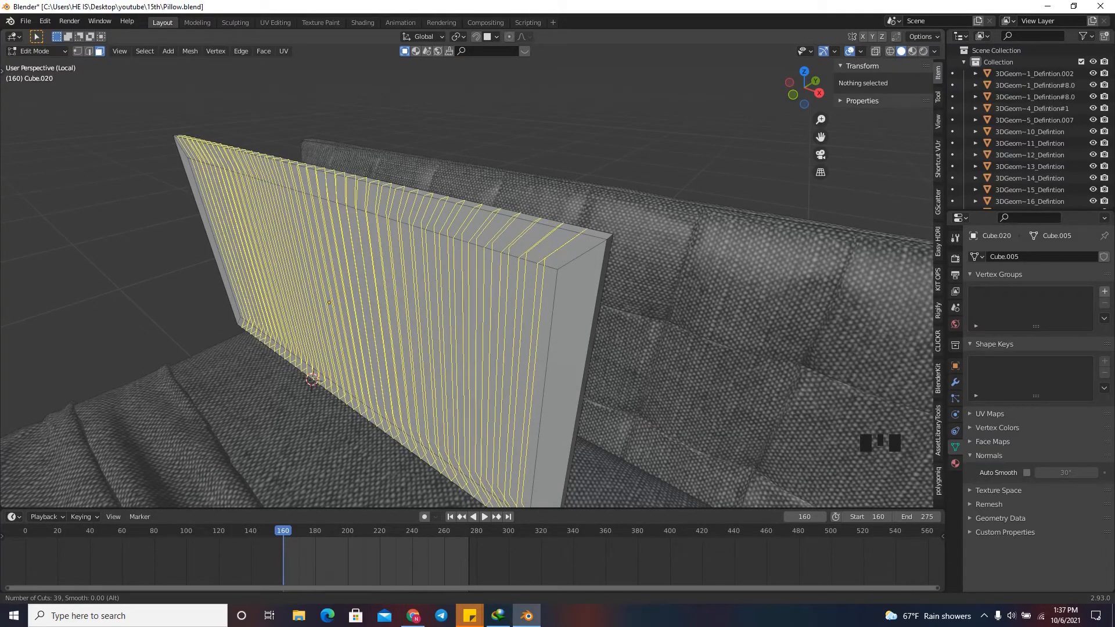
pyautogui.click(464, 278)
pyautogui.rightClick(464, 279)
# Add 16 evenly spaced horizontal loop cuts across the slab's height.
pyautogui.scroll(-6, 465, 279)
pyautogui.moveTo(804, 88); pyautogui.dragTo(877, 86)
pyautogui.scroll(5, 482, 192)
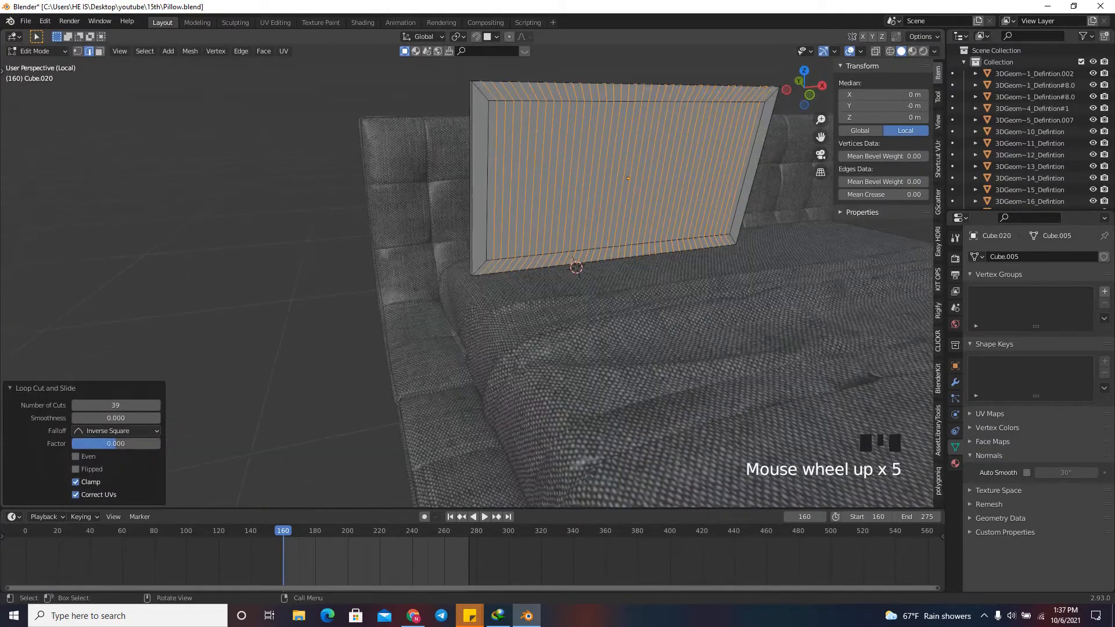
pyautogui.hotkey('ctrl', 'r')
pyautogui.scroll(15, 482, 192)
pyautogui.click(482, 192)
pyautogui.rightClick(482, 192)
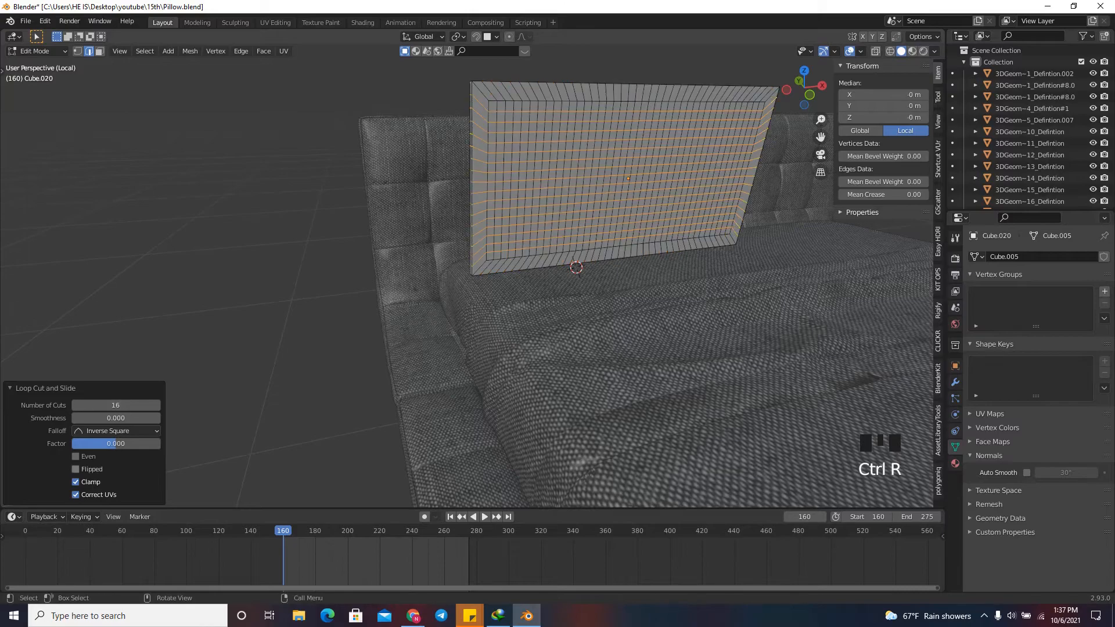
# Add one centred loop cut around the extruded border on both the front and back faces.
pyautogui.scroll(-1, 464, 278)
pyautogui.moveTo(804, 87); pyautogui.dragTo(923, 93)
pyautogui.scroll(3, 446, 92)
pyautogui.hotkey('ctrl', 'r')
pyautogui.click(519, 137)
pyautogui.rightClick(519, 136)
pyautogui.scroll(4, 386, 154)
pyautogui.hotkey('ctrl', 'r')
pyautogui.click(107, 56)
pyautogui.rightClick(108, 57)
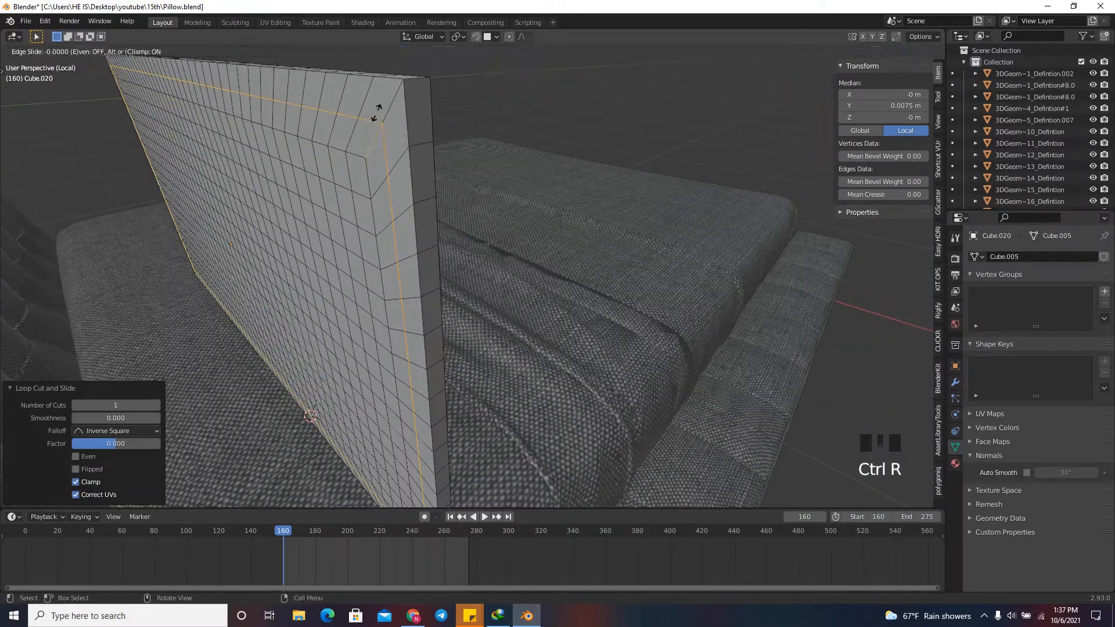
# Enable Auto Merge Vertices and collapse the front and back outermost edge loops together by scaling them to 0 along Y.
pyautogui.moveTo(805, 88); pyautogui.dragTo(798, 105)
pyautogui.click(896, 36)
pyautogui.scroll(-2, 555, 272)
pyautogui.scroll(2, 546, 163)
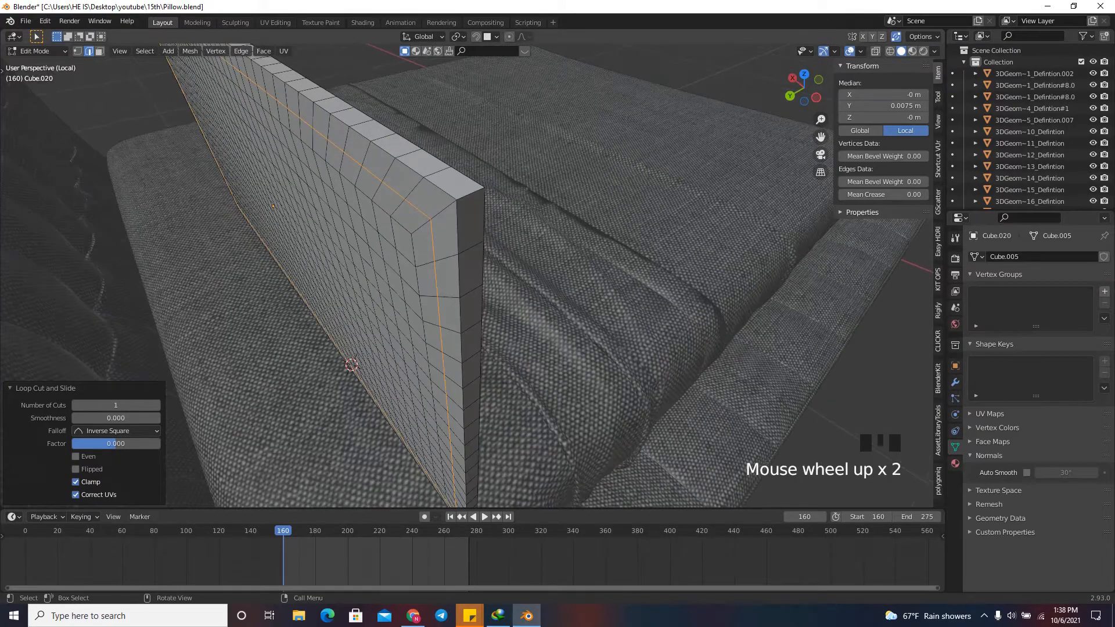
pyautogui.keyDown('alt'); pyautogui.click(440, 189); pyautogui.keyUp('alt')
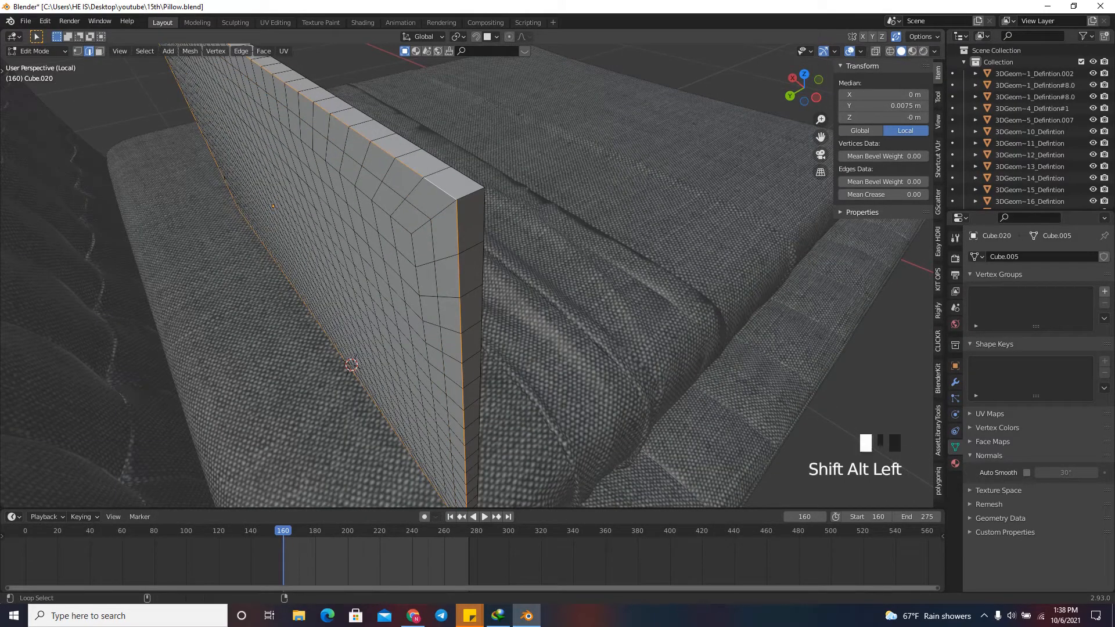
pyautogui.keyDown('alt'); pyautogui.keyDown('shift'); pyautogui.click(468, 177); pyautogui.keyUp('shift'); pyautogui.keyUp('alt')
pyautogui.moveTo(804, 87); pyautogui.dragTo(704, 72)
pyautogui.press('s')
pyautogui.press('y')
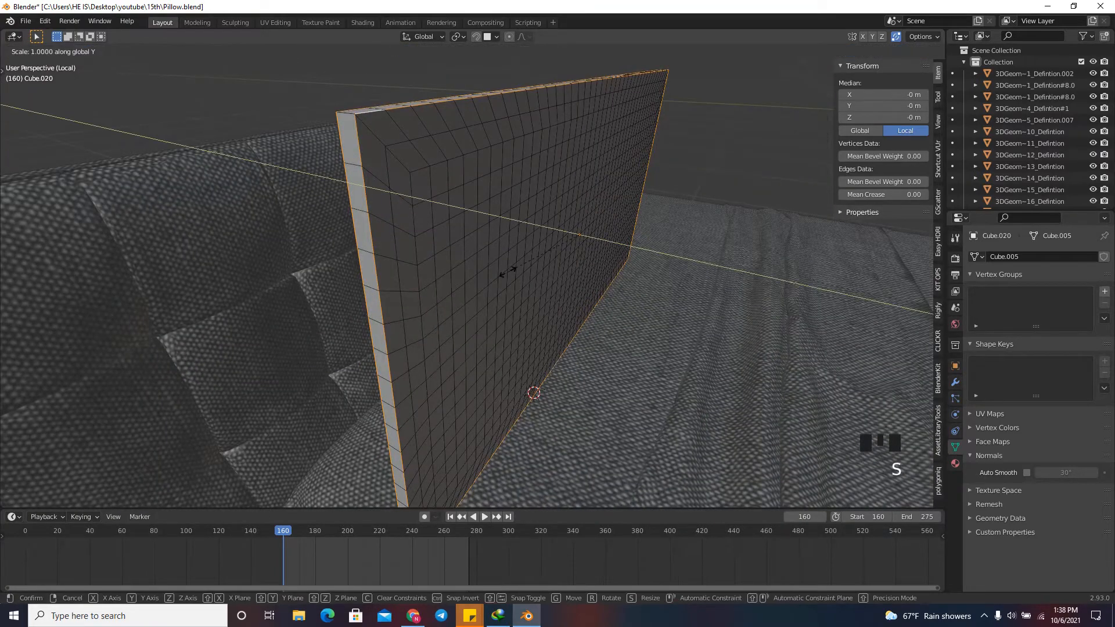
pyautogui.press('0')
pyautogui.press('Return')
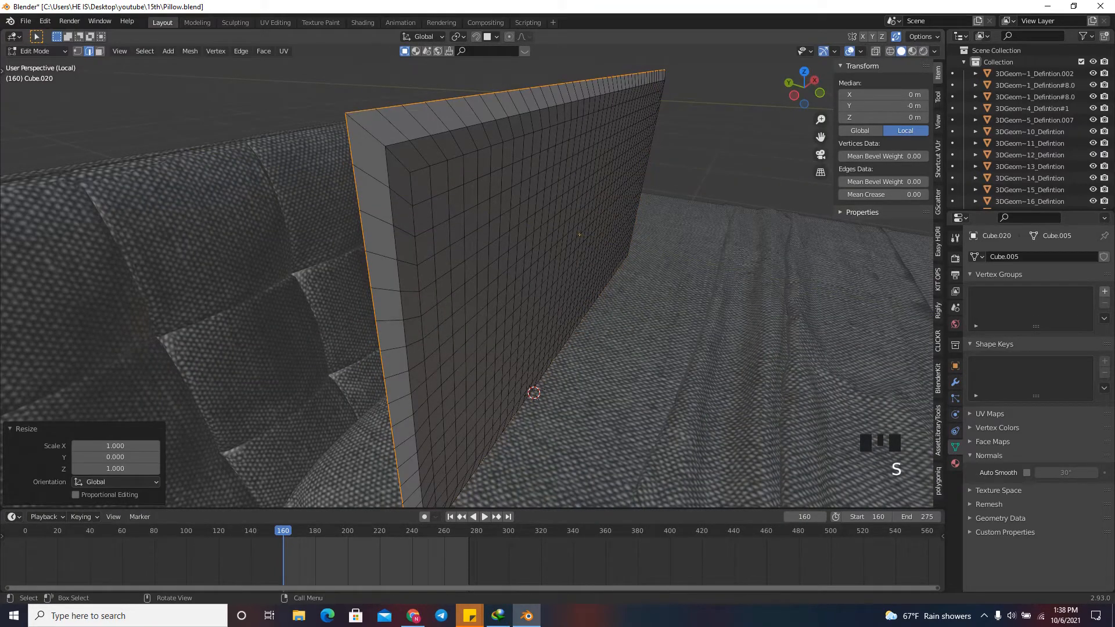
# Select the front and back edge loops in the middle of the border and scale them to 0 along Y.
pyautogui.scroll(-3, 465, 279)
pyautogui.moveTo(804, 87); pyautogui.dragTo(798, 87)
pyautogui.scroll(-9, 464, 279)
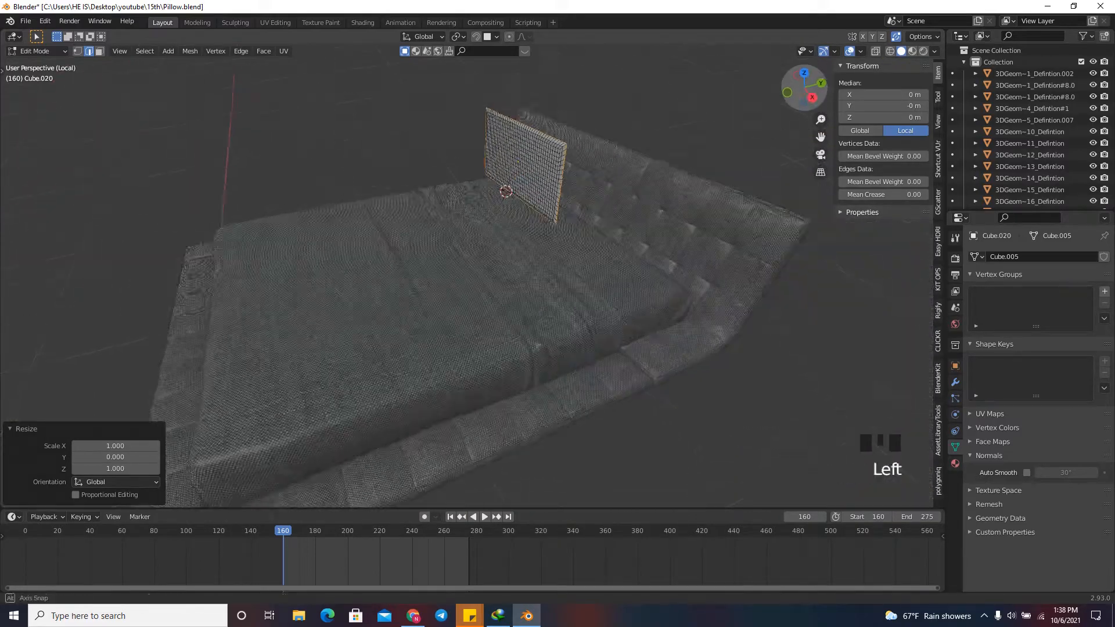
pyautogui.scroll(4, 464, 279)
pyautogui.scroll(4, 464, 279)
pyautogui.scroll(-4, 464, 279)
pyautogui.scroll(2, 465, 278)
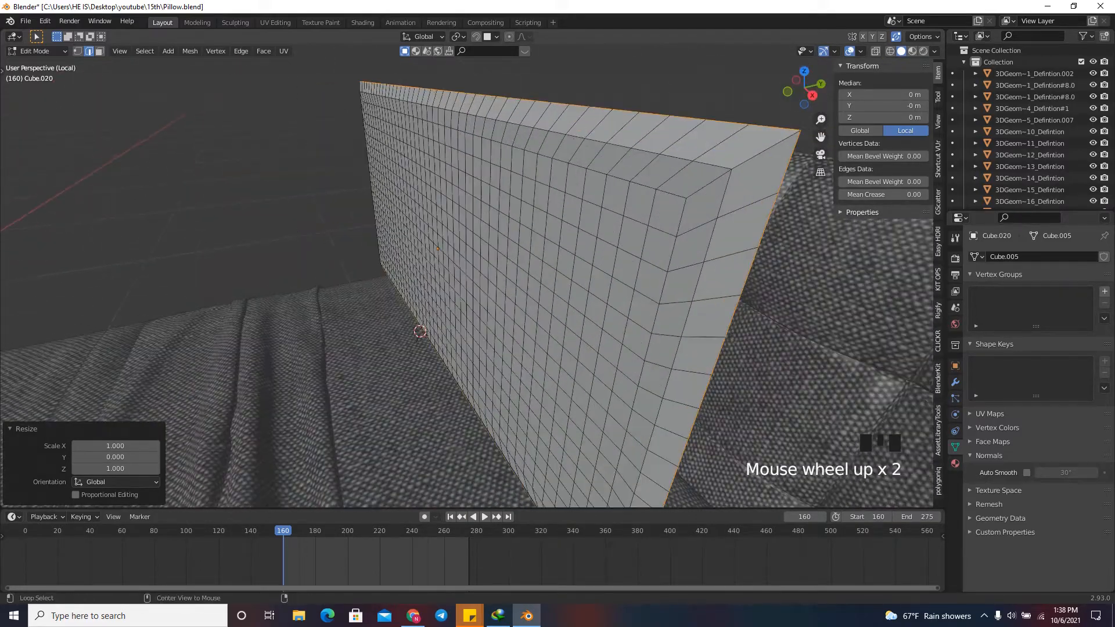
pyautogui.keyDown('alt'); pyautogui.keyDown('shift'); pyautogui.click(714, 164); pyautogui.keyUp('shift'); pyautogui.keyUp('alt')
pyautogui.moveTo(804, 87); pyautogui.dragTo(787, 87)
pyautogui.click(170, 247)
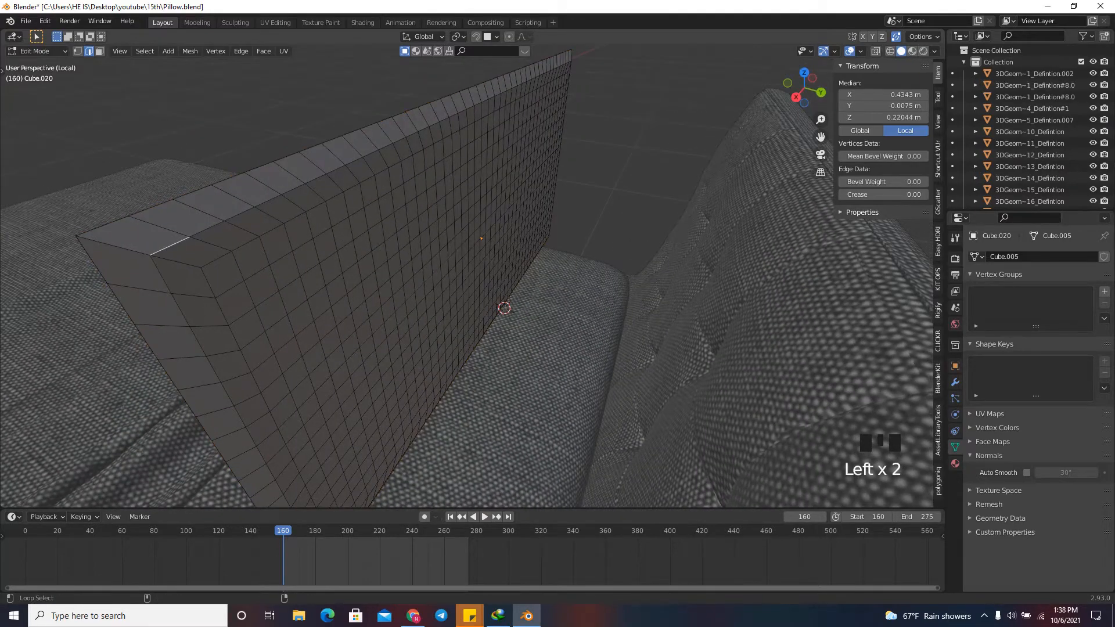
pyautogui.keyDown('alt'); pyautogui.keyDown('shift'); pyautogui.click(170, 246); pyautogui.keyUp('shift'); pyautogui.keyUp('alt')
pyautogui.keyDown('alt'); pyautogui.click(170, 247); pyautogui.keyUp('alt')
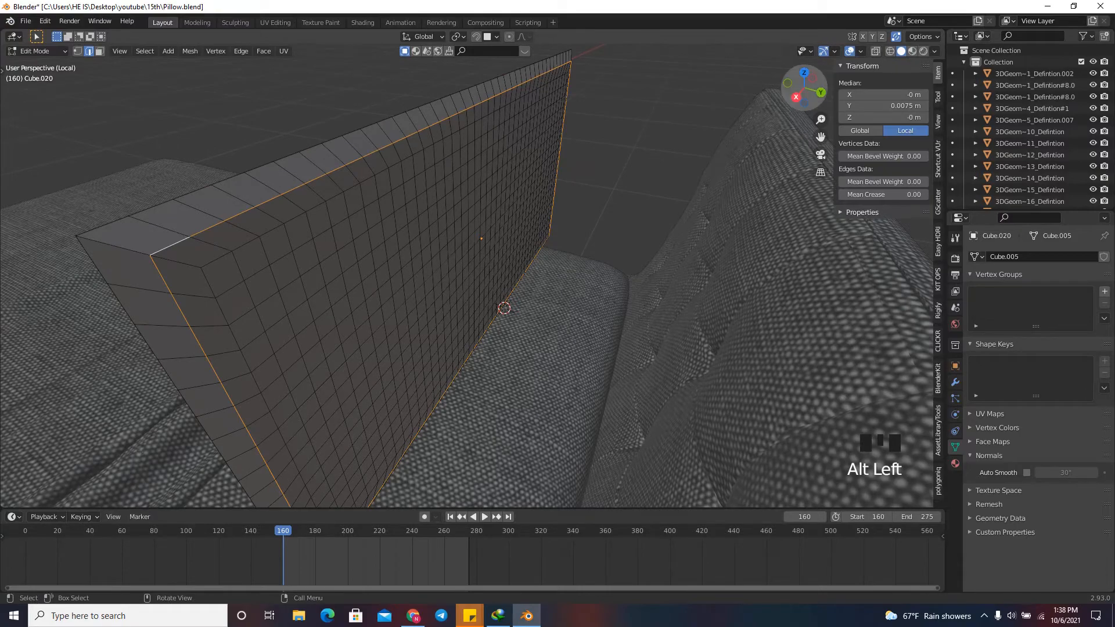
pyautogui.moveTo(804, 88); pyautogui.dragTo(908, 88)
pyautogui.keyDown('alt'); pyautogui.keyDown('shift'); pyautogui.click(791, 194); pyautogui.keyUp('shift'); pyautogui.keyUp('alt')
pyautogui.rightClick(747, 192)
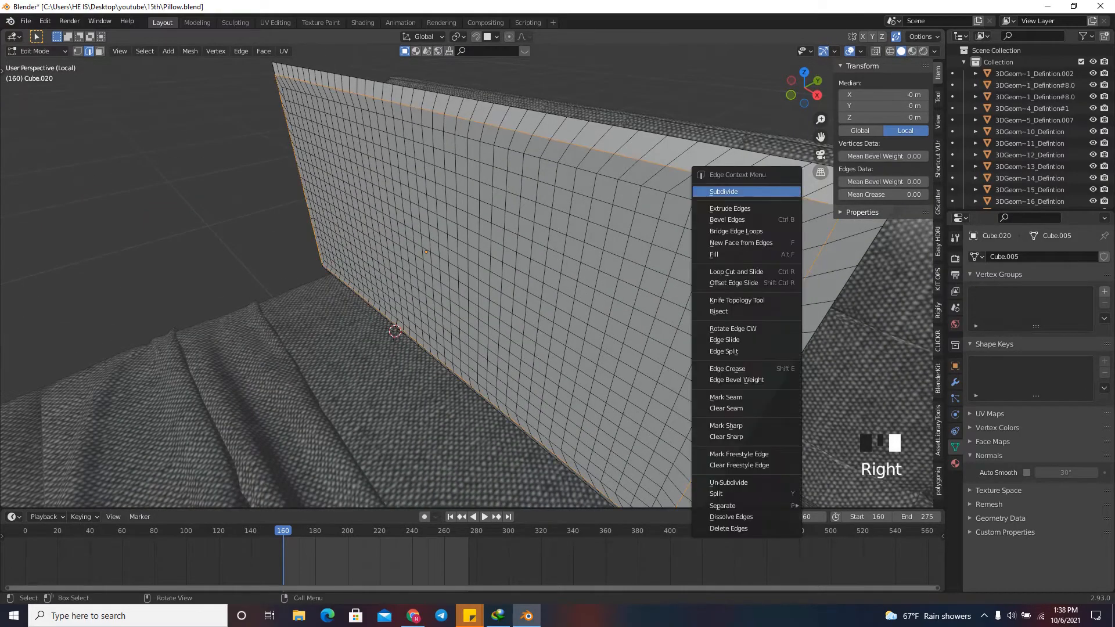
pyautogui.scroll(-3, 638, 180)
pyautogui.scroll(2, 639, 180)
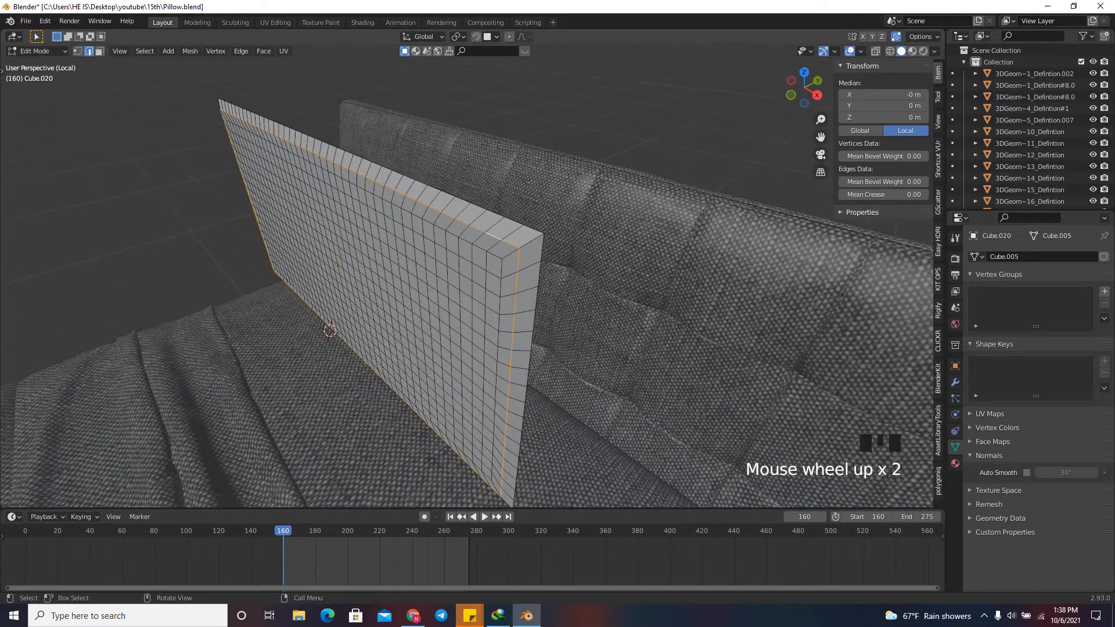
pyautogui.press('s')
pyautogui.press('y')
pyautogui.press('0')
pyautogui.press('Return')
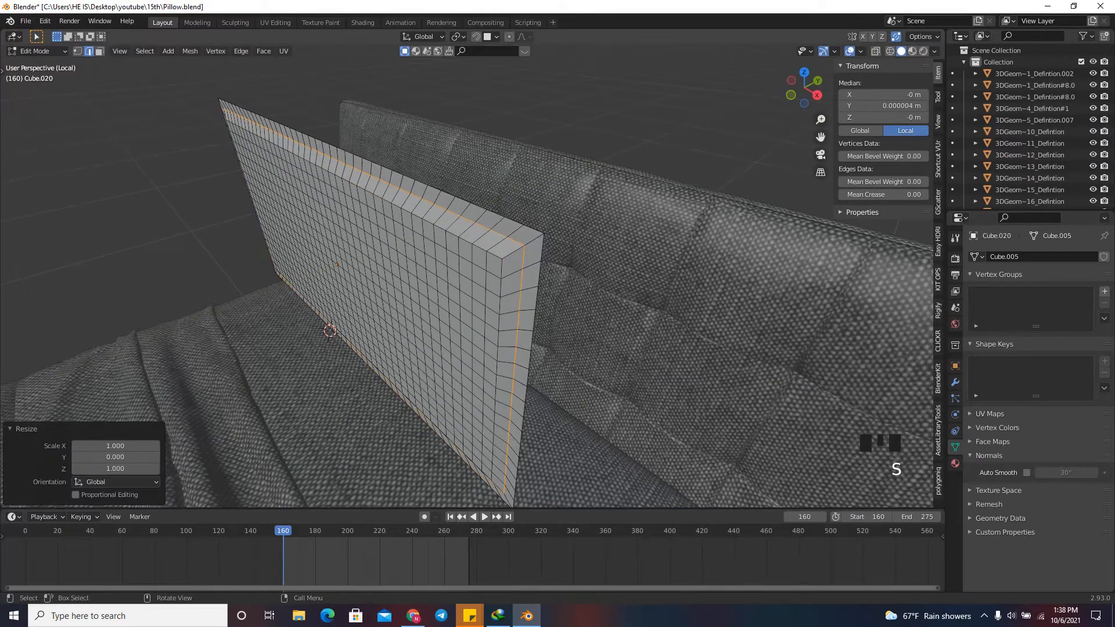
# Select the edge loops at the border's inner edge on the front and back, and scale them to 0 along Y.
pyautogui.scroll(3, 464, 261)
pyautogui.scroll(-1, 465, 261)
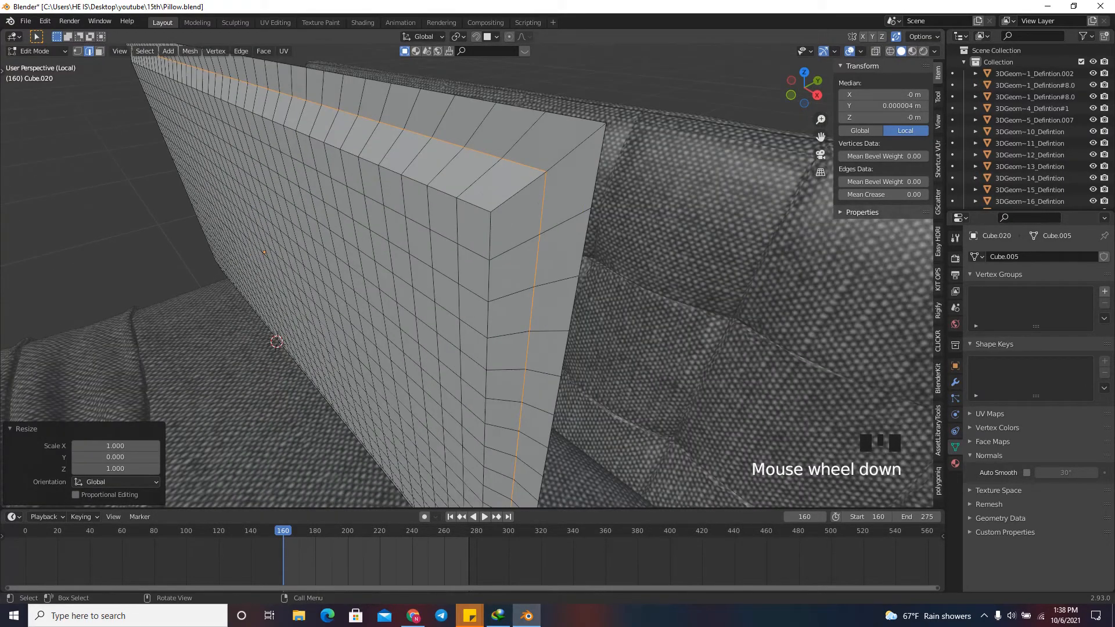
pyautogui.click(473, 205)
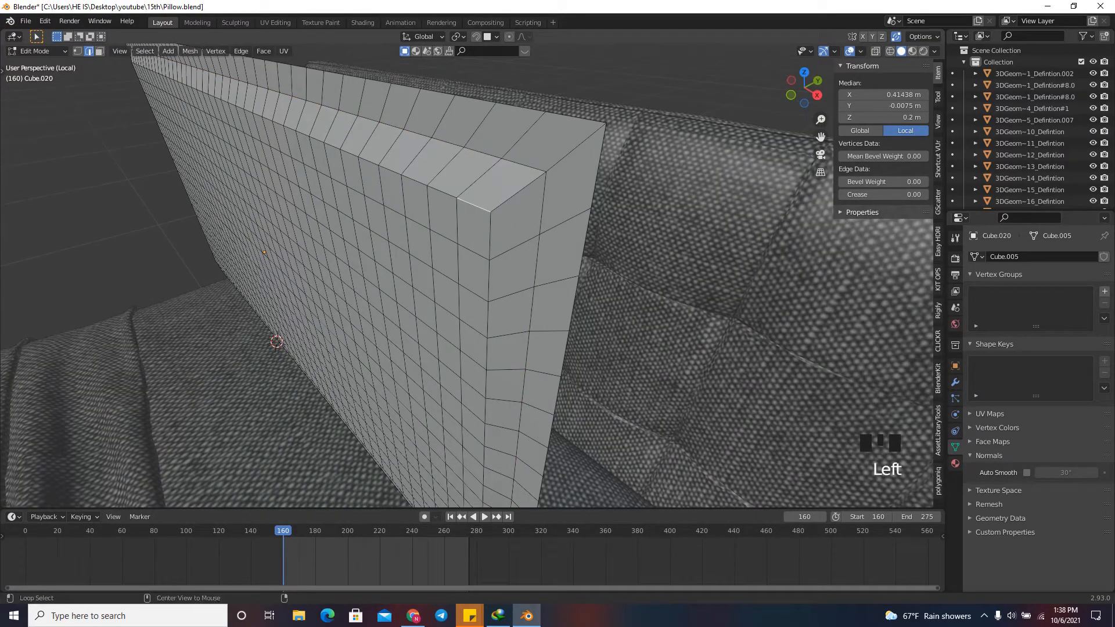
pyautogui.keyDown('alt'); pyautogui.click(473, 204); pyautogui.keyUp('alt')
pyautogui.keyDown('alt'); pyautogui.keyDown('shift'); pyautogui.click(486, 348); pyautogui.keyUp('shift'); pyautogui.keyUp('alt')
pyautogui.scroll(5, 486, 348)
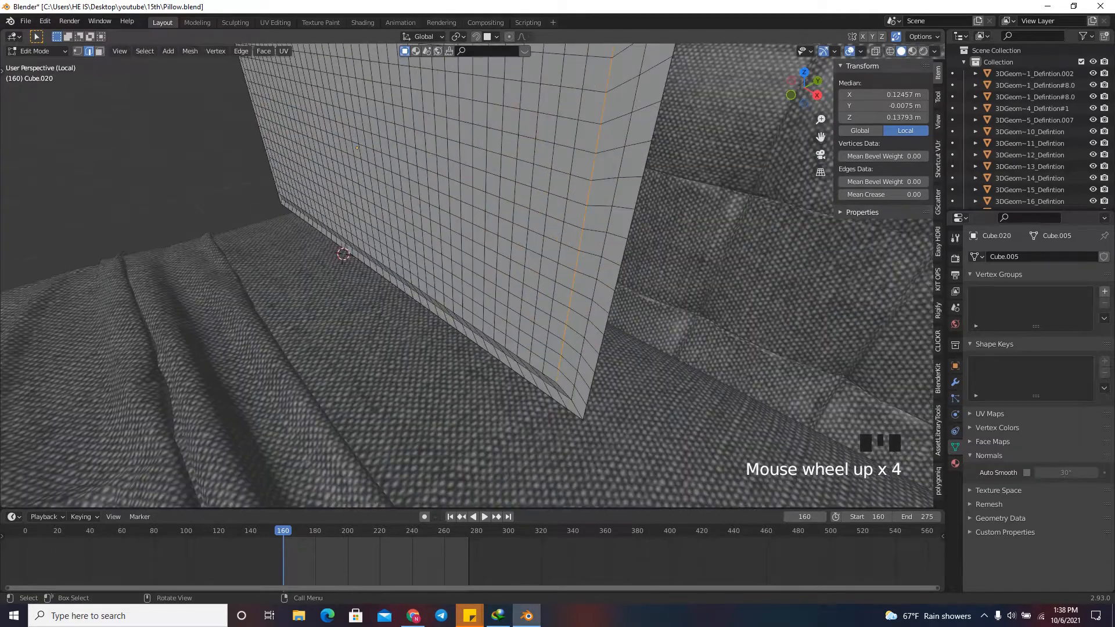
pyautogui.scroll(-4, 486, 349)
pyautogui.moveTo(804, 88); pyautogui.dragTo(860, 64)
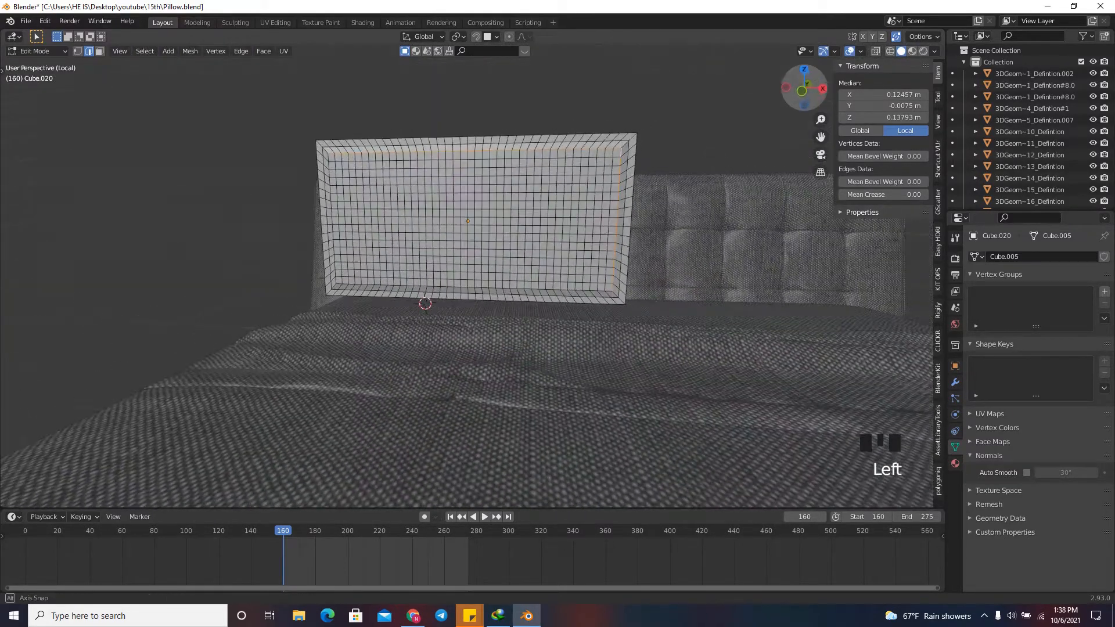
pyautogui.scroll(7, 615, 285)
pyautogui.keyDown('alt'); pyautogui.keyDown('shift'); pyautogui.click(585, 323); pyautogui.keyUp('shift'); pyautogui.keyUp('alt')
pyautogui.scroll(-7, 604, 325)
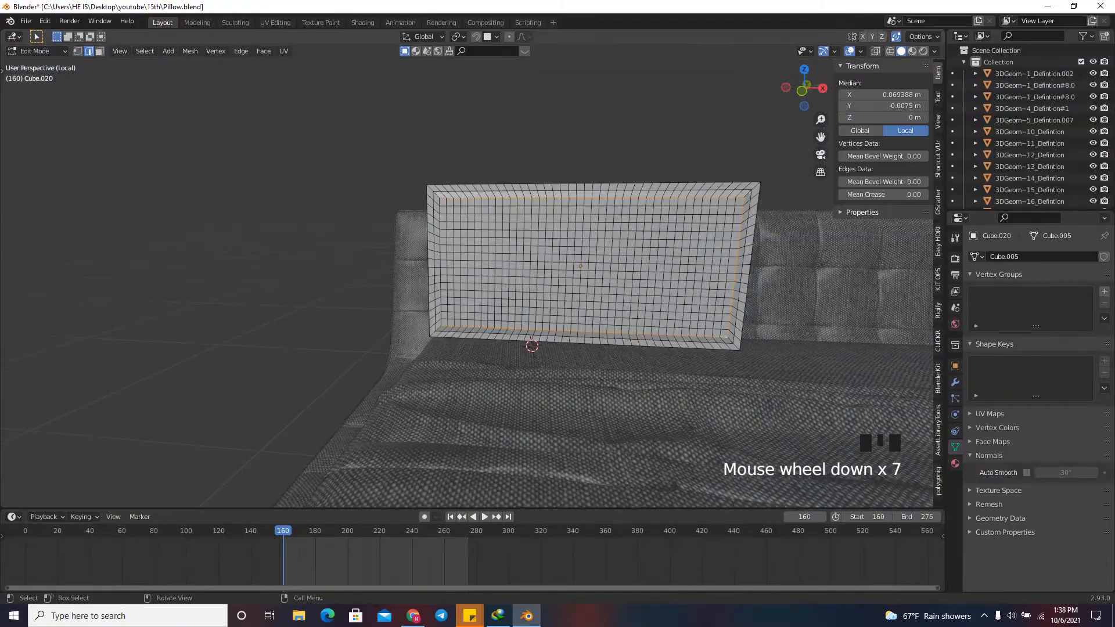
pyautogui.scroll(5, 456, 192)
pyautogui.keyDown('alt'); pyautogui.keyDown('shift'); pyautogui.click(451, 221); pyautogui.keyUp('shift'); pyautogui.keyUp('alt')
pyautogui.scroll(-4, 452, 220)
pyautogui.moveTo(580, 272); pyautogui.dragTo(392, 267, button='middle')
pyautogui.keyDown('alt'); pyautogui.keyDown('shift'); pyautogui.click(406, 119); pyautogui.keyUp('shift'); pyautogui.keyUp('alt')
pyautogui.keyDown('alt'); pyautogui.keyDown('shift'); pyautogui.click(342, 129); pyautogui.keyUp('shift'); pyautogui.keyUp('alt')
pyautogui.scroll(3, 406, 232)
pyautogui.keyDown('alt'); pyautogui.keyDown('shift'); pyautogui.click(487, 404); pyautogui.keyUp('shift'); pyautogui.keyUp('alt')
pyautogui.scroll(-2, 725, 146)
pyautogui.moveTo(804, 88); pyautogui.dragTo(707, 114)
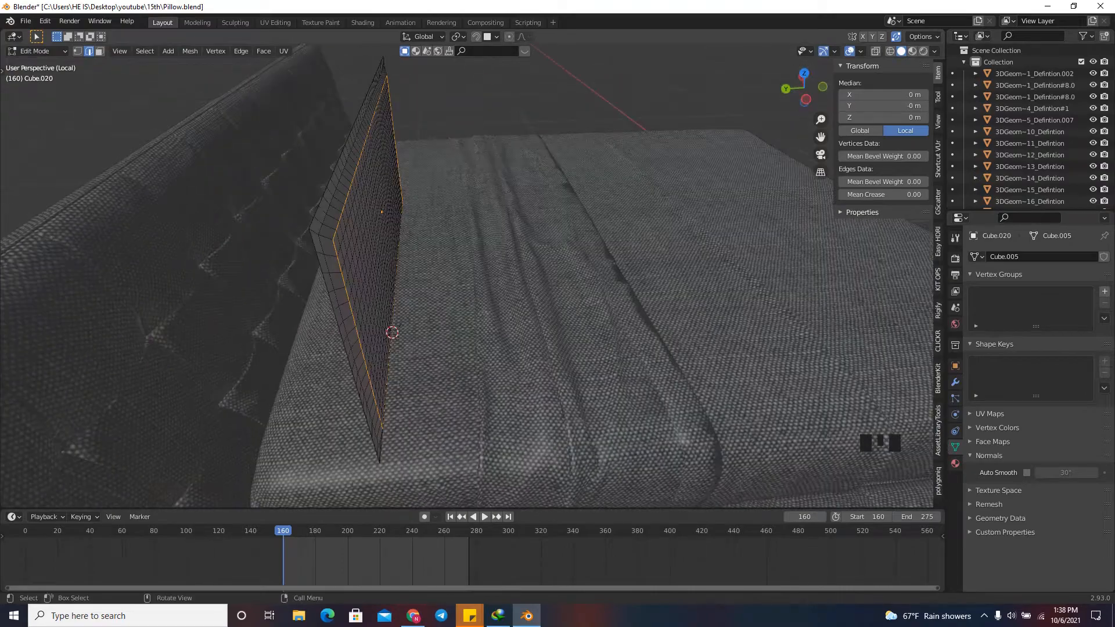
pyautogui.press('s')
pyautogui.press('0')
pyautogui.press('Return')
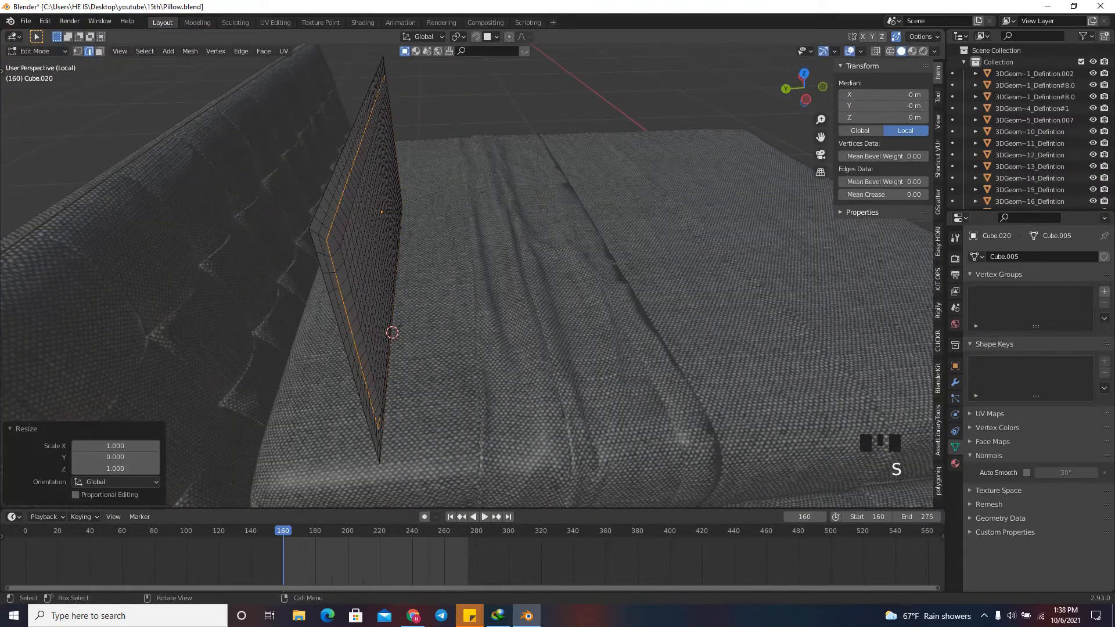
# Leave mesh editing and add a Subdivision Surface modifier to the pillow slab.
pyautogui.moveTo(803, 89); pyautogui.dragTo(650, 81)
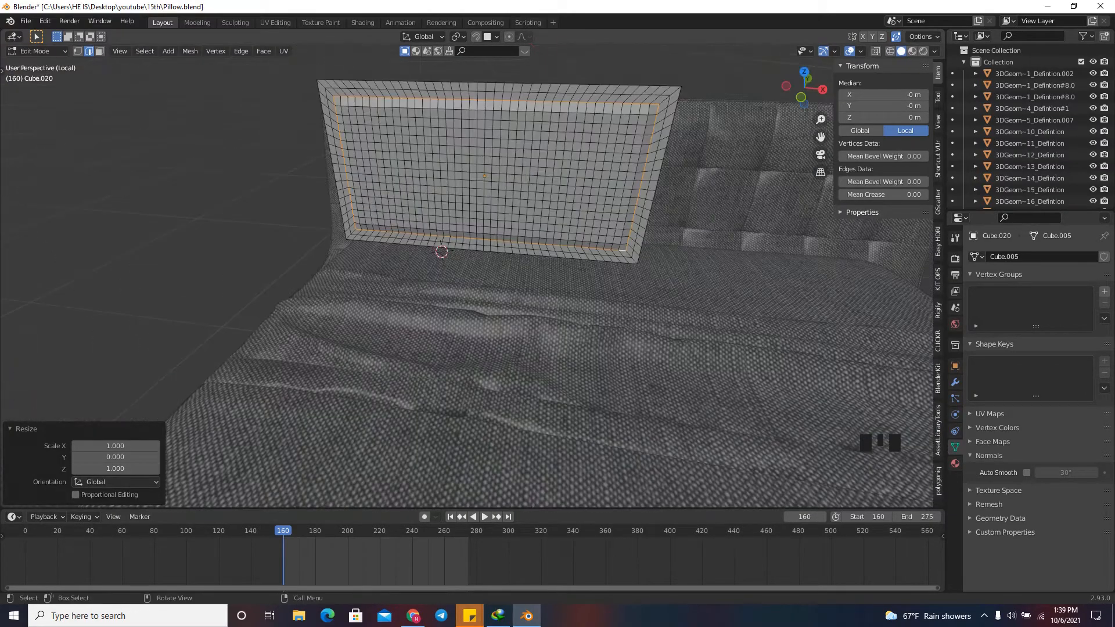
pyautogui.moveTo(803, 88); pyautogui.dragTo(714, 87)
pyautogui.press('Tab')
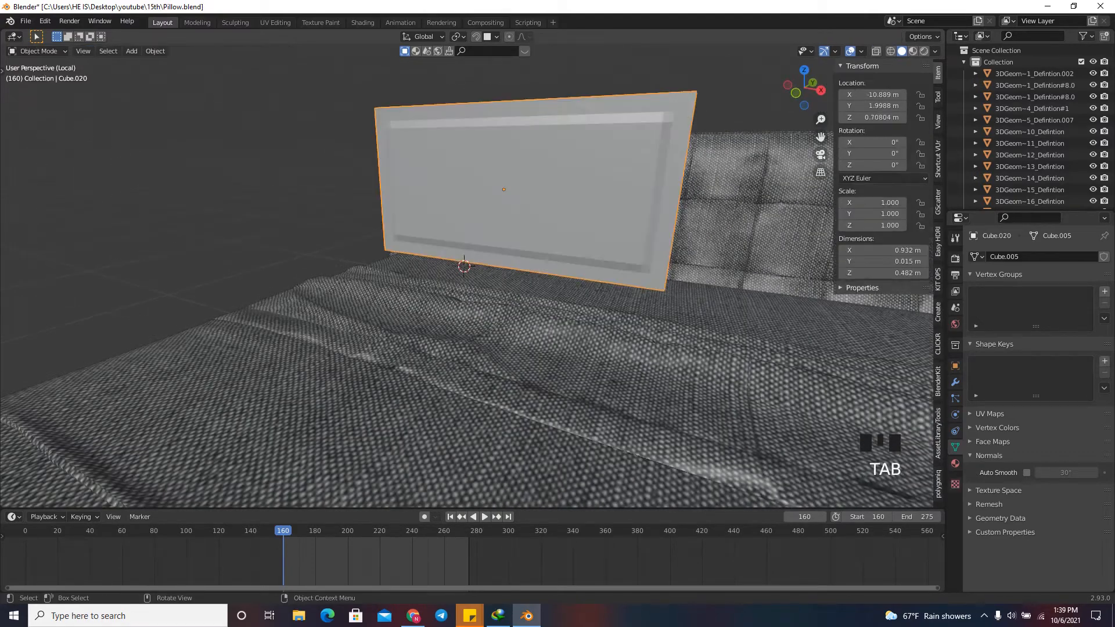
pyautogui.click(955, 381)
pyautogui.click(1038, 256)
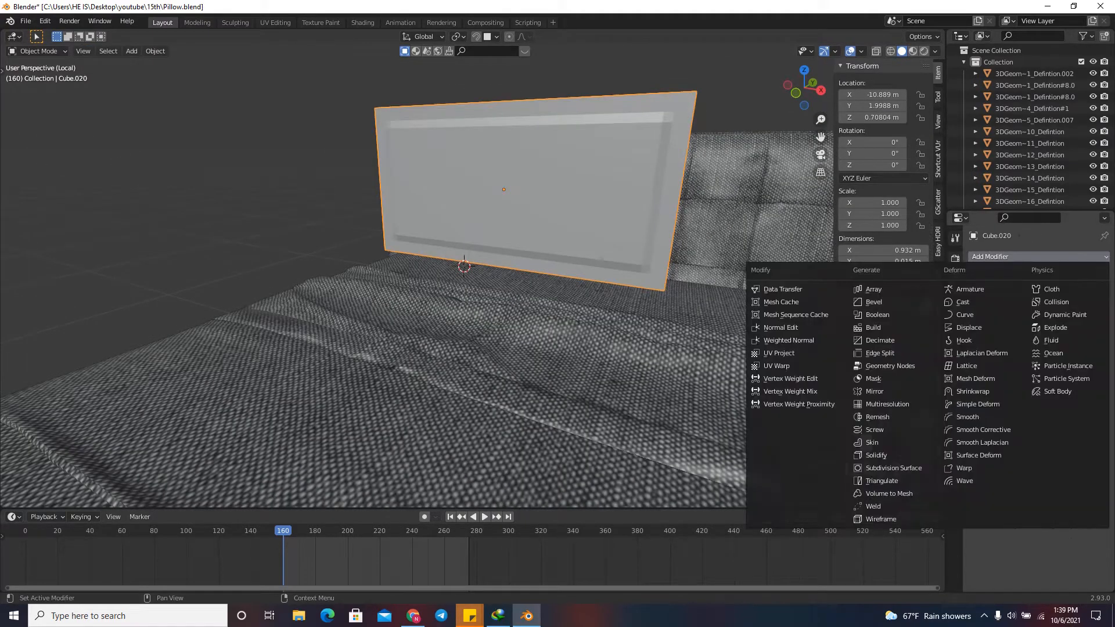
pyautogui.click(892, 468)
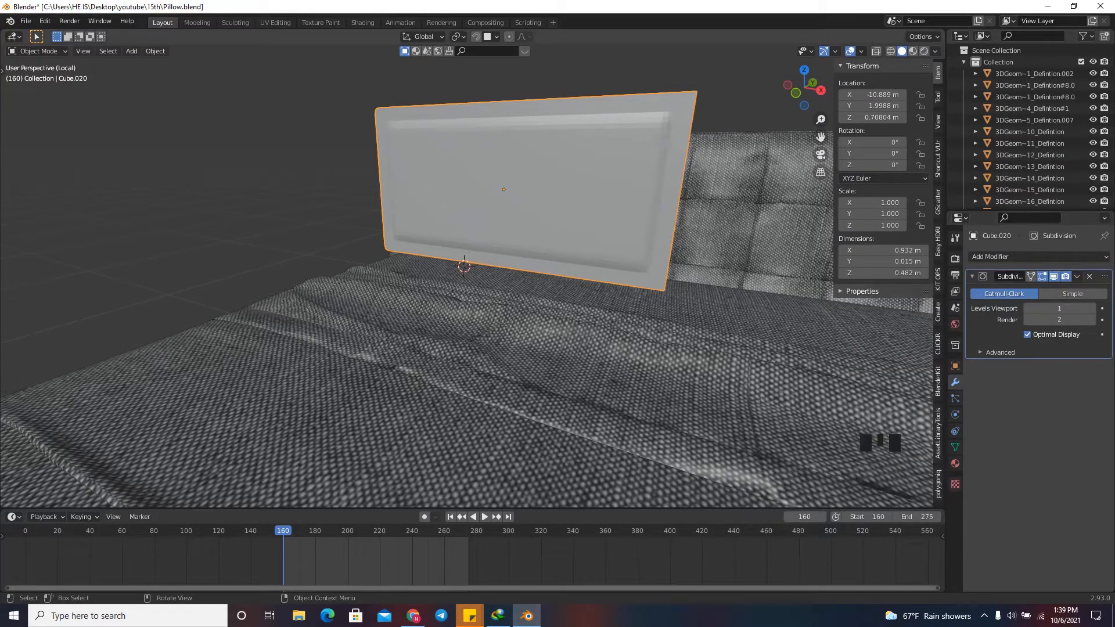
# Add a Cloth physics modifier to the pillow slab after its Subdivision Surface modifier.
pyautogui.moveTo(804, 87); pyautogui.dragTo(795, 112)
pyautogui.scroll(-2, 795, 111)
pyautogui.scroll(3, 795, 111)
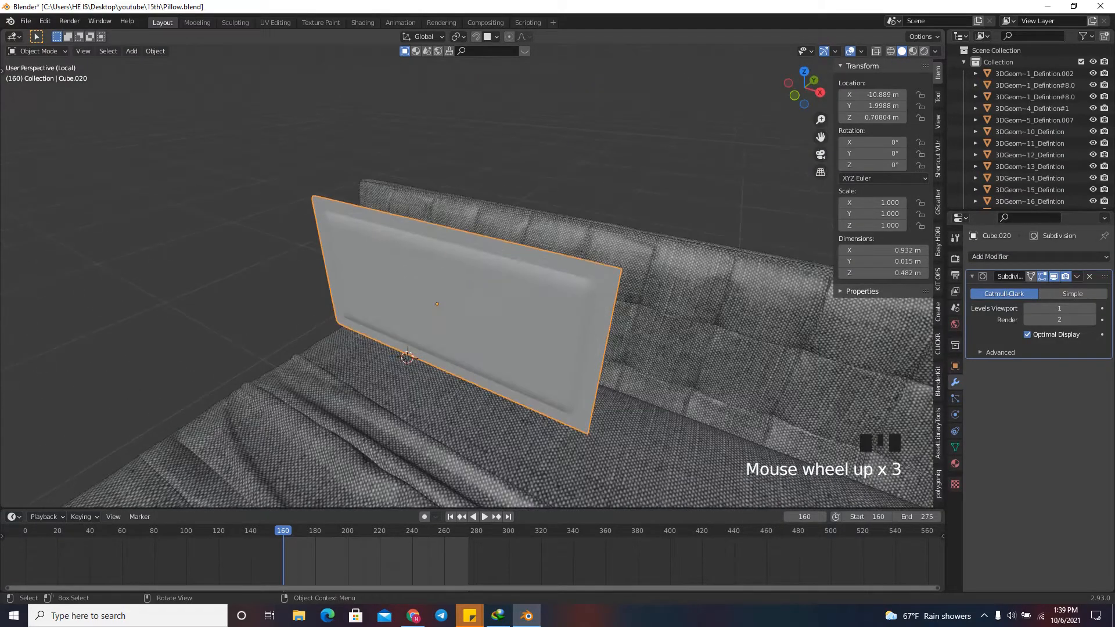
pyautogui.click(1042, 256)
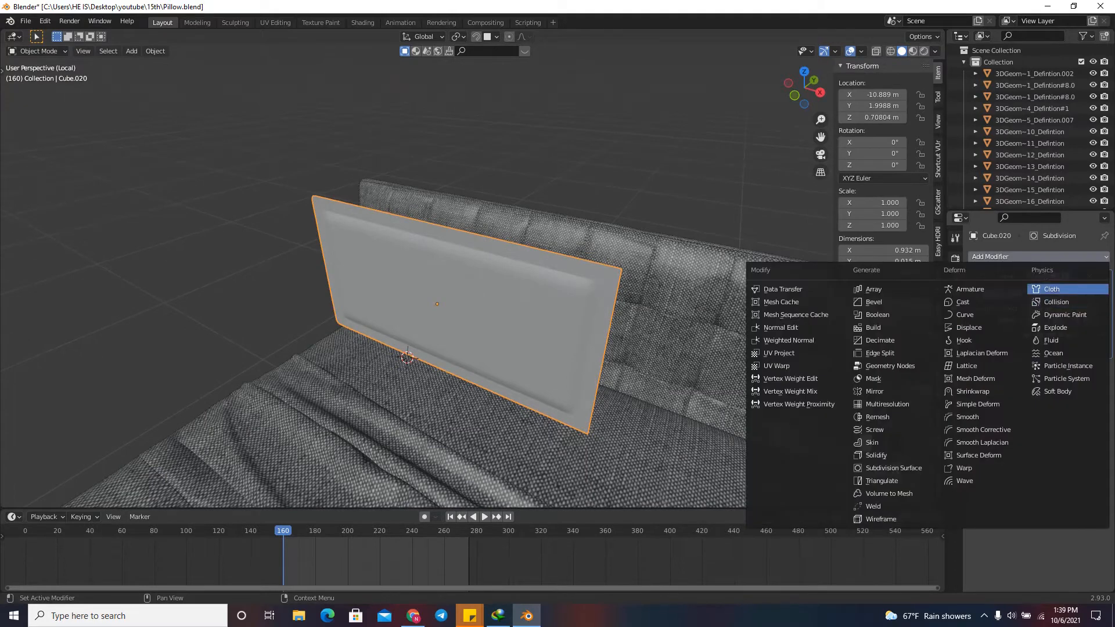
pyautogui.click(1051, 288)
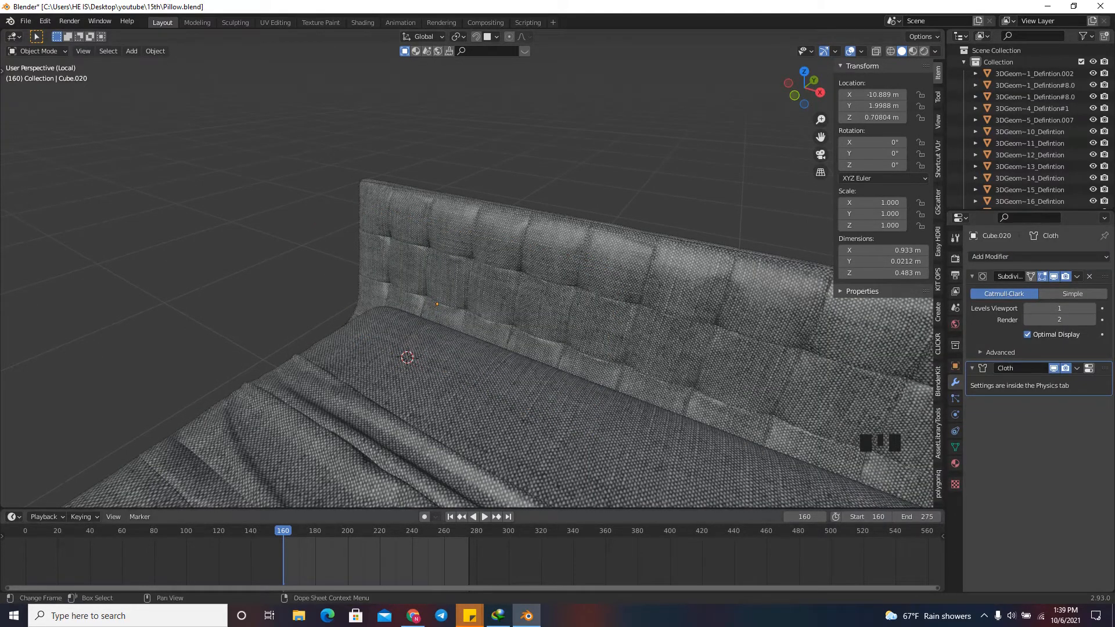
# Set the animation start frame to 1 and move the playhead to frame 1.
pyautogui.click(866, 517)
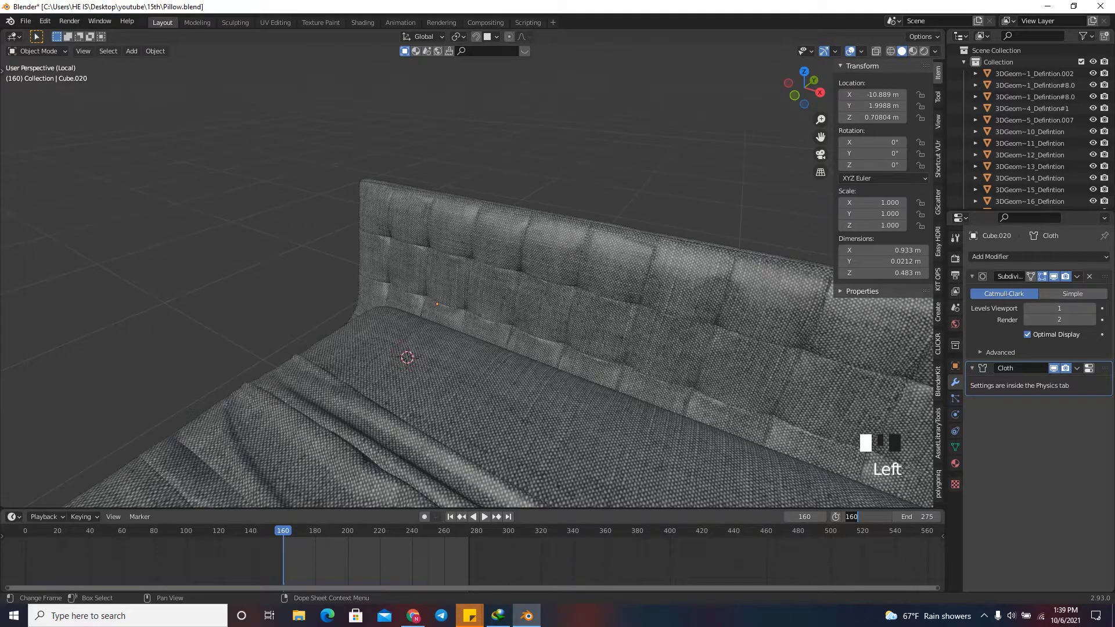
pyautogui.write('1')
pyautogui.press('Return')
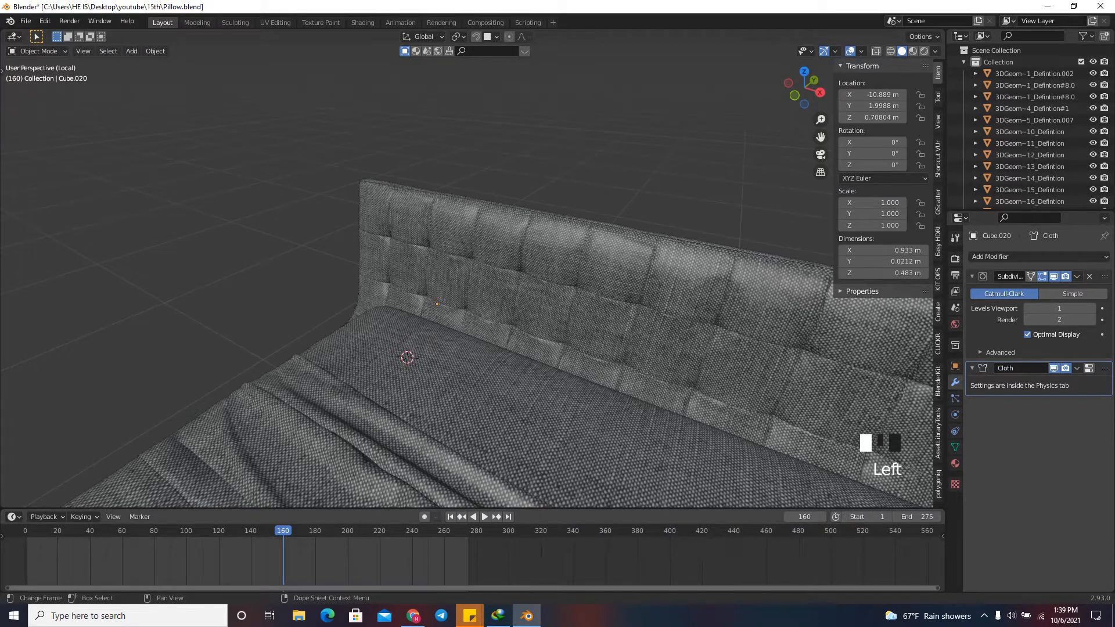
pyautogui.scroll(-6, 471, 558)
pyautogui.scroll(11, 470, 557)
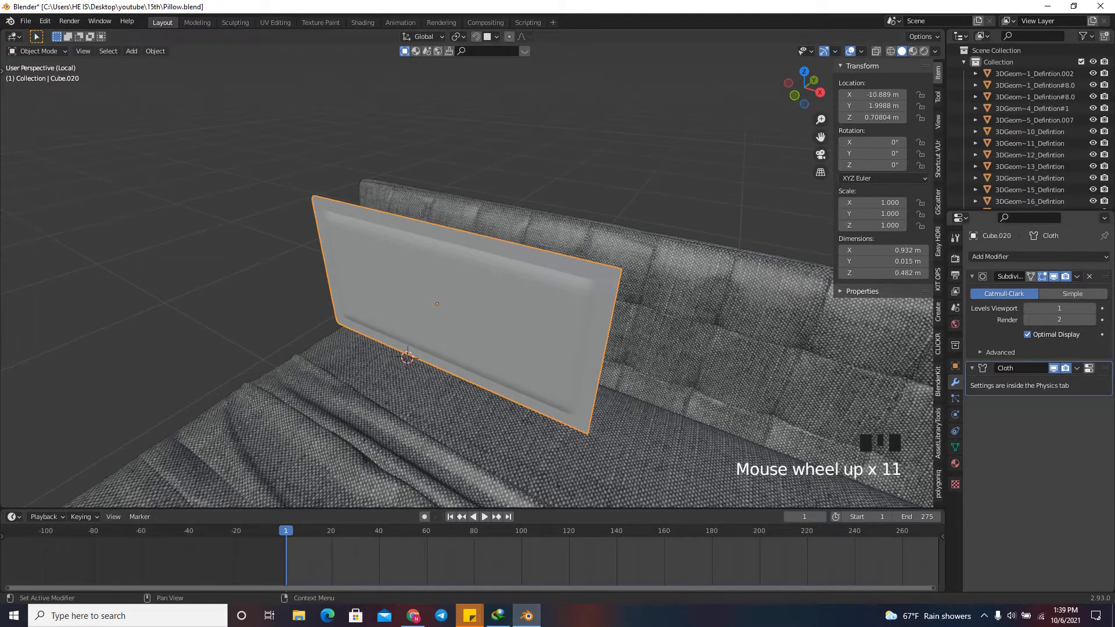
pyautogui.click(1076, 276)
pyautogui.click(1061, 289)
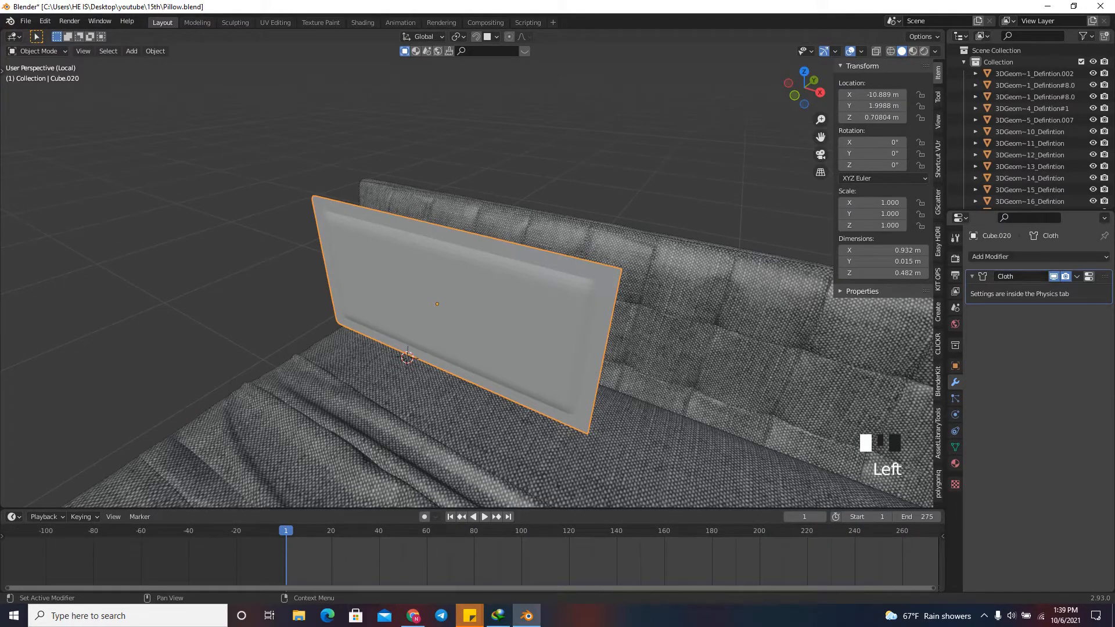
pyautogui.hotkey('ctrl', 'z')
# Duplicate the pillow's Subdivision Surface modifier and place the copy below the Cloth modifier in the stack.
pyautogui.click(1076, 276)
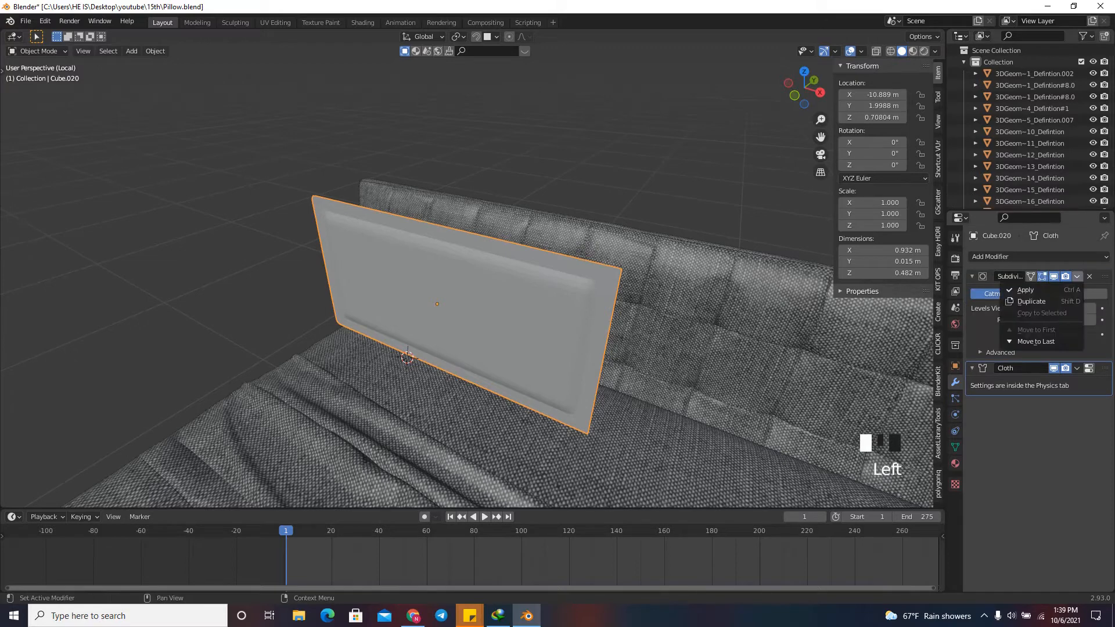
pyautogui.click(1033, 301)
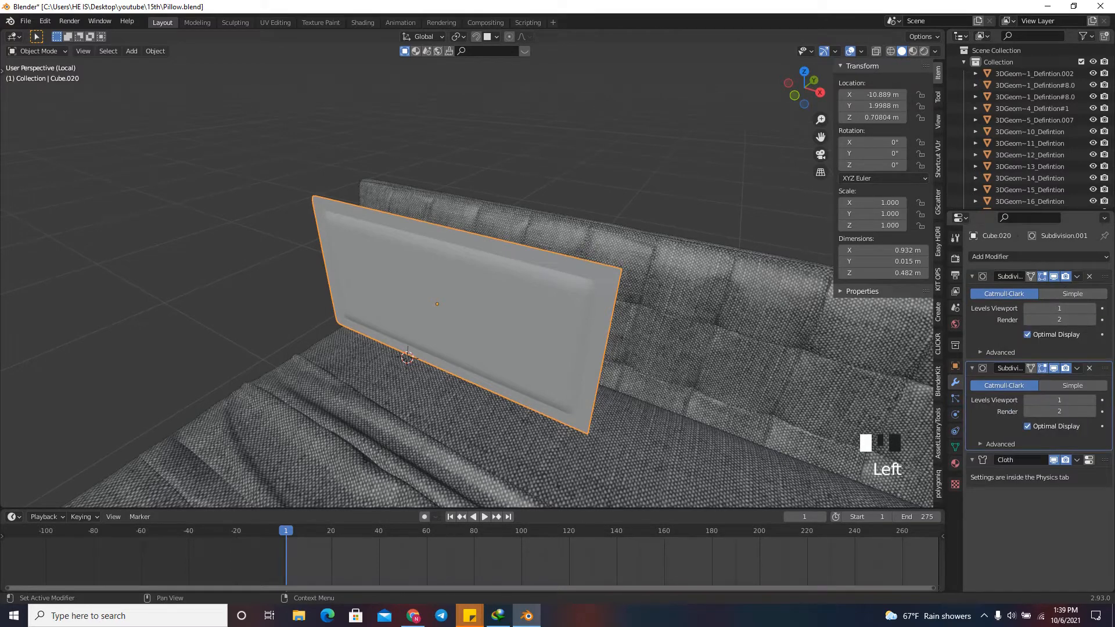
pyautogui.moveTo(1104, 368); pyautogui.dragTo(1105, 494)
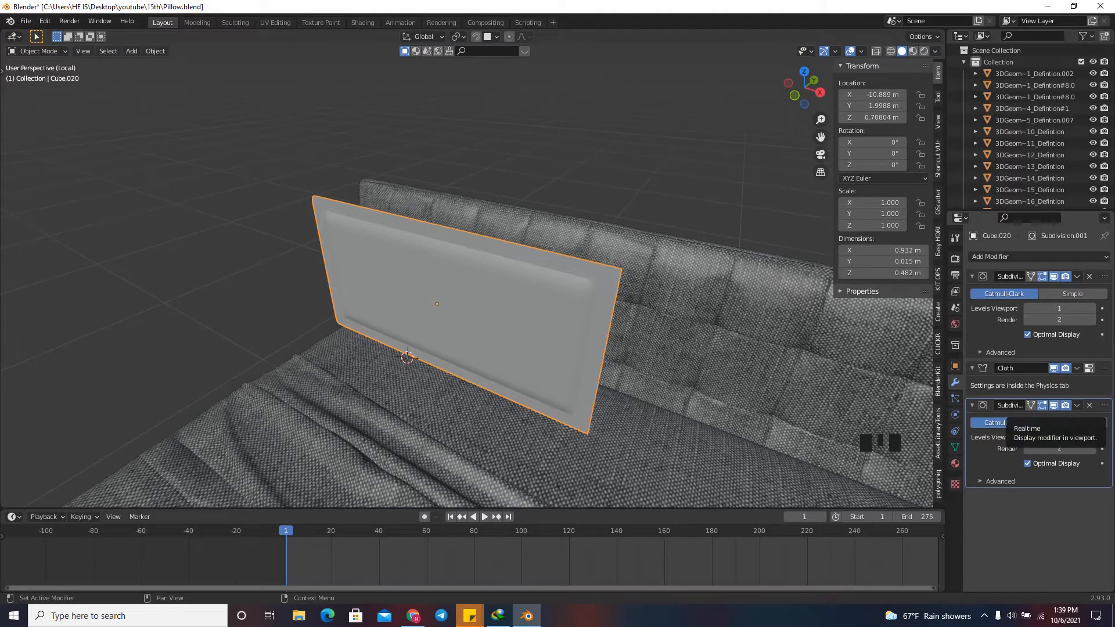
# Set the pillow cloth's vertex mass to 0.01 kg in its physics settings.
pyautogui.click(955, 414)
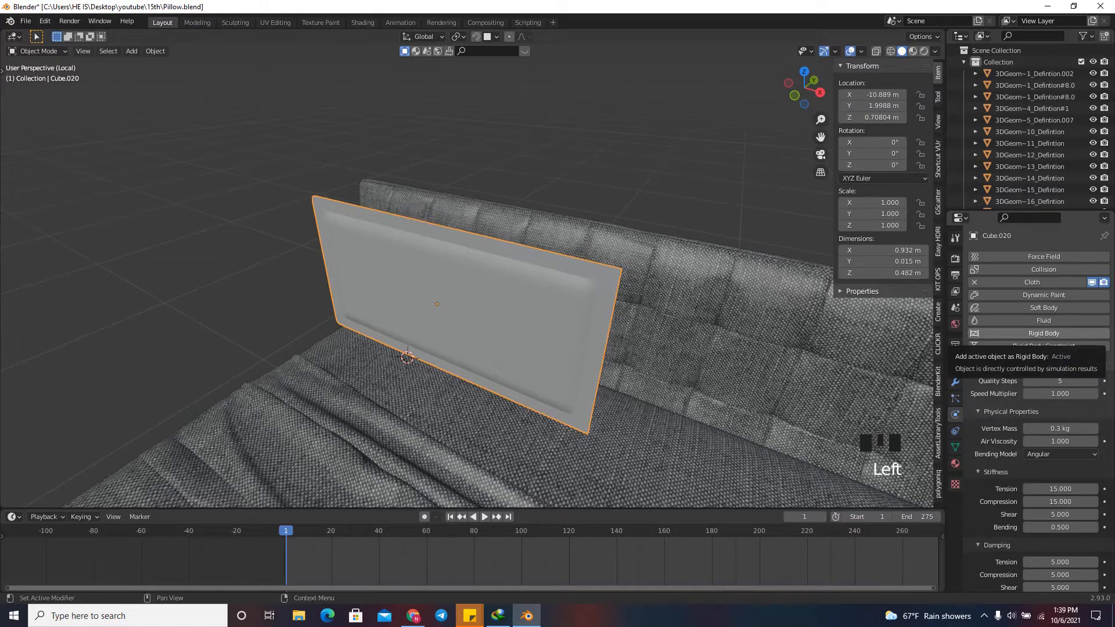
pyautogui.scroll(-2, 1045, 334)
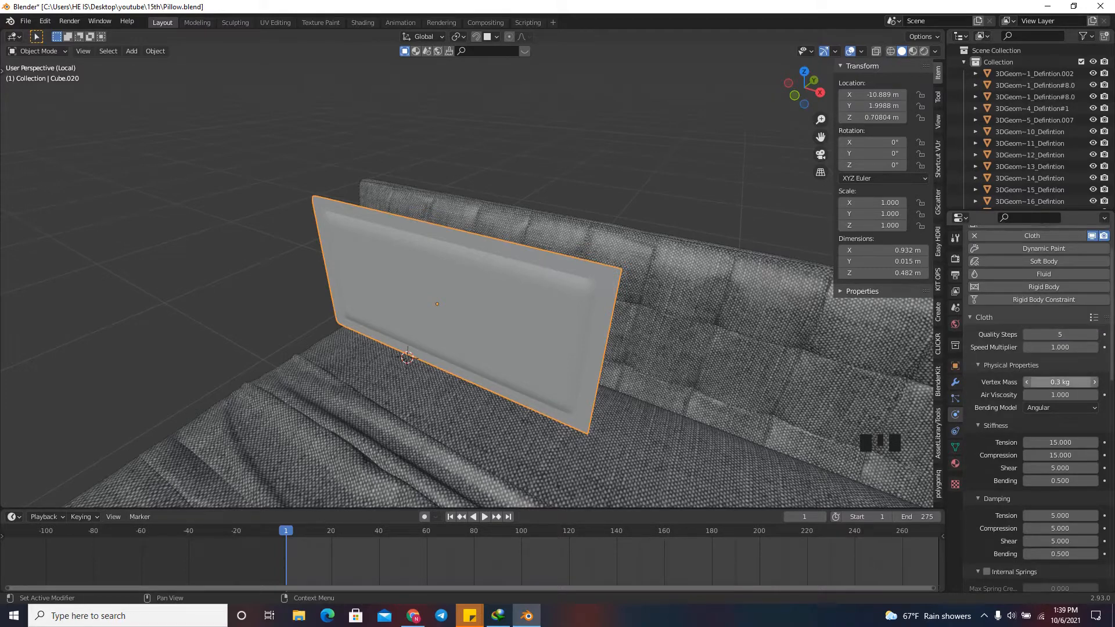
pyautogui.click(1046, 381)
pyautogui.write('.01')
pyautogui.press('Return')
# Enable cloth pressure for the pillow and set the pressure to 3.
pyautogui.scroll(-7, 1039, 377)
pyautogui.scroll(-7, 1039, 377)
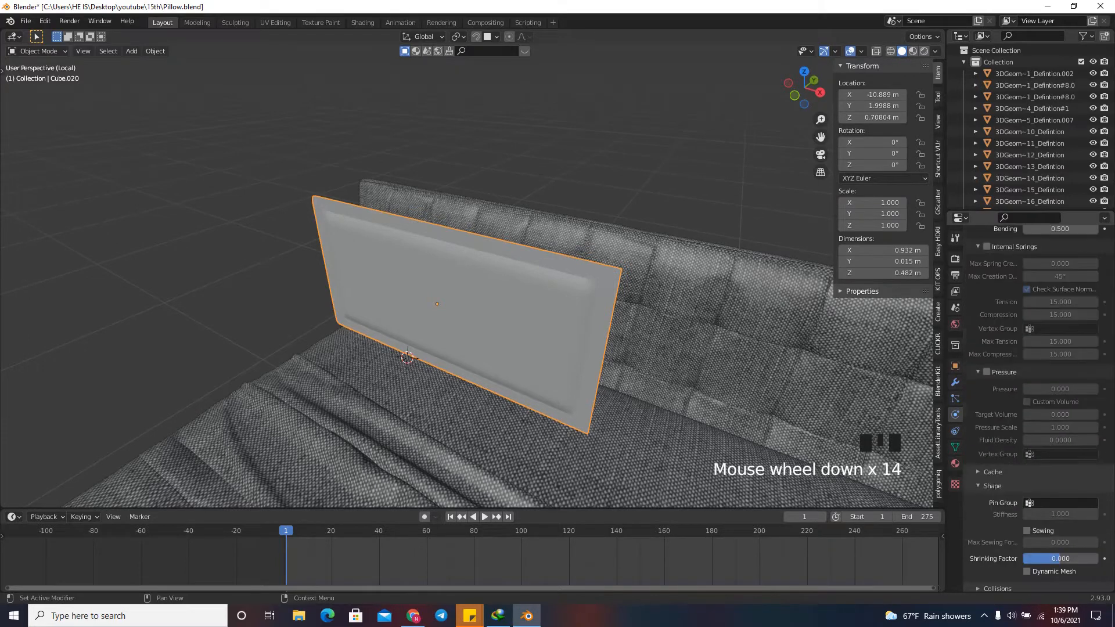
pyautogui.click(986, 371)
pyautogui.click(1059, 388)
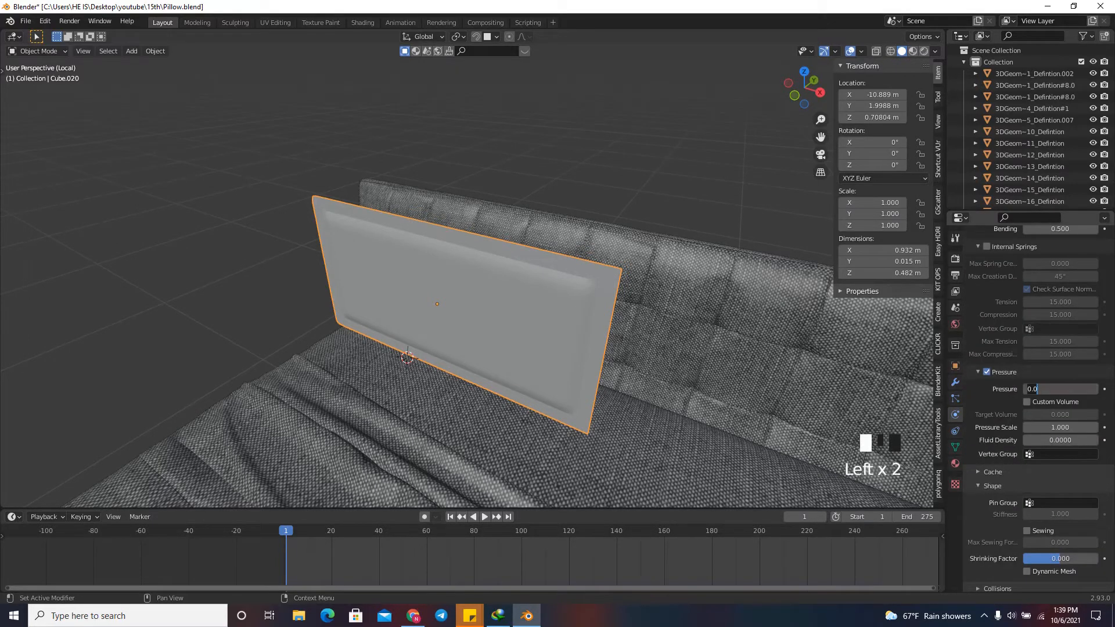
pyautogui.write('3')
pyautogui.press('Return')
# Set the gravity field weight of the pillow's cloth simulation to 0.
pyautogui.scroll(-6, 1039, 377)
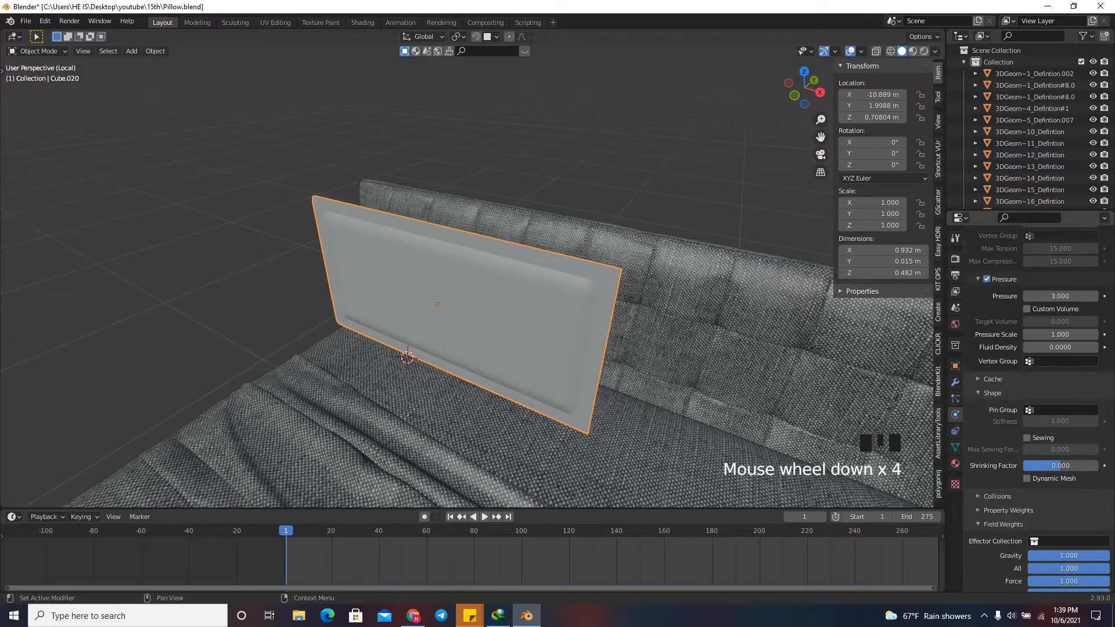
pyautogui.scroll(-4, 1039, 415)
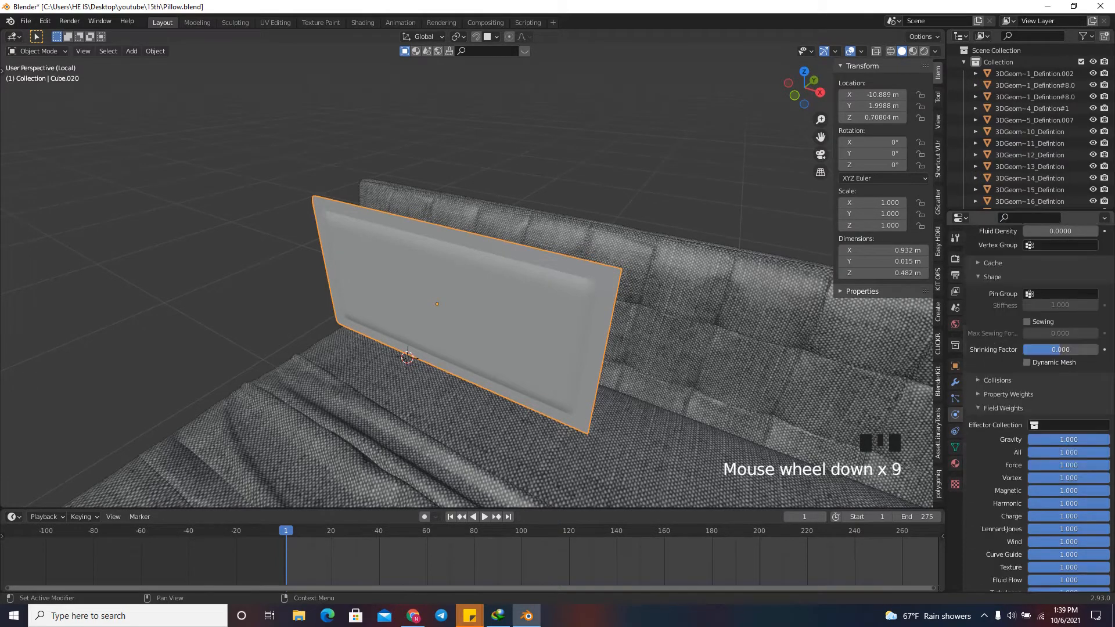
pyautogui.click(1039, 415)
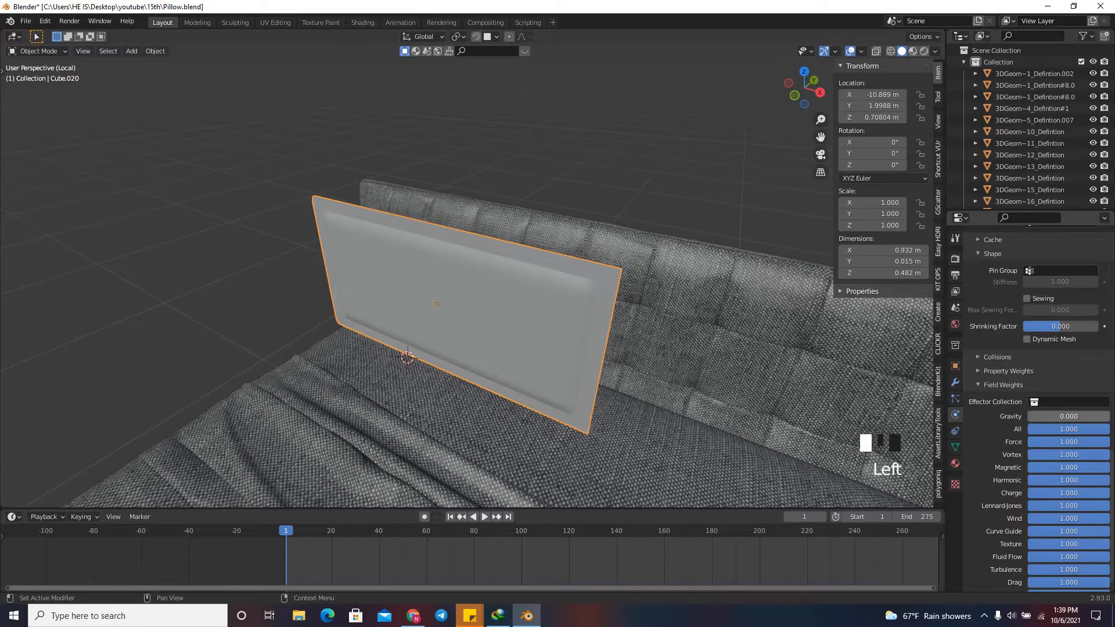
# Play the cloth simulation to examine how the pillow inflates, and return to the first frame.
pyautogui.scroll(1, 464, 273)
pyautogui.press('space')
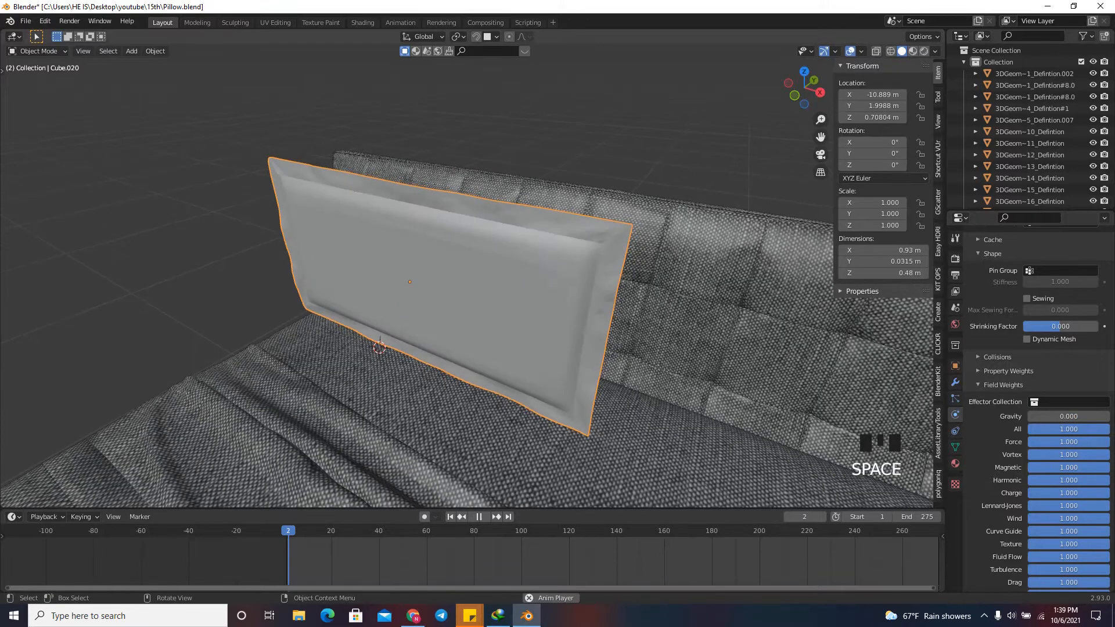
pyautogui.press('space')
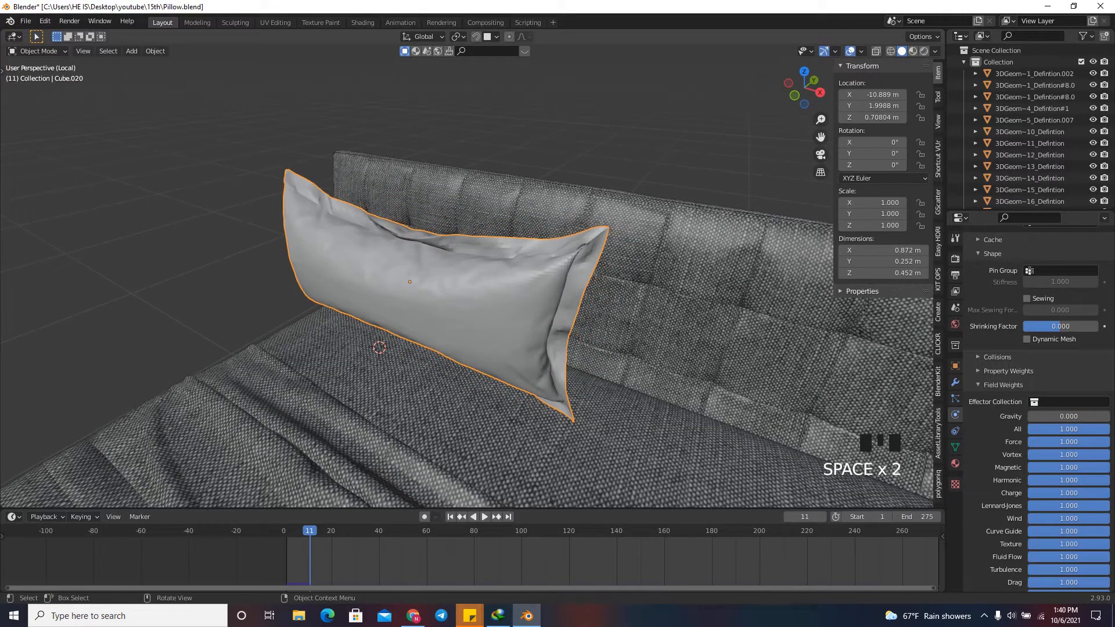
pyautogui.moveTo(804, 87); pyautogui.dragTo(826, 64)
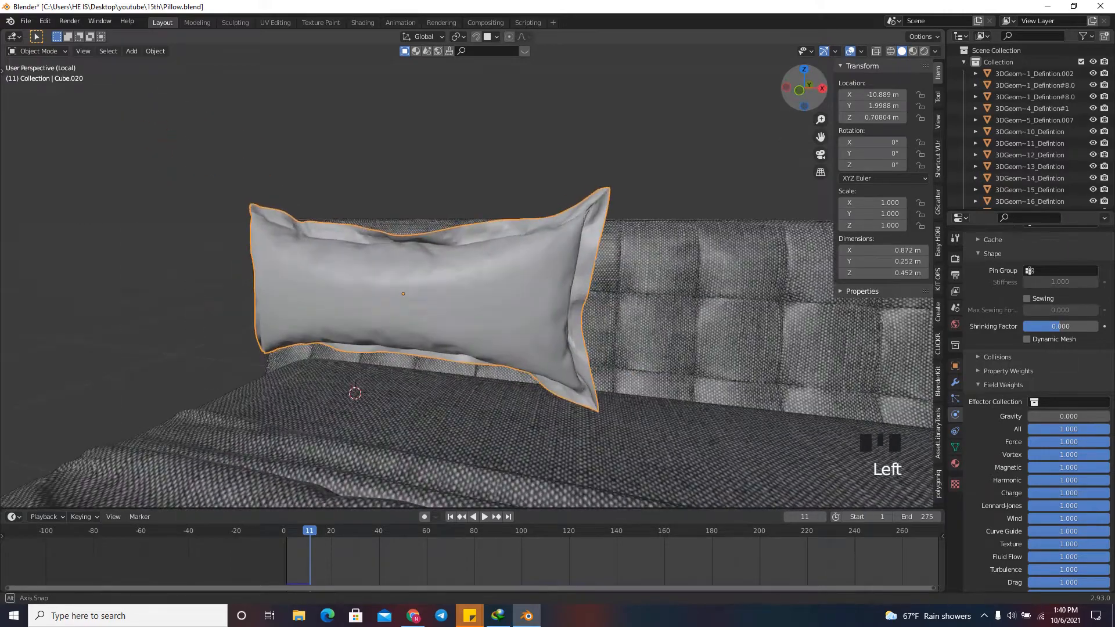
pyautogui.press('space')
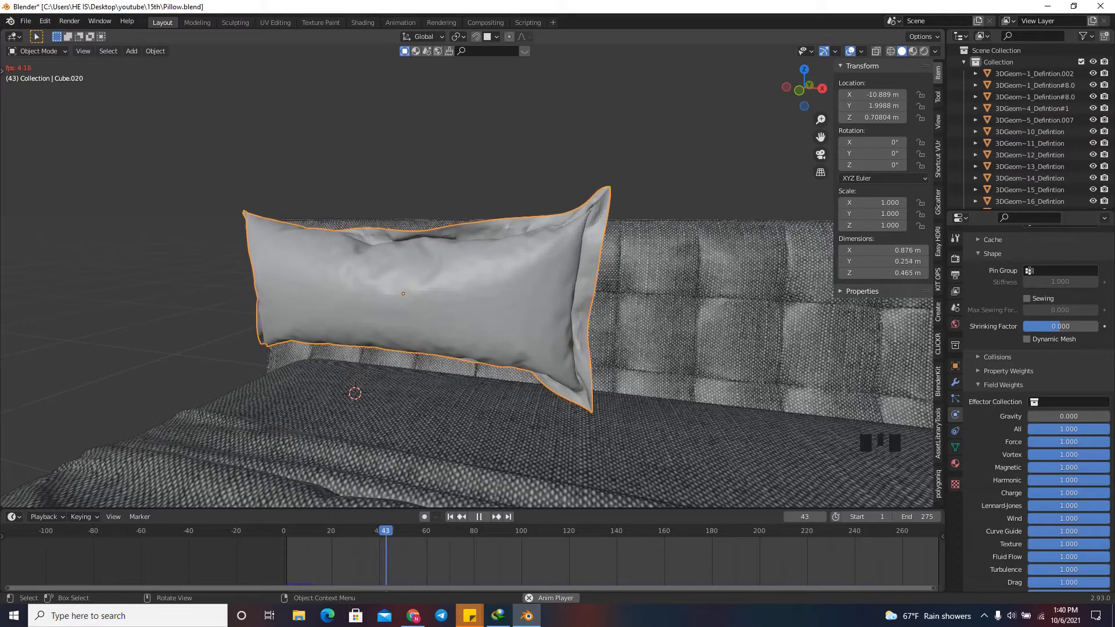
pyautogui.press('space')
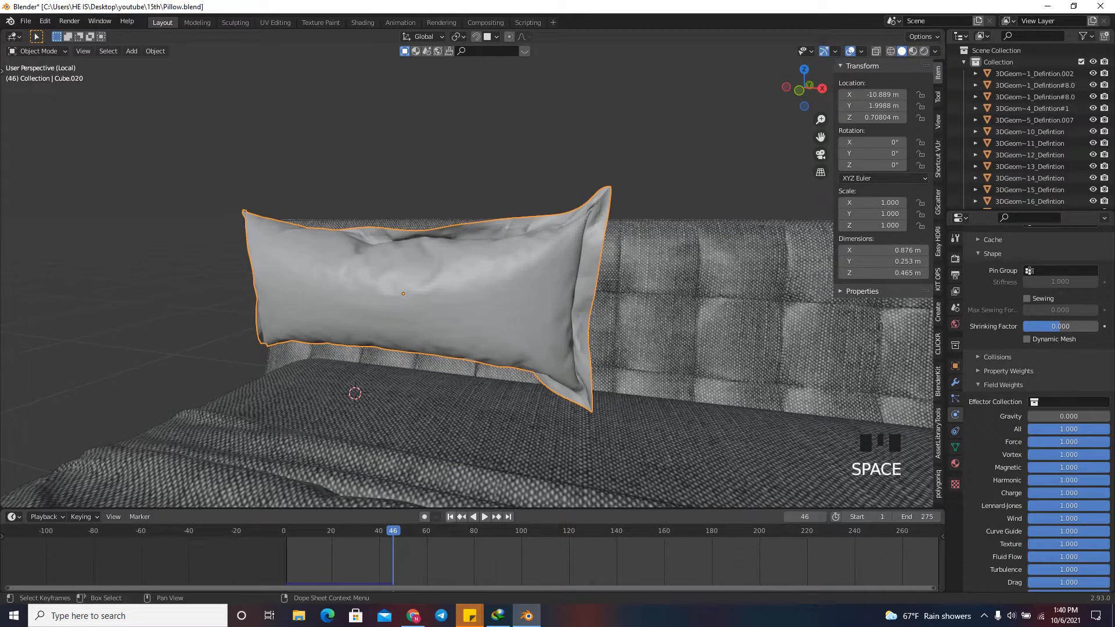
pyautogui.click(450, 517)
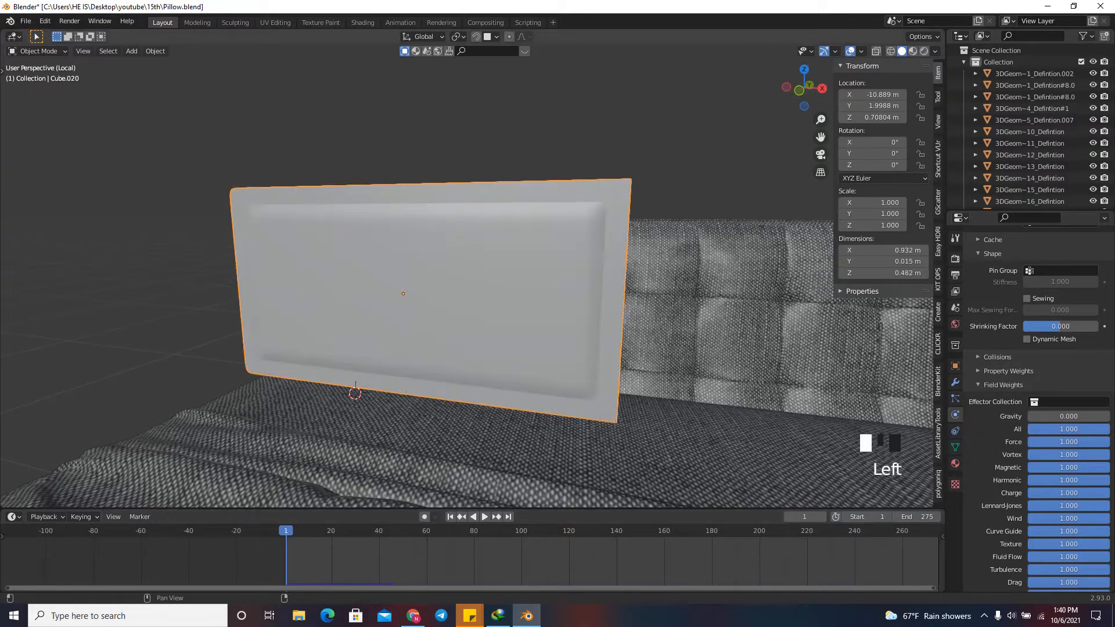
# Select the outermost edge loop of the pillow's seam border and create a new vertex group for it.
pyautogui.click(955, 447)
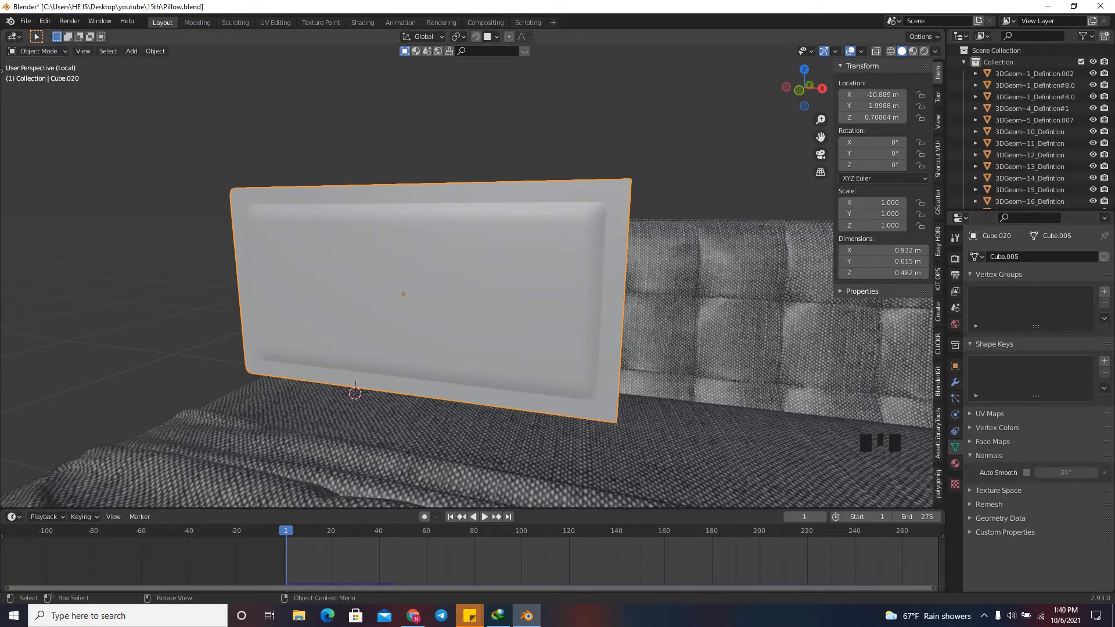
pyautogui.press('Tab')
pyautogui.moveTo(805, 88); pyautogui.dragTo(781, 102)
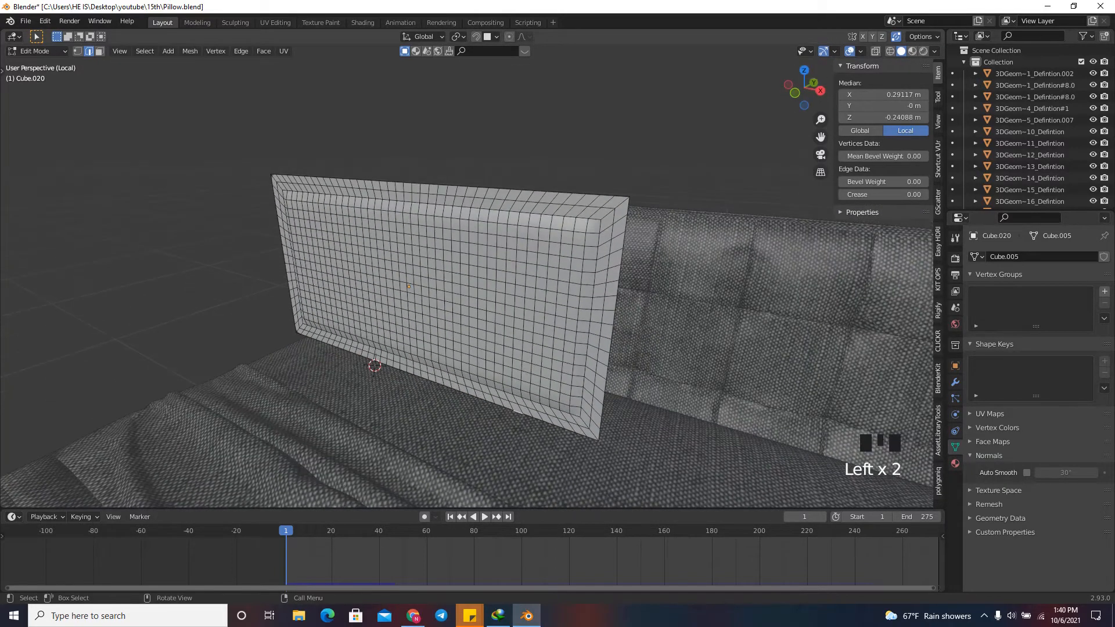
pyautogui.scroll(2, 466, 284)
pyautogui.keyDown('alt'); pyautogui.click(614, 200); pyautogui.keyUp('alt')
pyautogui.keyDown('alt'); pyautogui.click(613, 199); pyautogui.keyUp('alt')
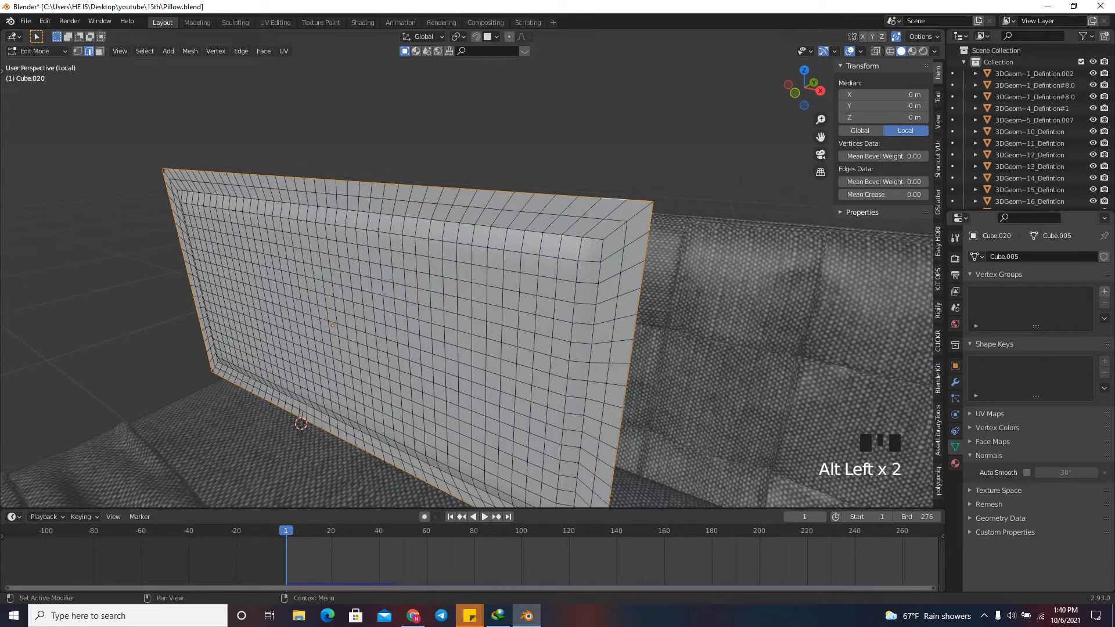
pyautogui.click(1104, 291)
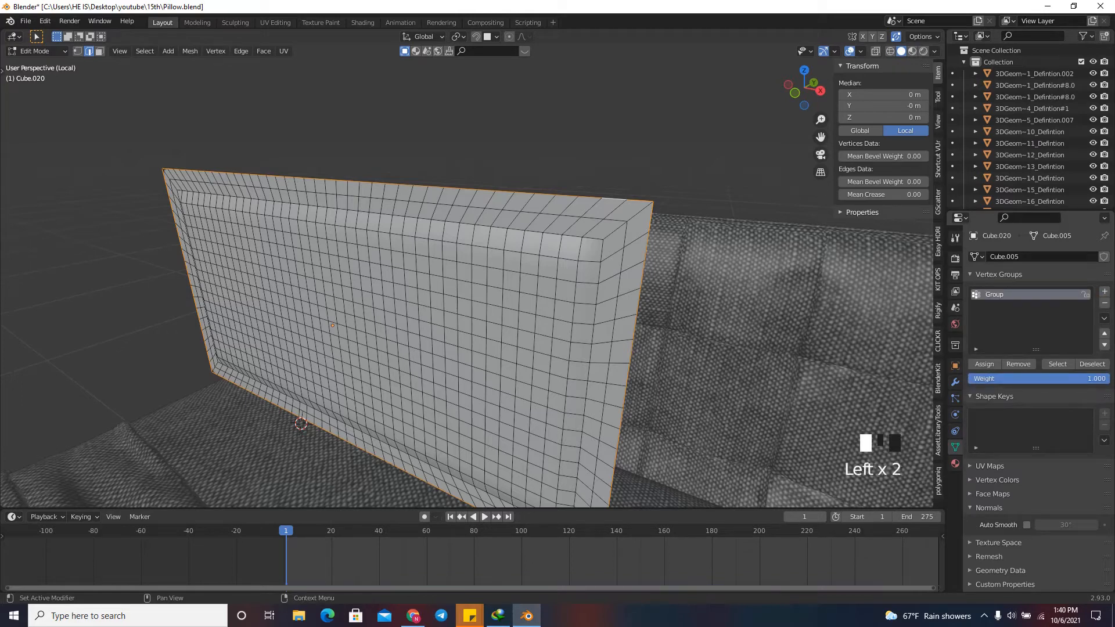
# Assign the outermost edge loop to the vertex group with a weight of 0.25, and clear the selection.
pyautogui.click(1037, 378)
pyautogui.press('Return')
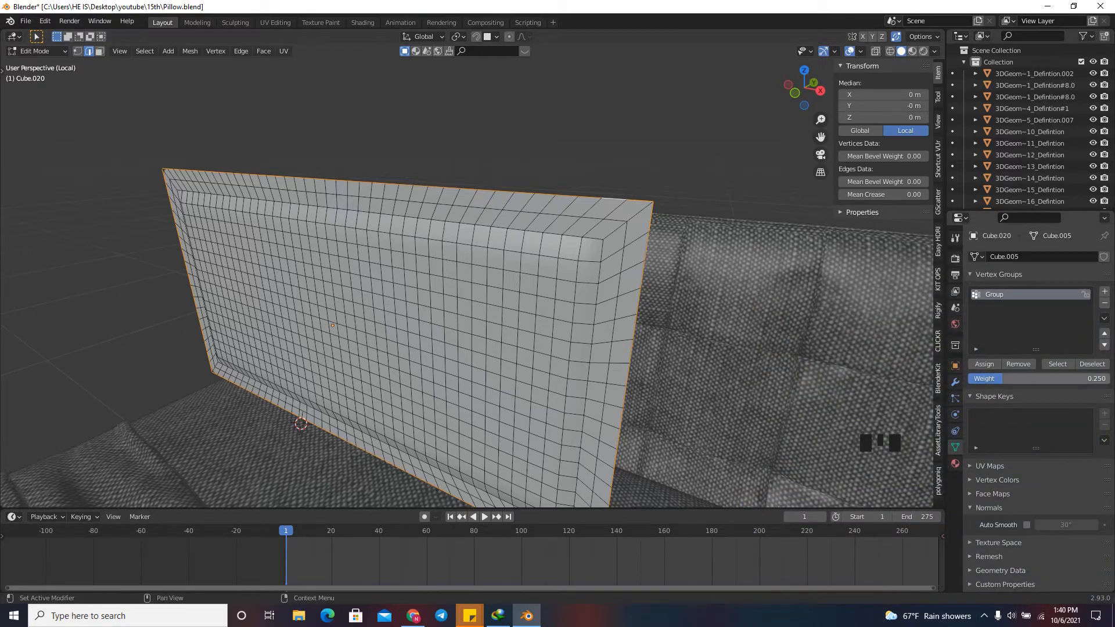
pyautogui.click(984, 364)
pyautogui.click(984, 364)
pyautogui.click(984, 364)
pyautogui.click(984, 364)
pyautogui.click(984, 364)
pyautogui.click(984, 364)
pyautogui.click(984, 364)
pyautogui.click(767, 249)
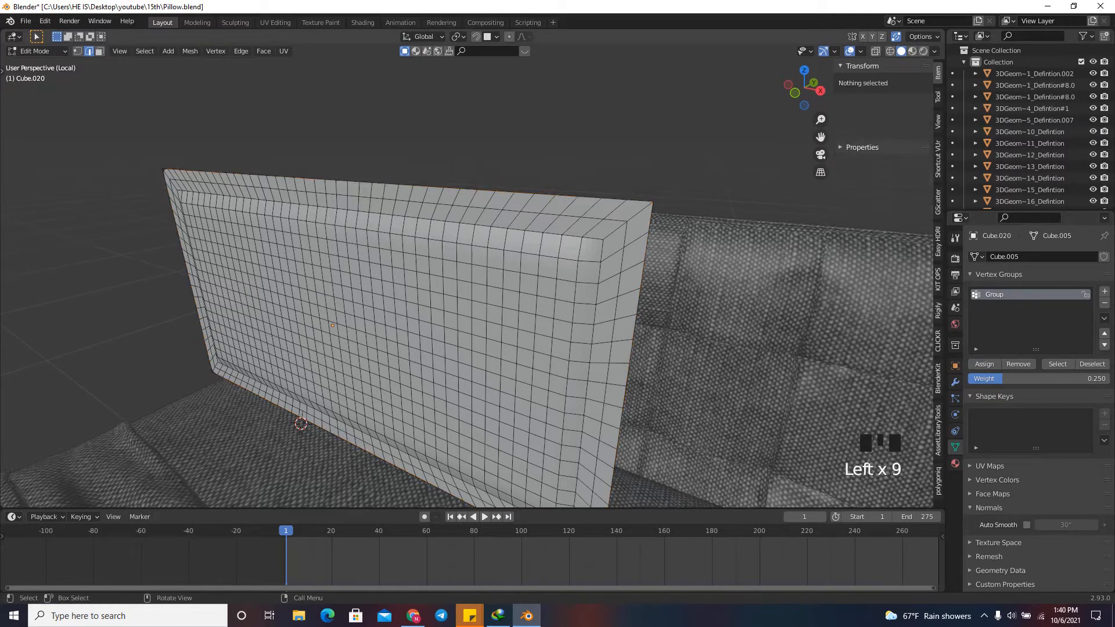
# Leave Edit Mode and assign the vertex group "Group" as the pin group of the pillow's cloth simulation.
pyautogui.press('Tab')
pyautogui.click(955, 413)
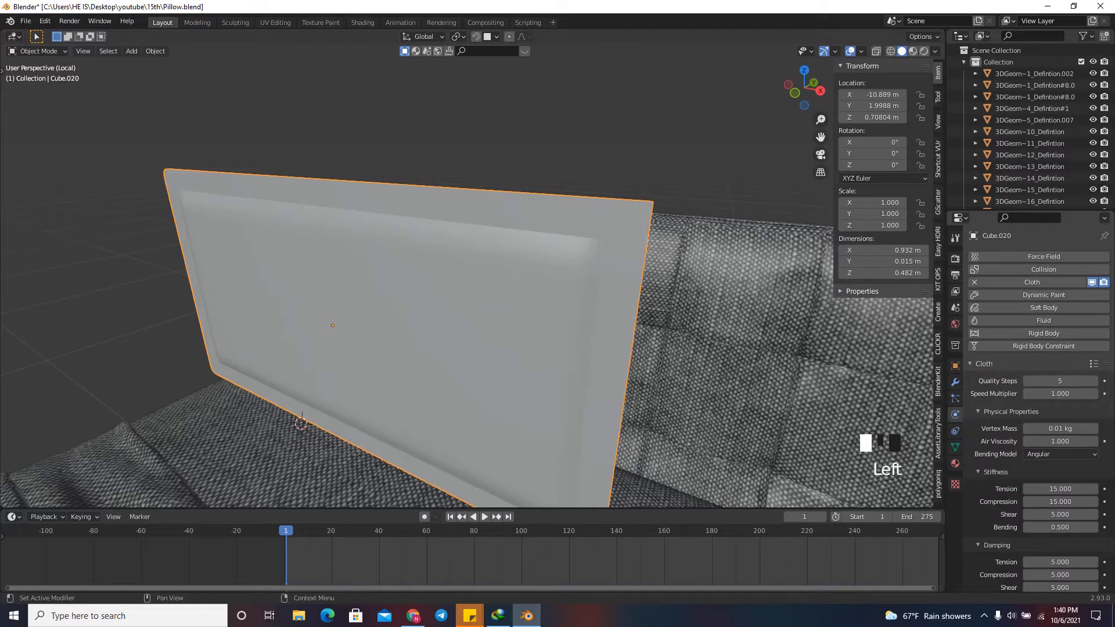
pyautogui.scroll(-18, 1039, 406)
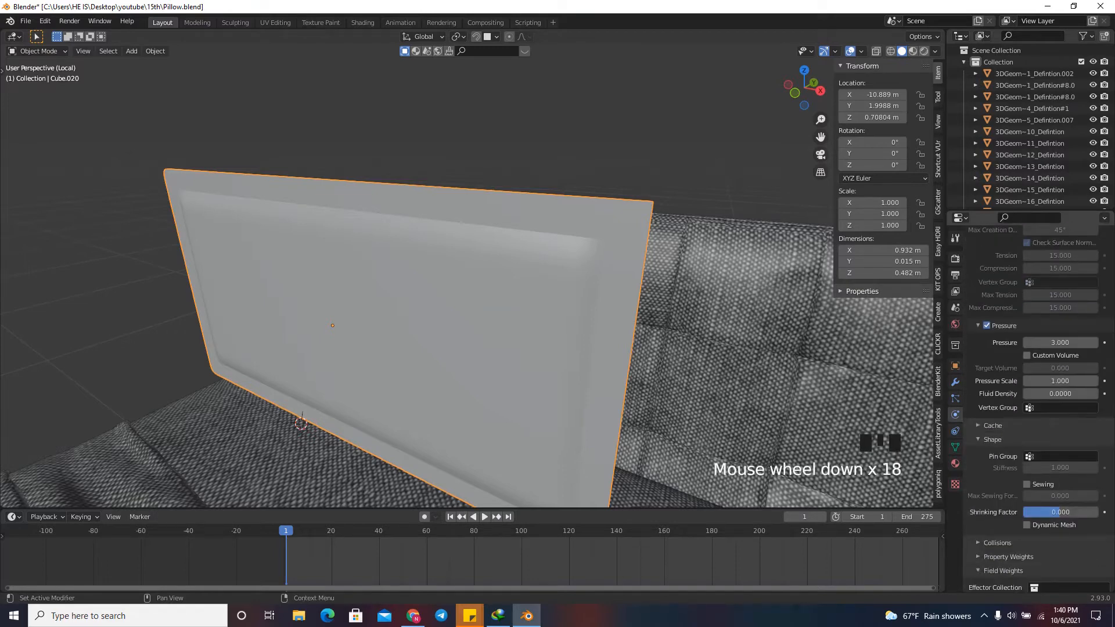
pyautogui.click(1062, 456)
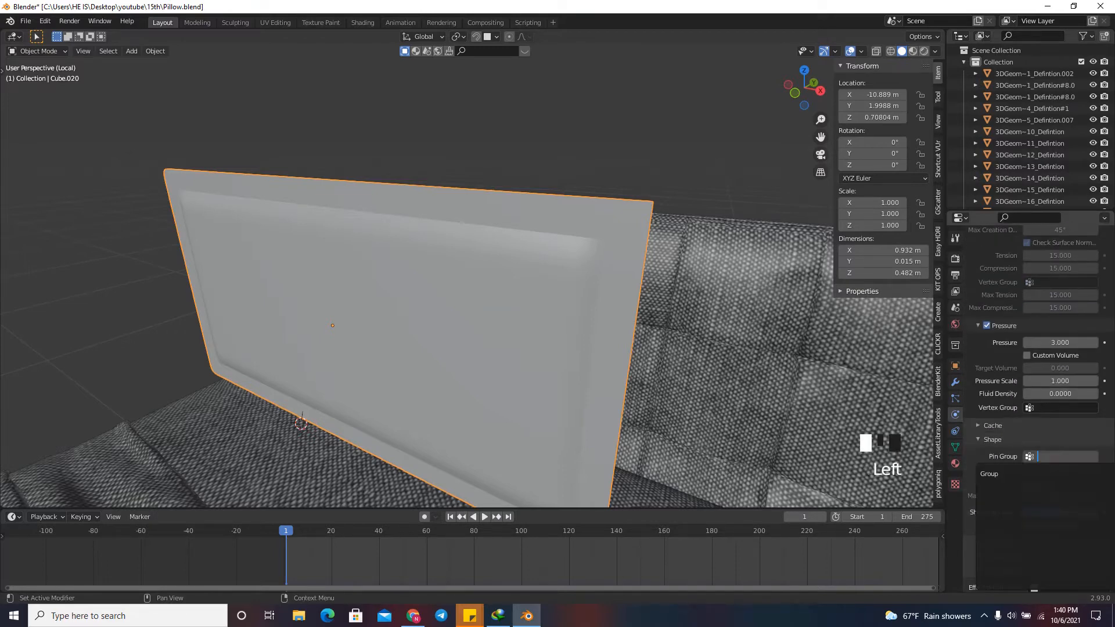
pyautogui.click(1045, 473)
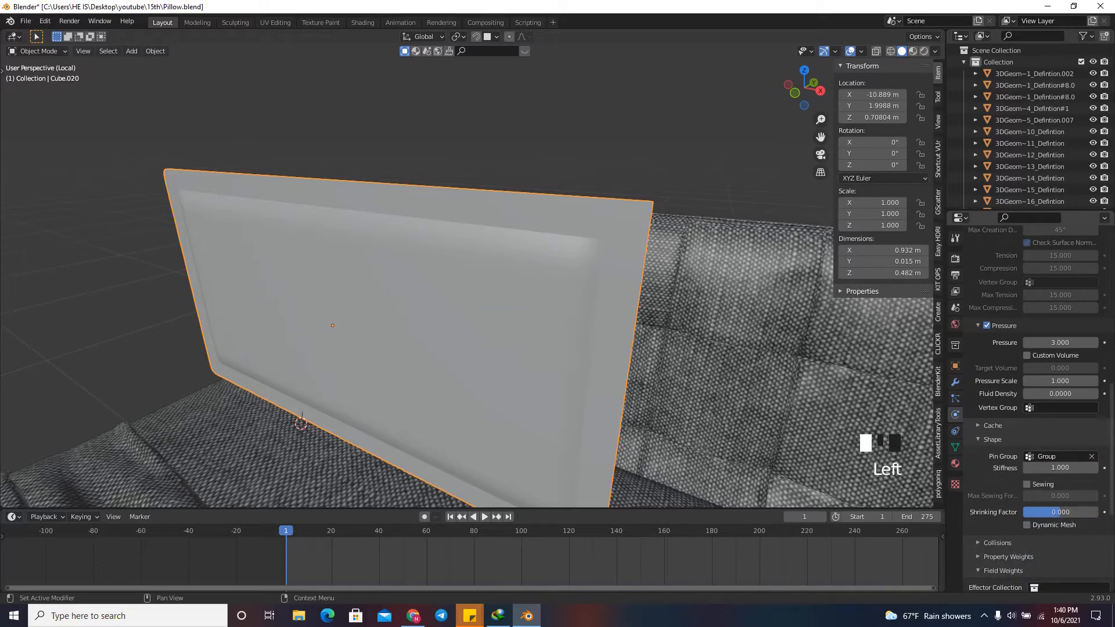
# Play the cloth simulation to about frame 33 to examine how the pinned pillow inflates.
pyautogui.scroll(-2, 465, 278)
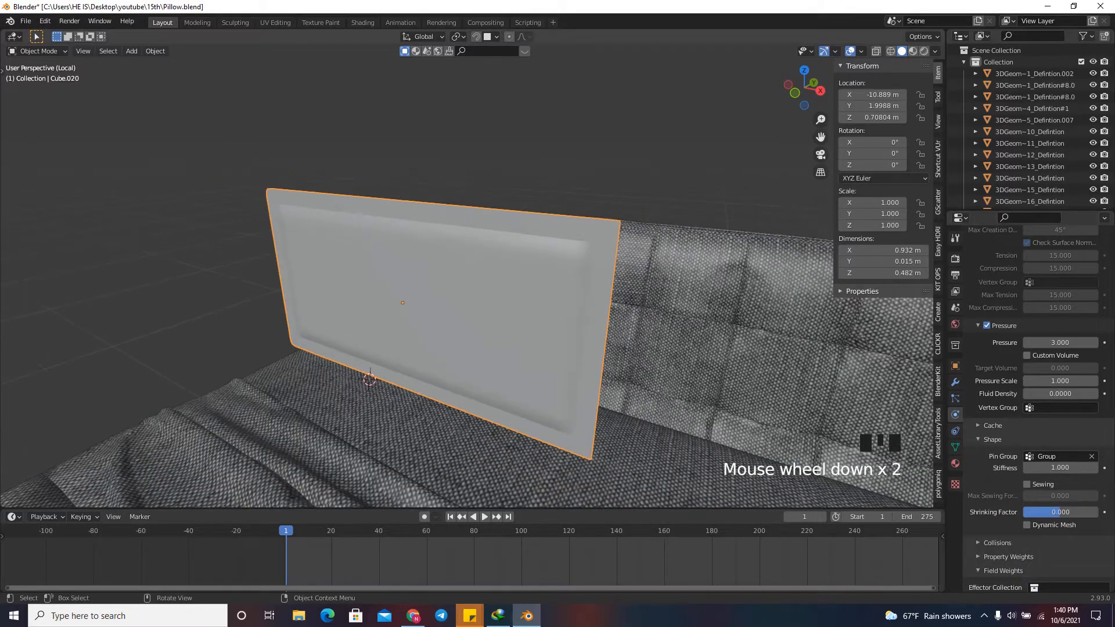
pyautogui.press('space')
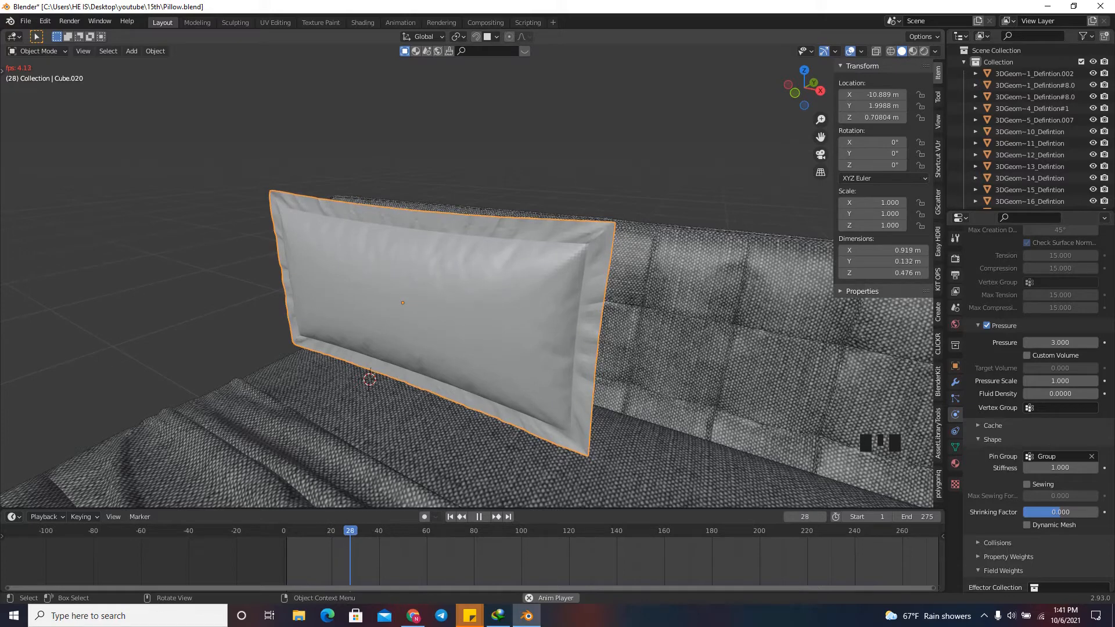
pyautogui.press('space')
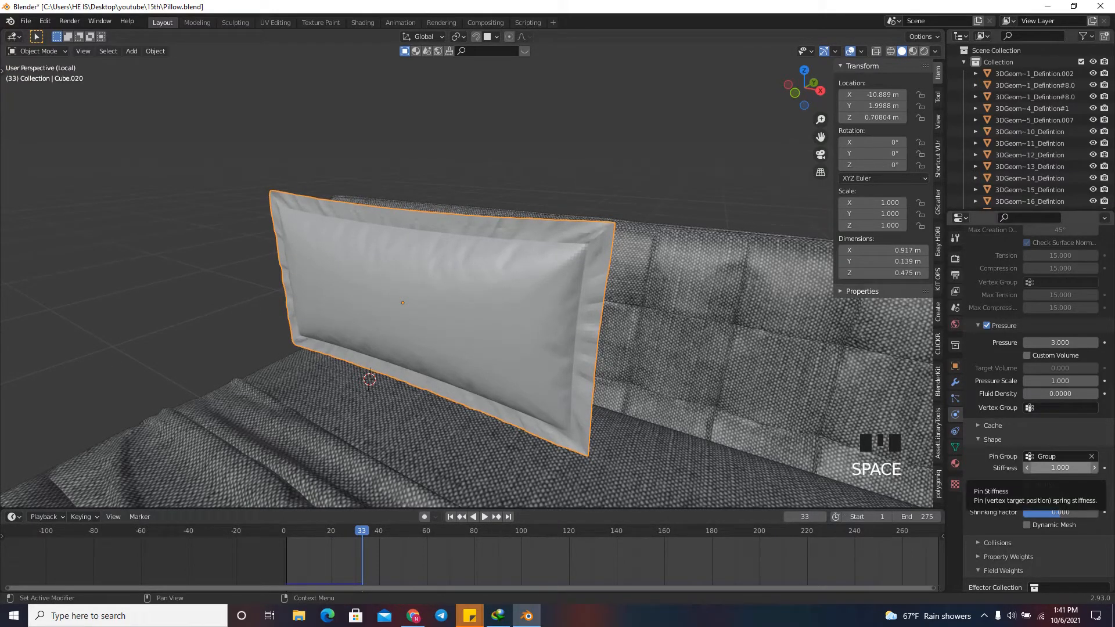
# Set the cloth's pin stiffness to 0 and replay the simulation from the start to about frame 22.
pyautogui.click(1059, 468)
pyautogui.write('0')
pyautogui.press('Return')
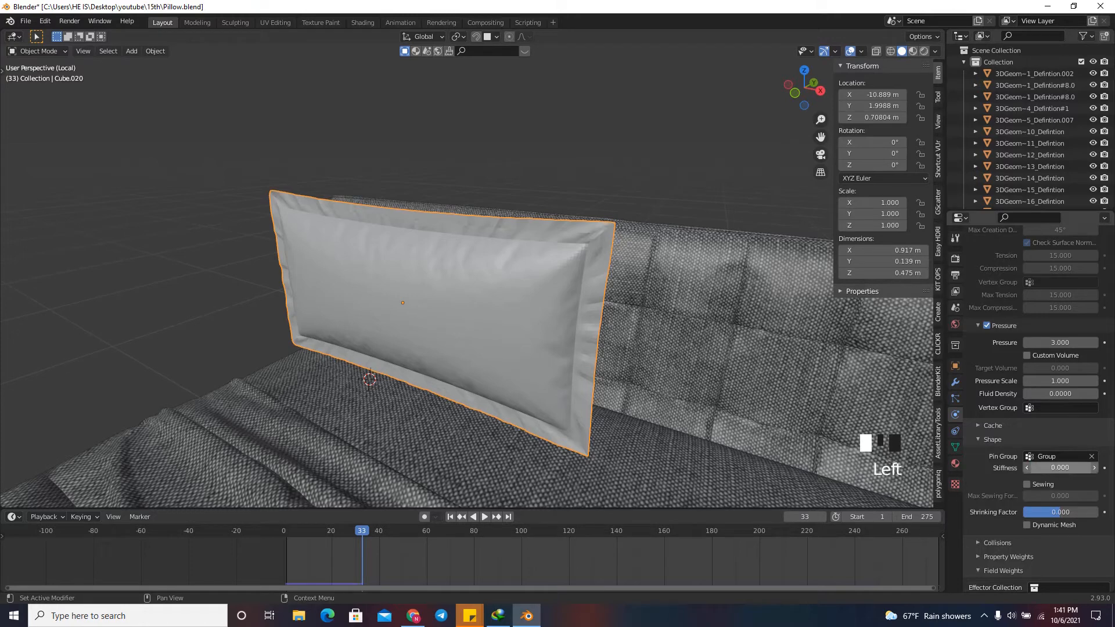
pyautogui.press('space')
pyautogui.hotkey('shift', 'Left')
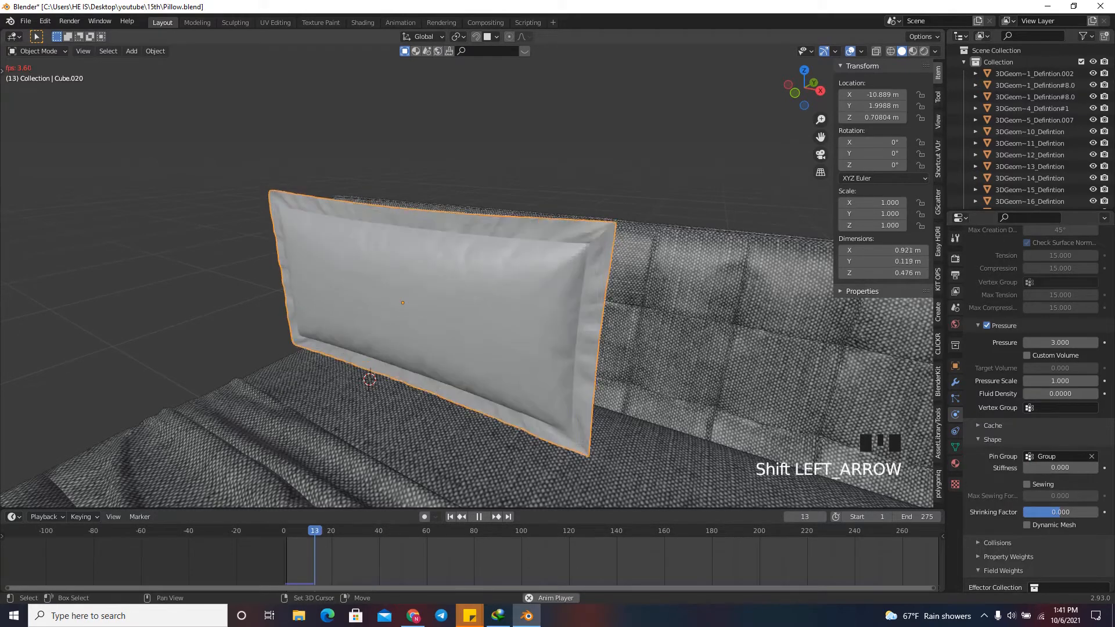
pyautogui.hotkey('shift', 'Left')
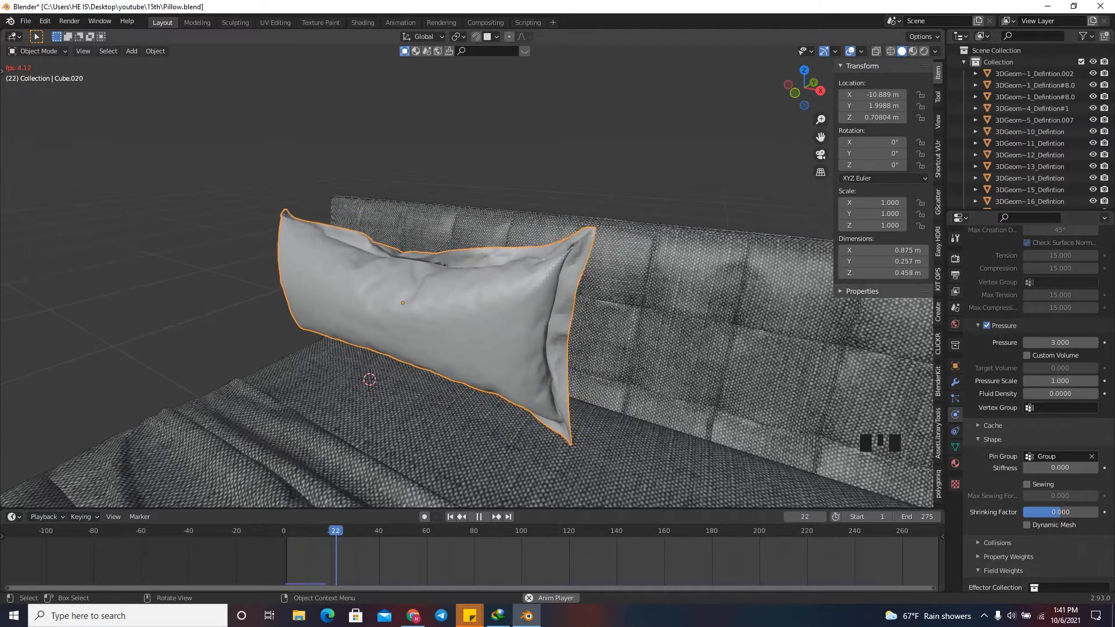
pyautogui.press('space')
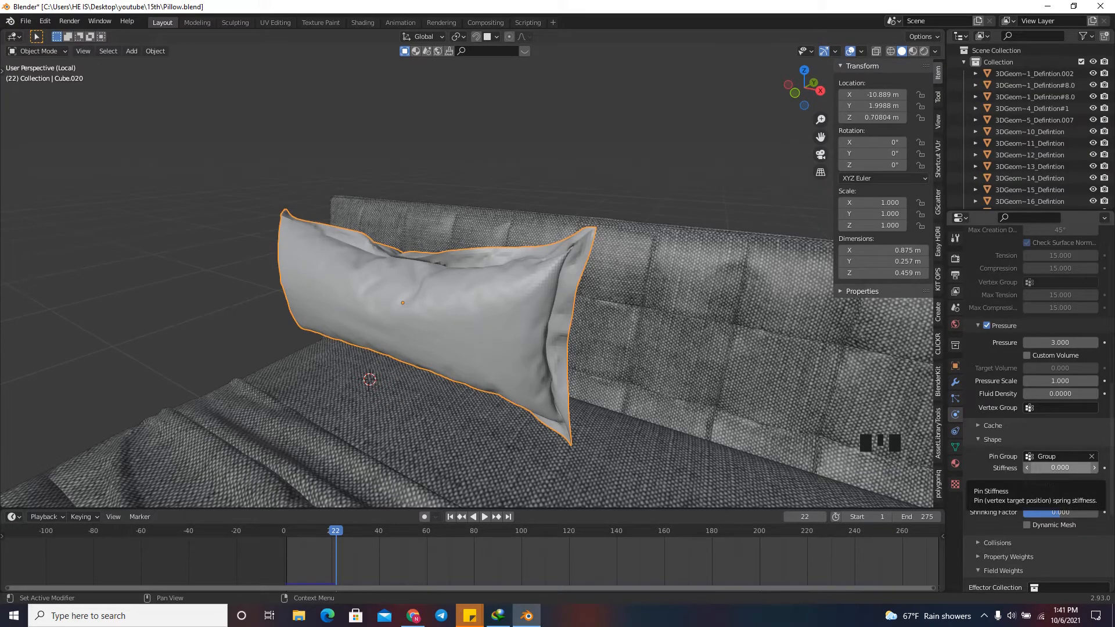
# Set the cloth's pin stiffness to 0.5, replay the simulation to about frame 33, and inspect the pillow's border from several angles.
pyautogui.click(1059, 468)
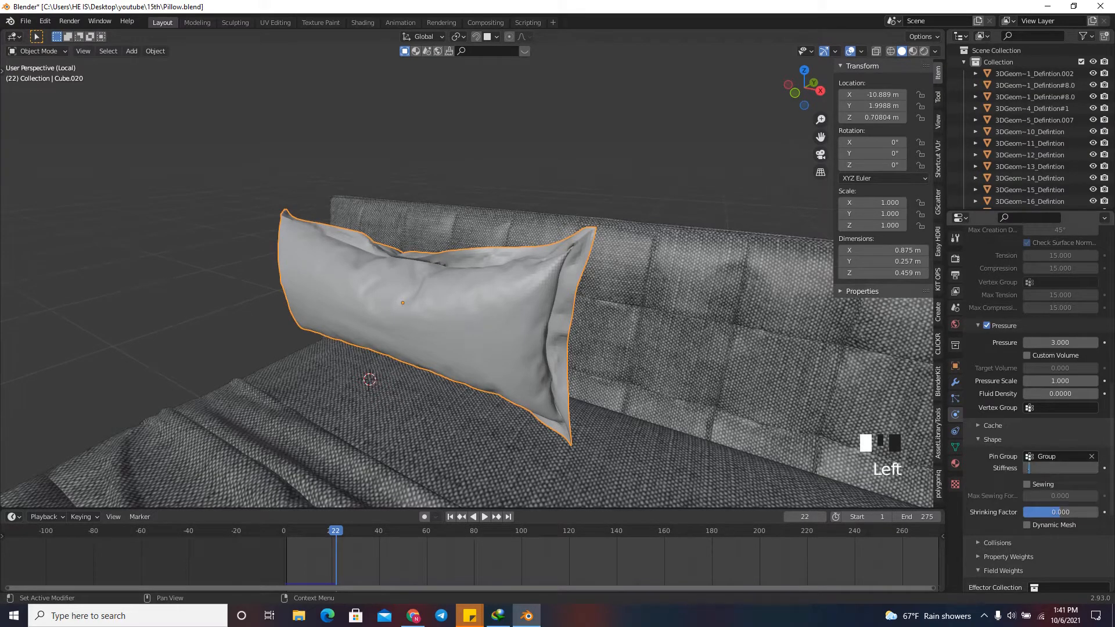
pyautogui.write('0.5')
pyautogui.press('Return')
pyautogui.hotkey('shift', 'Left')
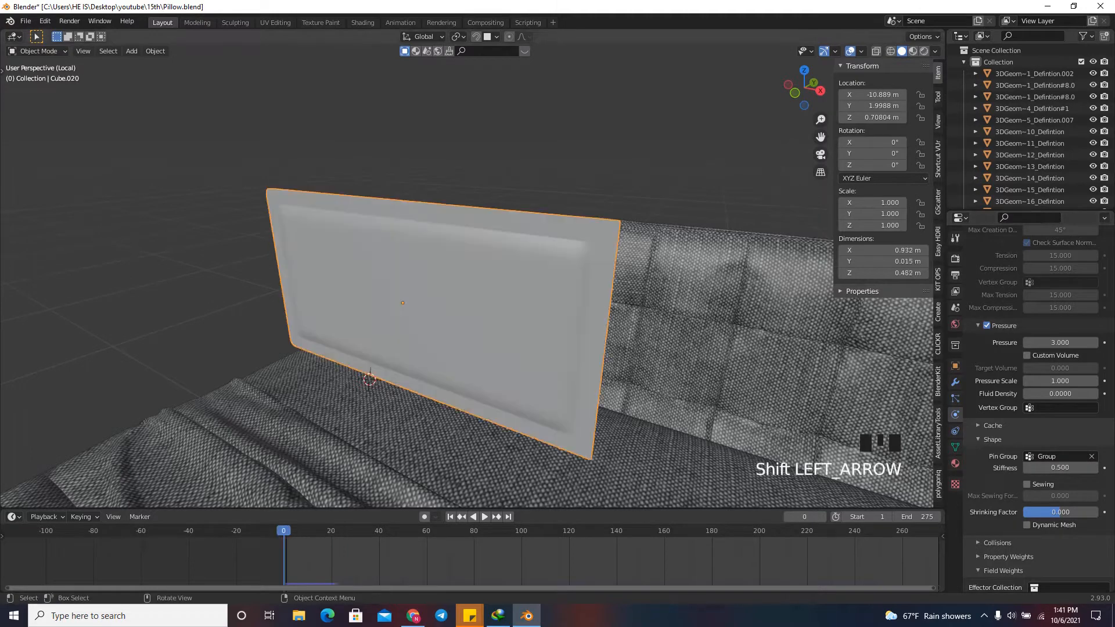
pyautogui.press('space')
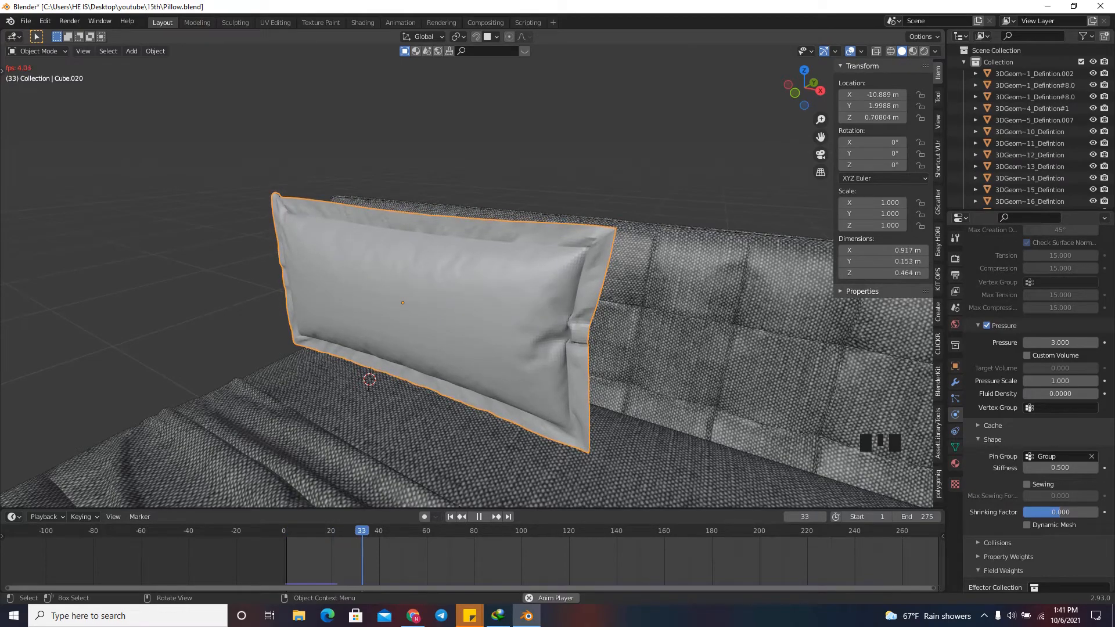
pyautogui.press('space')
pyautogui.moveTo(804, 88)
pyautogui.mouseDown()
pyautogui.moveTo(932, 77)
pyautogui.moveTo(723, 83)
pyautogui.moveTo(811, 89)
pyautogui.mouseUp()
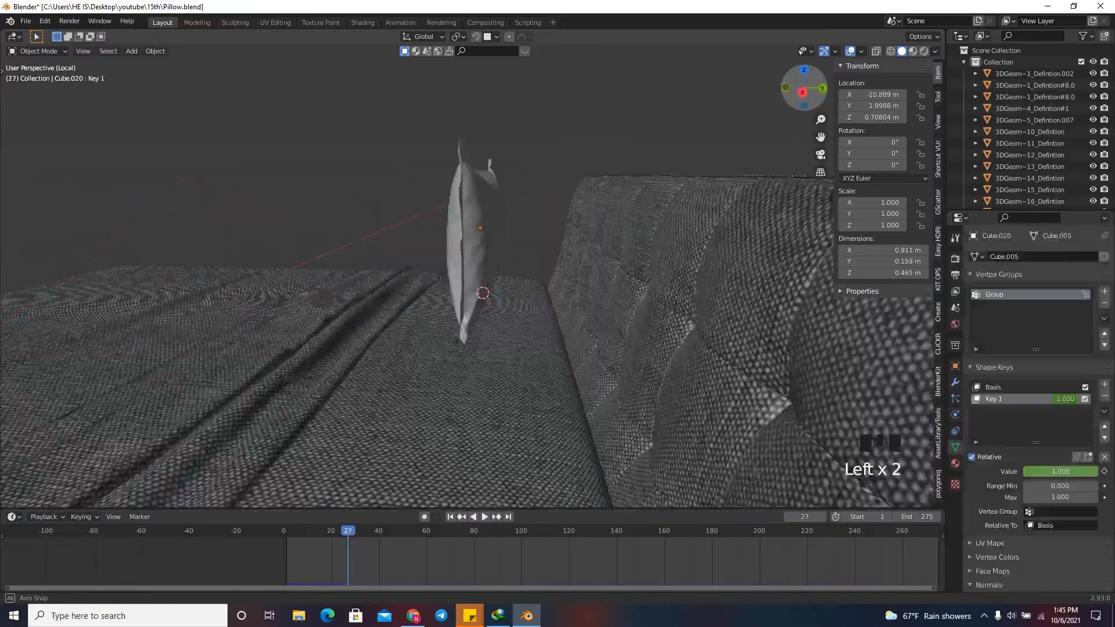
pyautogui.moveTo(804, 87); pyautogui.dragTo(753, 87)
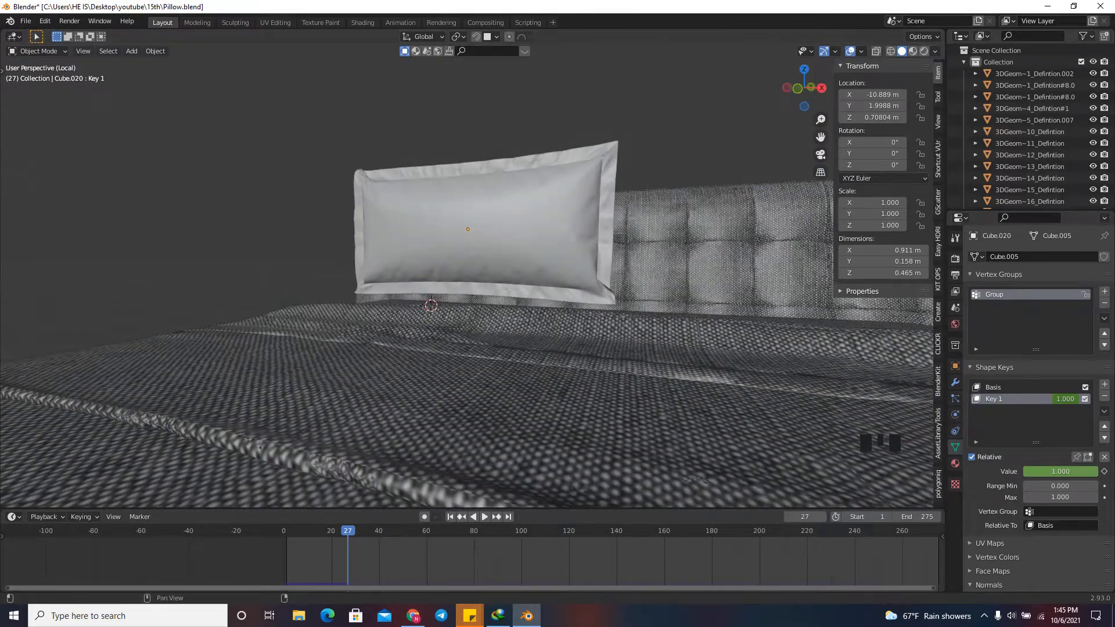
# Set the pin stiffness of the pillow's cloth simulation to 0.2.
pyautogui.click(955, 415)
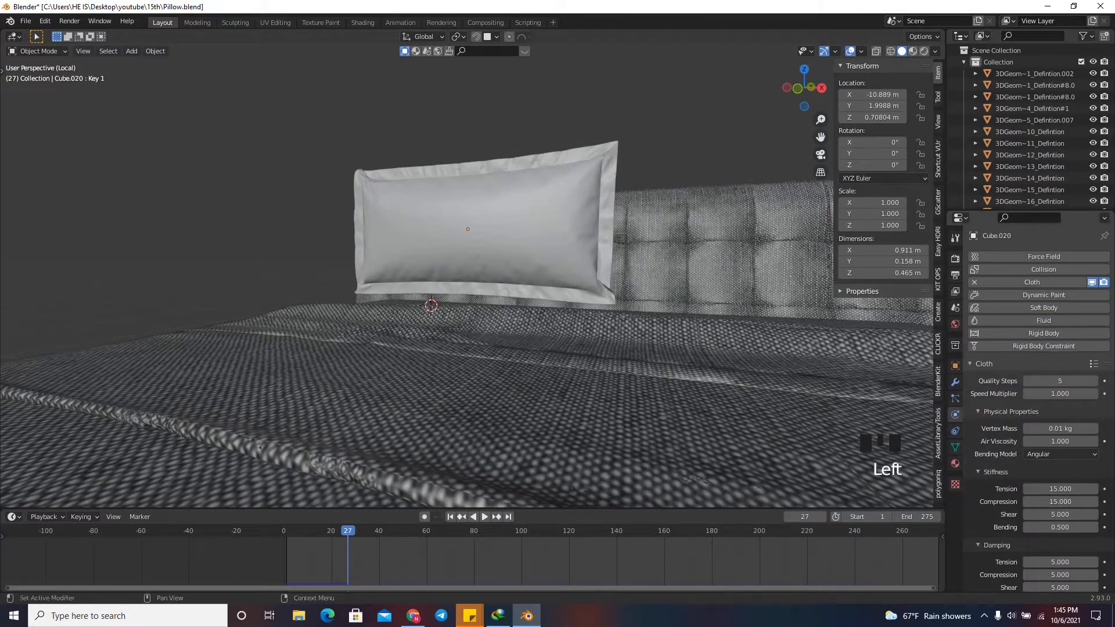
pyautogui.scroll(-20, 1039, 407)
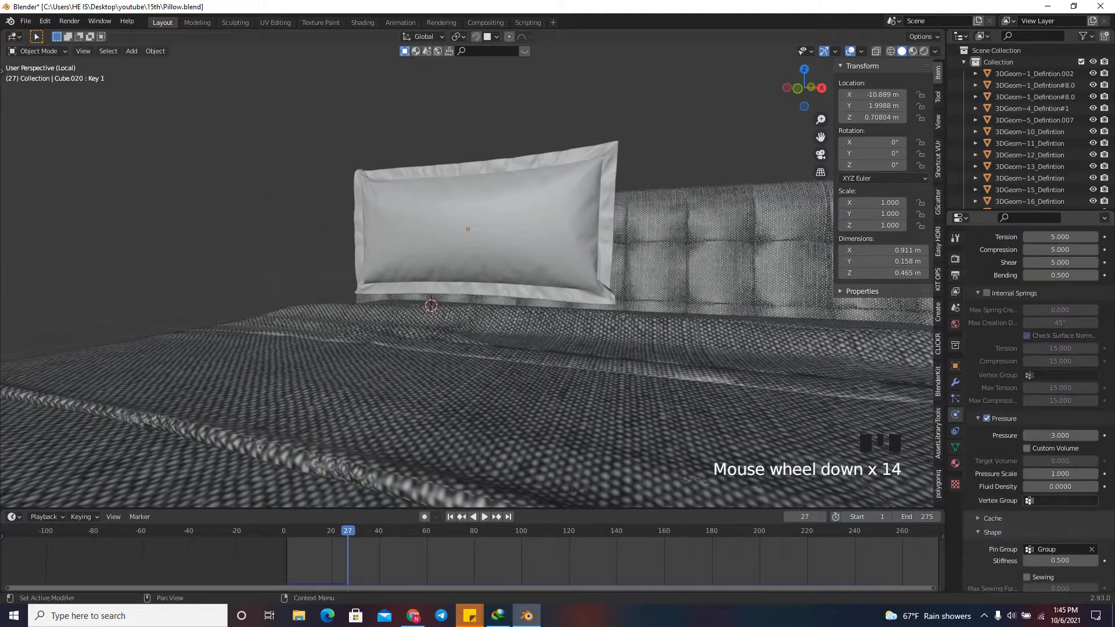
pyautogui.click(1060, 422)
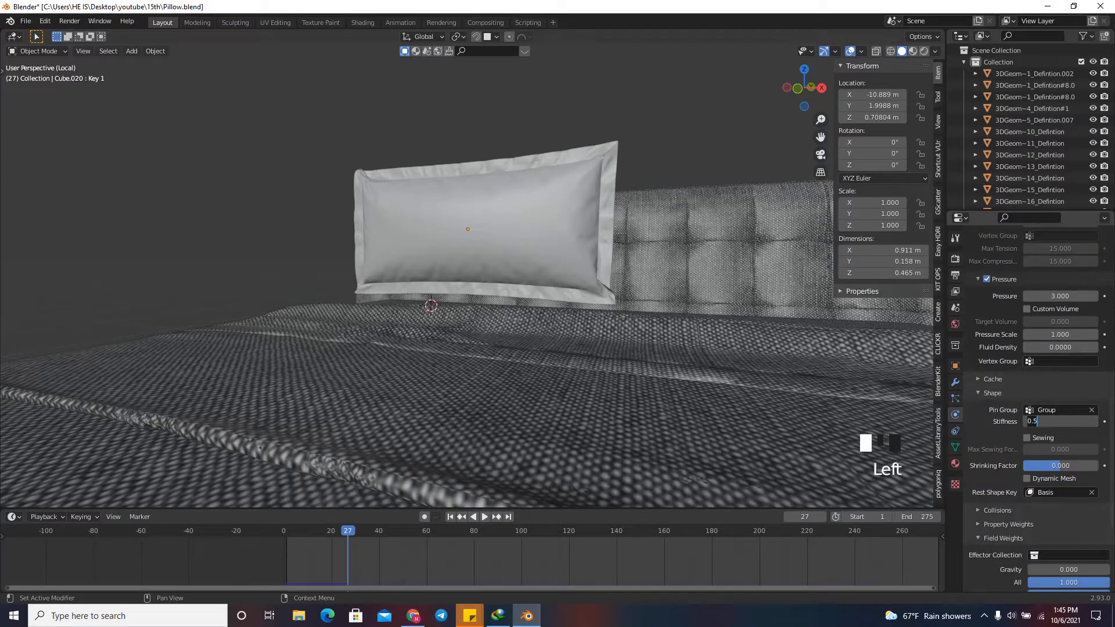
pyautogui.write('0.2')
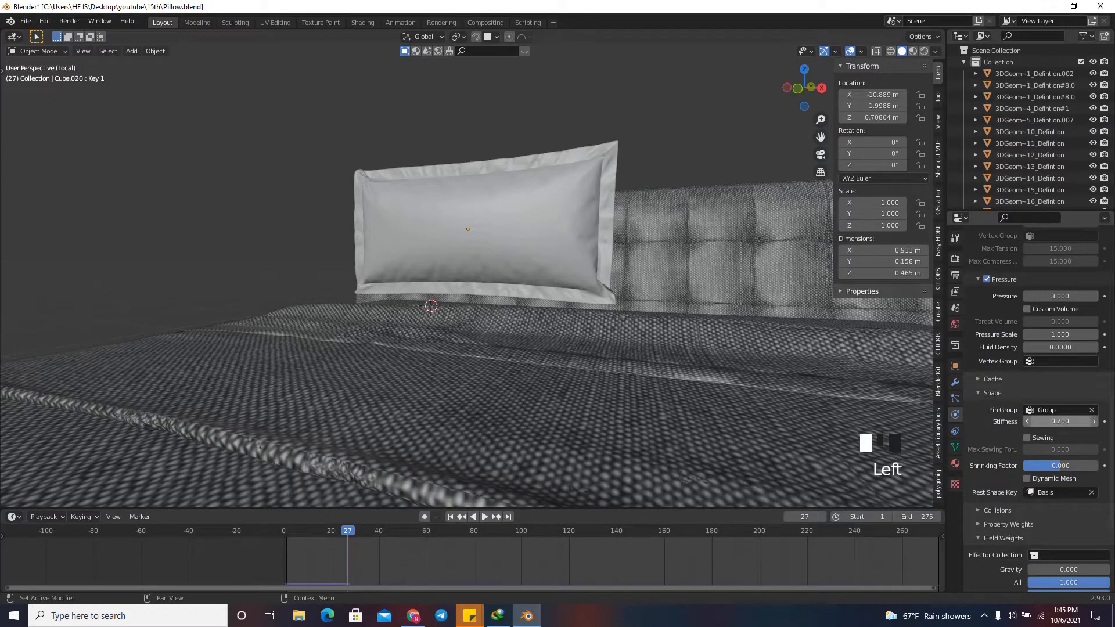
pyautogui.press('Return')
# Replay the cloth simulation from the start to about frame 28 and examine the folds along the seam border.
pyautogui.moveTo(804, 88); pyautogui.dragTo(797, 87)
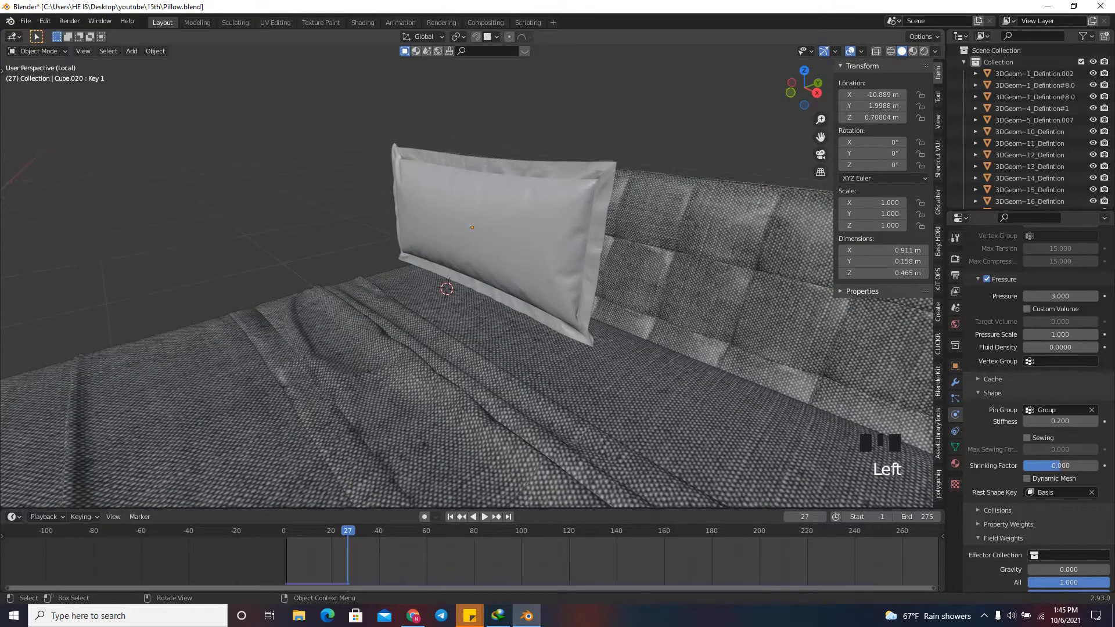
pyautogui.scroll(2, 464, 273)
pyautogui.press('space')
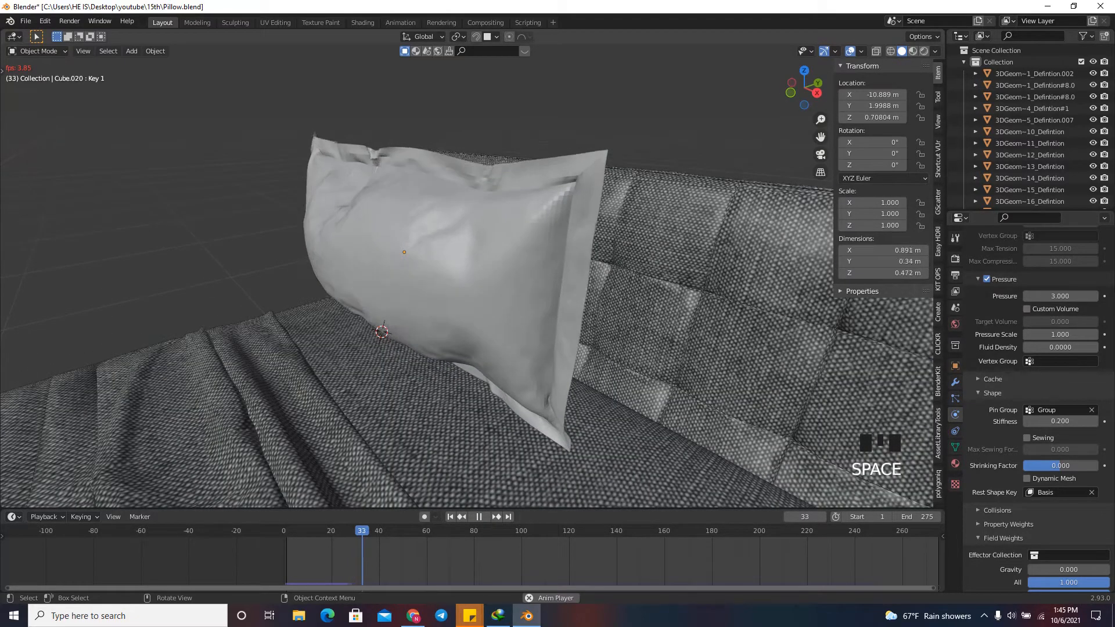
pyautogui.hotkey('shift', 'Left')
pyautogui.hotkey('shift', 'Left')
pyautogui.hotkey('shift', 'Left')
pyautogui.hotkey('shift', 'Left')
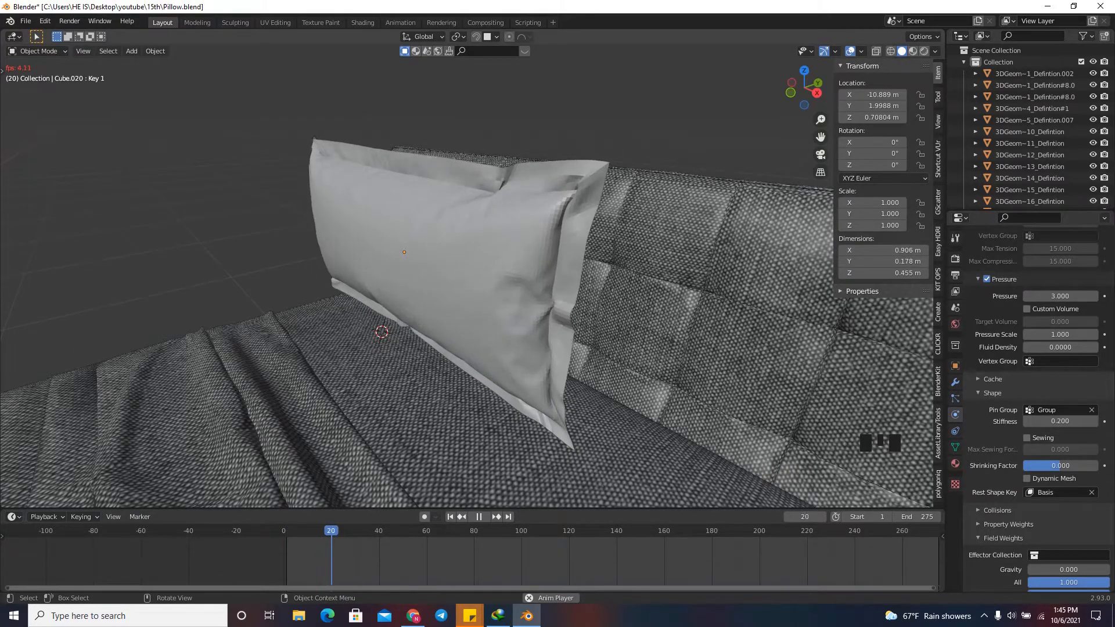
pyautogui.press('space')
pyautogui.moveTo(804, 88)
pyautogui.mouseDown()
pyautogui.moveTo(902, 72)
pyautogui.moveTo(1037, 70)
pyautogui.moveTo(727, 60)
pyautogui.moveTo(800, 82)
pyautogui.mouseUp()
pyautogui.press('space')
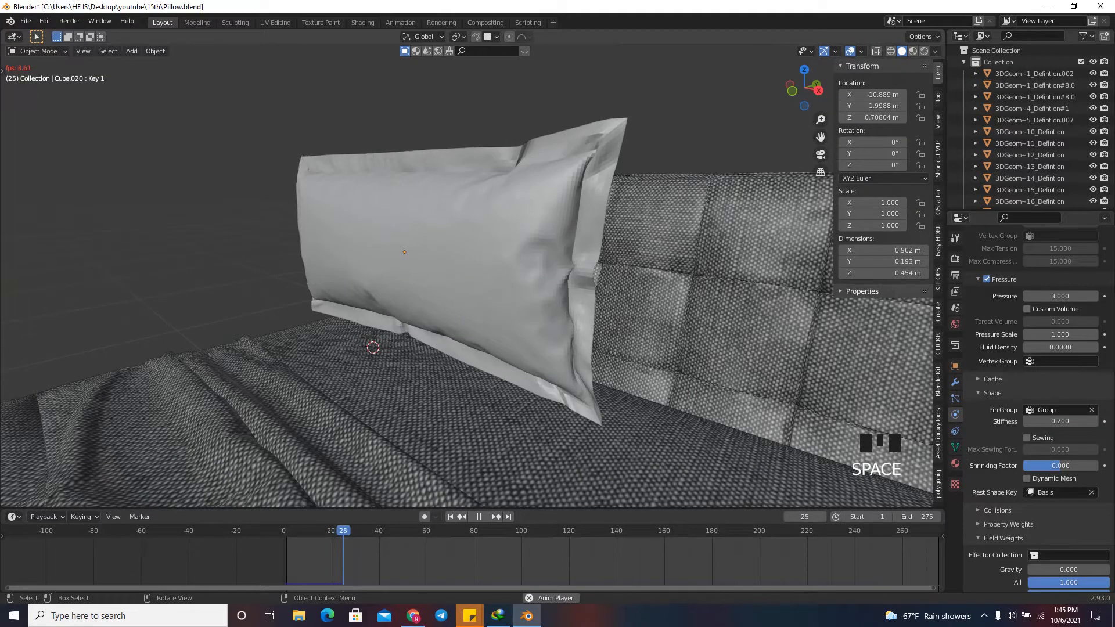
pyautogui.press('space')
# Set the cloth's pin stiffness to 0.1 and restart the simulation from the beginning.
pyautogui.click(1045, 421)
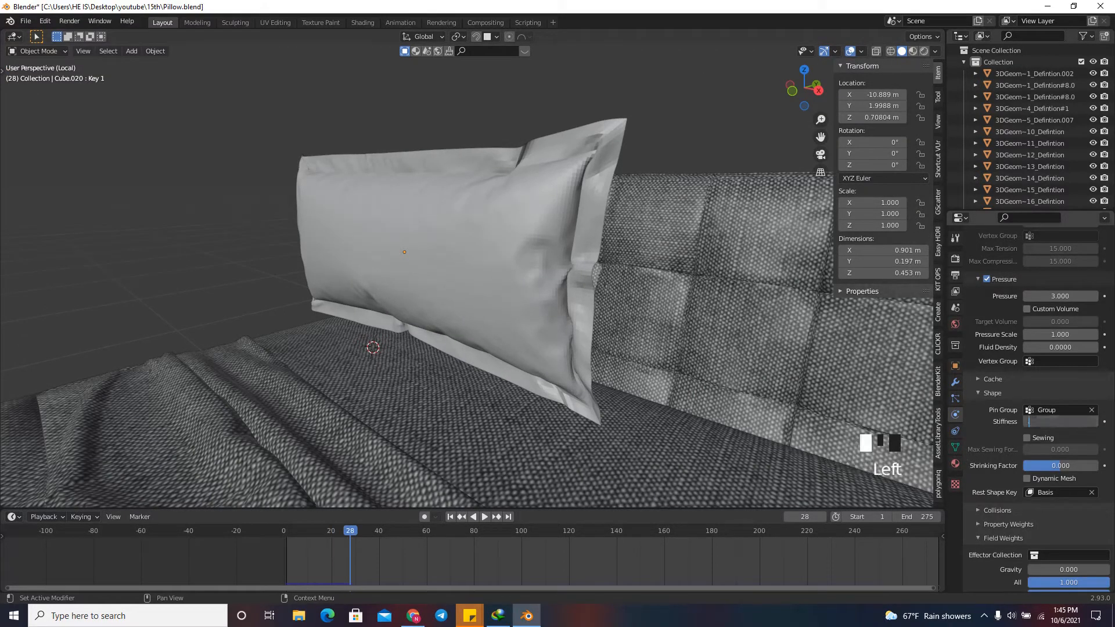
pyautogui.write('.1')
pyautogui.press('Return')
pyautogui.hotkey('shift', 'Left')
pyautogui.press('space')
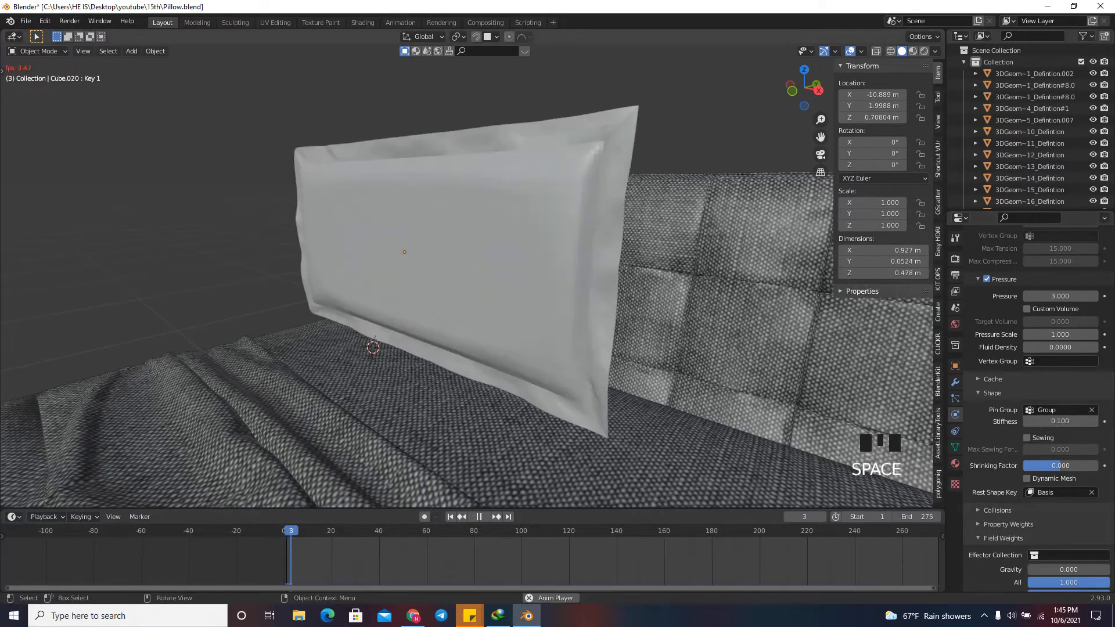
# Replay the cloth simulation to about frame 33 and check the inflated pillow against the headboard.
pyautogui.hotkey('shift', 'Left')
pyautogui.hotkey('shift', 'Left')
pyautogui.hotkey('shift', 'Left')
pyautogui.moveTo(804, 88)
pyautogui.mouseDown()
pyautogui.moveTo(923, 86)
pyautogui.moveTo(750, 81)
pyautogui.moveTo(789, 87)
pyautogui.mouseUp()
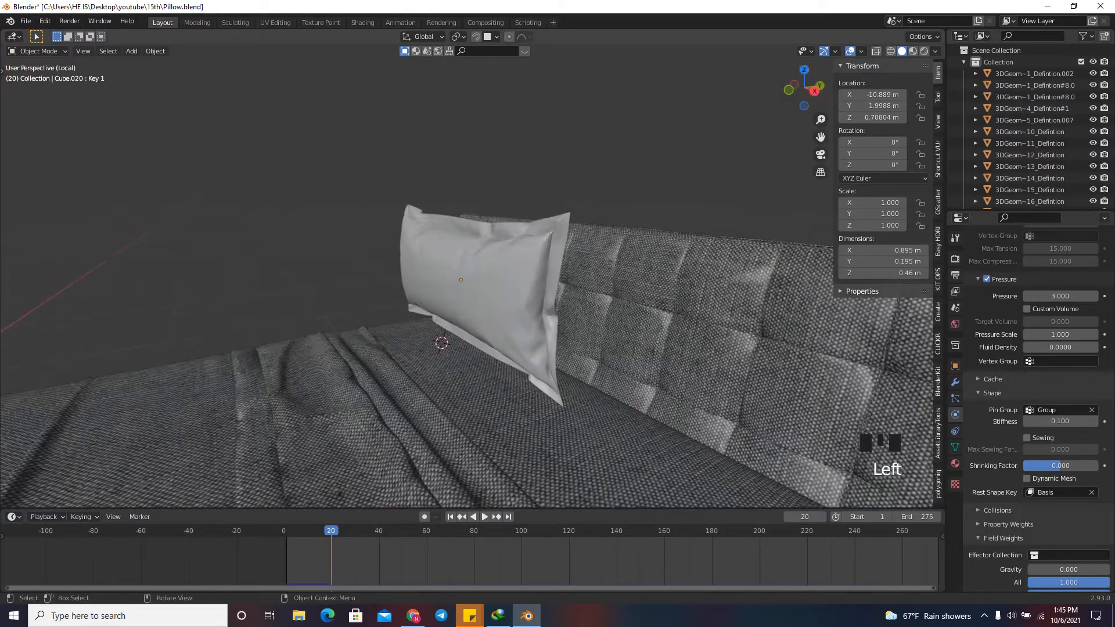
pyautogui.press('space')
pyautogui.scroll(5, 1045, 412)
# Add collision physics to the bedding object G-Object002 and lower its outer thickness.
pyautogui.scroll(-6, 1060, 412)
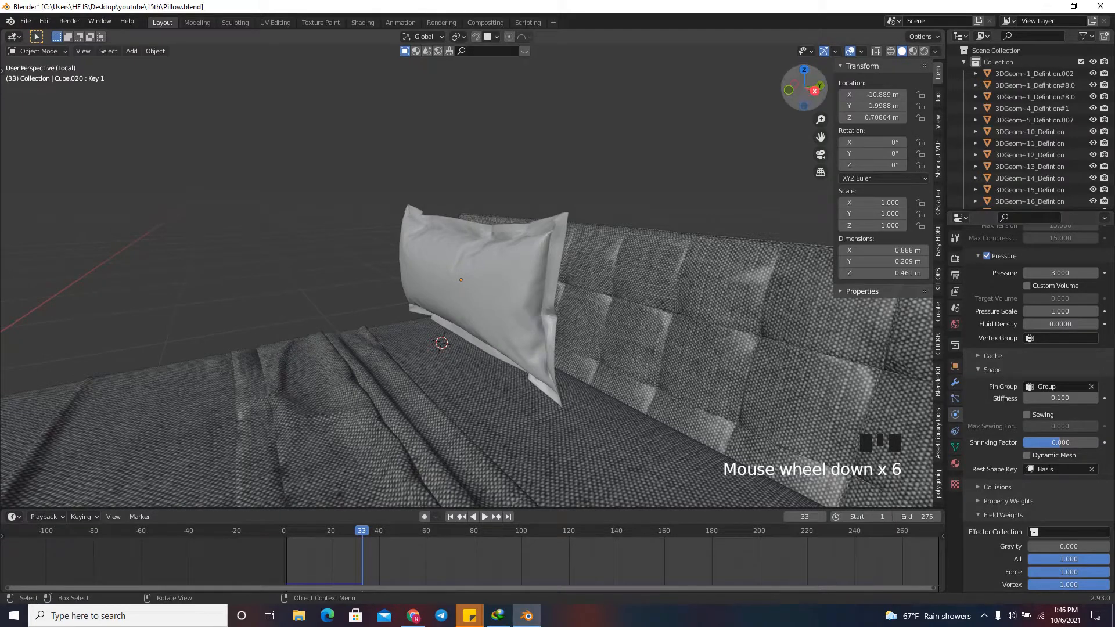
pyautogui.click(386, 344)
pyautogui.scroll(-1, 383, 312)
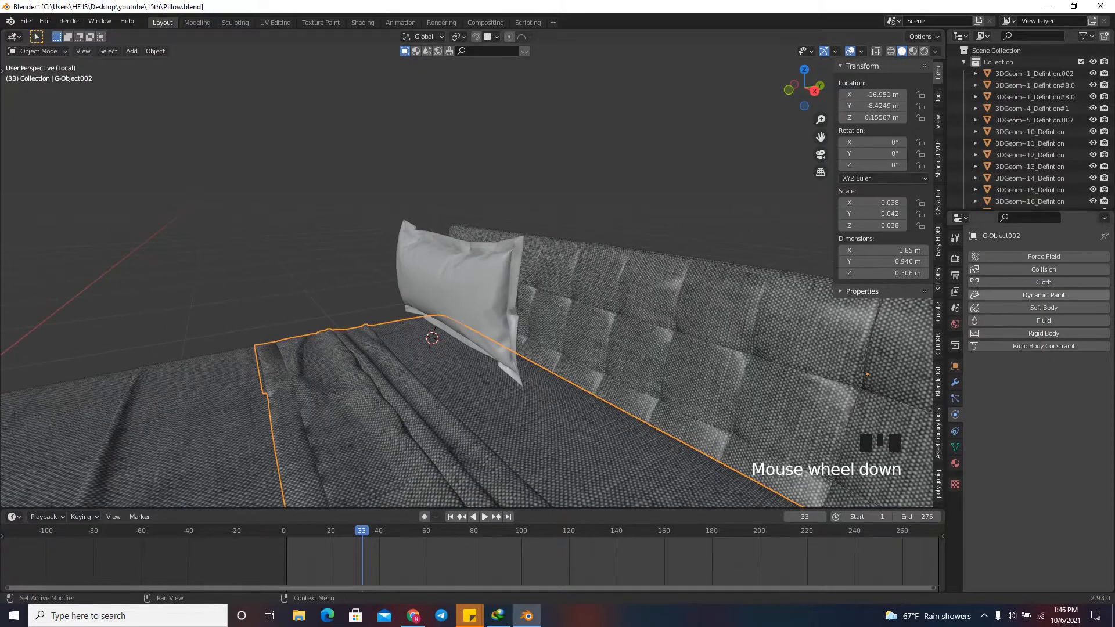
pyautogui.click(1043, 269)
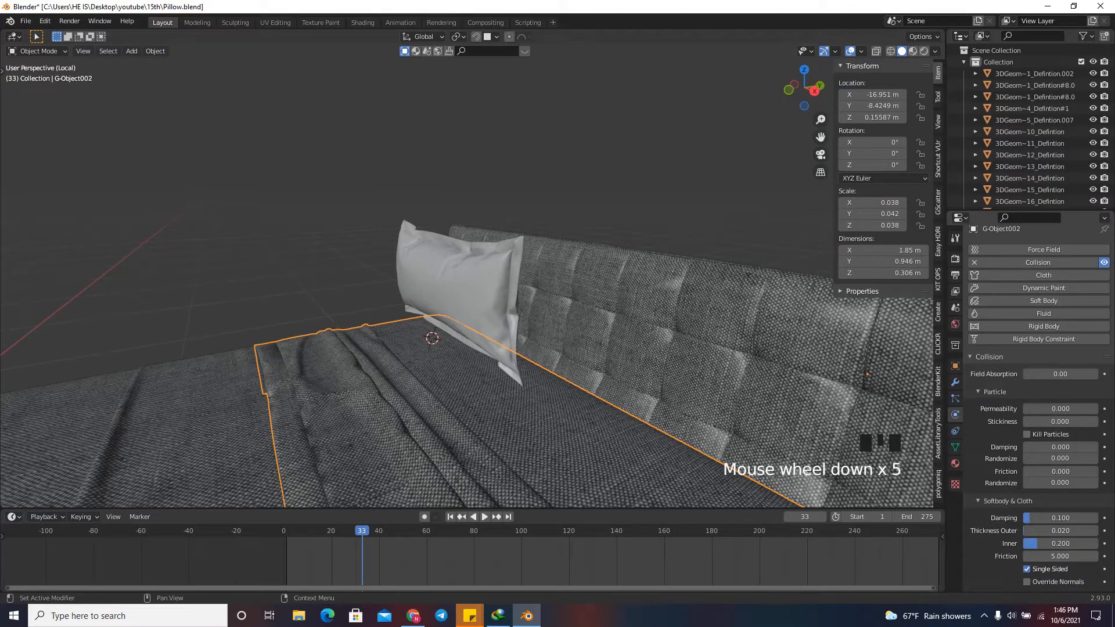
pyautogui.moveTo(1060, 531); pyautogui.dragTo(1028, 530)
# Add collision physics to the headboard object G-BLACK_LEATHER and set its outer thickness to 0.001.
pyautogui.click(696, 313)
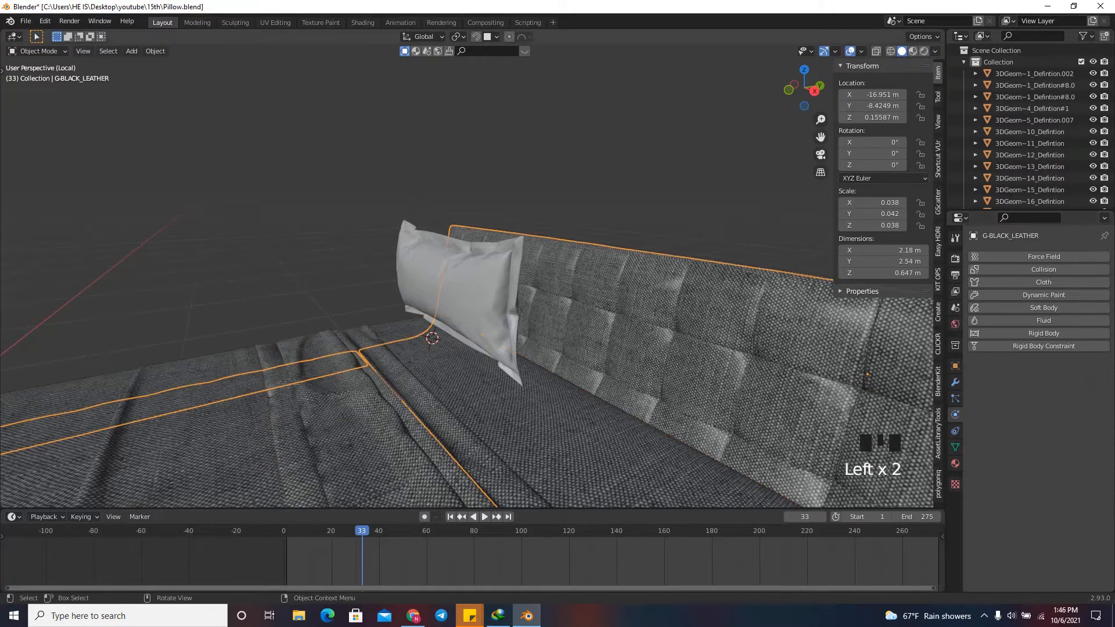
pyautogui.click(1043, 270)
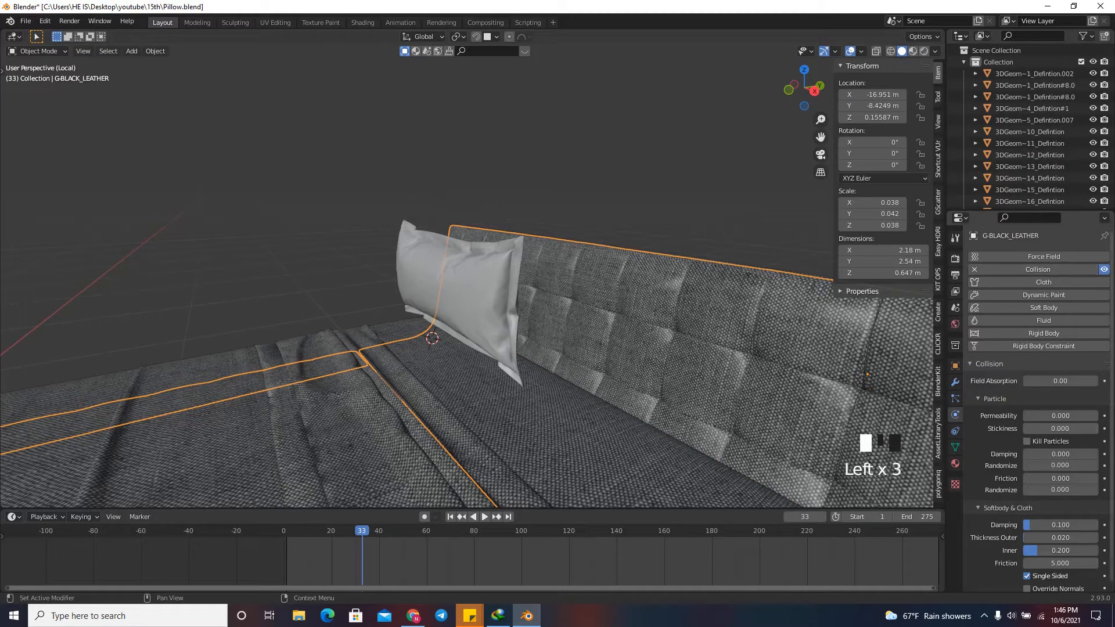
pyautogui.moveTo(1060, 536); pyautogui.dragTo(1028, 537)
pyautogui.scroll(-2, 464, 290)
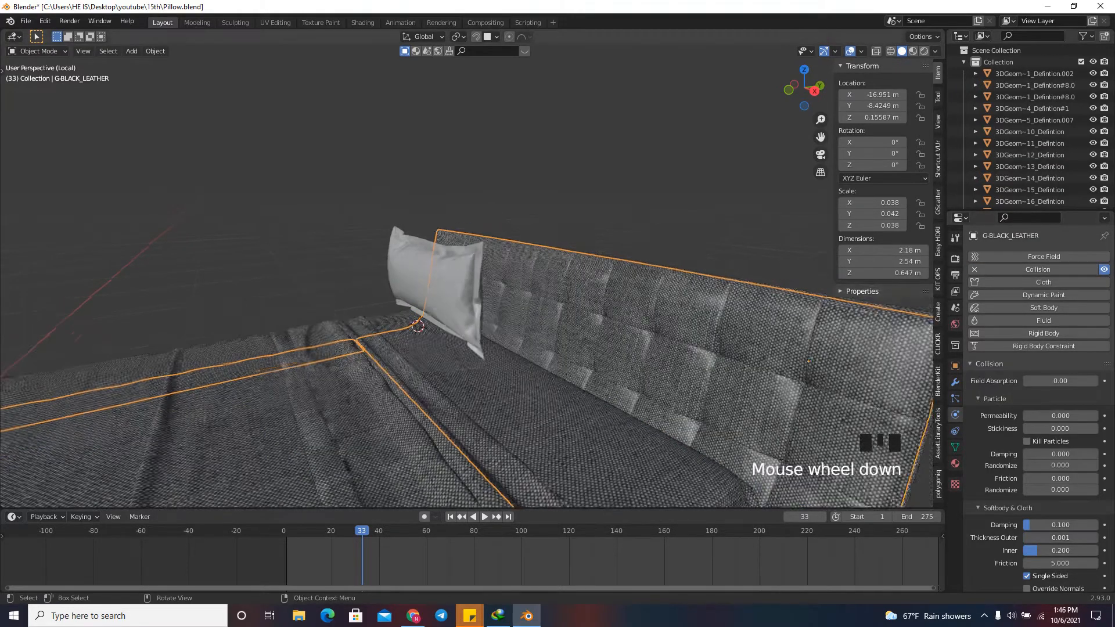
# Set the pillow's cloth collision quality to 5 and its object collision distance to 0.001 m.
pyautogui.click(416, 284)
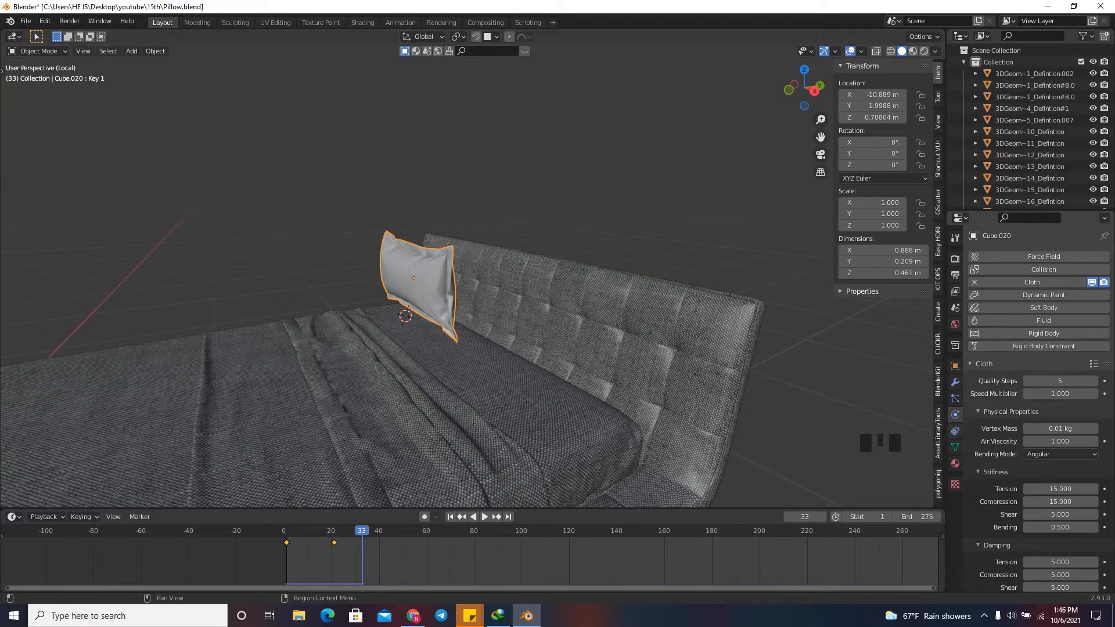
pyautogui.scroll(-8, 1039, 407)
pyautogui.scroll(-10, 1039, 407)
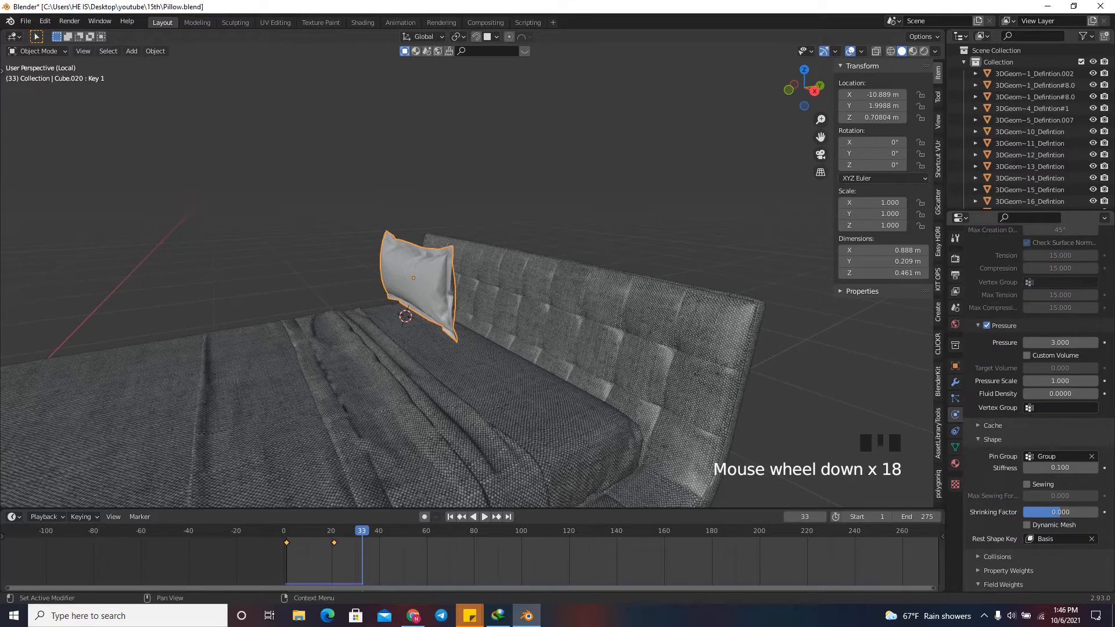
pyautogui.scroll(-4, 1039, 406)
pyautogui.click(997, 464)
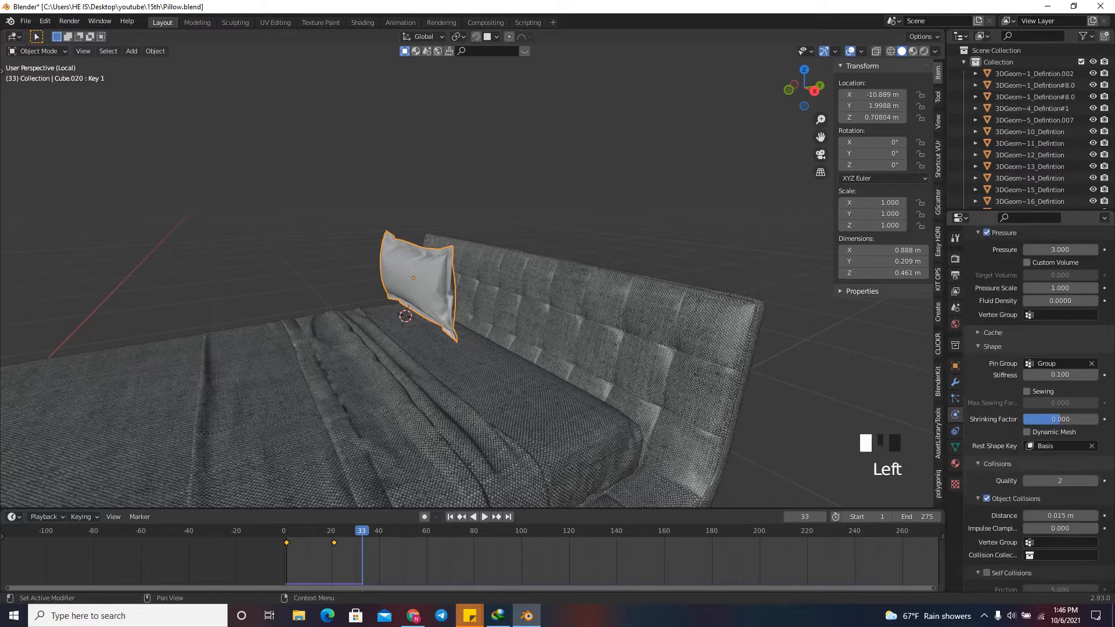
pyautogui.doubleClick(1059, 481)
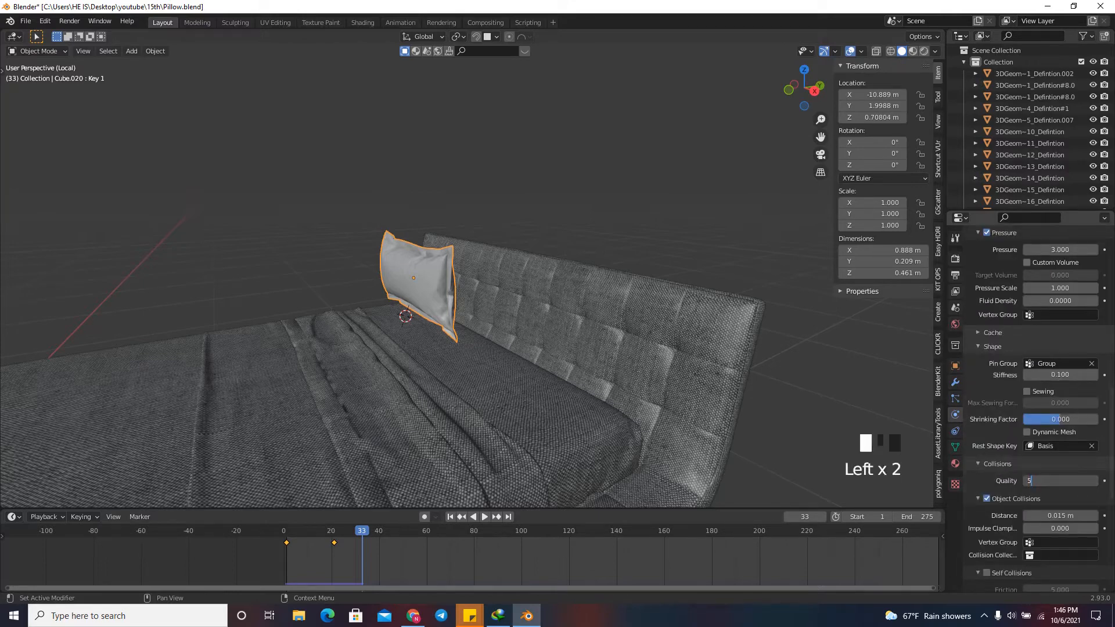
pyautogui.press('Return')
pyautogui.moveTo(1060, 516); pyautogui.dragTo(1109, 506)
pyautogui.scroll(-8, 1034, 407)
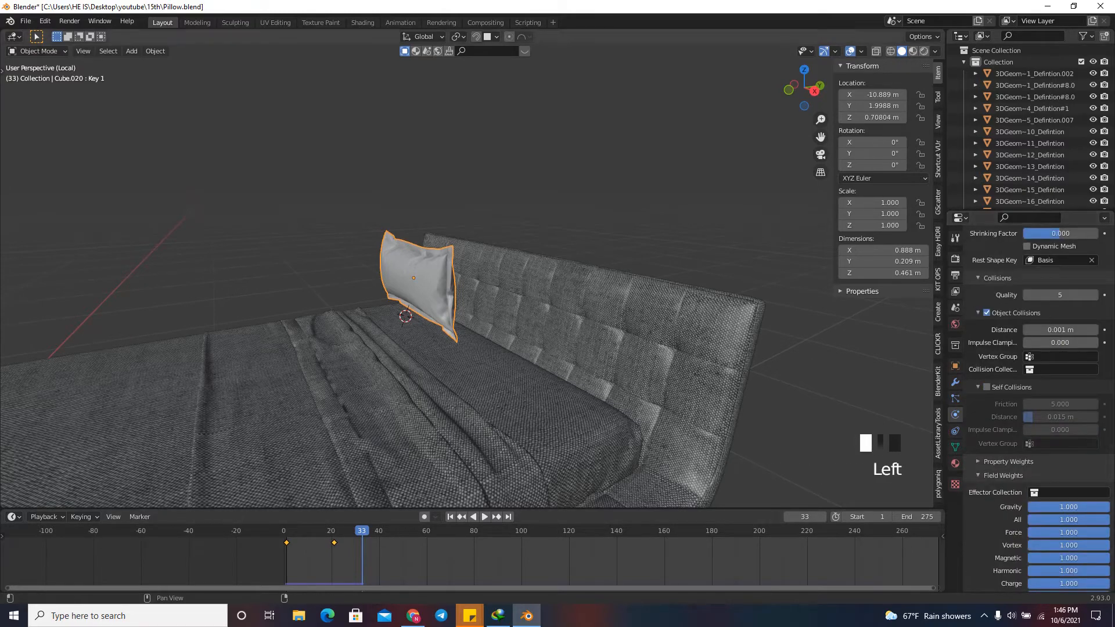
# Rewind the simulation to frame 1, tilt the flat pillow about 35° towards the headboard and move it down close to the bedding.
pyautogui.click(814, 91)
pyautogui.scroll(5, 494, 348)
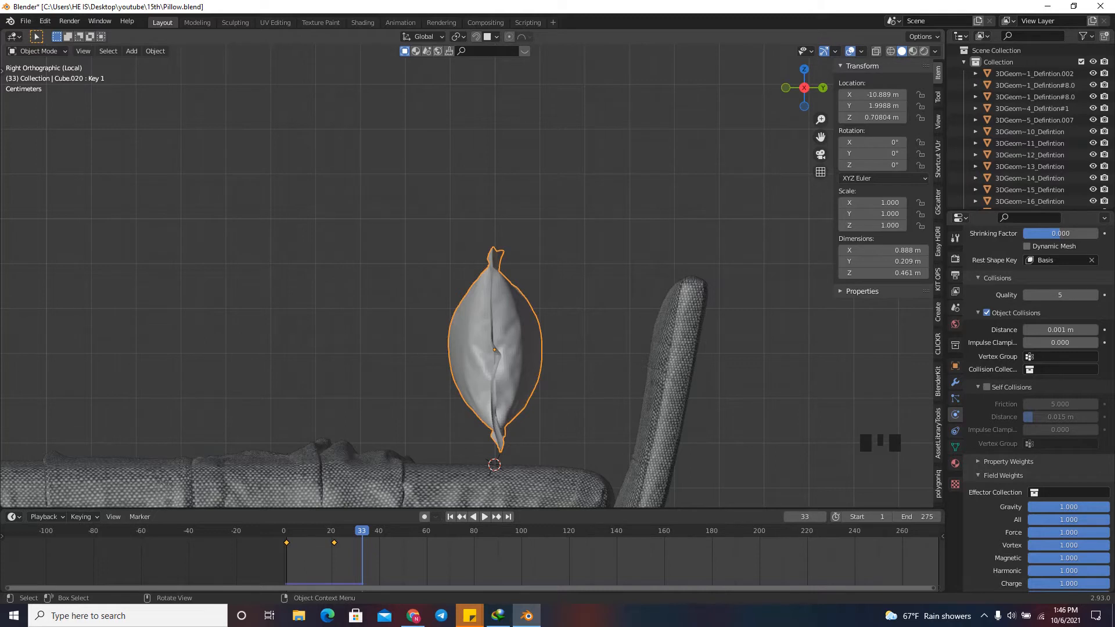
pyautogui.click(449, 516)
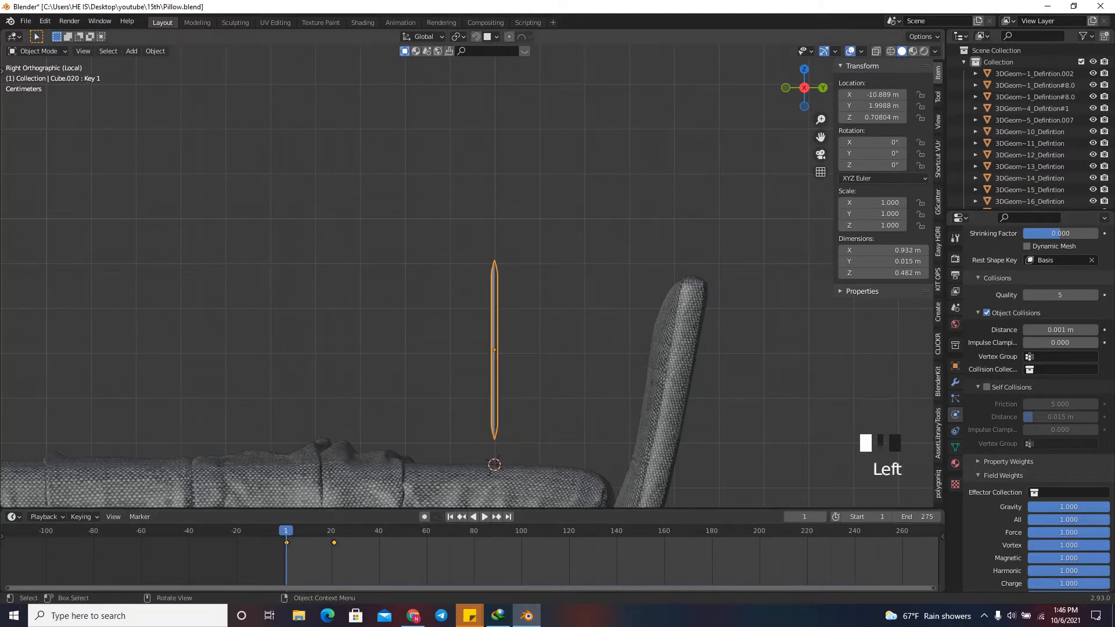
pyautogui.press('r')
pyautogui.click(735, 441)
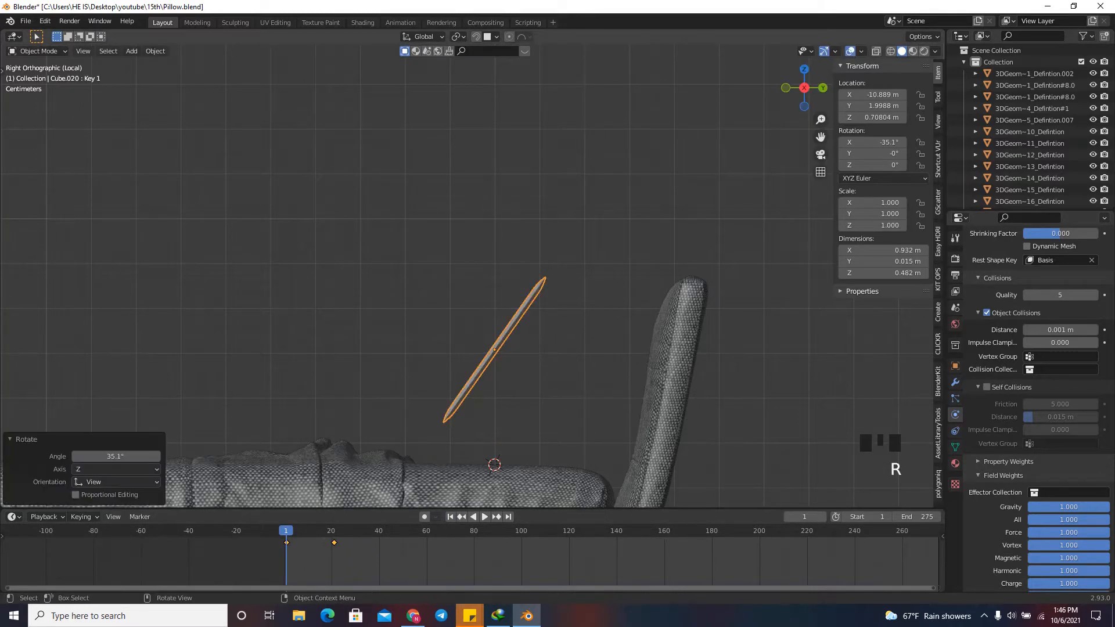
pyautogui.press('g')
pyautogui.click(630, 337)
pyautogui.scroll(-3, 630, 337)
pyautogui.scroll(2, 621, 359)
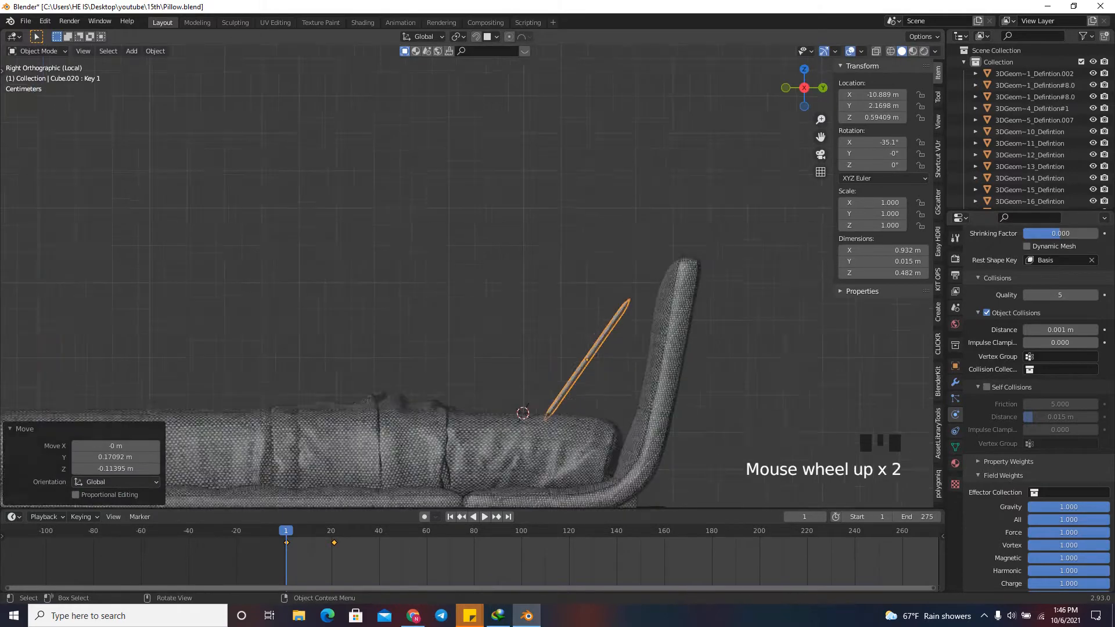
# Refine the pillow's tilt to about 44.6° and position it just above the bedding, close to the headboard.
pyautogui.press('g')
pyautogui.click(716, 431)
pyautogui.press('r')
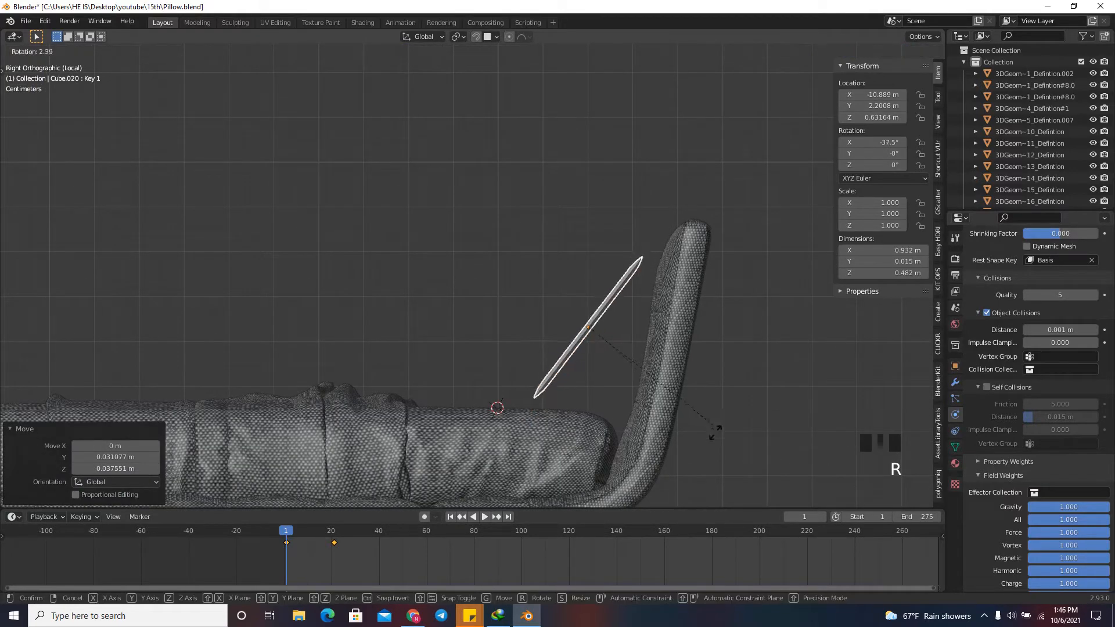
pyautogui.click(703, 444)
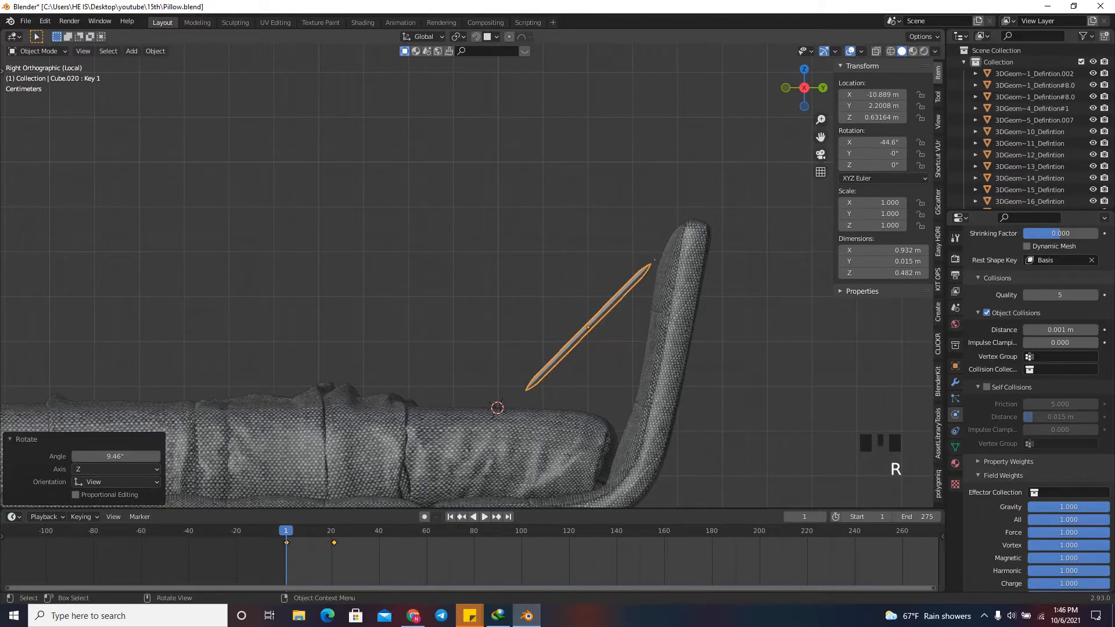
pyautogui.scroll(3, 629, 412)
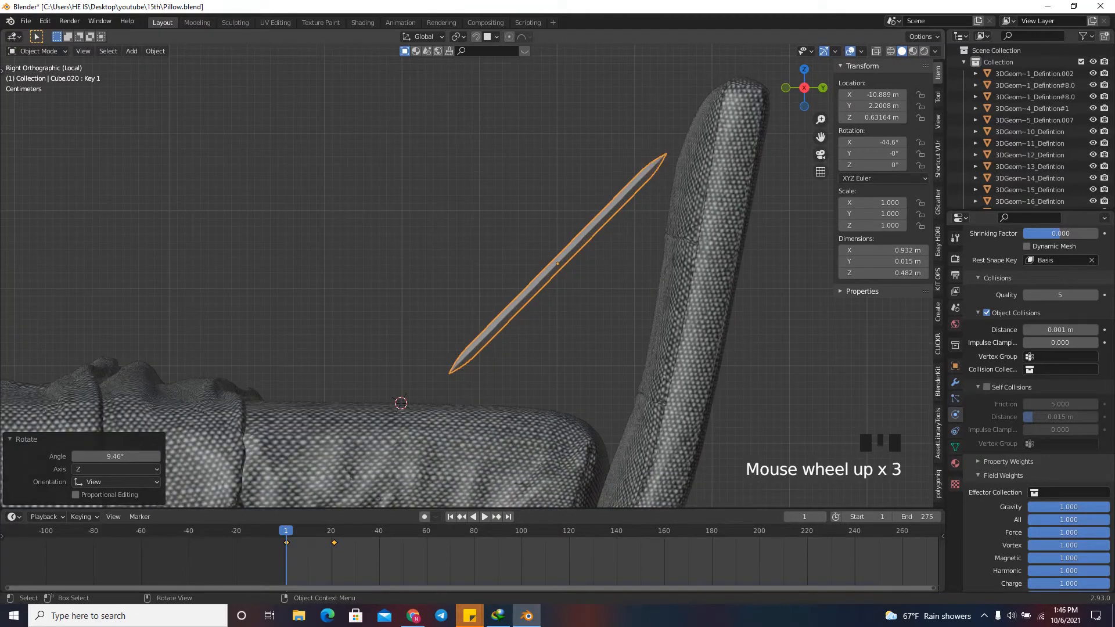
pyautogui.press('g')
pyautogui.press('Return')
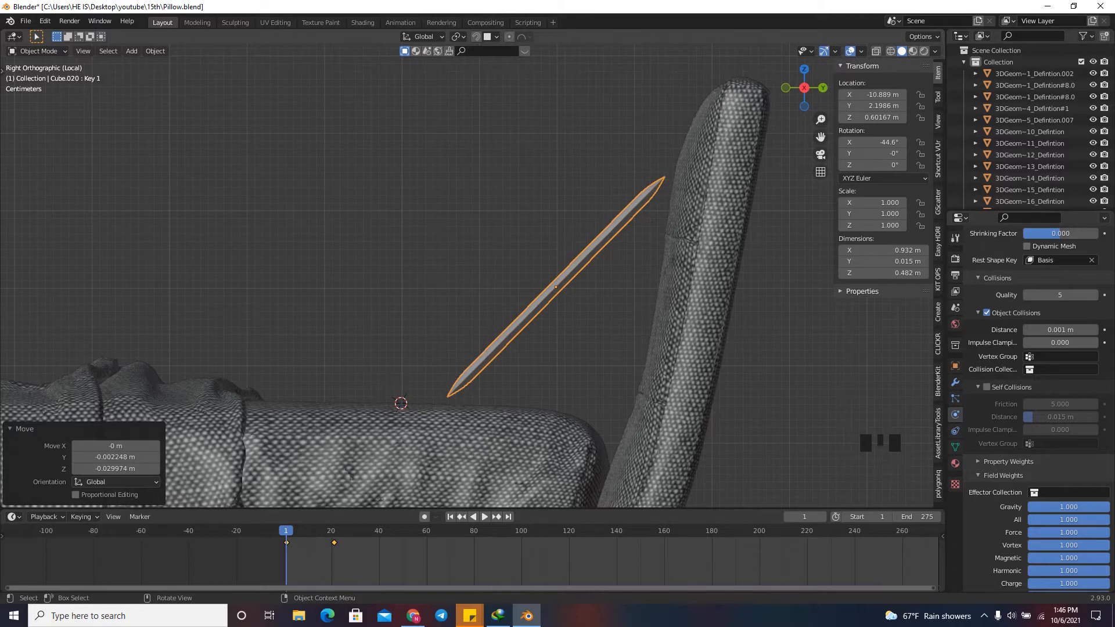
# Run the cloth simulation to about frame 45 so the tilted pillow inflates and settles on the bed.
pyautogui.press('space')
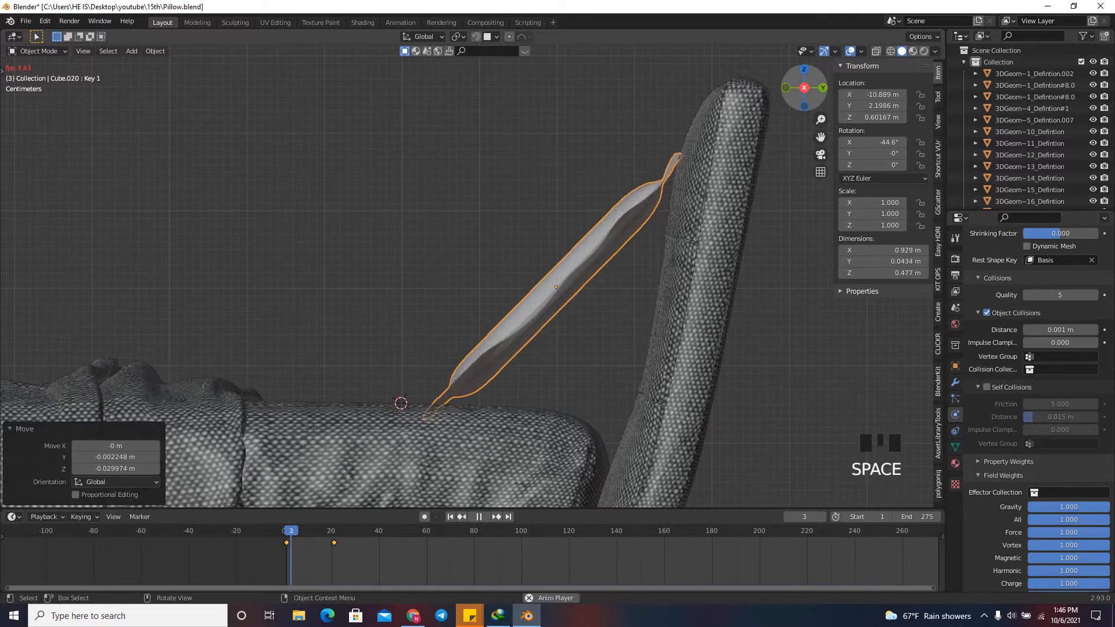
pyautogui.moveTo(812, 95); pyautogui.dragTo(843, 106)
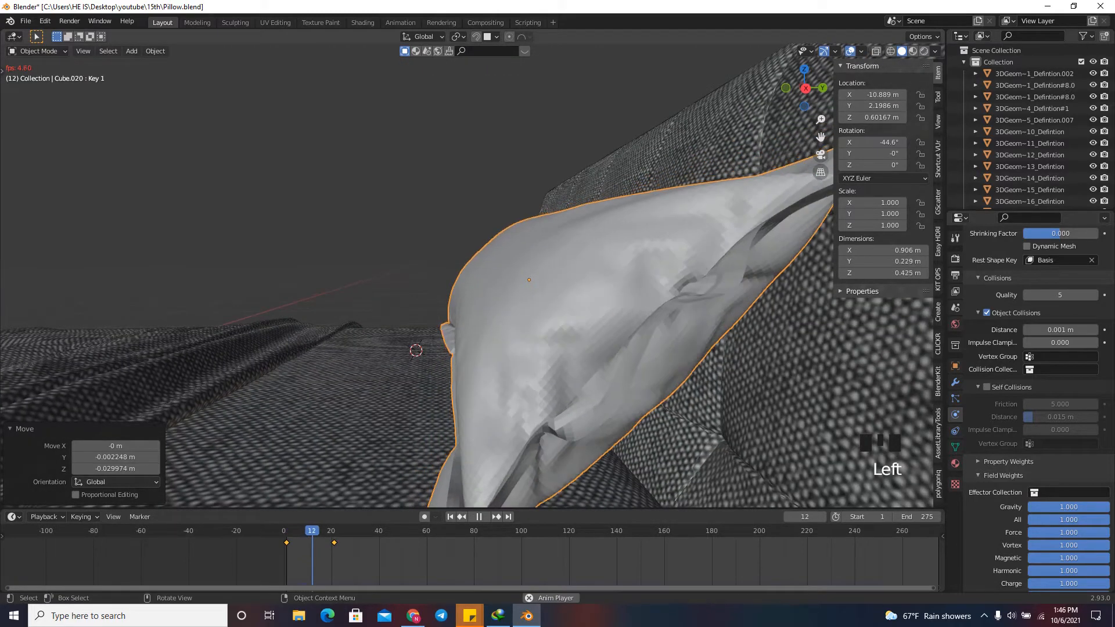
pyautogui.press('space')
pyautogui.click(805, 88)
pyautogui.press('space')
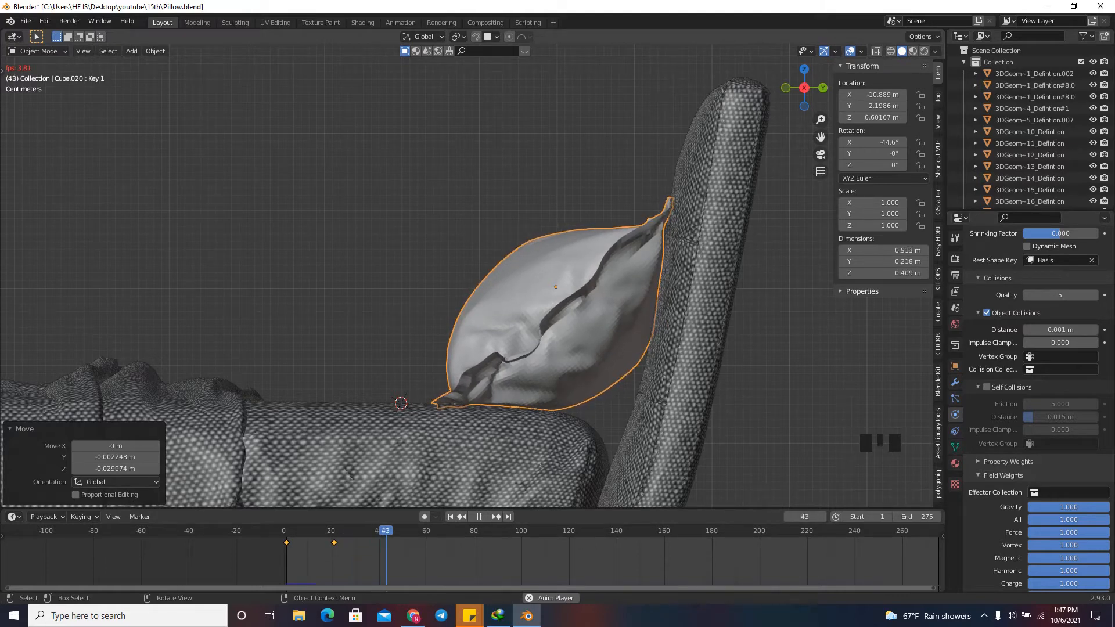
pyautogui.press('space')
# Examine the inflated pillow's contact with the bedding and headboard from the side and in perspective.
pyautogui.scroll(10, 551, 413)
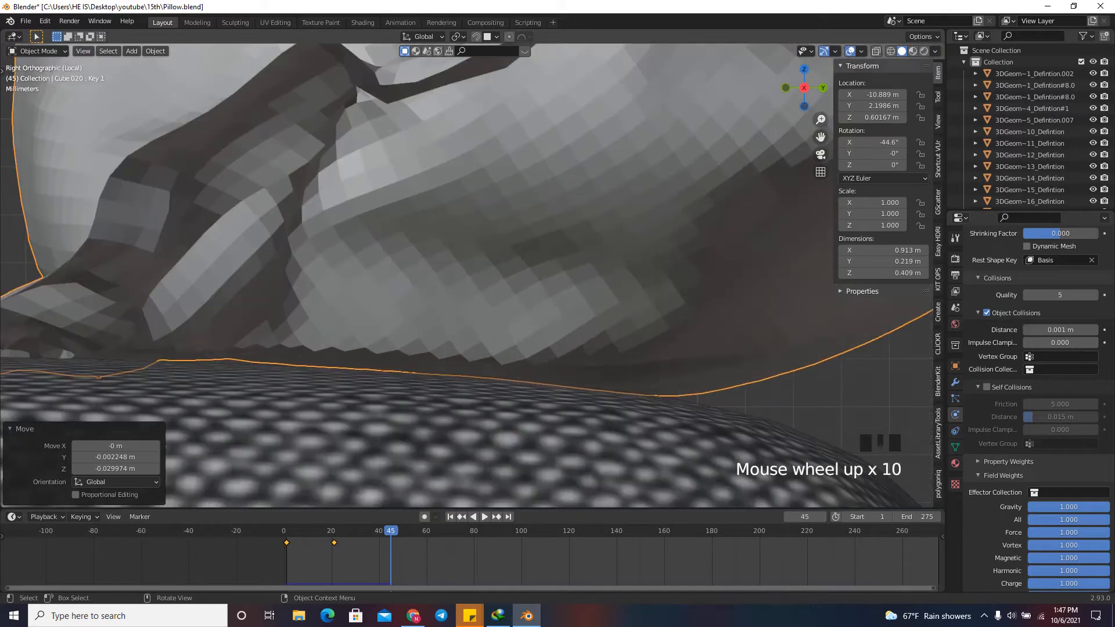
pyautogui.scroll(-5, 551, 412)
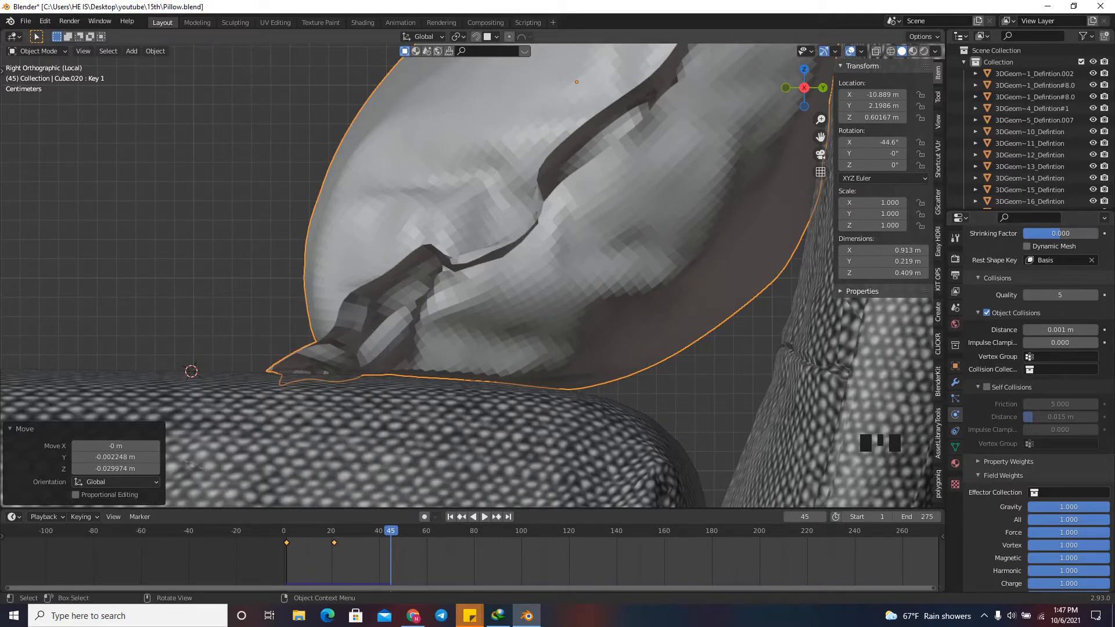
pyautogui.scroll(-3, 566, 212)
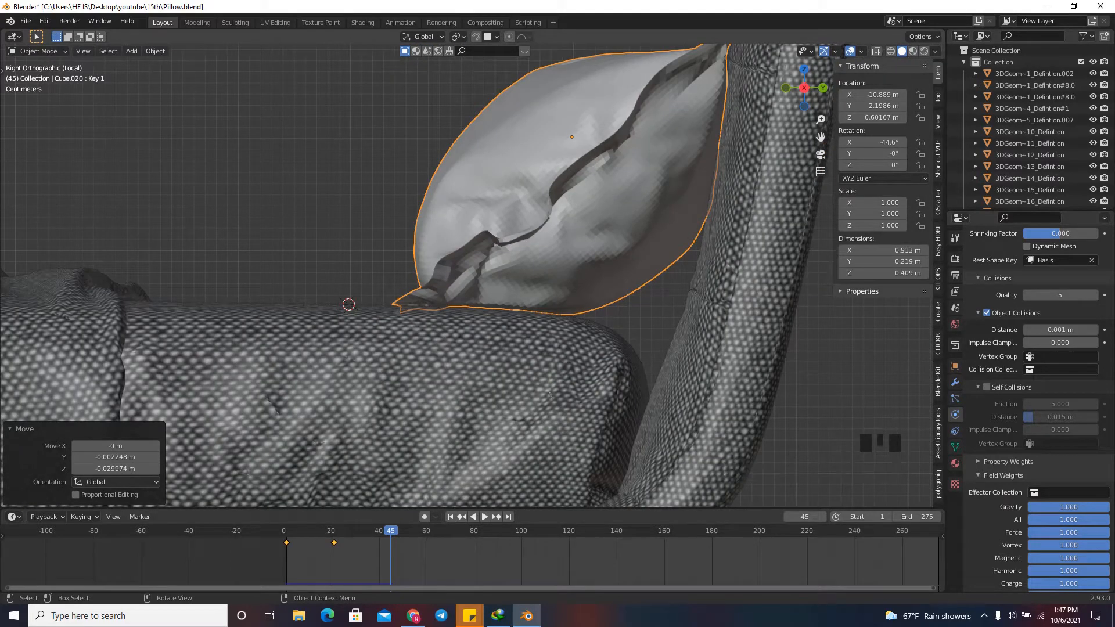
pyautogui.click(557, 372)
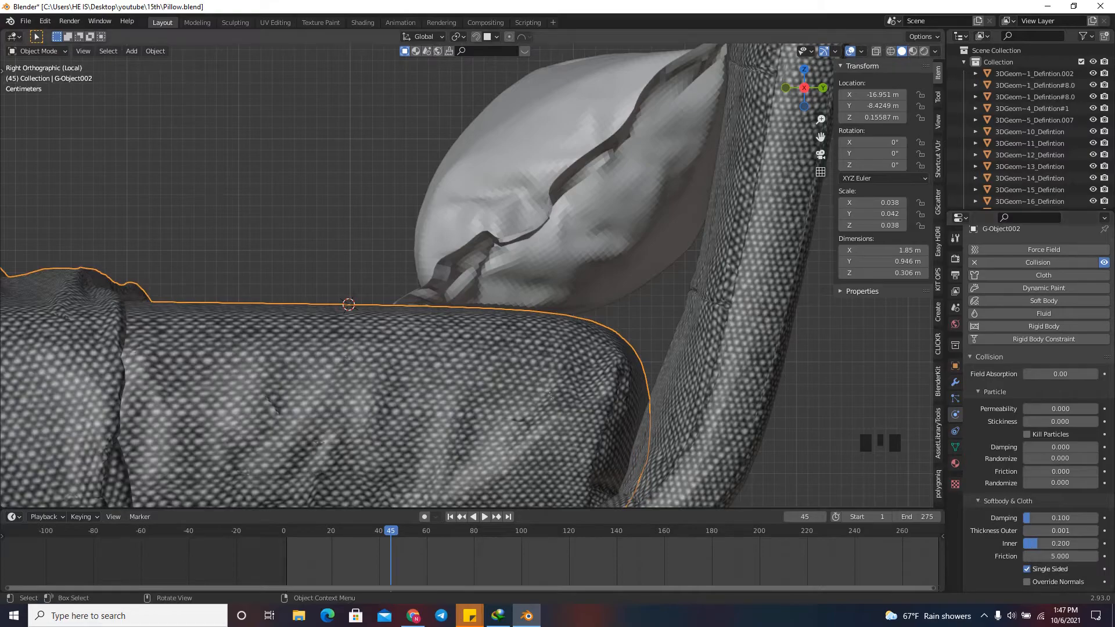
pyautogui.moveTo(806, 87)
pyautogui.mouseDown()
pyautogui.moveTo(929, 100)
pyautogui.moveTo(866, 87)
pyautogui.moveTo(911, 96)
pyautogui.moveTo(824, 94)
pyautogui.mouseUp()
pyautogui.scroll(-5, 464, 273)
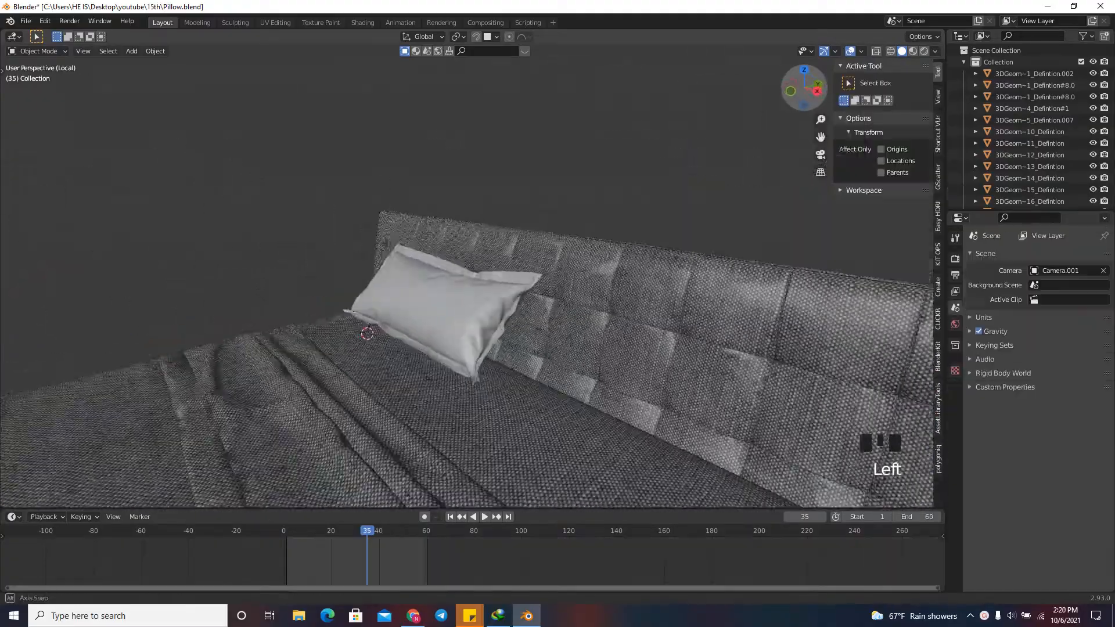
pyautogui.moveTo(812, 90); pyautogui.dragTo(769, 91)
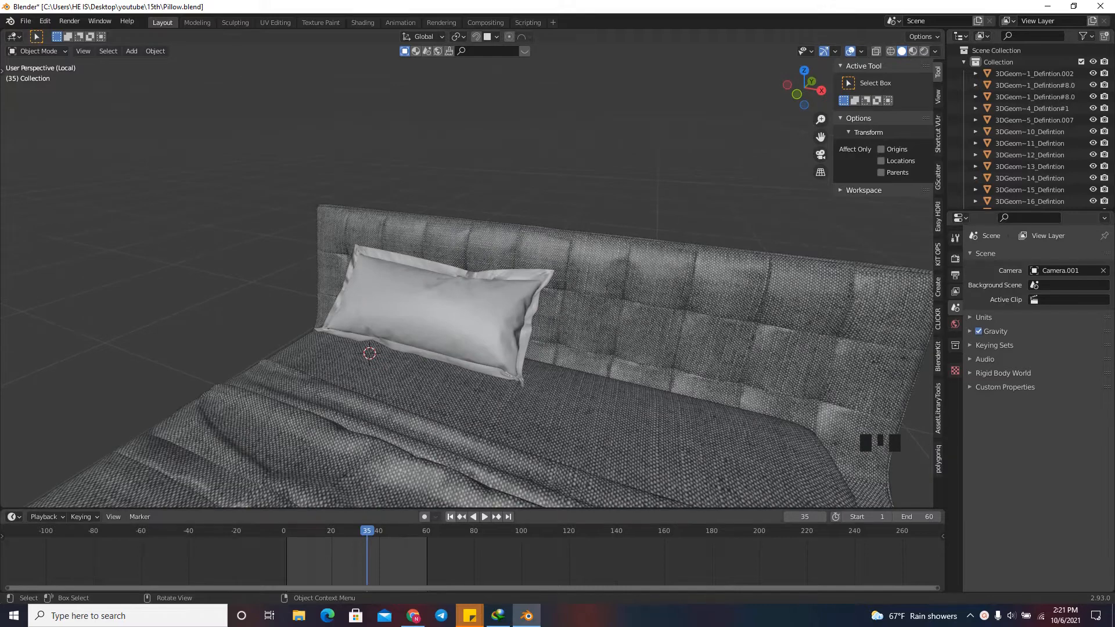
# Return the simulation to frame 1 and open the pillow's mesh for editing.
pyautogui.click(450, 517)
pyautogui.click(441, 314)
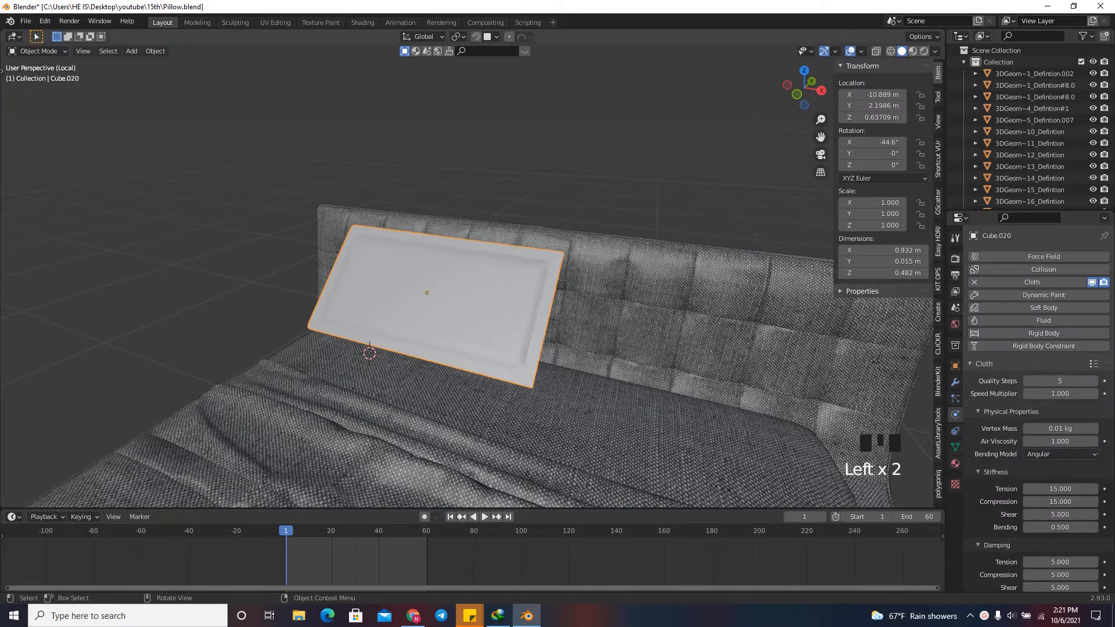
pyautogui.moveTo(804, 88); pyautogui.dragTo(793, 89)
pyautogui.press('Tab')
# Mark the edge loop along the inside of the pillow's border as a UV seam.
pyautogui.scroll(3, 668, 214)
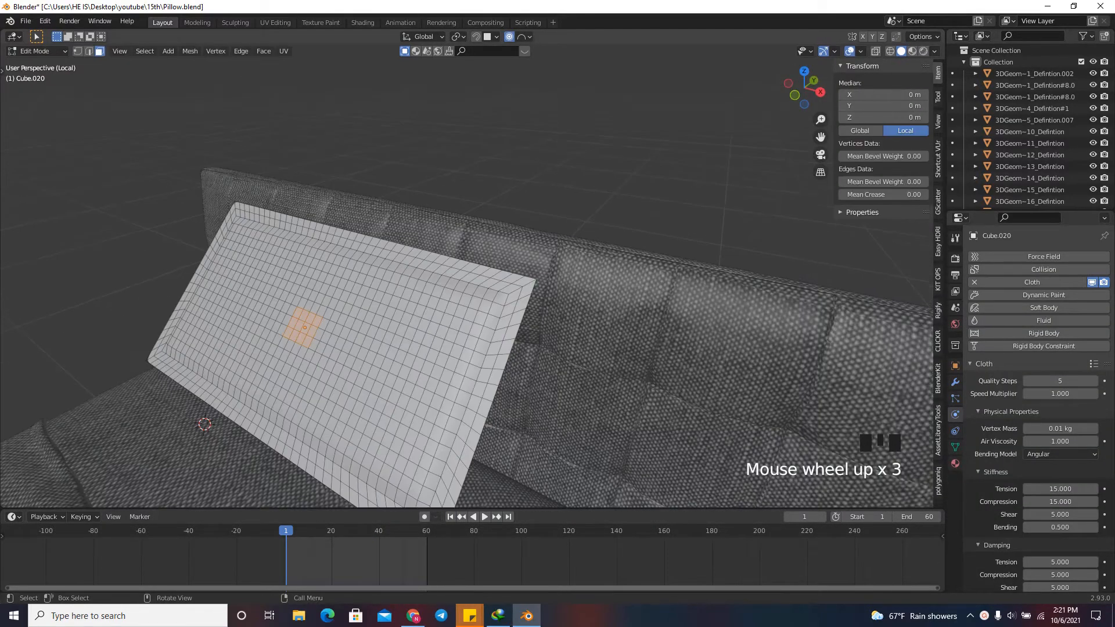
pyautogui.scroll(2, 465, 290)
pyautogui.scroll(-1, 583, 250)
pyautogui.scroll(3, 578, 254)
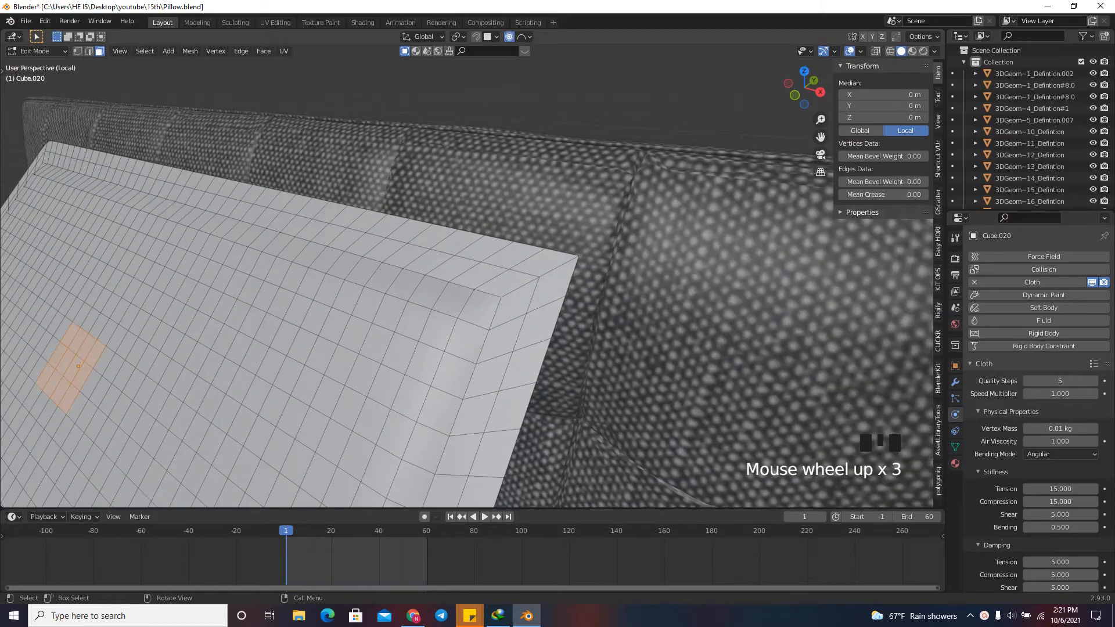
pyautogui.keyDown('alt'); pyautogui.click(574, 257); pyautogui.keyUp('alt')
pyautogui.click(88, 51)
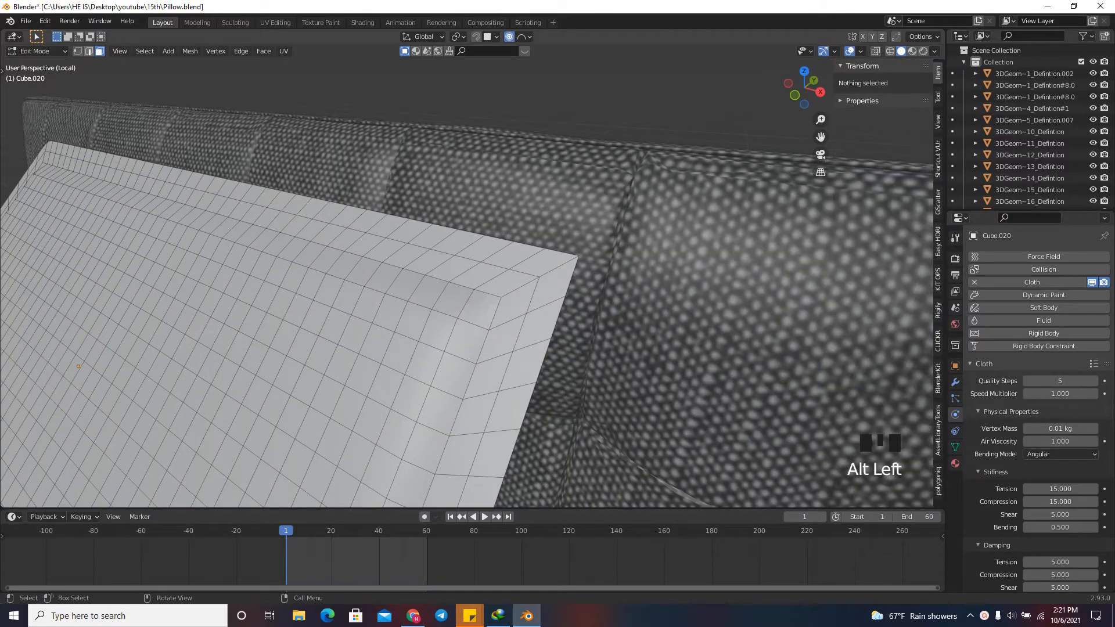
pyautogui.keyDown('alt'); pyautogui.click(488, 294); pyautogui.keyUp('alt')
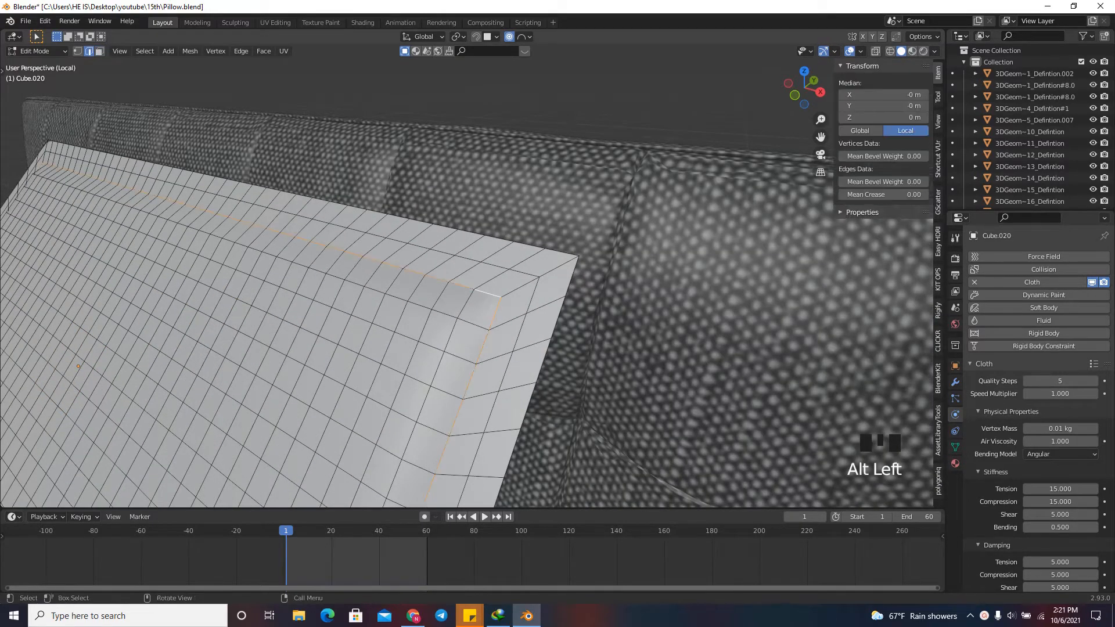
pyautogui.scroll(-5, 581, 239)
pyautogui.moveTo(804, 87); pyautogui.dragTo(820, 106)
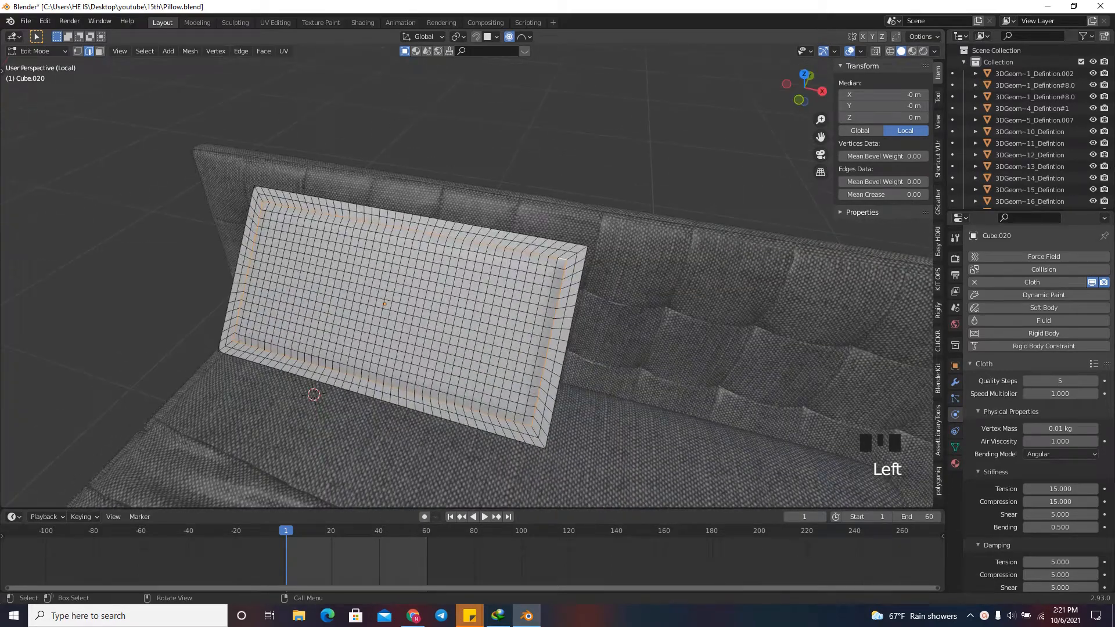
pyautogui.rightClick(542, 252)
pyautogui.click(490, 458)
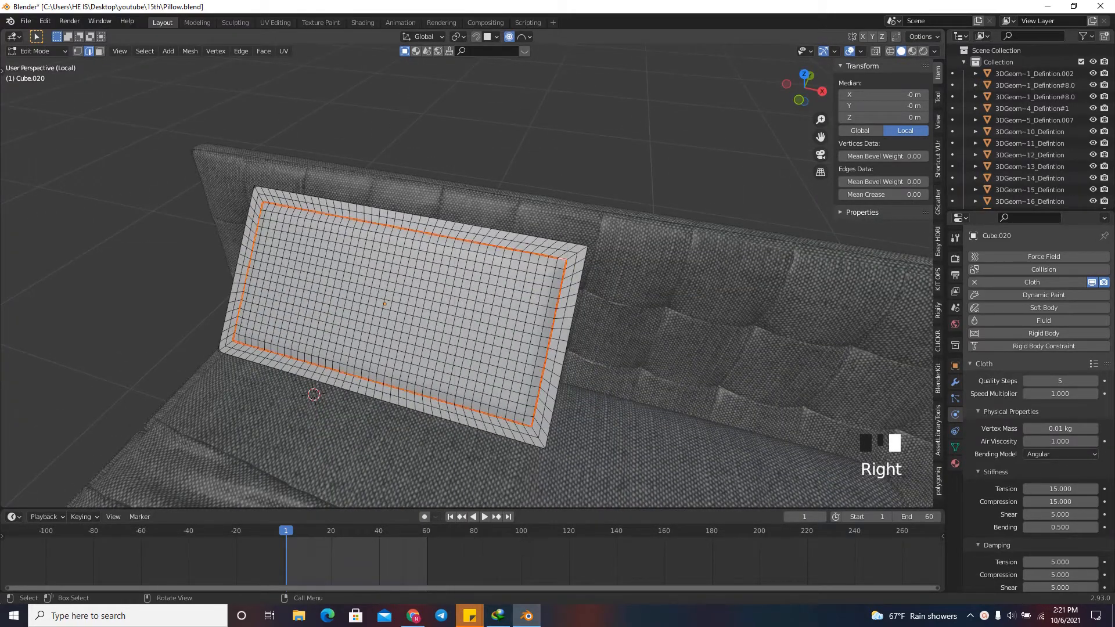
# Mark the pillow's outer edge loop as a UV seam.
pyautogui.scroll(5, 511, 261)
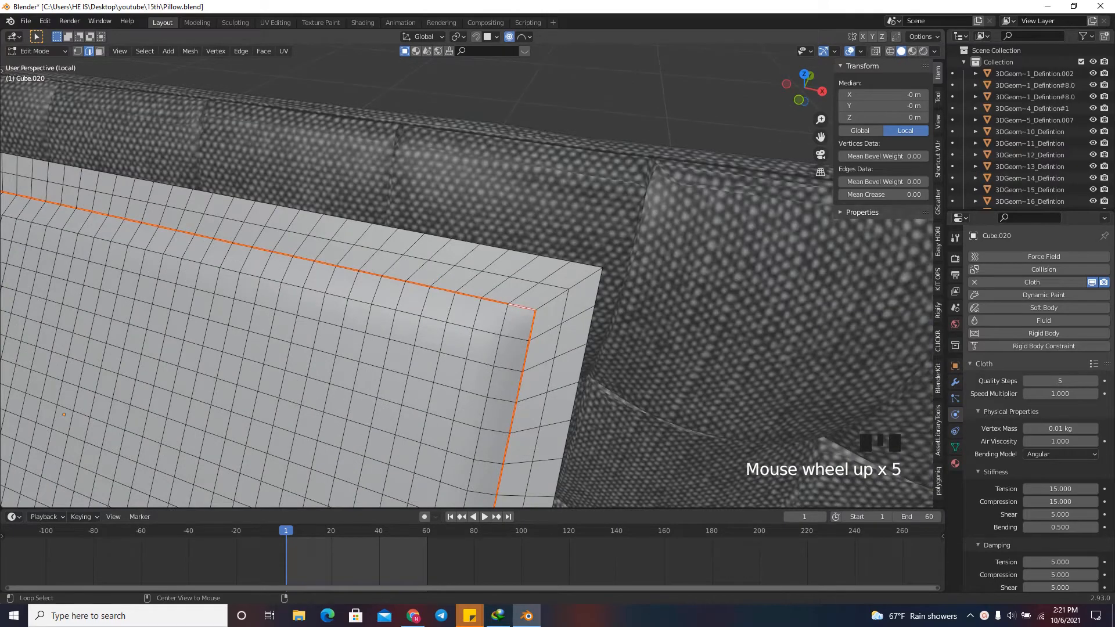
pyautogui.rightClick(511, 262)
pyautogui.click(511, 261)
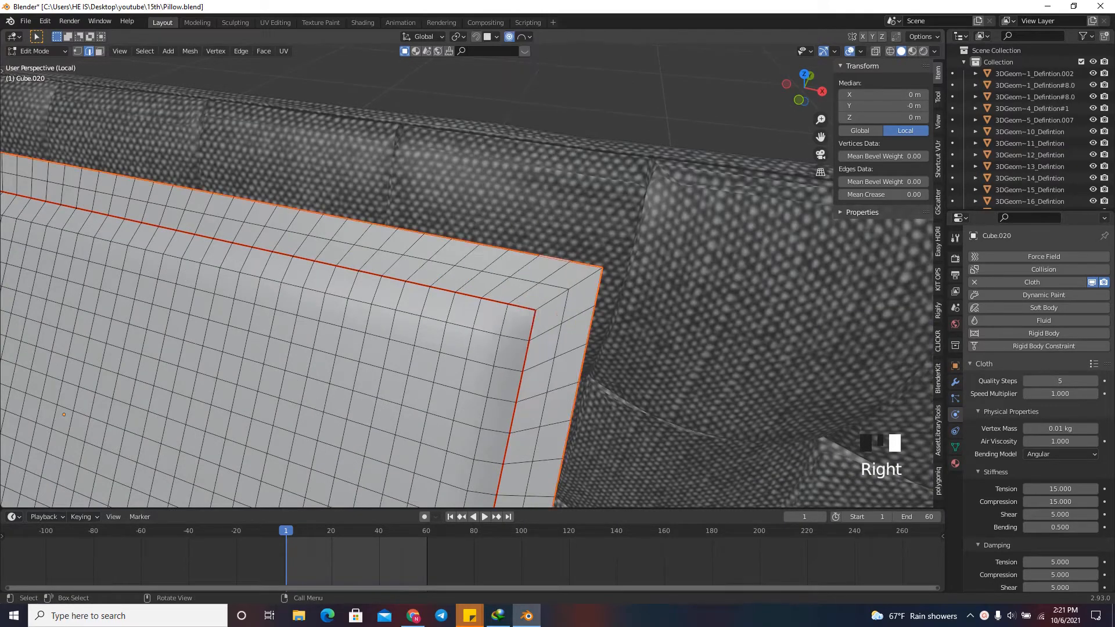
# Unwrap the UVs of the whole pillow mesh along the marked seams.
pyautogui.scroll(-7, 511, 261)
pyautogui.moveTo(791, 87); pyautogui.dragTo(755, 81)
pyautogui.press('a')
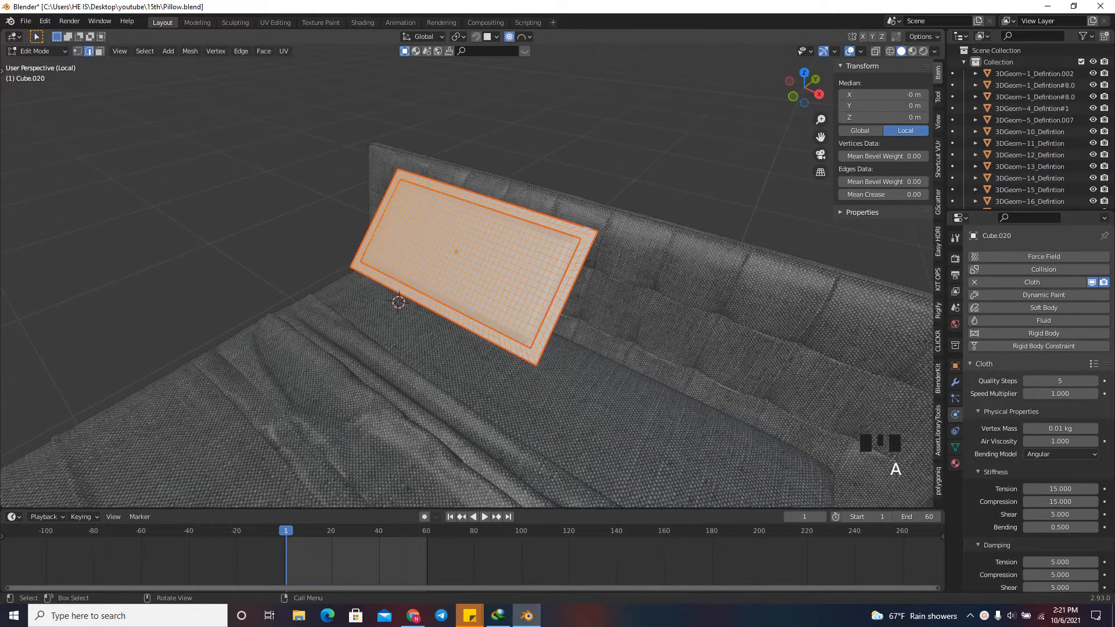
pyautogui.press('u')
pyautogui.click(424, 266)
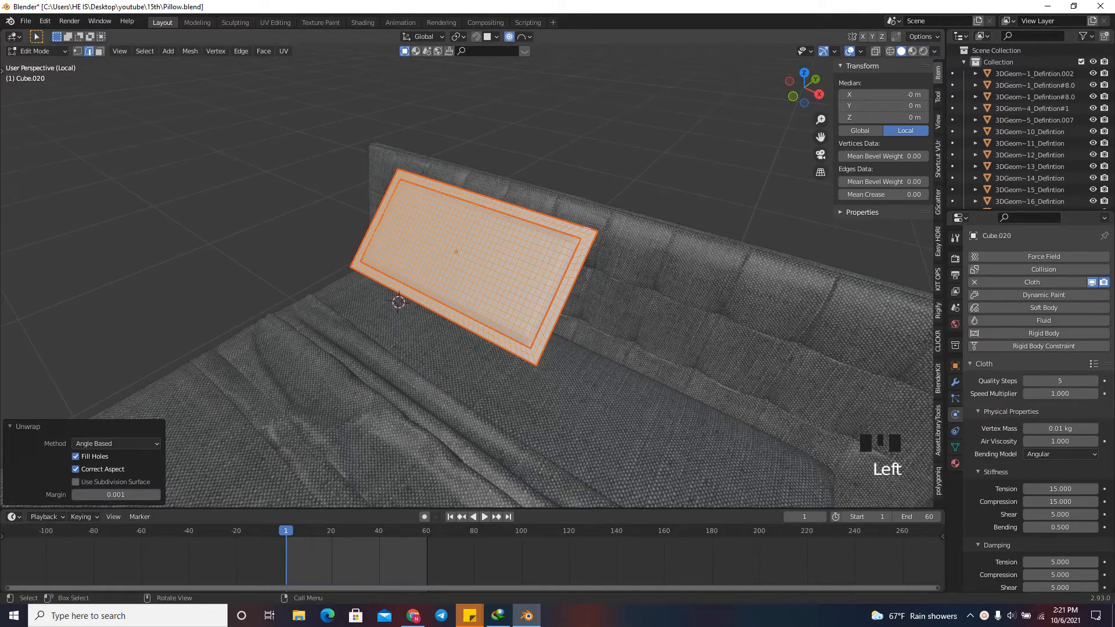
# Leave mesh editing and apply the pillow object's scale.
pyautogui.press('Tab')
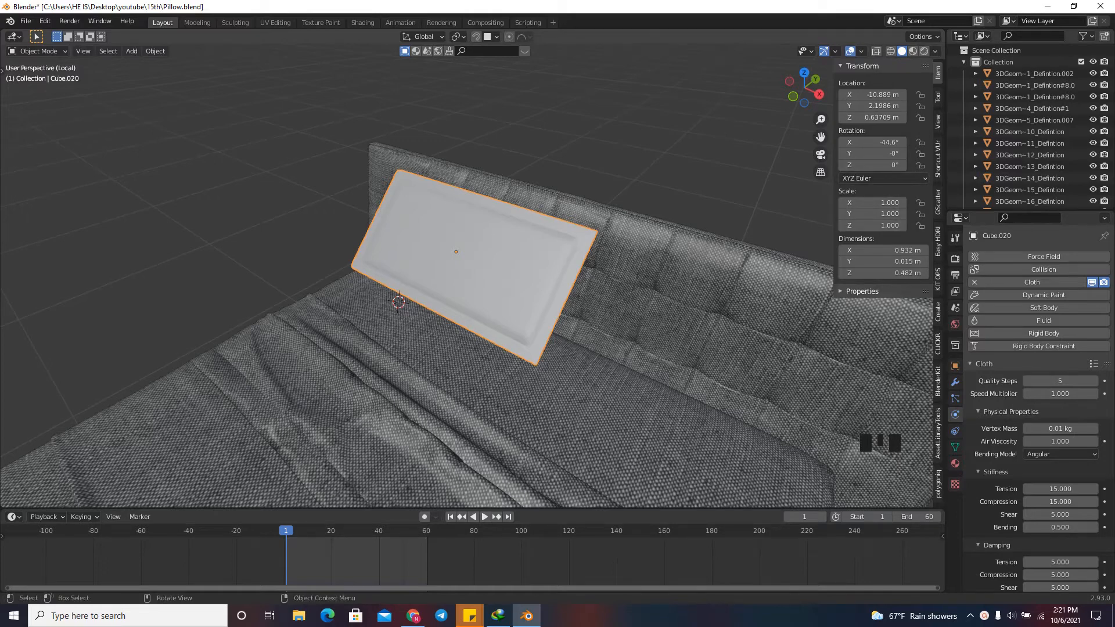
pyautogui.hotkey('ctrl', 'a')
pyautogui.click(714, 238)
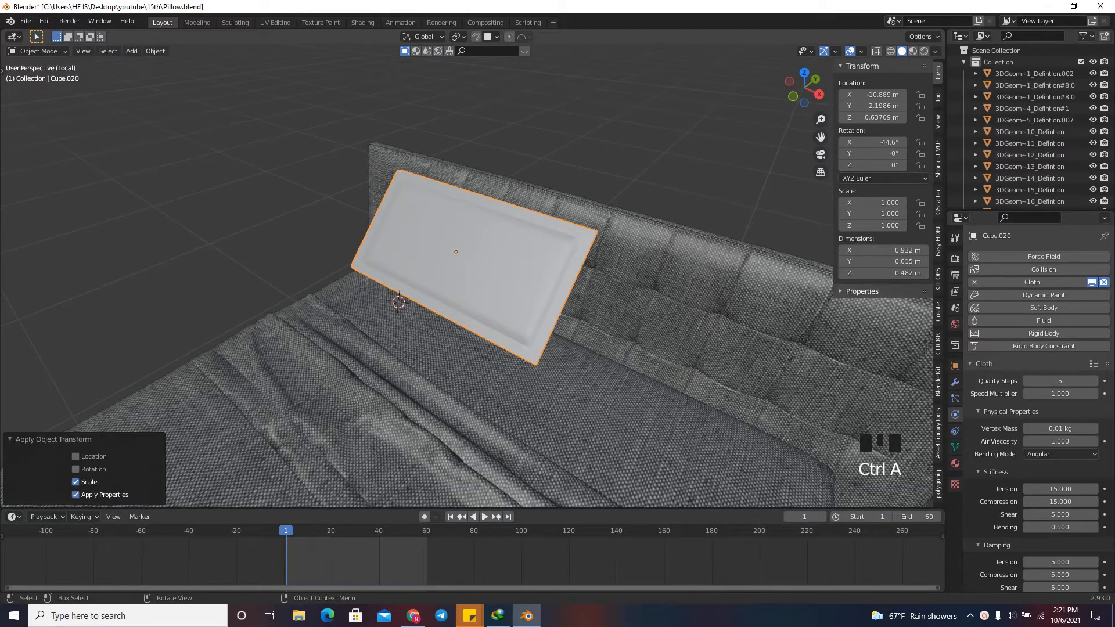
# Add a material slot with a new material to the pillow and name it "Main material".
pyautogui.scroll(3, 668, 171)
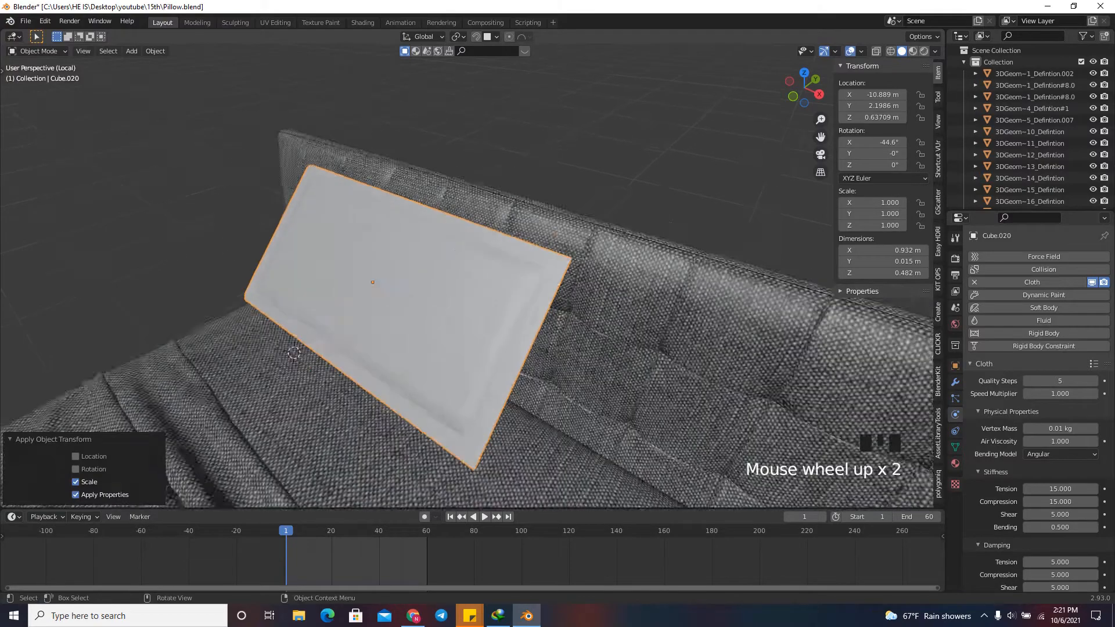
pyautogui.scroll(-3, 676, 84)
pyautogui.moveTo(804, 88); pyautogui.dragTo(855, 103)
pyautogui.click(955, 464)
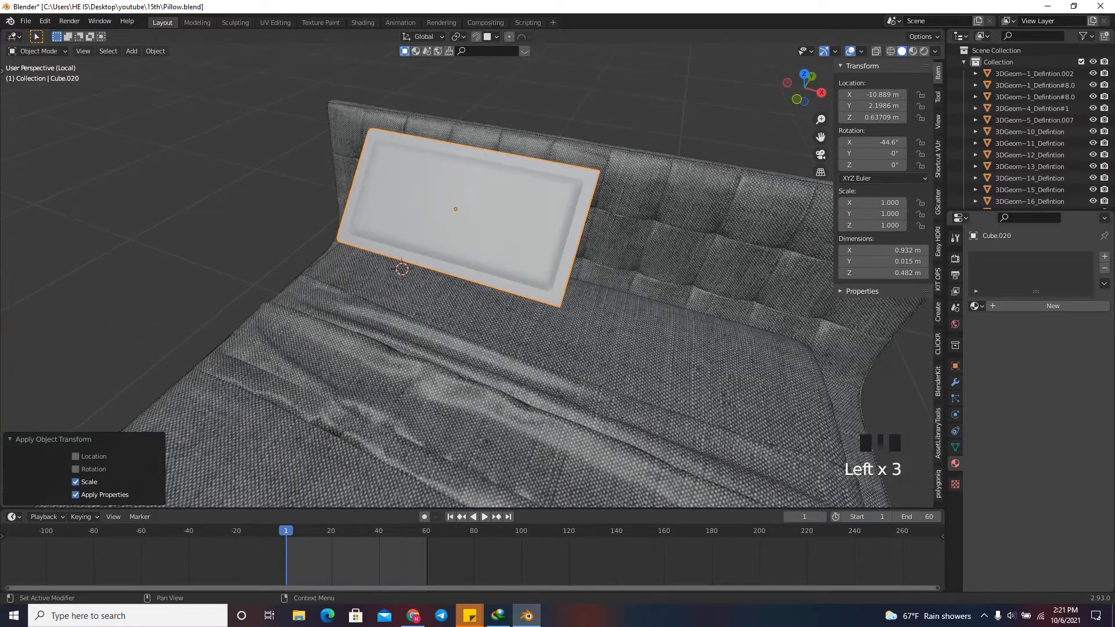
pyautogui.click(1105, 257)
pyautogui.click(1041, 306)
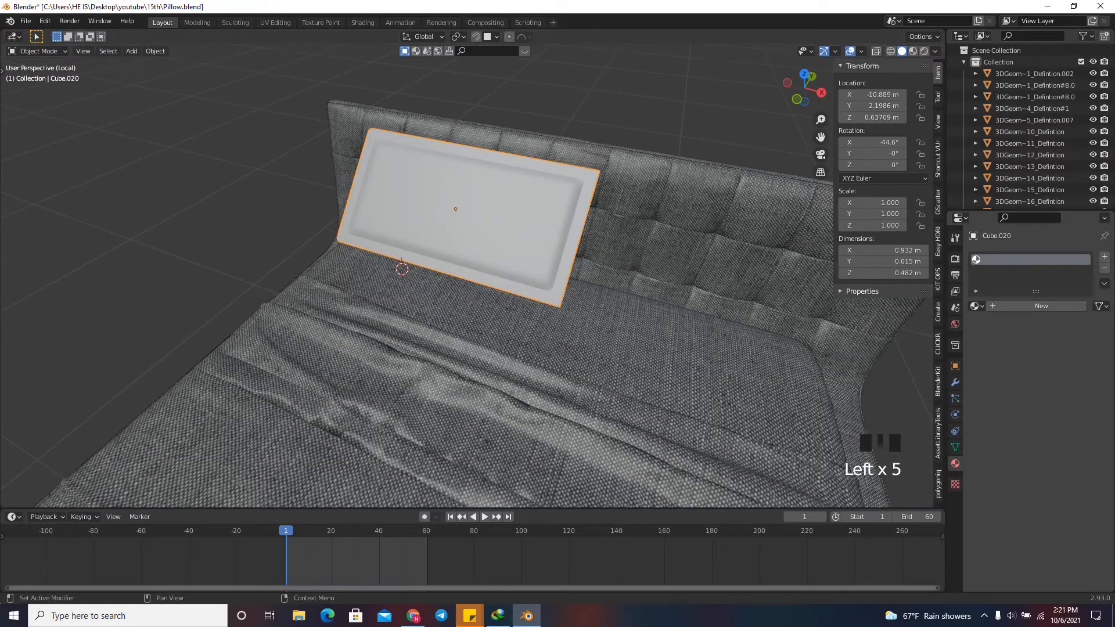
pyautogui.click(1041, 306)
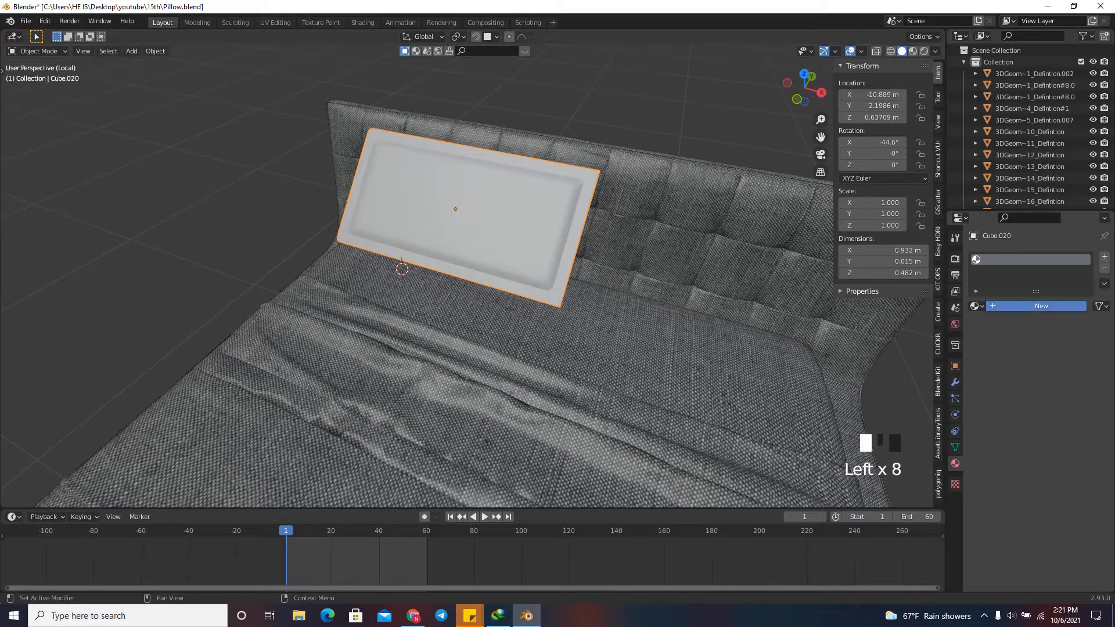
pyautogui.doubleClick(1010, 260)
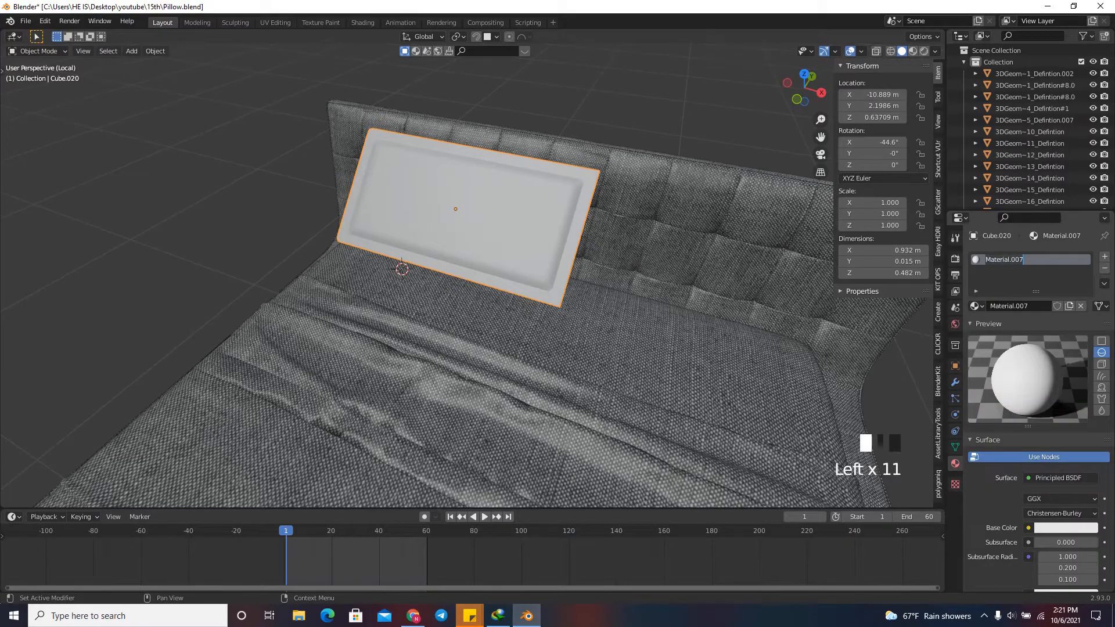
pyautogui.write('Main mater')
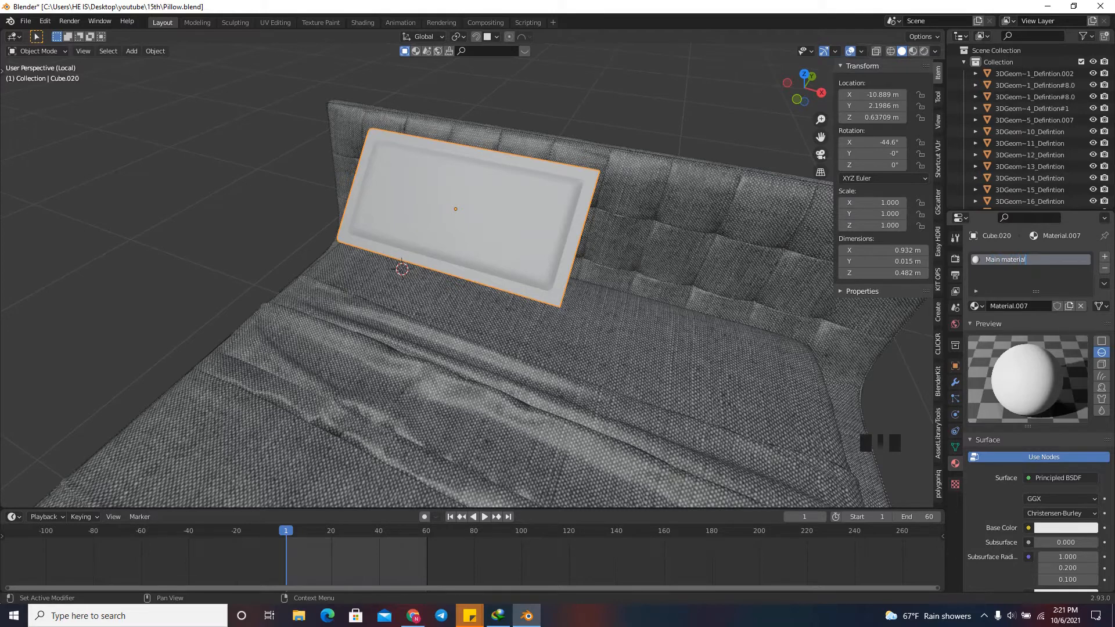
pyautogui.press('Return')
# Add a second material slot with a new material to the pillow and name it "Edge material".
pyautogui.click(1104, 256)
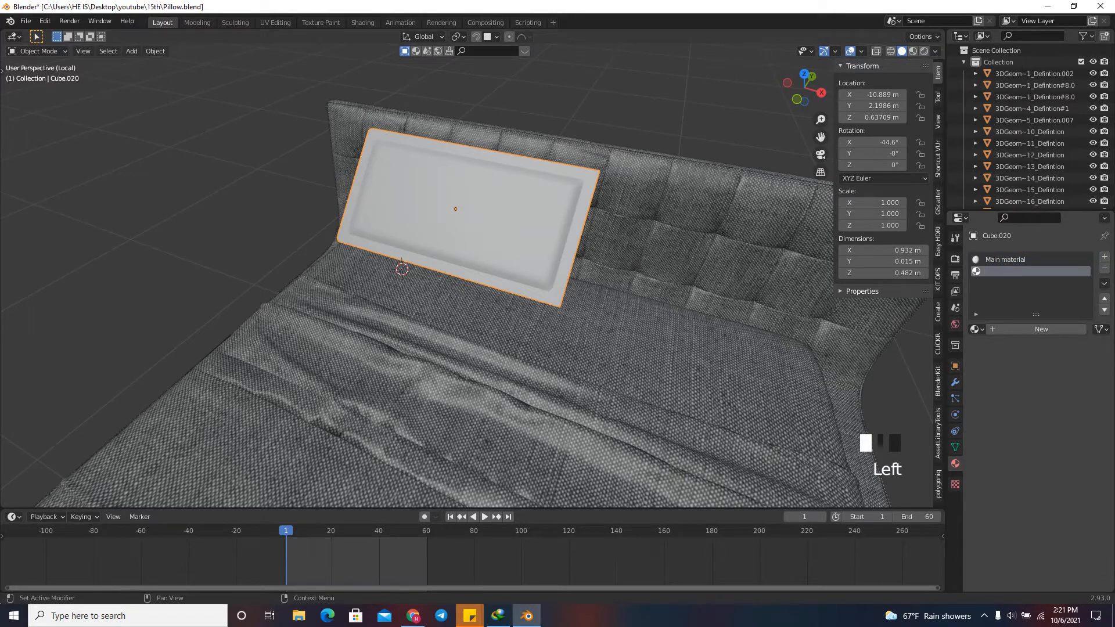
pyautogui.click(1041, 329)
pyautogui.doubleClick(1004, 271)
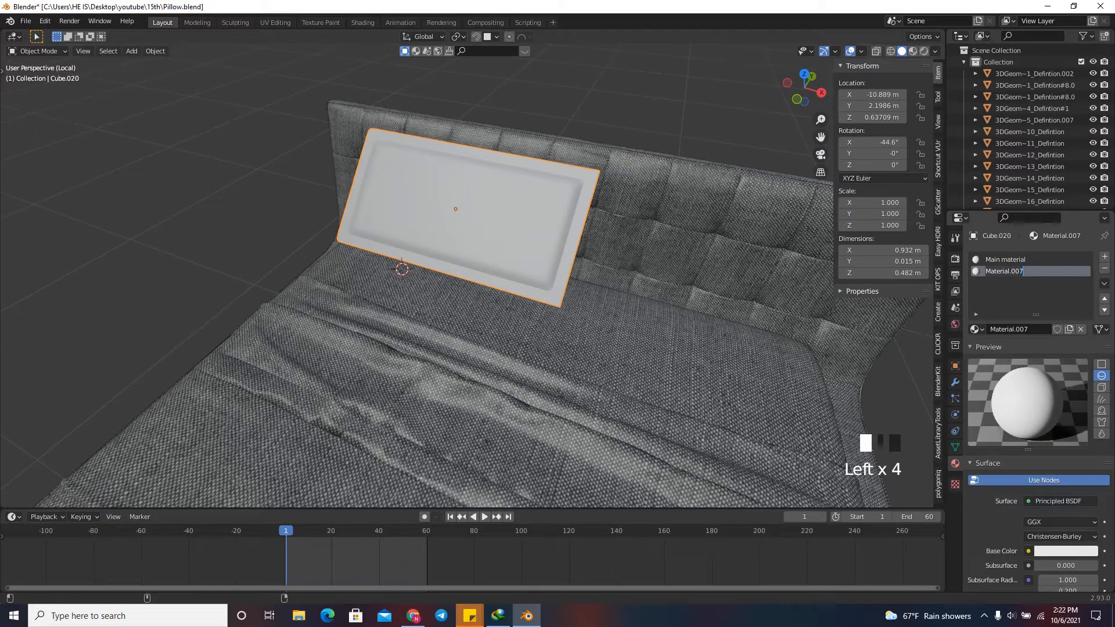
pyautogui.write('Side ma')
pyautogui.press('BackSpace')
pyautogui.press('BackSpace')
pyautogui.press('BackSpace')
pyautogui.press('BackSpace')
pyautogui.press('BackSpace')
pyautogui.press('BackSpace')
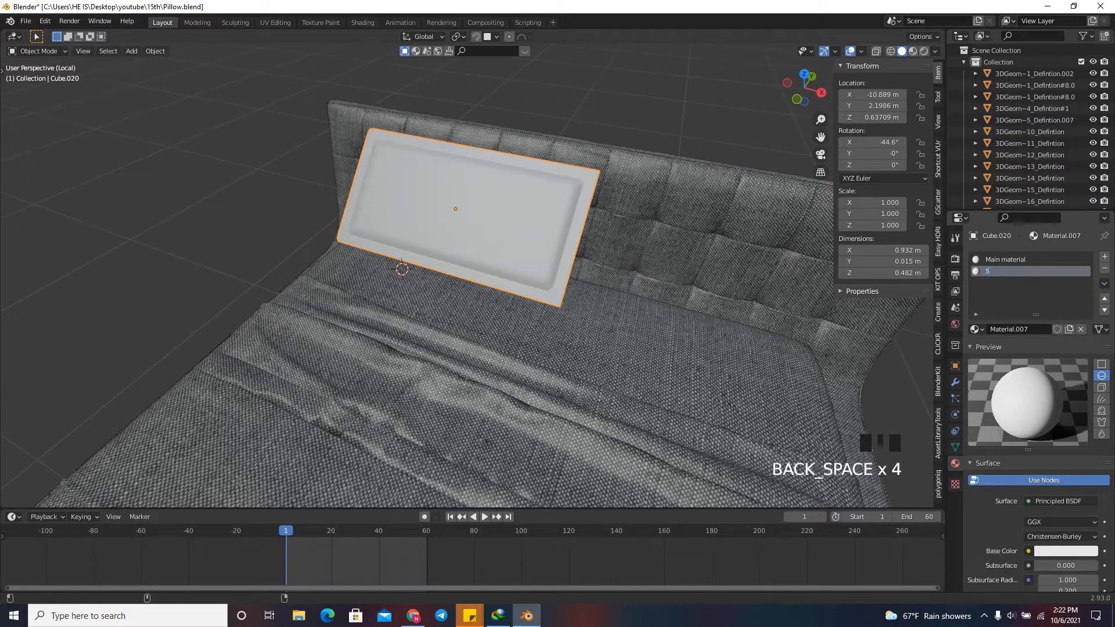
pyautogui.write('Edge material')
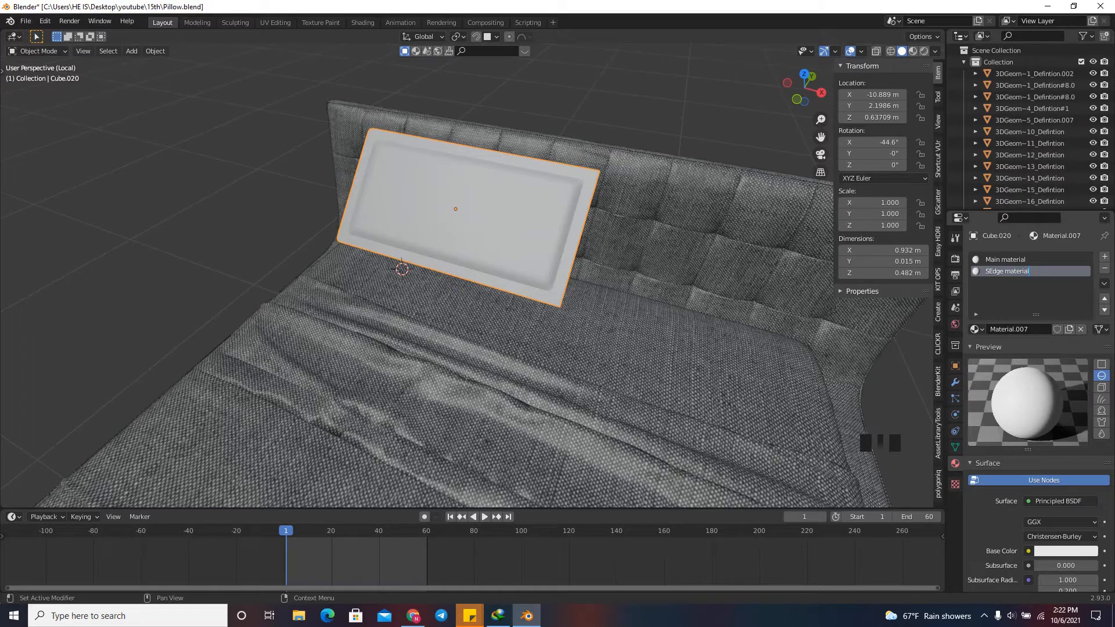
pyautogui.press('Return')
pyautogui.doubleClick(1007, 271)
pyautogui.moveTo(990, 271); pyautogui.dragTo(986, 272)
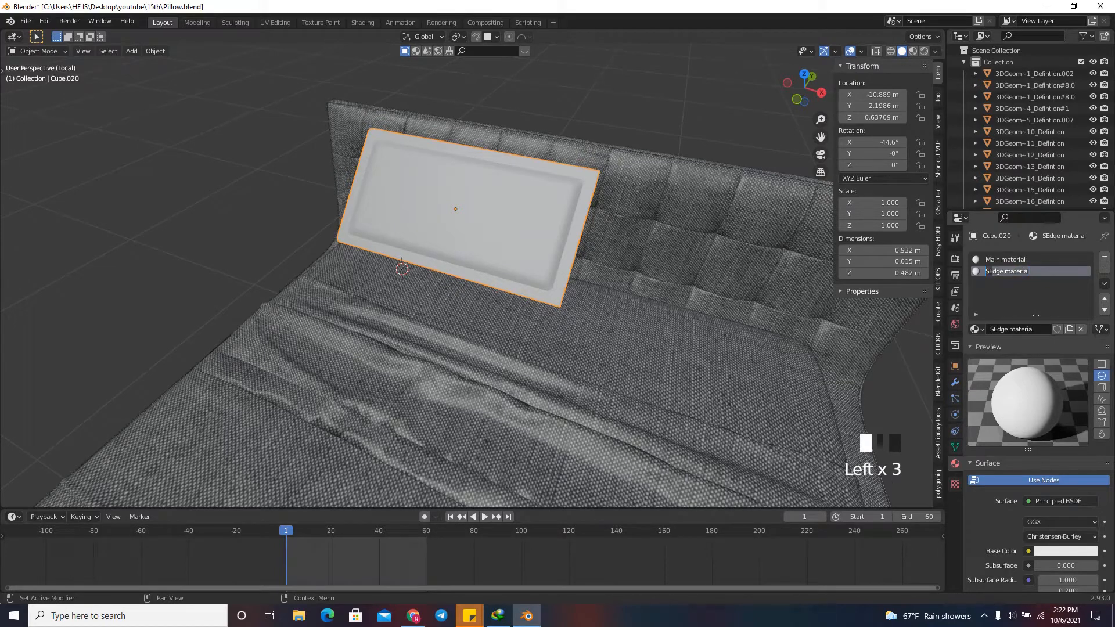
pyautogui.press('BackSpace')
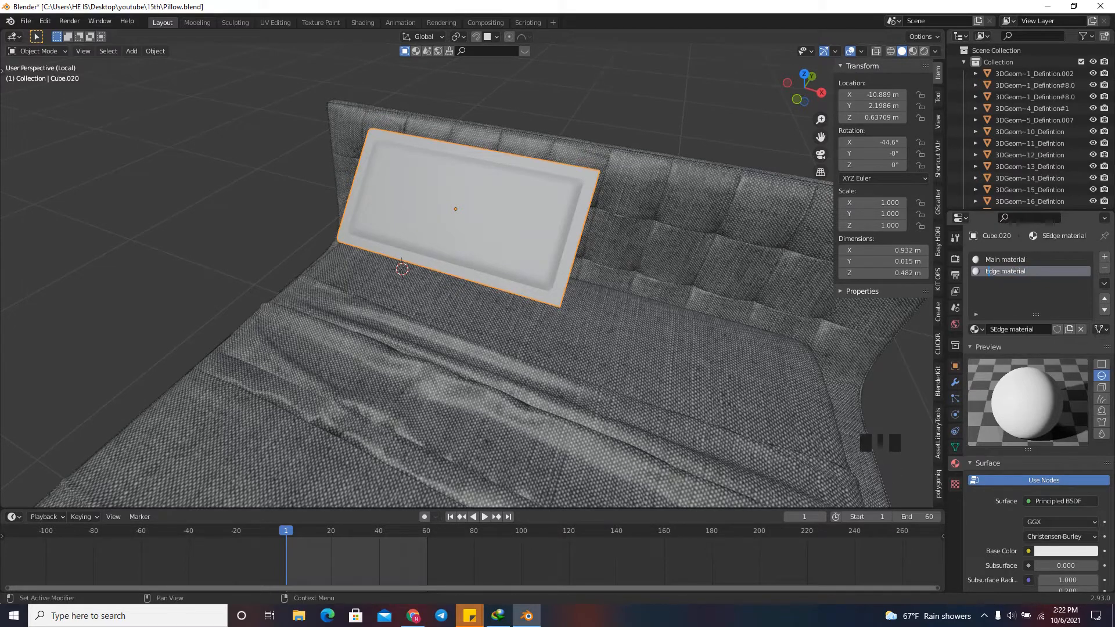
pyautogui.press('Return')
# Enter mesh editing in face selection mode and select the outermost face loop around the pillow.
pyautogui.press('Tab')
pyautogui.scroll(5, 600, 155)
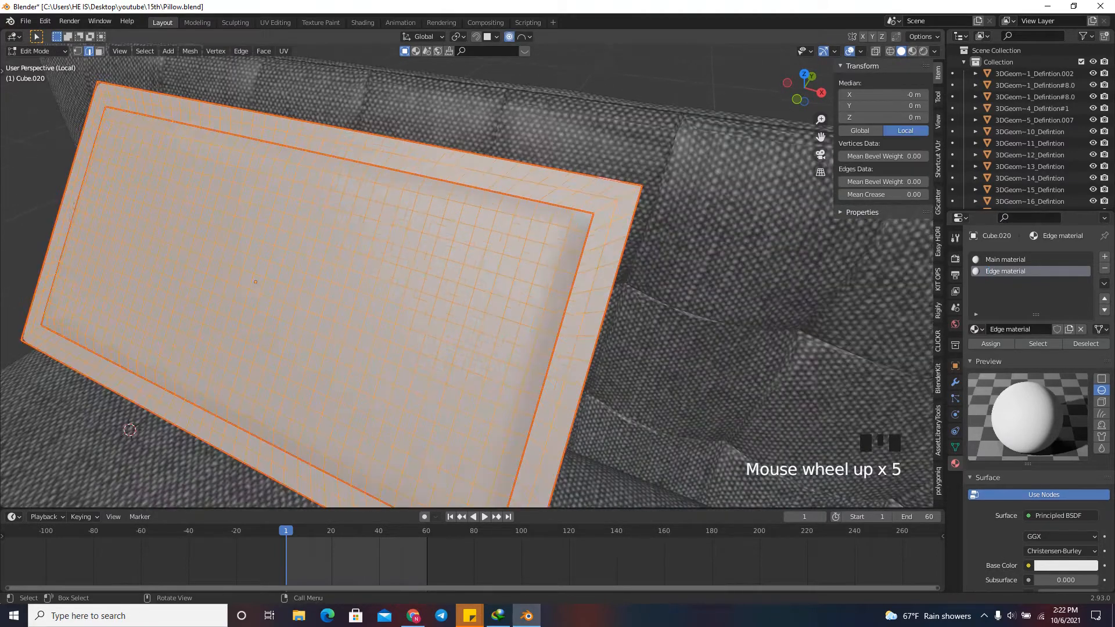
pyautogui.click(620, 181)
pyautogui.click(100, 51)
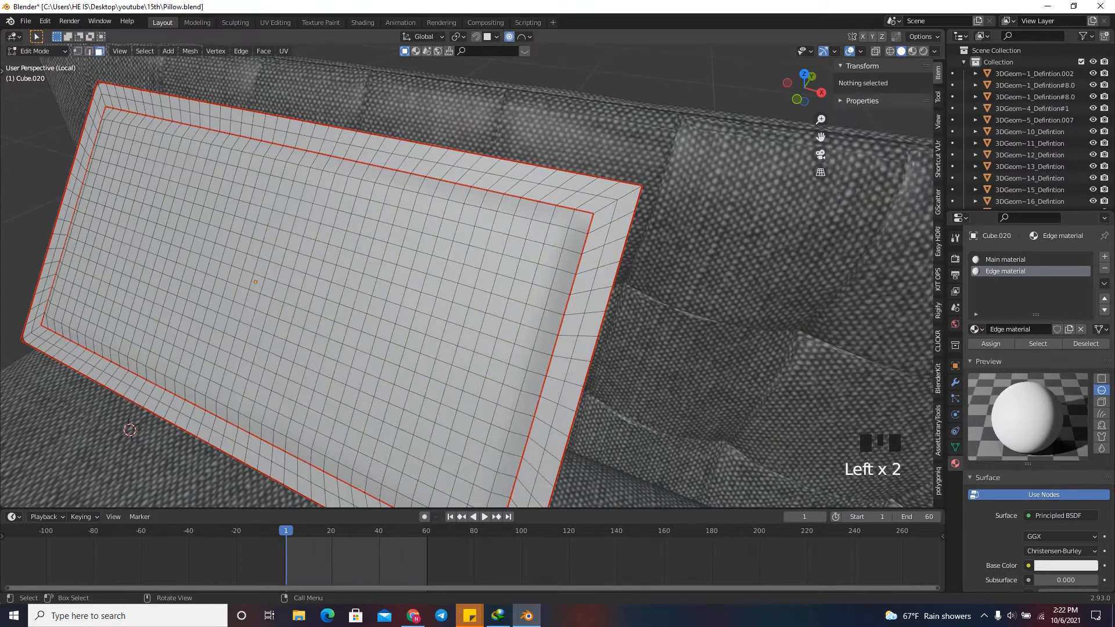
pyautogui.keyDown('alt'); pyautogui.click(620, 185); pyautogui.keyUp('alt')
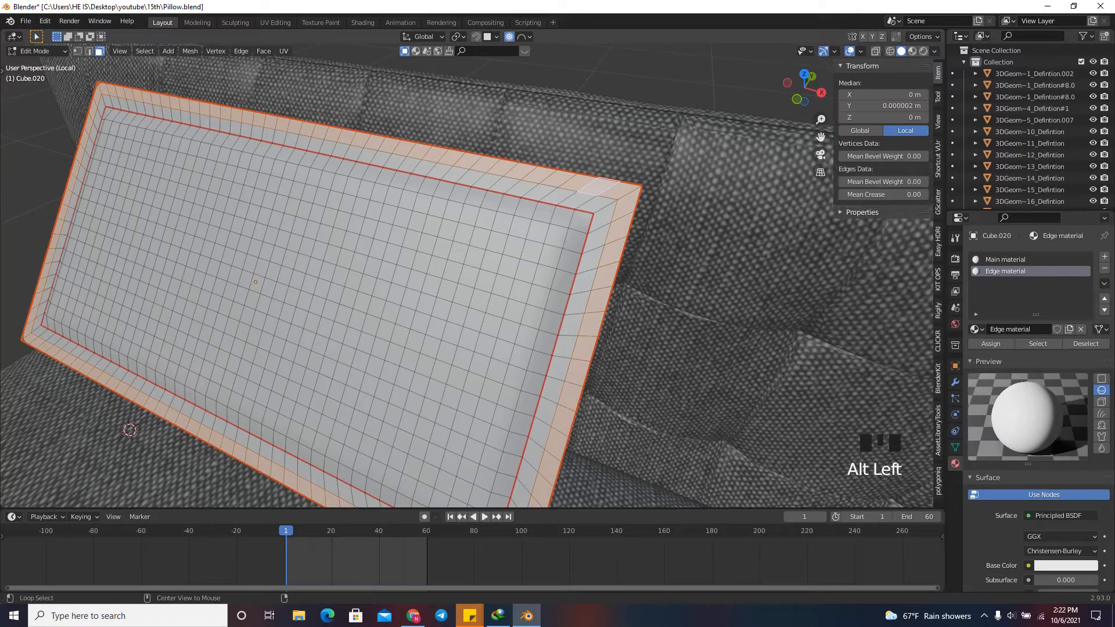
pyautogui.scroll(-4, 621, 181)
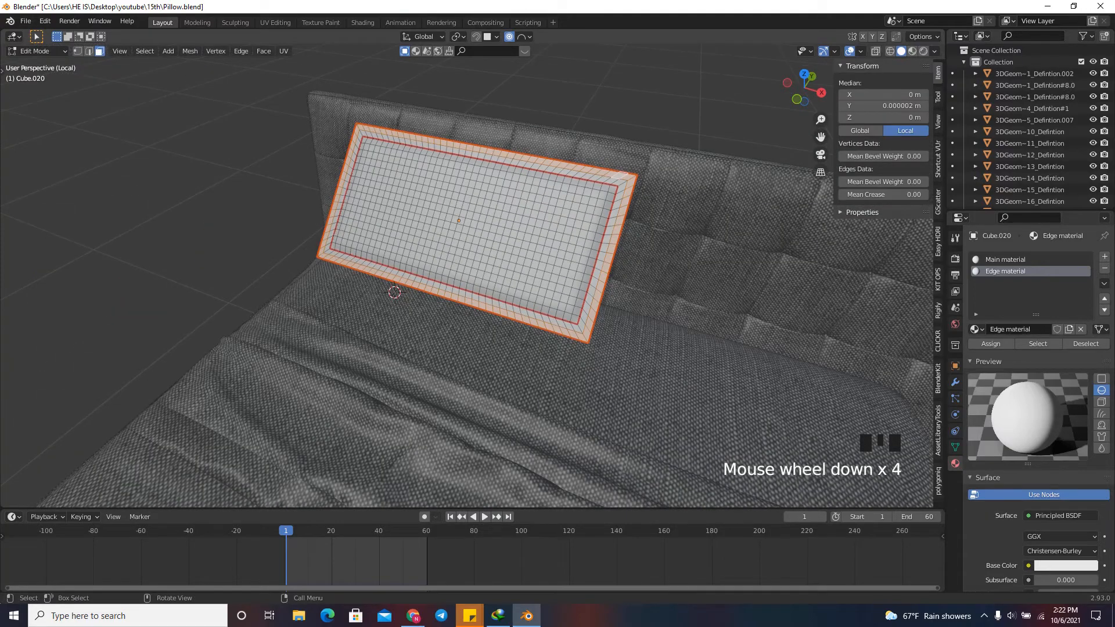
pyautogui.scroll(4, 697, 164)
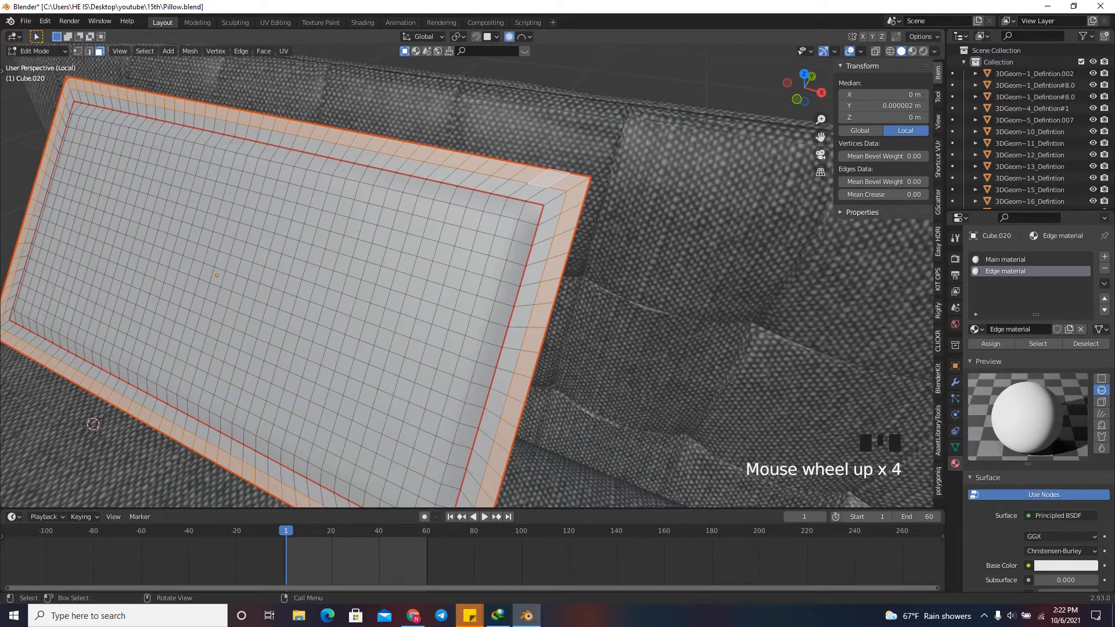
pyautogui.press('ctrl+KP_Add')
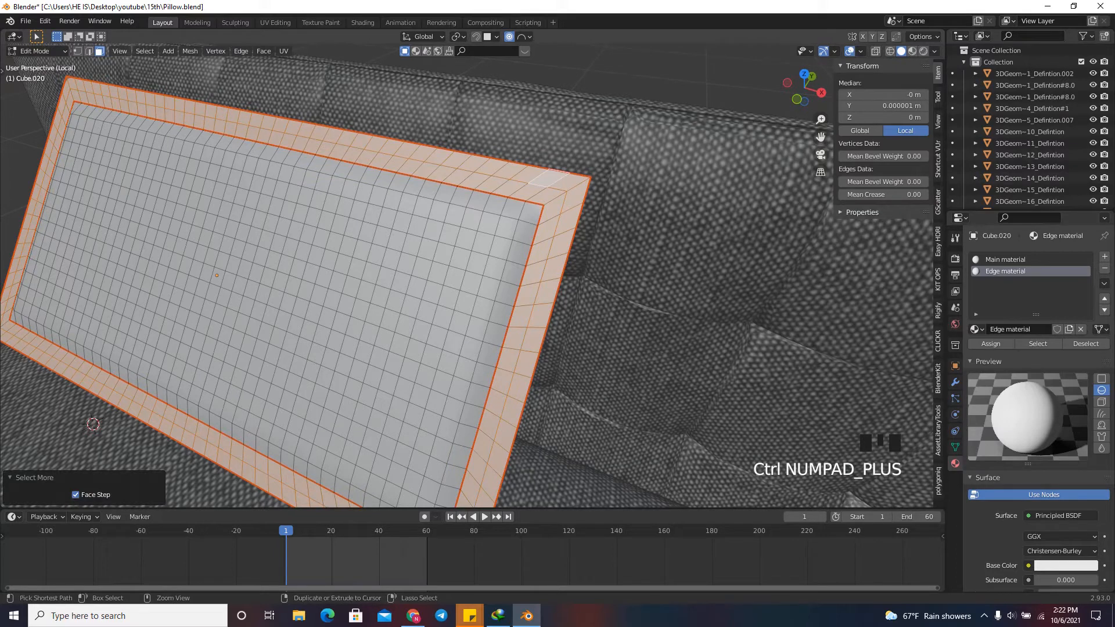
pyautogui.press('ctrl+KP_Add')
pyautogui.press('ctrl+KP_Add')
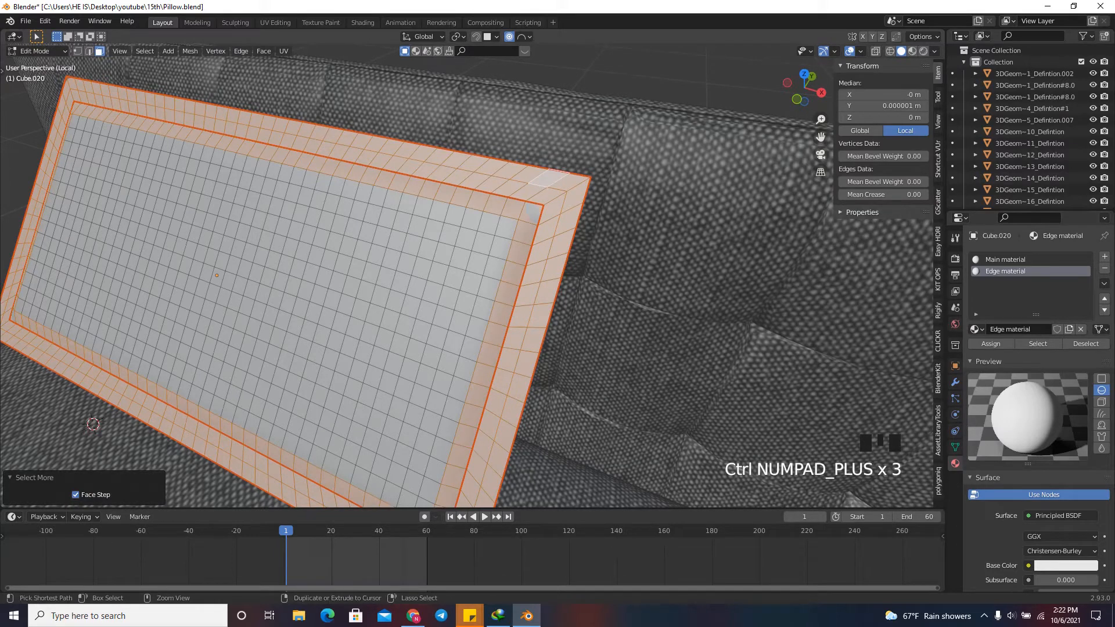
pyautogui.press('ctrl+KP_Subtract')
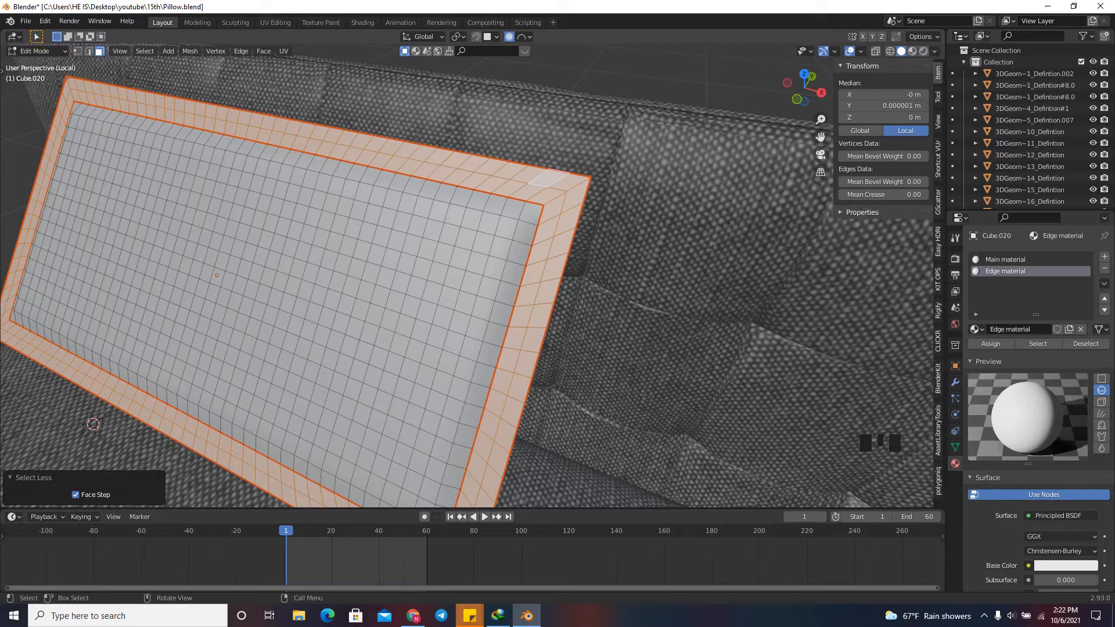
pyautogui.press('ctrl+KP_Subtract')
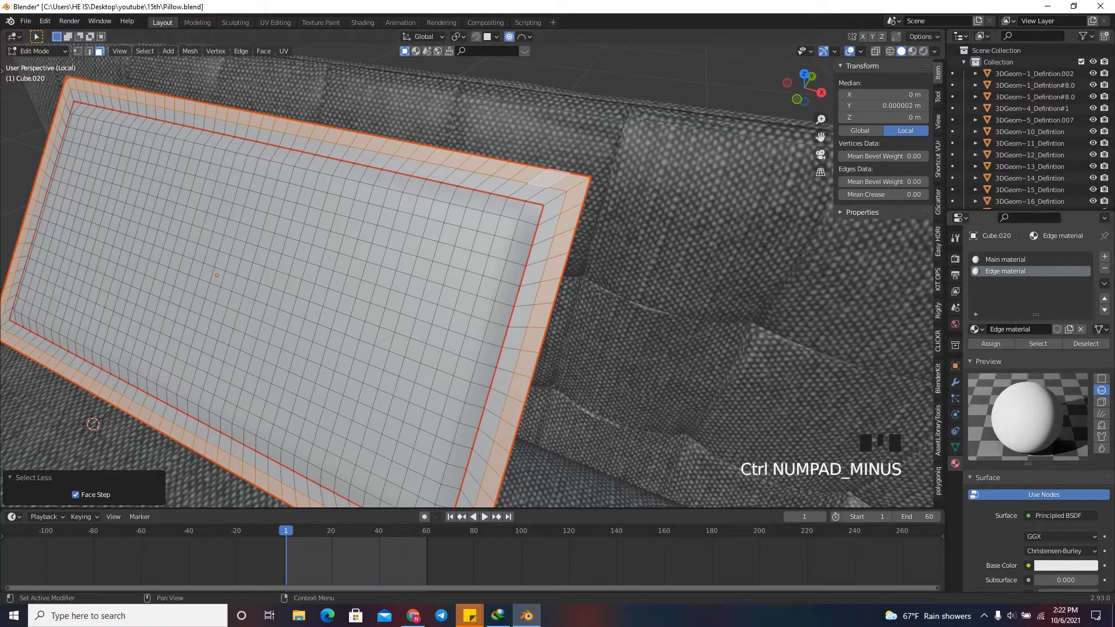
# Assign Edge material to the selected outermost faces of the pillow.
pyautogui.click(1005, 259)
pyautogui.click(1004, 272)
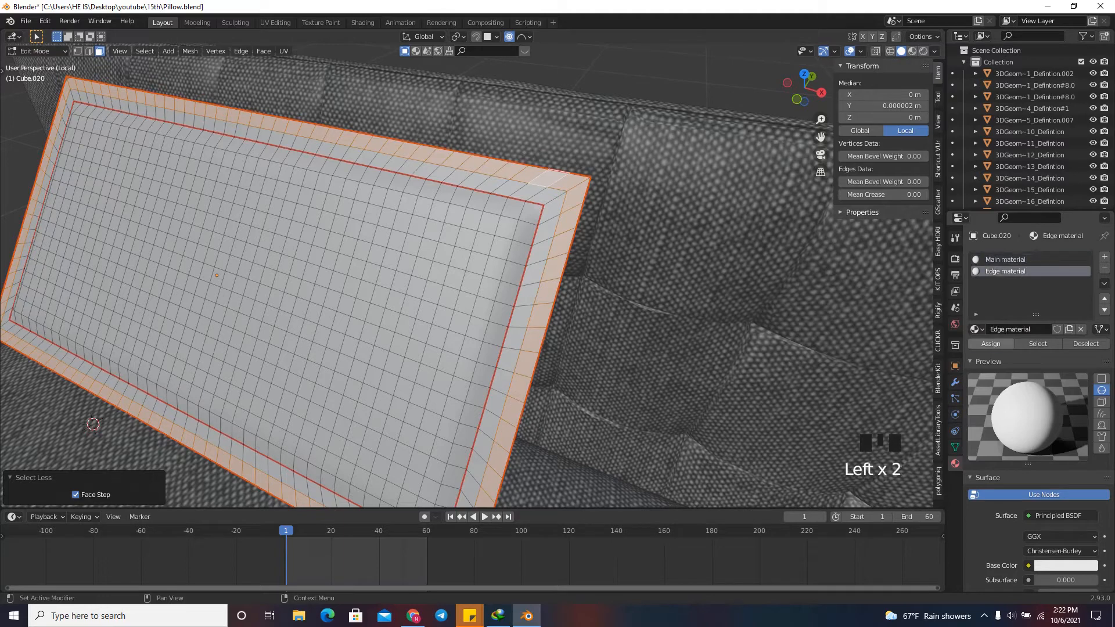
pyautogui.click(990, 344)
pyautogui.click(990, 344)
pyautogui.click(991, 343)
pyautogui.click(990, 344)
pyautogui.click(990, 343)
pyautogui.click(991, 343)
# Set the Base Color of Edge material to an orange-red and deselect the faces.
pyautogui.click(1065, 565)
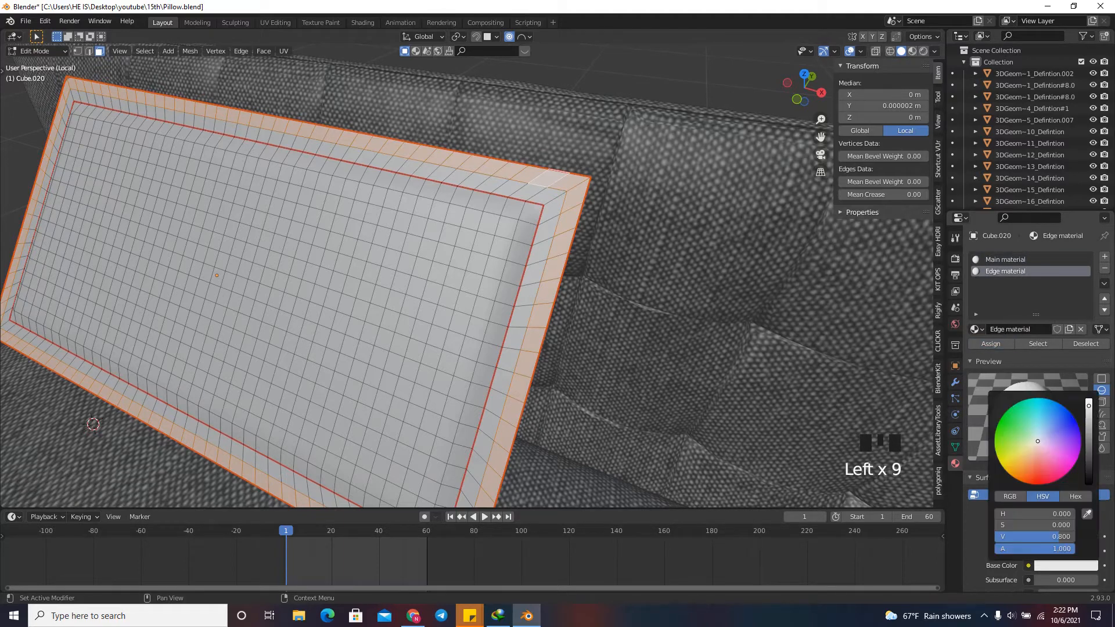
pyautogui.moveTo(1038, 440); pyautogui.dragTo(1032, 471)
pyautogui.click(714, 325)
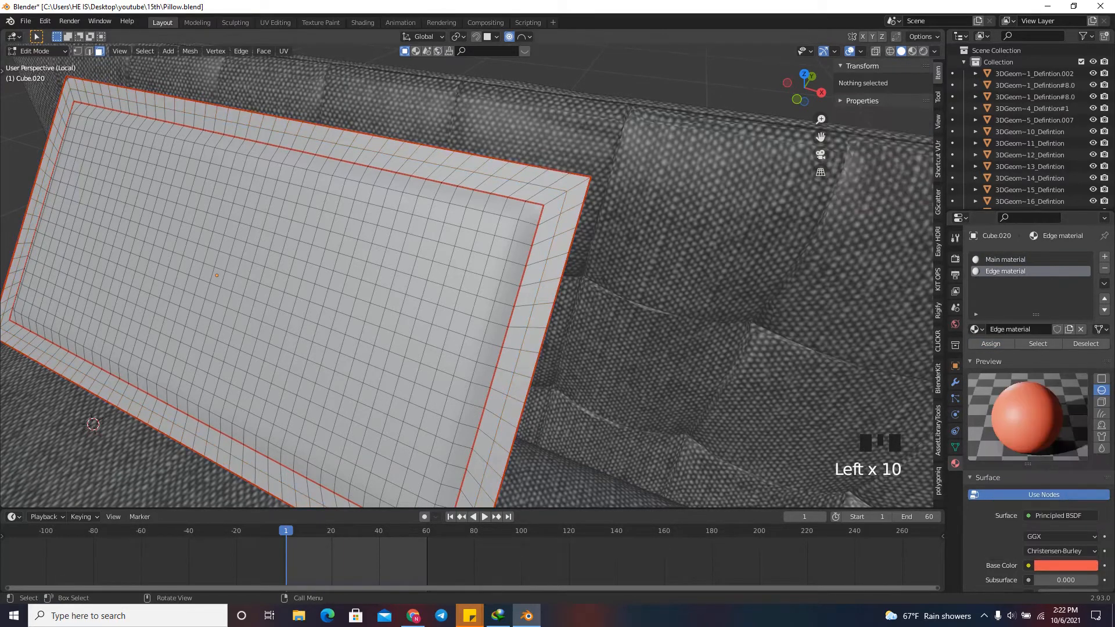
# Leave mesh editing and check the pillow's coloured edge in Material Preview shading.
pyautogui.press('Tab')
pyautogui.click(913, 51)
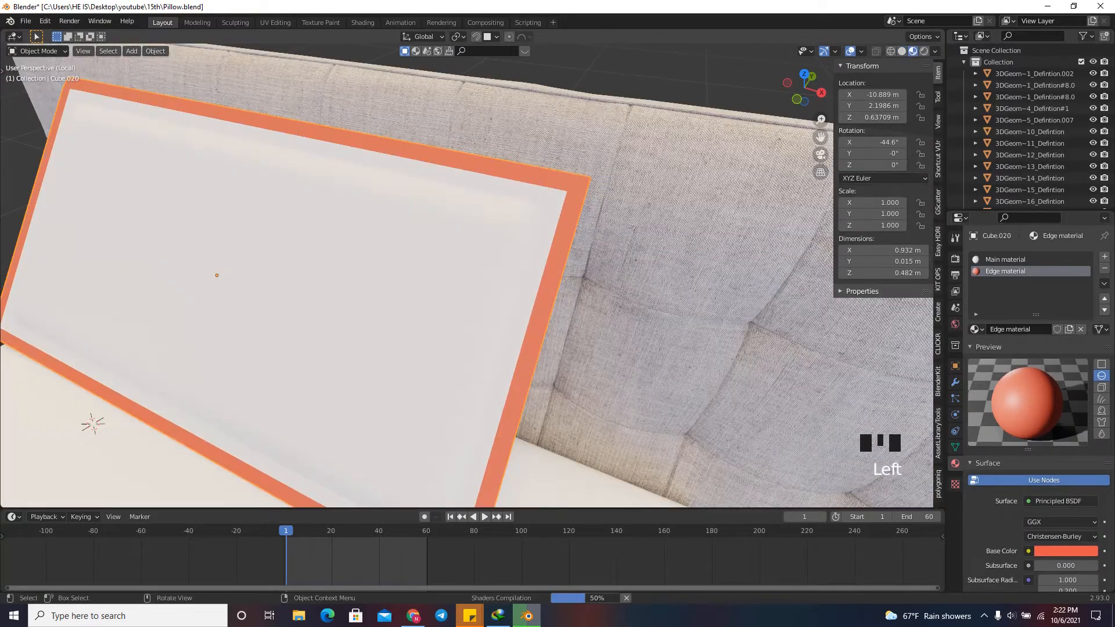
pyautogui.scroll(-3, 464, 273)
pyautogui.scroll(5, 464, 273)
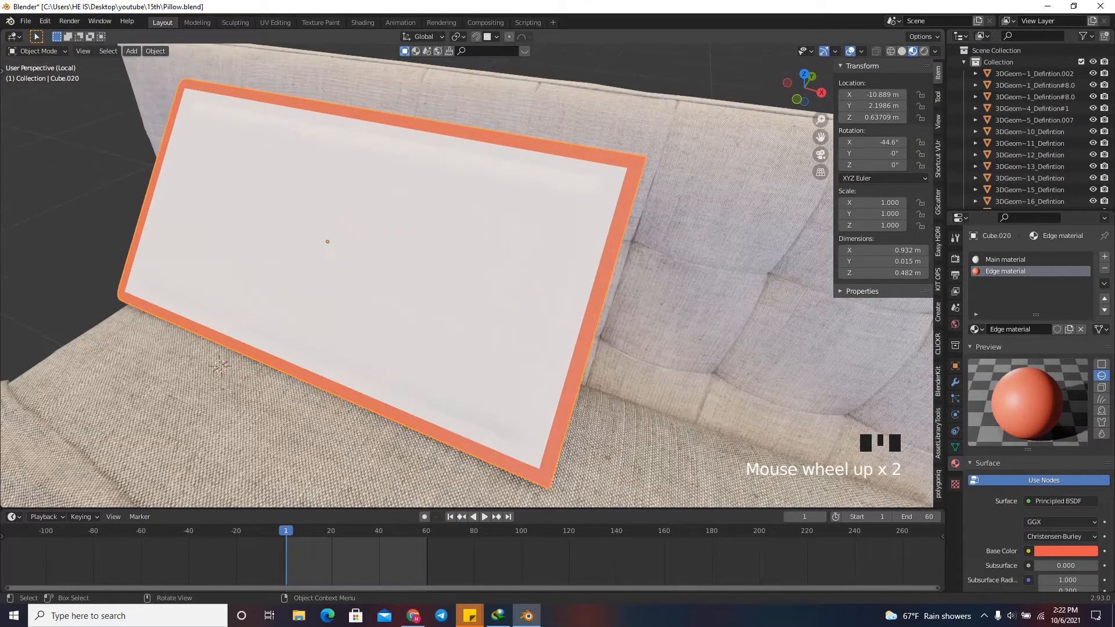
pyautogui.scroll(-3, 464, 272)
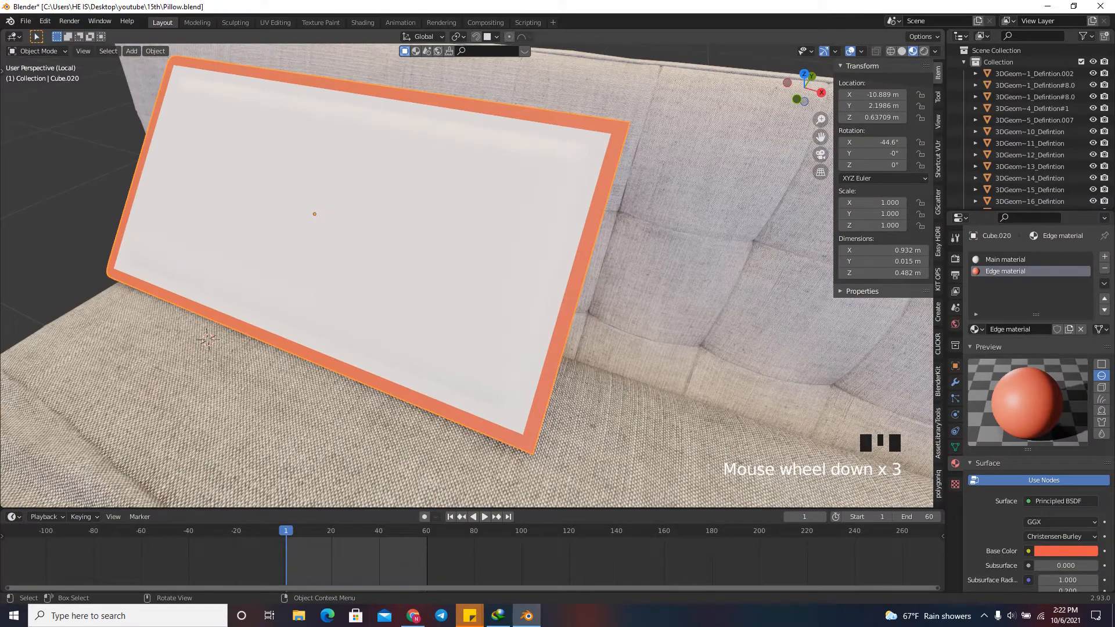
pyautogui.scroll(-2, 465, 273)
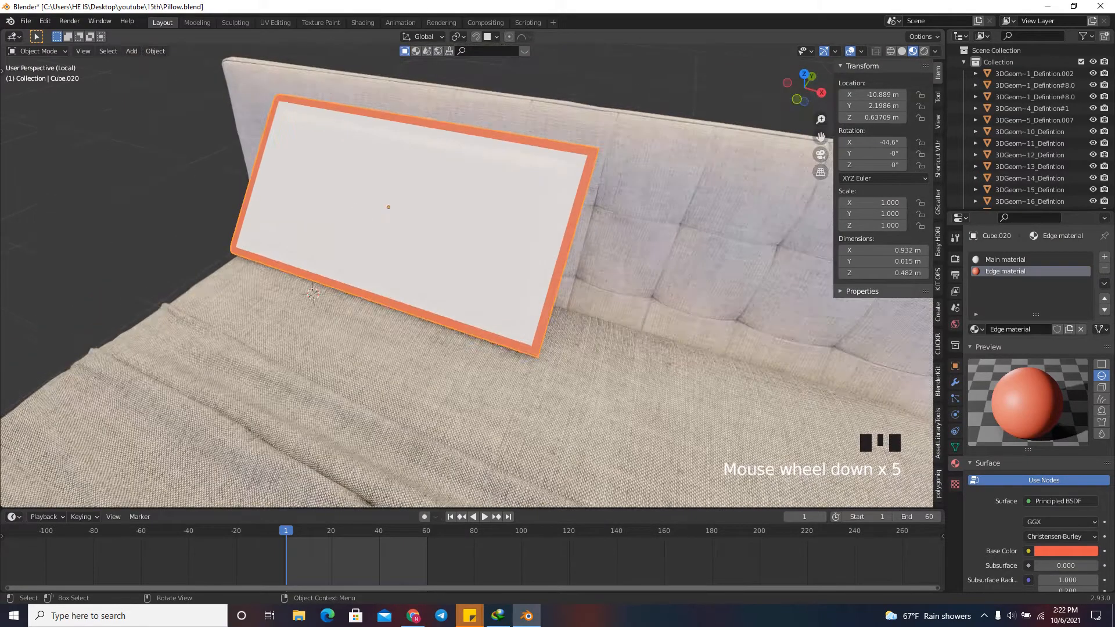
# Select the pillow's outer face loop, grow it to the full border up to the inner seam, and assign Edge material to it.
pyautogui.press('Tab')
pyautogui.scroll(2, 465, 273)
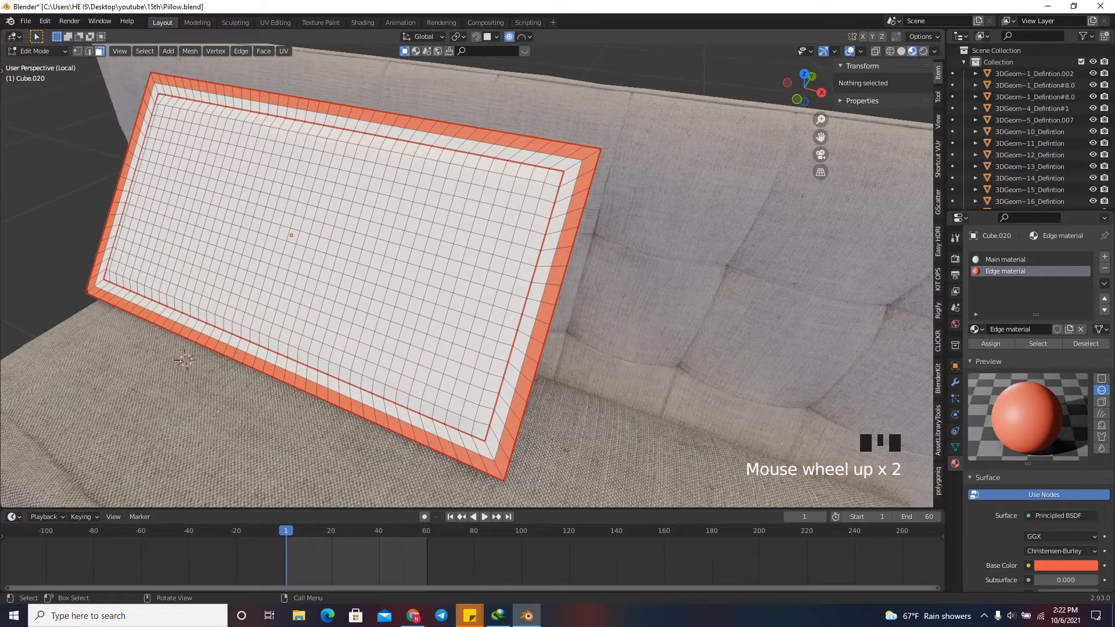
pyautogui.press('ctrl+KP_Add')
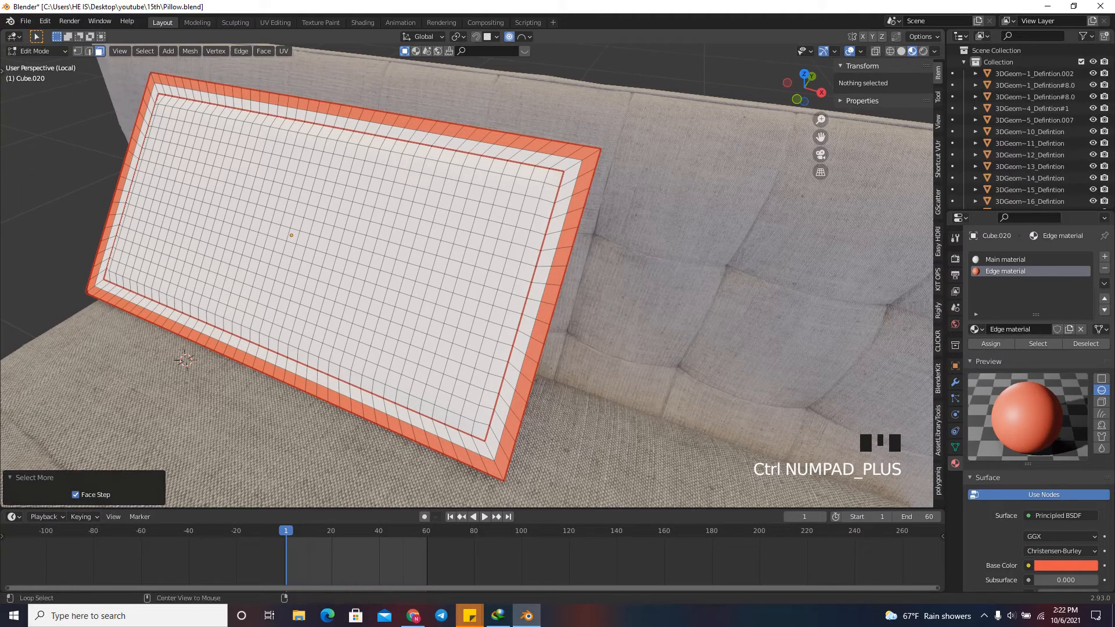
pyautogui.keyDown('alt'); pyautogui.click(571, 149); pyautogui.keyUp('alt')
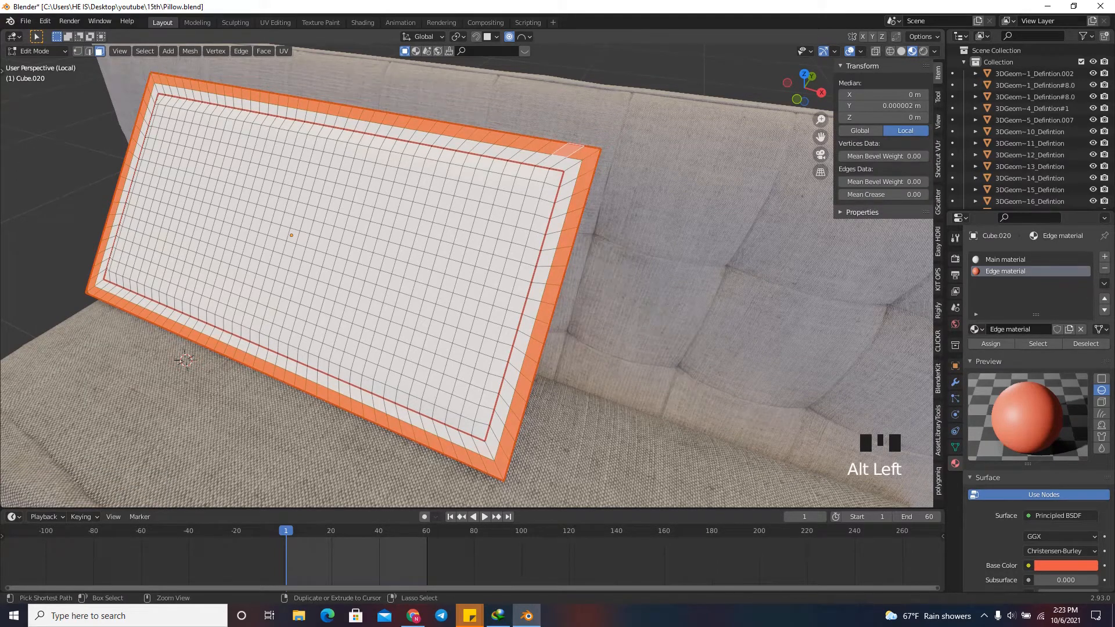
pyautogui.press('ctrl+KP_Add')
pyautogui.click(991, 344)
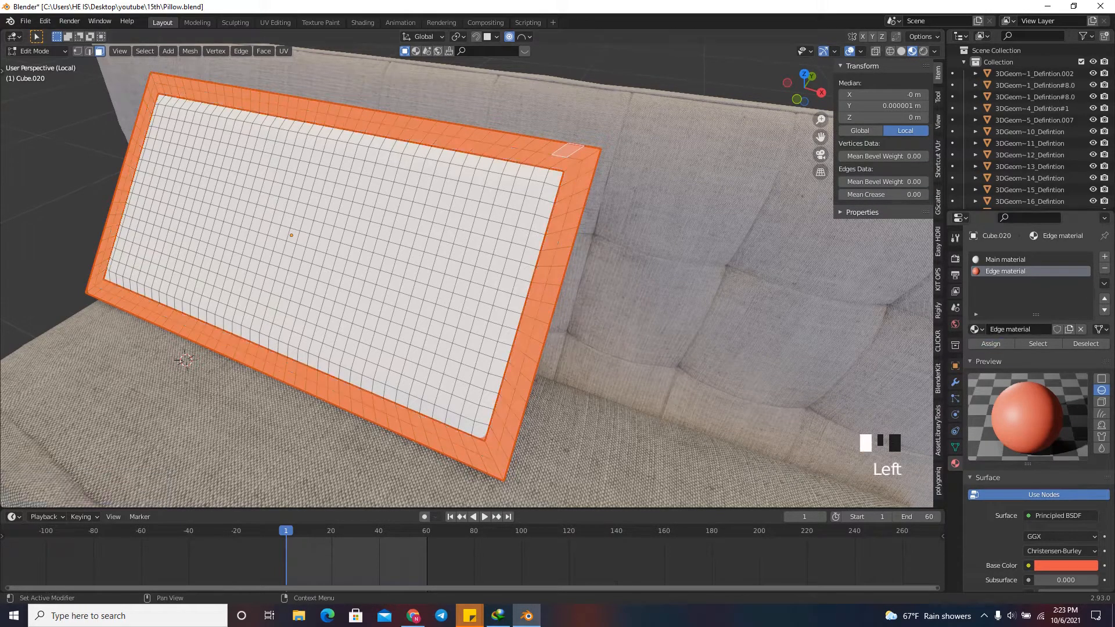
pyautogui.press('Tab')
# Inspect the pillow's coloured border from a slightly different angle and return the viewport to Solid shading.
pyautogui.scroll(1, 587, 157)
pyautogui.scroll(2, 586, 157)
pyautogui.scroll(-4, 587, 157)
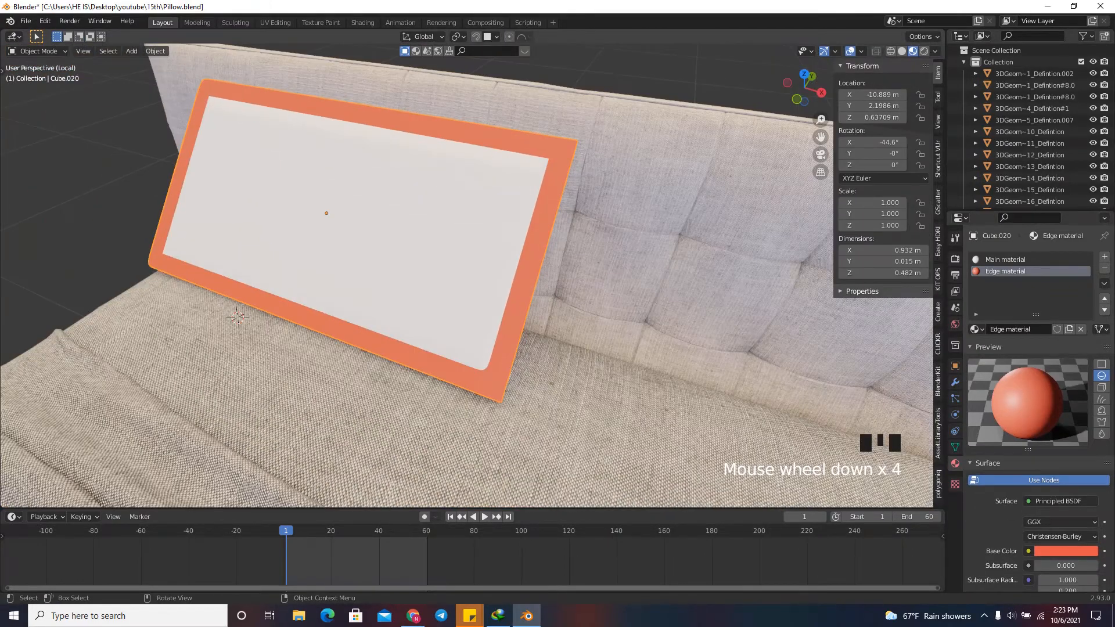
pyautogui.moveTo(804, 88); pyautogui.dragTo(816, 99)
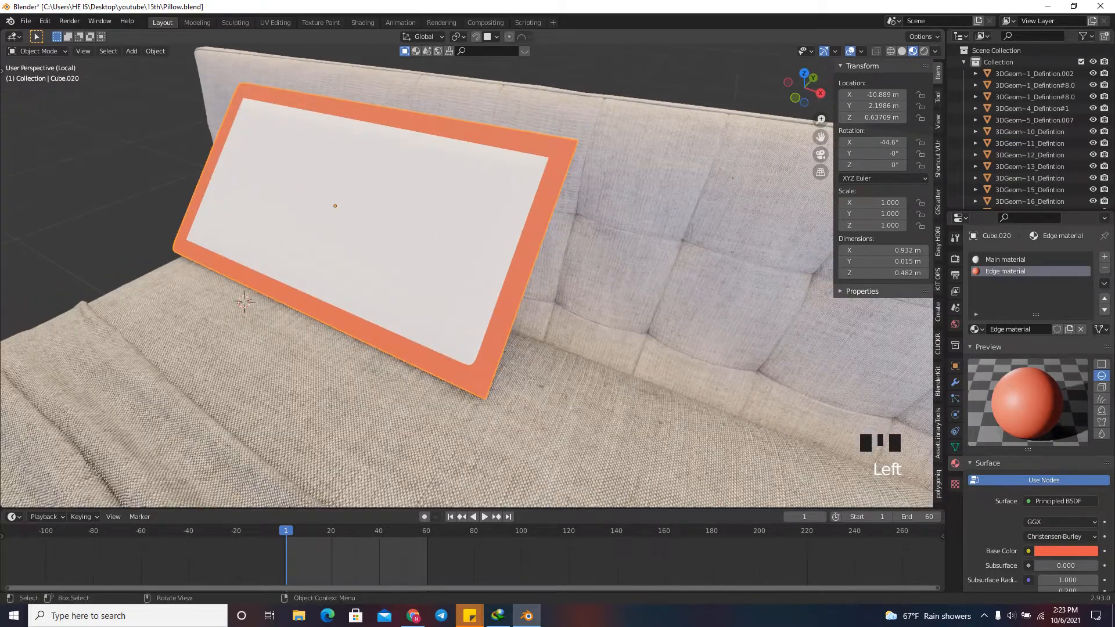
pyautogui.click(901, 51)
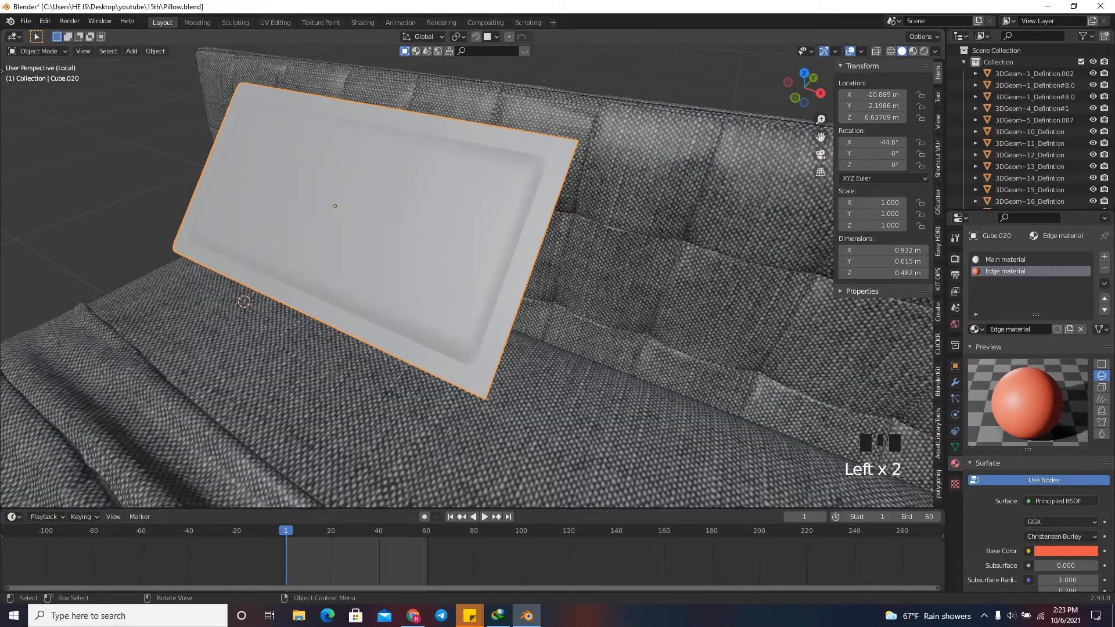
# Duplicate the pillow along the X axis in top view and place the copy beside the original.
pyautogui.scroll(-3, 465, 273)
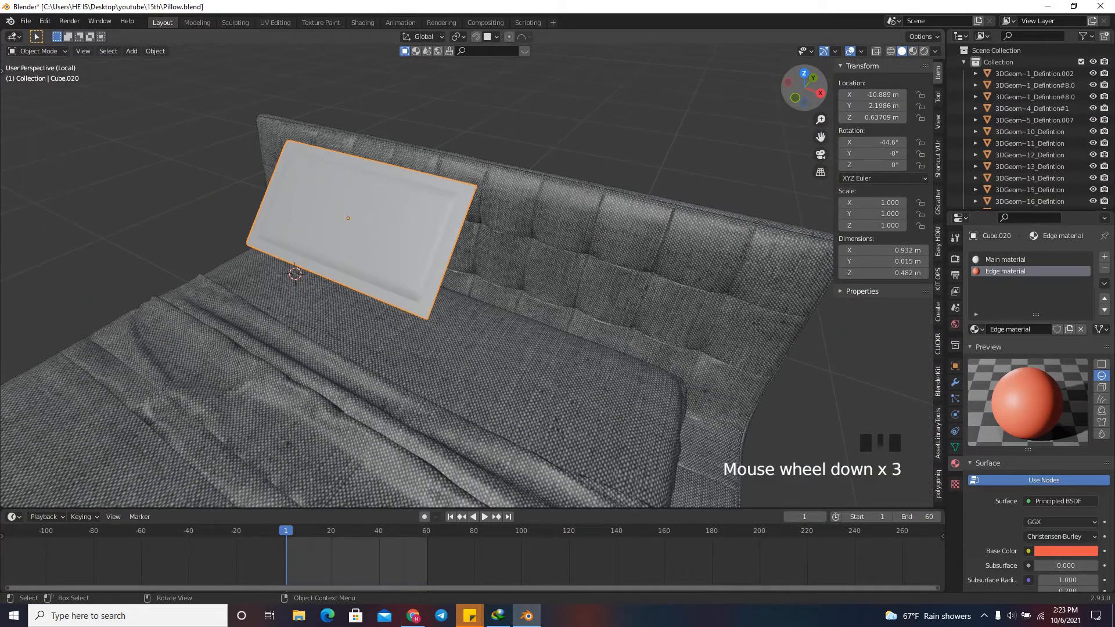
pyautogui.click(803, 73)
pyautogui.scroll(1, 459, 287)
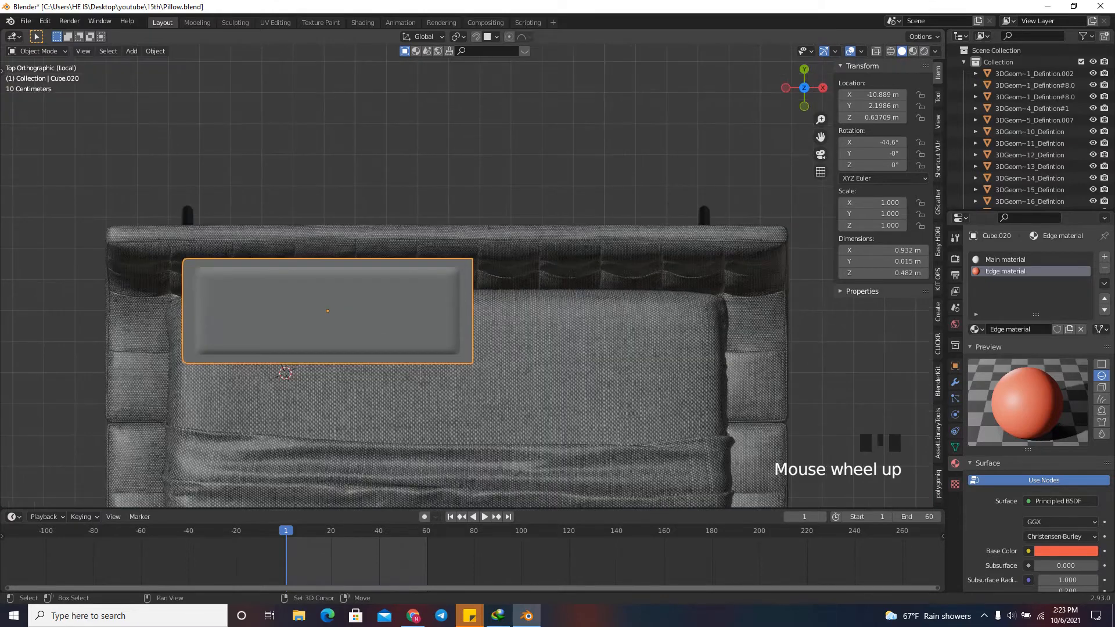
pyautogui.hotkey('shift', 'd')
pyautogui.press('x')
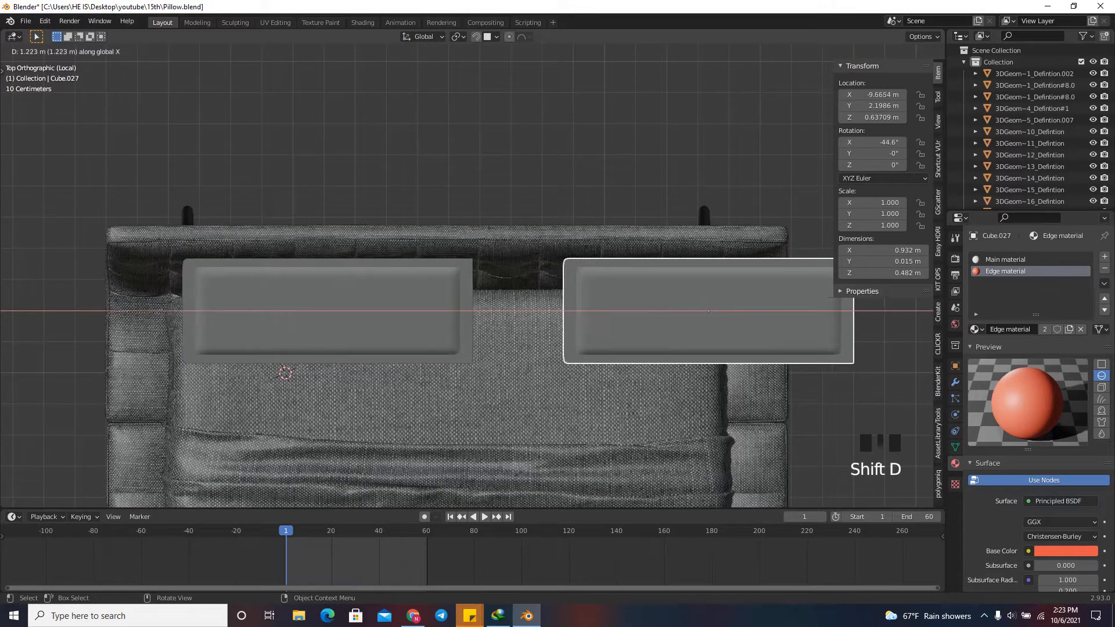
pyautogui.click(608, 259)
# Select both pillows and shift them together slightly along negative X to centre them on the bed.
pyautogui.scroll(-1, 608, 260)
pyautogui.click(417, 294)
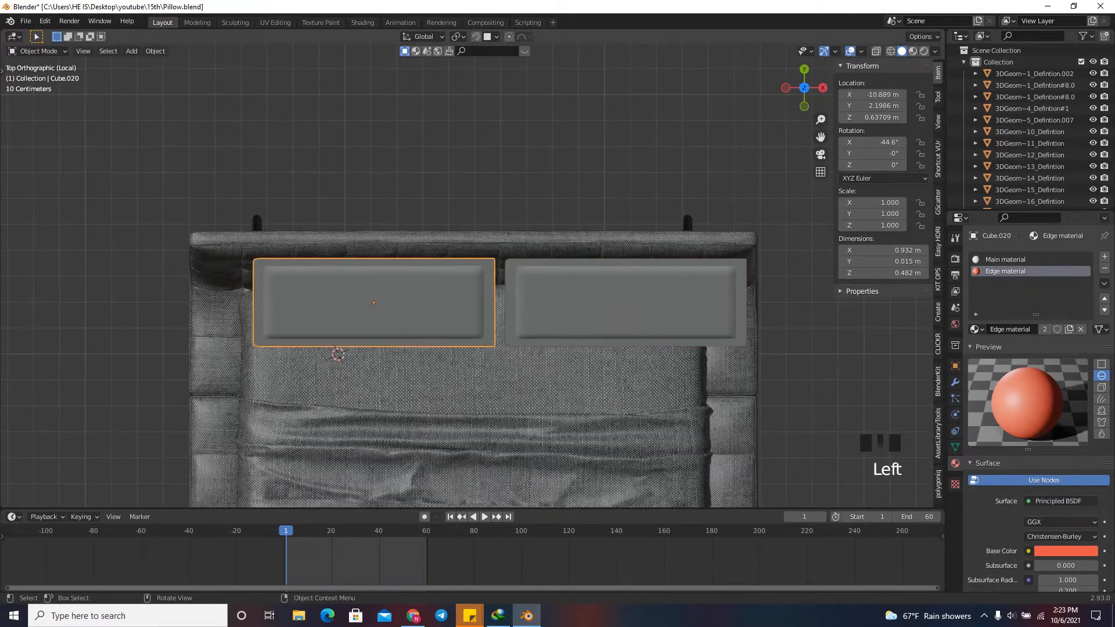
pyautogui.scroll(1, 395, 307)
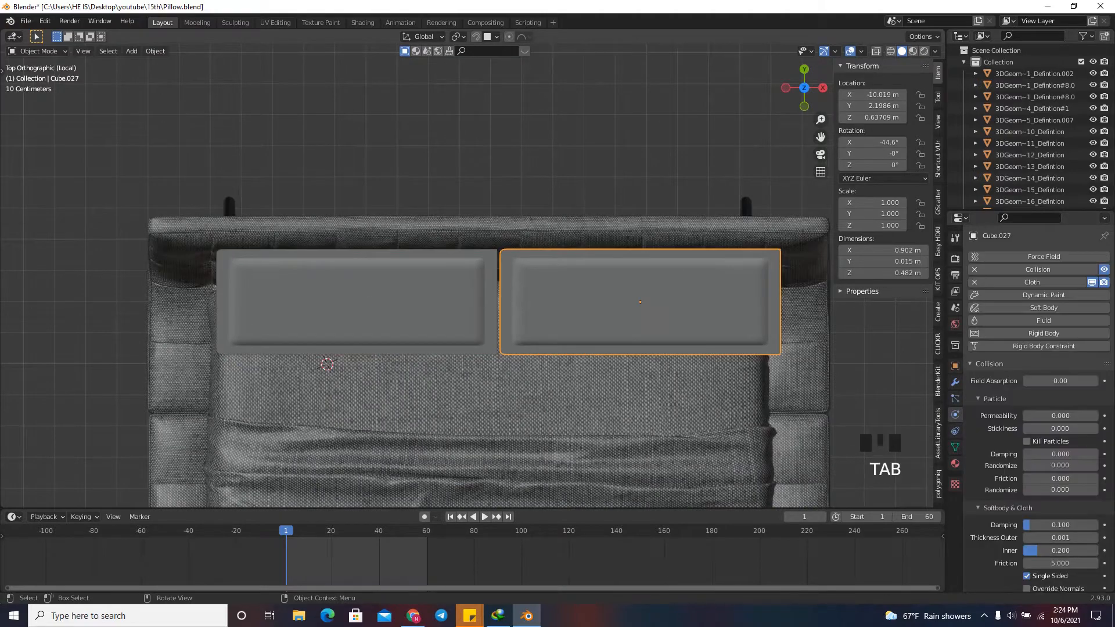
pyautogui.click(436, 304)
pyautogui.keyDown('shift'); pyautogui.click(566, 304); pyautogui.keyUp('shift')
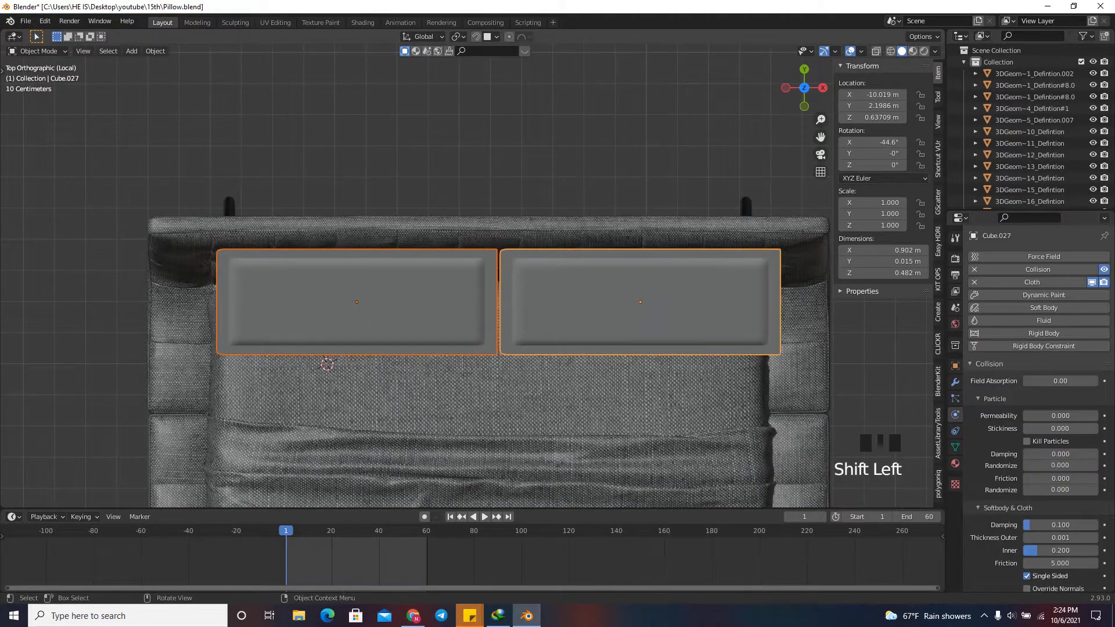
pyautogui.press('g')
pyautogui.press('x')
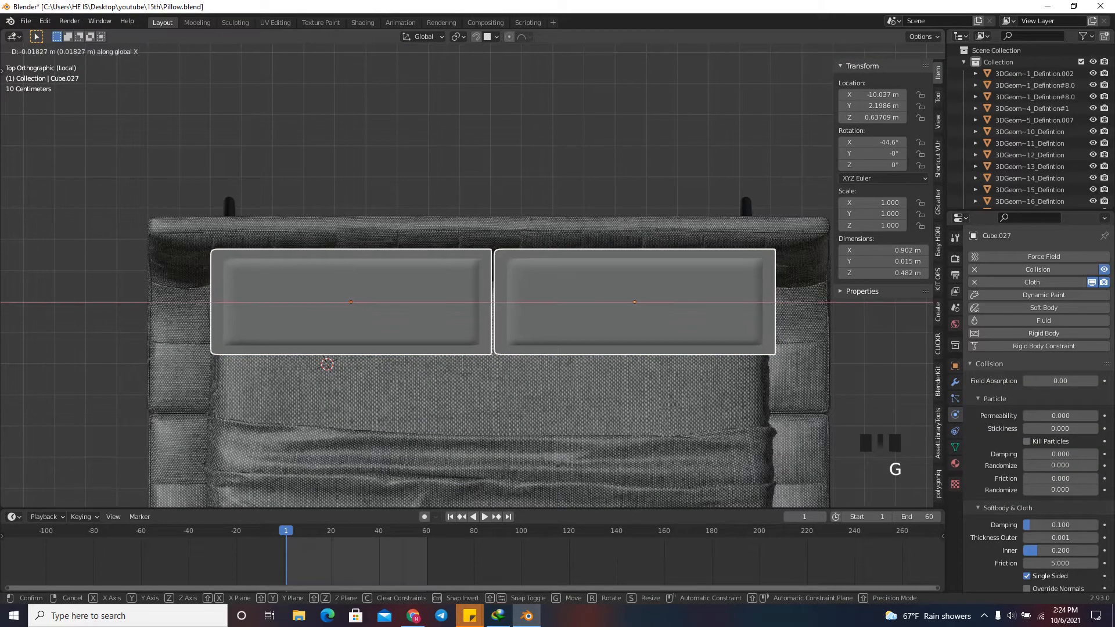
pyautogui.click(514, 216)
# Run the cloth simulation with both pillows and pause it at frame 46.
pyautogui.scroll(-3, 514, 216)
pyautogui.moveTo(804, 87)
pyautogui.mouseDown()
pyautogui.moveTo(740, 55)
pyautogui.moveTo(685, 50)
pyautogui.moveTo(825, 96)
pyautogui.mouseUp()
pyautogui.scroll(2, 464, 244)
pyautogui.click(418, 238)
pyautogui.scroll(-2, 464, 261)
pyautogui.press('space')
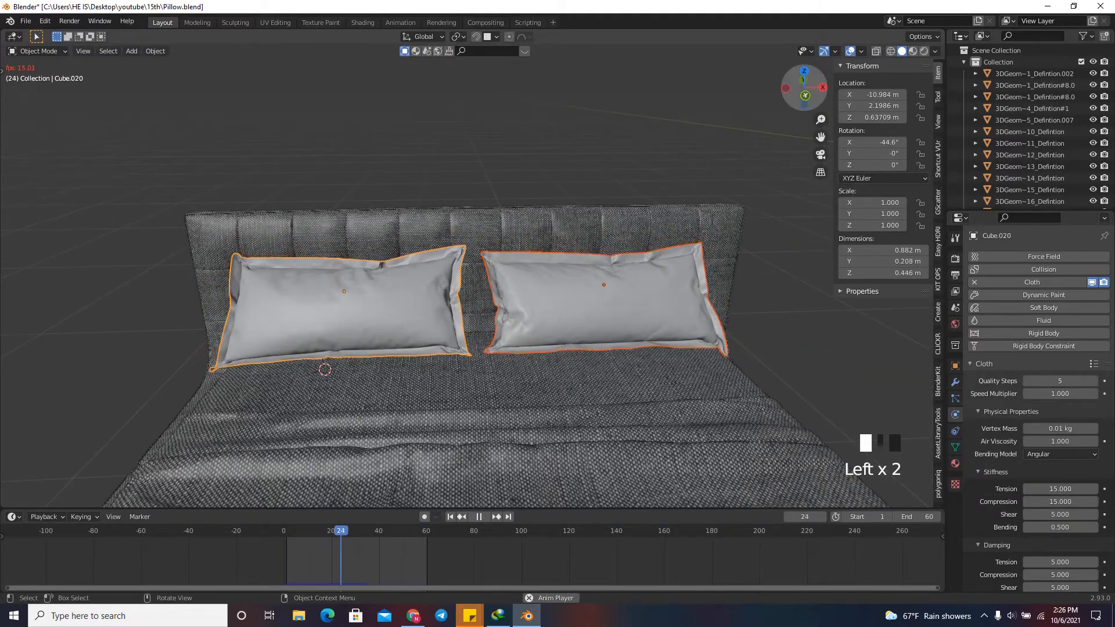
pyautogui.moveTo(804, 88)
pyautogui.mouseDown()
pyautogui.moveTo(748, 85)
pyautogui.moveTo(819, 91)
pyautogui.moveTo(803, 89)
pyautogui.mouseUp()
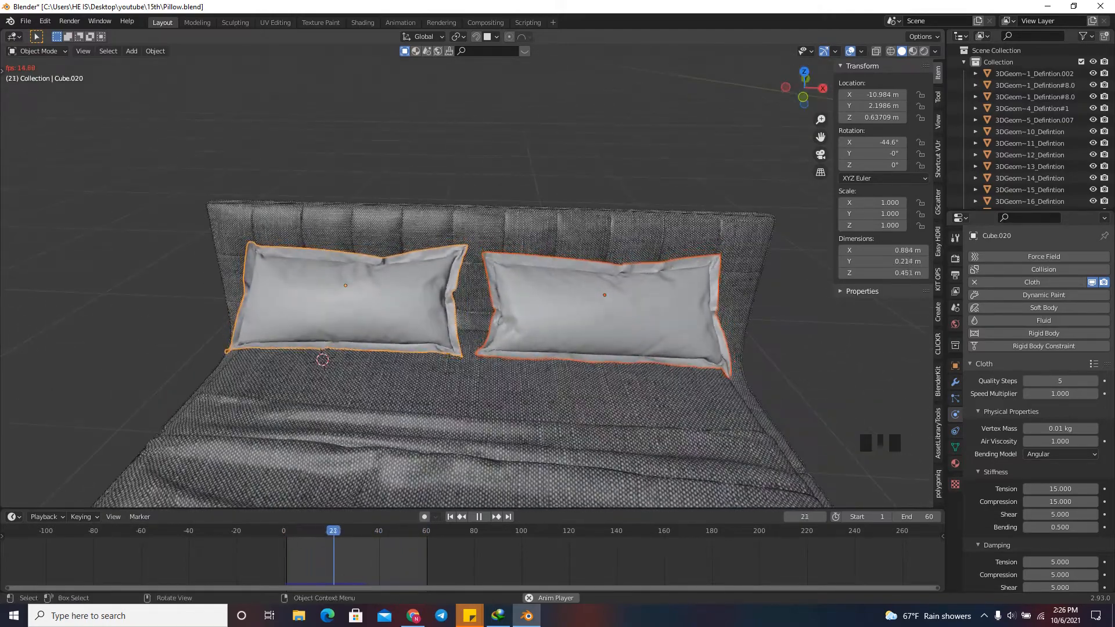
pyautogui.press('space')
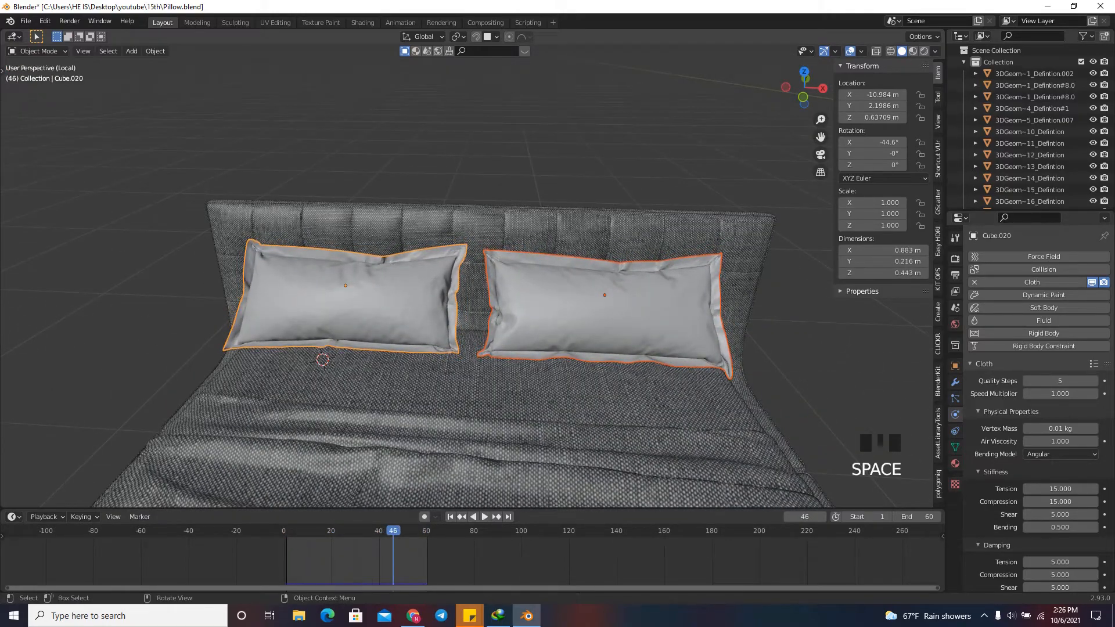
# Rewind the cloth simulation and stop it at frame 29 to keep that pillow shape.
pyautogui.moveTo(803, 88); pyautogui.dragTo(864, 75)
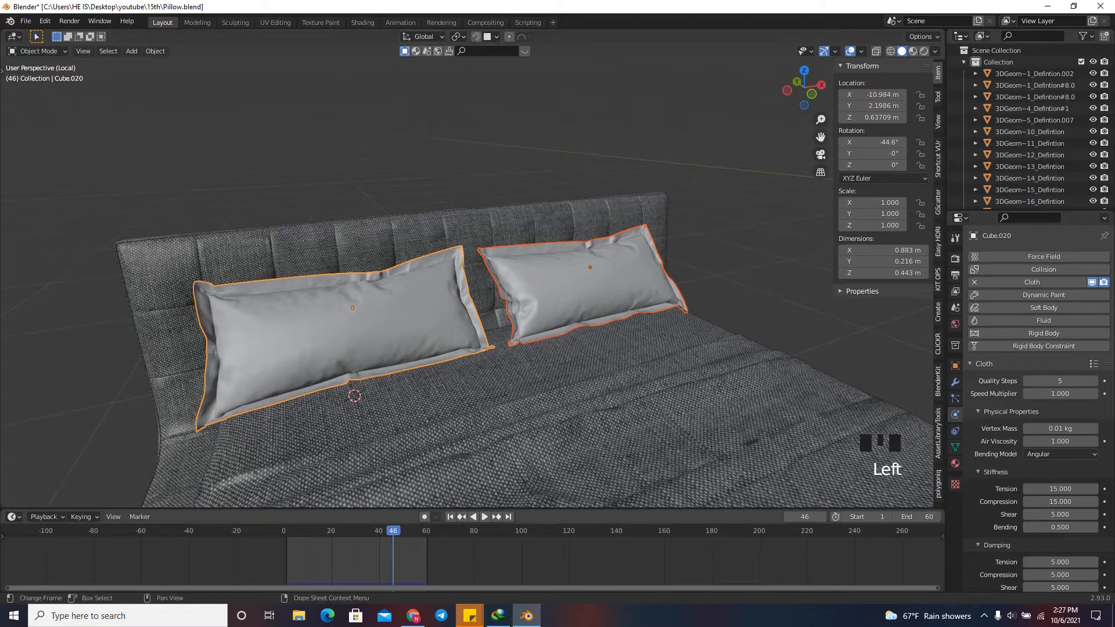
pyautogui.moveTo(393, 531); pyautogui.dragTo(341, 531)
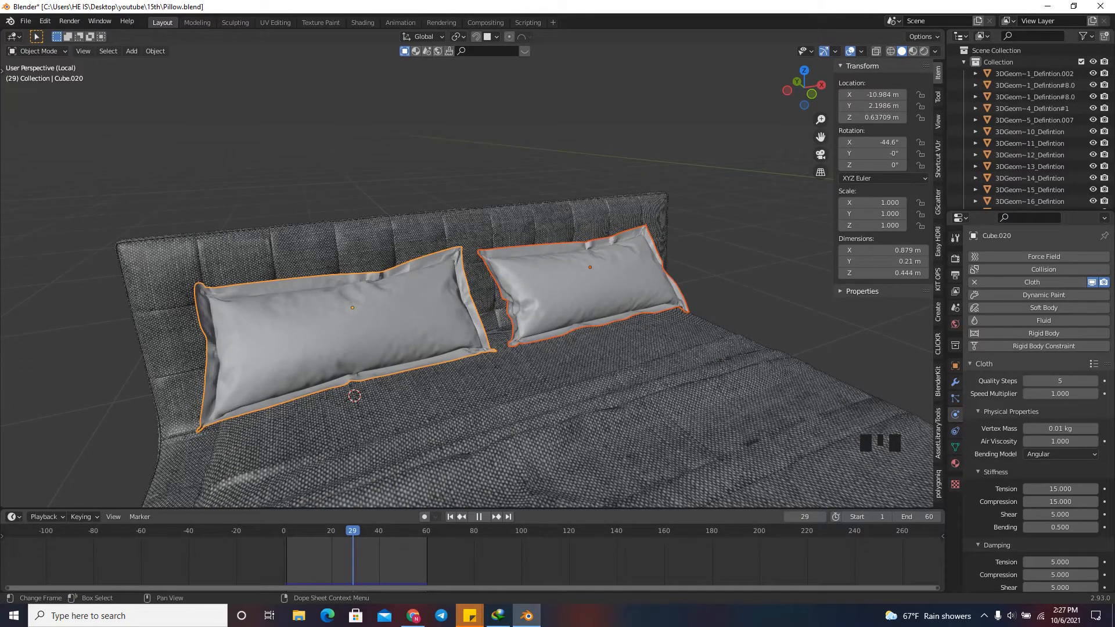
pyautogui.press('space')
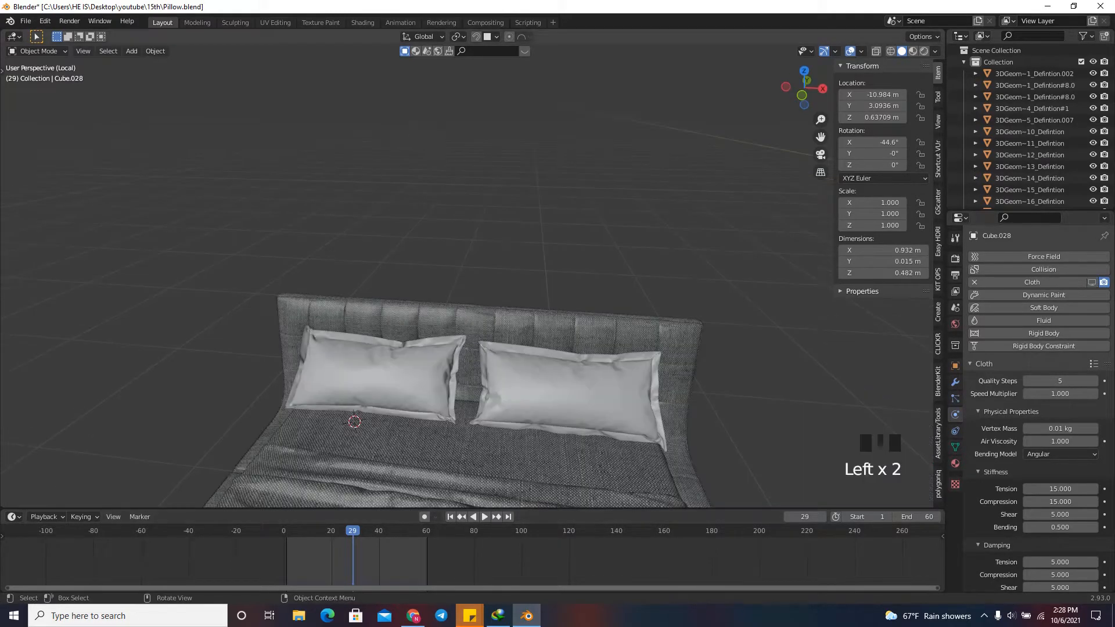
# Apply the first Subdivision modifier and the Cloth modifier on the left pillow.
pyautogui.click(377, 378)
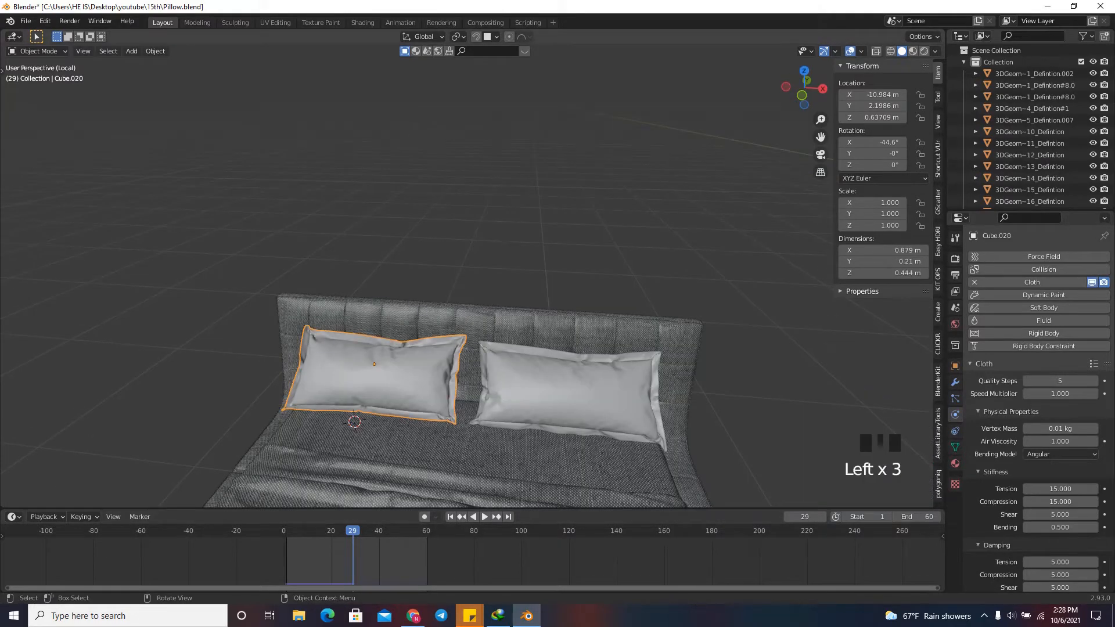
pyautogui.click(955, 382)
pyautogui.click(1077, 276)
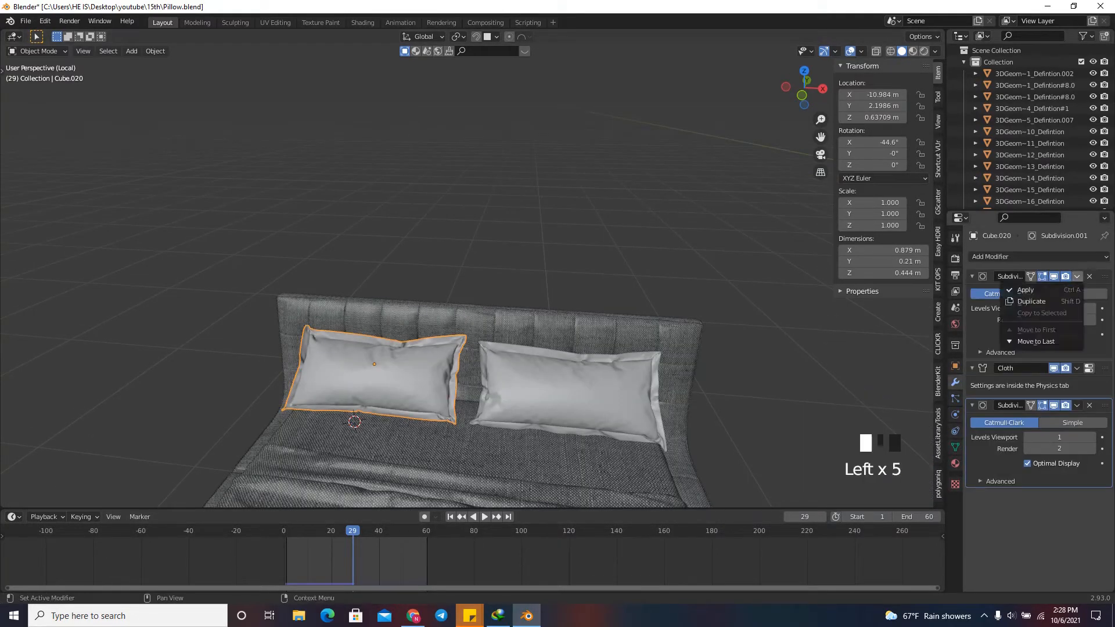
pyautogui.click(1018, 290)
pyautogui.click(1077, 277)
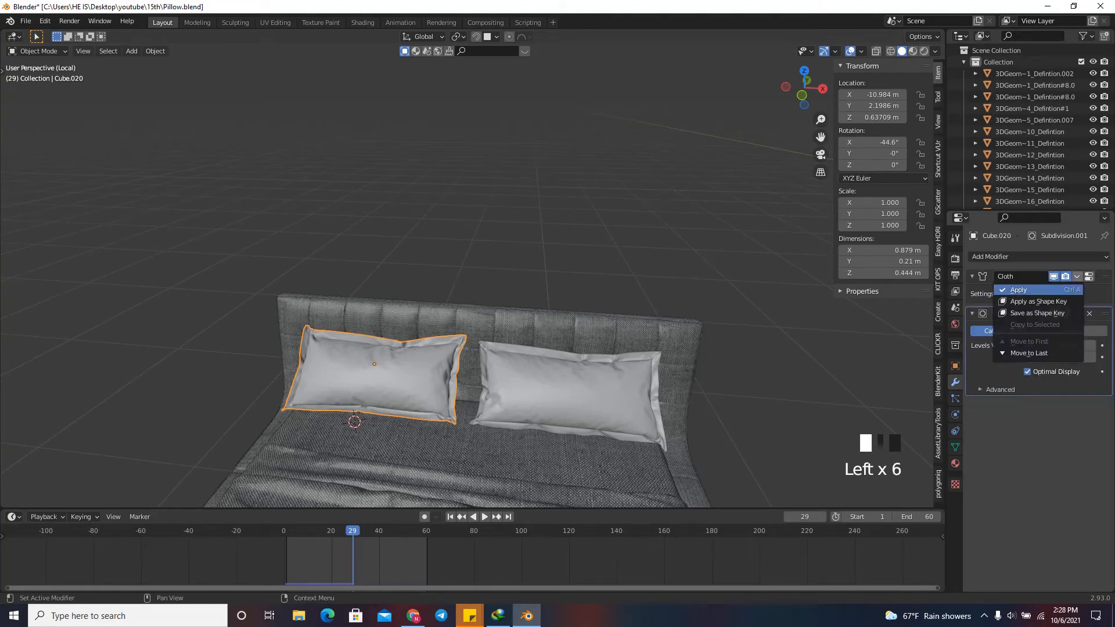
pyautogui.click(1018, 290)
# Apply the first Subdivision modifier and the Cloth modifier on the right pillow.
pyautogui.click(592, 389)
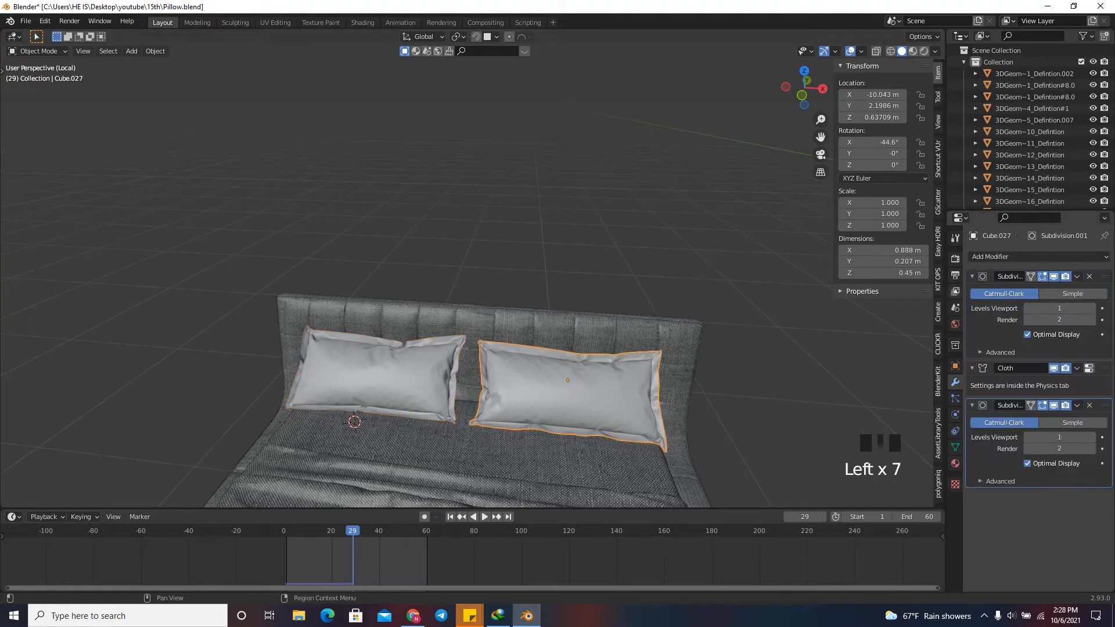
pyautogui.click(1077, 276)
pyautogui.click(1027, 289)
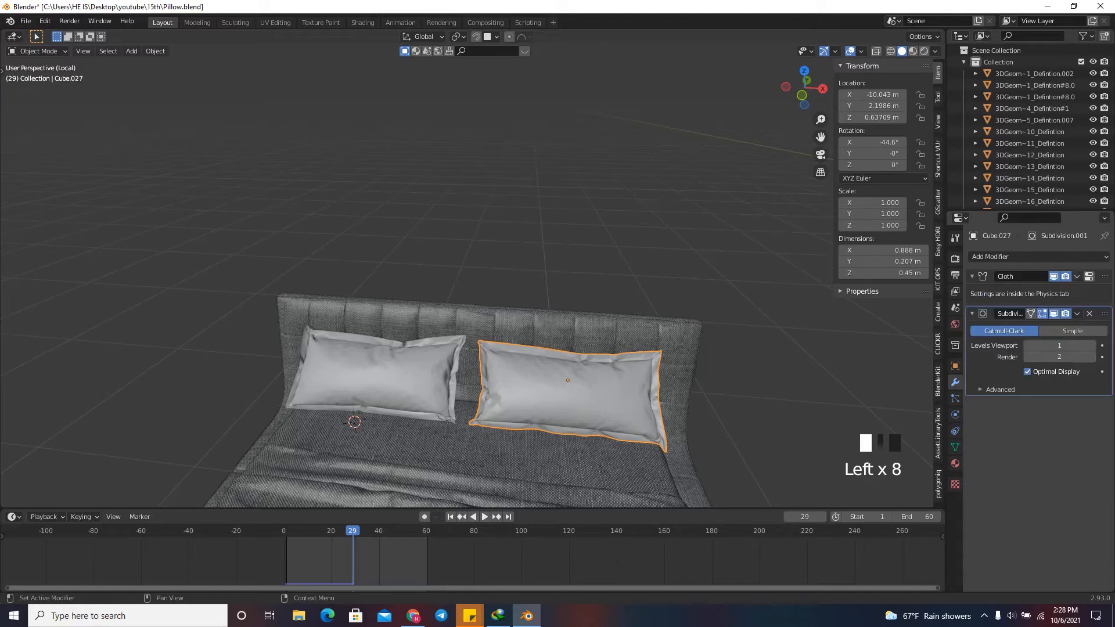
pyautogui.click(1077, 277)
pyautogui.click(1028, 290)
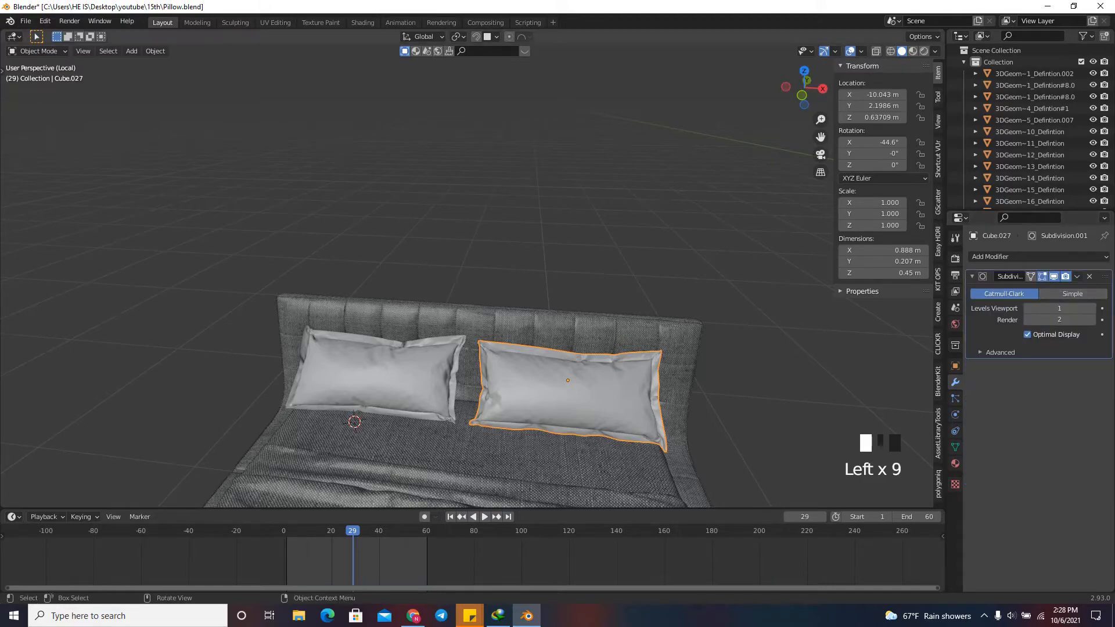
# Select the left pillow, examine its mesh up close and give it smooth shading.
pyautogui.scroll(7, 441, 275)
pyautogui.click(284, 216)
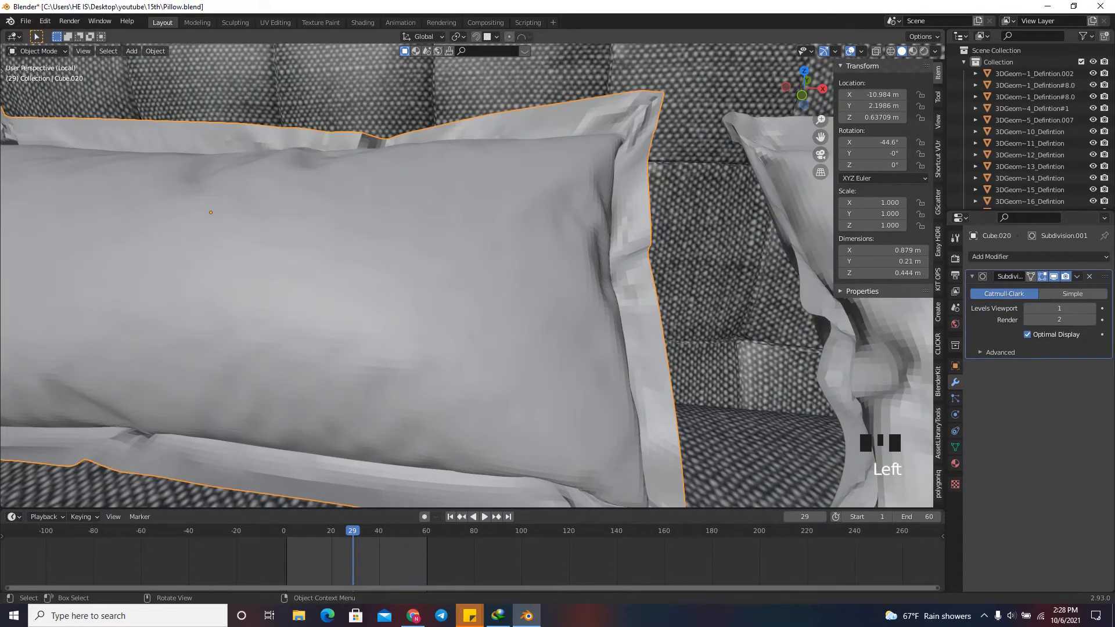
pyautogui.press('KP_Decimal')
pyautogui.scroll(3, 298, 238)
pyautogui.scroll(-2, 366, 299)
pyautogui.scroll(2, 466, 276)
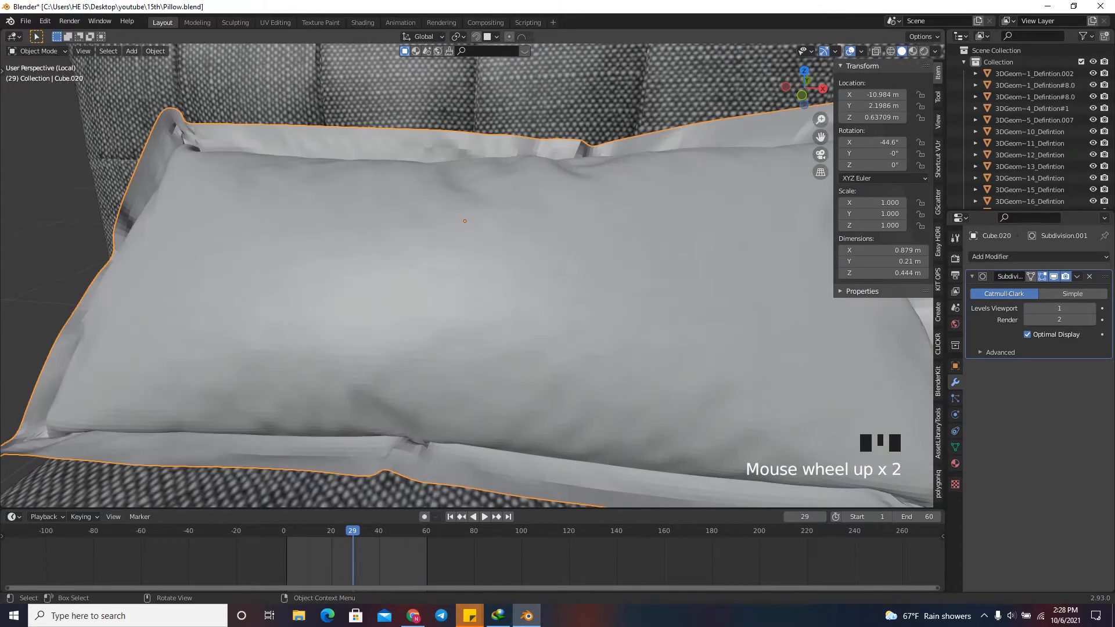
pyautogui.press('Tab')
pyautogui.press('Tab')
pyautogui.press('Tab')
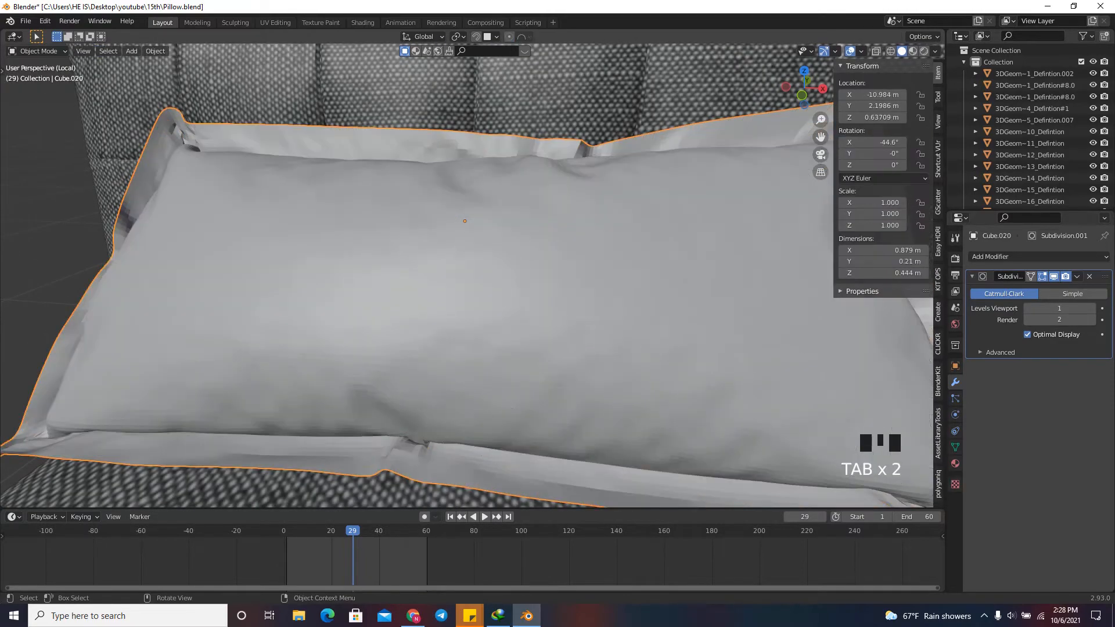
pyautogui.scroll(-2, 465, 276)
pyautogui.press('Tab')
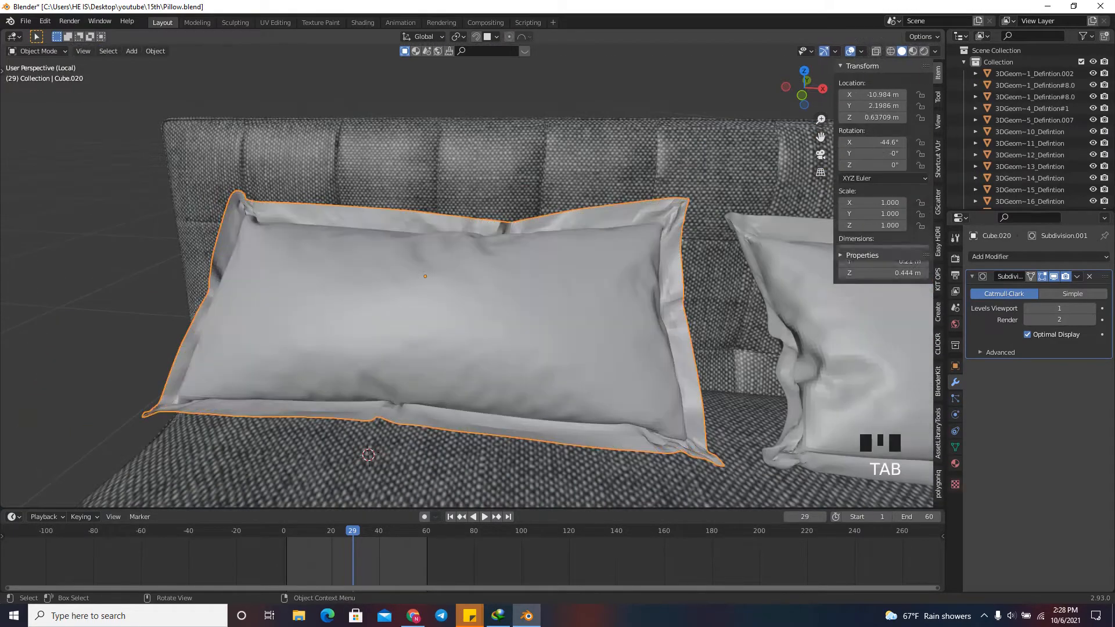
pyautogui.rightClick(314, 292)
pyautogui.click(313, 292)
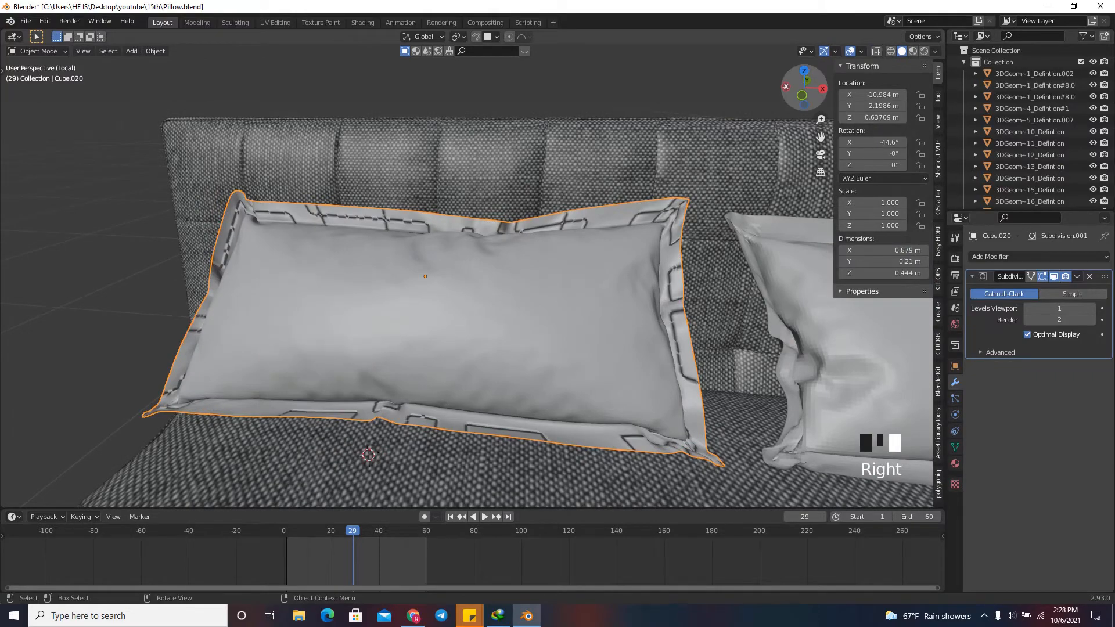
# Add a Solidify modifier to the left pillow and place it above the Subdivision modifier.
pyautogui.moveTo(804, 88); pyautogui.dragTo(938, 95)
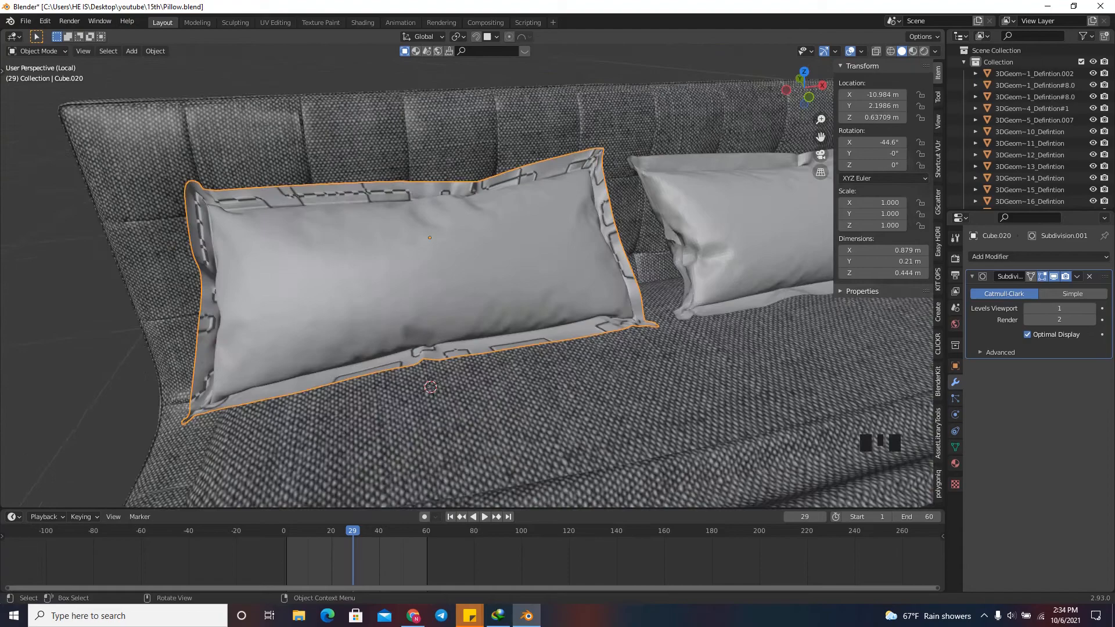
pyautogui.scroll(-1, 465, 278)
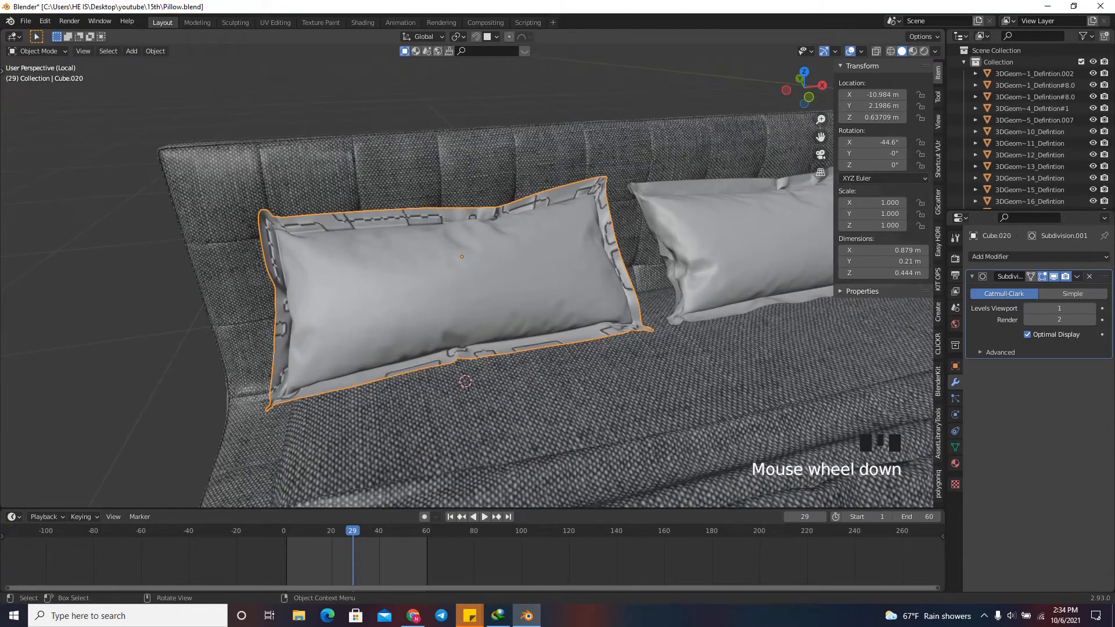
pyautogui.scroll(1, 464, 278)
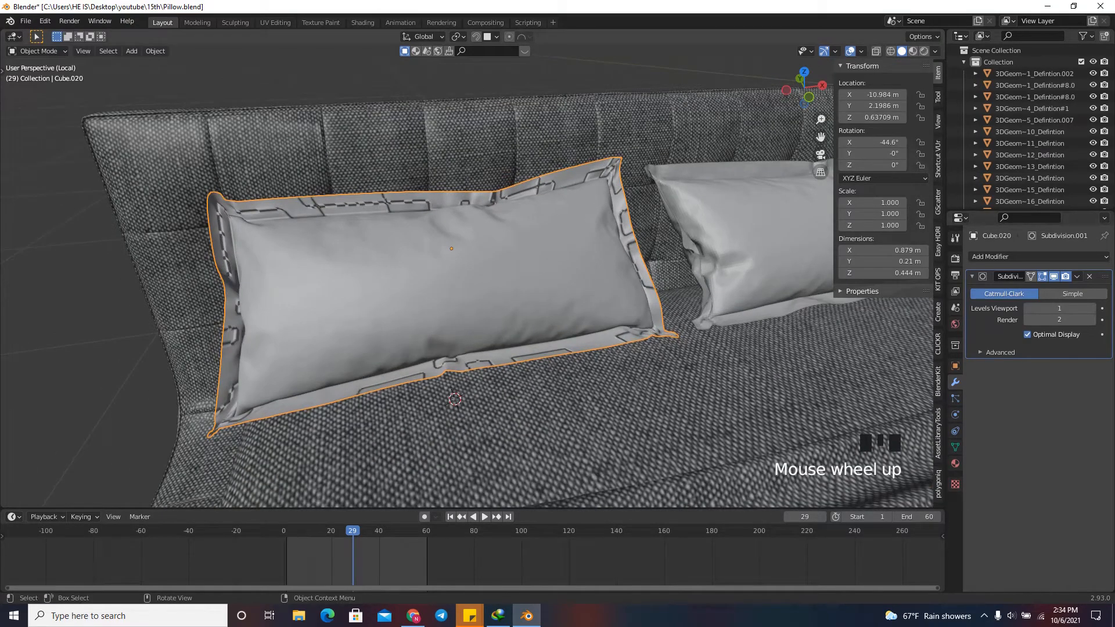
pyautogui.moveTo(804, 88)
pyautogui.mouseDown()
pyautogui.moveTo(825, 99)
pyautogui.moveTo(816, 93)
pyautogui.mouseUp()
pyautogui.scroll(3, 815, 93)
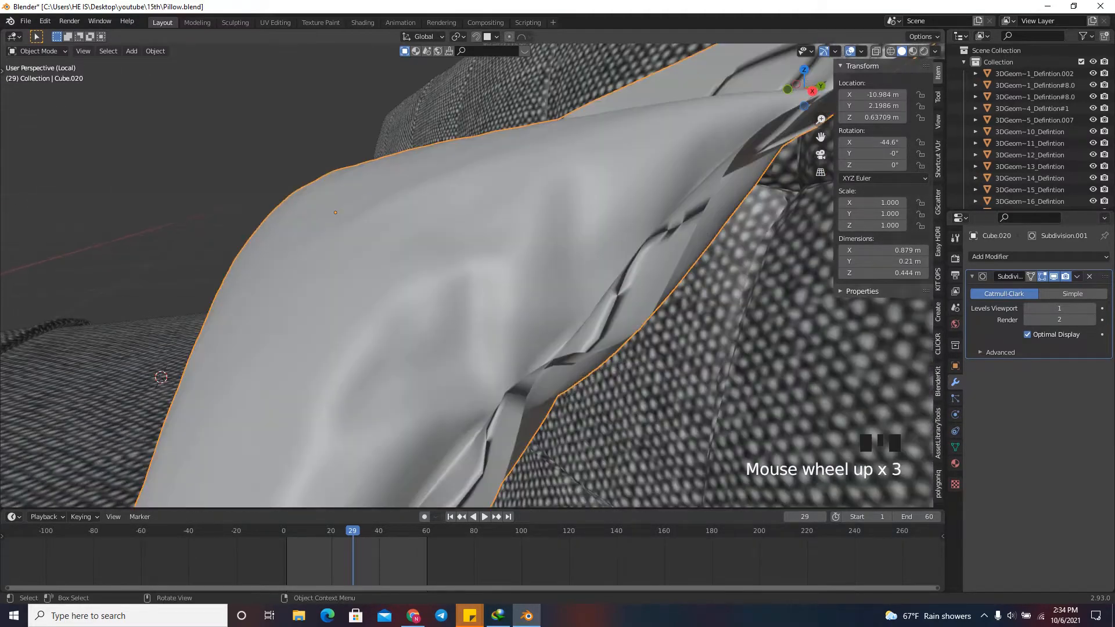
pyautogui.scroll(-3, 813, 93)
pyautogui.moveTo(804, 87); pyautogui.dragTo(824, 95)
pyautogui.click(1040, 256)
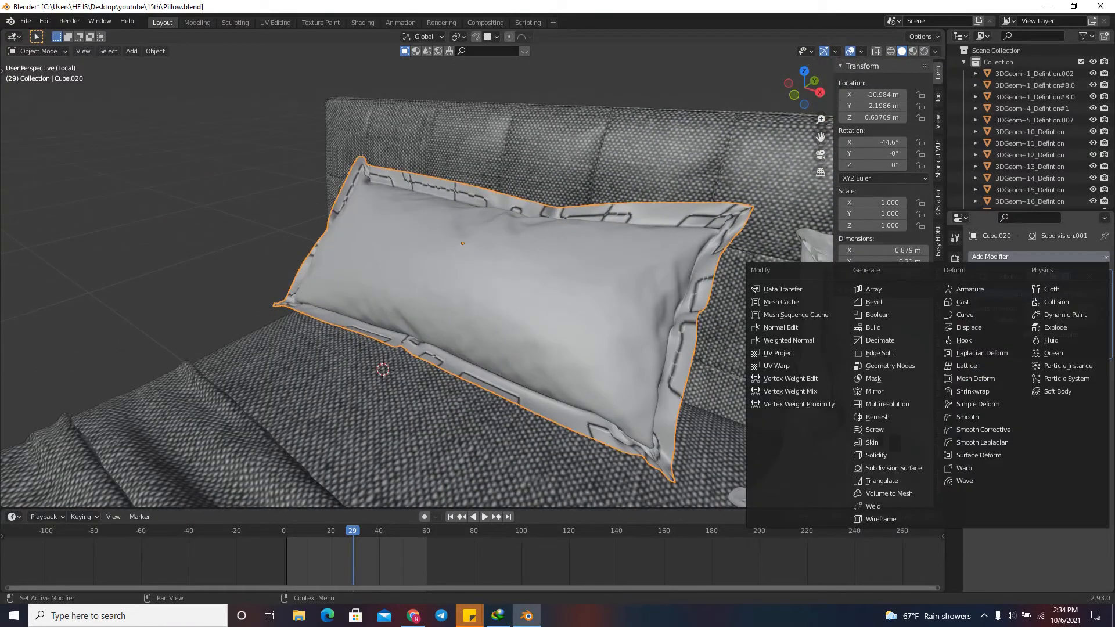
pyautogui.click(883, 455)
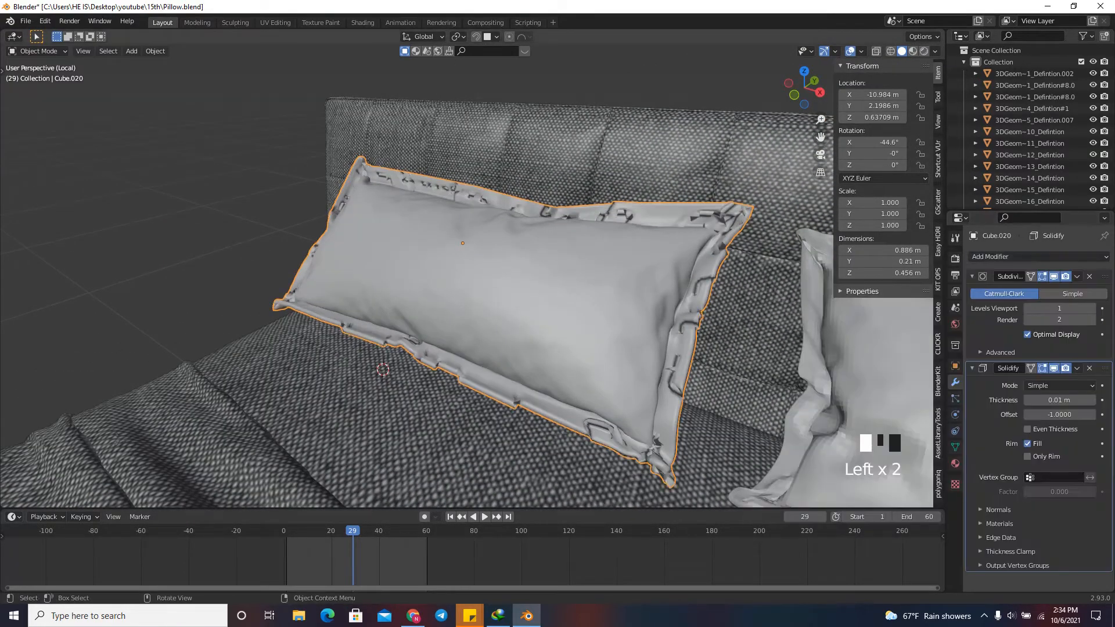
pyautogui.moveTo(1105, 368); pyautogui.dragTo(1104, 277)
# Set the left pillow's Solidify thickness to 0.002 m.
pyautogui.moveTo(809, 88); pyautogui.dragTo(790, 76)
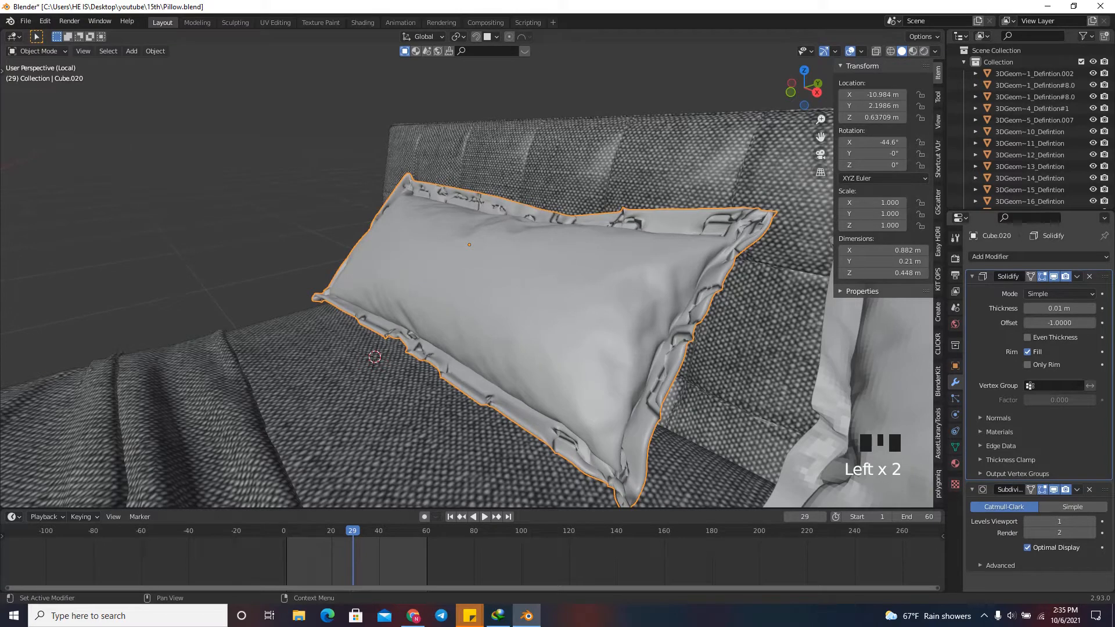
pyautogui.click(1051, 308)
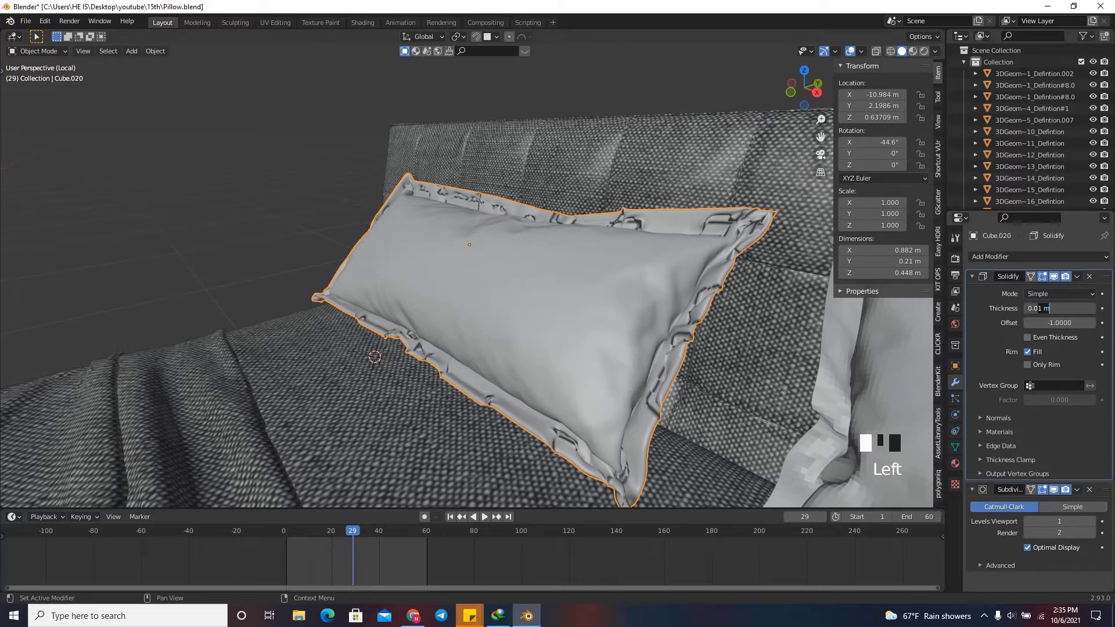
pyautogui.write('0.002')
pyautogui.press('Return')
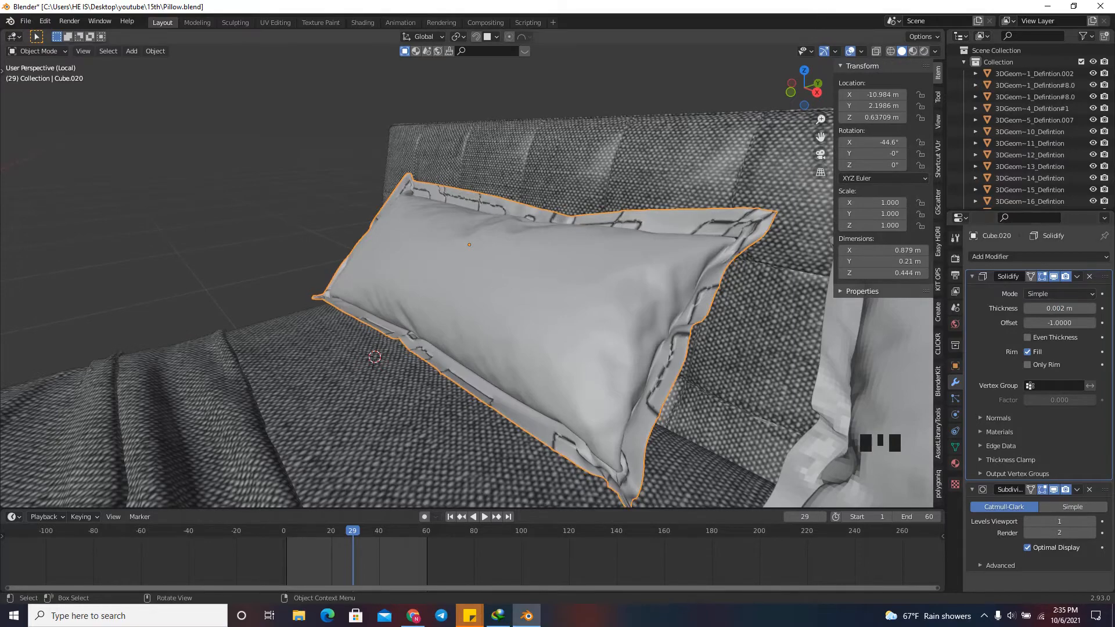
# Switch the left pillow's Solidify mode to Complex and examine the effect on its edge.
pyautogui.scroll(5, 290, 270)
pyautogui.scroll(-1, 282, 262)
pyautogui.scroll(-1, 342, 292)
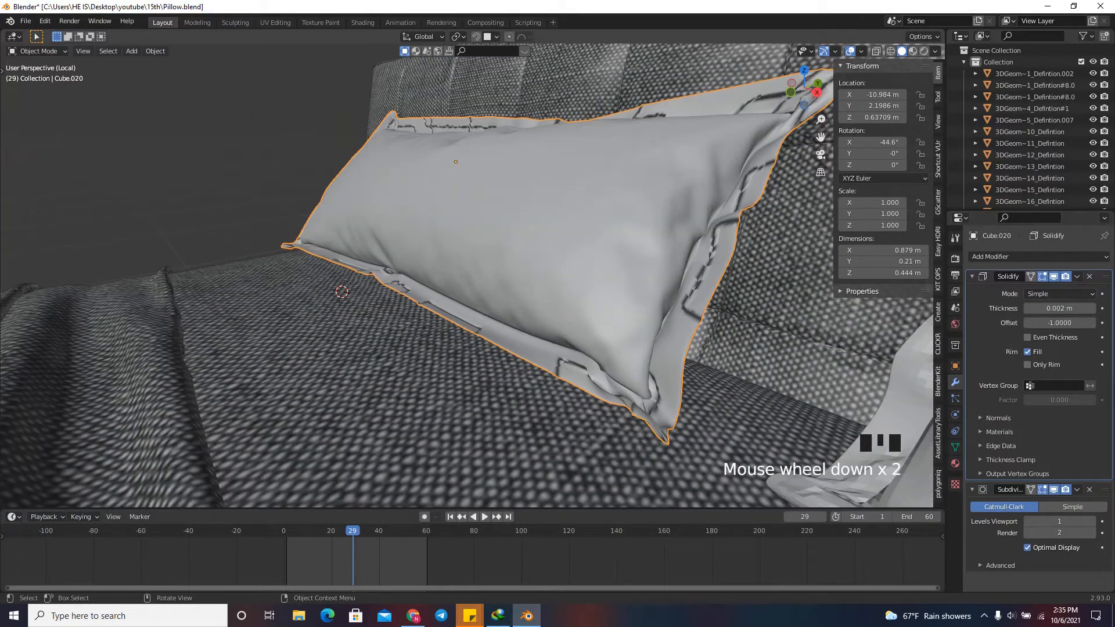
pyautogui.scroll(2, 466, 275)
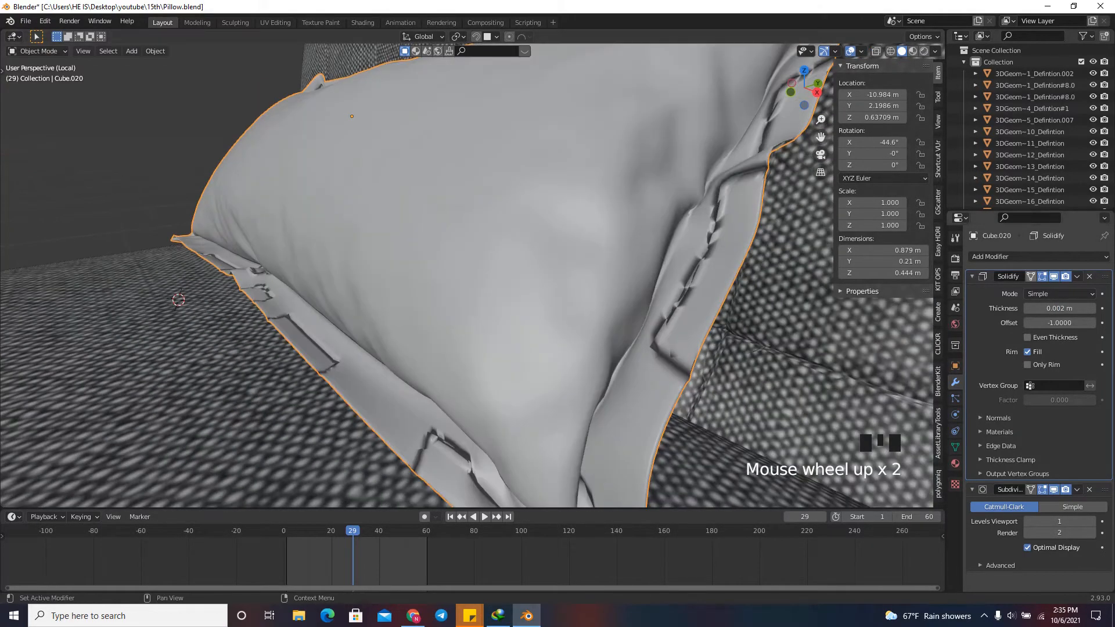
pyautogui.click(1058, 294)
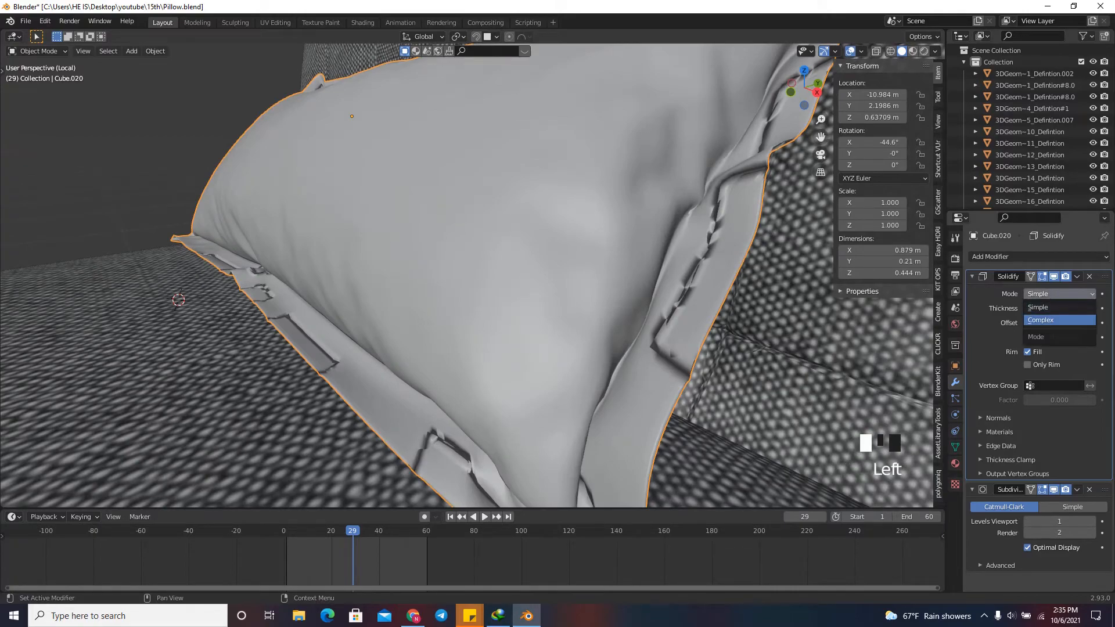
pyautogui.click(1058, 320)
pyautogui.scroll(-2, 464, 275)
pyautogui.moveTo(804, 87); pyautogui.dragTo(869, 44)
pyautogui.scroll(6, 465, 276)
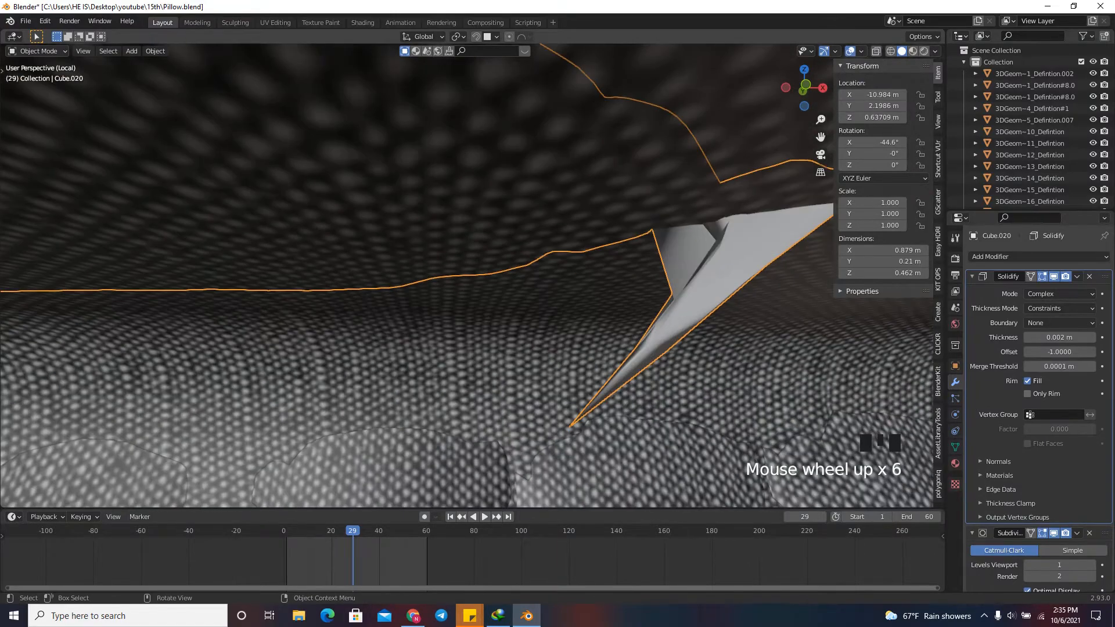
# Restrict the left pillow's Solidify modifier to the vertex group "Group" and check the pillow's vertex group list.
pyautogui.scroll(-4, 464, 275)
pyautogui.moveTo(804, 87); pyautogui.dragTo(753, 155)
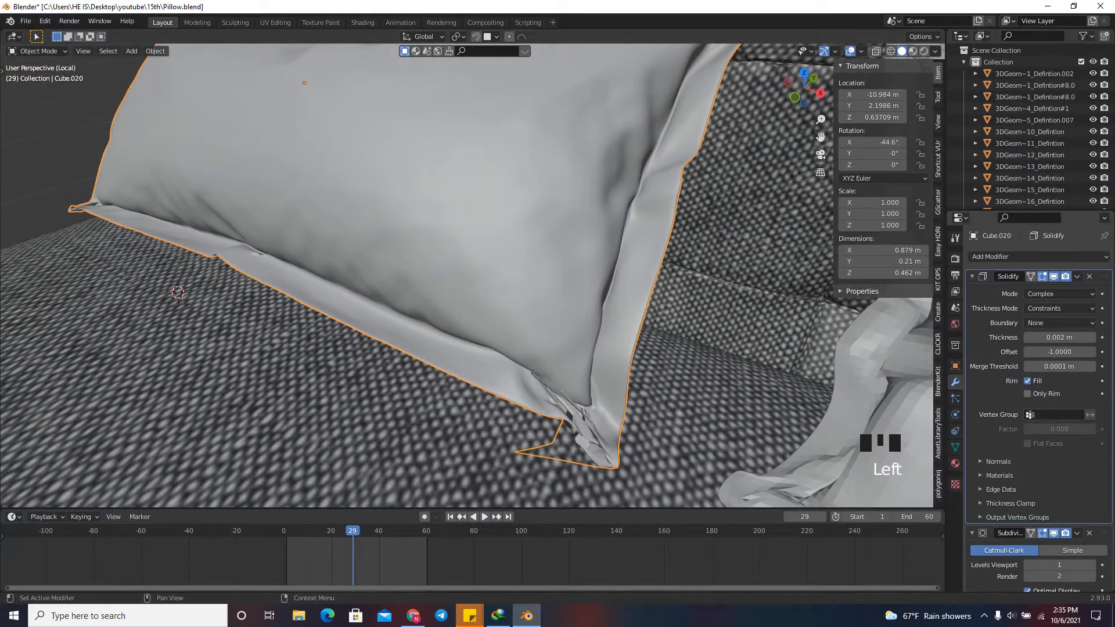
pyautogui.click(1054, 414)
pyautogui.click(1045, 432)
pyautogui.scroll(-2, 464, 276)
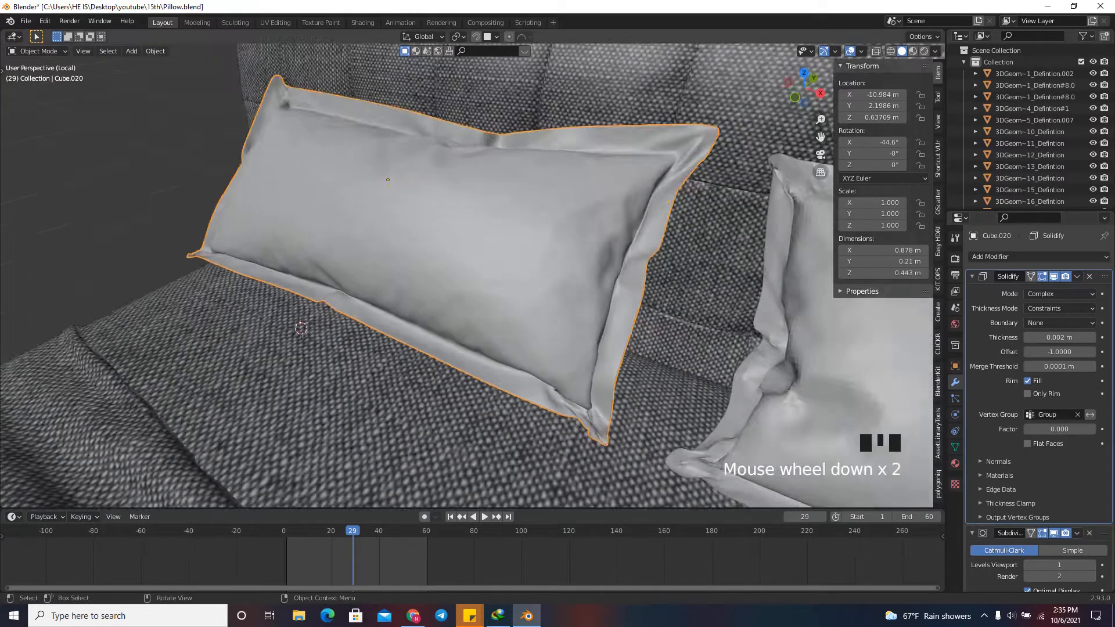
pyautogui.scroll(-1, 464, 276)
pyautogui.click(955, 447)
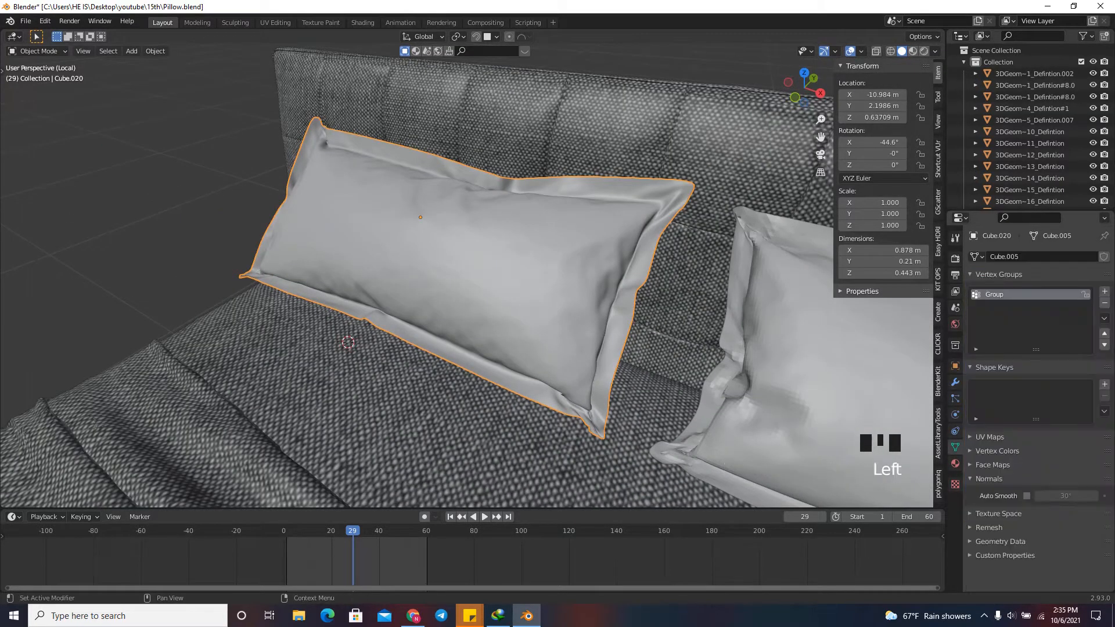
pyautogui.click(955, 381)
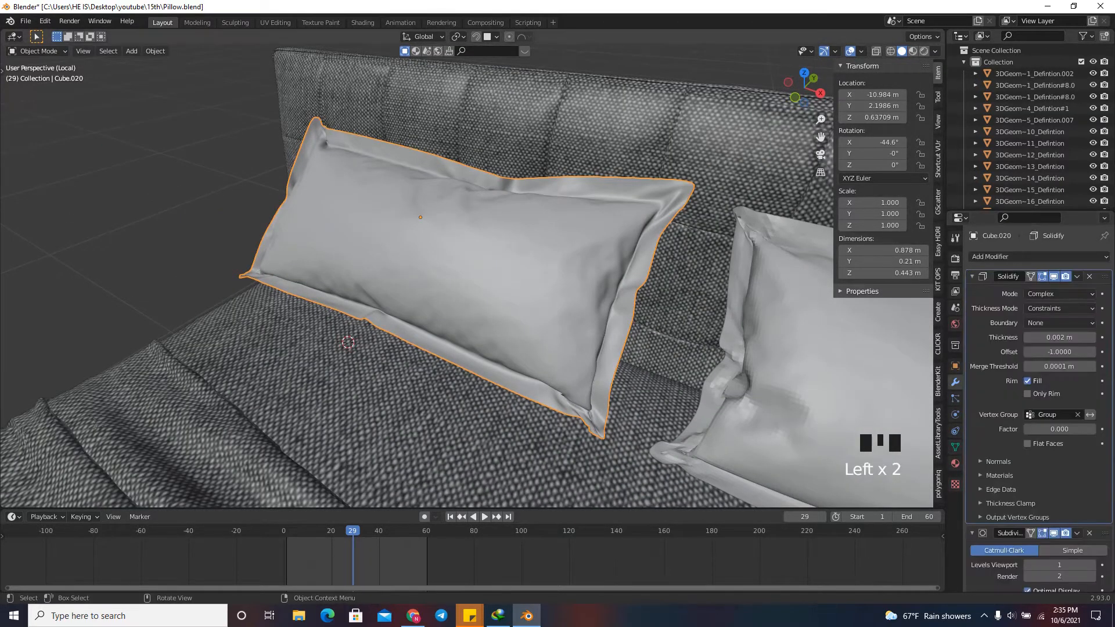
# Set the Solidify vertex group factor to 1.000 and examine the left pillow's edge thickness up close.
pyautogui.scroll(4, 406, 248)
pyautogui.scroll(-2, 406, 248)
pyautogui.scroll(-1, 464, 276)
pyautogui.moveTo(804, 89); pyautogui.dragTo(764, 62)
pyautogui.scroll(4, 464, 276)
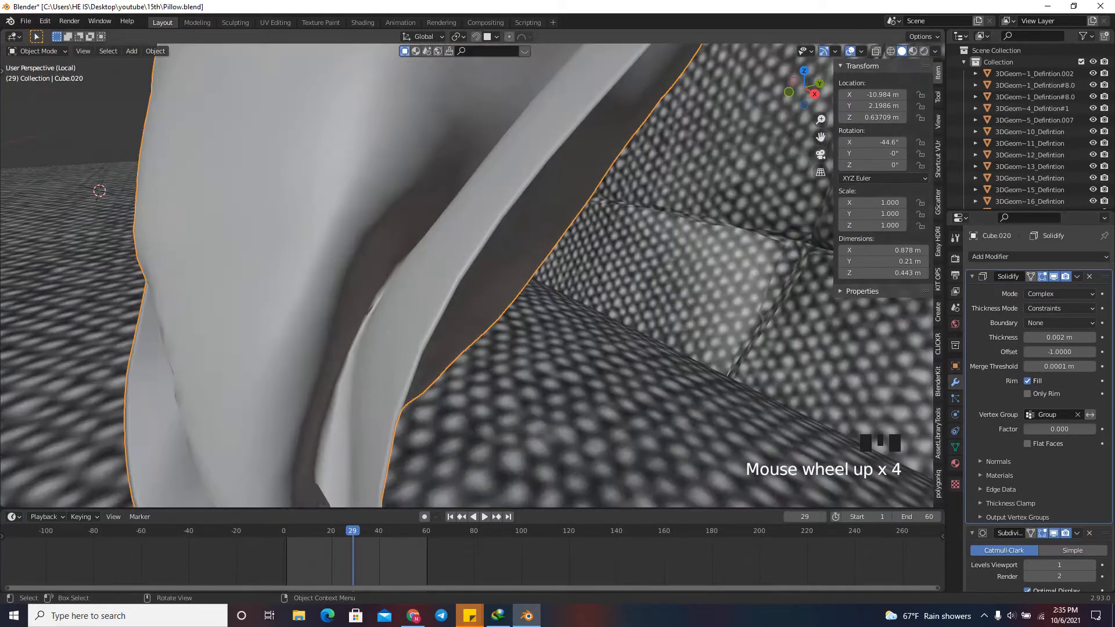
pyautogui.scroll(-2, 464, 275)
pyautogui.scroll(1, 464, 276)
pyautogui.moveTo(1052, 430); pyautogui.dragTo(1103, 429)
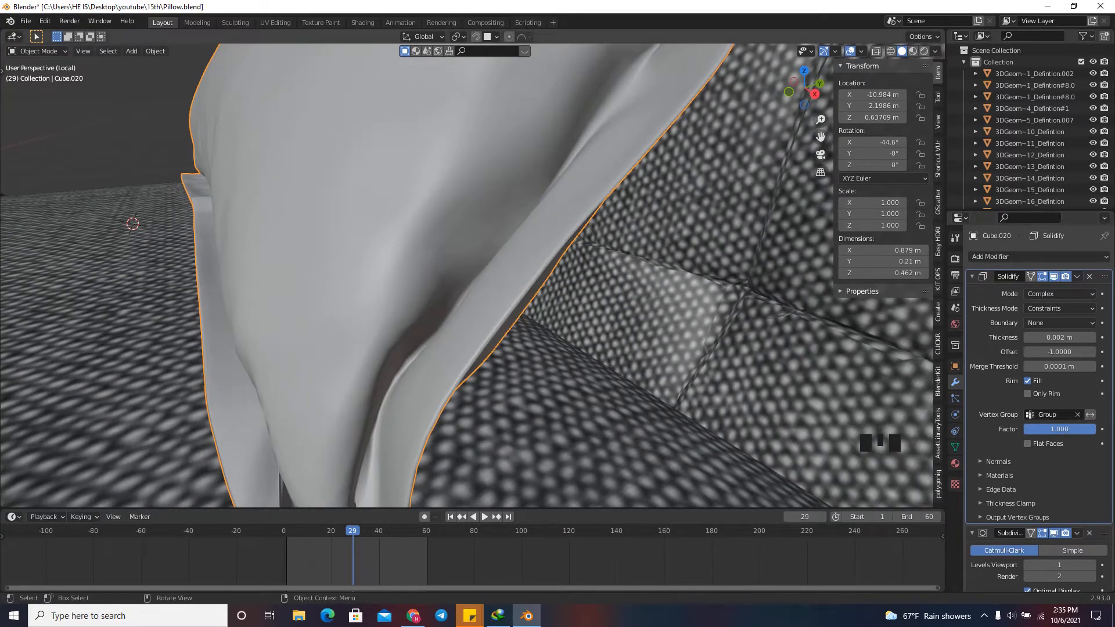
pyautogui.scroll(-3, 464, 276)
pyautogui.scroll(5, 464, 275)
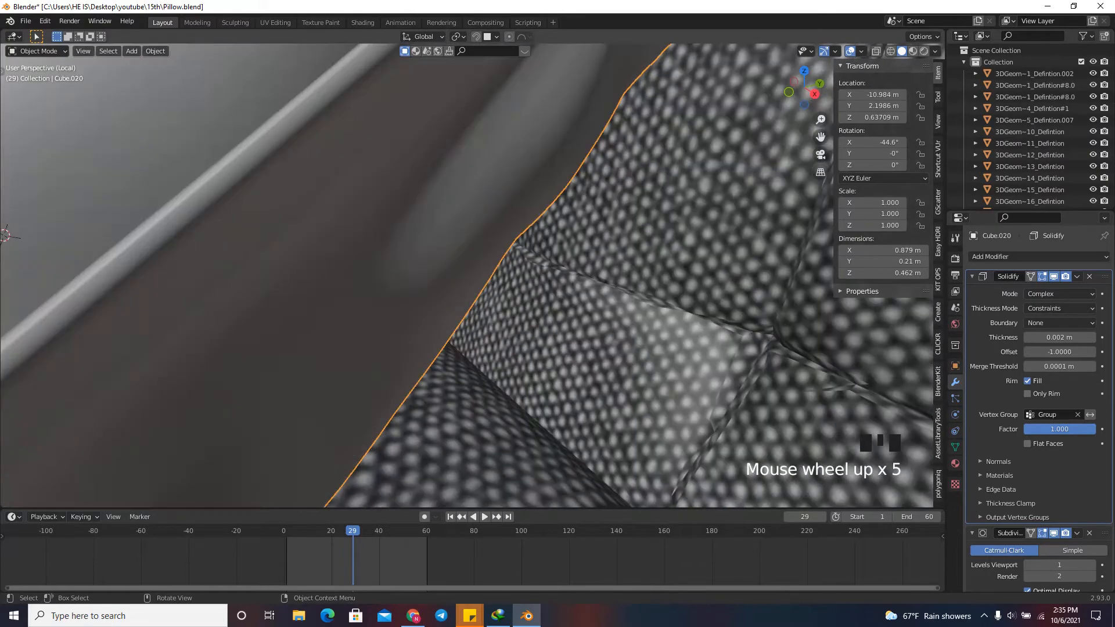
pyautogui.scroll(-1, 465, 276)
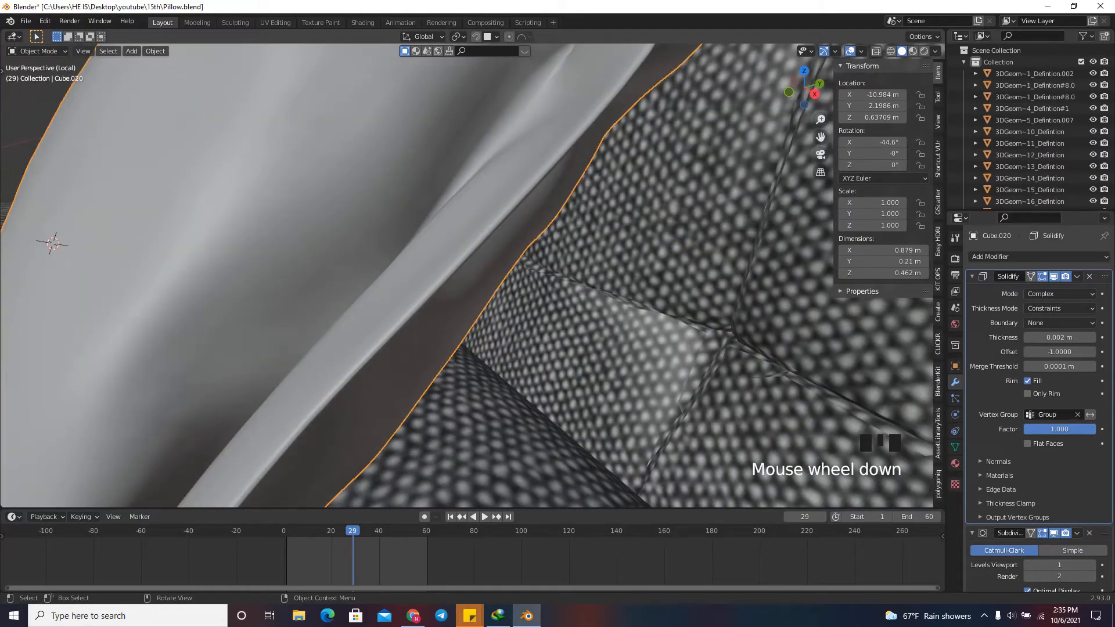
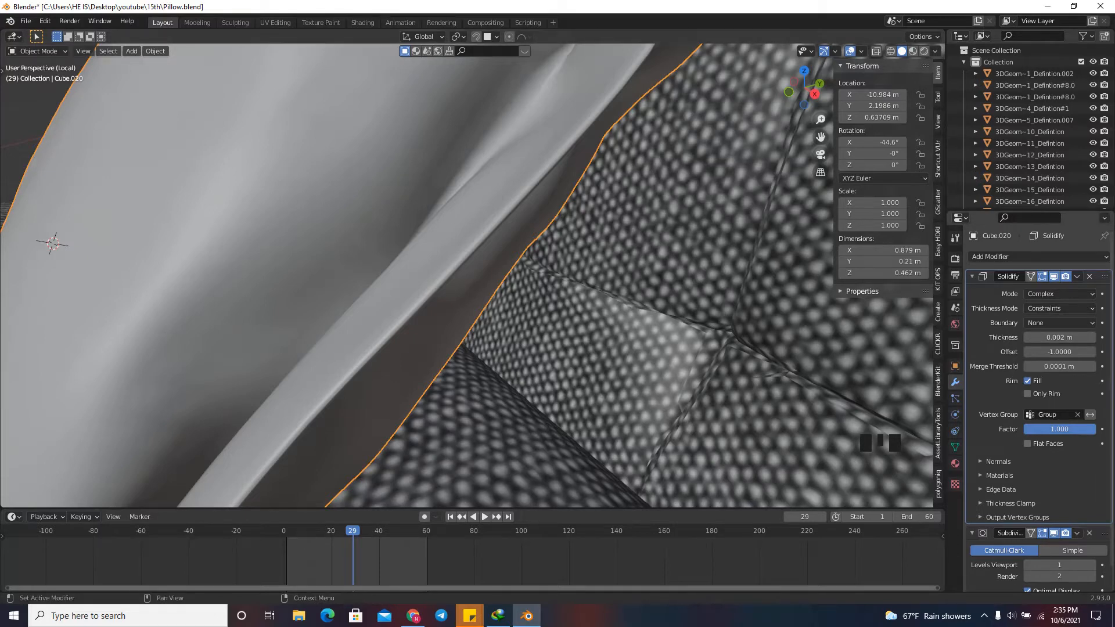
# Set the left pillow's Solidify vertex group factor to 0.000 and its thickness to 0.005 m, checking the edge.
pyautogui.moveTo(1074, 429); pyautogui.dragTo(1000, 429)
pyautogui.scroll(-1, 464, 276)
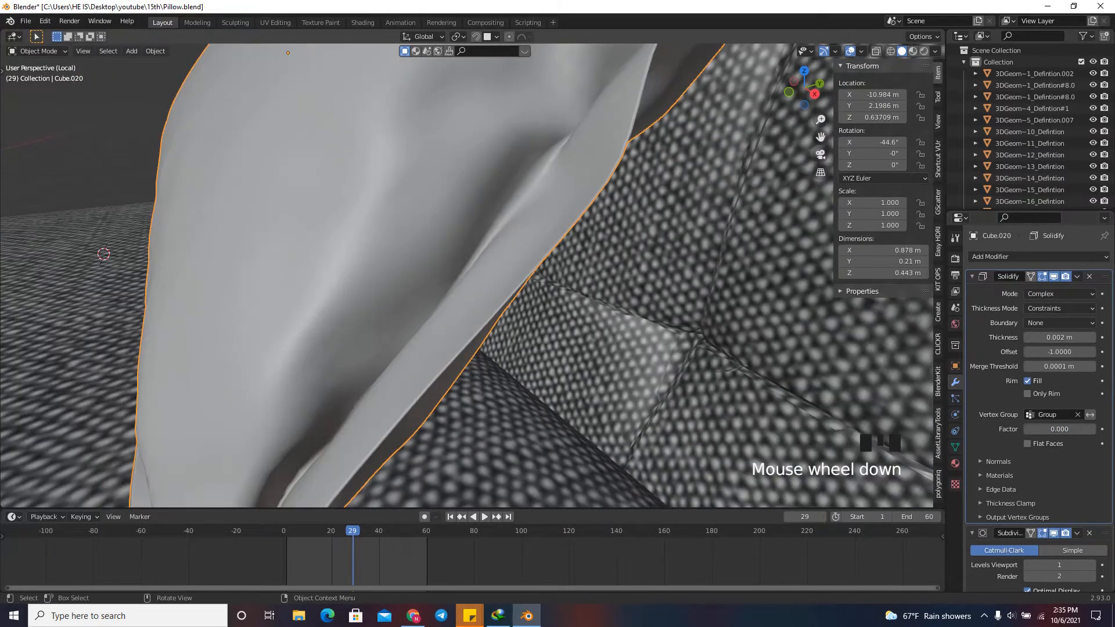
pyautogui.click(1059, 337)
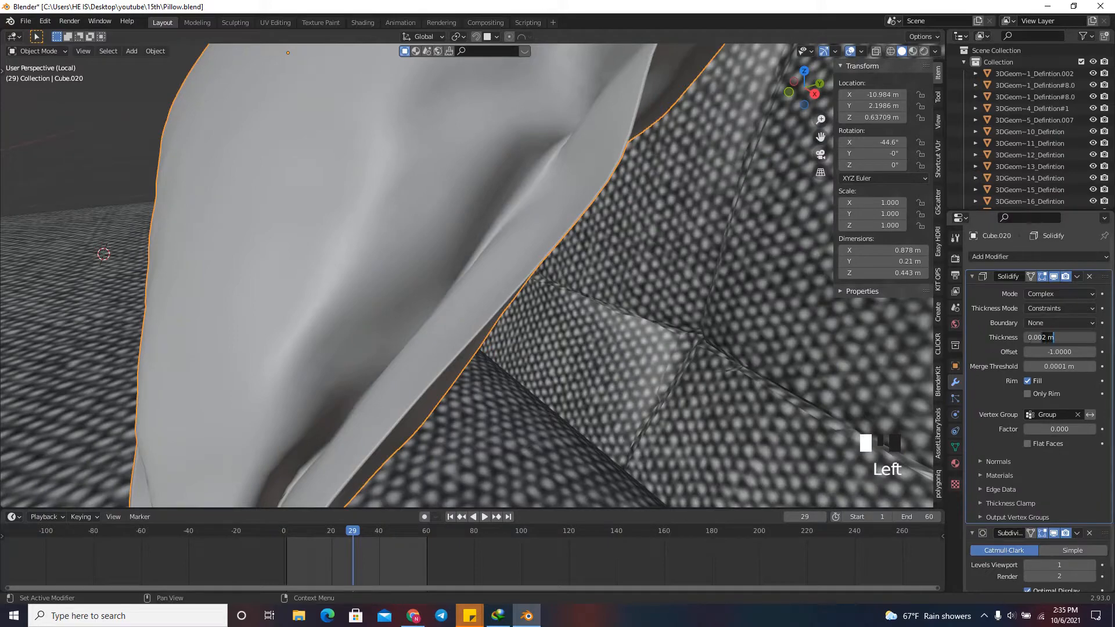
pyautogui.write('5')
pyautogui.press('Return')
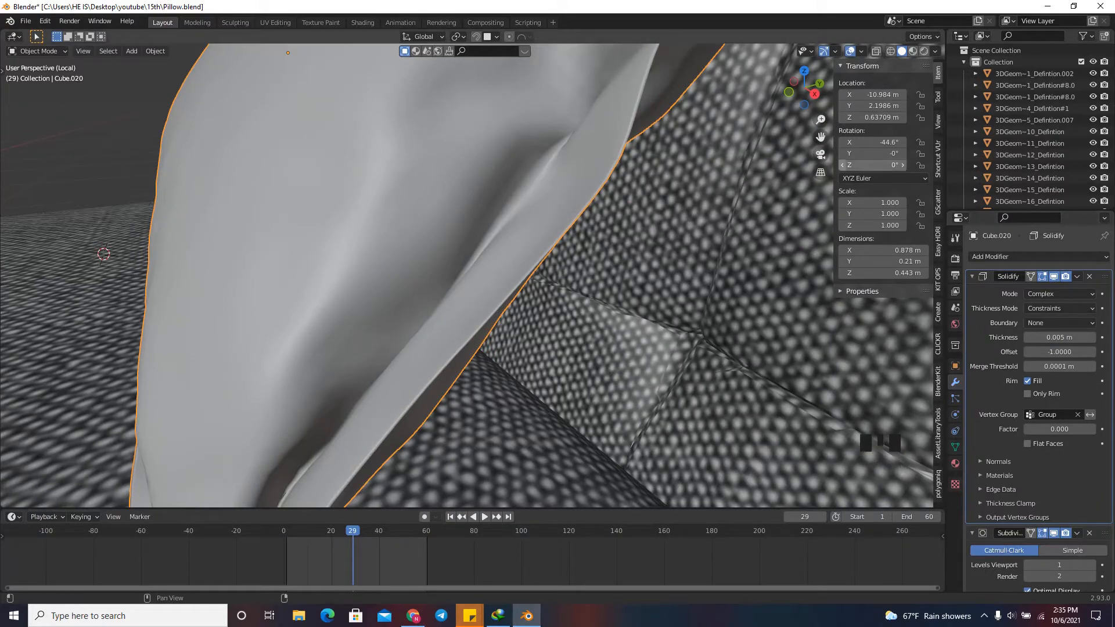
pyautogui.scroll(-6, 464, 276)
pyautogui.scroll(3, 464, 276)
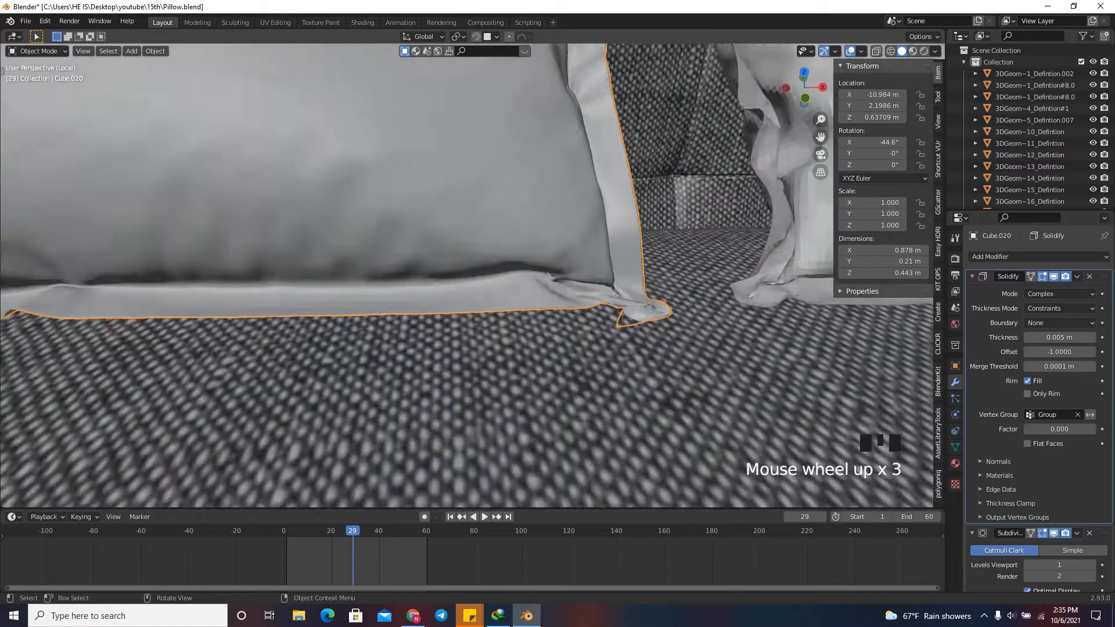
pyautogui.scroll(-5, 464, 275)
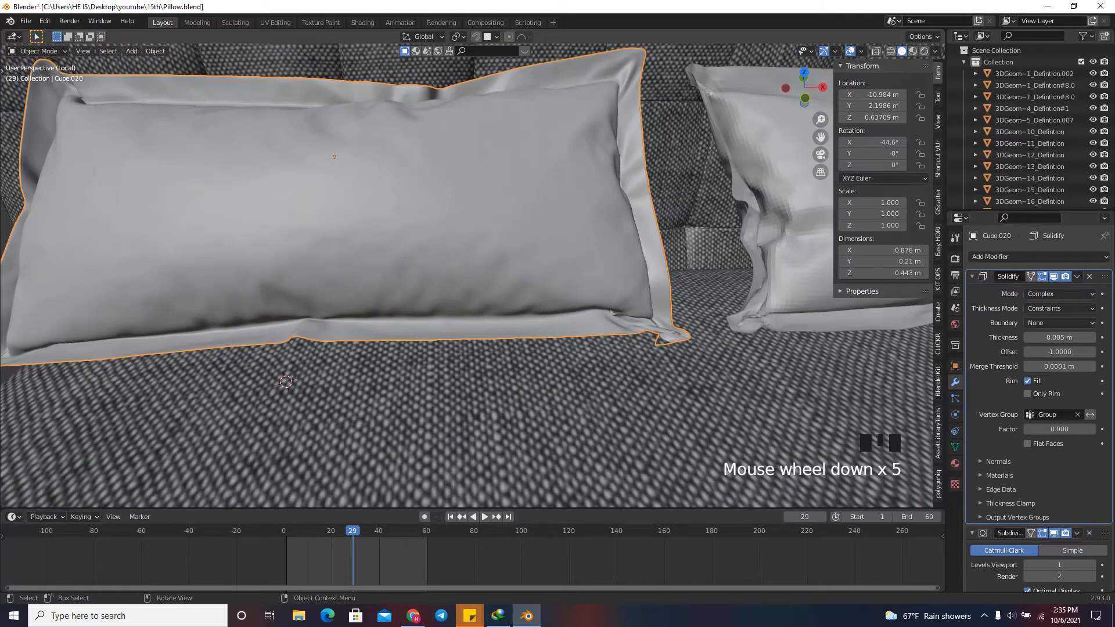
# Copy the left pillow's modifiers to the right pillow.
pyautogui.moveTo(804, 87); pyautogui.dragTo(775, 89)
pyautogui.scroll(-5, 464, 275)
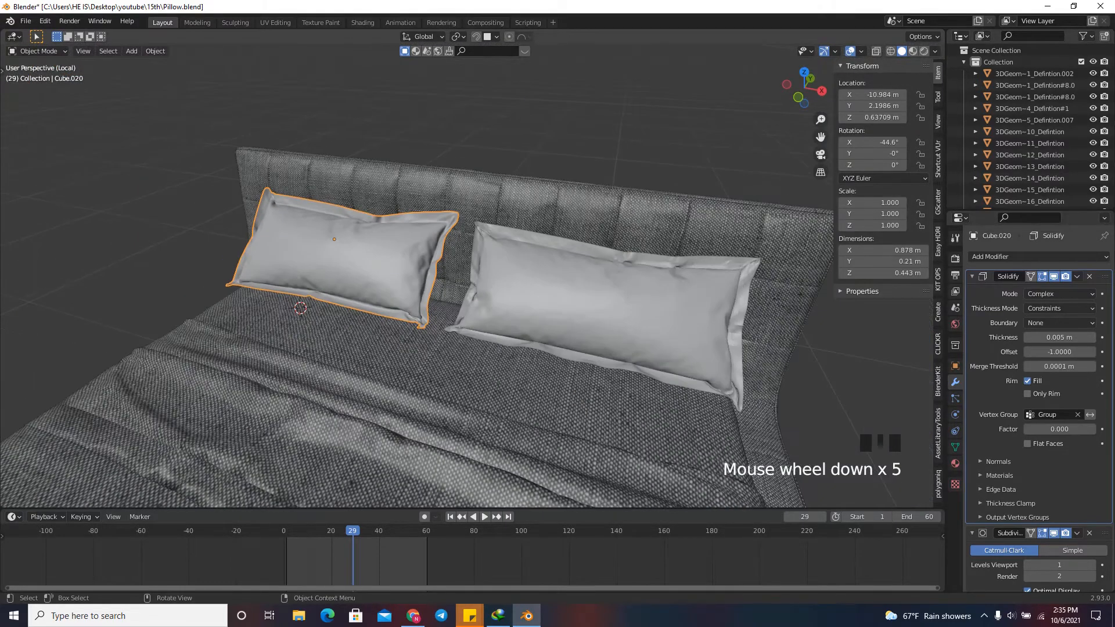
pyautogui.click(598, 310)
pyautogui.keyDown('shift'); pyautogui.click(343, 255); pyautogui.keyUp('shift')
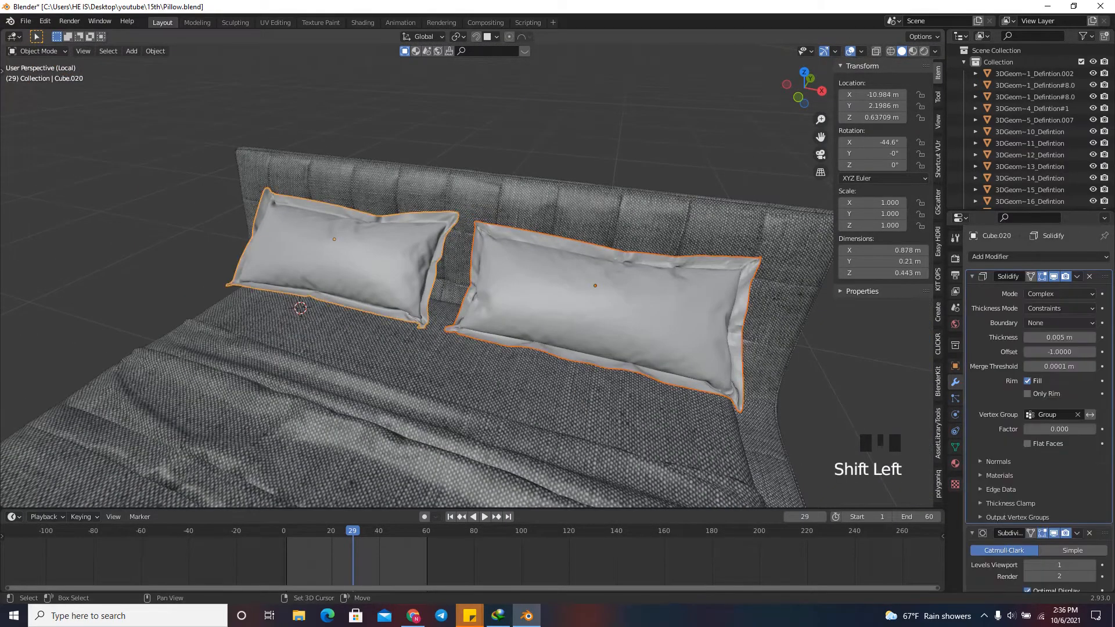
pyautogui.scroll(2, 464, 275)
pyautogui.hotkey('ctrl', 'l')
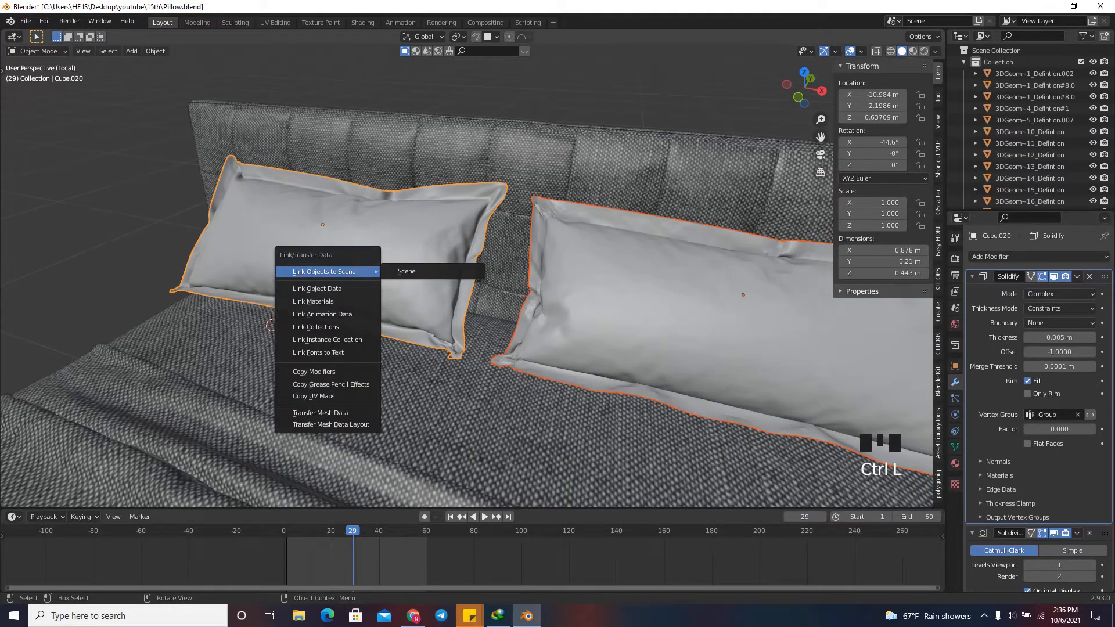
pyautogui.click(313, 371)
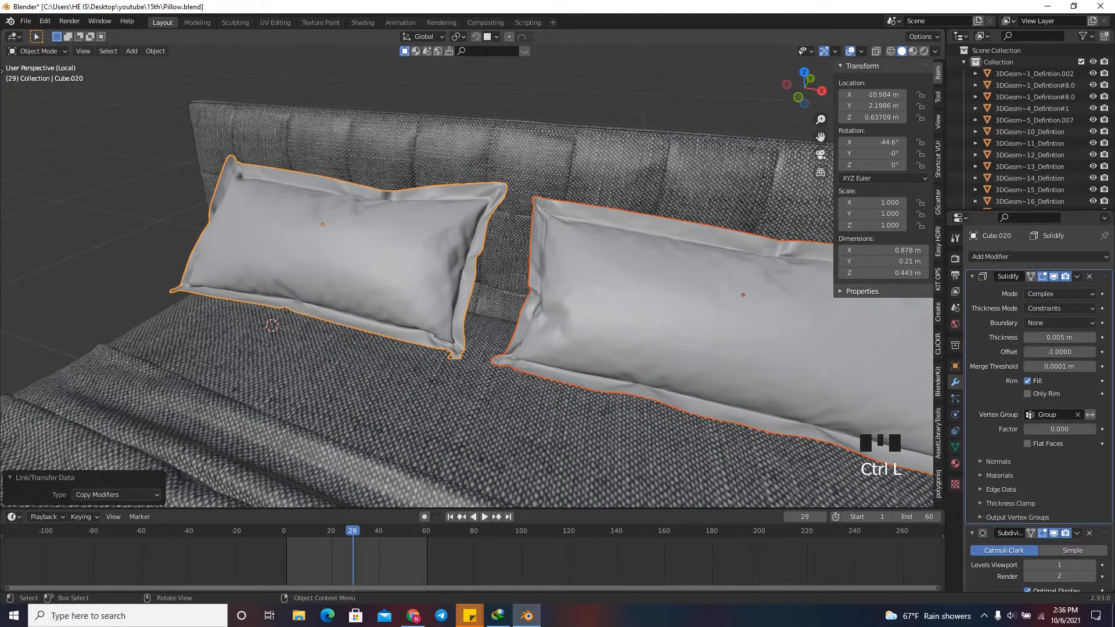
# Examine the right pillow's edges up close and both pillows on the bed.
pyautogui.scroll(2, 499, 331)
pyautogui.moveTo(805, 88); pyautogui.dragTo(879, 86)
pyautogui.click(638, 199)
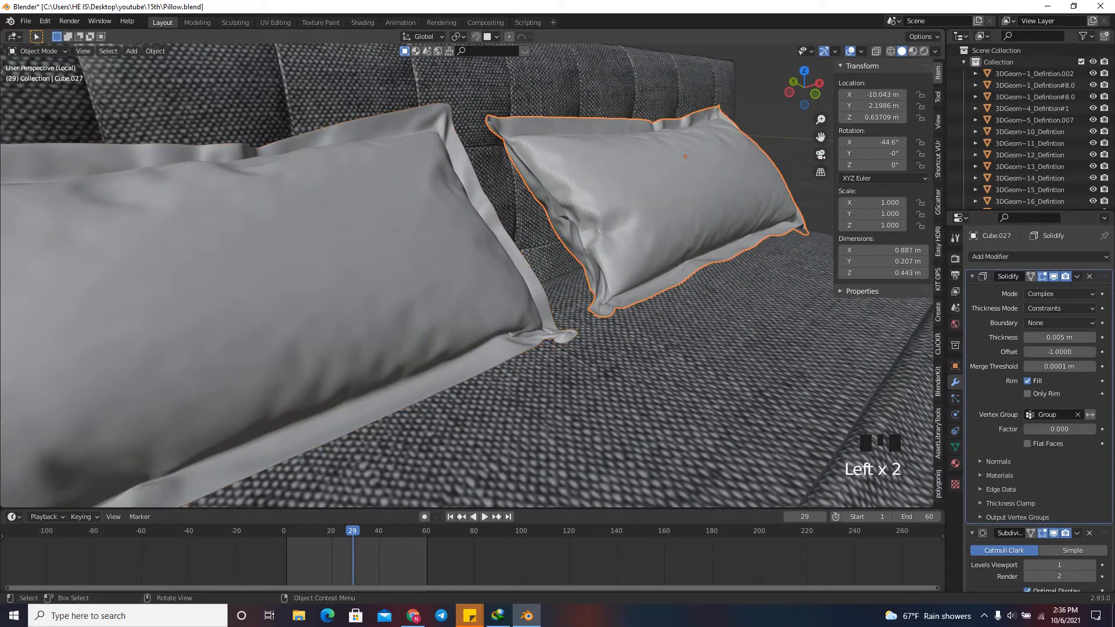
pyautogui.scroll(3, 641, 198)
pyautogui.rightClick(612, 200)
pyautogui.click(611, 199)
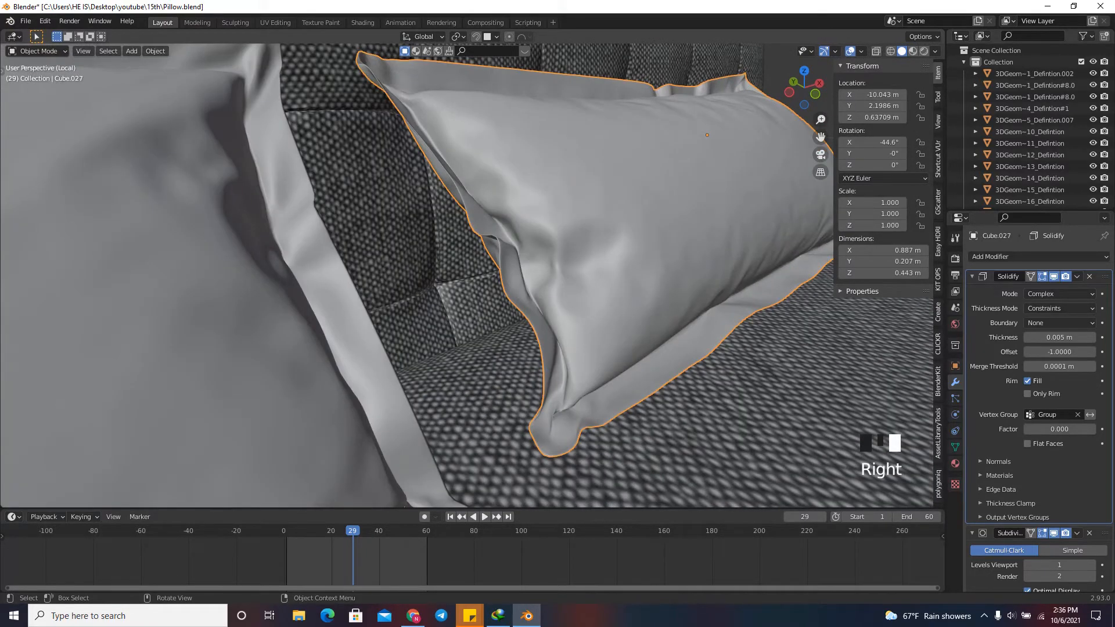
pyautogui.scroll(-4, 611, 199)
pyautogui.moveTo(805, 88); pyautogui.dragTo(720, 89)
pyautogui.scroll(-6, 719, 90)
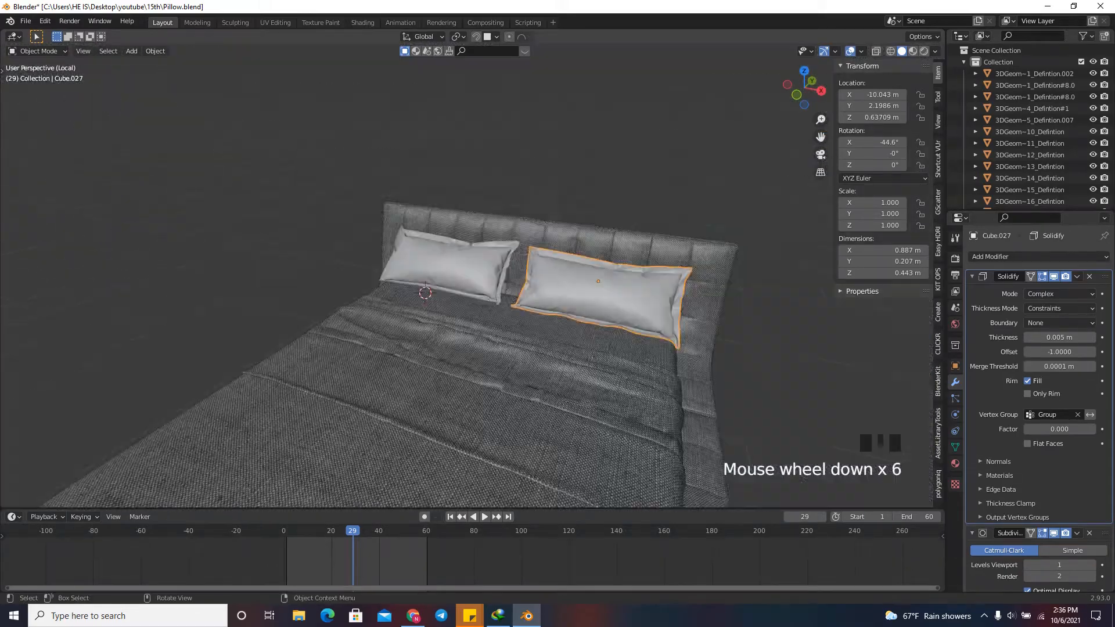
pyautogui.scroll(-1, 720, 89)
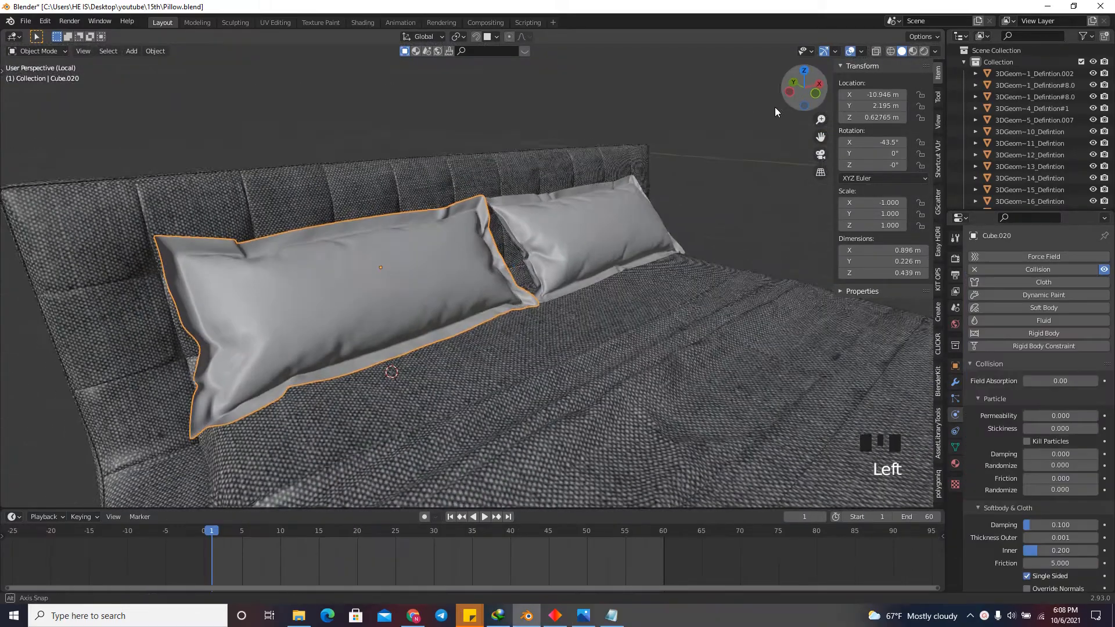
pyautogui.moveTo(807, 93)
pyautogui.mouseDown()
pyautogui.moveTo(793, 100)
pyautogui.moveTo(807, 98)
pyautogui.mouseUp()
# Add a cube at the 3D cursor and scale it uniformly by about 0.43.
pyautogui.hotkey('shift', 'a')
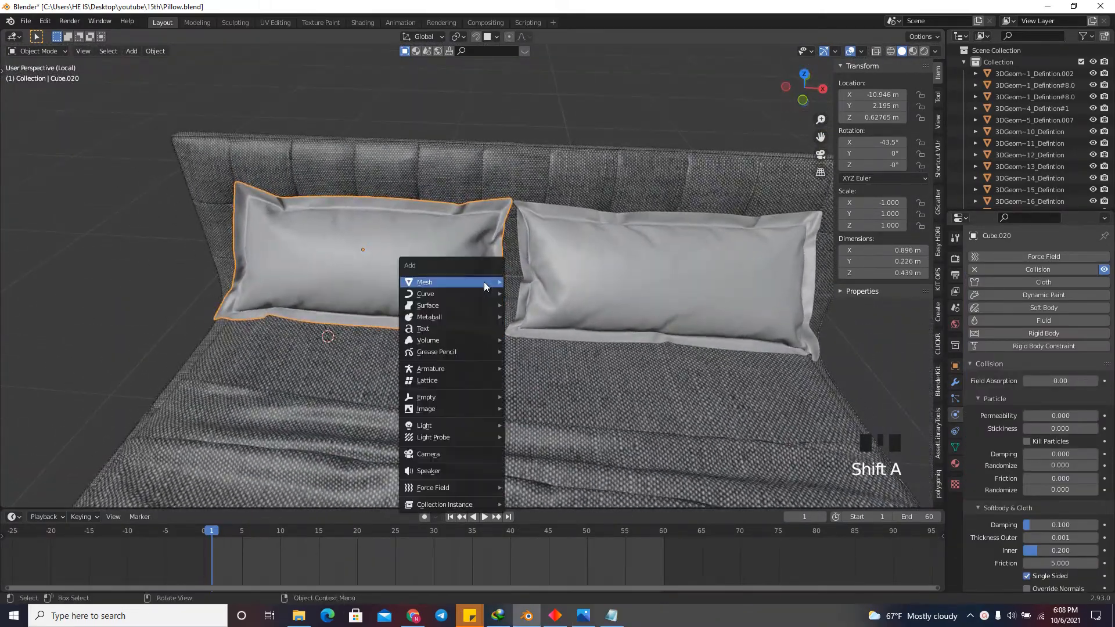
pyautogui.moveTo(483, 281)
pyautogui.click(519, 293)
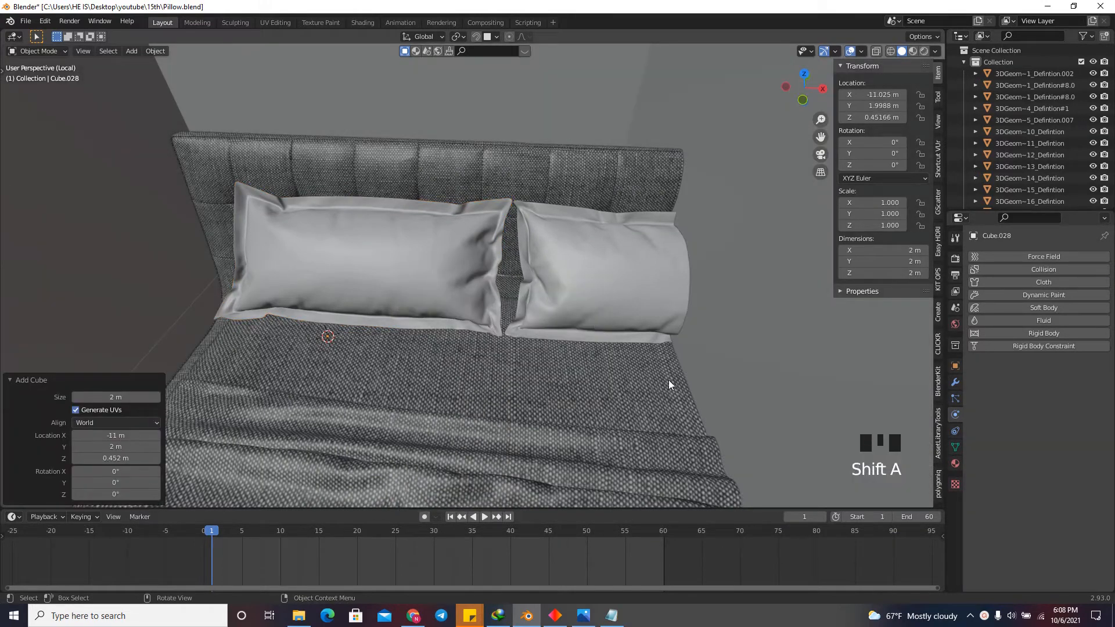
pyautogui.press('s')
pyautogui.click(476, 299)
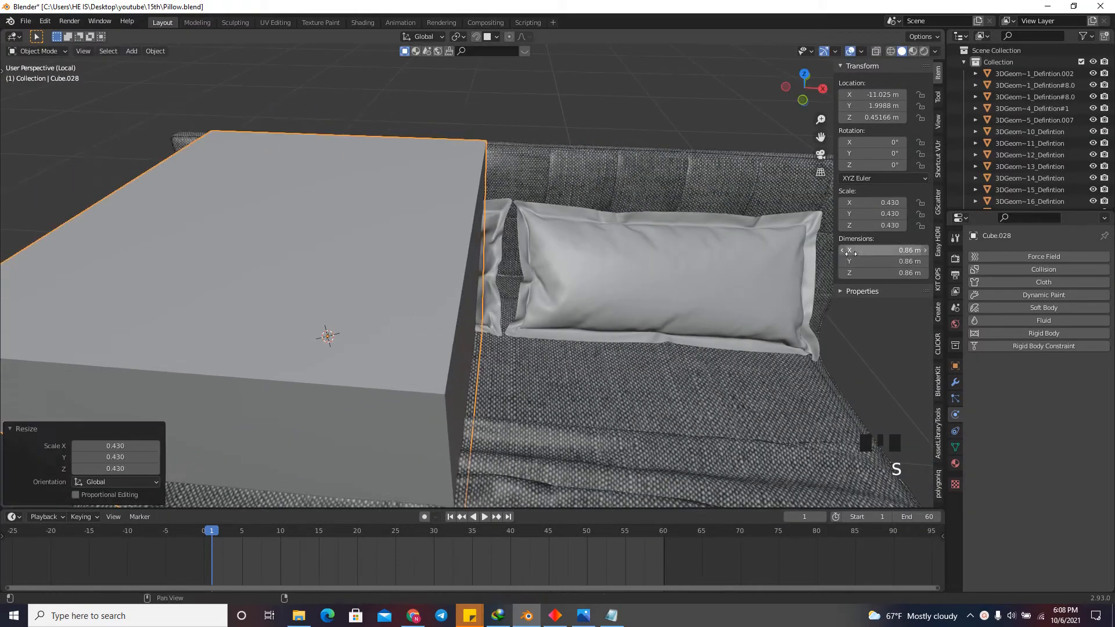
# Set the new cube's X dimension to 0.75 m and its Z dimension to 0.35 m.
pyautogui.click(868, 249)
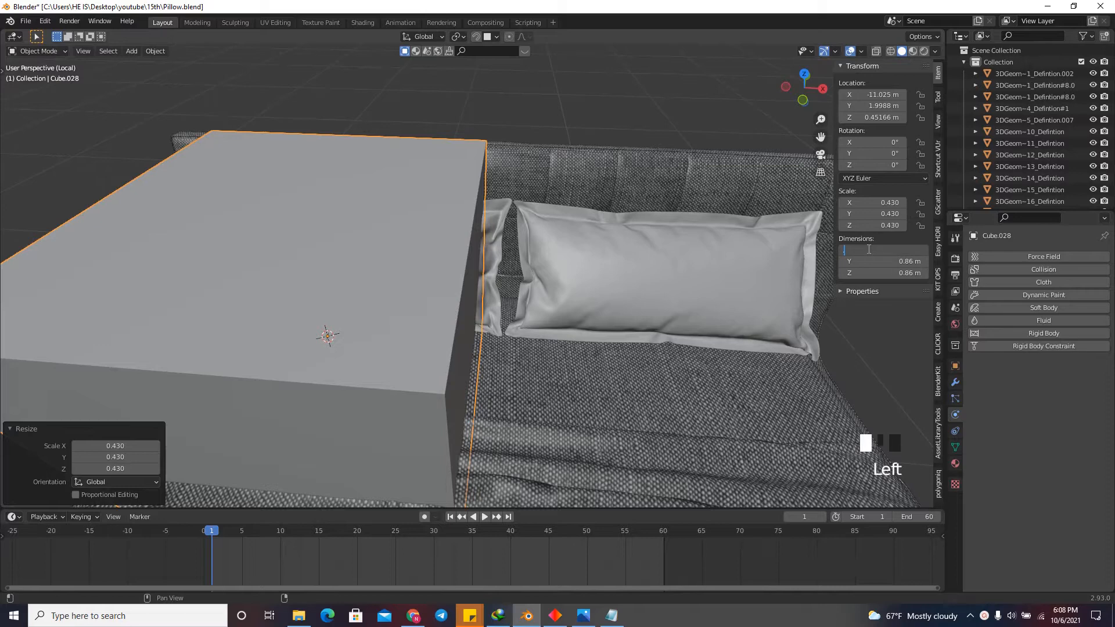
pyautogui.write('.75')
pyautogui.press('Return')
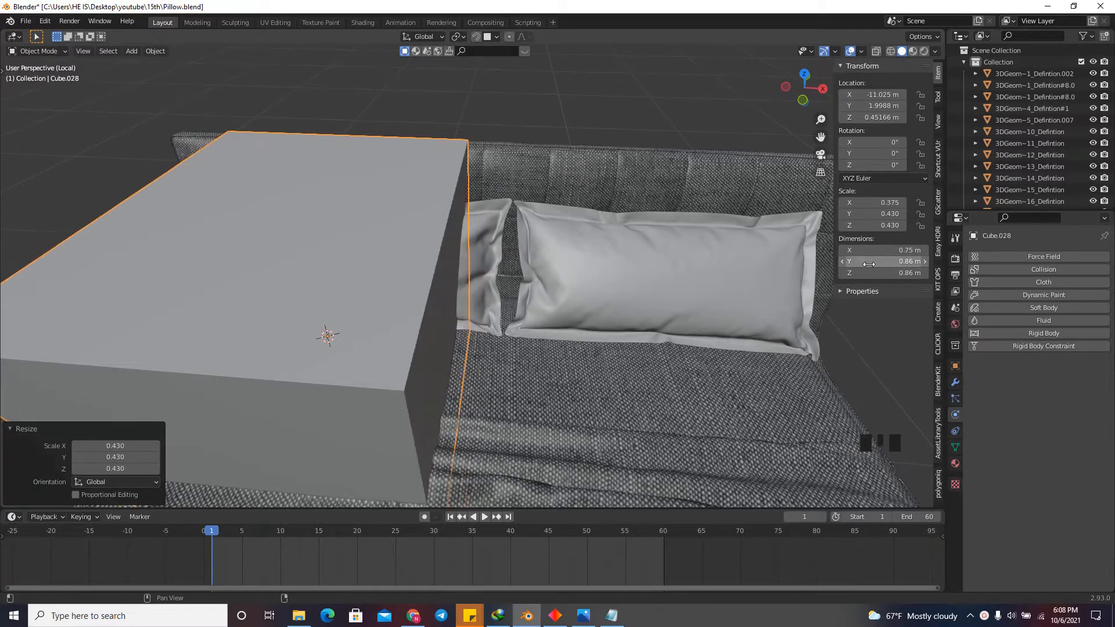
pyautogui.click(873, 272)
pyautogui.write('.3')
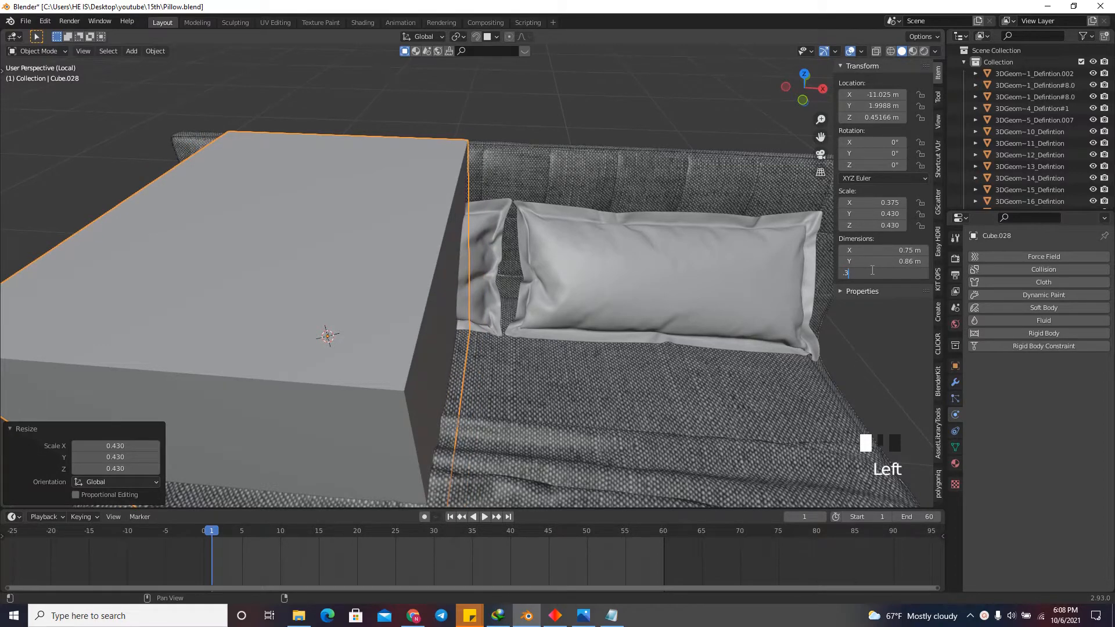
pyautogui.write('5')
pyautogui.press('Return')
# Flatten the cube into a thin upright panel by setting its Y dimension to 0.015 m.
pyautogui.doubleClick(873, 262)
pyautogui.write('.1')
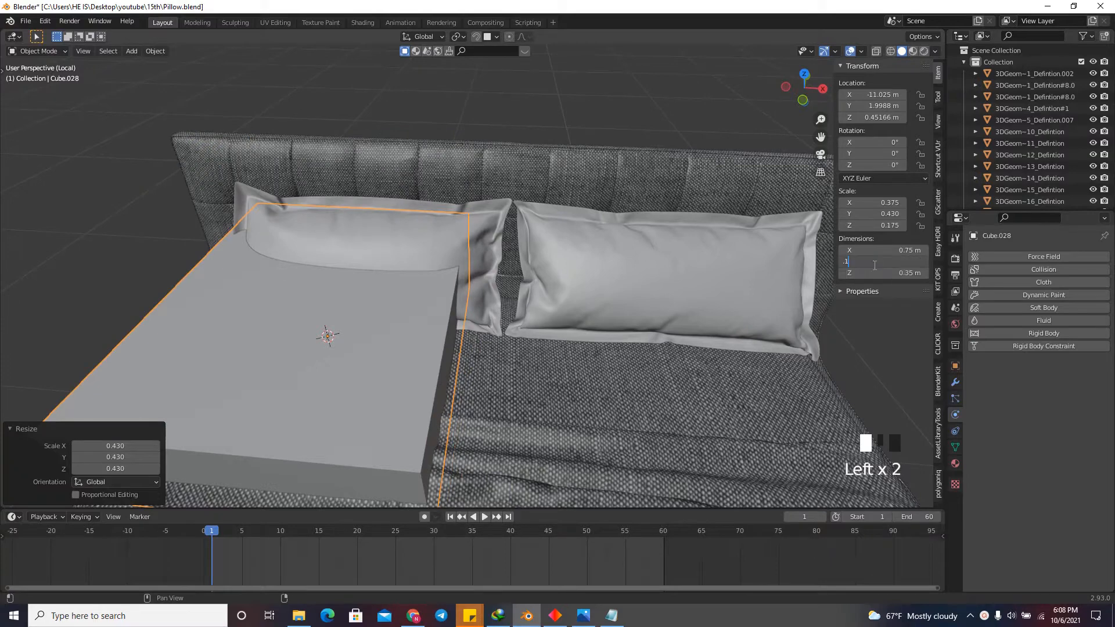
pyautogui.write('5')
pyautogui.press('Return')
pyautogui.click(888, 259)
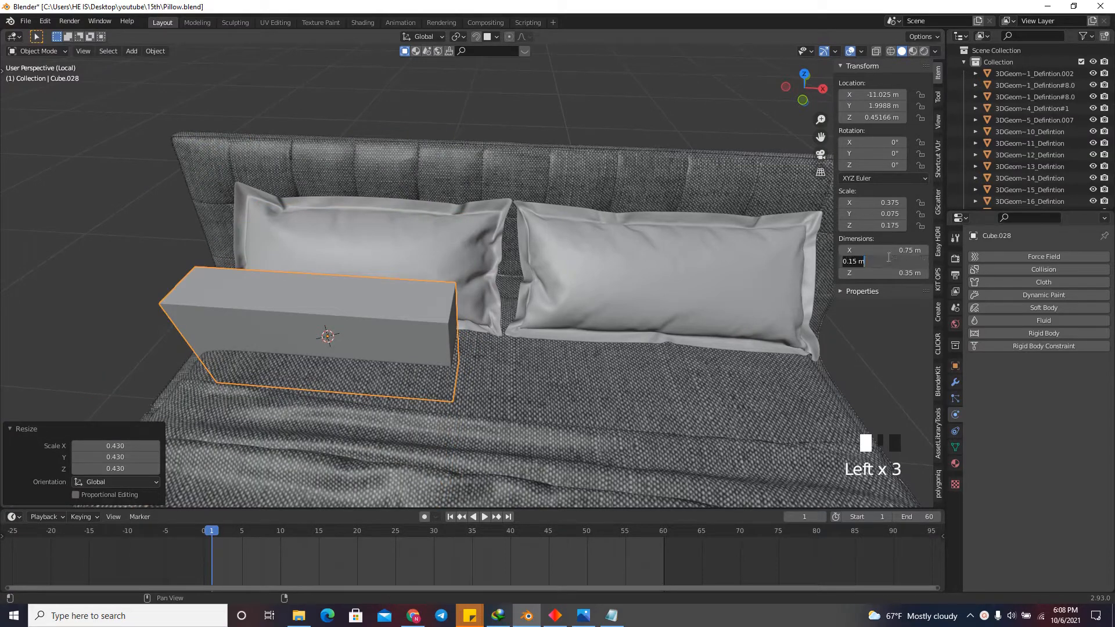
pyautogui.write('.015')
pyautogui.press('Return')
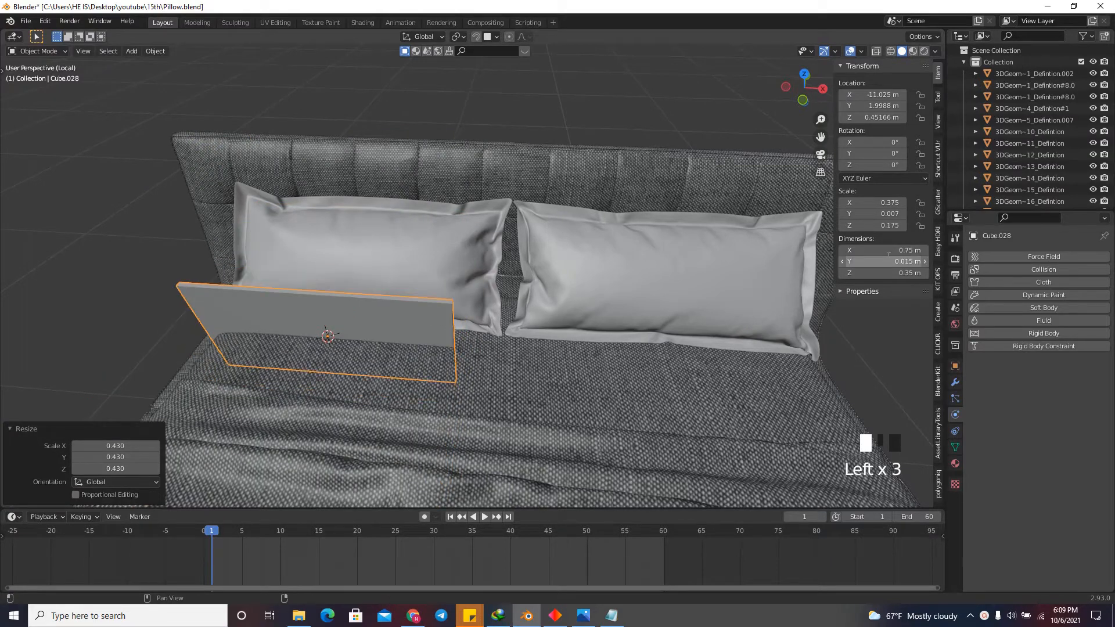
# In front view, move the panel about 0.08 m along X and 0.23 m up, in front of the left pillow.
pyautogui.click(804, 100)
pyautogui.scroll(-2, 556, 234)
pyautogui.press('g')
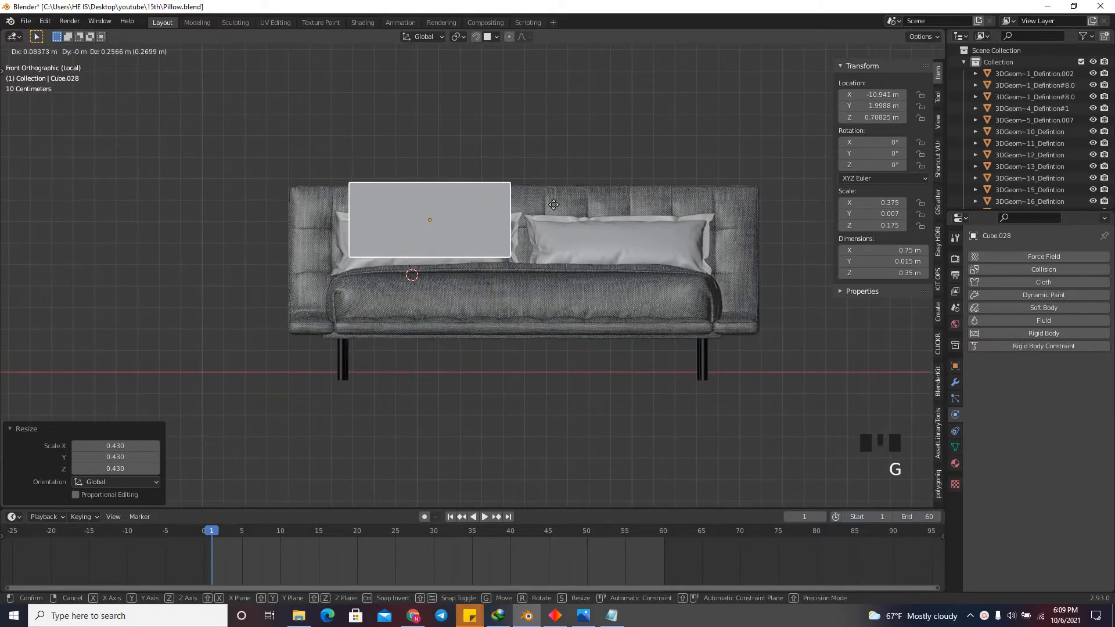
pyautogui.click(553, 210)
# Add 36 evenly spaced vertical loop cuts across the panel's width.
pyautogui.moveTo(802, 88); pyautogui.dragTo(774, 116)
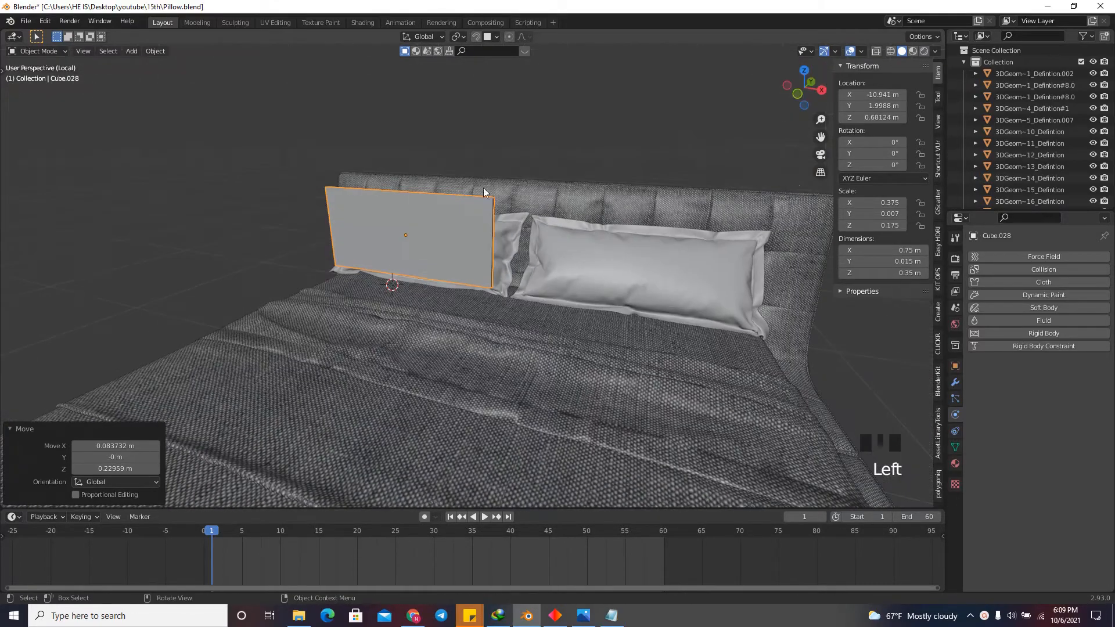
pyautogui.scroll(3, 482, 183)
pyautogui.press('Tab')
pyautogui.hotkey('ctrl', 'r')
pyautogui.scroll(20, 455, 210)
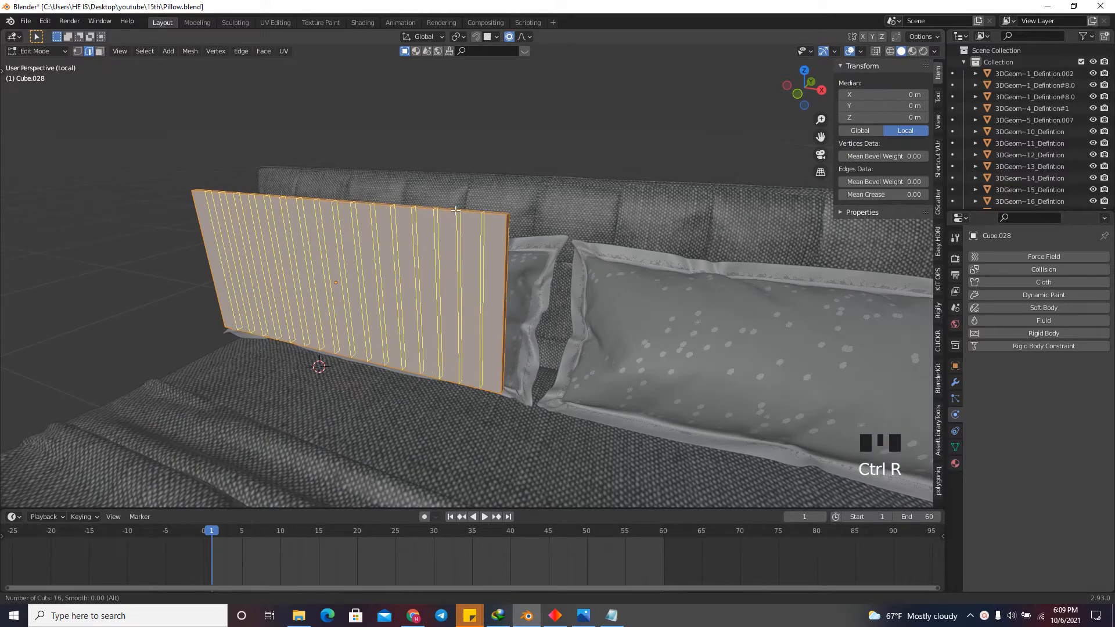
pyautogui.click(456, 210)
pyautogui.rightClick(155, 371)
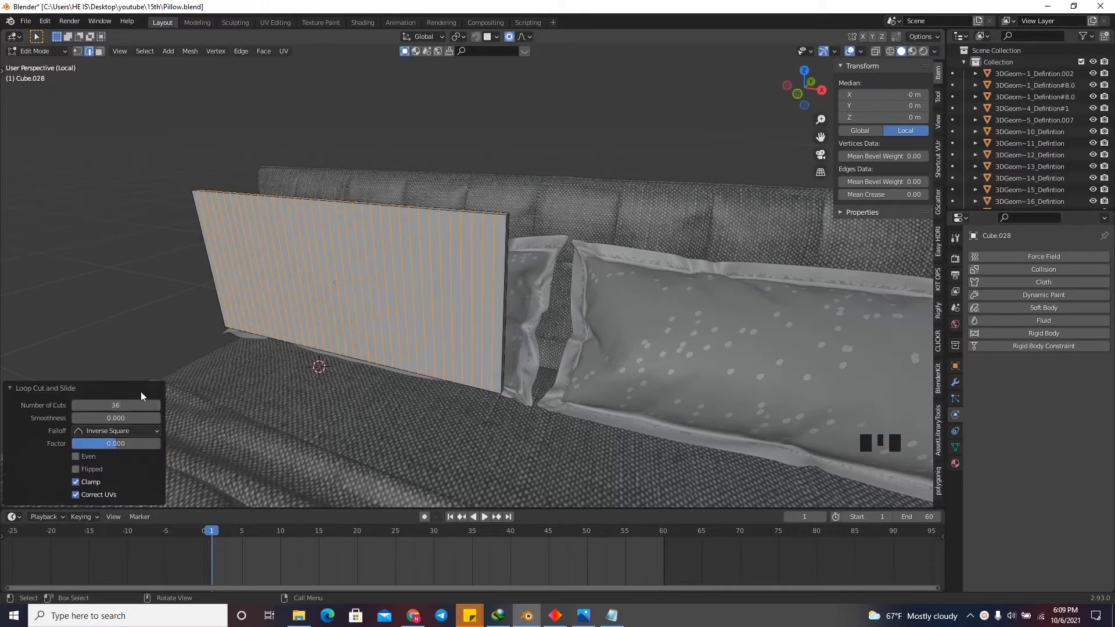
# Add evenly spaced horizontal loop cuts over the panel's height and return to Object Mode.
pyautogui.scroll(2, 462, 284)
pyautogui.hotkey('ctrl', 'r')
pyautogui.scroll(18, 507, 263)
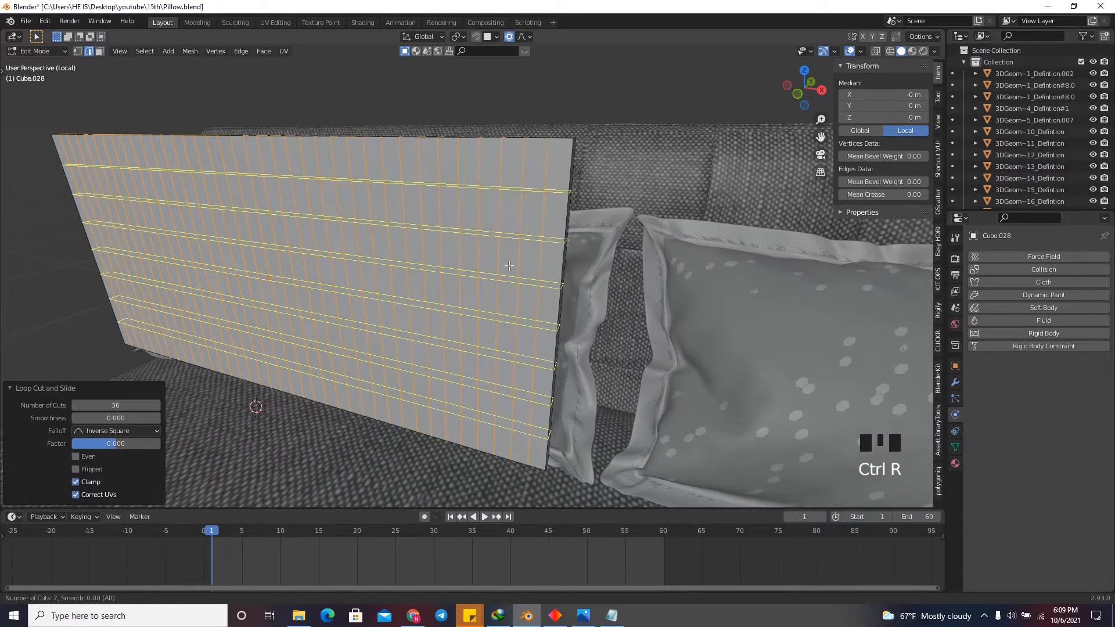
pyautogui.click(507, 263)
pyautogui.rightClick(508, 263)
pyautogui.moveTo(779, 101)
pyautogui.mouseDown()
pyautogui.moveTo(754, 105)
pyautogui.moveTo(790, 110)
pyautogui.mouseUp()
pyautogui.press('Tab')
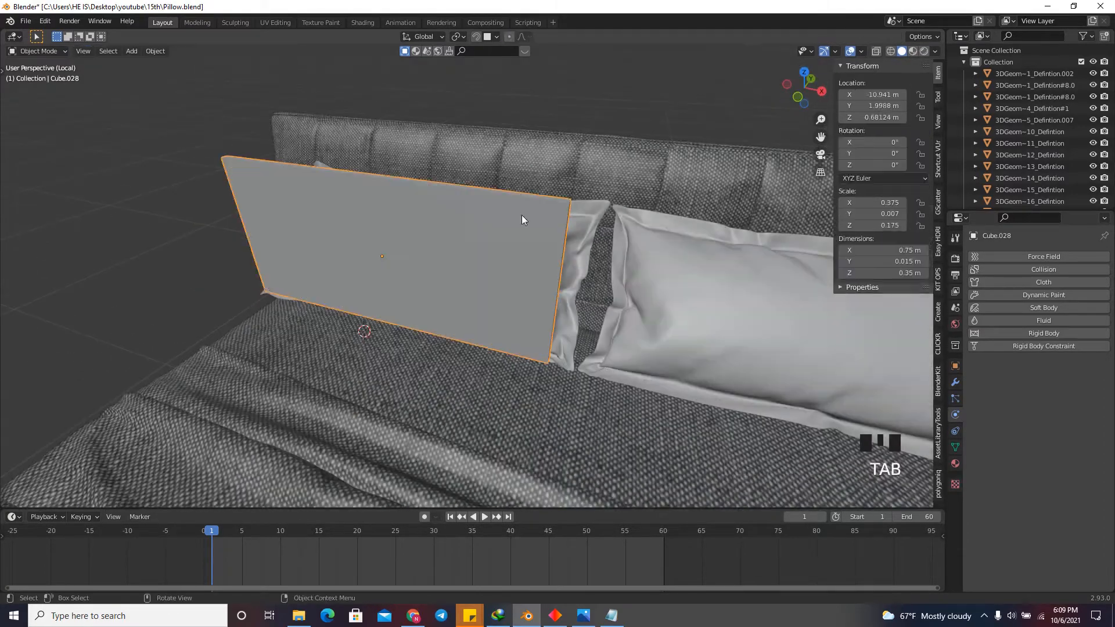
# Add a Subdivision Surface modifier and a Cloth modifier to the panel.
pyautogui.click(961, 370)
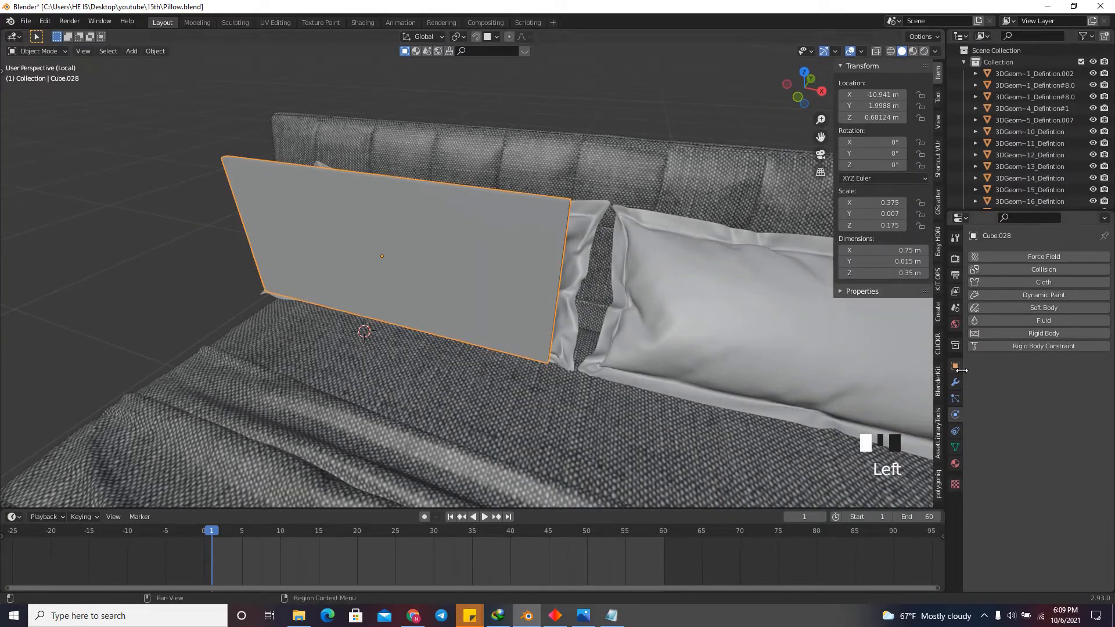
pyautogui.click(957, 384)
pyautogui.click(1025, 256)
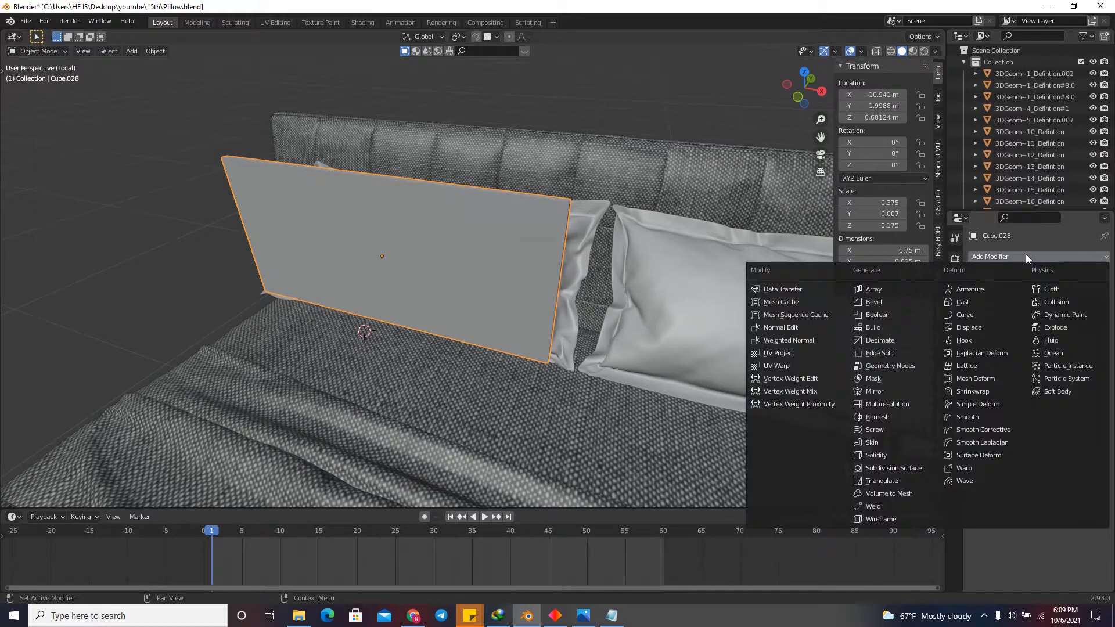
pyautogui.click(891, 466)
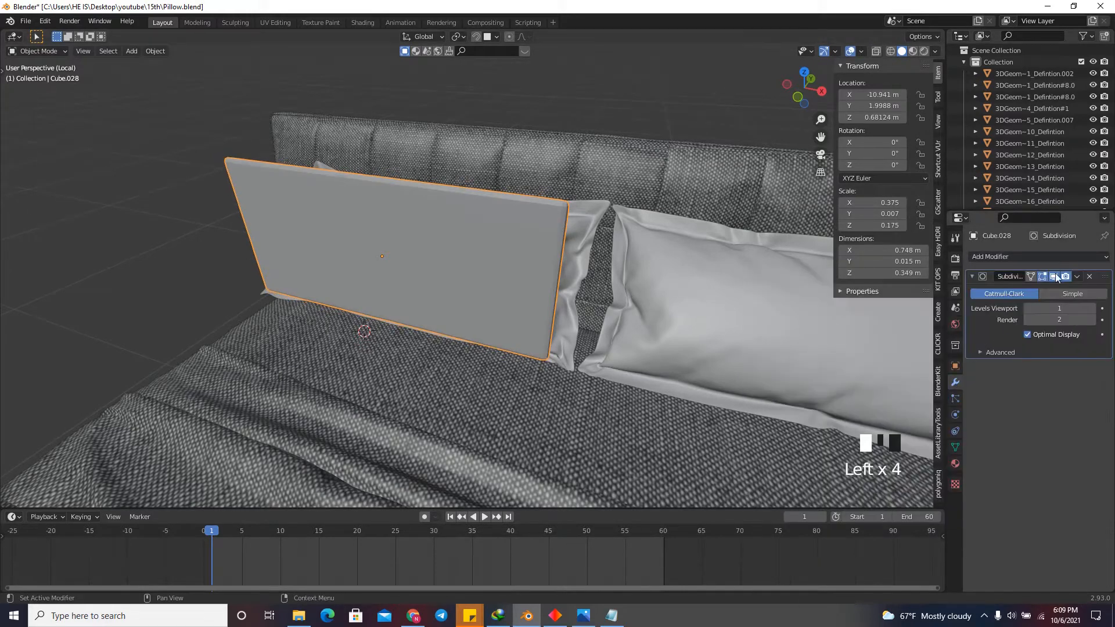
pyautogui.click(1067, 257)
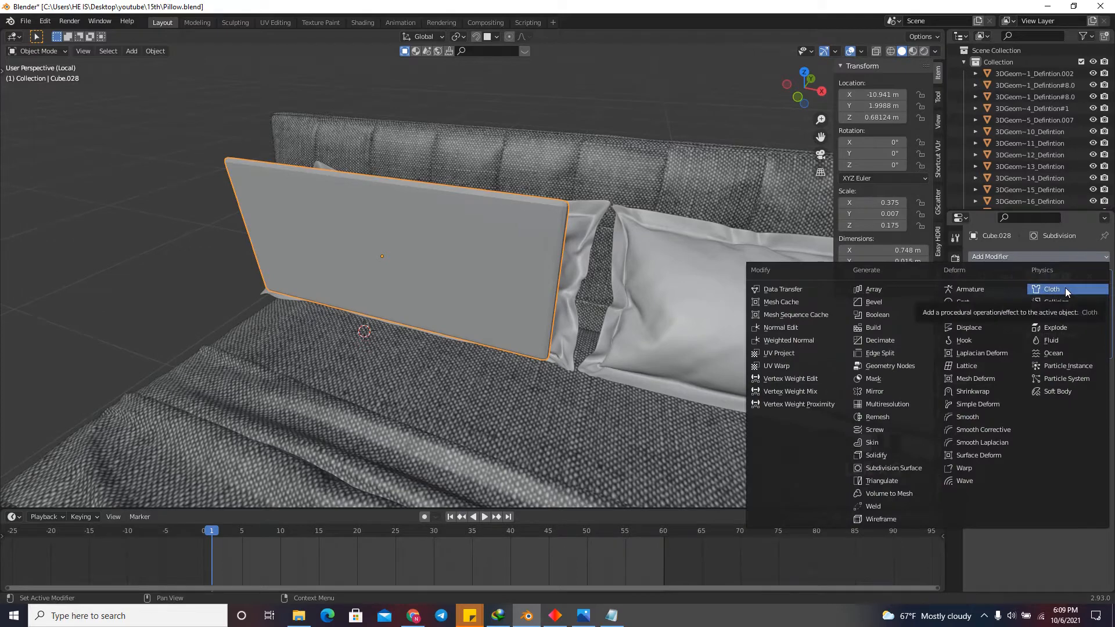
pyautogui.click(1064, 289)
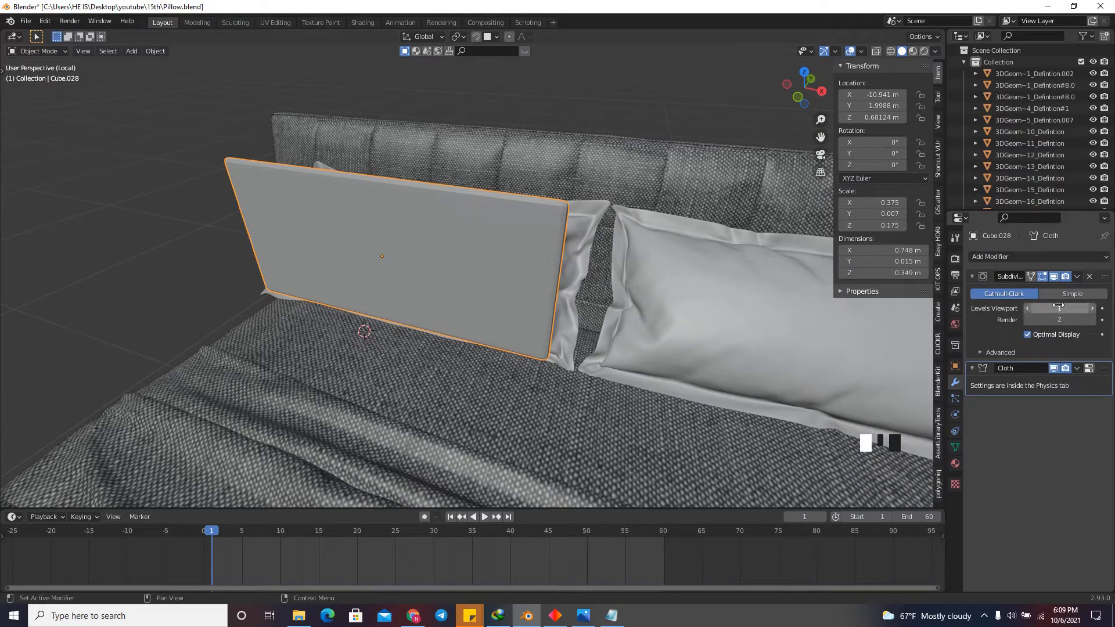
# Duplicate the panel's Subdivision Surface modifier and place the copy below the Cloth modifier.
pyautogui.click(1077, 277)
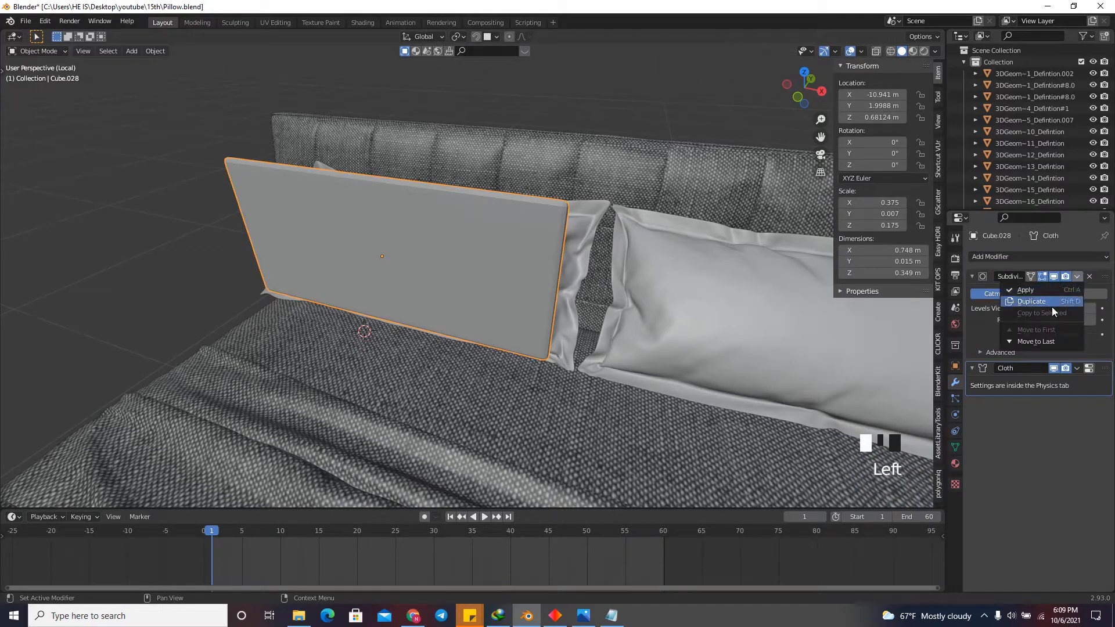
pyautogui.click(1051, 302)
pyautogui.moveTo(1105, 368); pyautogui.dragTo(1079, 454)
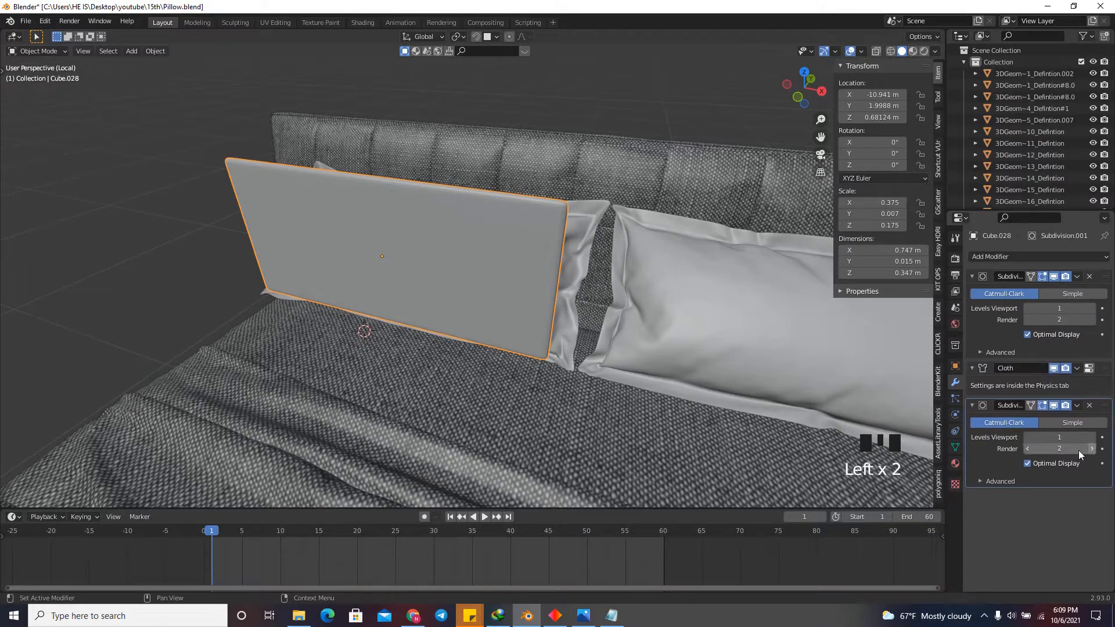
# Enable self collisions in the panel's cloth physics with a self-collision distance of 0.001 m.
pyautogui.click(955, 415)
pyautogui.scroll(-7, 986, 433)
pyautogui.scroll(-16, 996, 441)
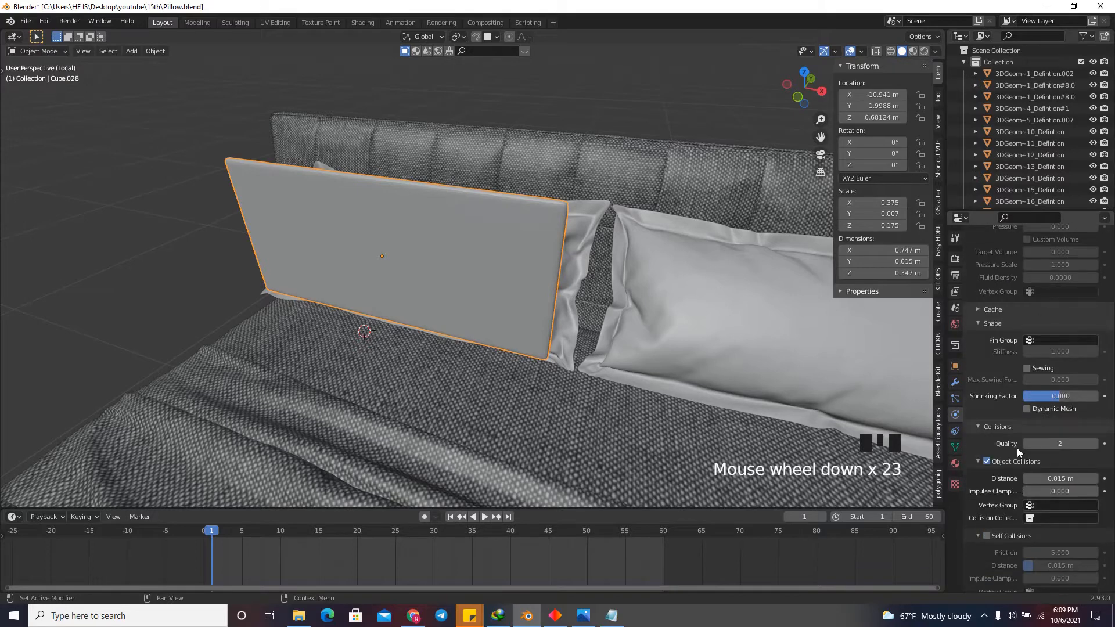
pyautogui.click(986, 535)
pyautogui.scroll(-3, 1013, 519)
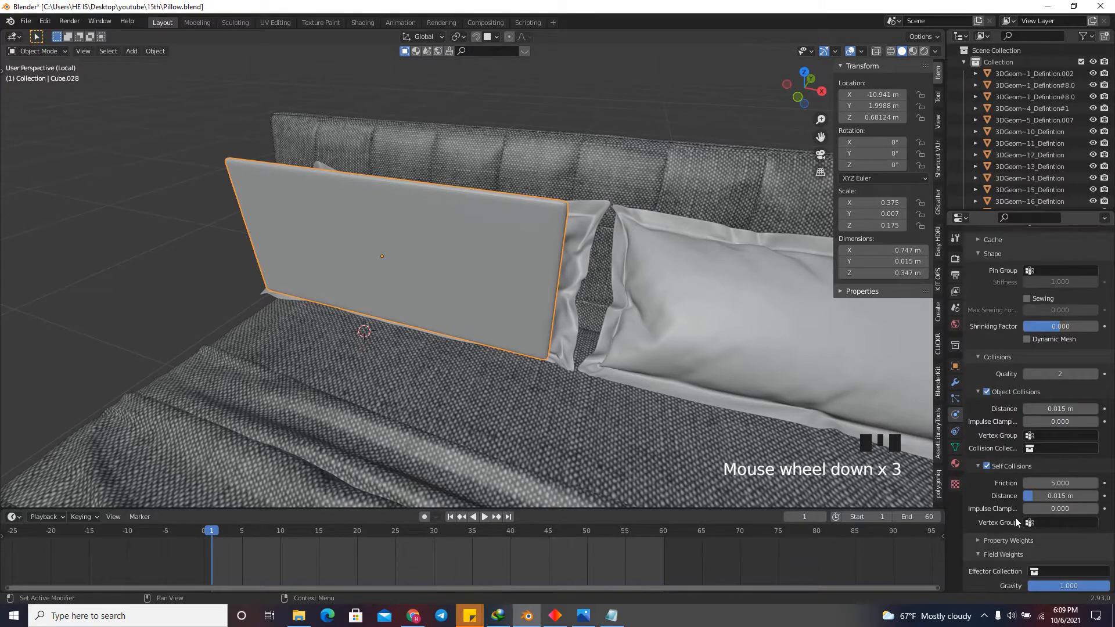
pyautogui.click(1049, 496)
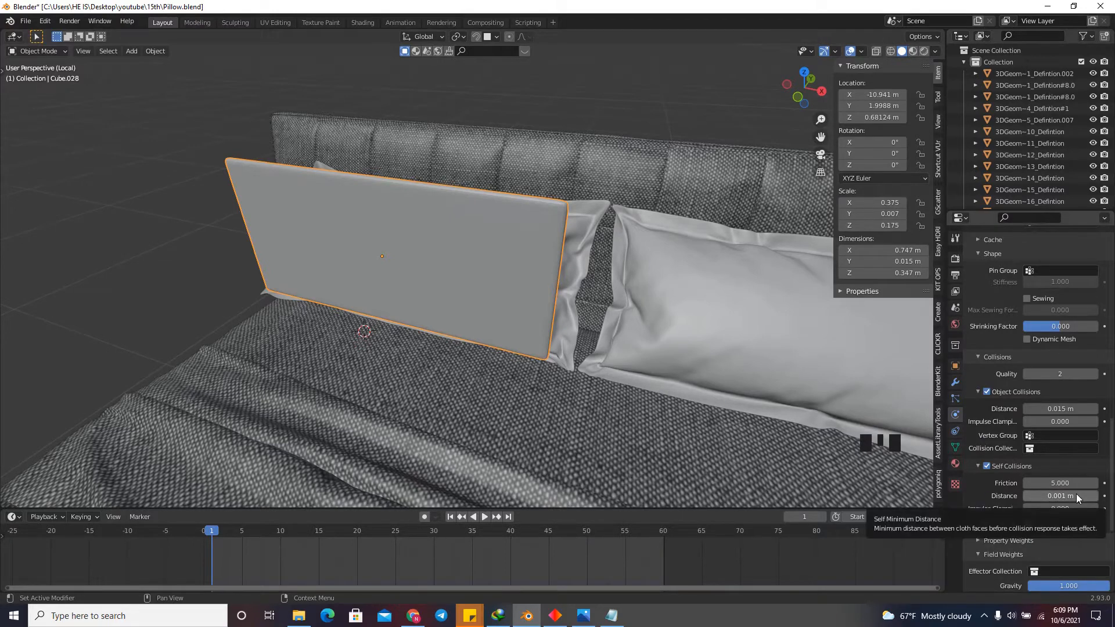
# Enable pressure in the panel's cloth physics and set it to 3.
pyautogui.scroll(5, 1053, 416)
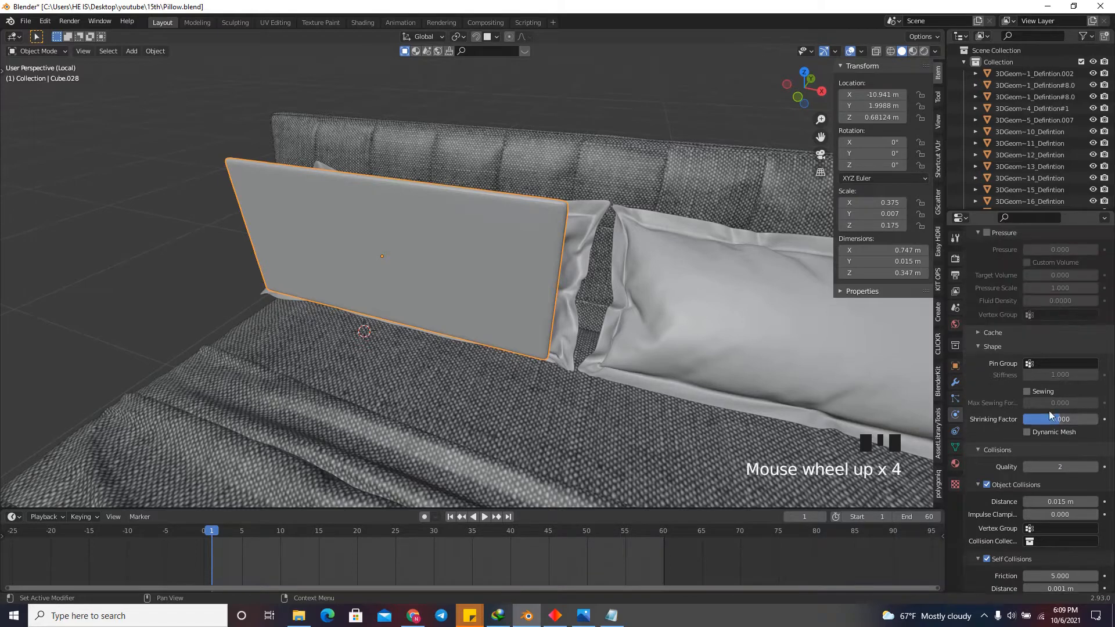
pyautogui.scroll(2, 1025, 399)
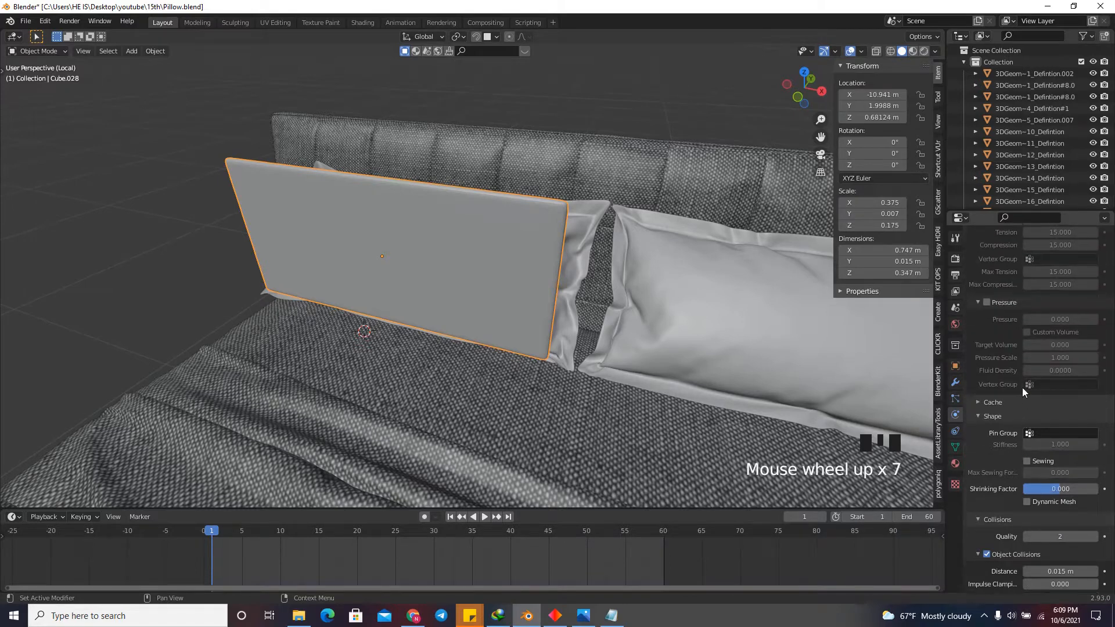
pyautogui.click(987, 301)
pyautogui.click(1047, 317)
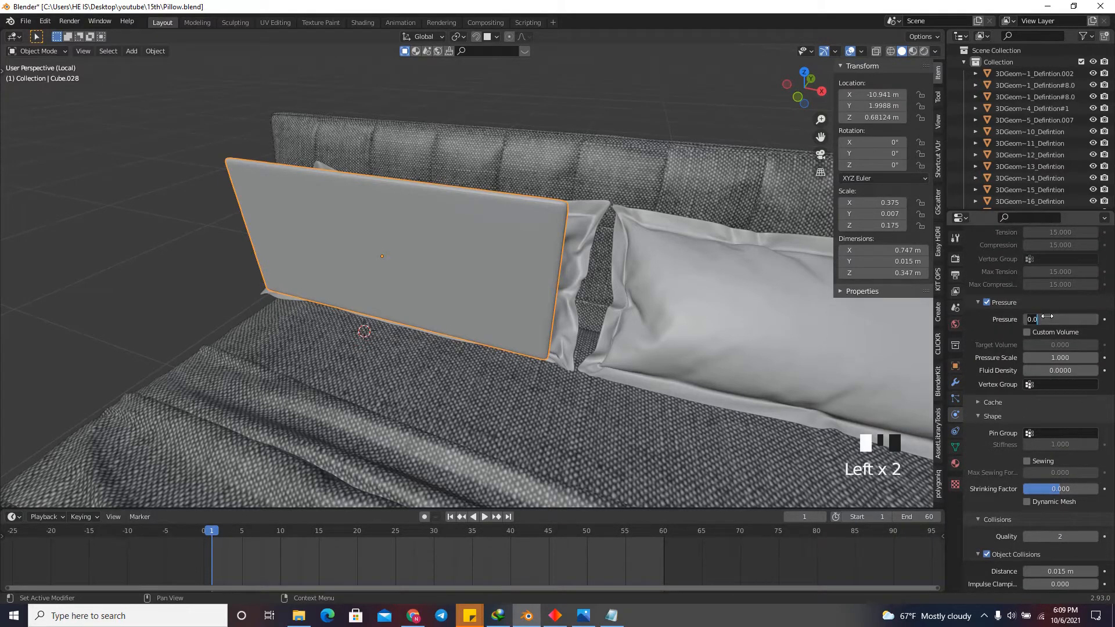
pyautogui.write('3')
pyautogui.press('Return')
# Set the cloth's vertex mass to 0.01 kg.
pyautogui.scroll(11, 1045, 334)
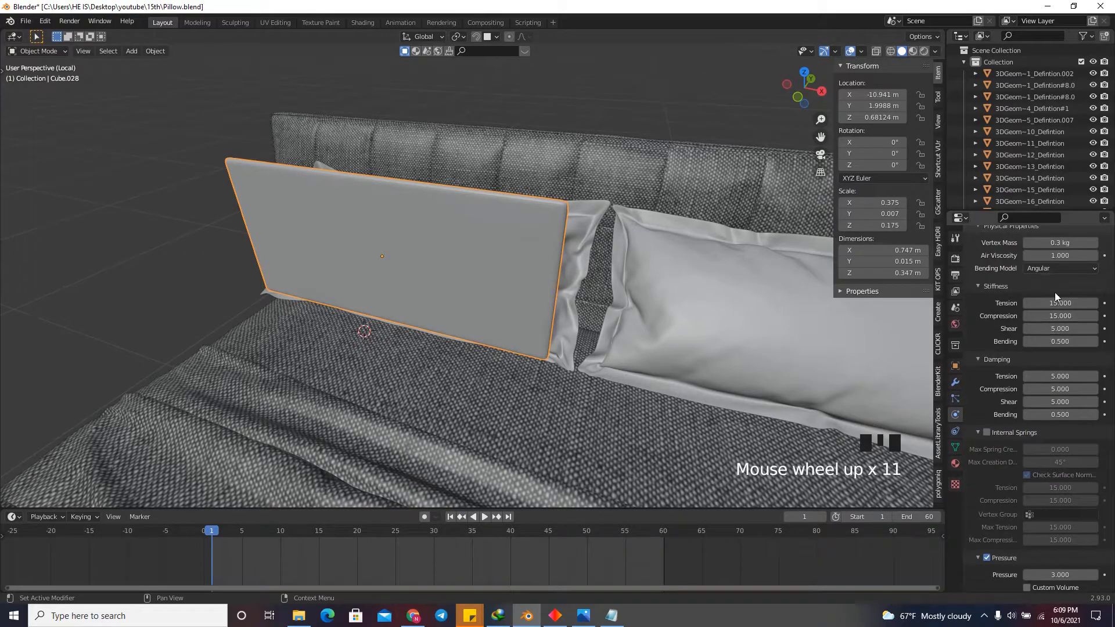
pyautogui.scroll(6, 1067, 351)
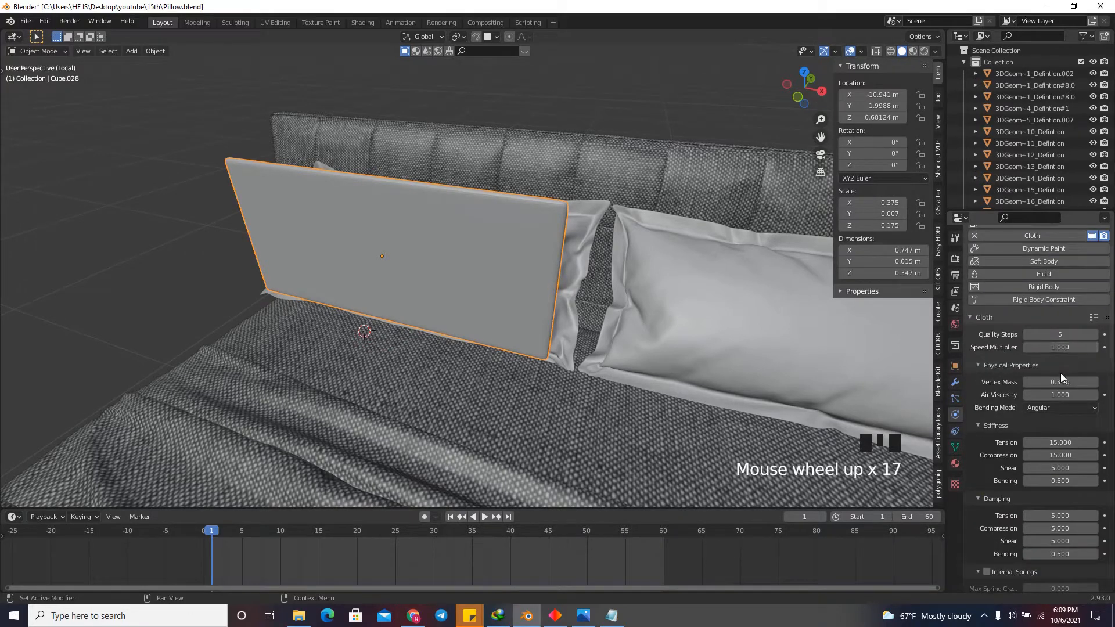
pyautogui.press('KP_Decimal')
pyautogui.press('KP_1')
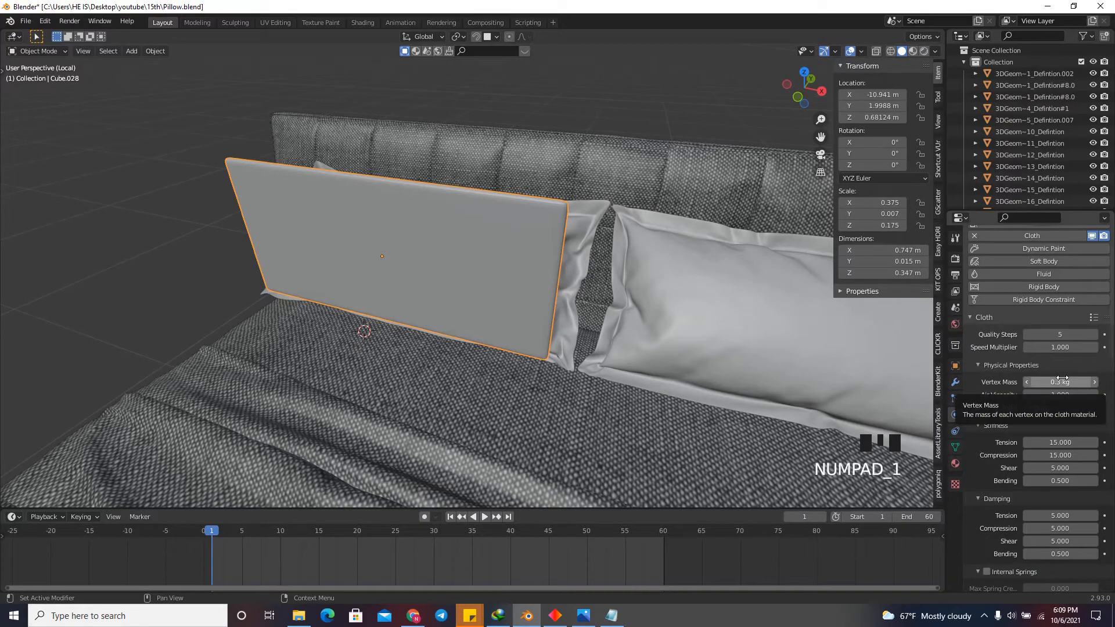
pyautogui.click(1062, 382)
pyautogui.write('1')
pyautogui.press('Return')
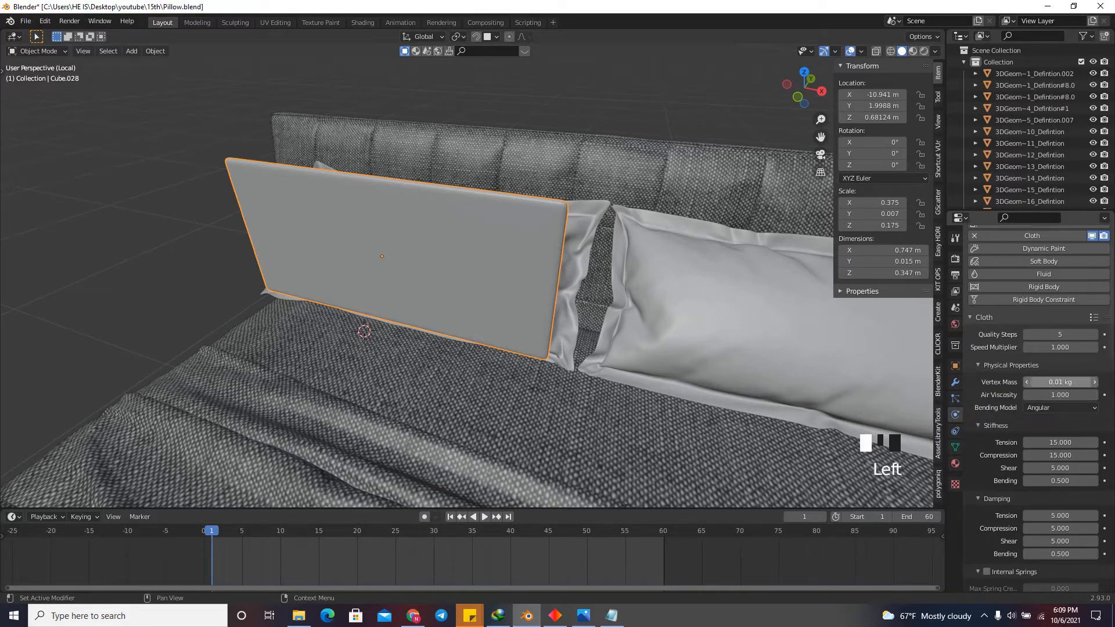
# Rotate the panel about 40.6° in the right side view so it leans toward the pillow behind it.
pyautogui.click(821, 91)
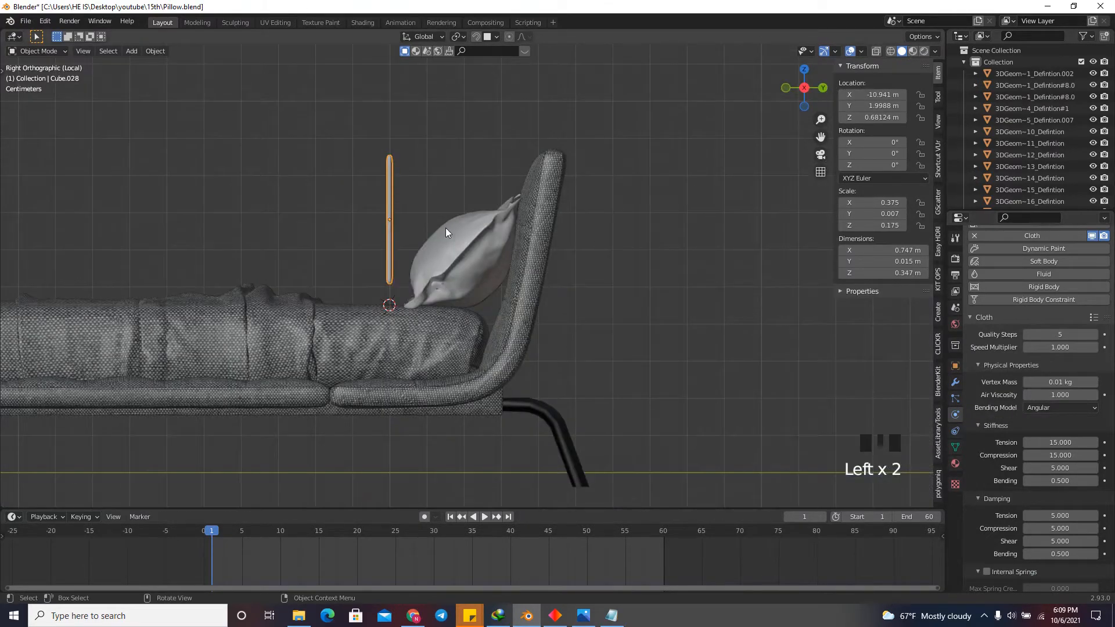
pyautogui.scroll(3, 447, 230)
pyautogui.press('r')
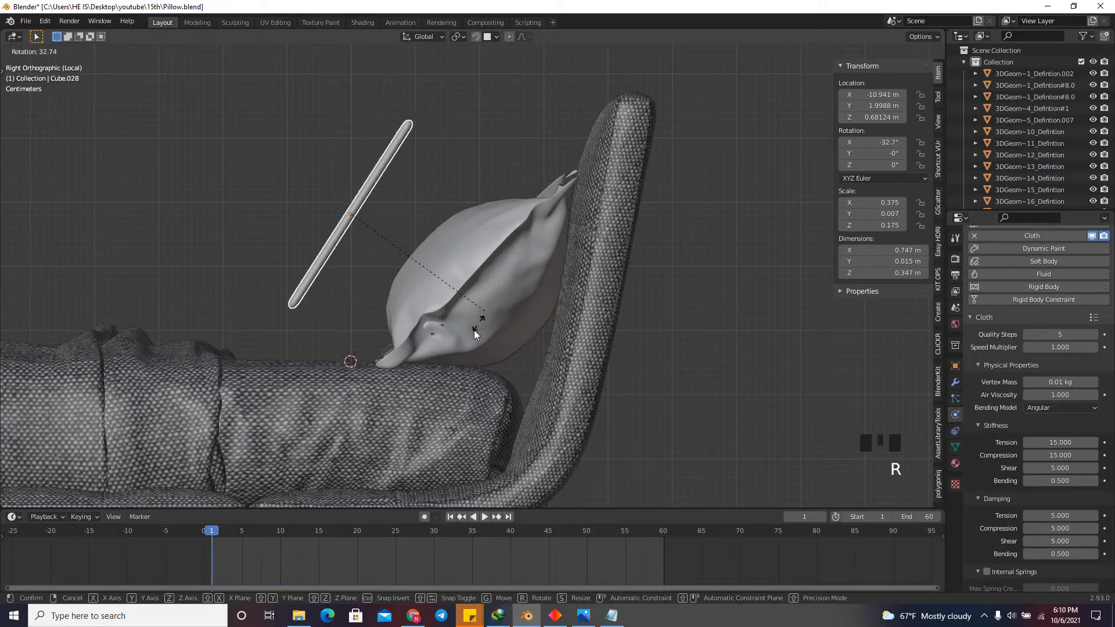
pyautogui.click(473, 329)
# Lower the panel about 0.095 m in the side view so its lower edge sits just above the mattress.
pyautogui.scroll(2, 295, 295)
pyautogui.press('g')
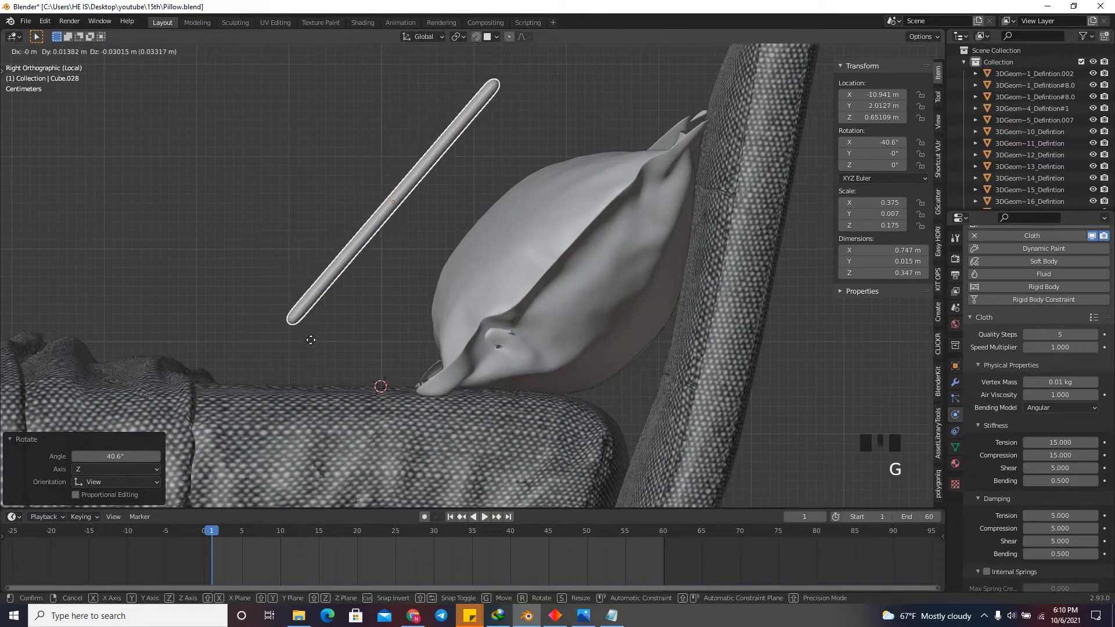
pyautogui.click(266, 416)
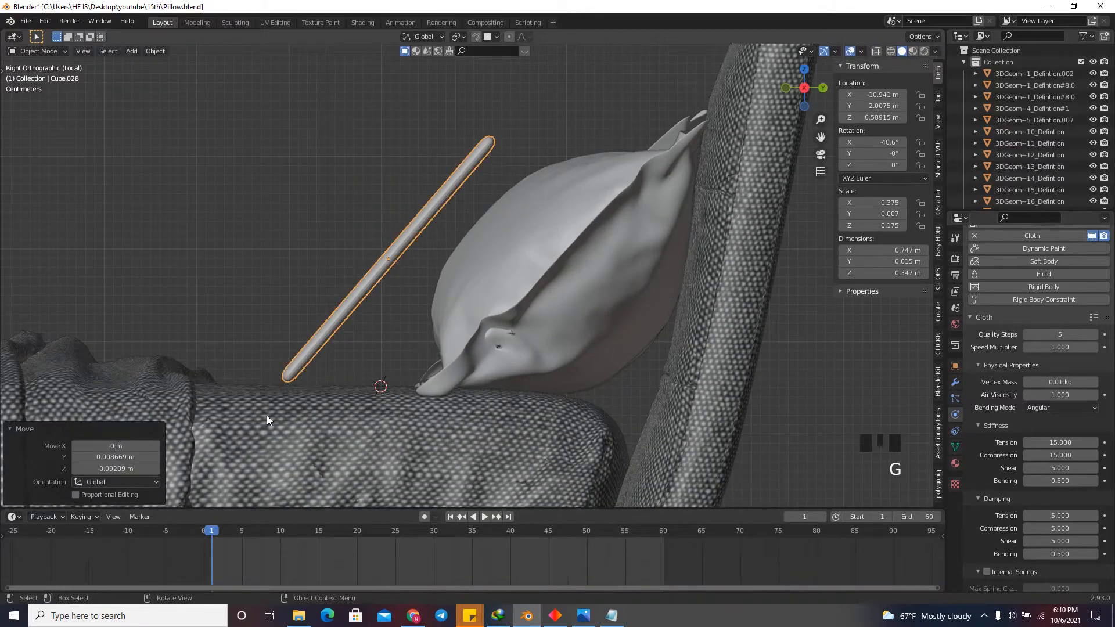
pyautogui.scroll(9, 355, 320)
pyautogui.press('g')
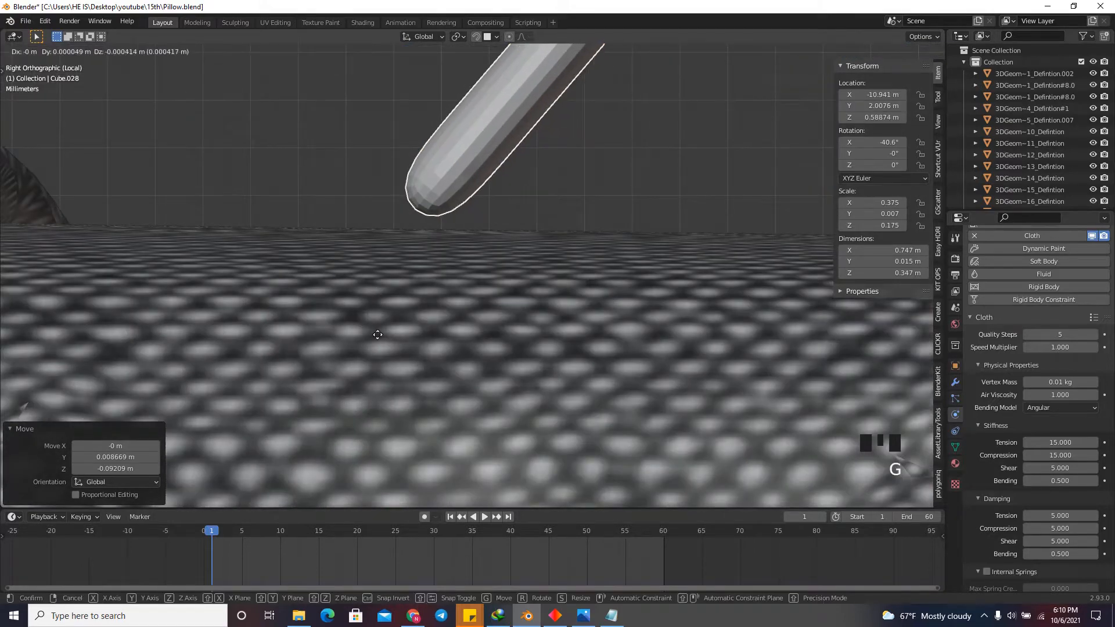
pyautogui.click(394, 351)
pyautogui.scroll(-11, 461, 293)
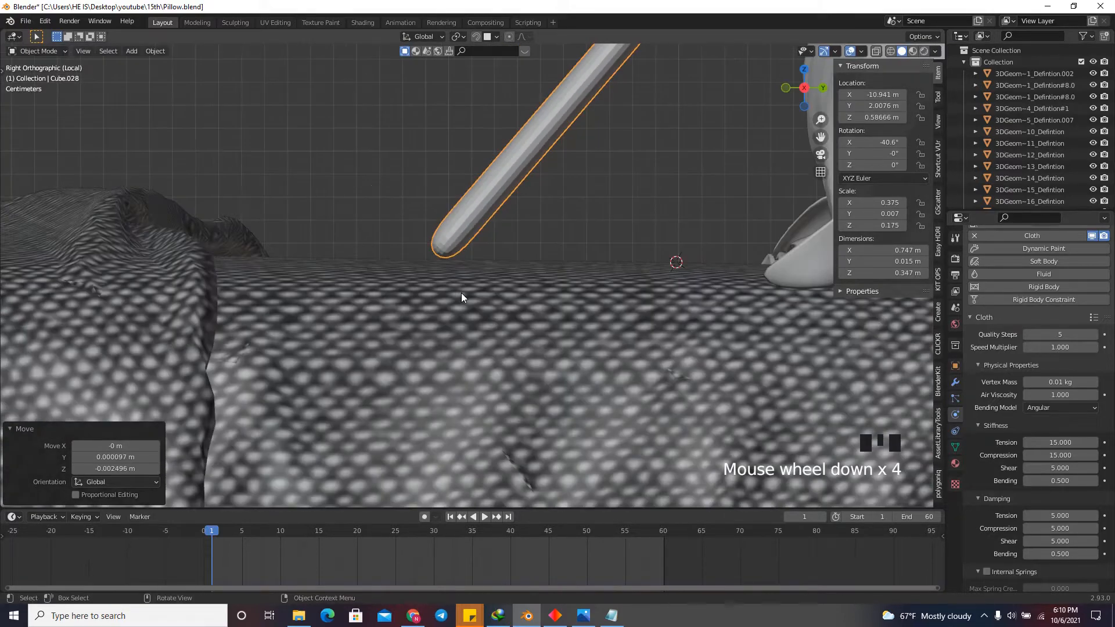
# Run the cloth simulation to frame 11 to inflate the panel into a pillow.
pyautogui.moveTo(813, 99); pyautogui.dragTo(145, 145)
pyautogui.scroll(-6, 515, 328)
pyautogui.rightClick(699, 137)
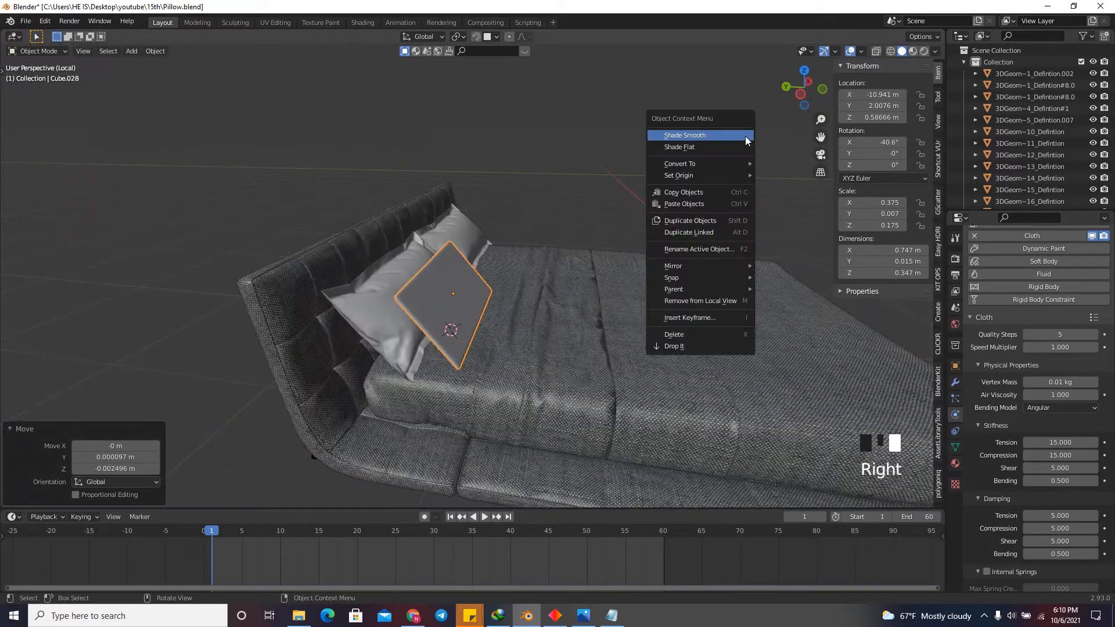
pyautogui.press('space')
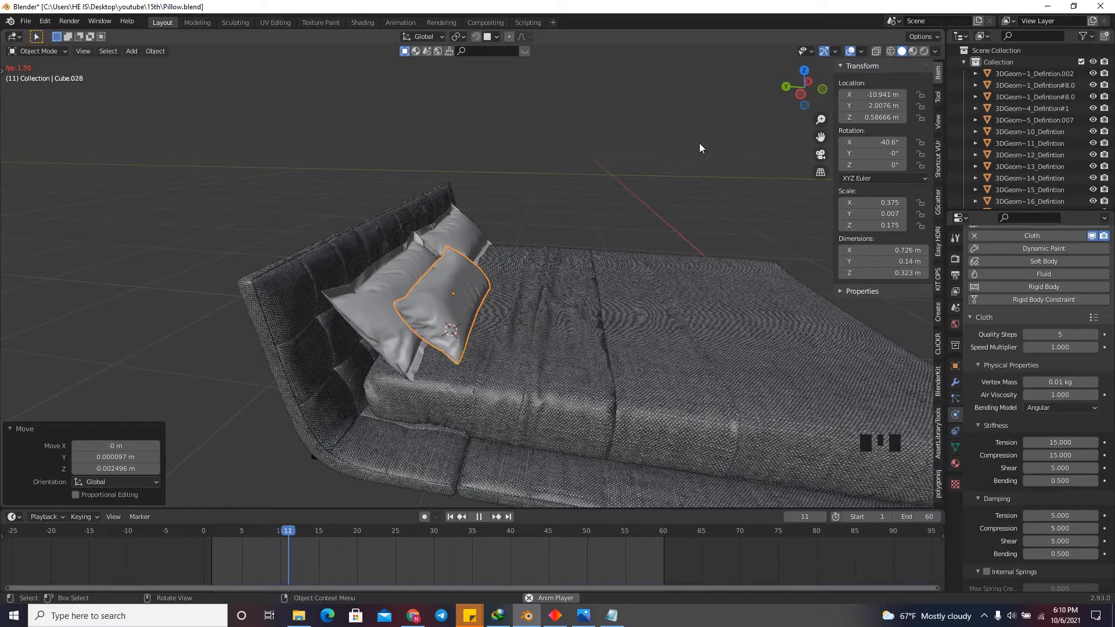
pyautogui.press('space')
# Examine the inflated pillow beside the two rear pillows and check the rear pillows' collision physics.
pyautogui.moveTo(790, 96); pyautogui.dragTo(552, 107)
pyautogui.click(533, 251)
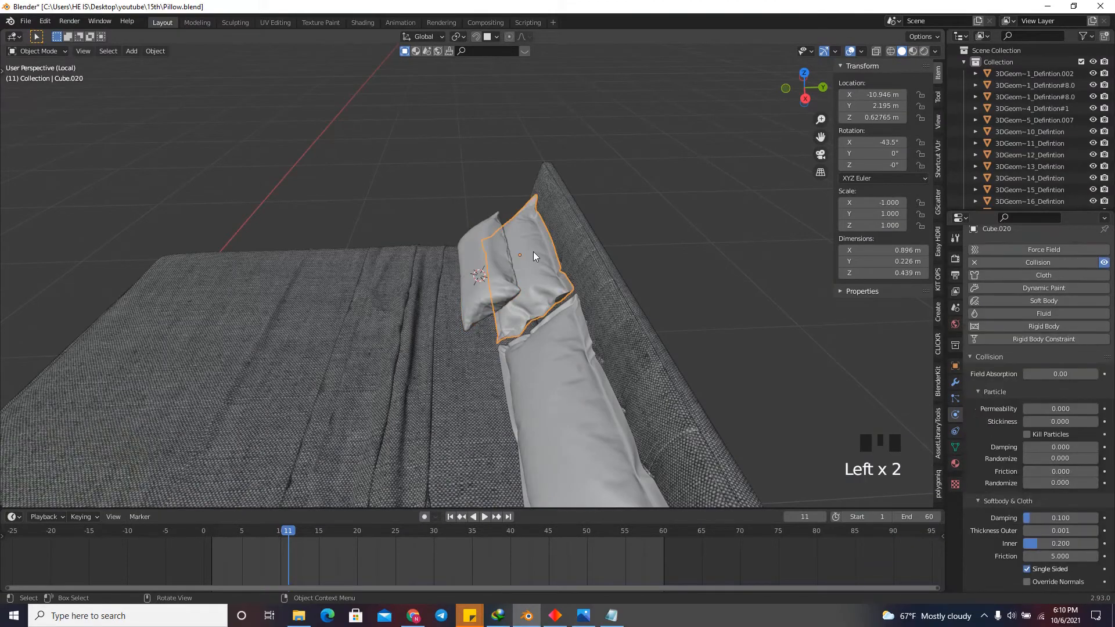
pyautogui.scroll(4, 534, 254)
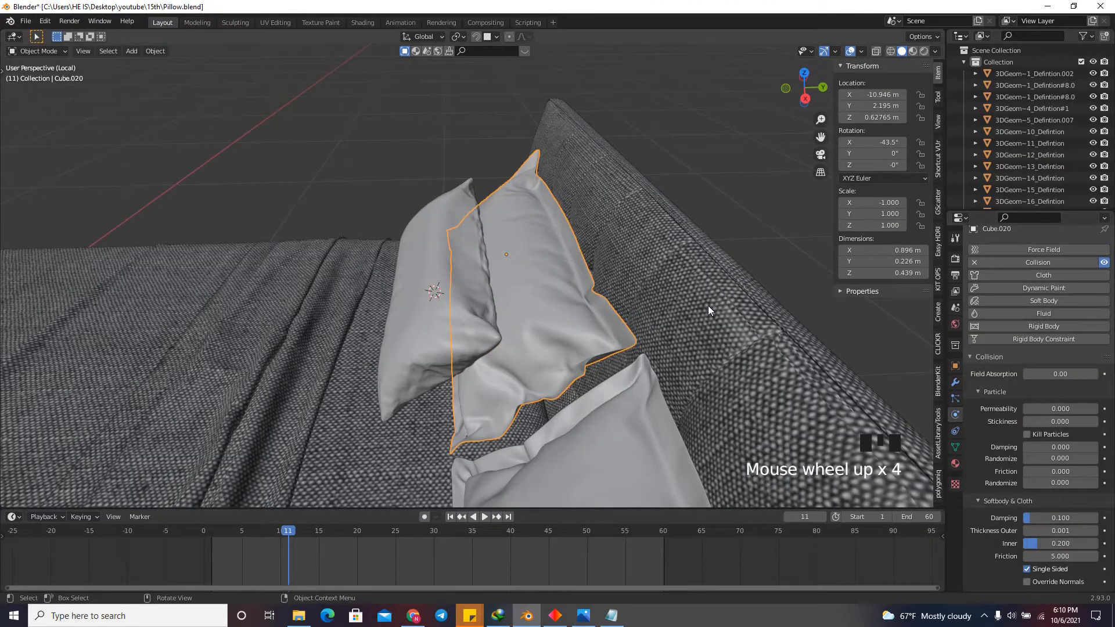
pyautogui.scroll(-2, 668, 322)
pyautogui.click(661, 331)
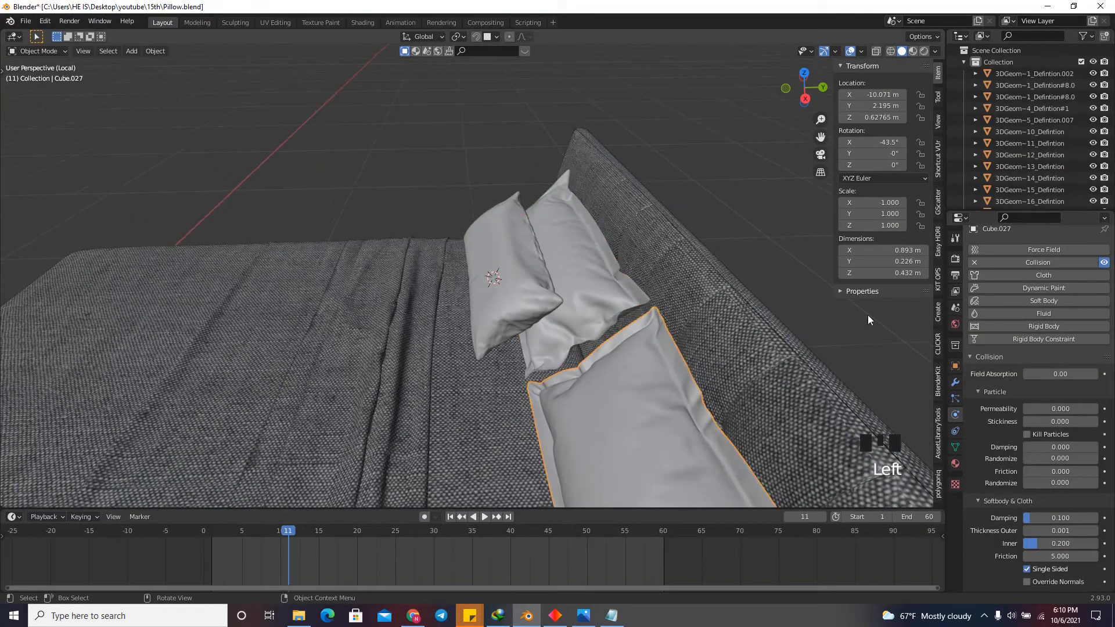
pyautogui.moveTo(805, 98)
pyautogui.mouseDown()
pyautogui.moveTo(928, 90)
pyautogui.moveTo(110, 61)
pyautogui.moveTo(785, 103)
pyautogui.moveTo(744, 105)
pyautogui.moveTo(804, 92)
pyautogui.mouseUp()
pyautogui.click(806, 91)
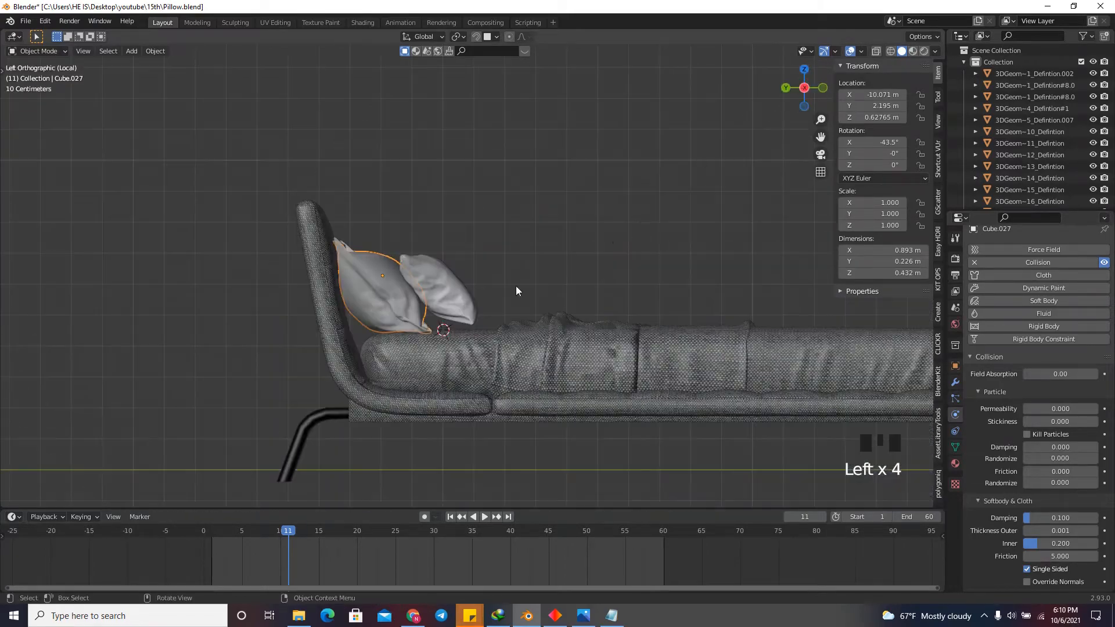
pyautogui.scroll(9, 434, 356)
# Set the front pillow's cloth collision quality to 5 and its object collision distance to 0.001 m.
pyautogui.click(476, 285)
pyautogui.scroll(-5, 447, 307)
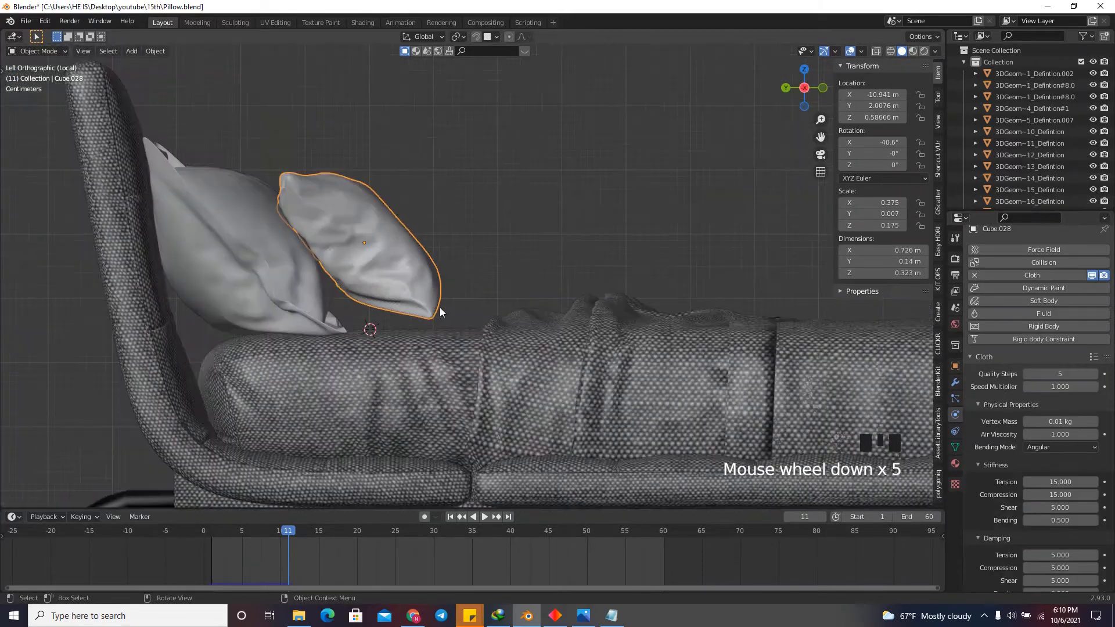
pyautogui.scroll(6, 447, 325)
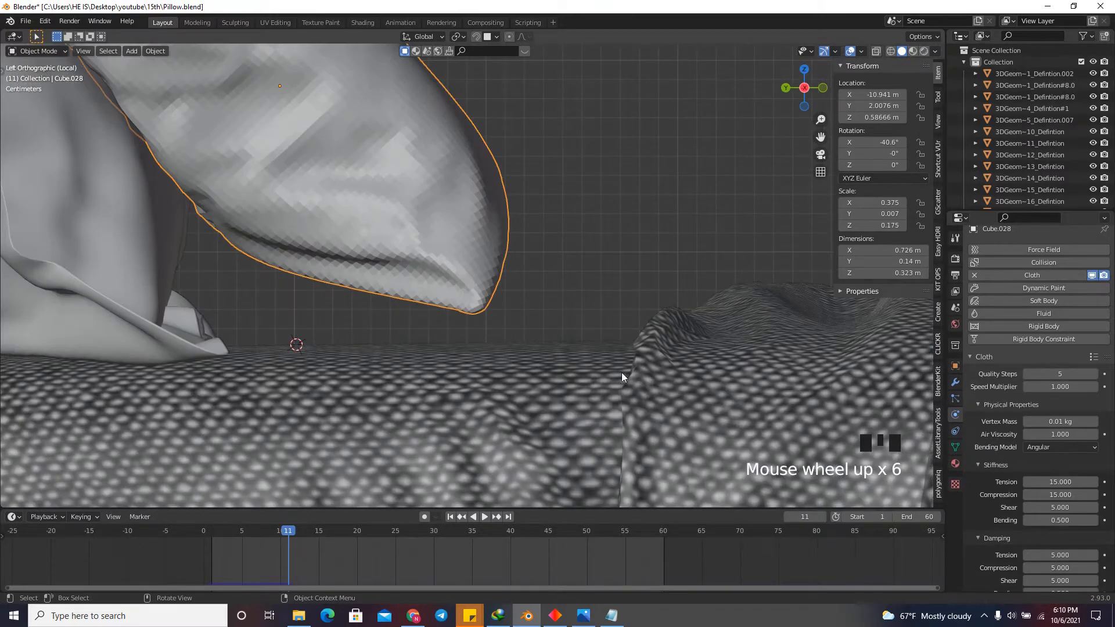
pyautogui.scroll(-10, 1002, 444)
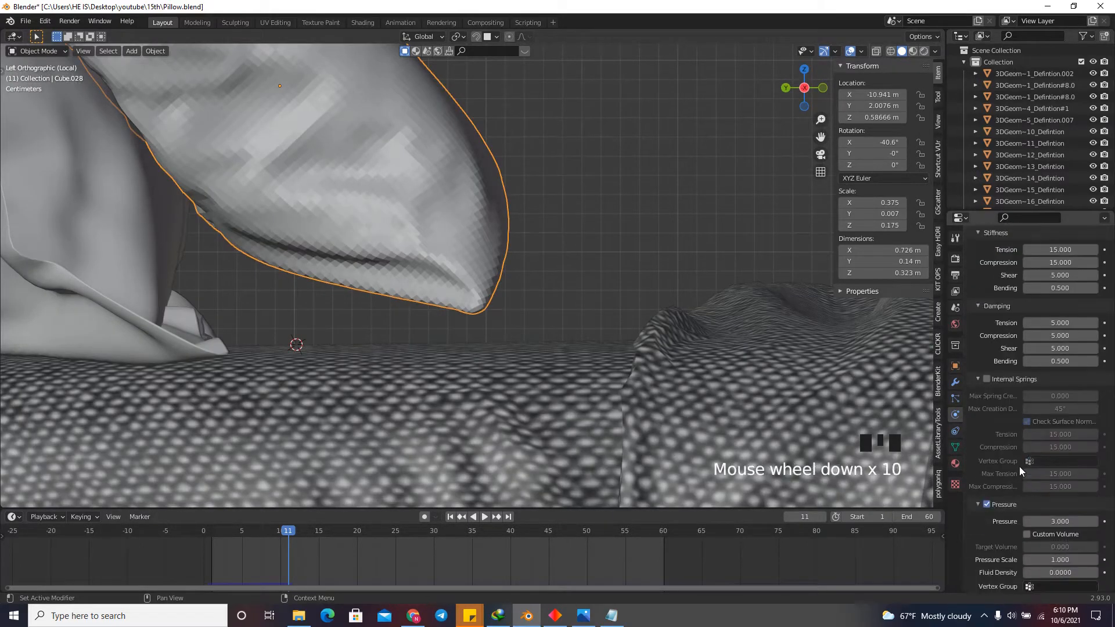
pyautogui.scroll(-15, 1019, 468)
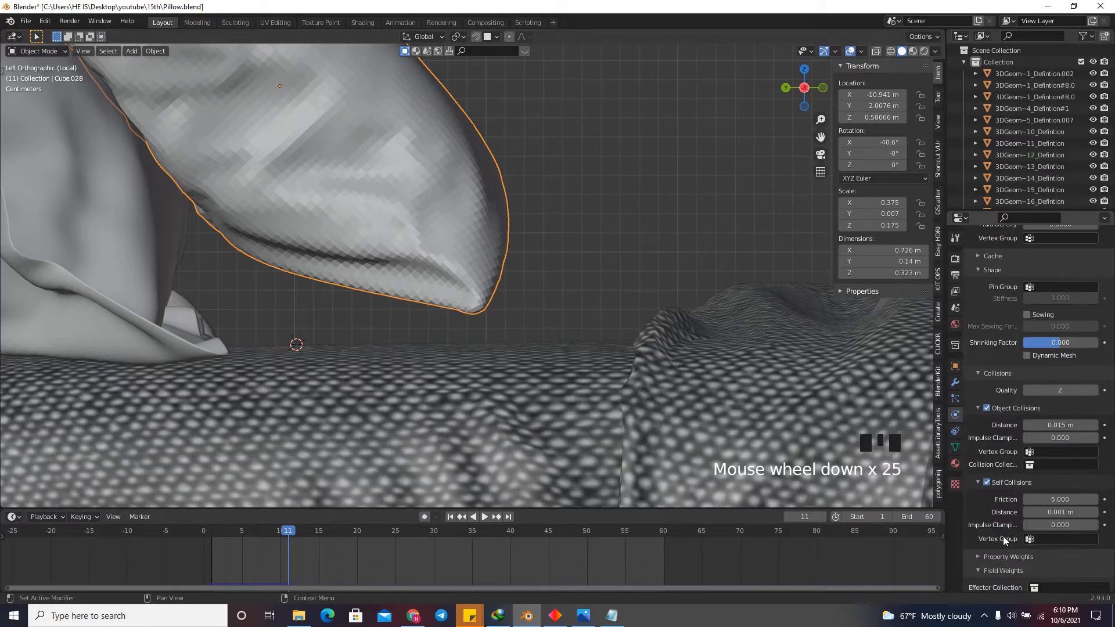
pyautogui.click(1060, 387)
pyautogui.write('5')
pyautogui.press('Return')
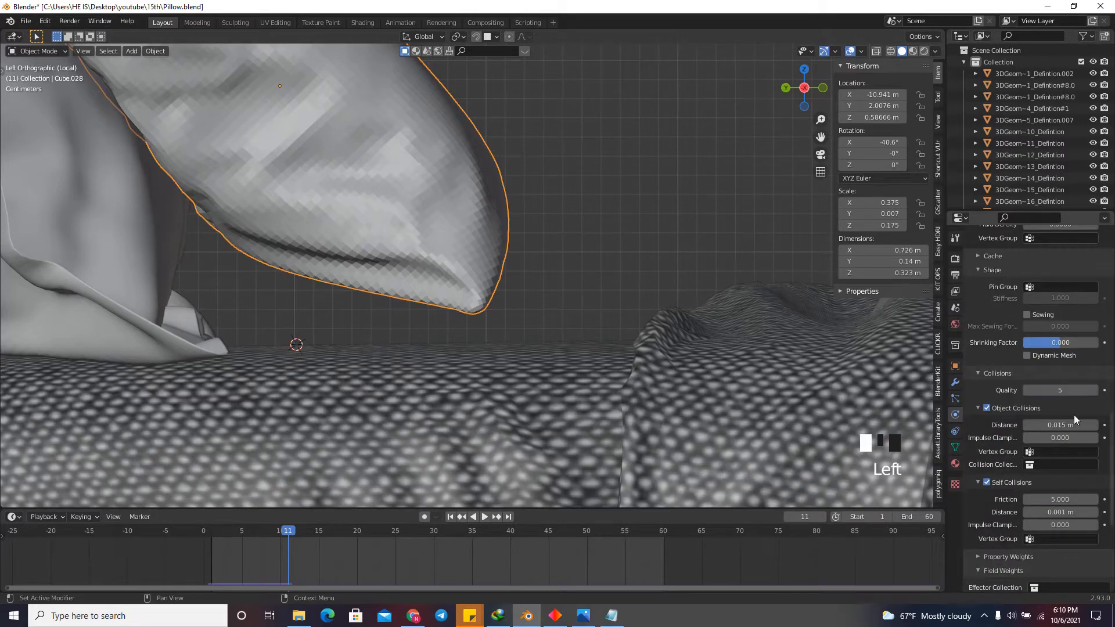
pyautogui.click(1030, 425)
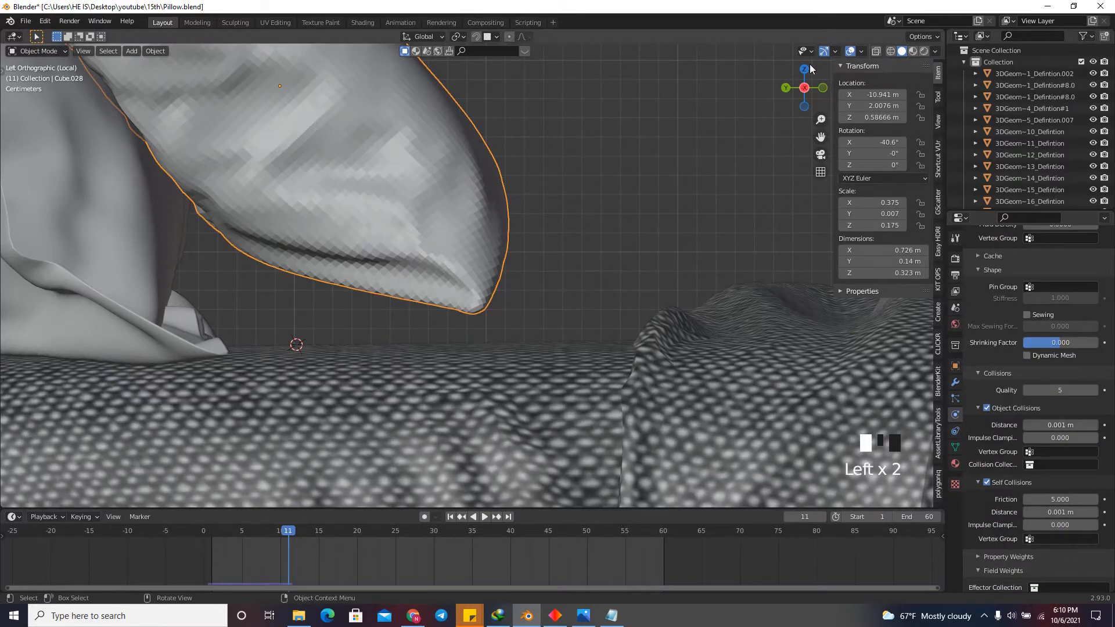
# Return to the start of the timeline and rerun the cloth simulation to frame 9.
pyautogui.moveTo(813, 65); pyautogui.dragTo(706, 114)
pyautogui.scroll(-5, 825, 66)
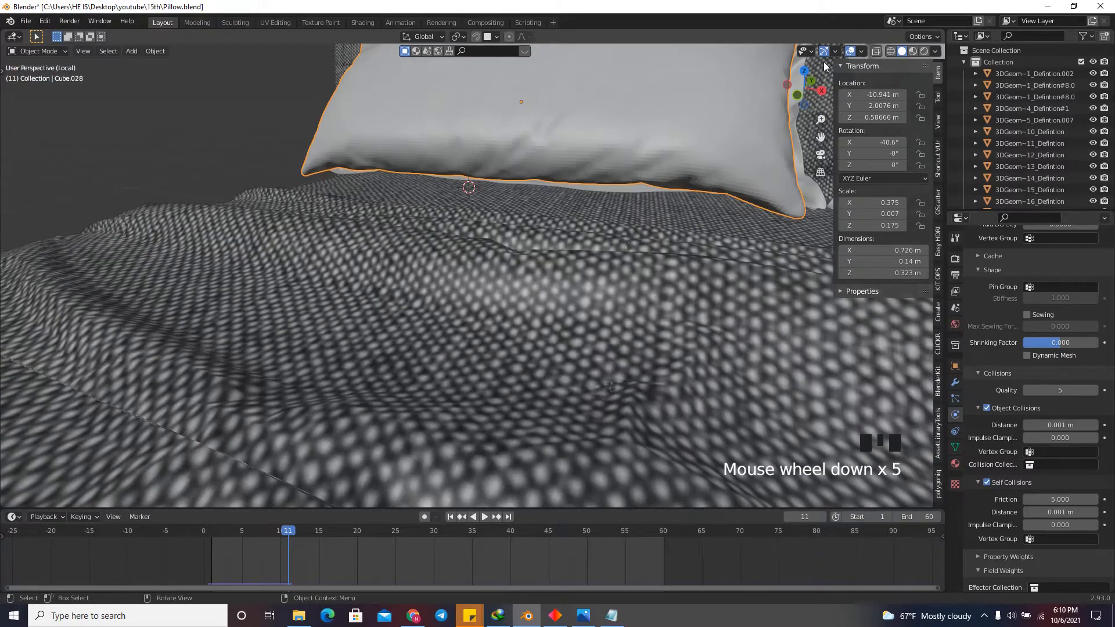
pyautogui.click(764, 204)
pyautogui.click(820, 92)
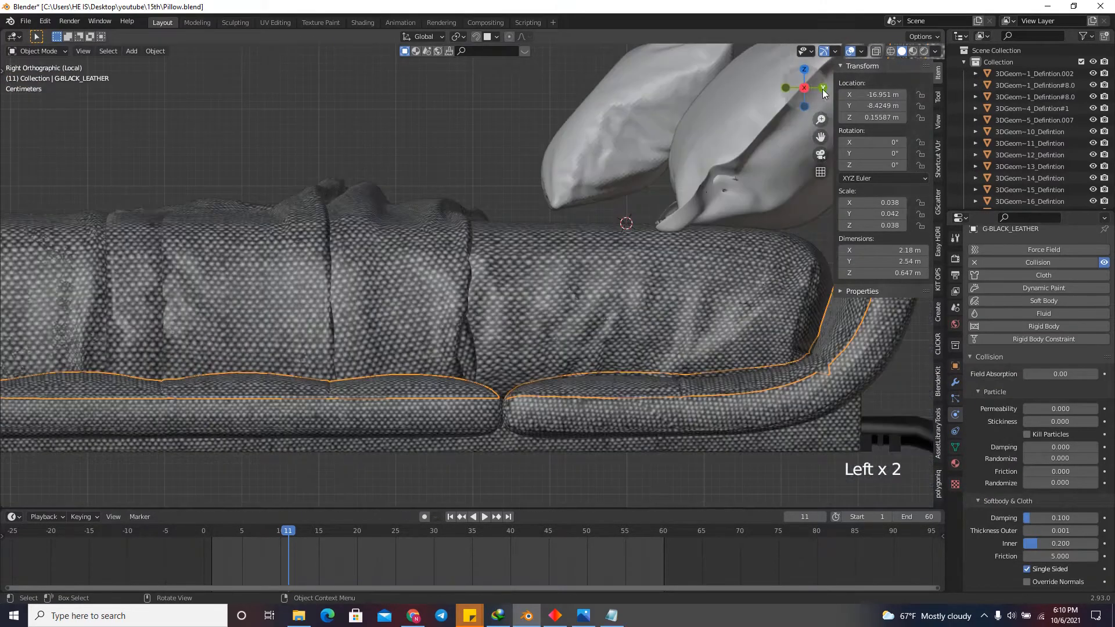
pyautogui.scroll(-5, 656, 214)
pyautogui.hotkey('shift', 'Left')
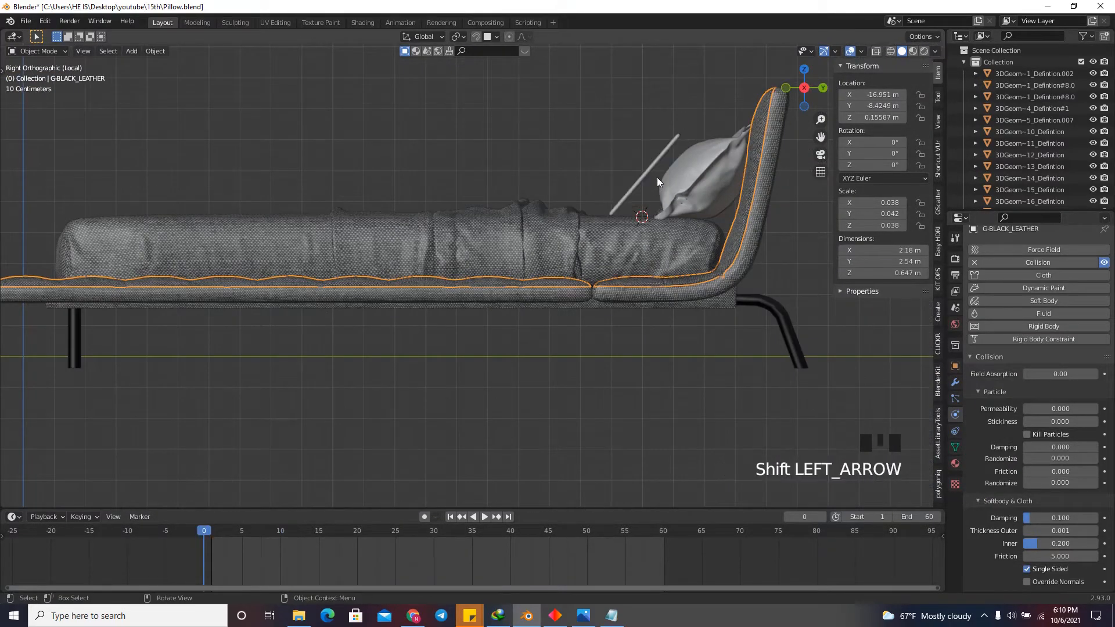
pyautogui.scroll(5, 656, 174)
pyautogui.press('space')
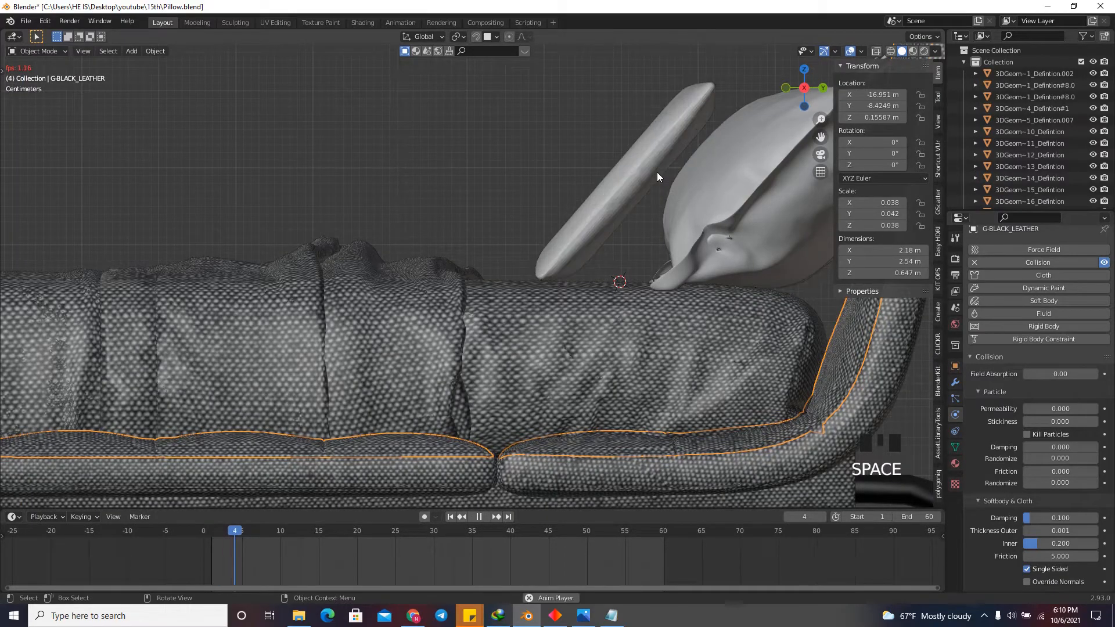
pyautogui.scroll(-3, 807, 90)
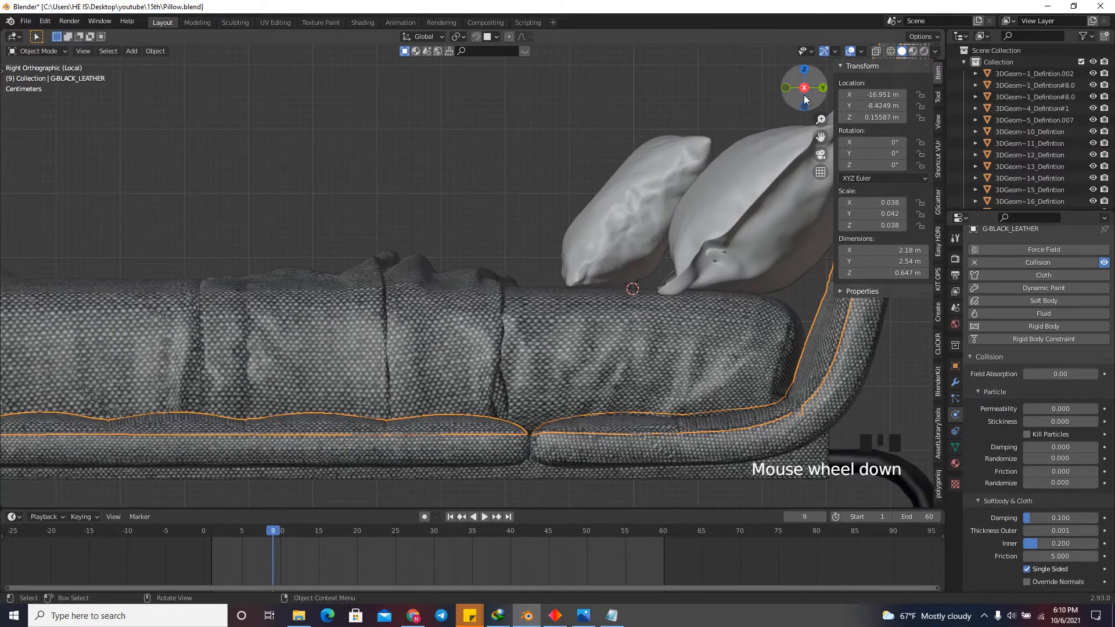
# Select the inflated front pillow and examine how its lower edge meets the mattress.
pyautogui.moveTo(807, 90); pyautogui.dragTo(577, 170)
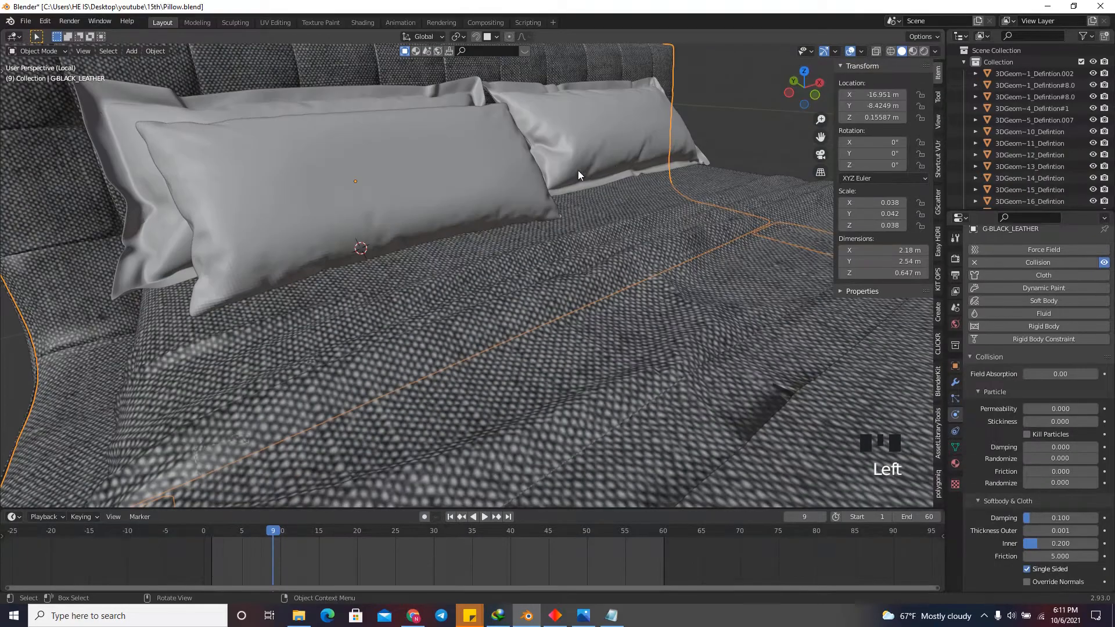
pyautogui.click(523, 191)
pyautogui.scroll(3, 581, 233)
pyautogui.scroll(8, 562, 238)
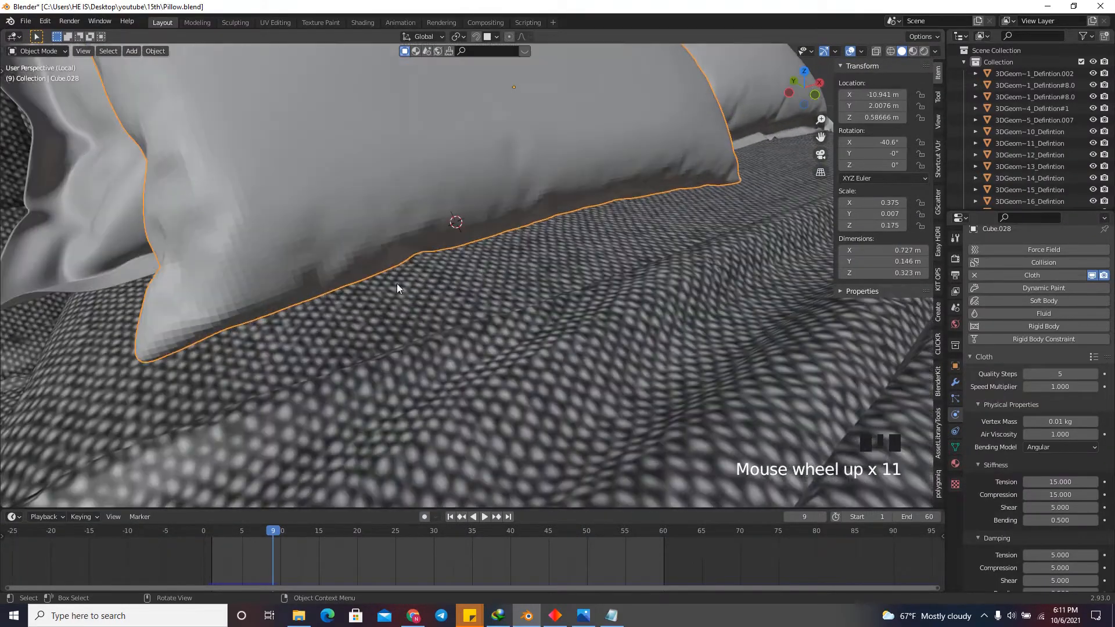
# Check the mattress cover's collision physics, and reselect the front pillow.
pyautogui.scroll(-3, 566, 218)
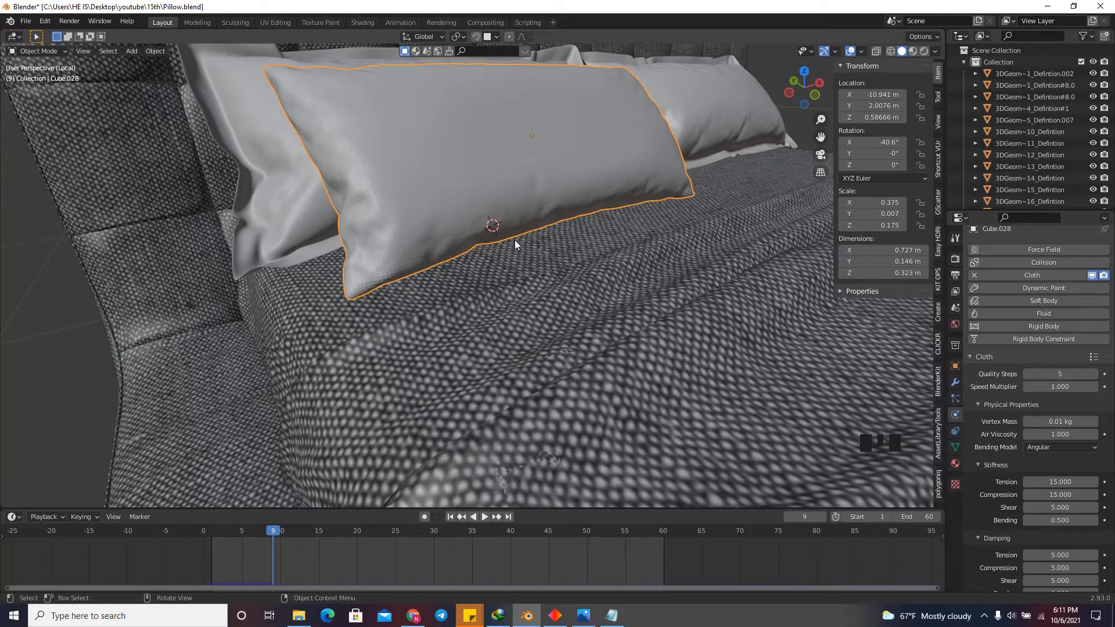
pyautogui.scroll(-2, 515, 244)
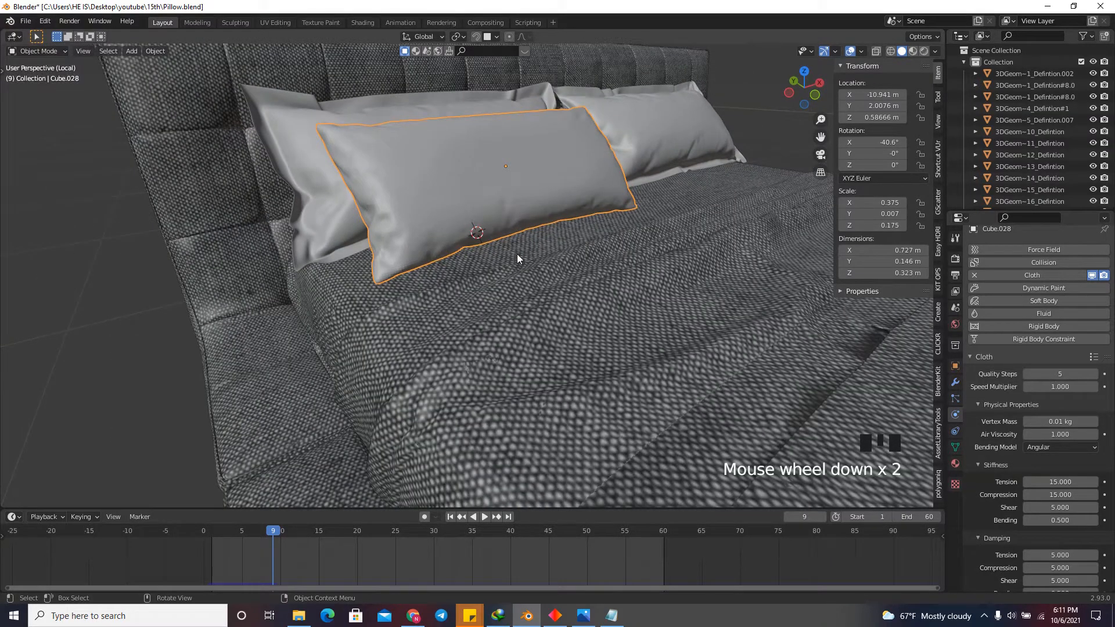
pyautogui.scroll(-1, 518, 250)
pyautogui.click(521, 238)
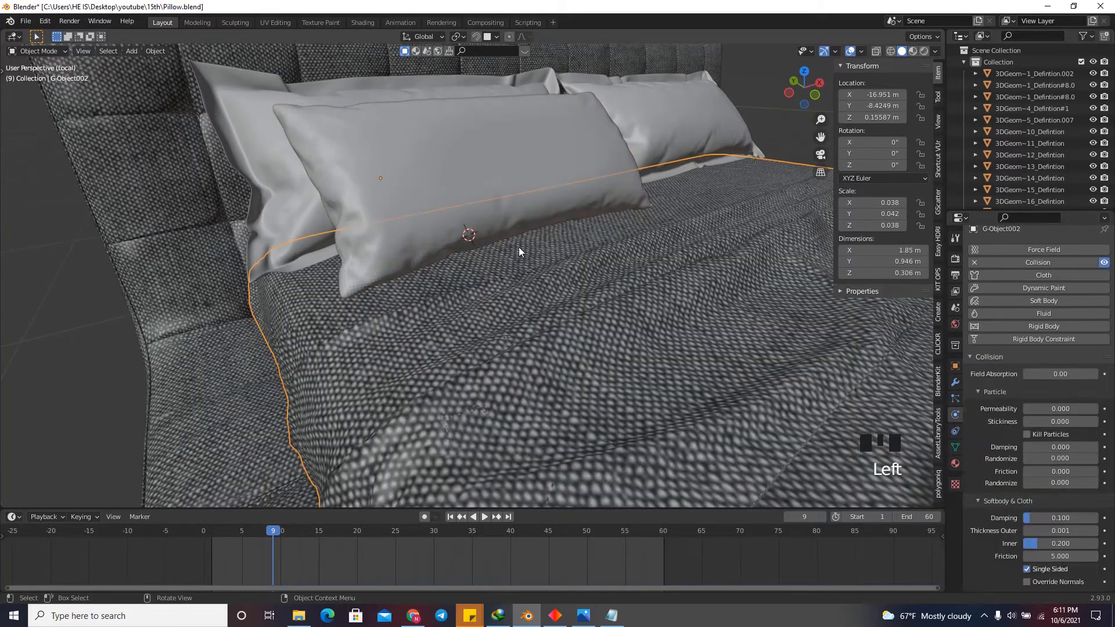
pyautogui.click(481, 204)
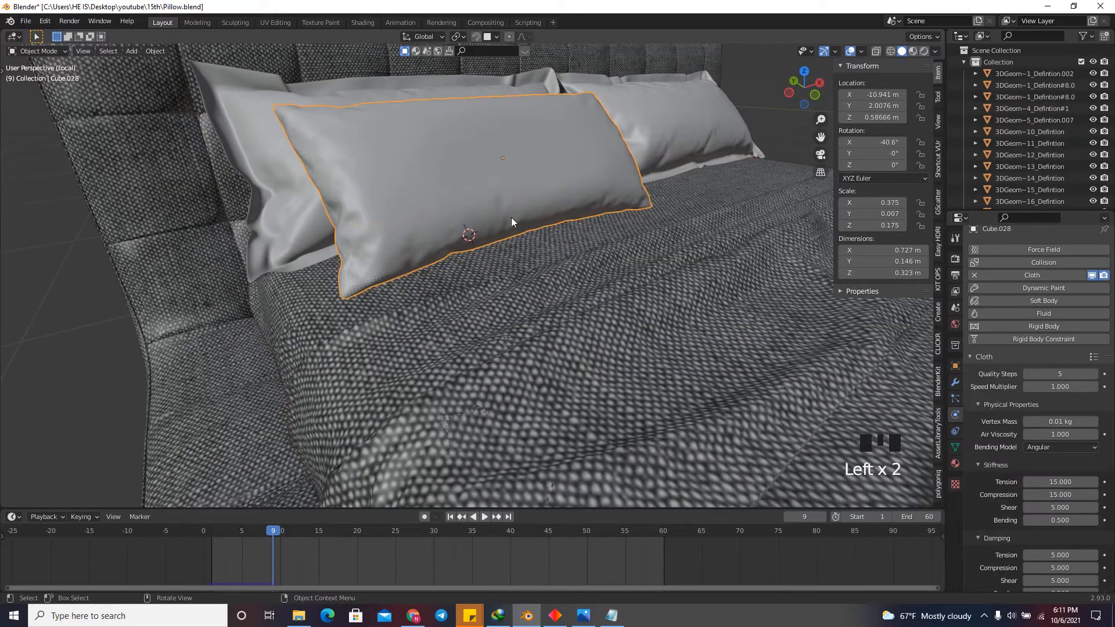
# Return to the start of the timeline and select both lower edge loops of the front pillow's mesh in Edit Mode.
pyautogui.hotkey('shift', 'Left')
pyautogui.press('Tab')
pyautogui.scroll(5, 341, 298)
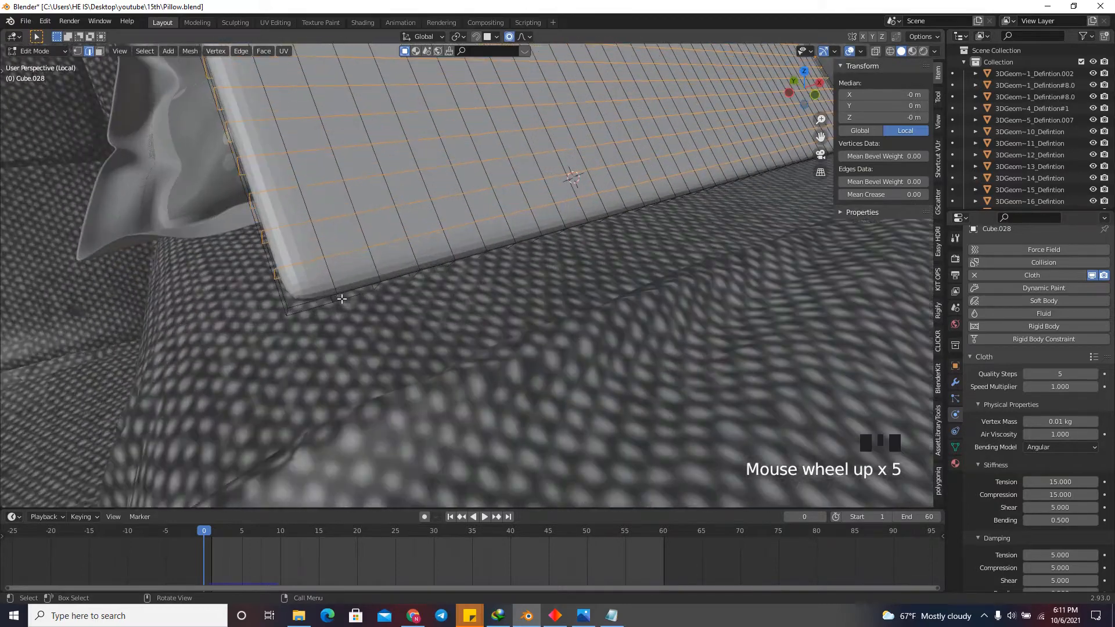
pyautogui.click(306, 310)
pyautogui.scroll(-3, 381, 298)
pyautogui.scroll(2, 556, 218)
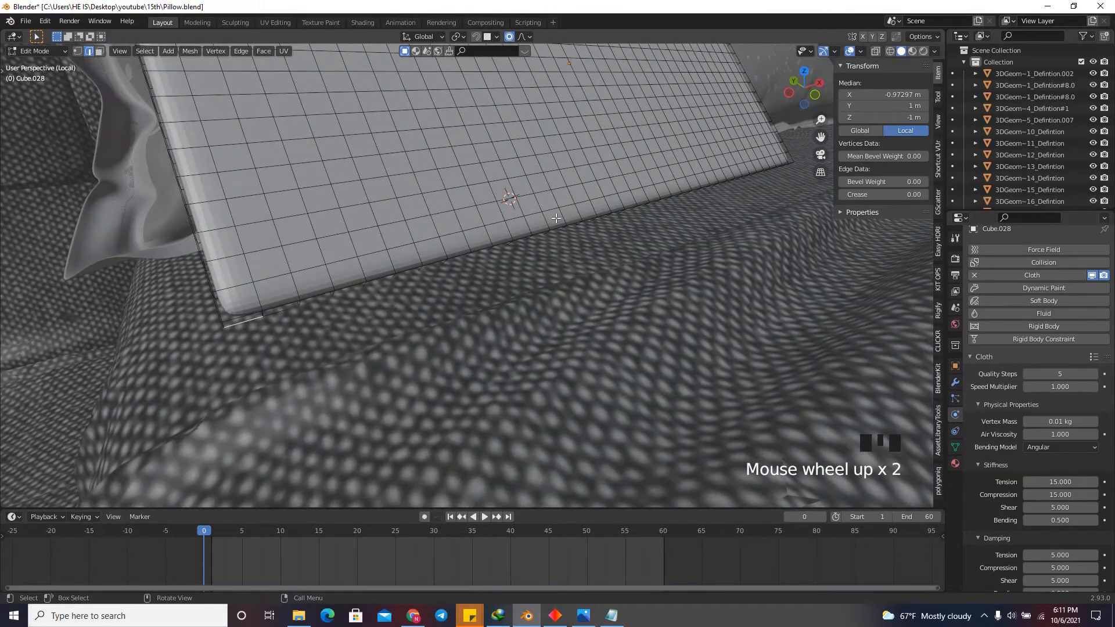
pyautogui.keyDown('alt'); pyautogui.click(256, 319); pyautogui.keyUp('alt')
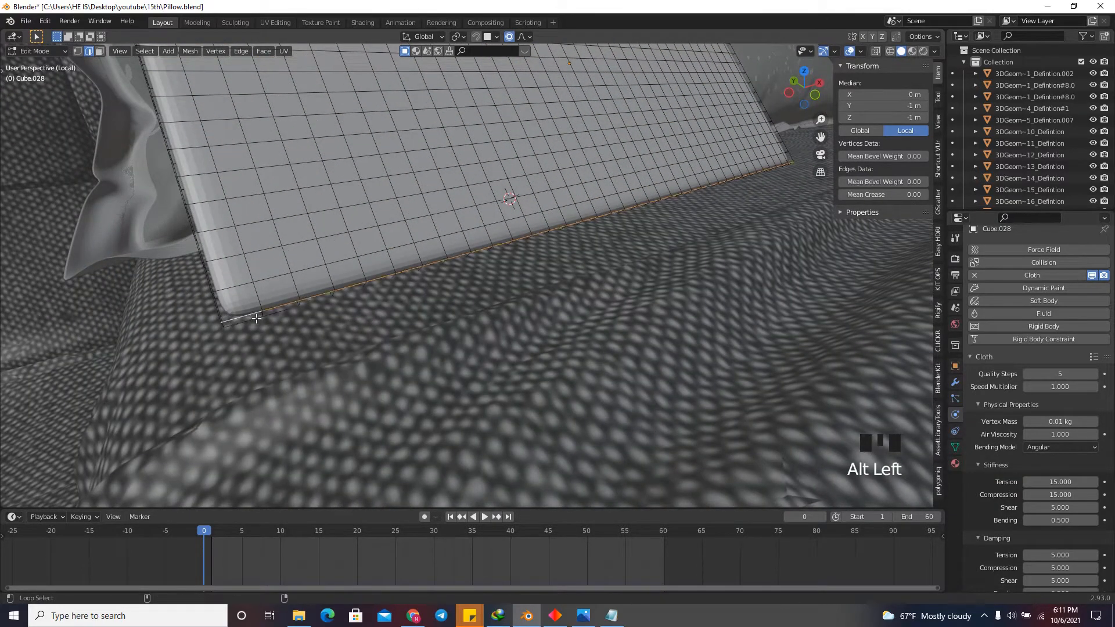
pyautogui.keyDown('alt'); pyautogui.keyDown('shift'); pyautogui.click(239, 324); pyautogui.keyUp('shift'); pyautogui.keyUp('alt')
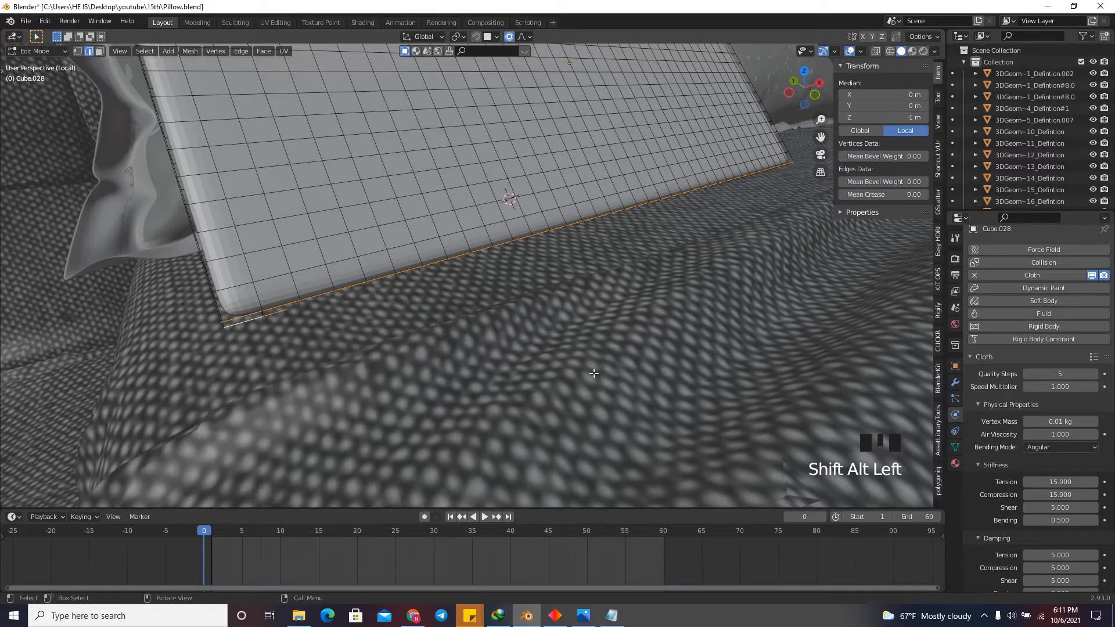
# Create a vertex group on the front pillow and assign the selected lower edges to it with weight 0.250.
pyautogui.click(955, 447)
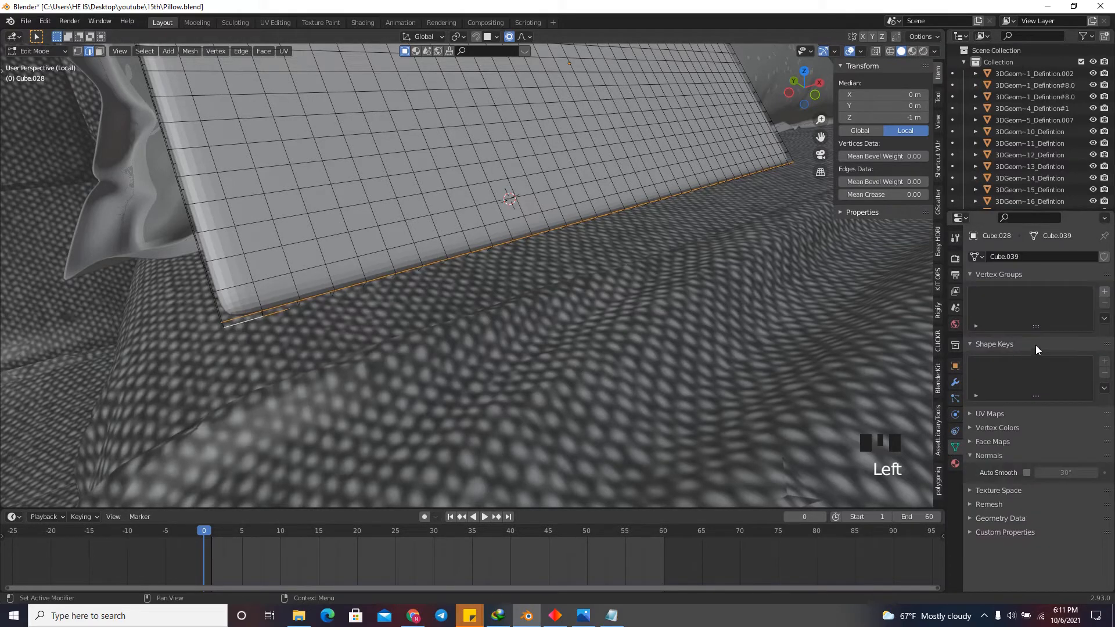
pyautogui.click(1104, 292)
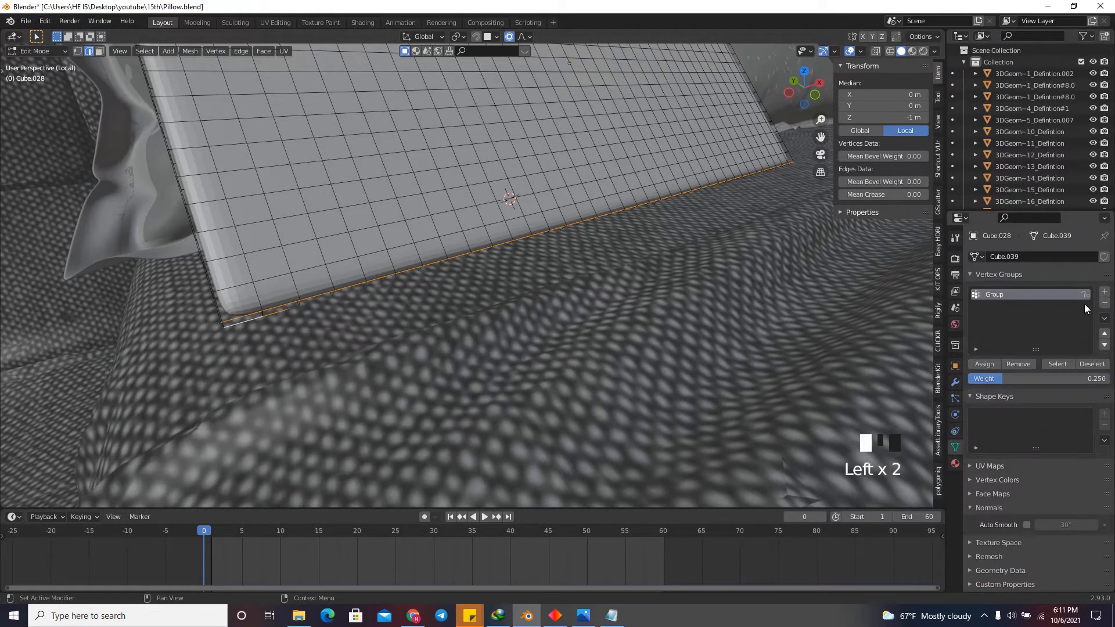
pyautogui.click(993, 364)
pyautogui.click(993, 364)
pyautogui.click(993, 363)
pyautogui.click(992, 364)
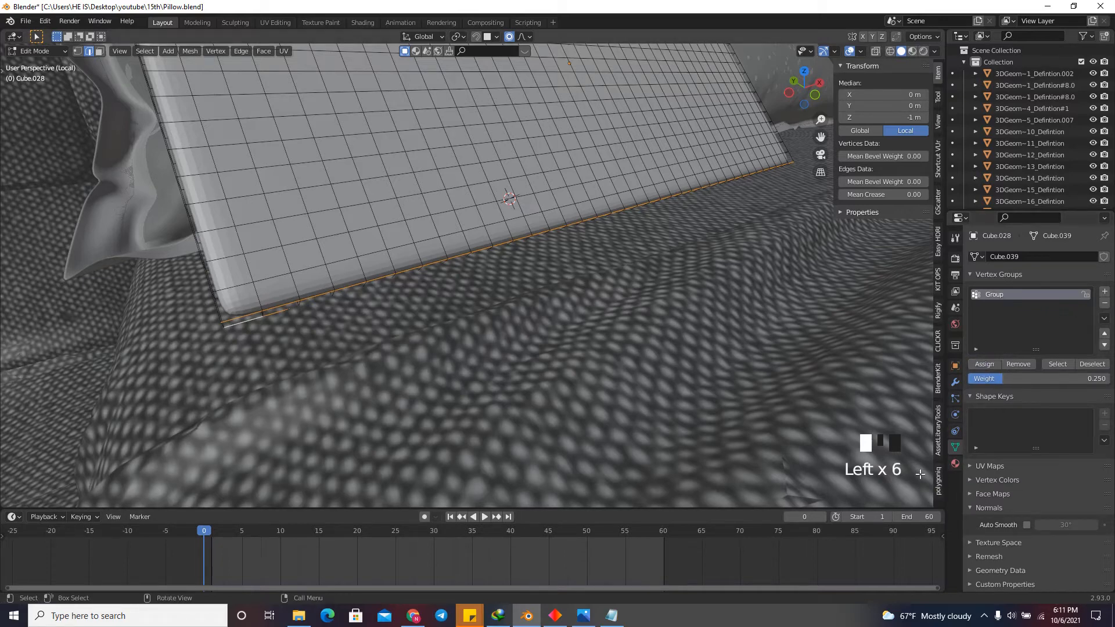
# Set the vertex group "Group" as the pin group in the front pillow's cloth shape settings.
pyautogui.click(955, 415)
pyautogui.scroll(-20, 1096, 498)
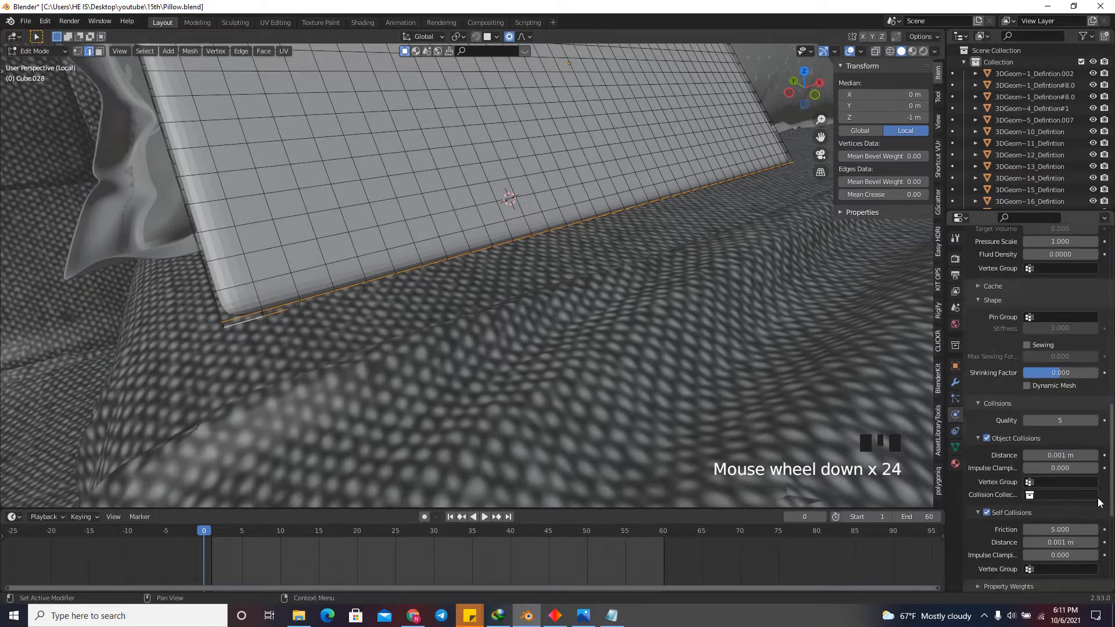
pyautogui.click(1038, 316)
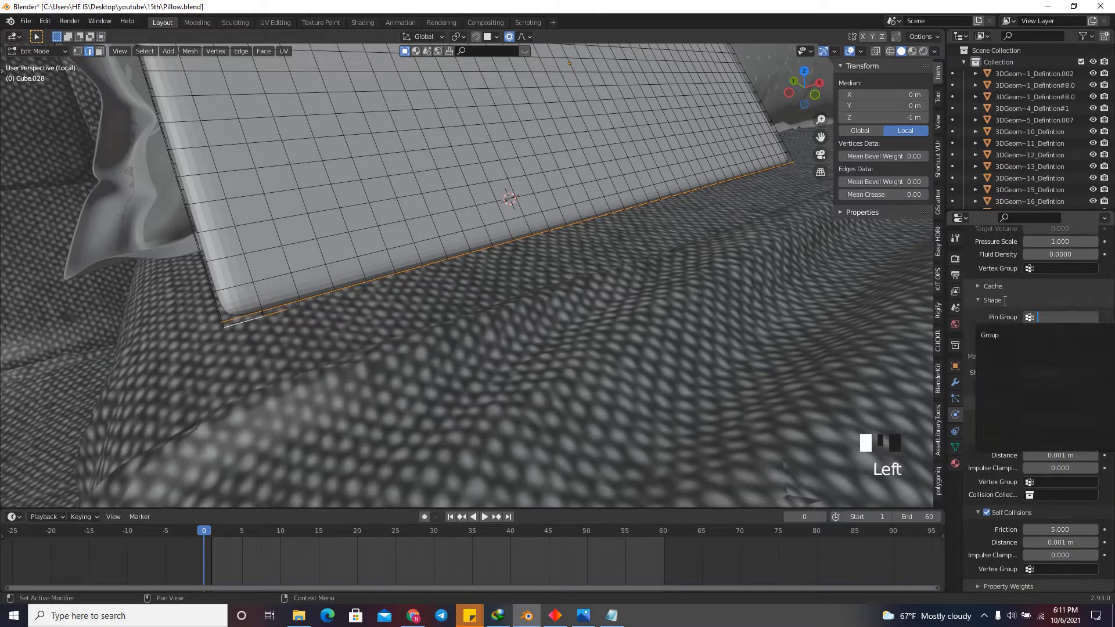
pyautogui.click(1031, 334)
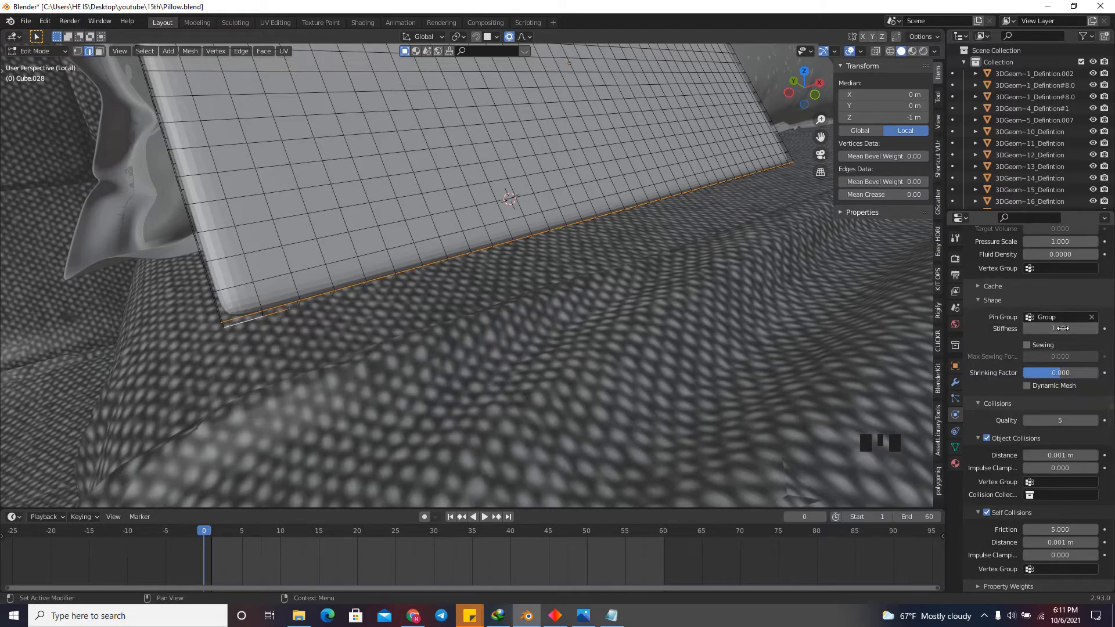
# Return to Object Mode and run the front pillow's pinned cloth simulation to frame 28.
pyautogui.click(814, 93)
pyautogui.moveTo(813, 90); pyautogui.dragTo(655, 103)
pyautogui.scroll(-2, 596, 238)
pyautogui.scroll(-2, 596, 238)
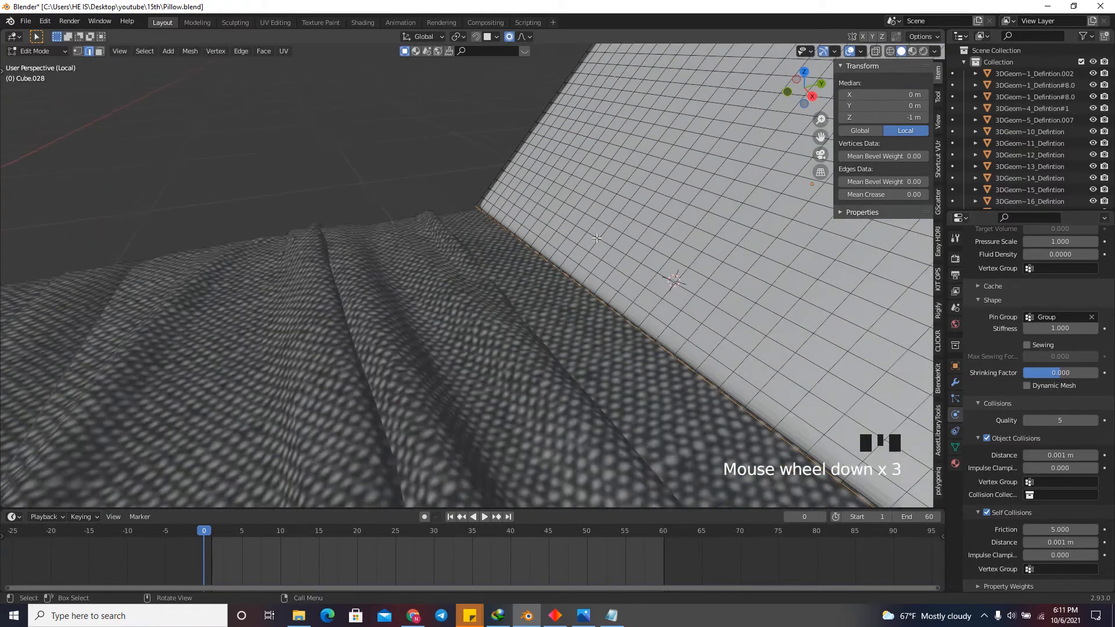
pyautogui.hotkey('shift', 'Left')
pyautogui.scroll(-2, 519, 246)
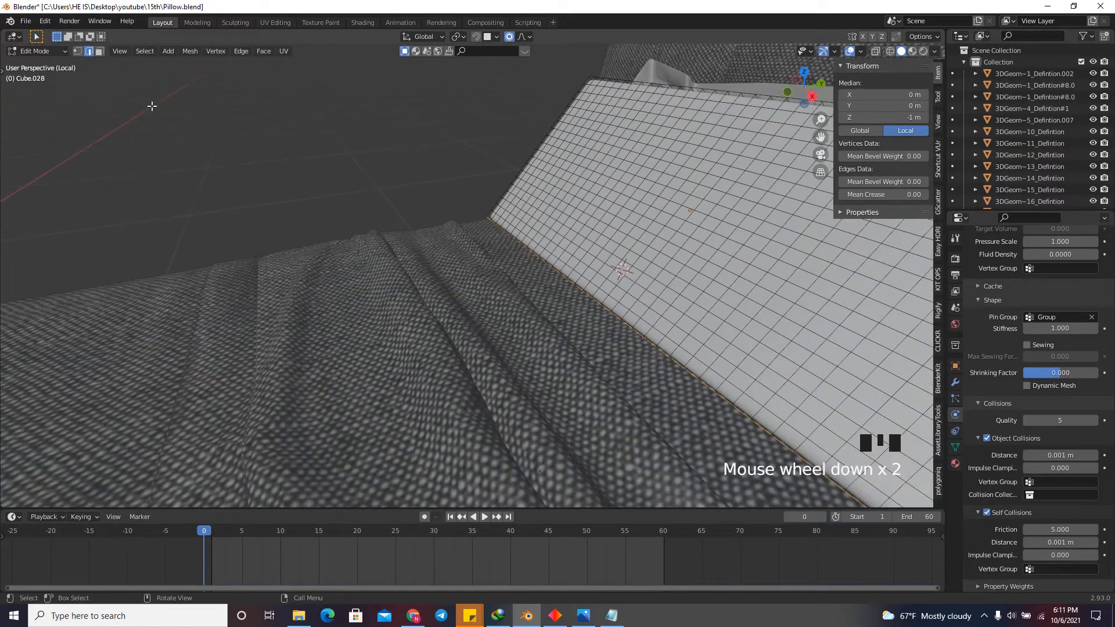
pyautogui.click(52, 51)
pyautogui.click(51, 65)
pyautogui.scroll(-3, 313, 225)
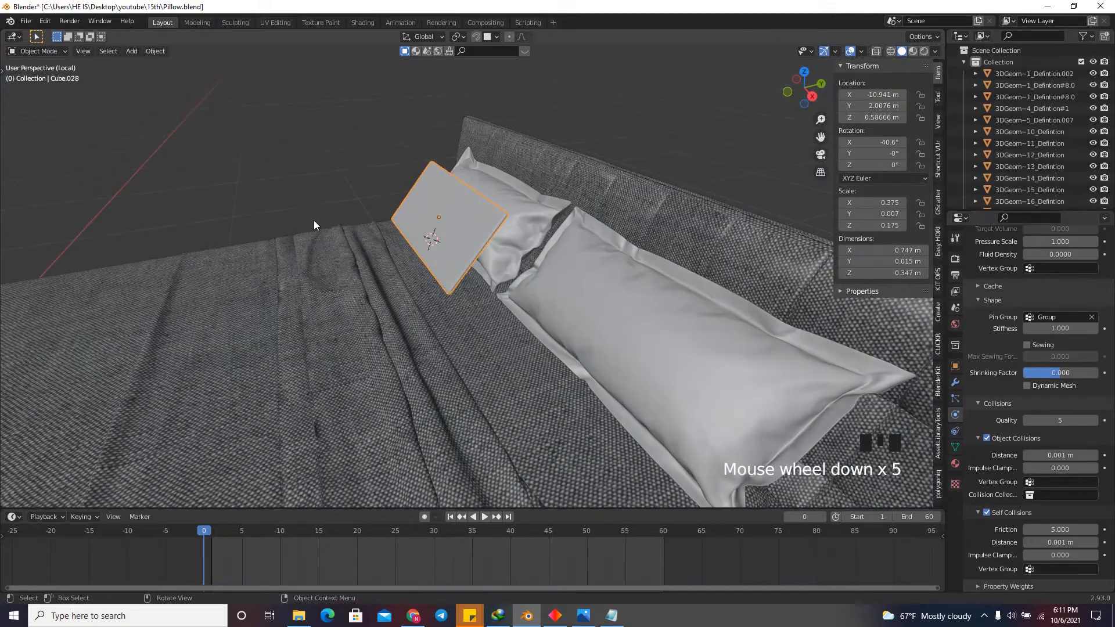
pyautogui.scroll(2, 459, 283)
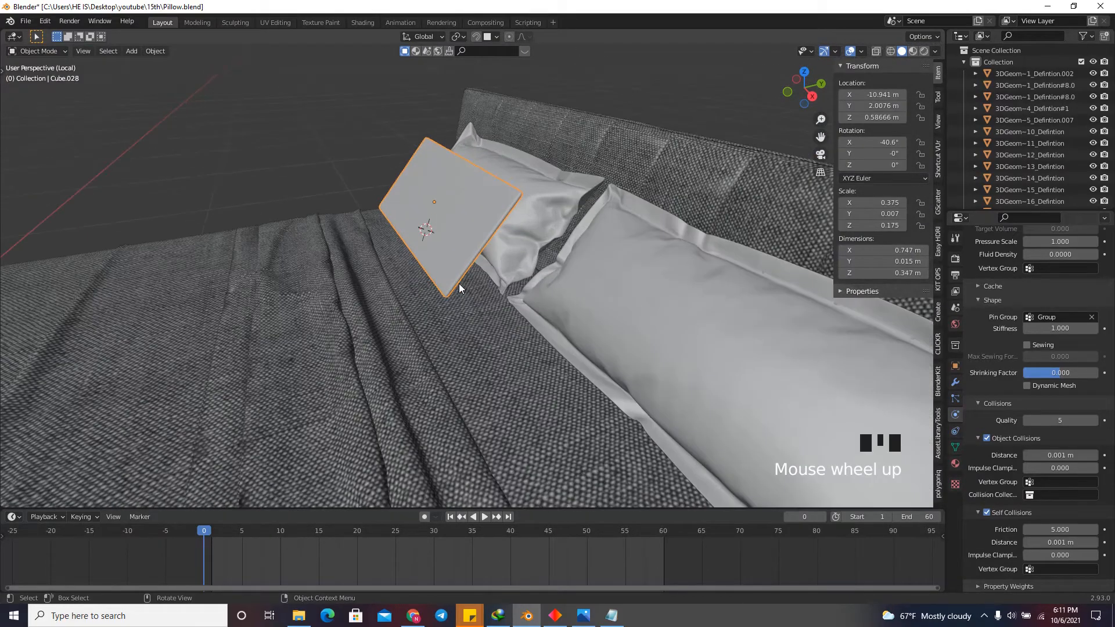
pyautogui.press('space')
pyautogui.moveTo(788, 99); pyautogui.dragTo(16, 88)
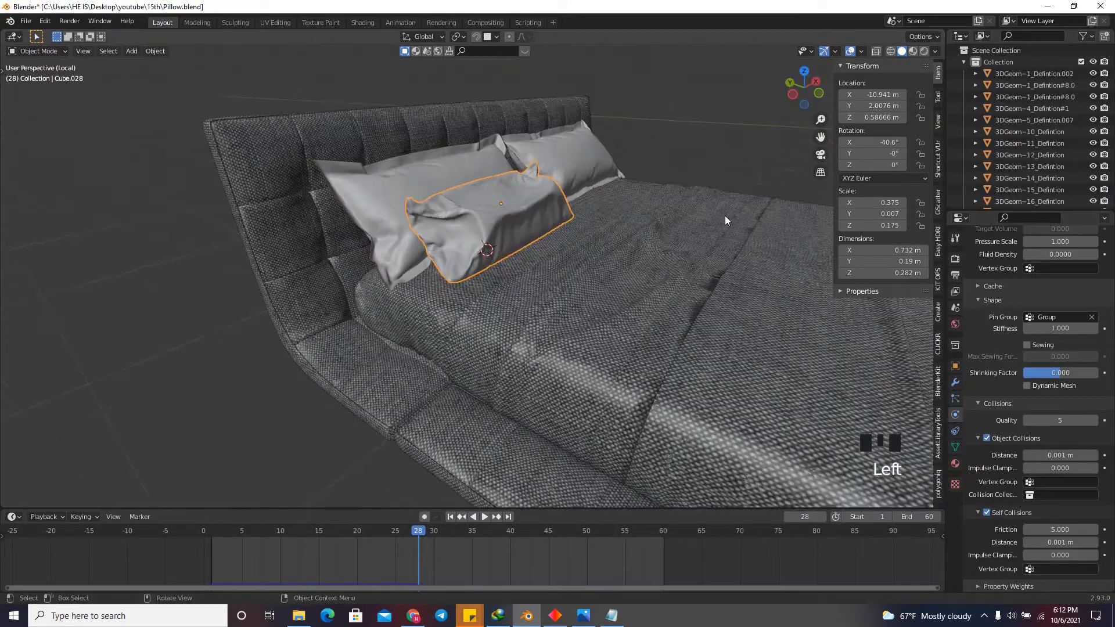
# Go back to frame 9, advance to frame 11, and examine the pinned pillow from the side.
pyautogui.moveTo(420, 533); pyautogui.dragTo(276, 559)
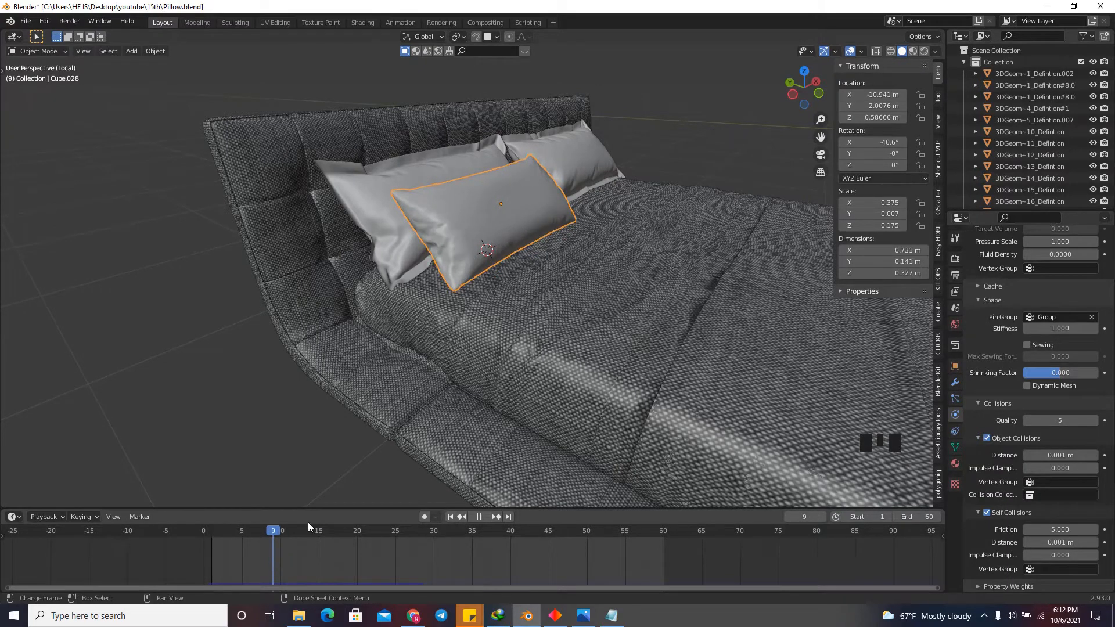
pyautogui.moveTo(805, 89); pyautogui.dragTo(716, 121)
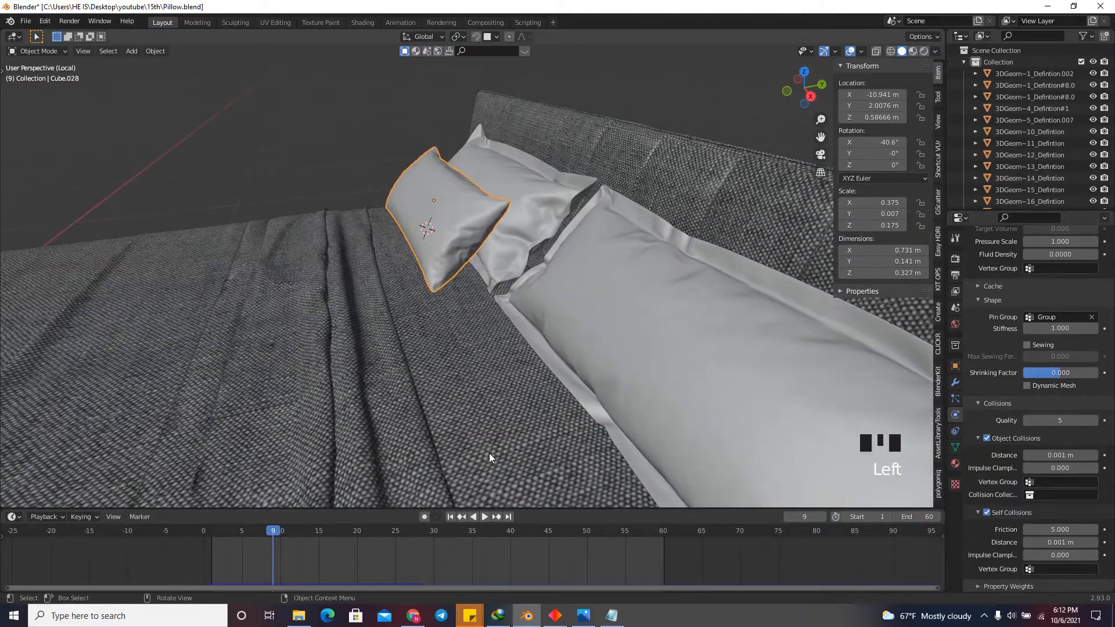
pyautogui.click(822, 517)
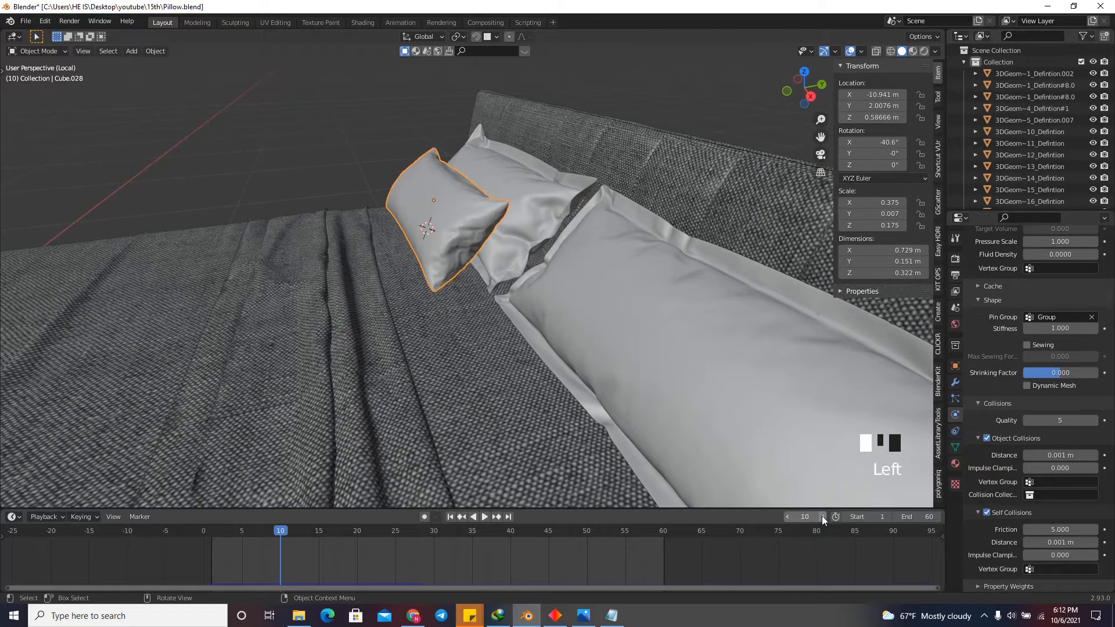
pyautogui.click(822, 517)
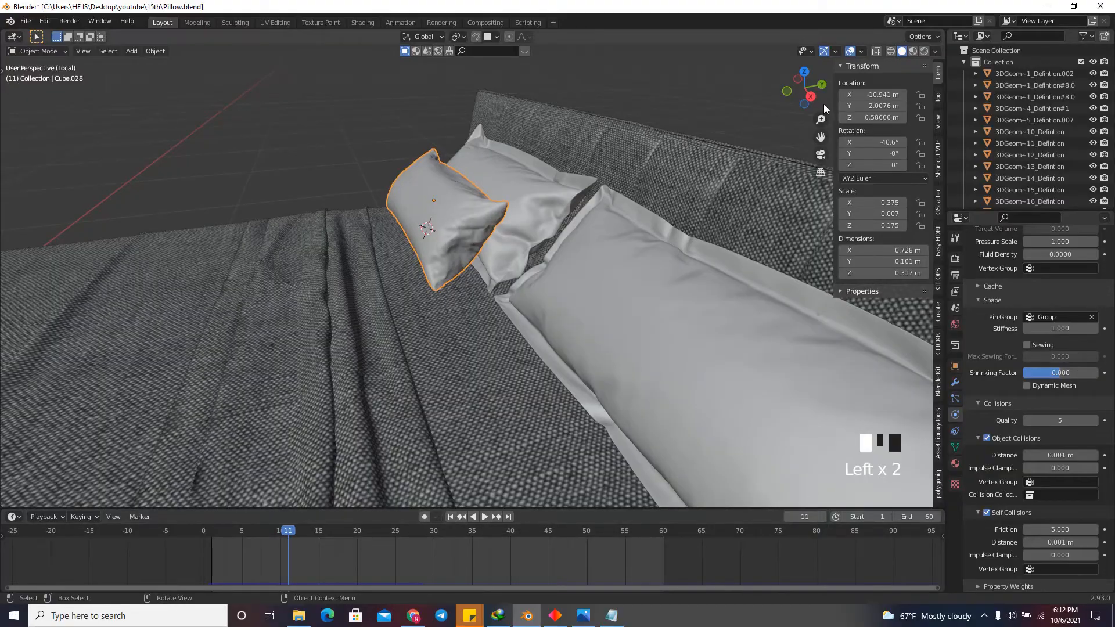
pyautogui.moveTo(824, 109); pyautogui.dragTo(762, 101)
pyautogui.click(785, 97)
# Set the front pillow's cloth quality steps to 10.
pyautogui.scroll(11, 1010, 366)
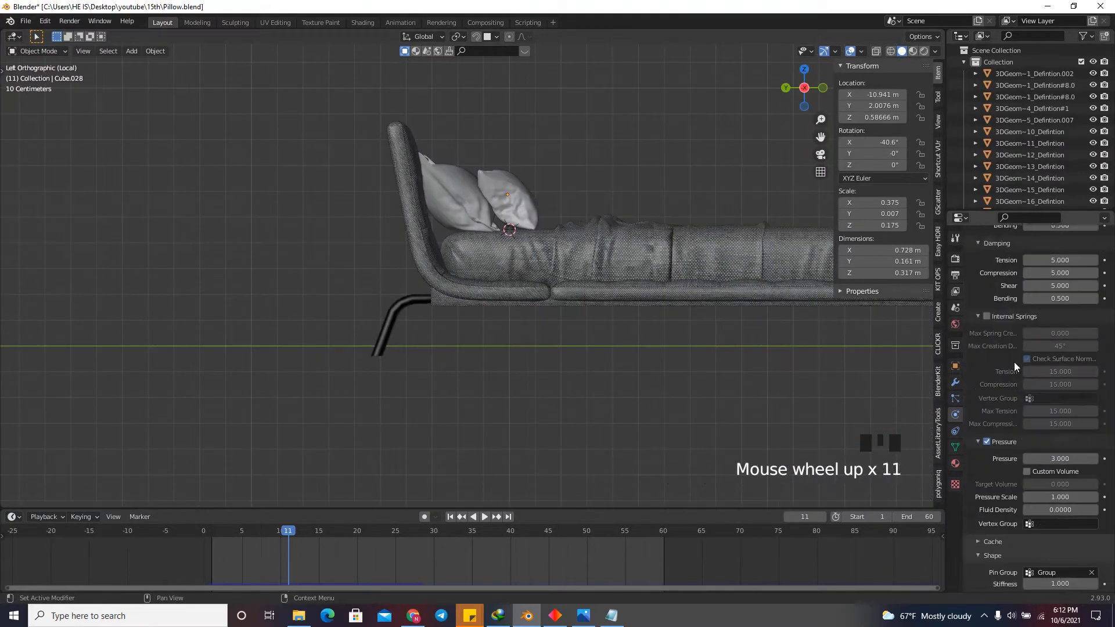
pyautogui.scroll(17, 1015, 360)
pyautogui.click(1068, 383)
pyautogui.write('1')
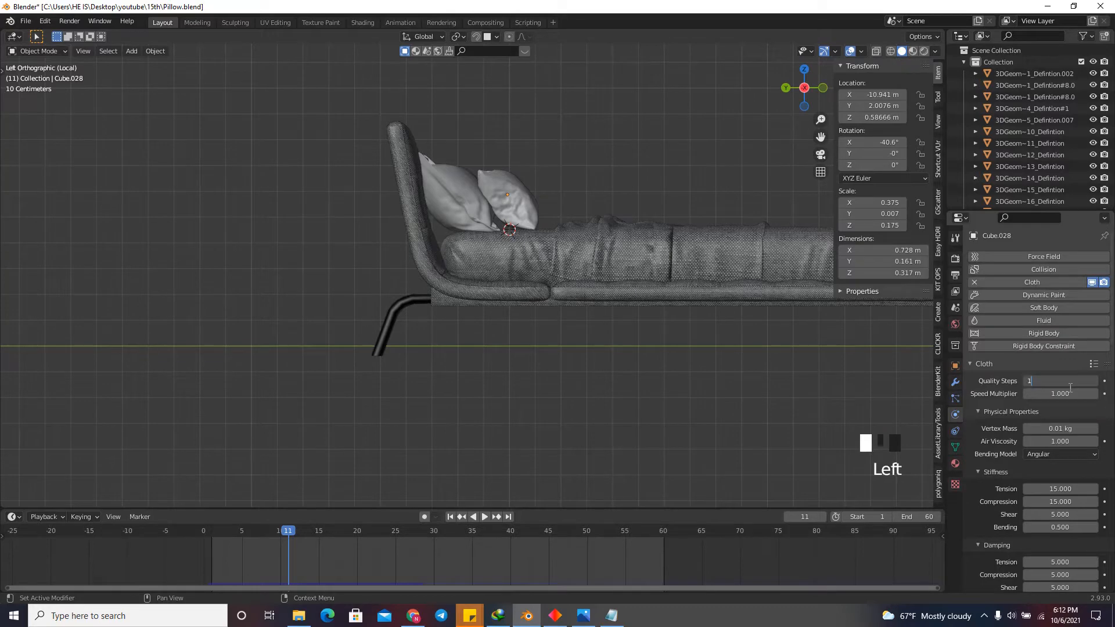
pyautogui.write('0')
pyautogui.press('Return')
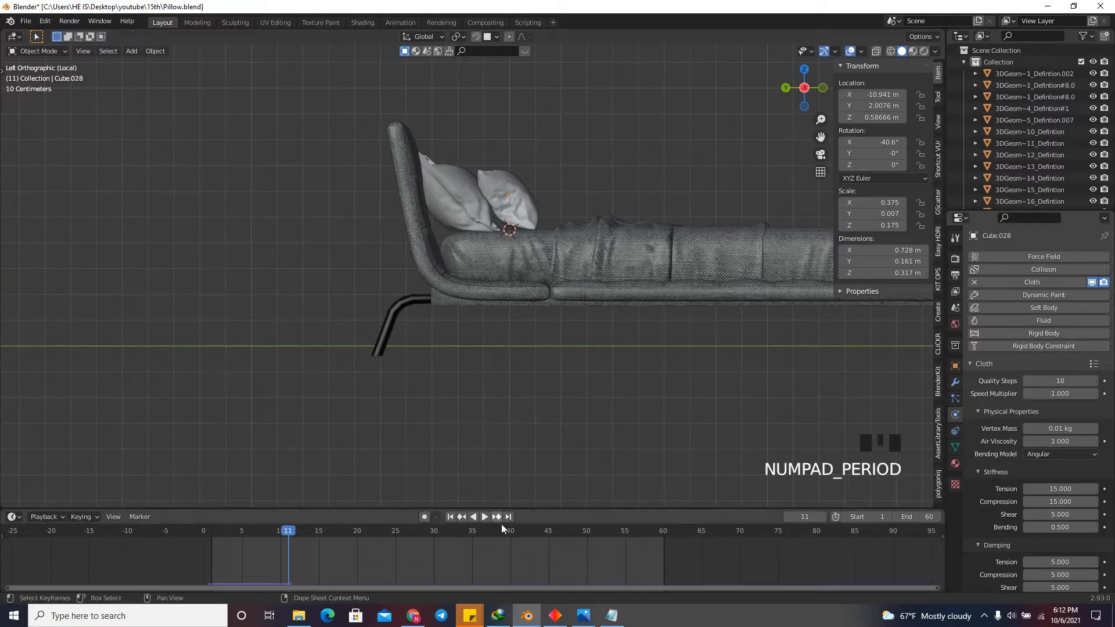
# Return to the start of the timeline and rerun the cloth simulation to frame 13.
pyautogui.click(452, 517)
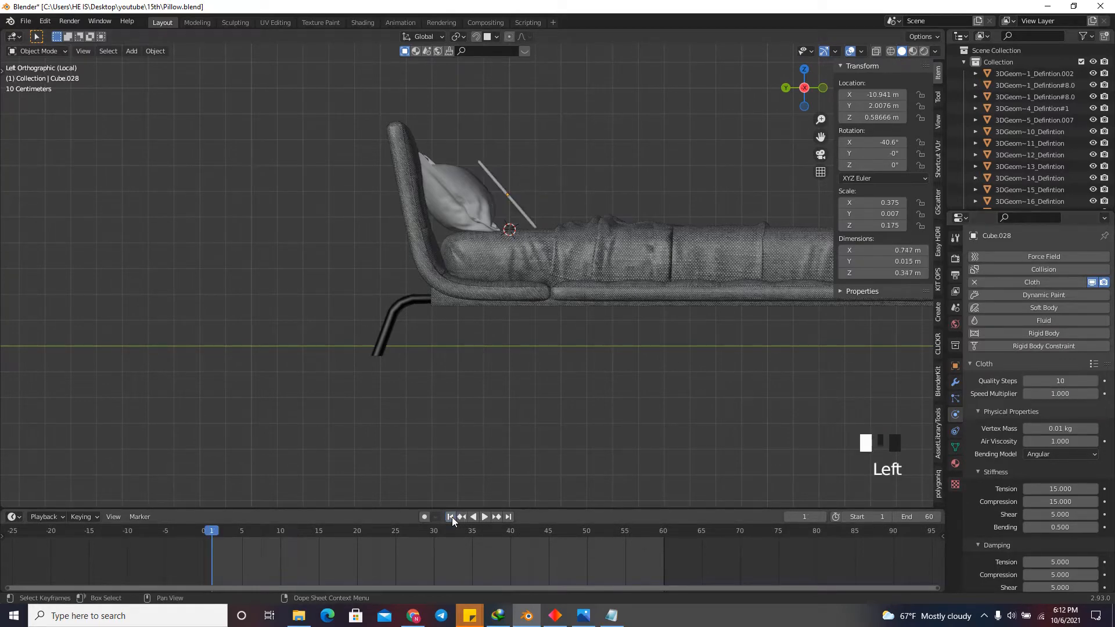
pyautogui.moveTo(806, 71)
pyautogui.mouseDown()
pyautogui.moveTo(714, 124)
pyautogui.moveTo(807, 91)
pyautogui.mouseUp()
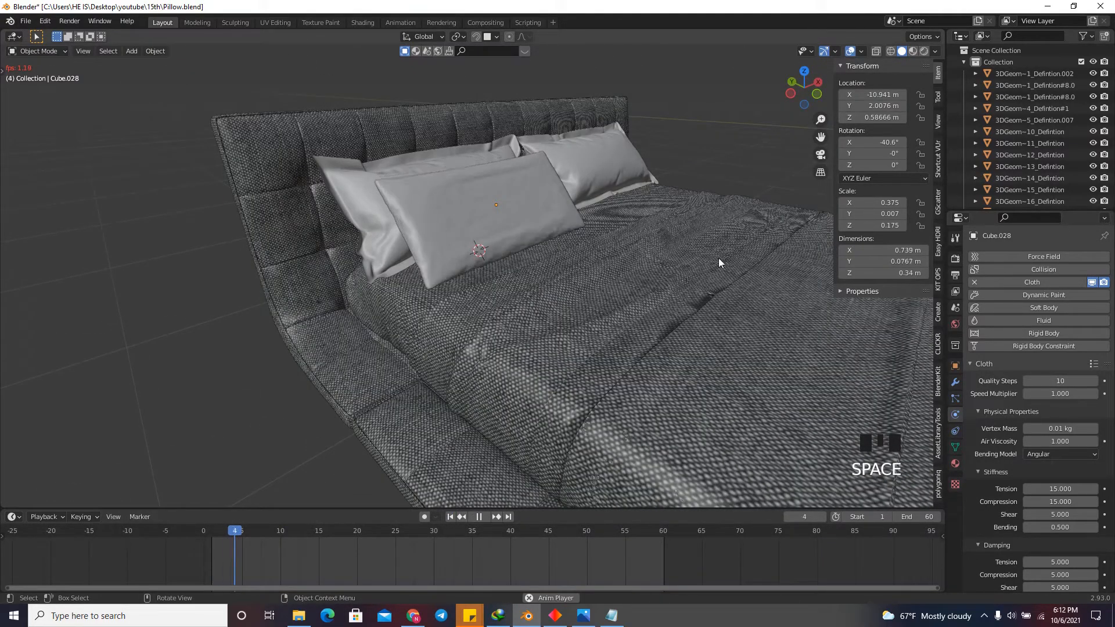
pyautogui.press('space')
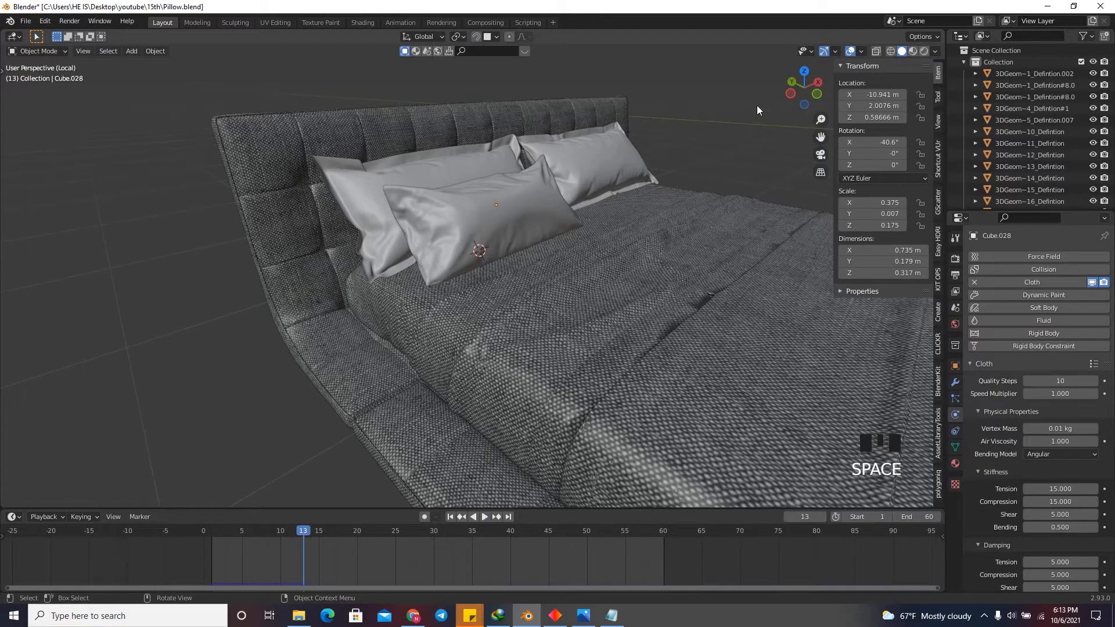
# Step the simulation back to frame 8 and examine from the side how the front pillow meets the mattress.
pyautogui.moveTo(789, 99); pyautogui.dragTo(807, 94)
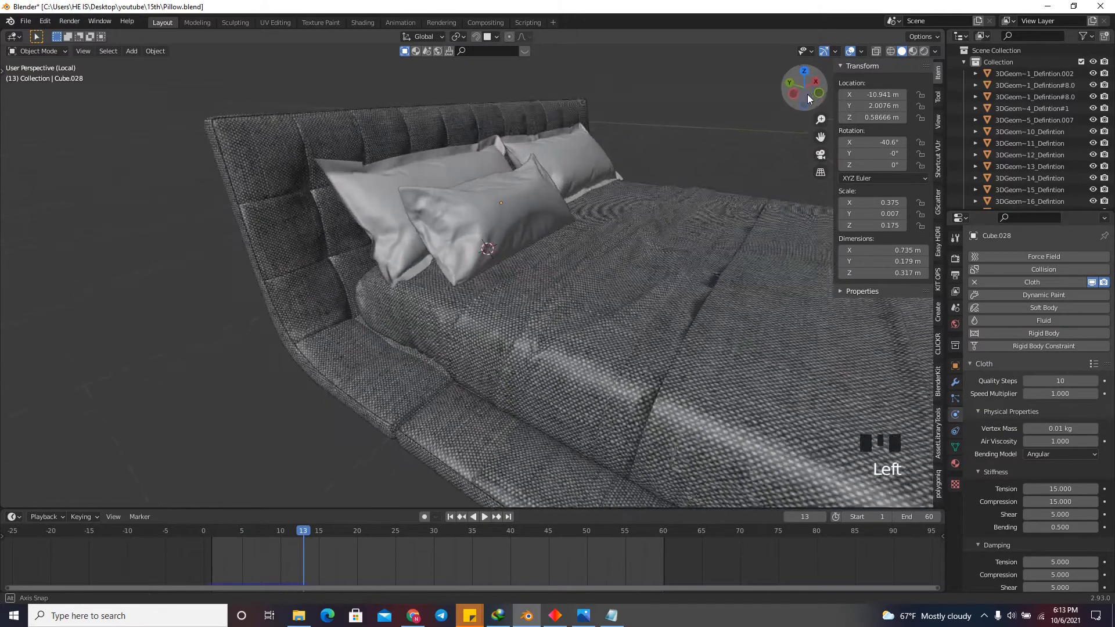
pyautogui.click(788, 517)
pyautogui.click(789, 517)
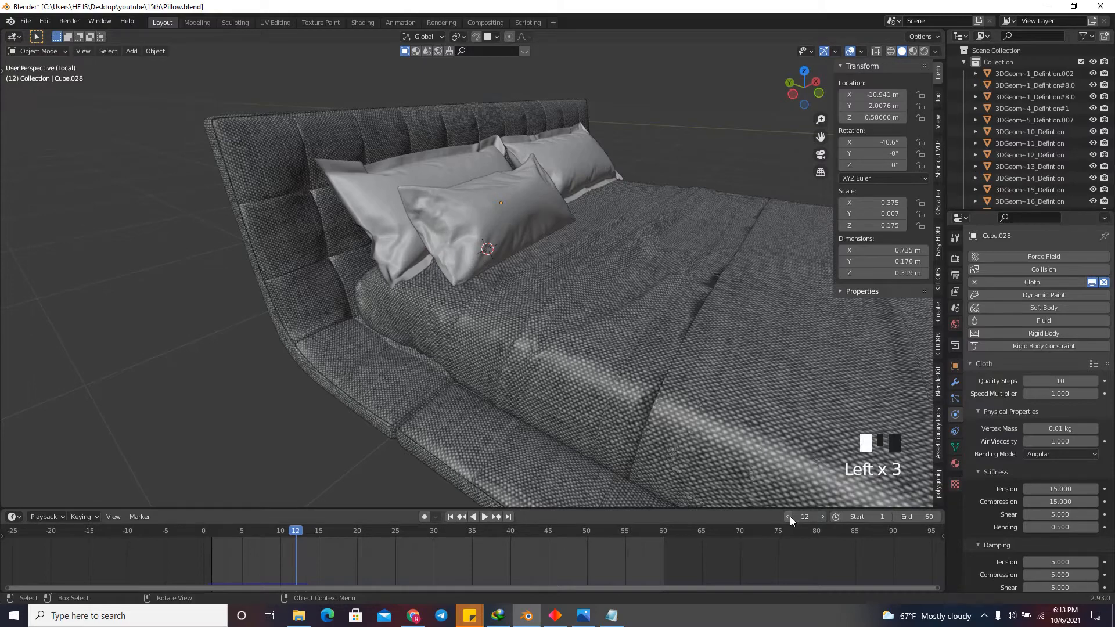
pyautogui.click(789, 517)
pyautogui.click(789, 517)
pyautogui.click(789, 517)
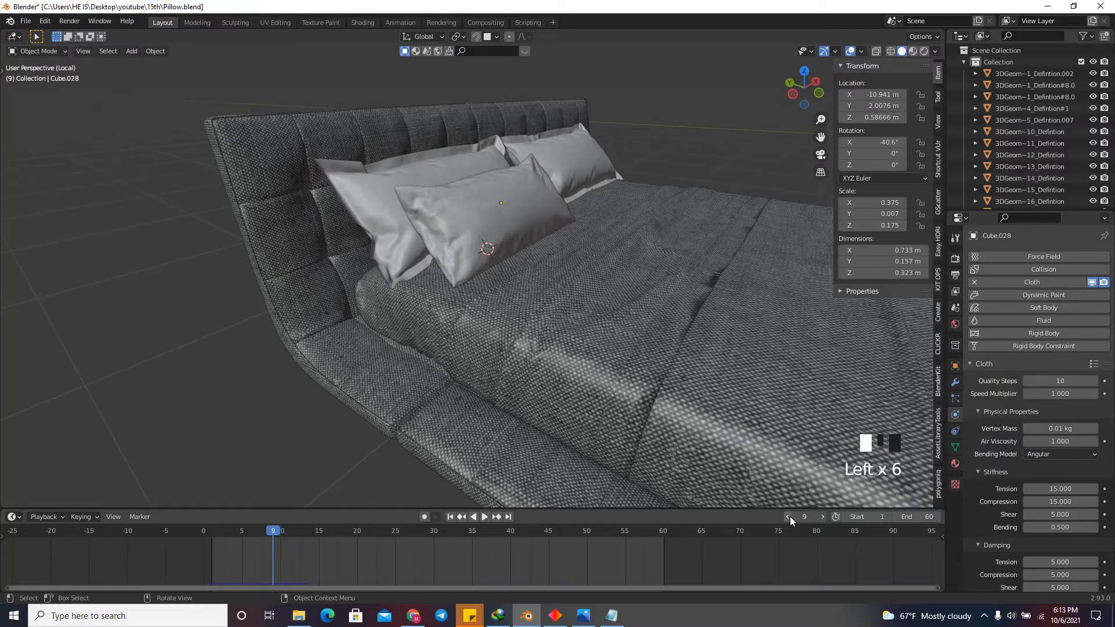
pyautogui.click(789, 517)
pyautogui.moveTo(790, 96)
pyautogui.mouseDown()
pyautogui.moveTo(844, 71)
pyautogui.moveTo(804, 98)
pyautogui.mouseUp()
pyautogui.click(803, 95)
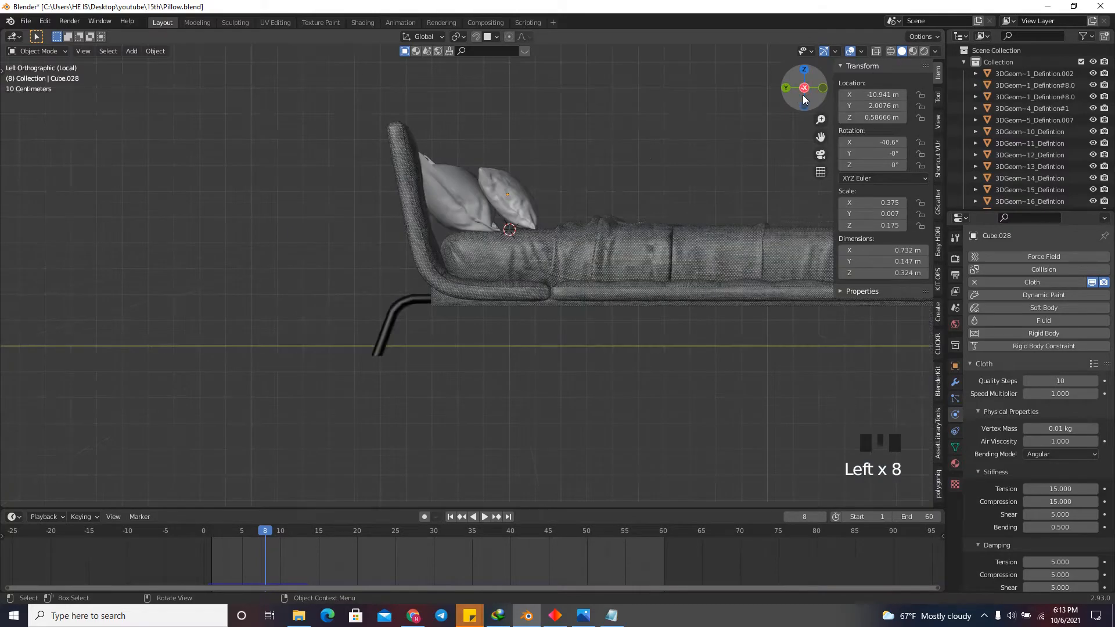
pyautogui.scroll(10, 526, 220)
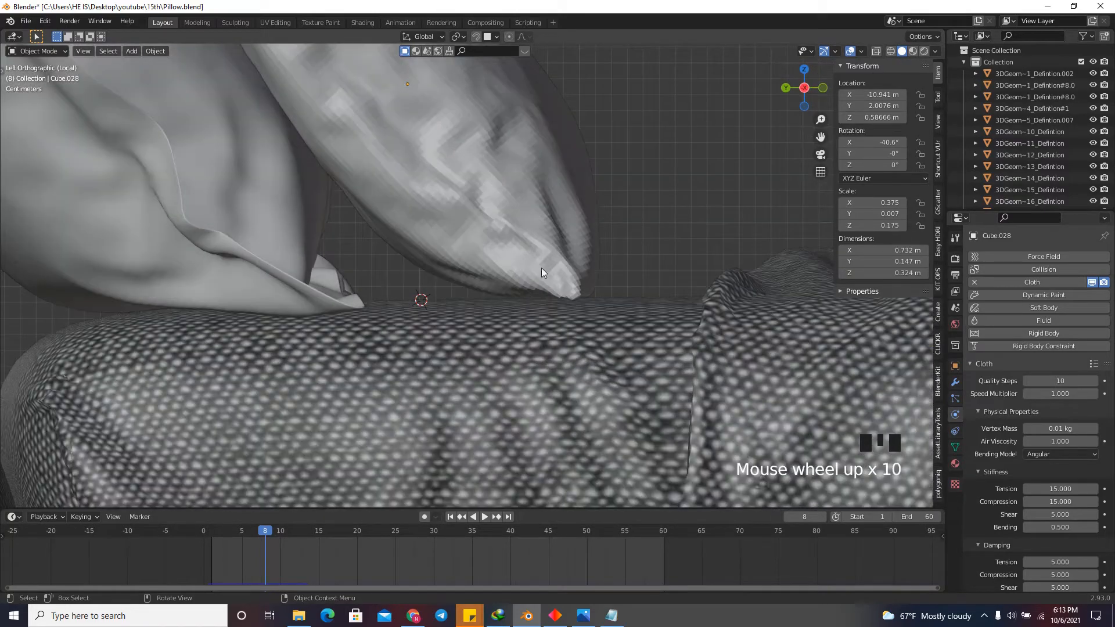
pyautogui.scroll(8, 545, 285)
pyautogui.scroll(-15, 286, 280)
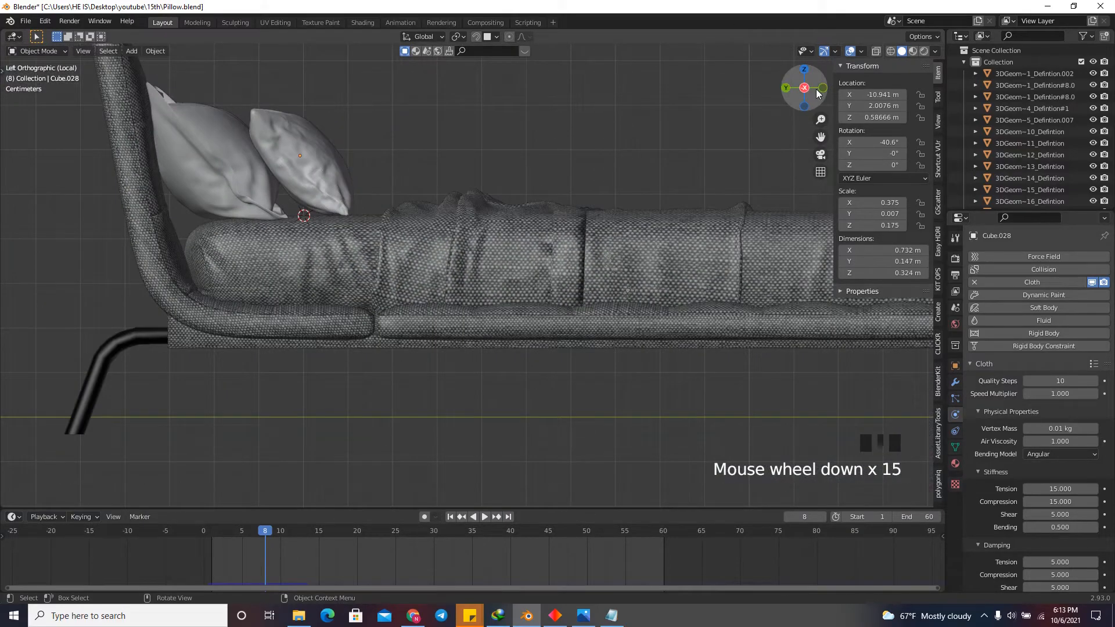
# Step the front pillow's simulation back to frame 8, then forward to frame 9, examining its shape from several angles.
pyautogui.moveTo(804, 93); pyautogui.dragTo(601, 131)
pyautogui.scroll(-2, 392, 256)
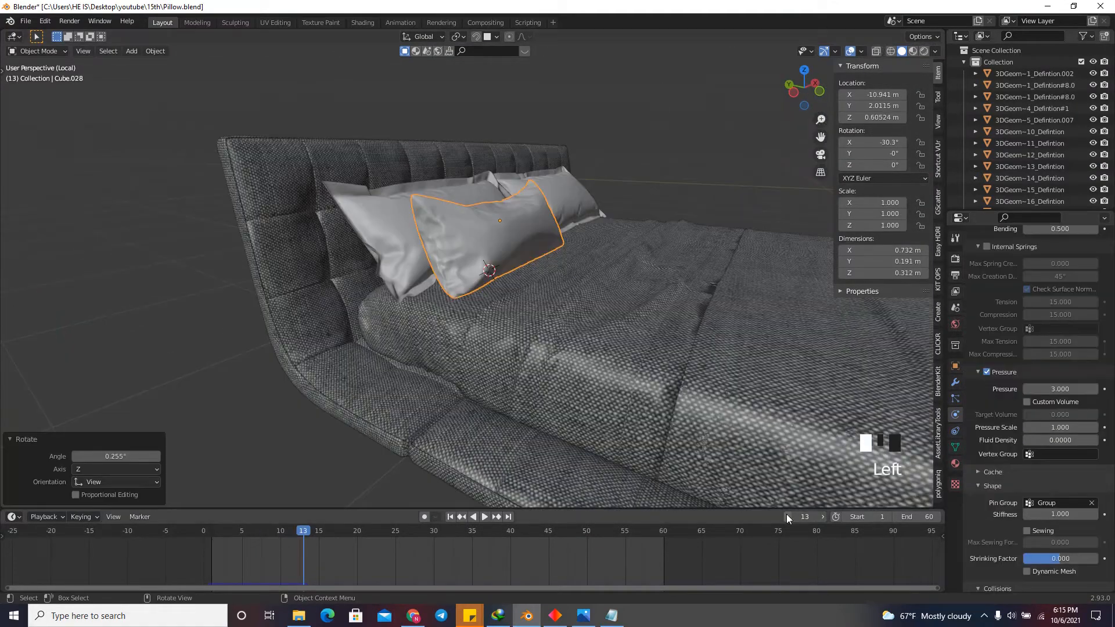
pyautogui.click(787, 516)
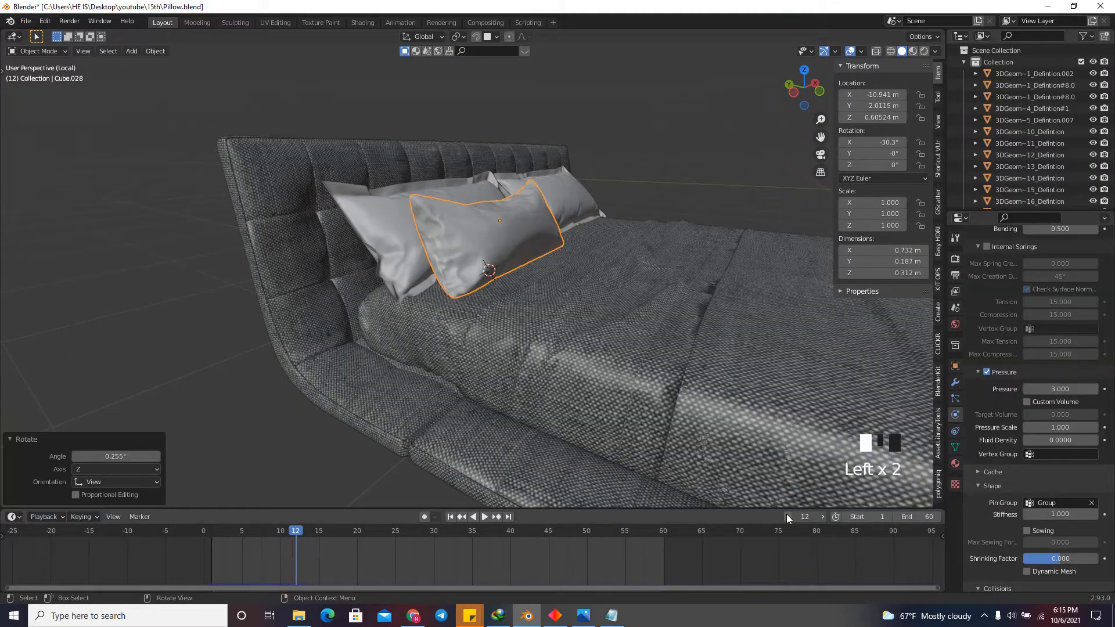
pyautogui.click(787, 516)
pyautogui.click(787, 516)
pyautogui.click(787, 517)
pyautogui.click(787, 516)
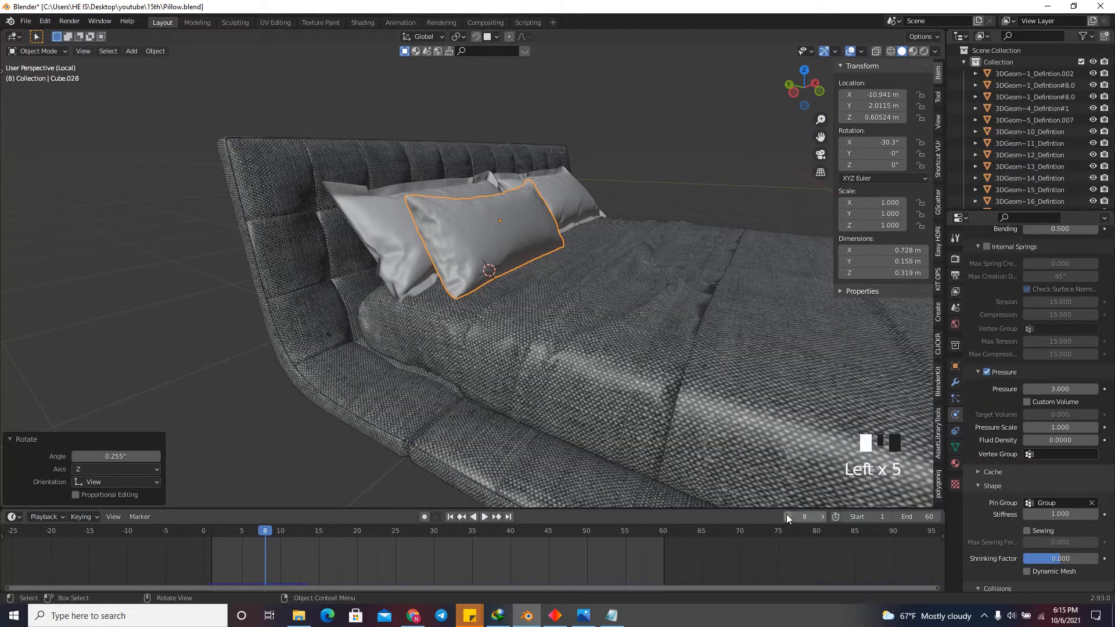
pyautogui.moveTo(803, 88); pyautogui.dragTo(782, 120)
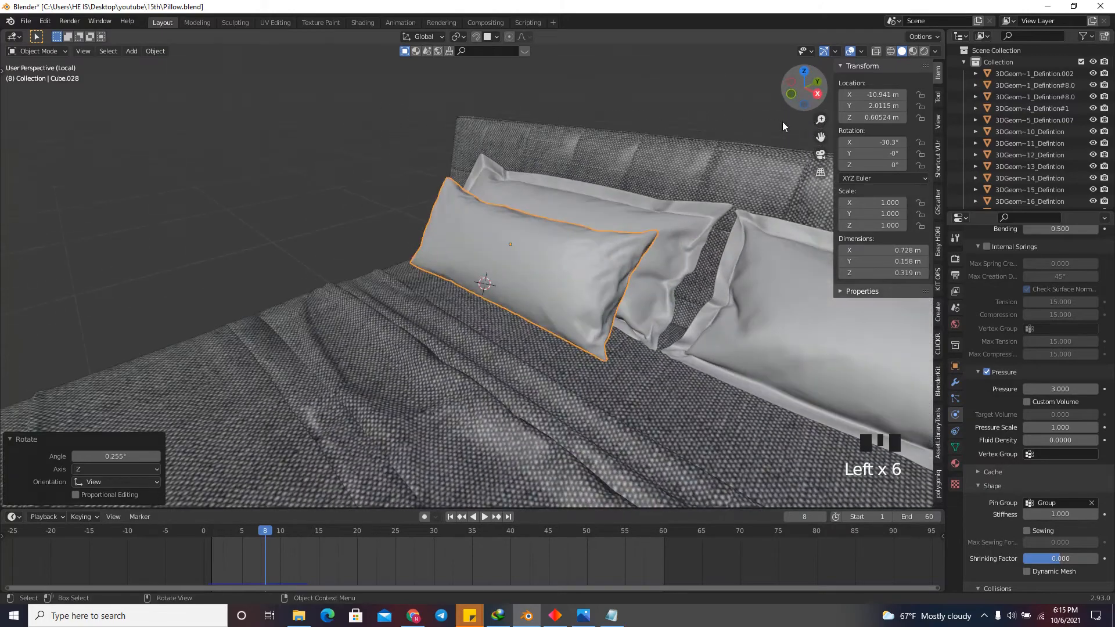
pyautogui.click(821, 516)
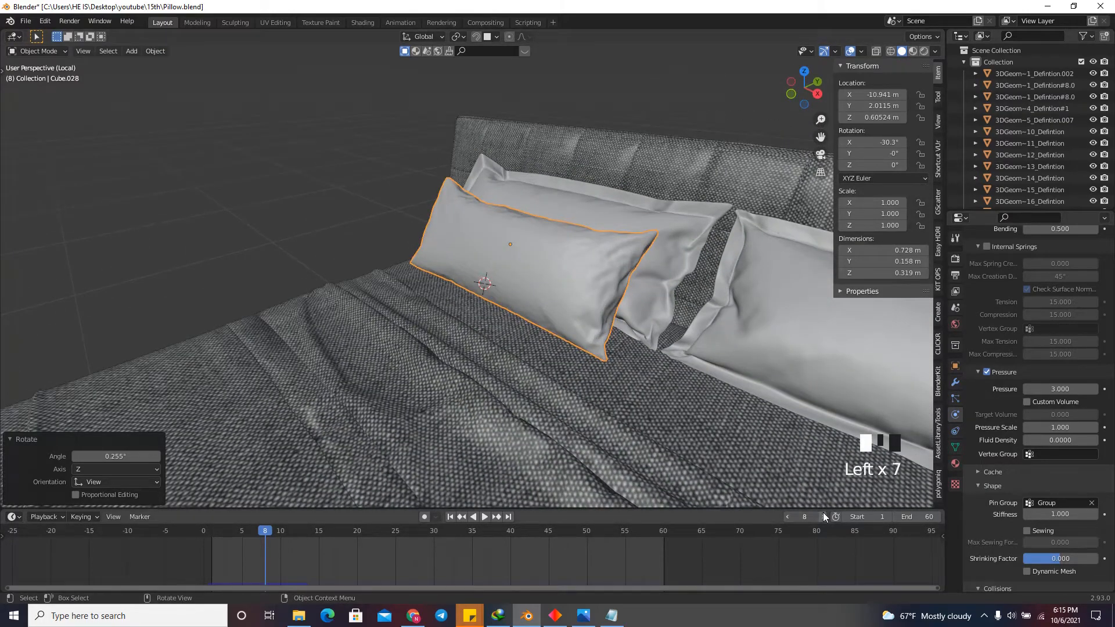
pyautogui.moveTo(785, 84); pyautogui.dragTo(897, 87)
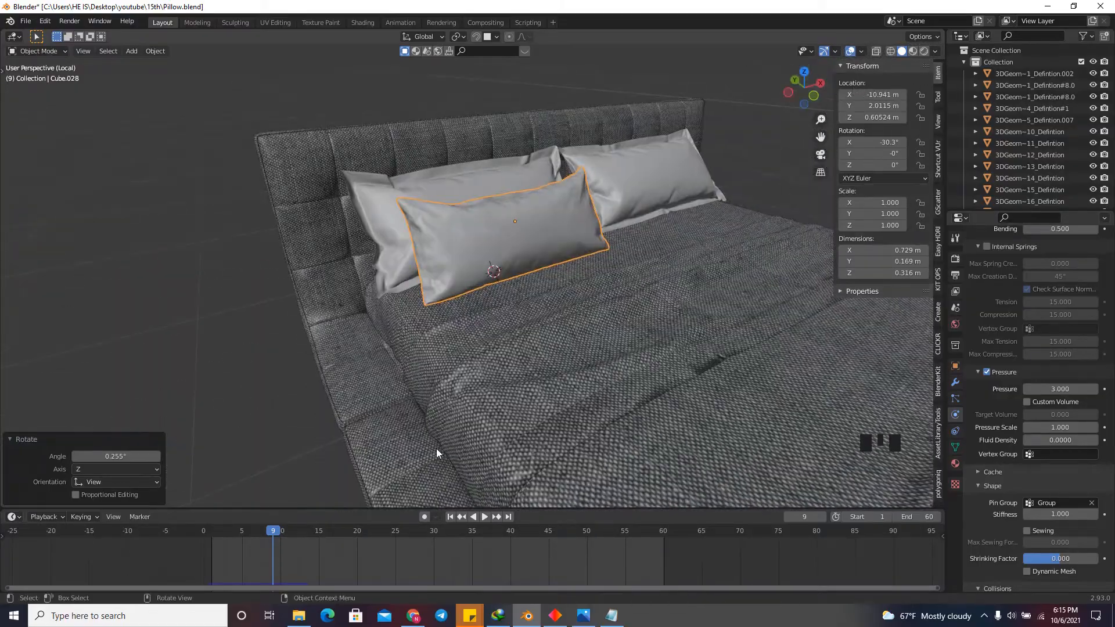
# Return to frame 1 and mark all of the front pillow's sharp edges as seams.
pyautogui.click(451, 516)
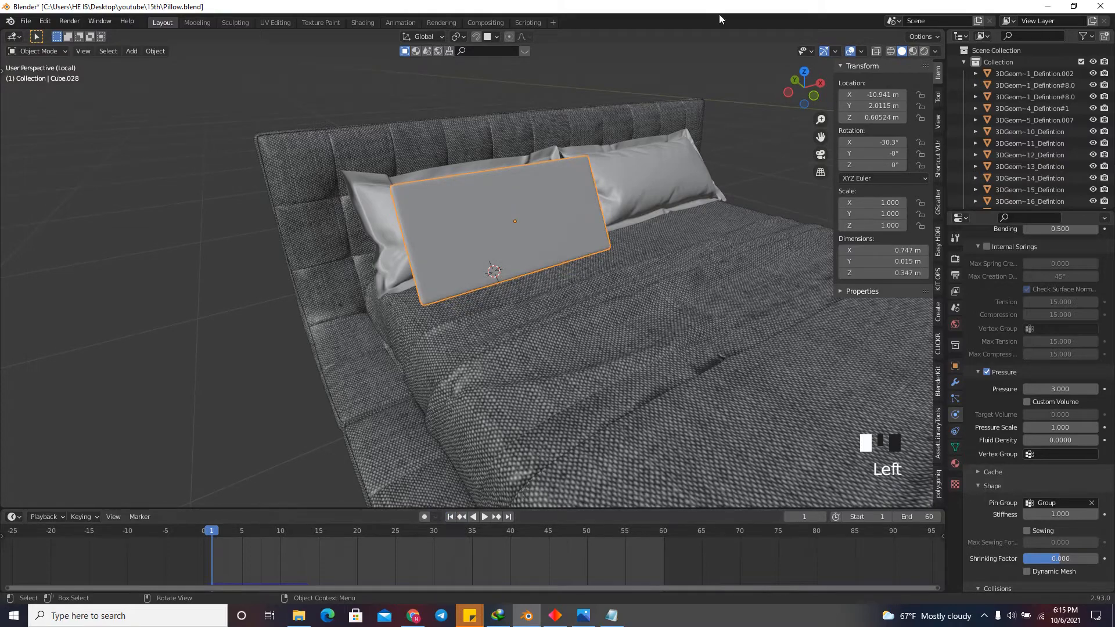
pyautogui.moveTo(810, 86); pyautogui.dragTo(813, 98)
pyautogui.press('Tab')
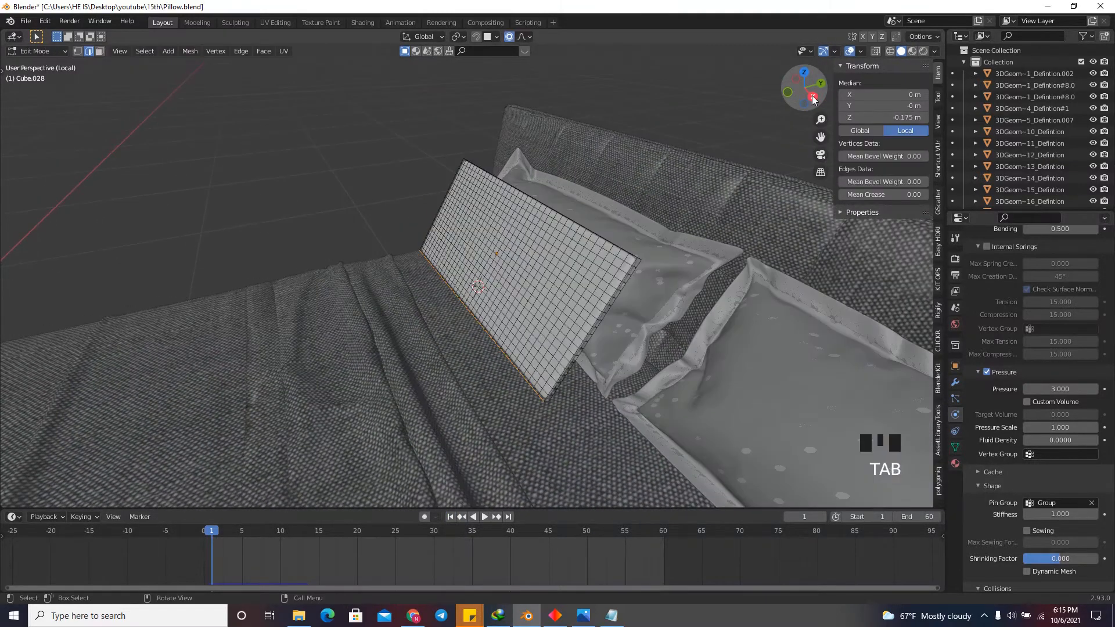
pyautogui.click(145, 53)
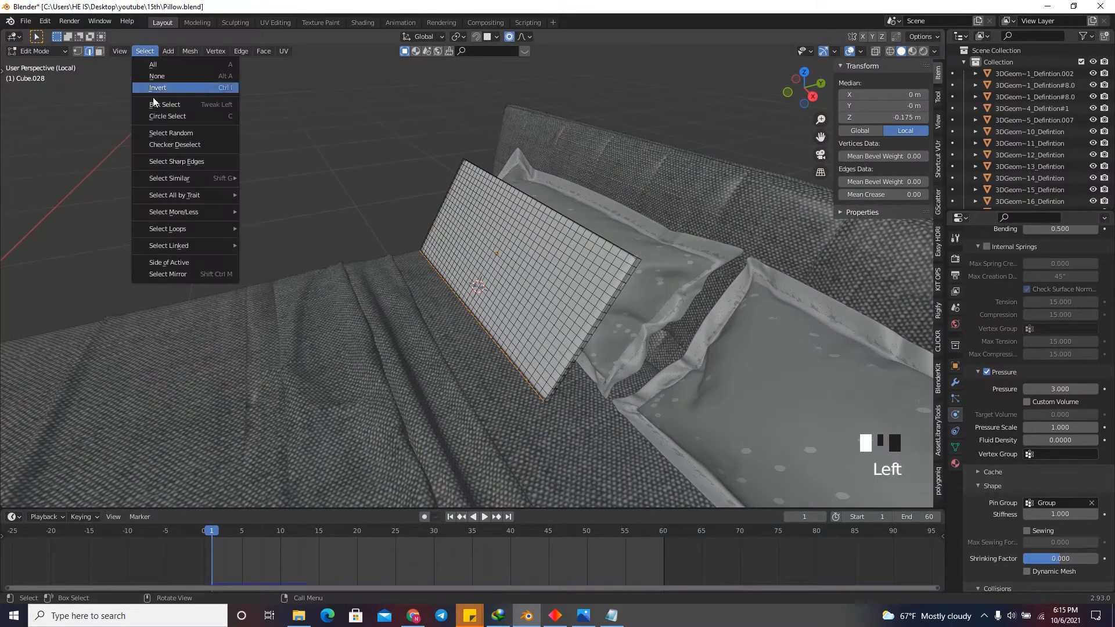
pyautogui.click(179, 161)
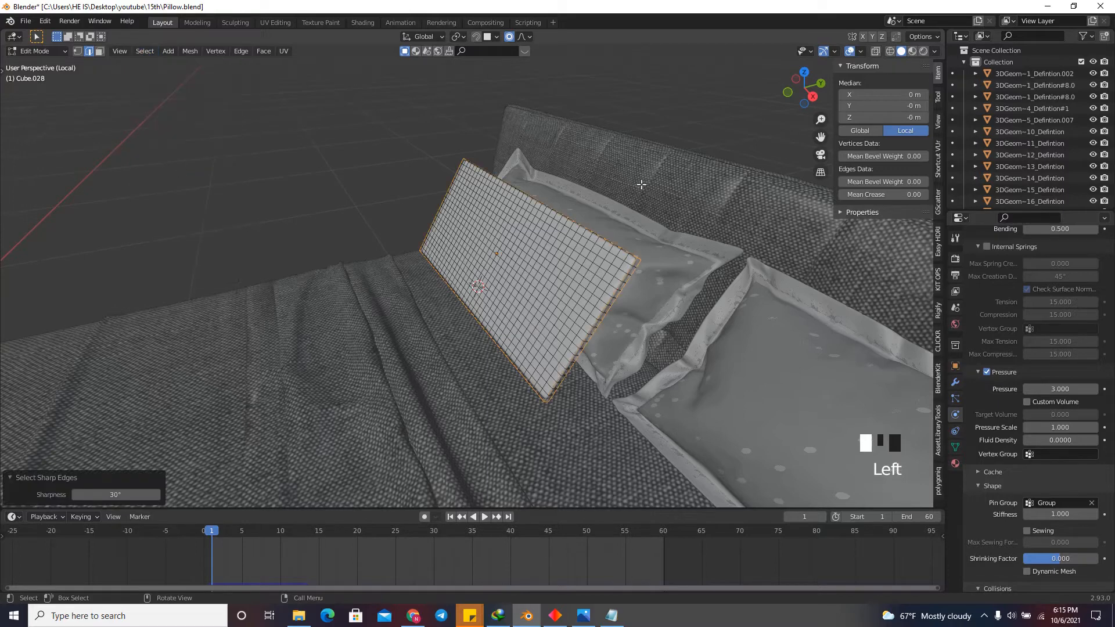
pyautogui.rightClick(252, 192)
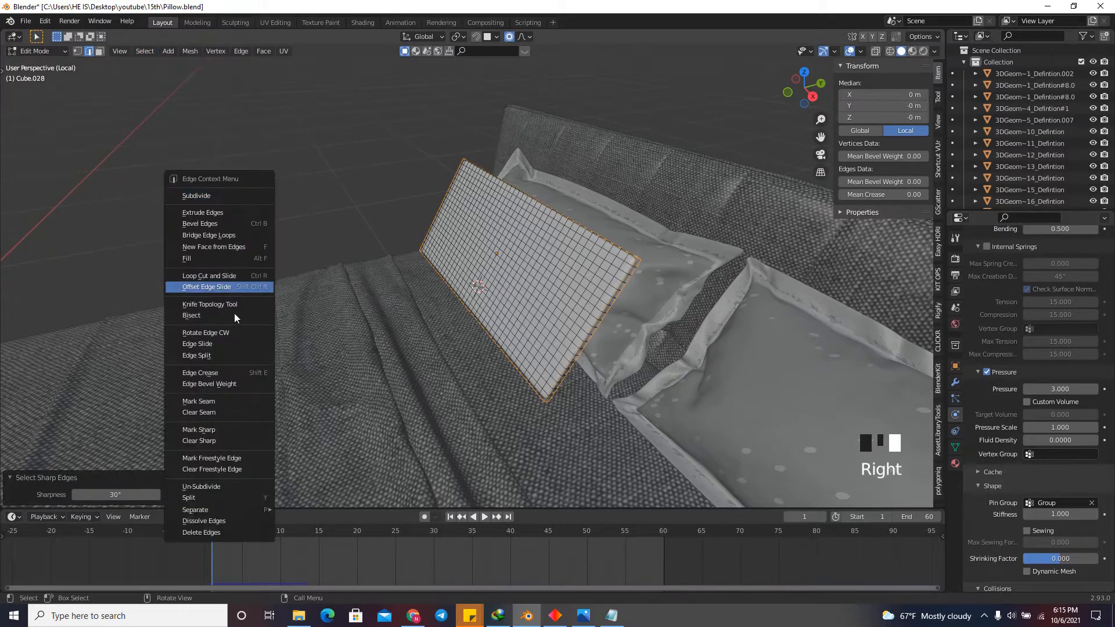
pyautogui.click(231, 400)
pyautogui.scroll(2, 640, 328)
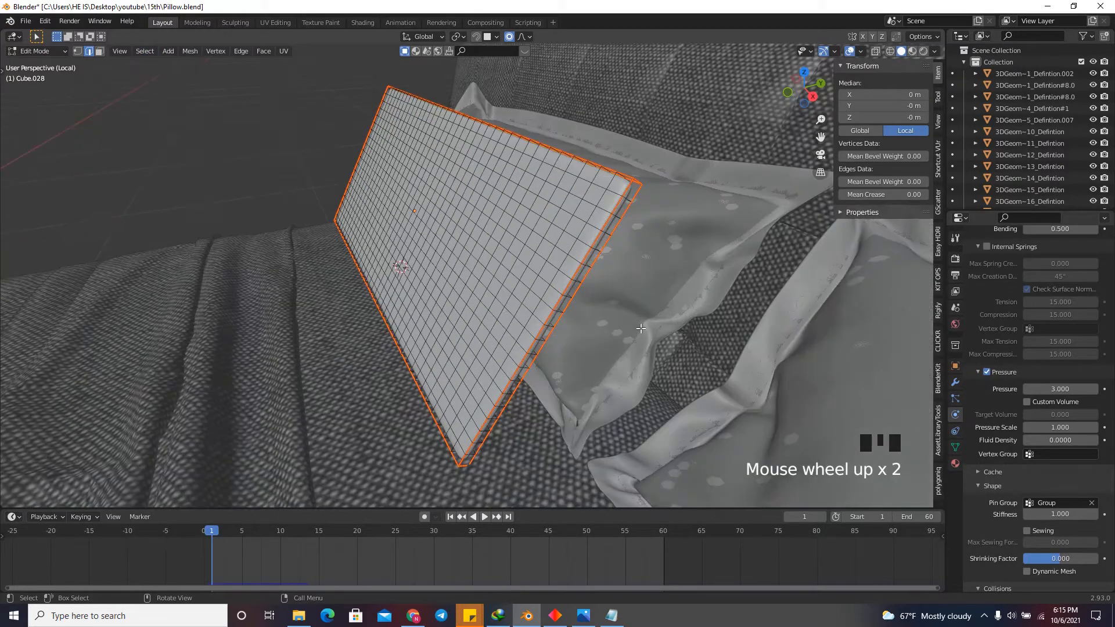
# Apply the front pillow's scale in Object Mode.
pyautogui.press('Tab')
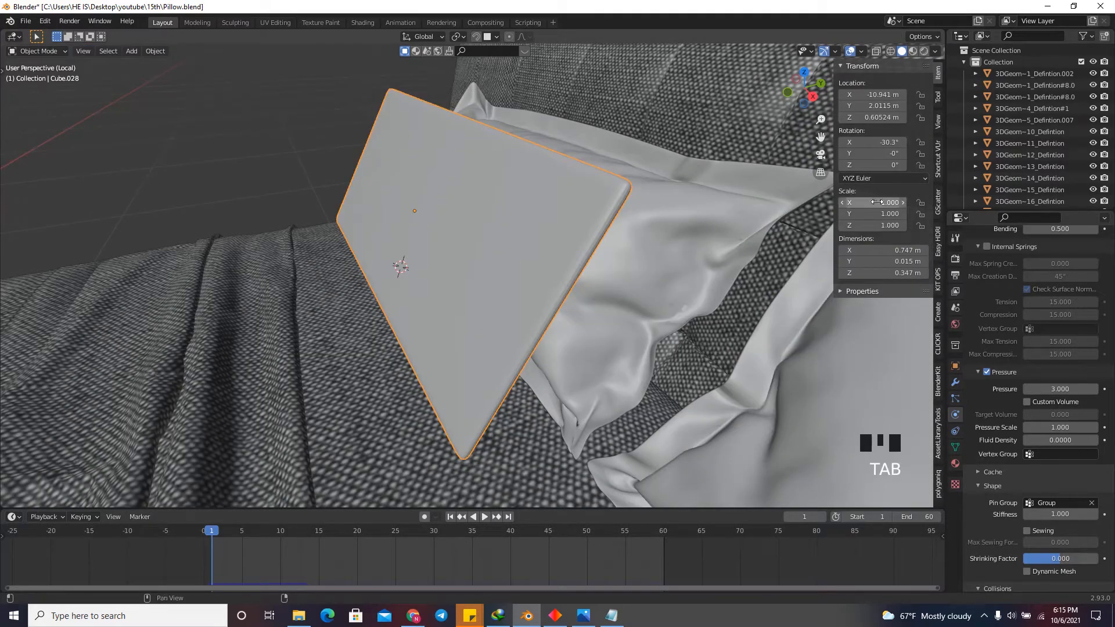
pyautogui.hotkey('ctrl', 'a')
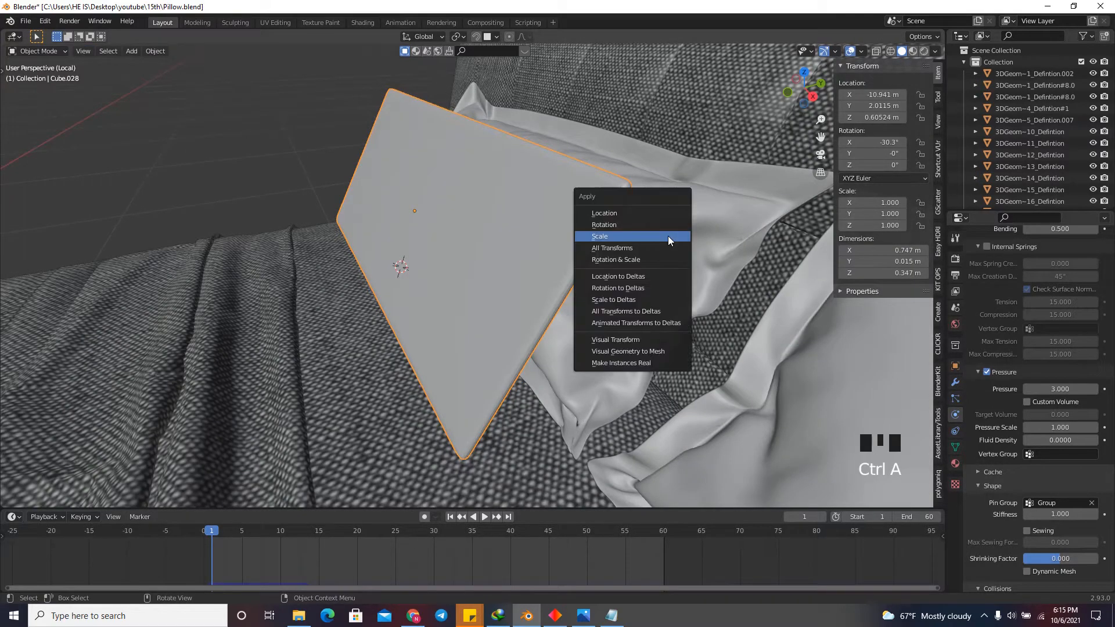
pyautogui.click(667, 236)
# Select the front pillow's entire mesh and unwrap it along the marked seams.
pyautogui.press('Tab')
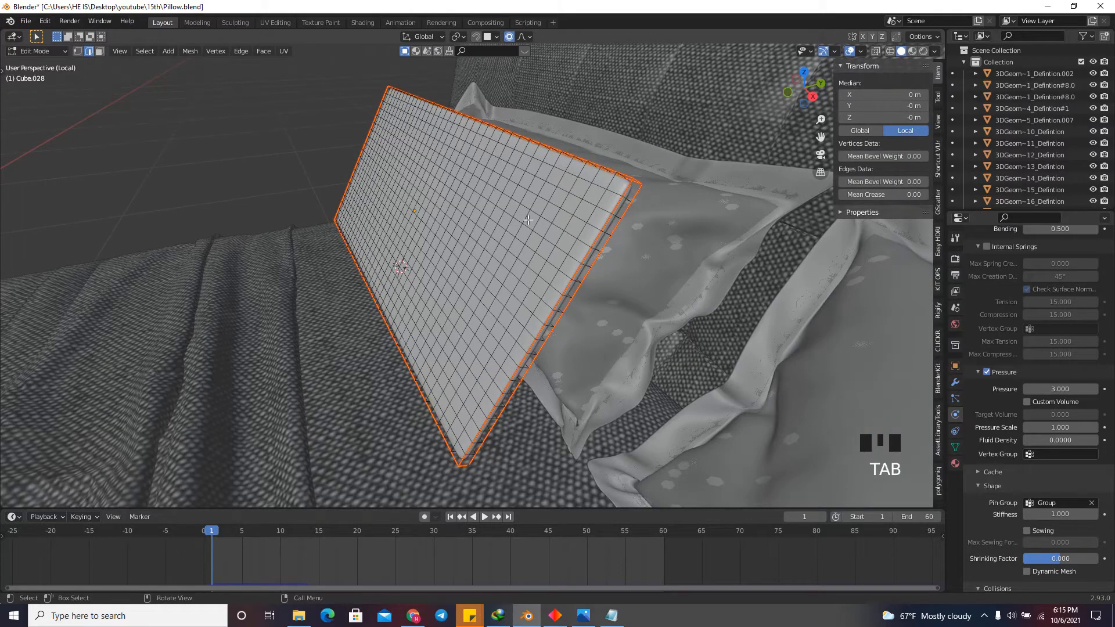
pyautogui.scroll(-2, 526, 221)
pyautogui.press('s')
pyautogui.click(527, 220)
pyautogui.press('a')
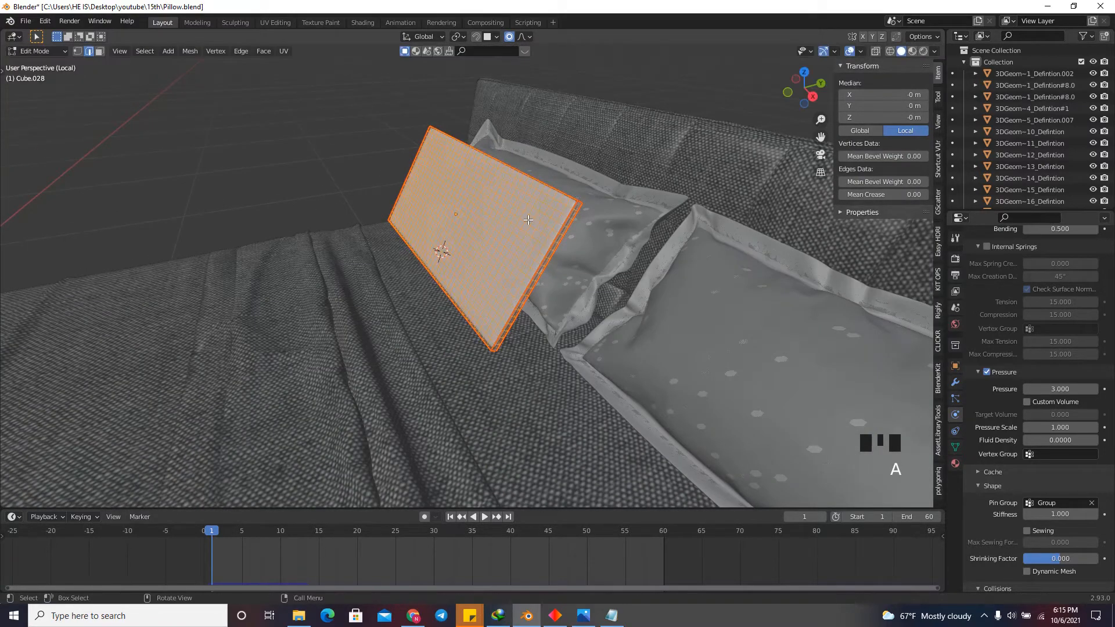
pyautogui.press('u')
pyautogui.click(527, 219)
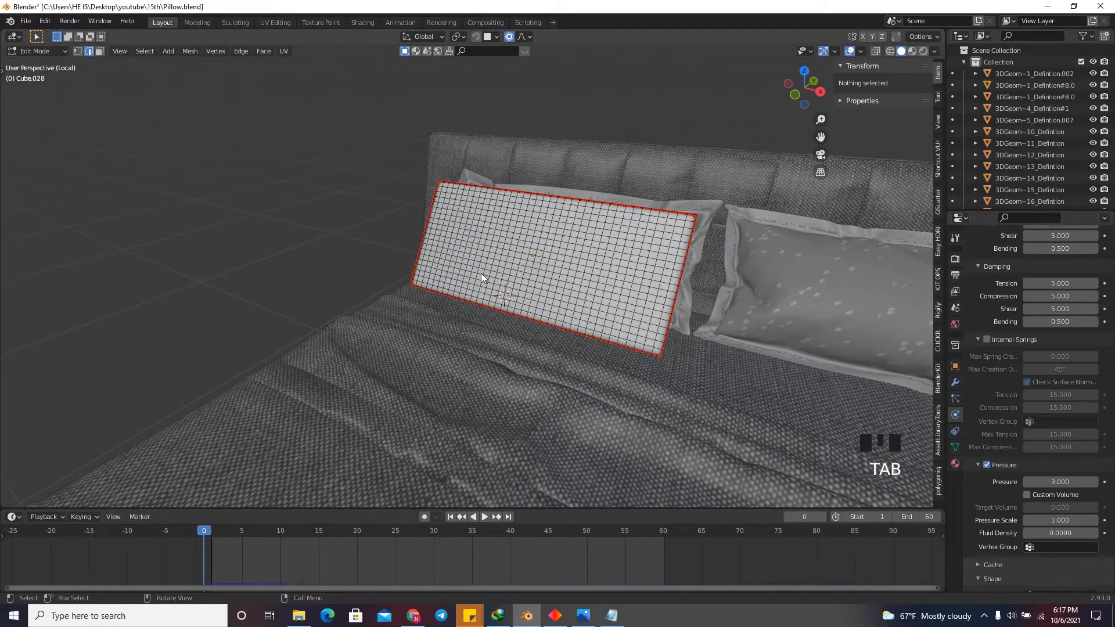
pyautogui.scroll(-3, 570, 256)
pyautogui.scroll(2, 580, 255)
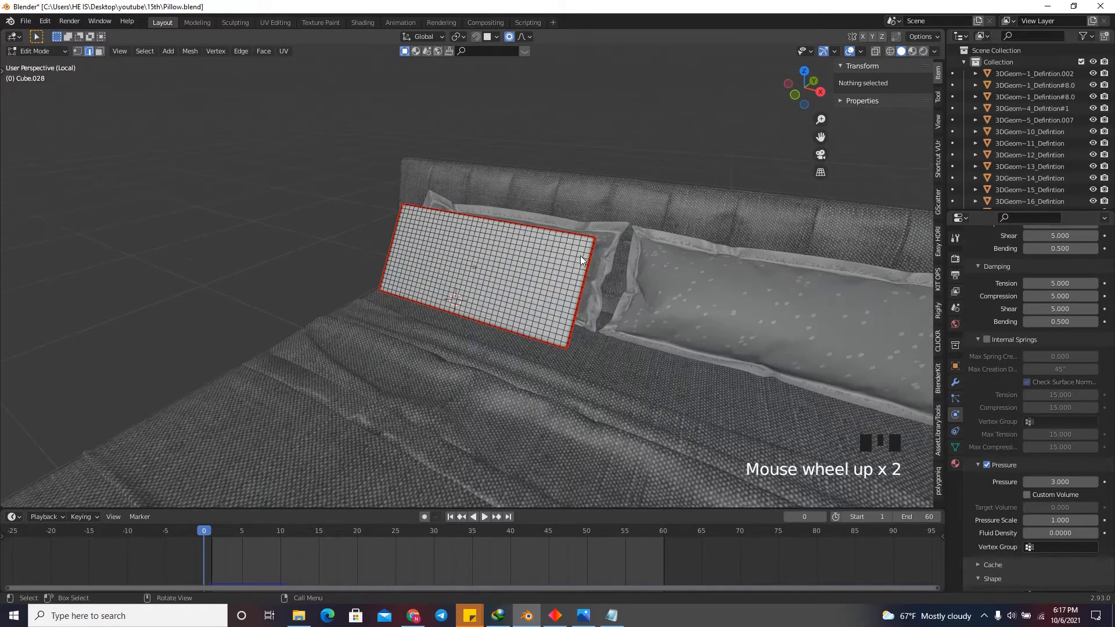
# Run the front pillow's cloth simulation in Object Mode and stop it at frame 9.
pyautogui.press('Tab')
pyautogui.scroll(2, 587, 271)
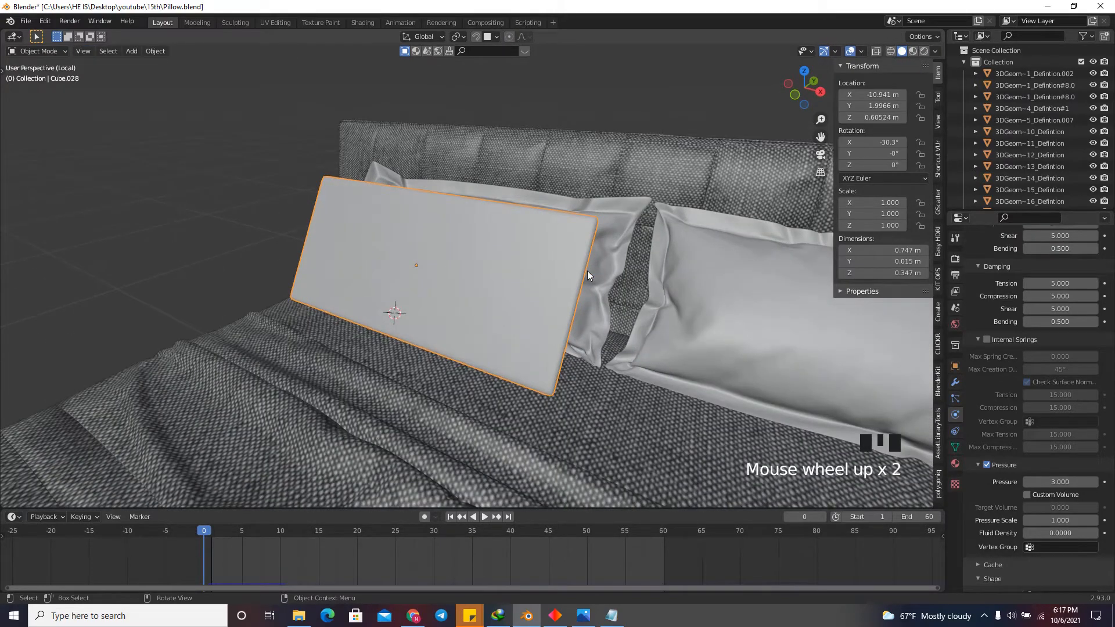
pyautogui.press('space')
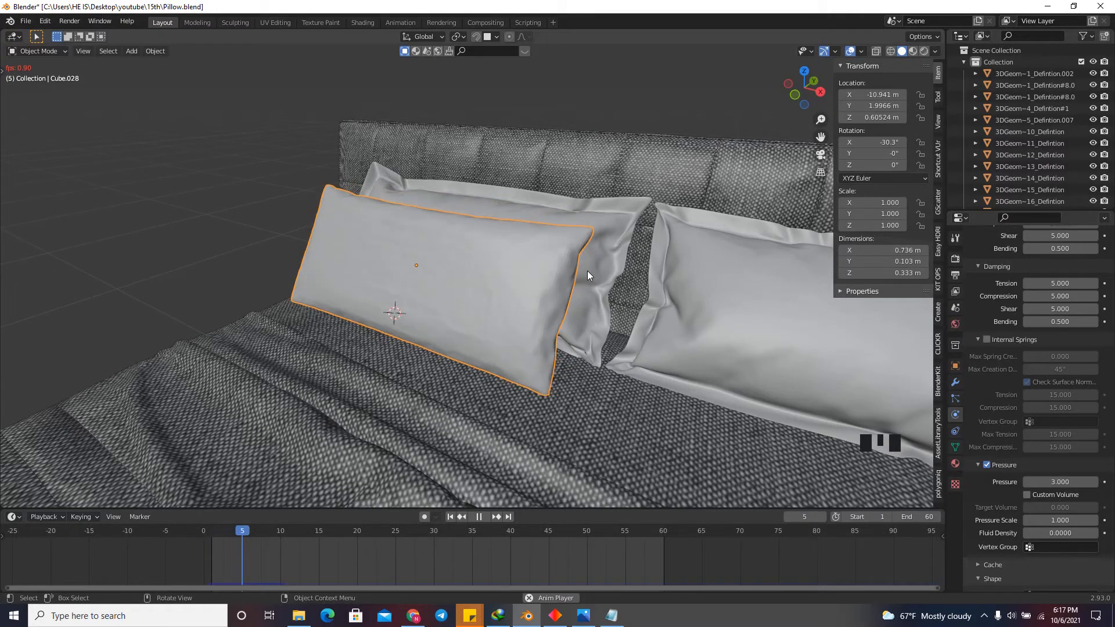
pyautogui.press('space')
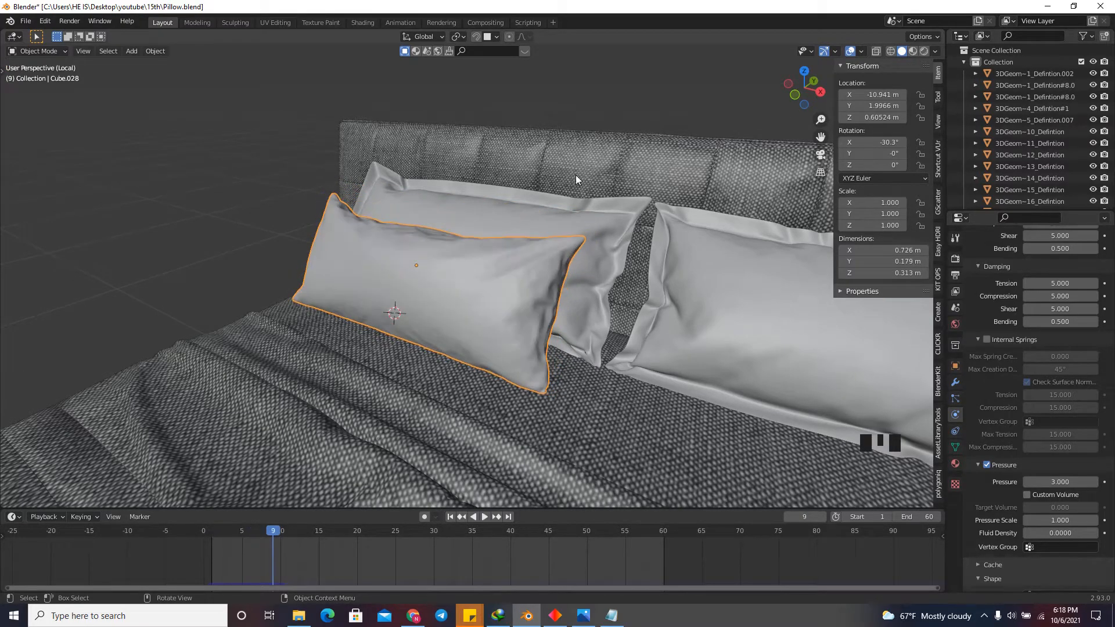
pyautogui.moveTo(795, 105)
pyautogui.mouseDown()
pyautogui.moveTo(882, 87)
pyautogui.moveTo(815, 101)
pyautogui.mouseUp()
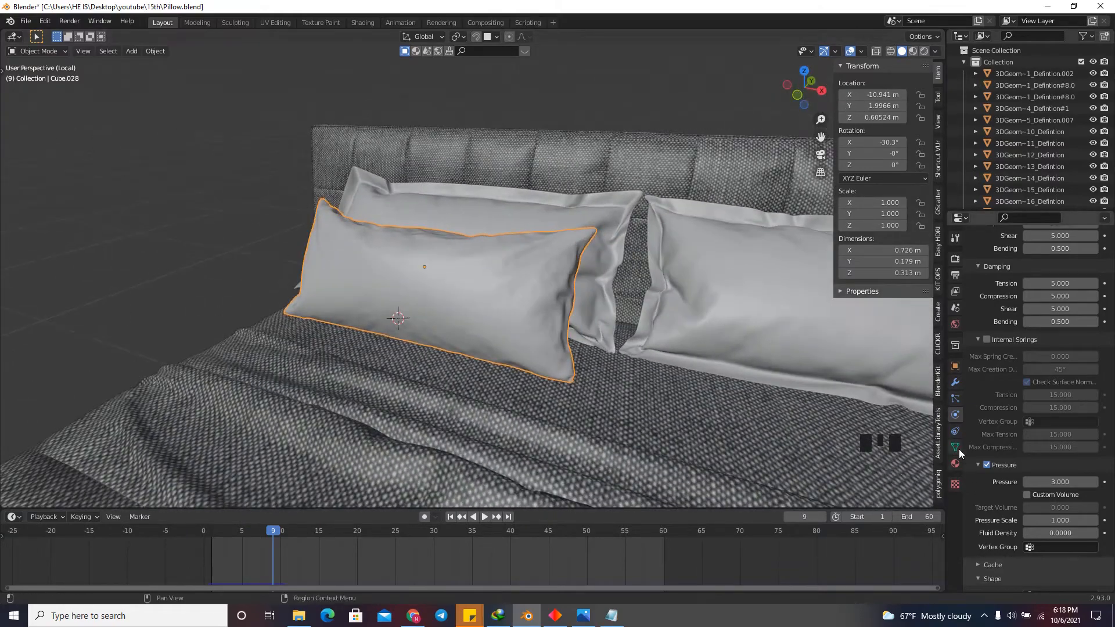
# Apply the front pillow's first Subdivision modifier and its Cloth modifier, keeping the final Subdivision modifier live.
pyautogui.click(955, 382)
pyautogui.click(1076, 276)
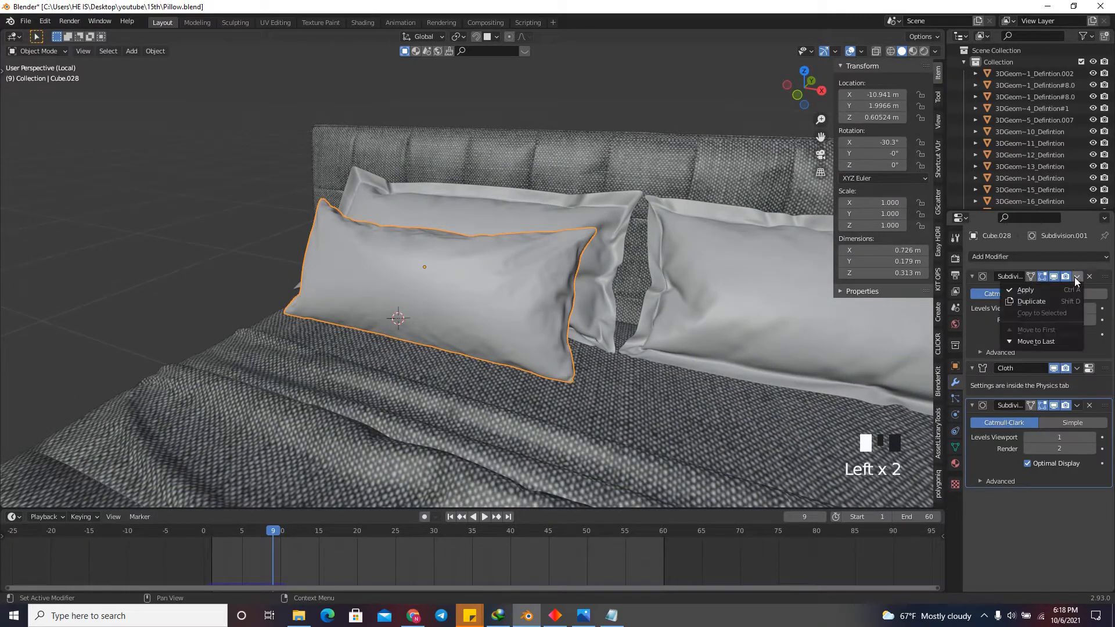
pyautogui.click(1067, 291)
pyautogui.click(1077, 277)
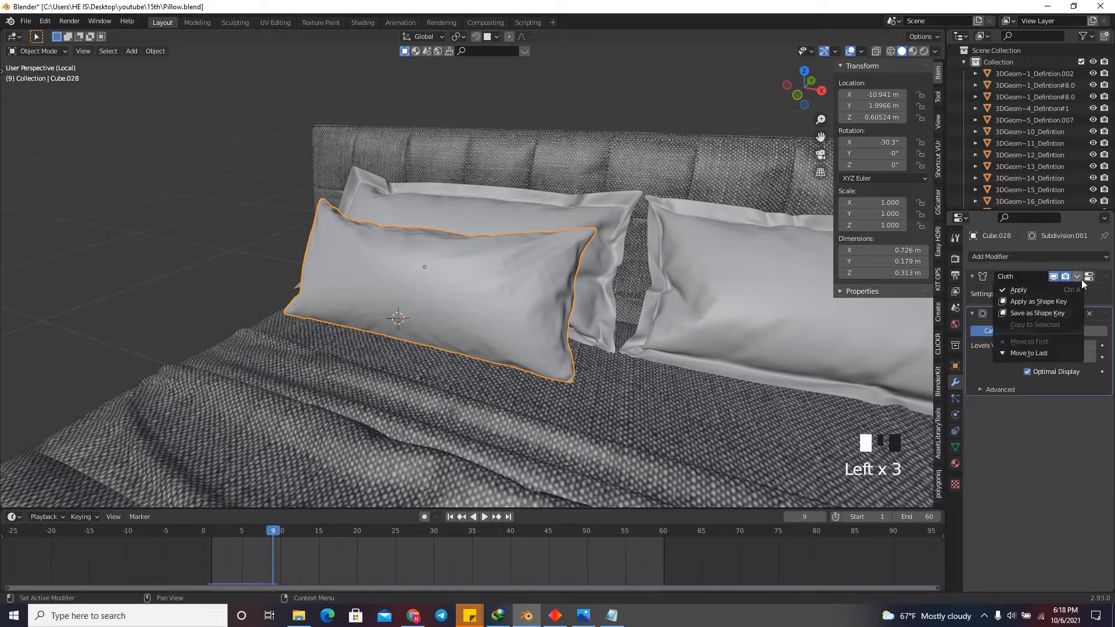
pyautogui.click(1070, 289)
pyautogui.scroll(-2, 538, 309)
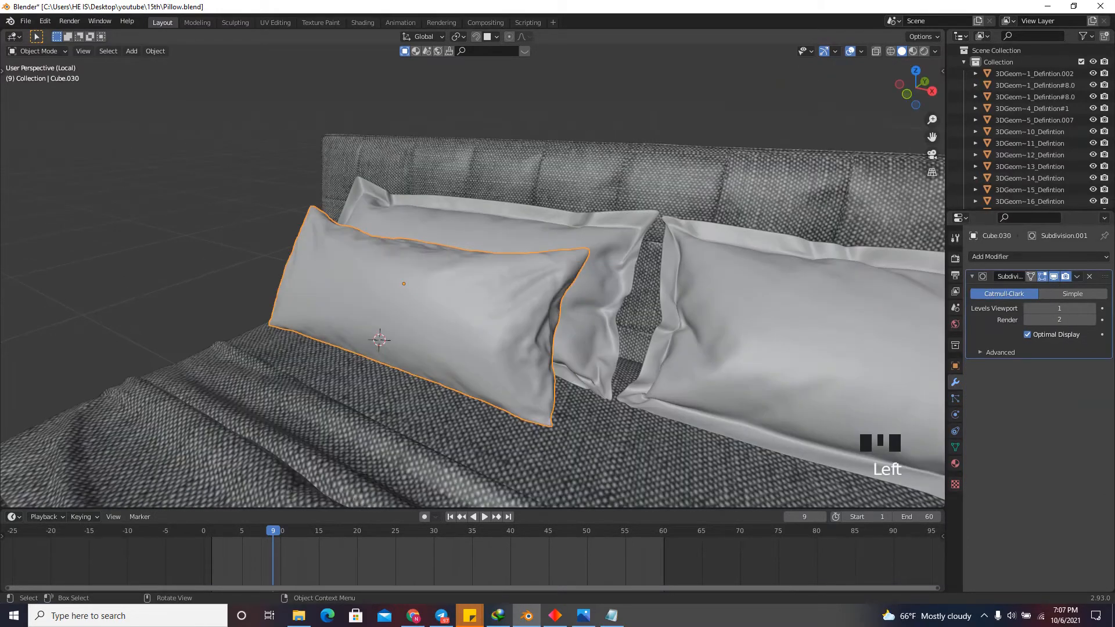
# Bevel the edge loop running between the two seam lines around the pillow's rim, with a width of 0.003 m.
pyautogui.press('Tab')
pyautogui.moveTo(892, 99); pyautogui.dragTo(801, 122)
pyautogui.scroll(6, 513, 343)
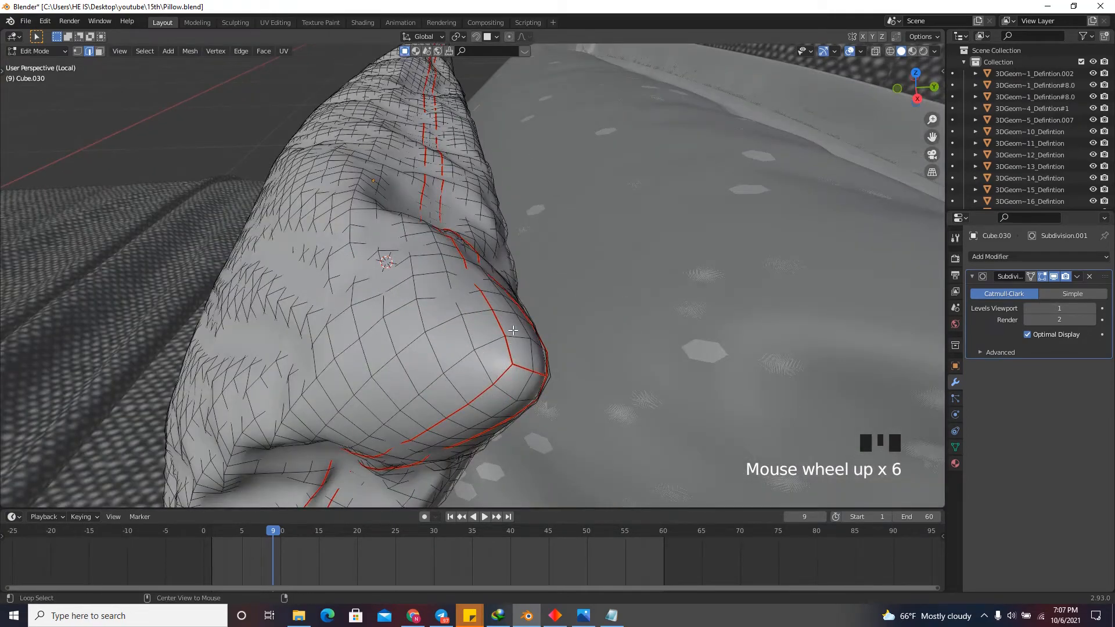
pyautogui.keyDown('alt'); pyautogui.click(525, 331); pyautogui.keyUp('alt')
pyautogui.keyDown('alt'); pyautogui.click(525, 331); pyautogui.keyUp('alt')
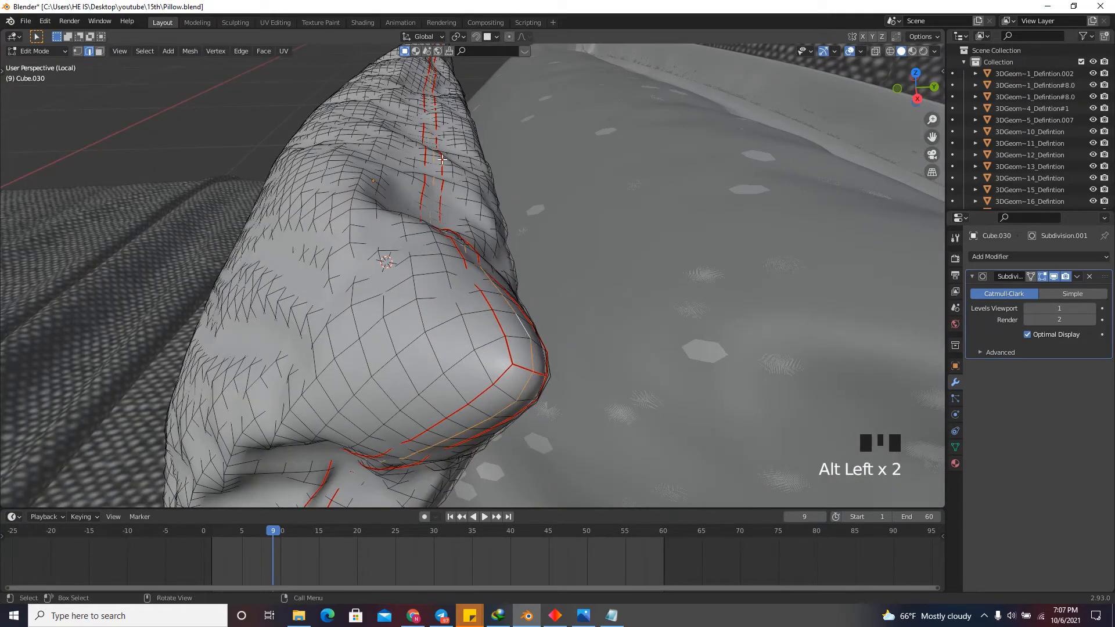
pyautogui.moveTo(900, 96); pyautogui.dragTo(827, 127)
pyautogui.hotkey('ctrl', 'b')
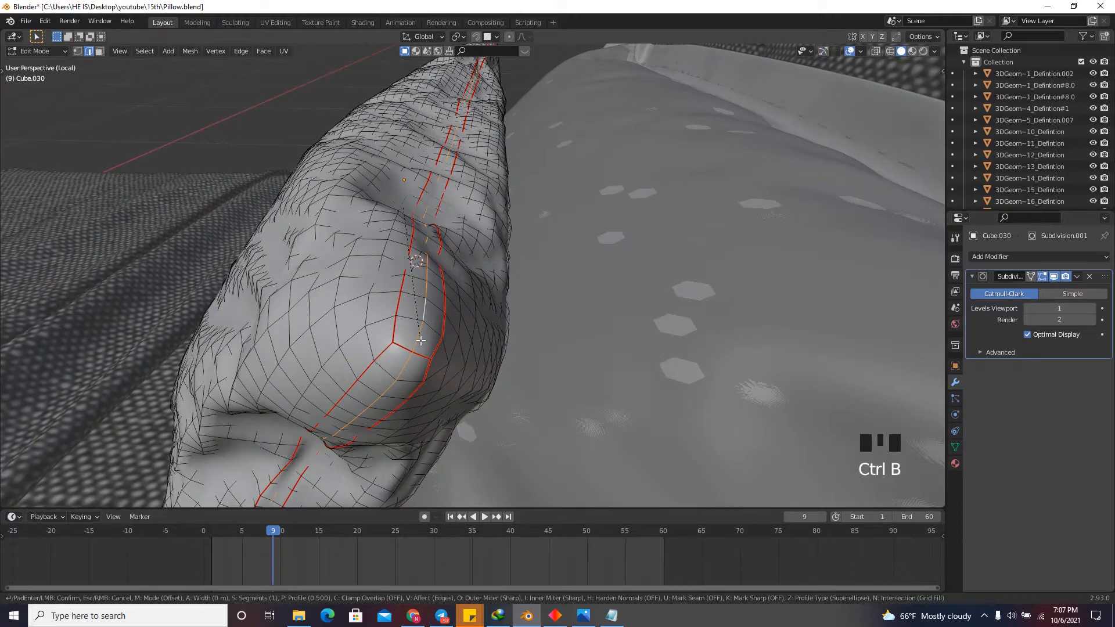
pyautogui.click(445, 363)
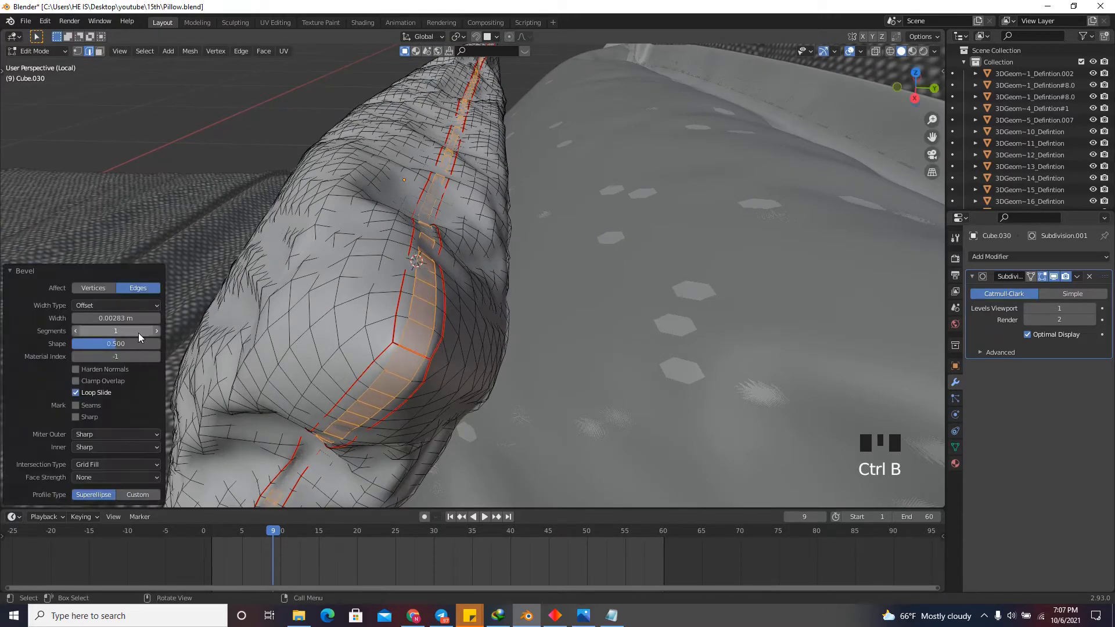
pyautogui.click(91, 318)
pyautogui.write('.003')
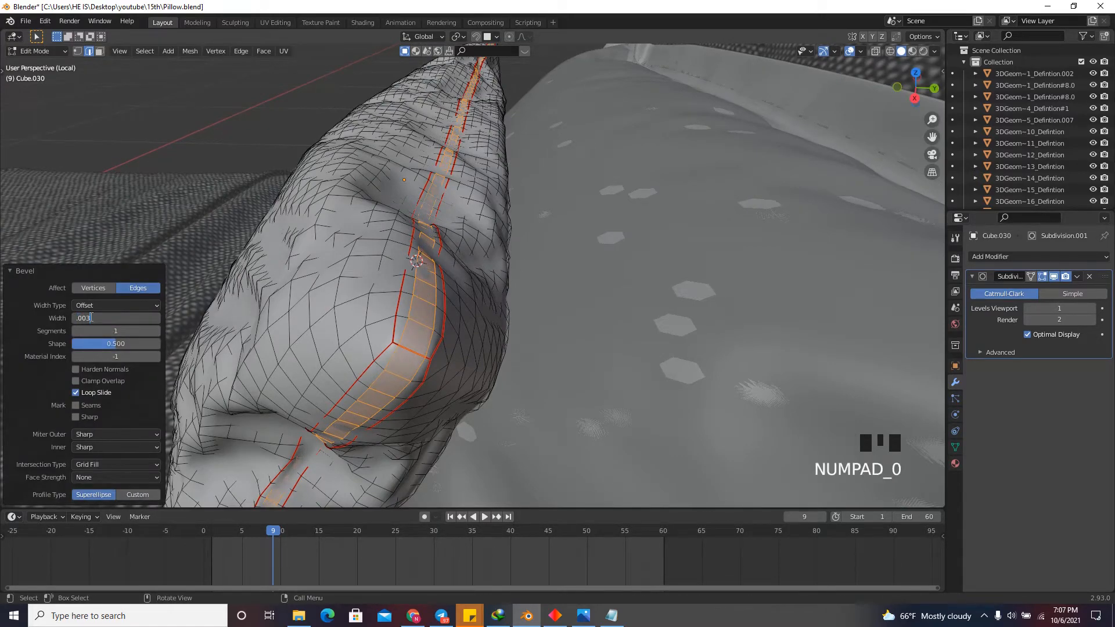
pyautogui.press('Return')
# Extrude the beveled rim faces outward along their normals with an offset of 0.0075 m to form the pillow's piping.
pyautogui.click(98, 50)
pyautogui.moveTo(910, 98); pyautogui.dragTo(906, 100)
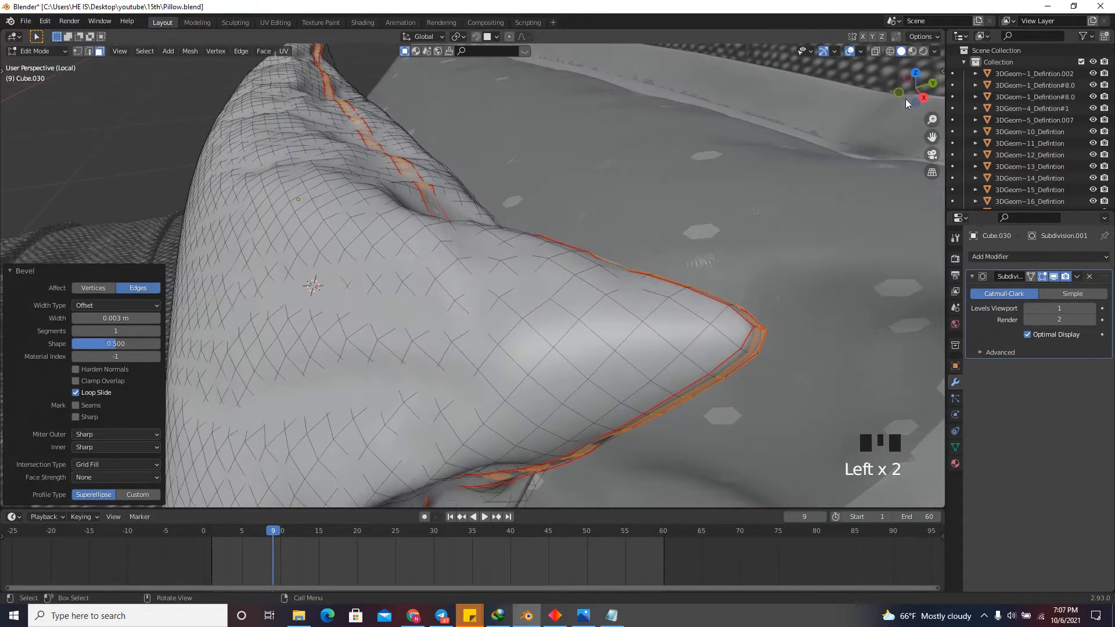
pyautogui.rightClick(814, 374)
pyautogui.click(818, 371)
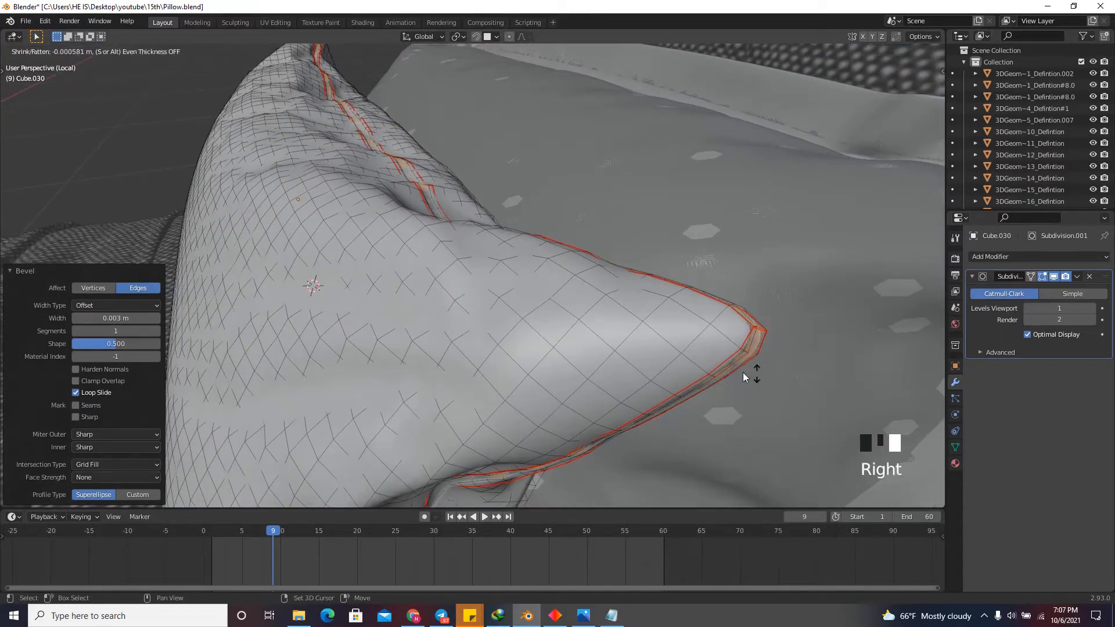
pyautogui.click(632, 345)
pyautogui.click(98, 468)
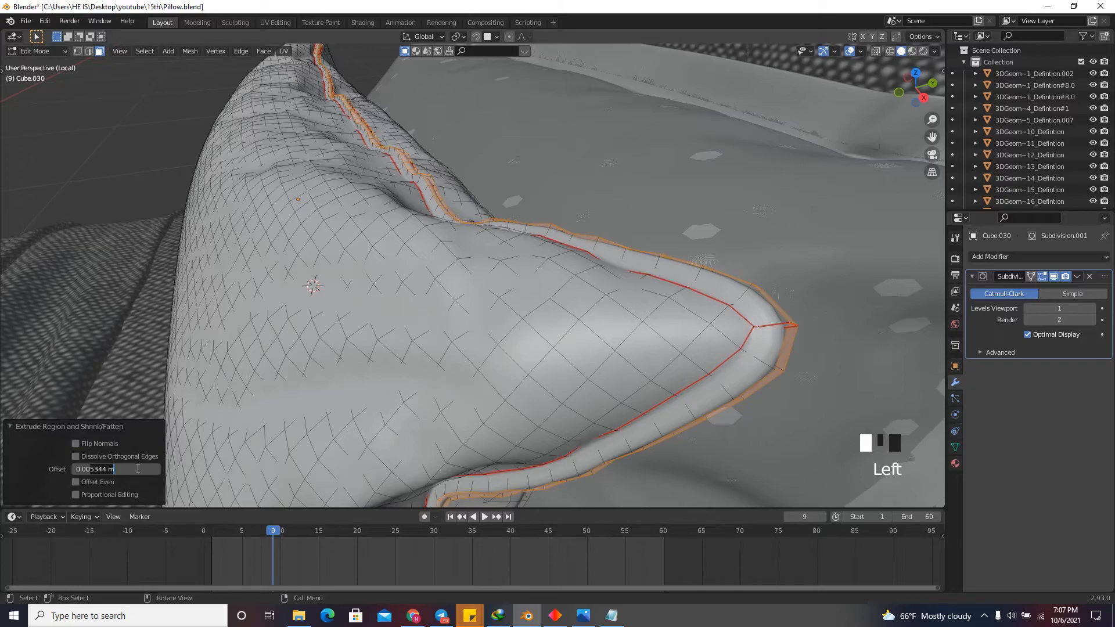
pyautogui.write('75')
pyautogui.press('Return')
pyautogui.scroll(-4, 809, 147)
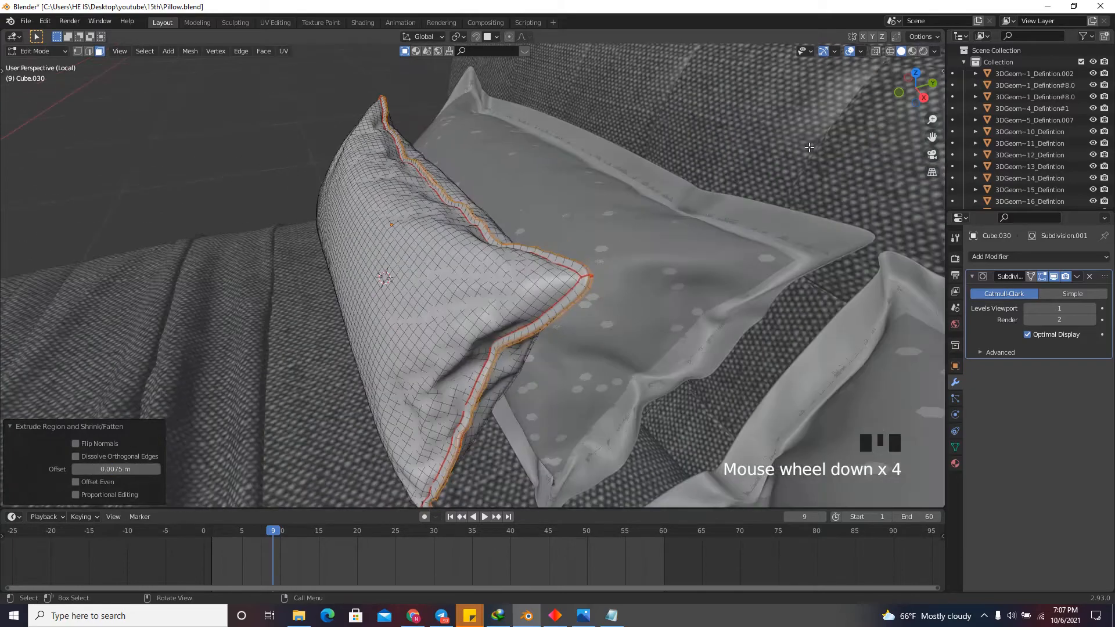
pyautogui.moveTo(916, 87); pyautogui.dragTo(682, 199)
pyautogui.scroll(5, 592, 221)
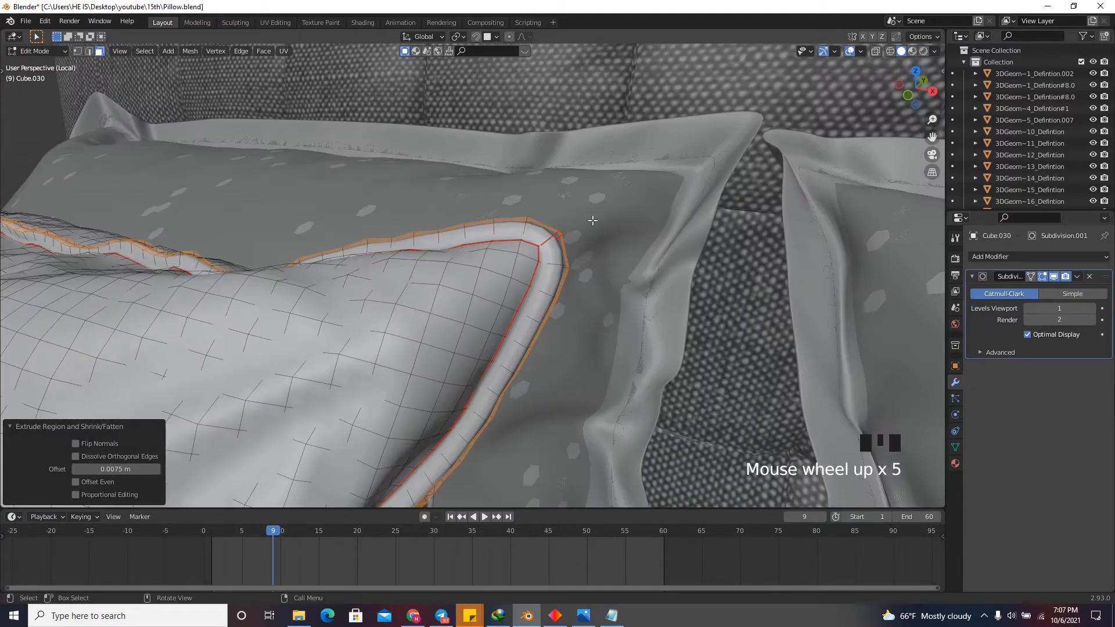
# Set the piping extrusion's offset to 0.007 m.
pyautogui.scroll(2, 592, 221)
pyautogui.click(139, 468)
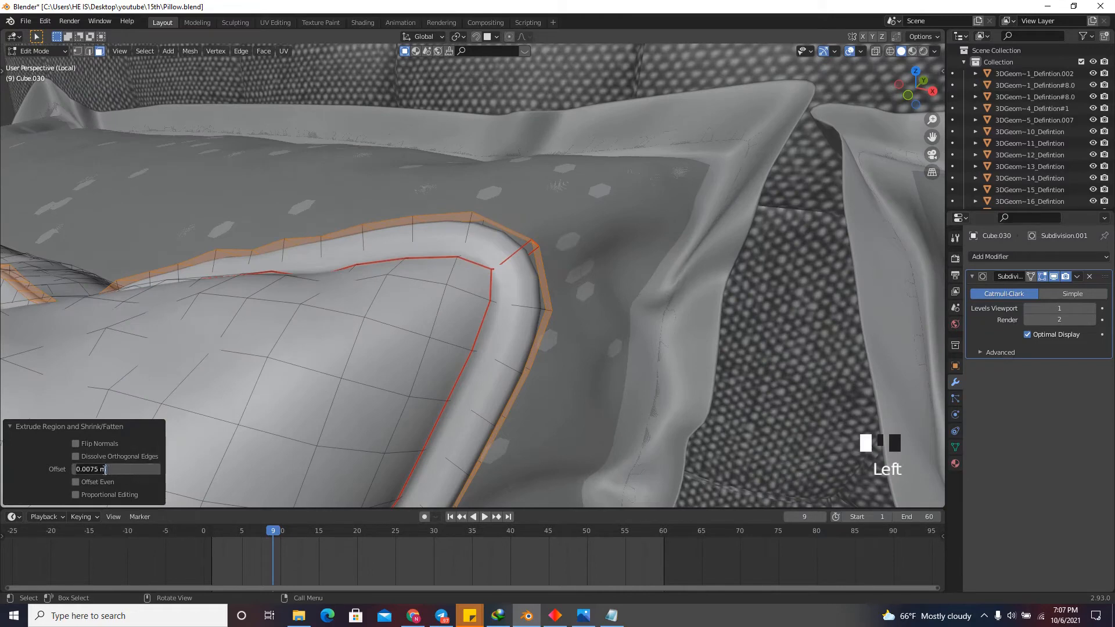
pyautogui.press('BackSpace')
pyautogui.press('BackSpace')
pyautogui.press('BackSpace')
pyautogui.press('Return')
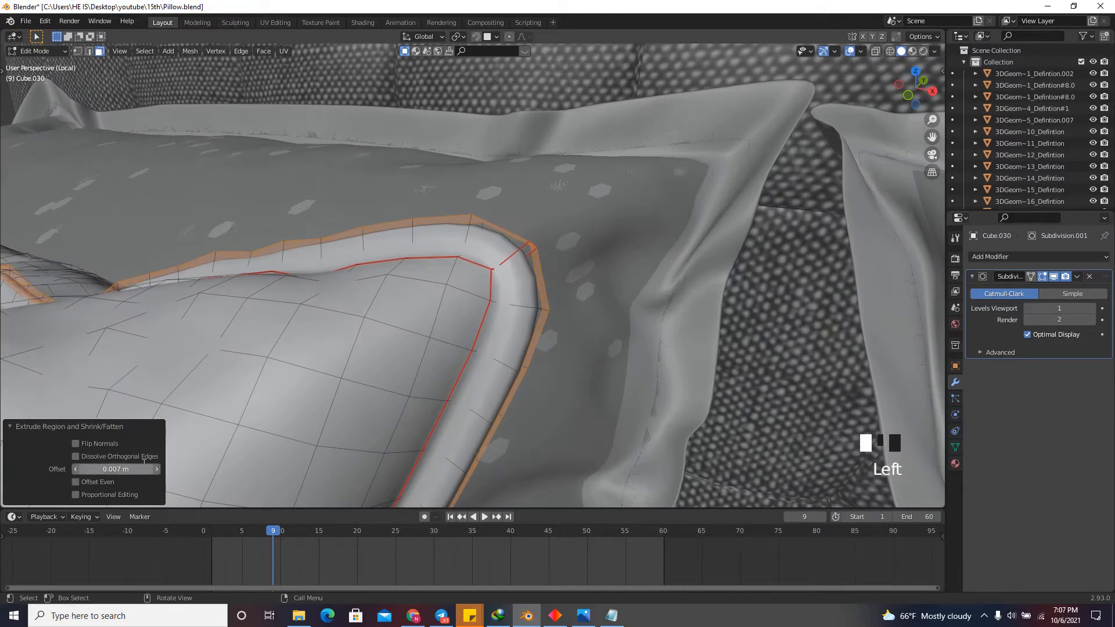
# Bevel the two outer edge loops running along the pillow's piping with a width of 0.002 m.
pyautogui.moveTo(916, 100); pyautogui.dragTo(873, 122)
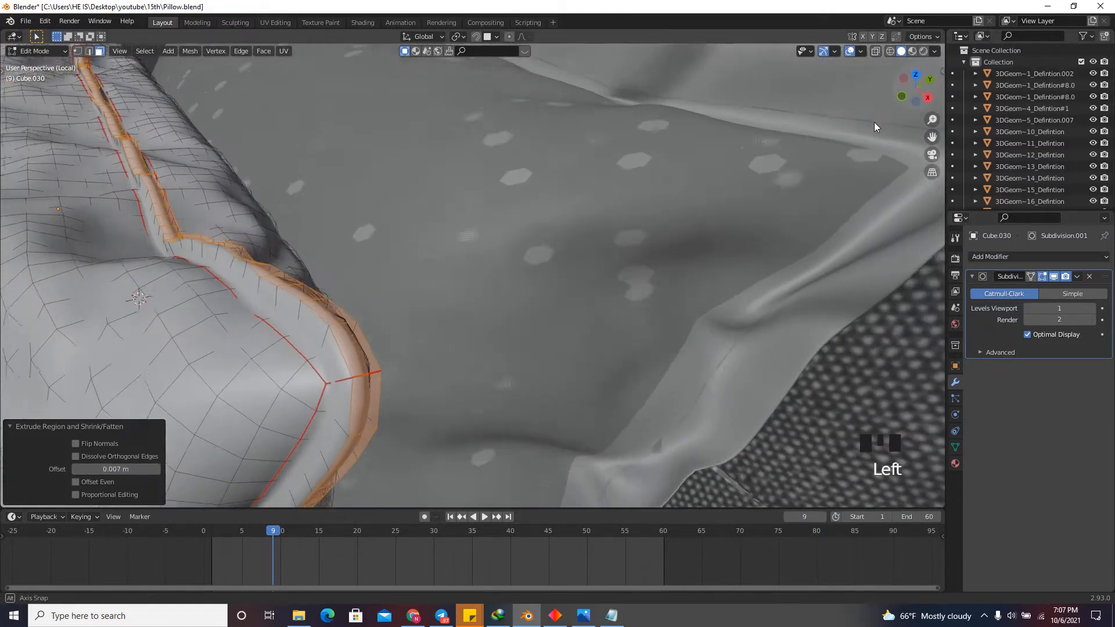
pyautogui.click(331, 352)
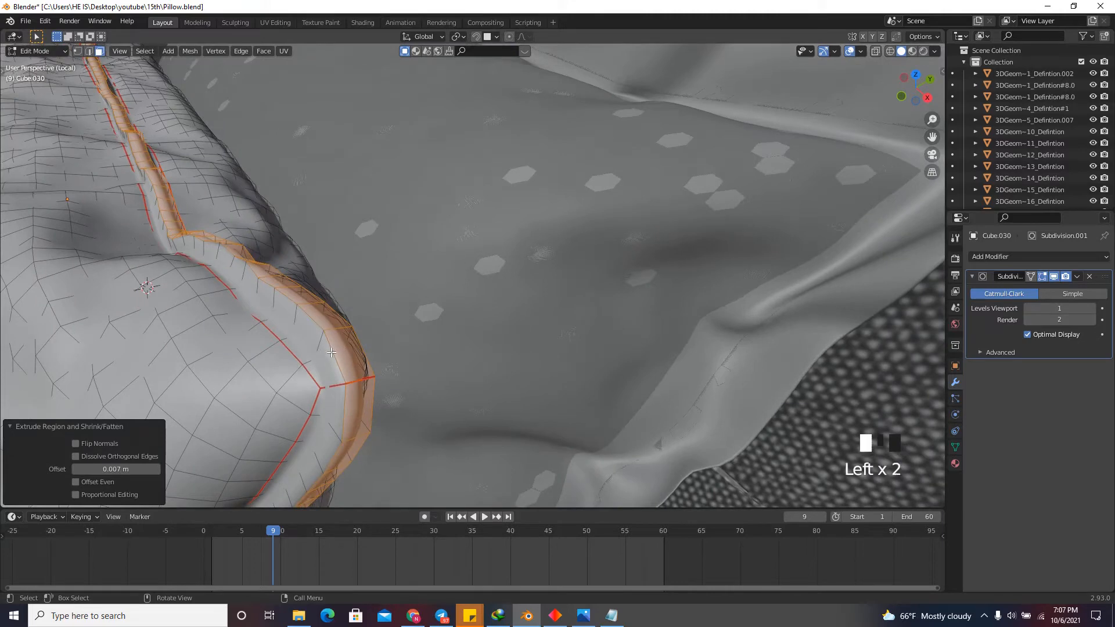
pyautogui.click(88, 51)
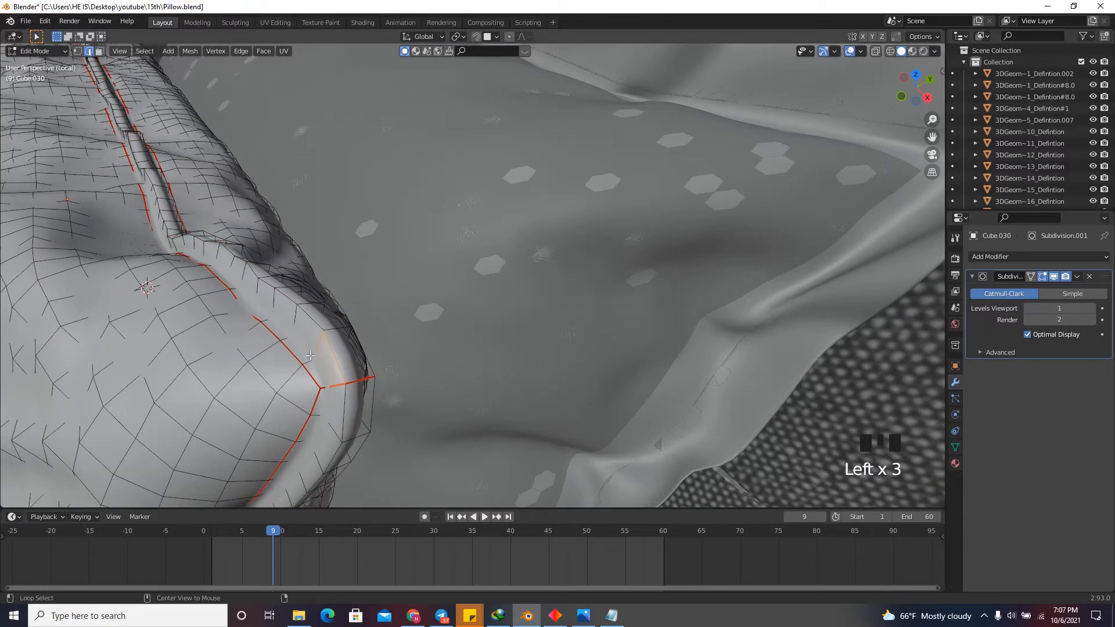
pyautogui.keyDown('alt'); pyautogui.click(328, 348); pyautogui.keyUp('alt')
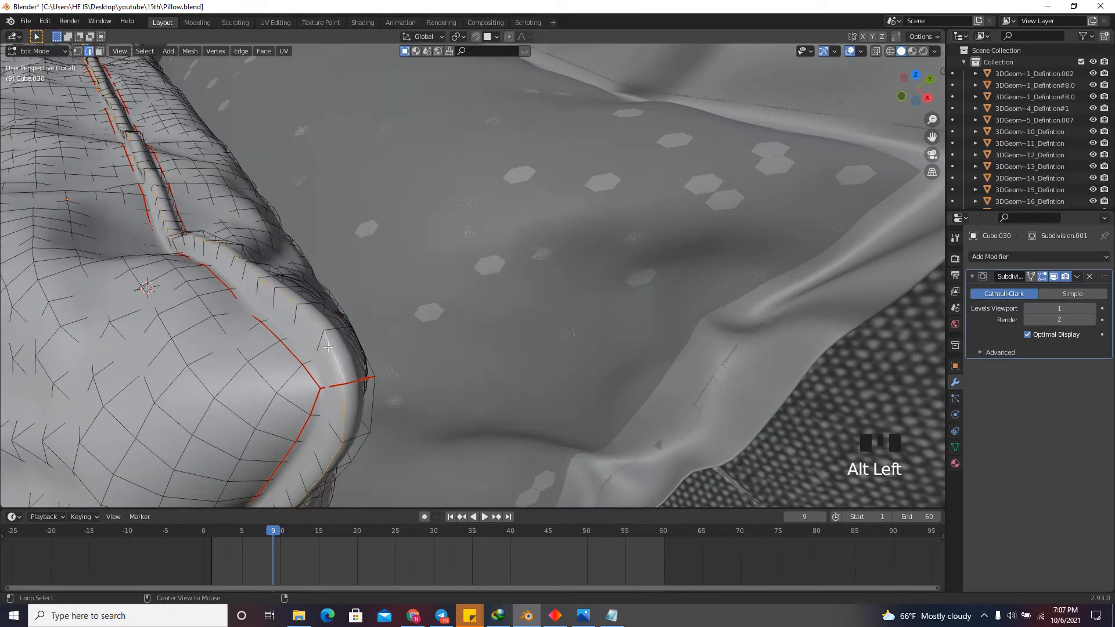
pyautogui.keyDown('alt'); pyautogui.keyDown('shift'); pyautogui.click(357, 349); pyautogui.keyUp('shift'); pyautogui.keyUp('alt')
pyautogui.scroll(1, 323, 355)
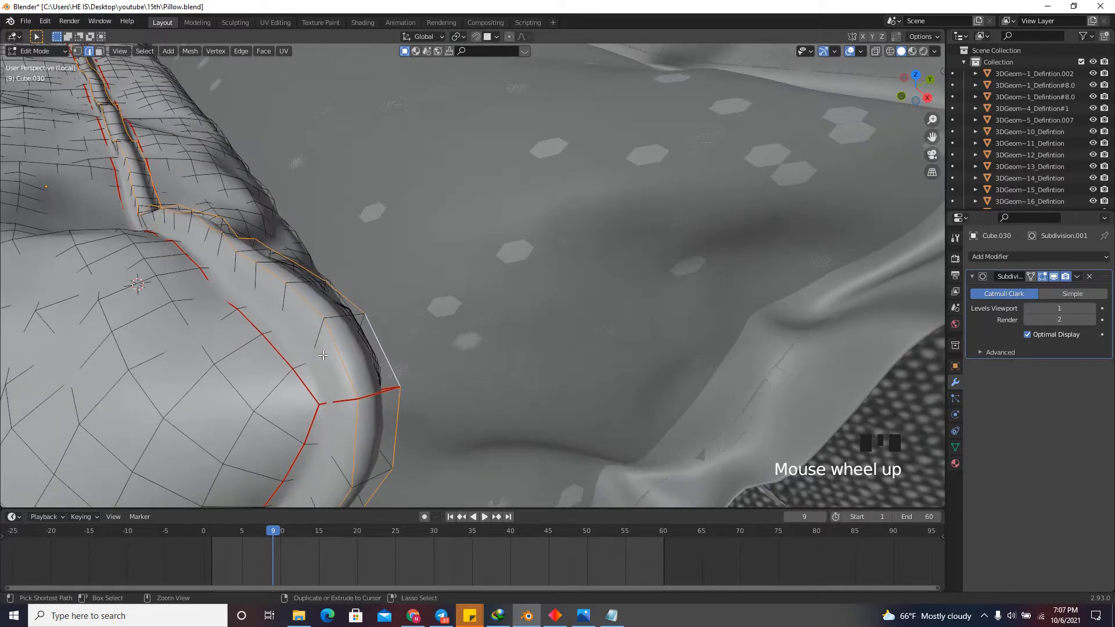
pyautogui.hotkey('ctrl', 'b')
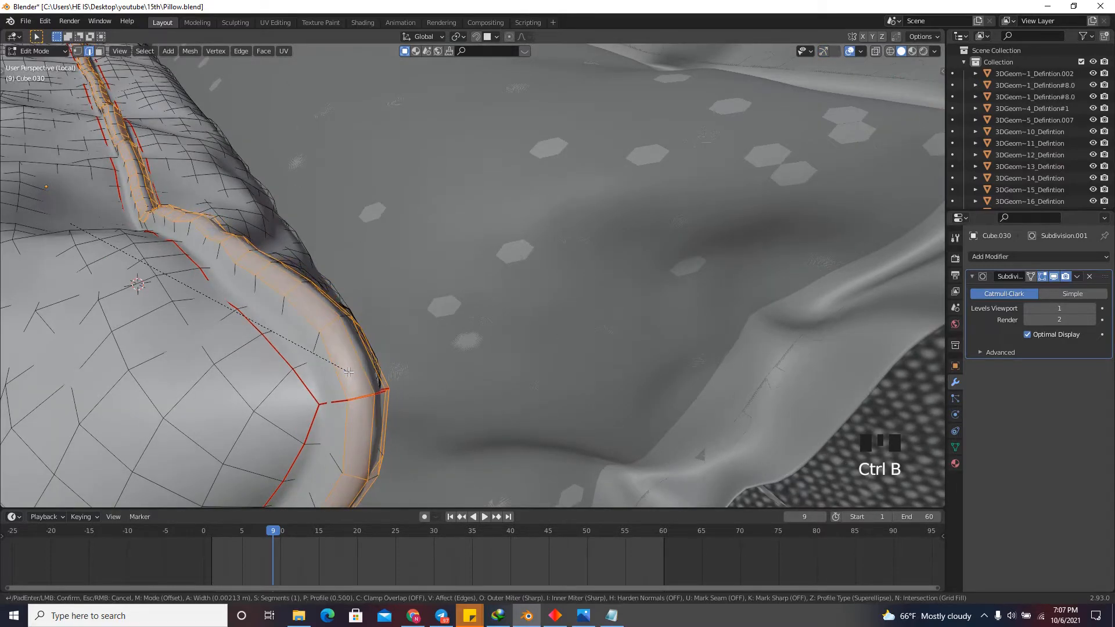
pyautogui.click(350, 371)
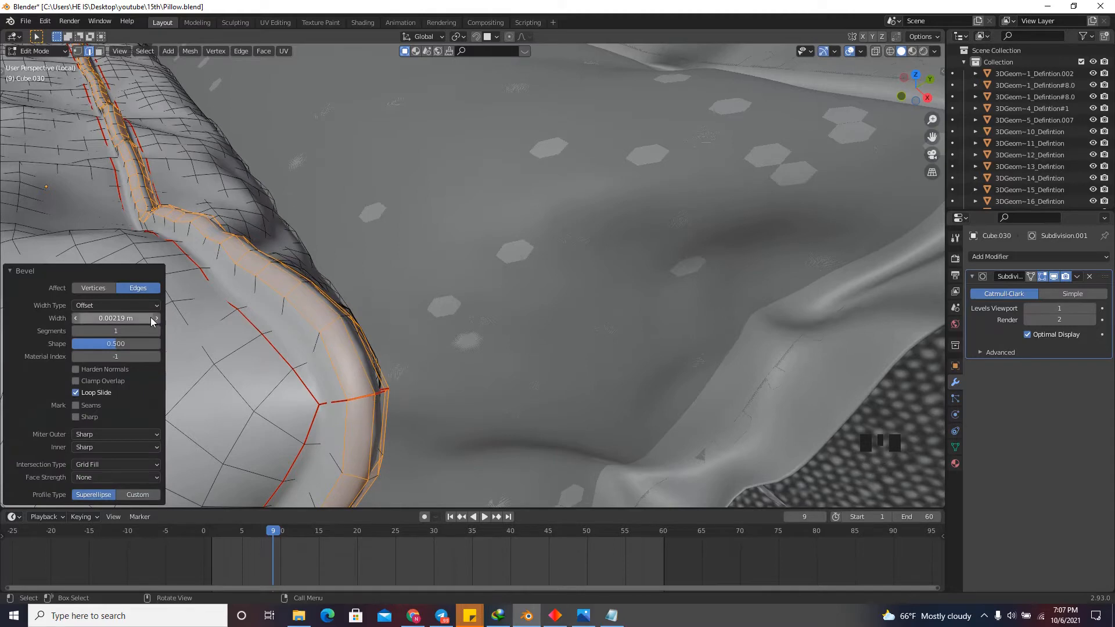
pyautogui.click(116, 317)
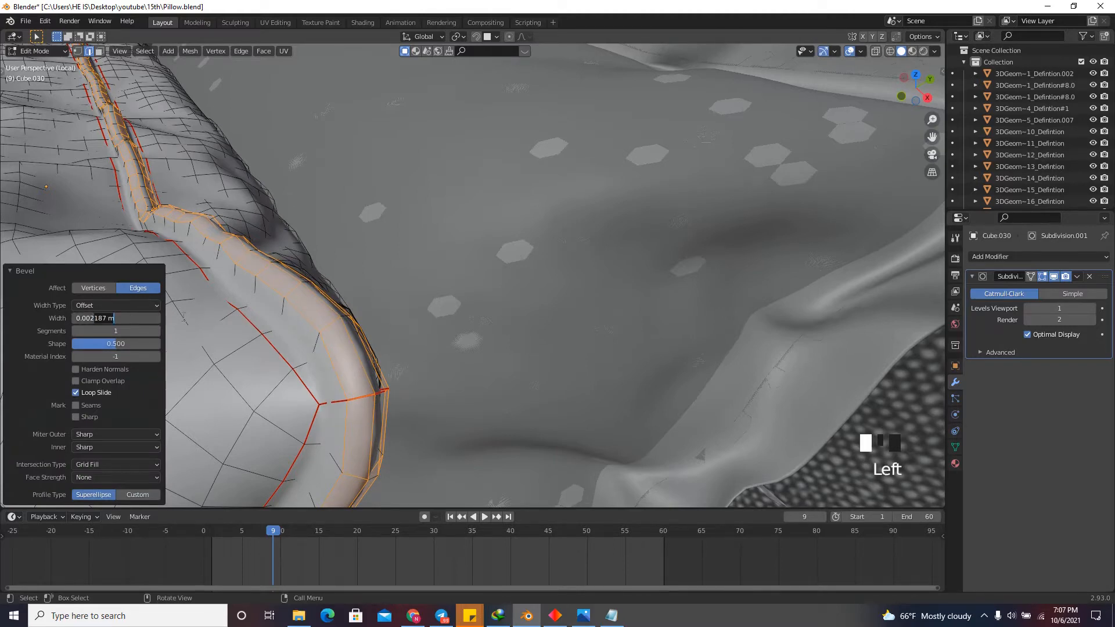
pyautogui.press('BackSpace')
pyautogui.press('Return')
# Examine the beveled piping around the pillow's corner from several angles, checking it once in Object Mode.
pyautogui.scroll(-3, 584, 231)
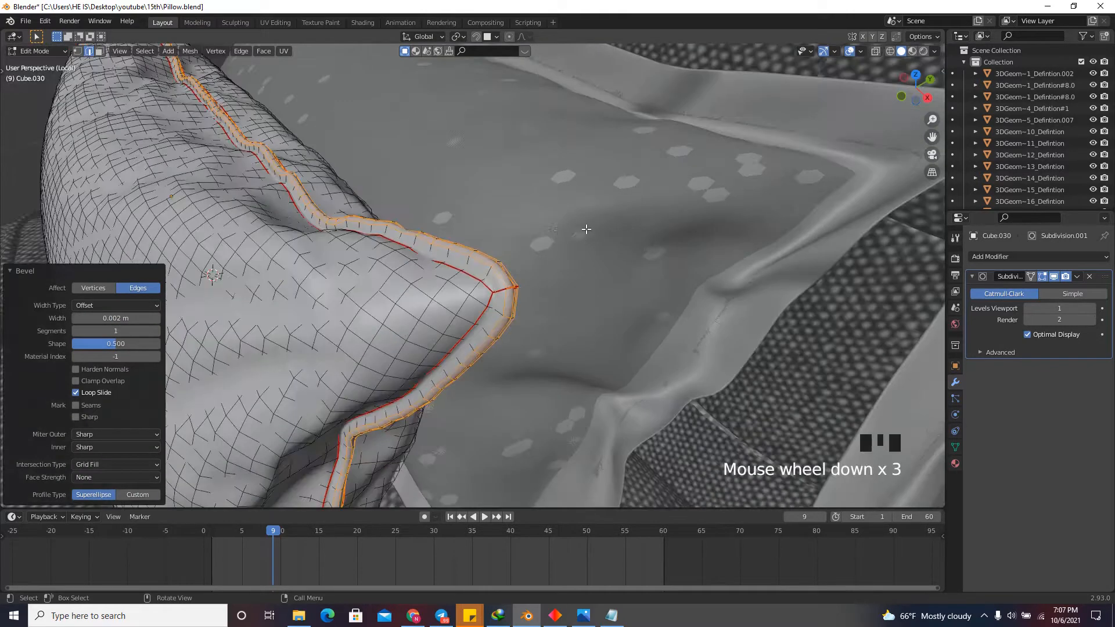
pyautogui.click(808, 122)
pyautogui.moveTo(899, 99); pyautogui.dragTo(687, 218)
pyautogui.press('Tab')
pyautogui.press('Tab')
pyautogui.scroll(4, 687, 218)
pyautogui.moveTo(906, 95); pyautogui.dragTo(870, 89)
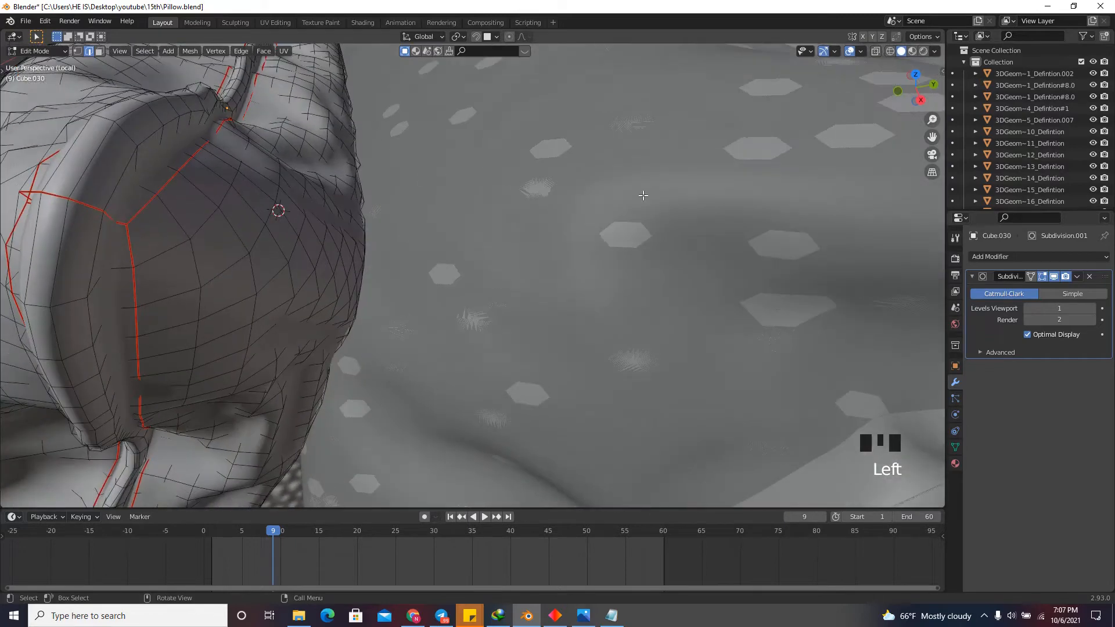
pyautogui.scroll(-2, 616, 201)
pyautogui.scroll(2, 375, 175)
# Select the piping's outer face loop, grow the selection three times and shrink it once to cover the whole strip between the seams.
pyautogui.click(99, 51)
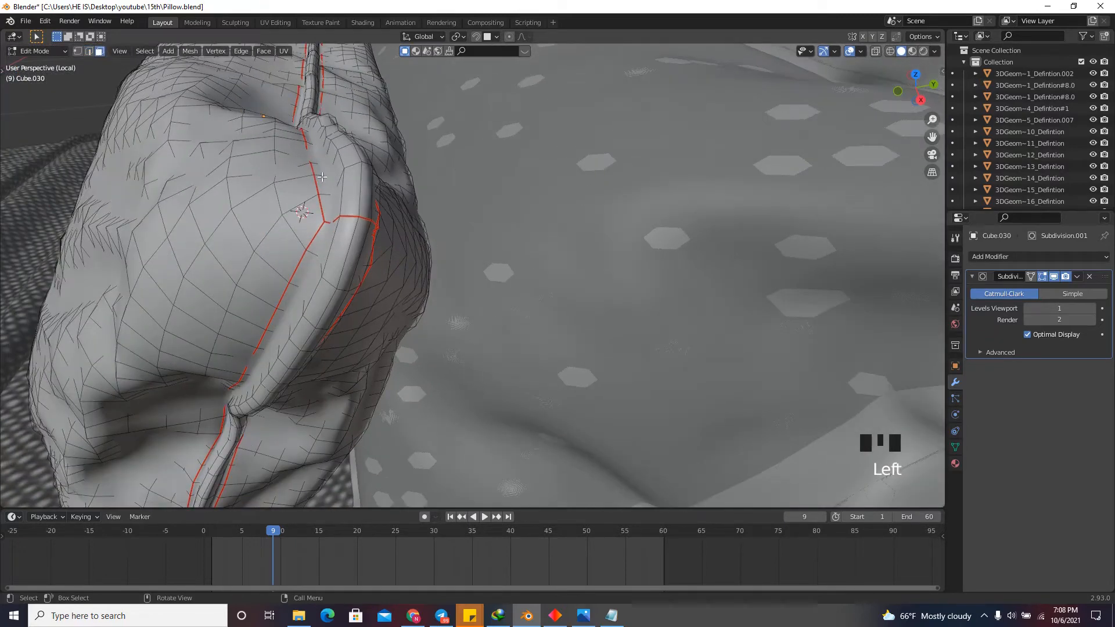
pyautogui.keyDown('alt'); pyautogui.click(373, 221); pyautogui.keyUp('alt')
pyautogui.scroll(1, 366, 219)
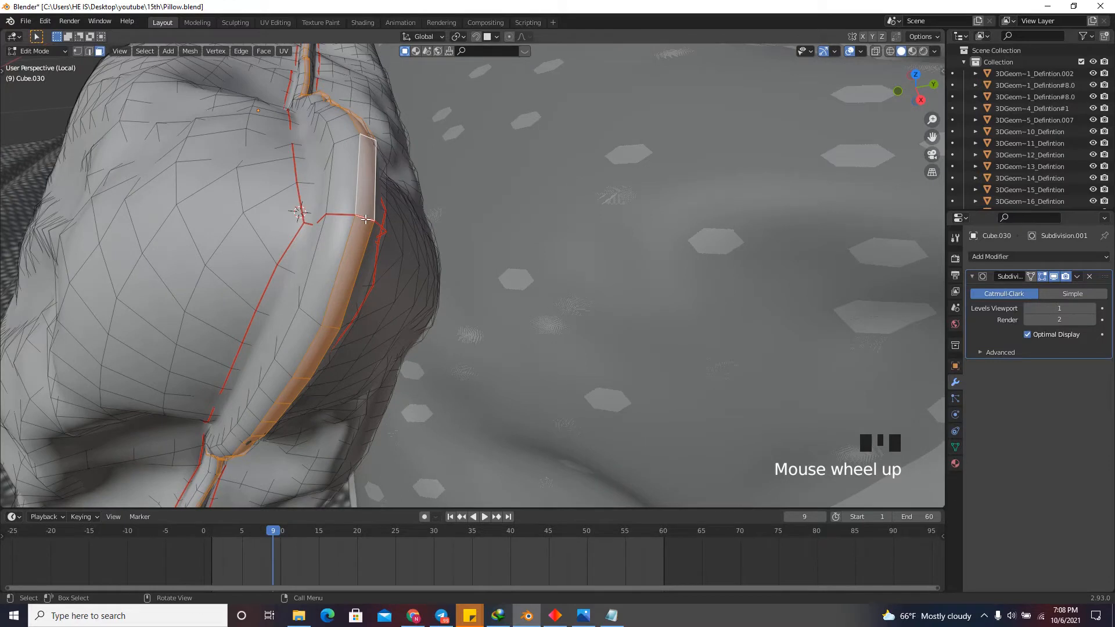
pyautogui.press('ctrl+KP_Add')
pyautogui.press('ctrl+KP_Add')
pyautogui.press('ctrl+KP_Add')
pyautogui.press('ctrl+KP_Add')
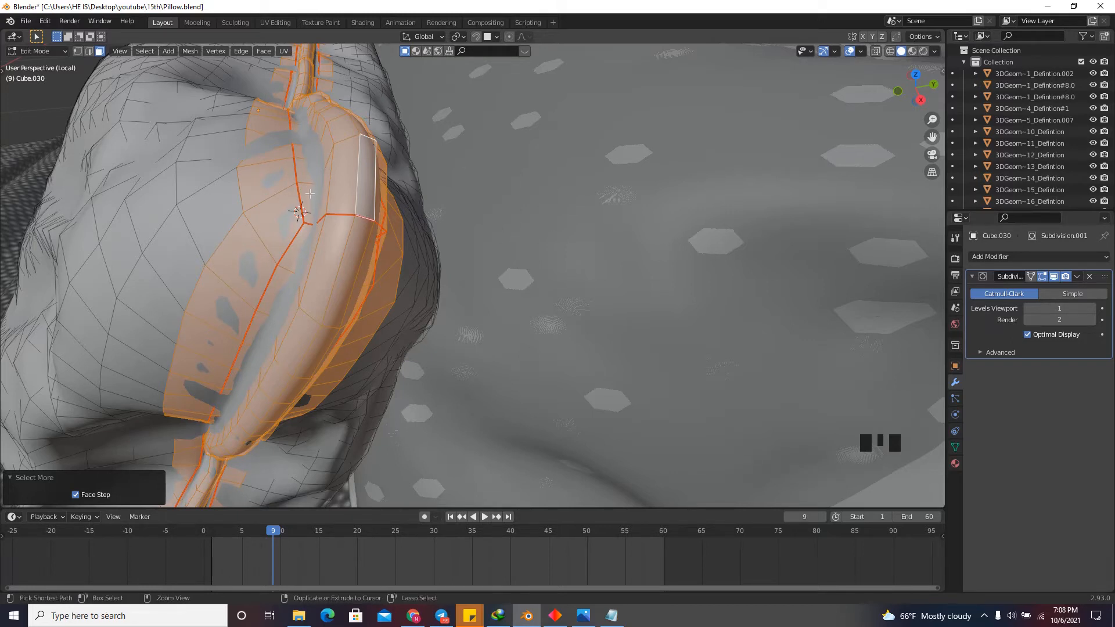
pyautogui.press('ctrl+KP_Subtract')
pyautogui.moveTo(907, 106); pyautogui.dragTo(935, 97)
pyautogui.scroll(-2, 638, 261)
pyautogui.scroll(-1, 575, 283)
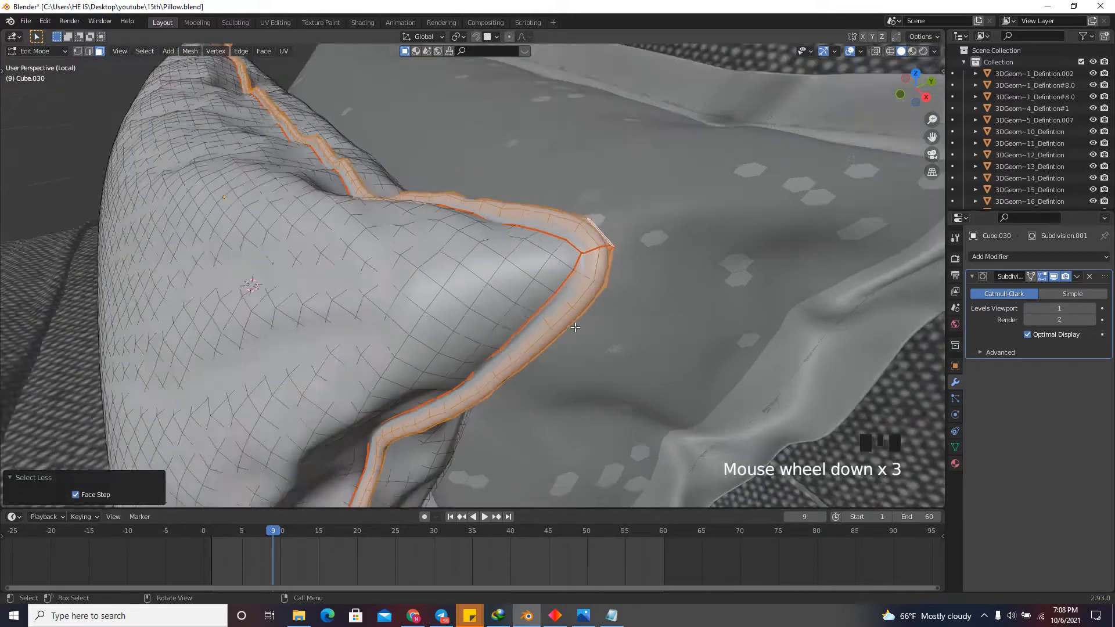
# Unwrap the selected piping faces with Smart UV Project, using an island margin of 0.01.
pyautogui.scroll(2, 601, 288)
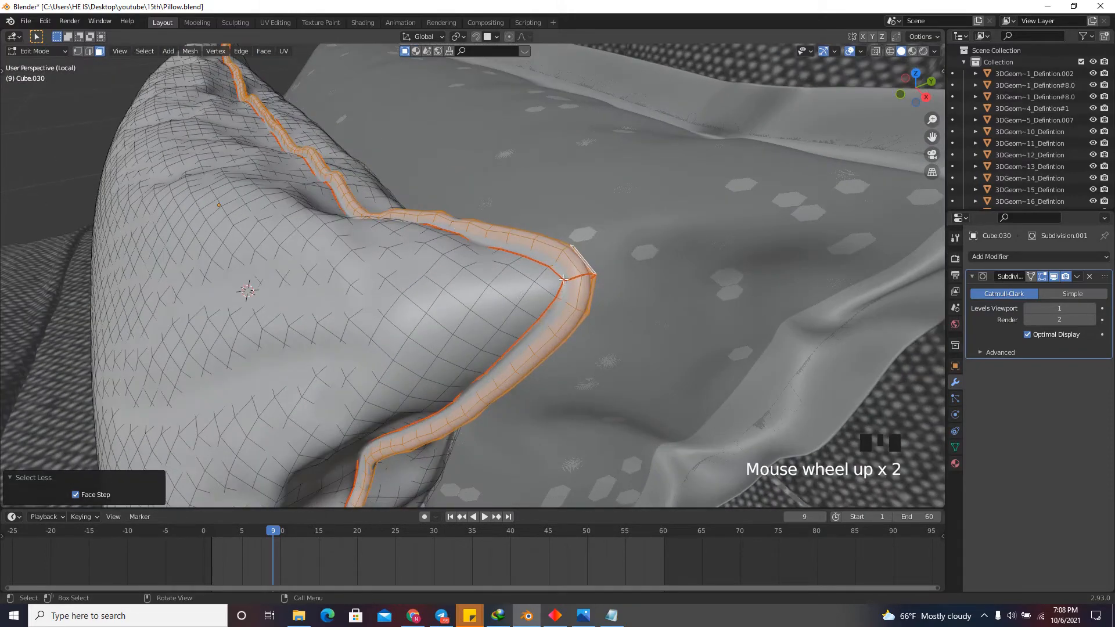
pyautogui.scroll(-3, 563, 279)
pyautogui.scroll(2, 581, 301)
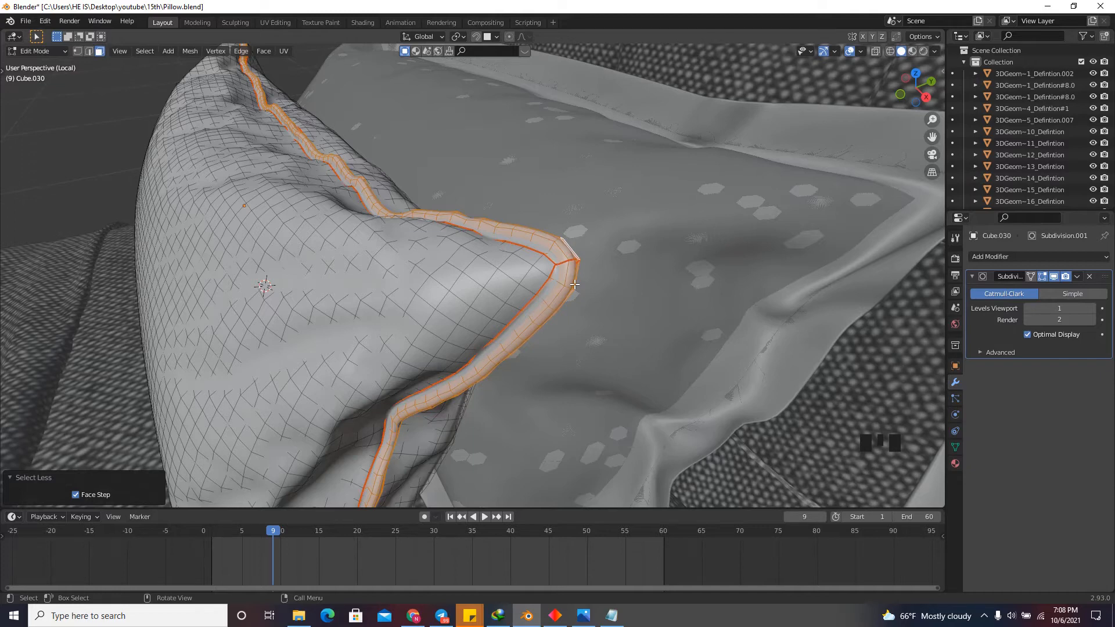
pyautogui.scroll(-2, 574, 284)
pyautogui.scroll(2, 609, 332)
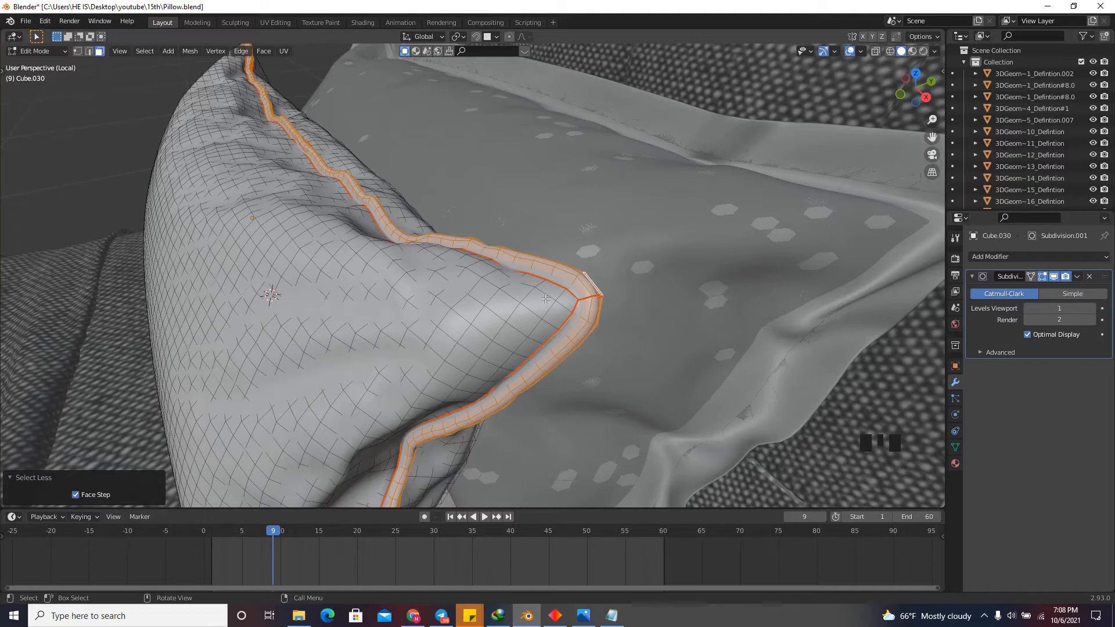
pyautogui.press('u')
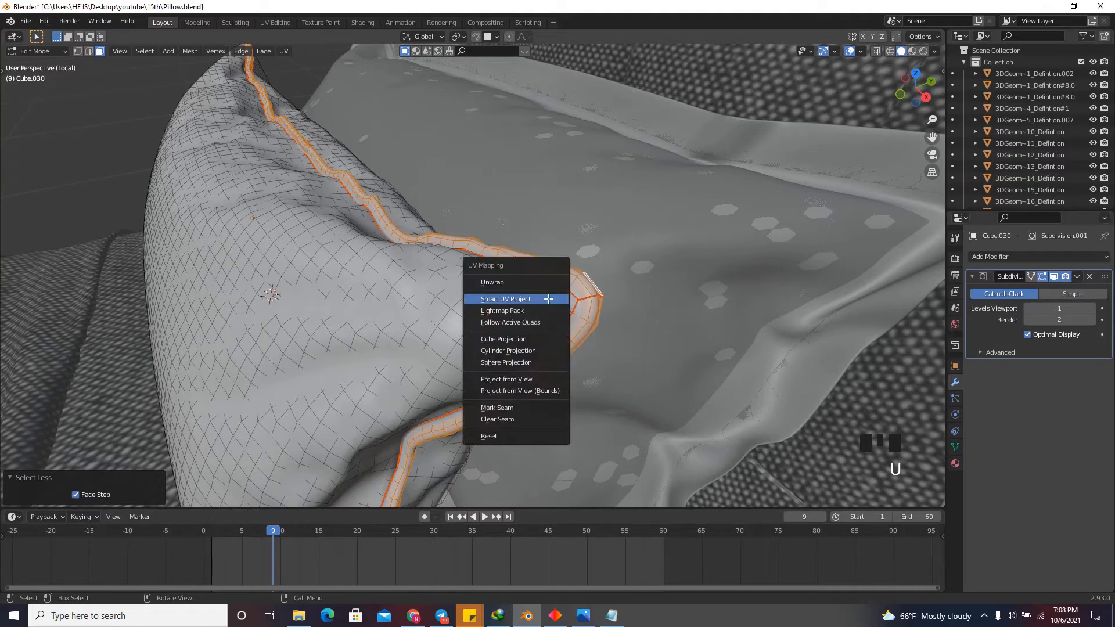
pyautogui.click(497, 298)
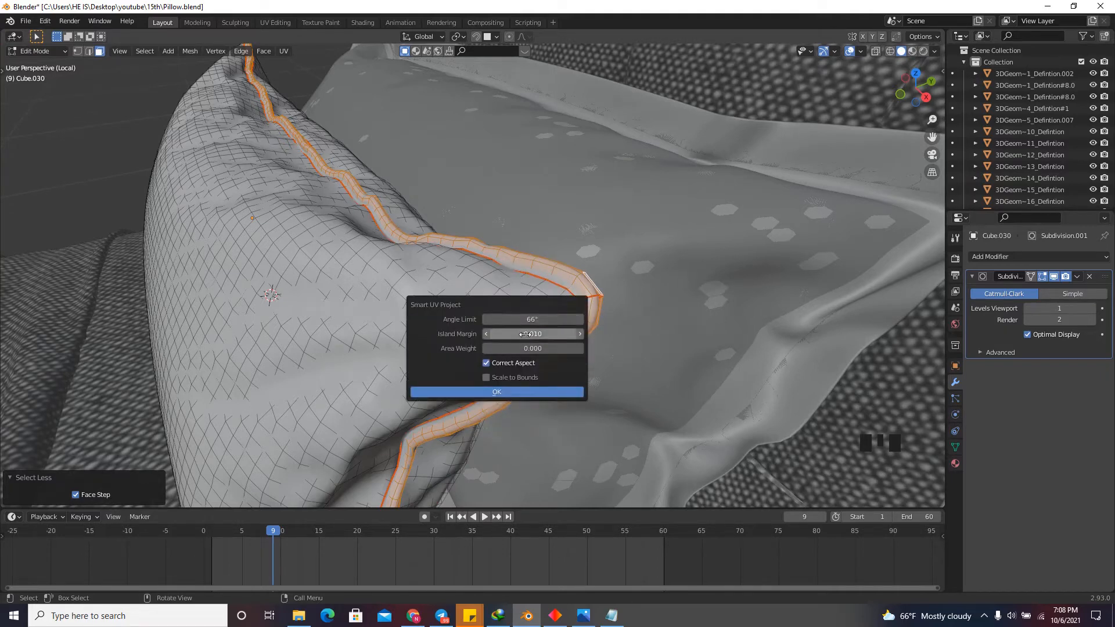
pyautogui.click(523, 335)
pyautogui.click(506, 334)
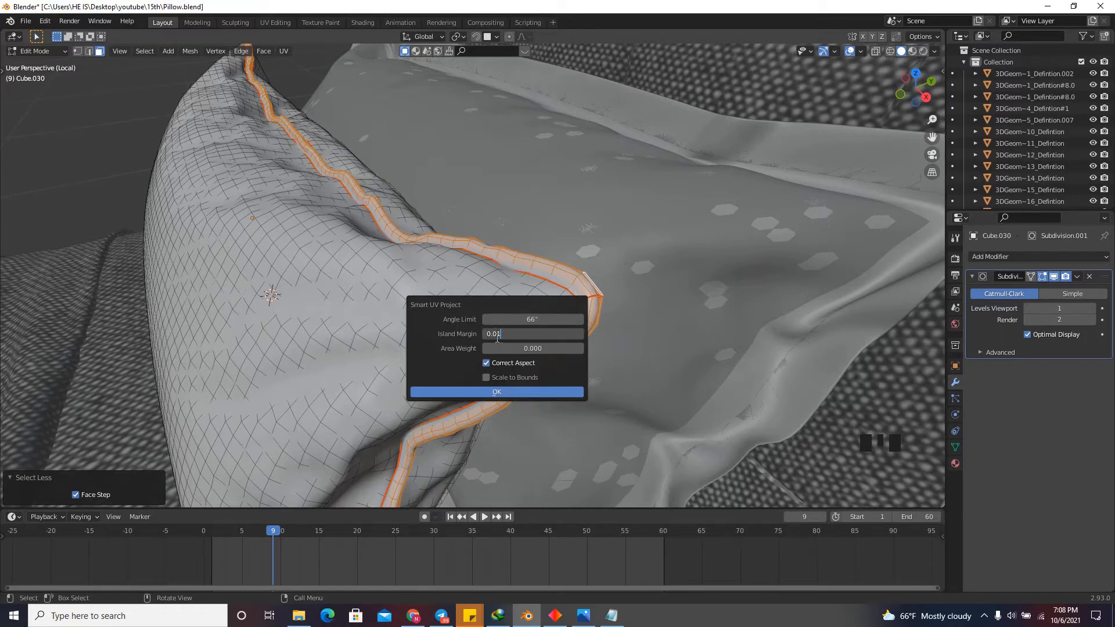
pyautogui.press('Return')
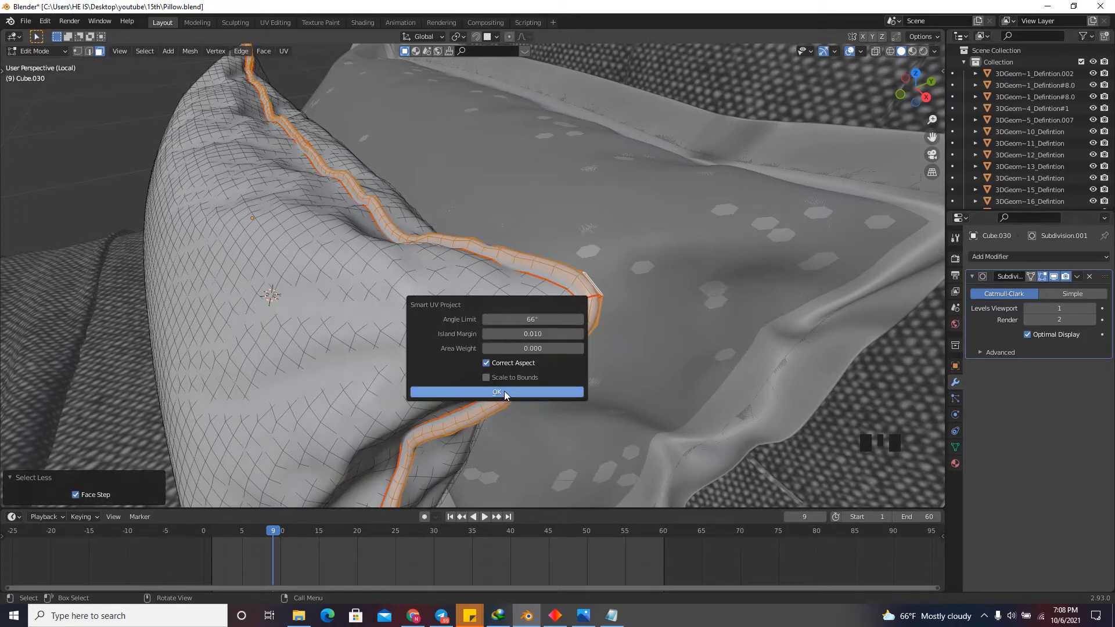
pyautogui.click(503, 393)
# Return to Object Mode and examine the finished piped pillow and its neighbours on the bed.
pyautogui.scroll(-3, 585, 303)
pyautogui.press('Tab')
pyautogui.moveTo(911, 88); pyautogui.dragTo(628, 224)
pyautogui.scroll(-4, 757, 179)
pyautogui.moveTo(917, 94); pyautogui.dragTo(681, 270)
pyautogui.moveTo(909, 97); pyautogui.dragTo(517, 315)
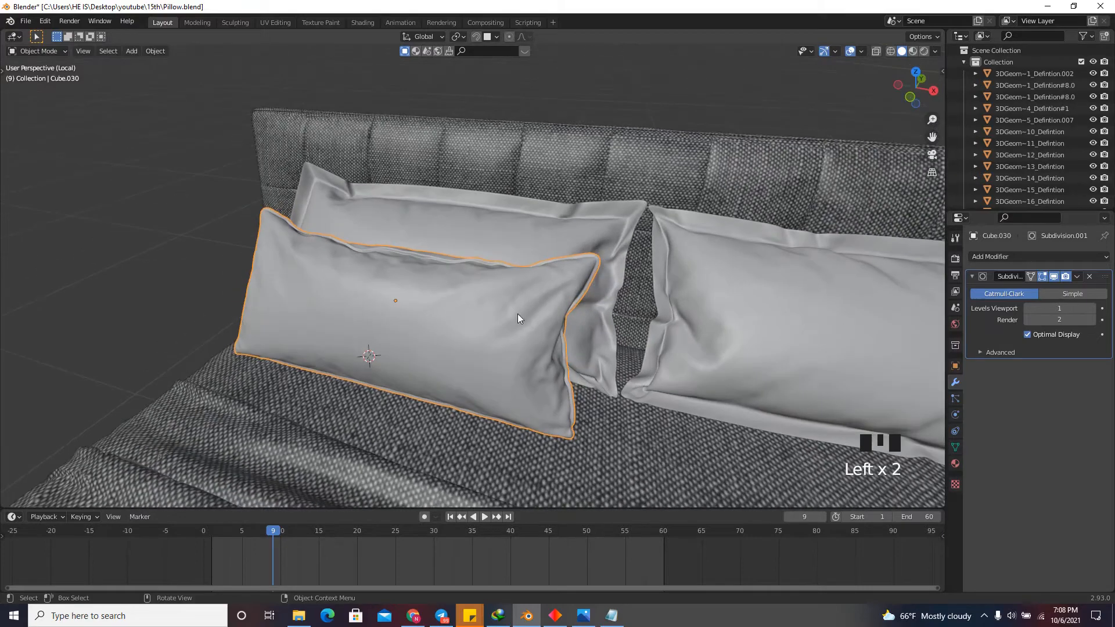
pyautogui.scroll(3, 619, 356)
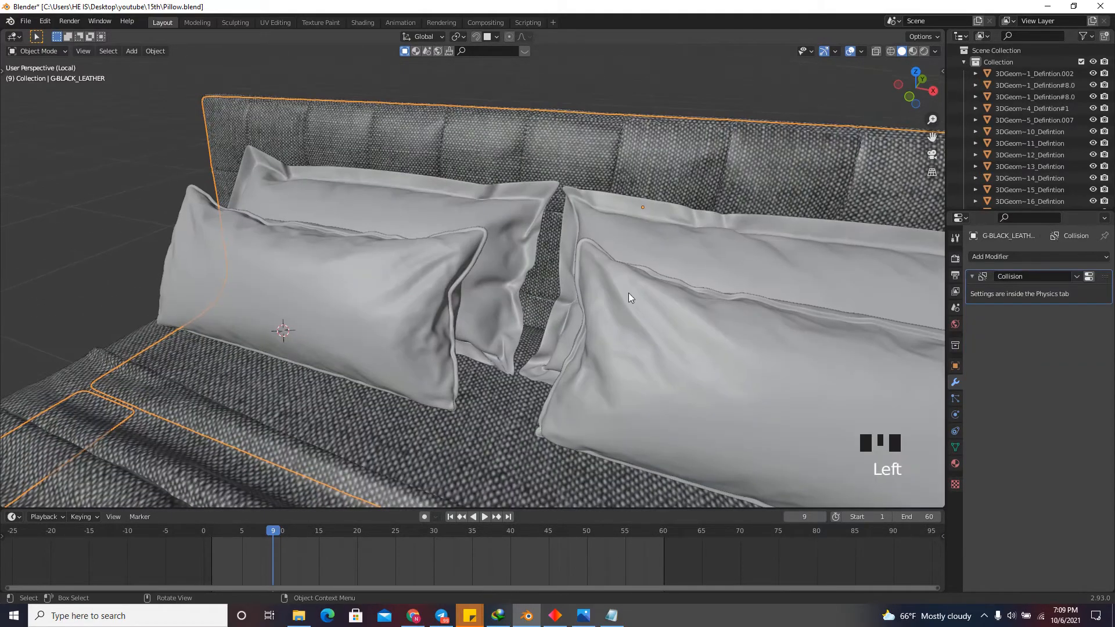
pyautogui.scroll(-4, 581, 318)
pyautogui.moveTo(923, 91); pyautogui.dragTo(937, 92)
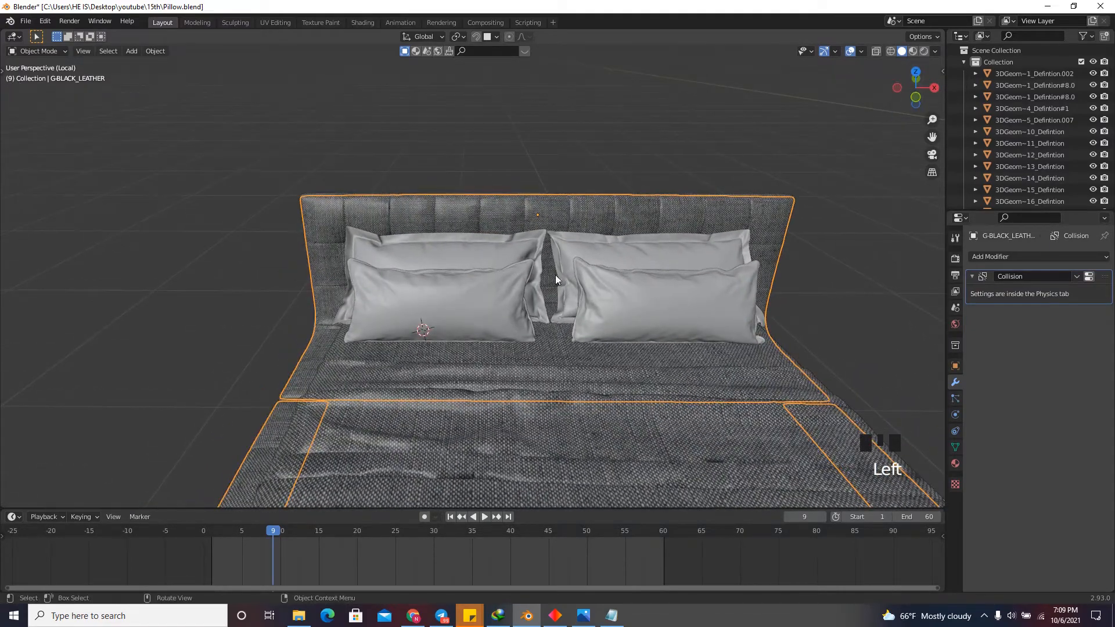
pyautogui.scroll(4, 552, 276)
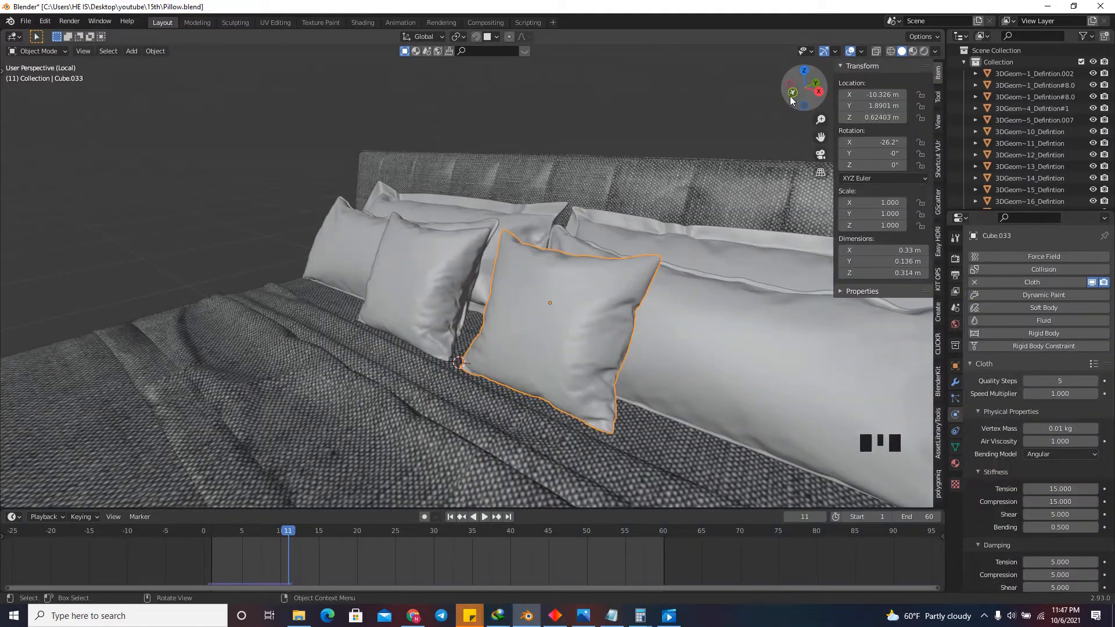
# Examine the small square cushions standing in front of the bed pillows and select the cushion near the bed's centre, Cube.033.
pyautogui.moveTo(804, 87); pyautogui.dragTo(755, 131)
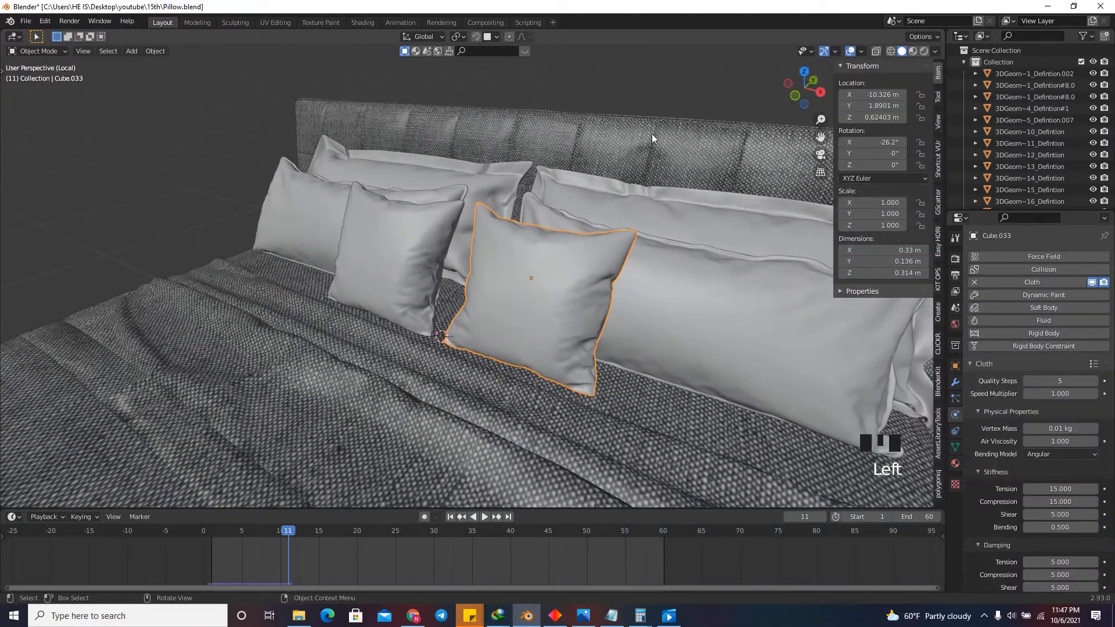
pyautogui.moveTo(816, 65); pyautogui.dragTo(835, 112)
pyautogui.scroll(-2, 565, 364)
pyautogui.scroll(2, 630, 308)
pyautogui.click(611, 307)
pyautogui.scroll(-4, 637, 237)
pyautogui.click(525, 273)
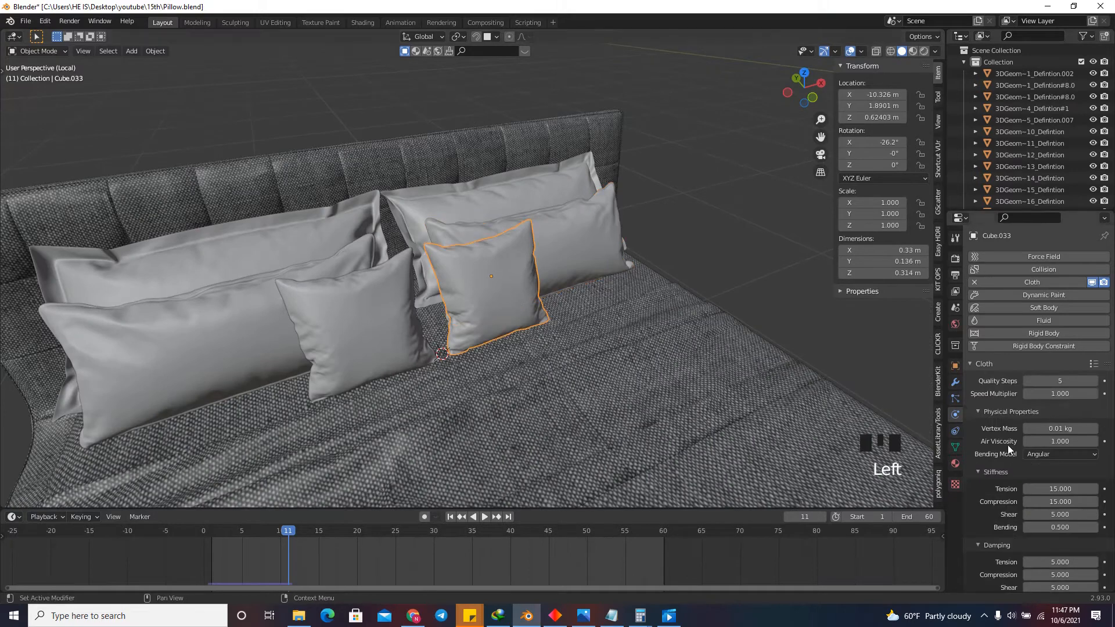
# Review the selected square cushion's cloth settings, from stiffness and damping through pressure, shape and collisions.
pyautogui.scroll(-1, 1027, 390)
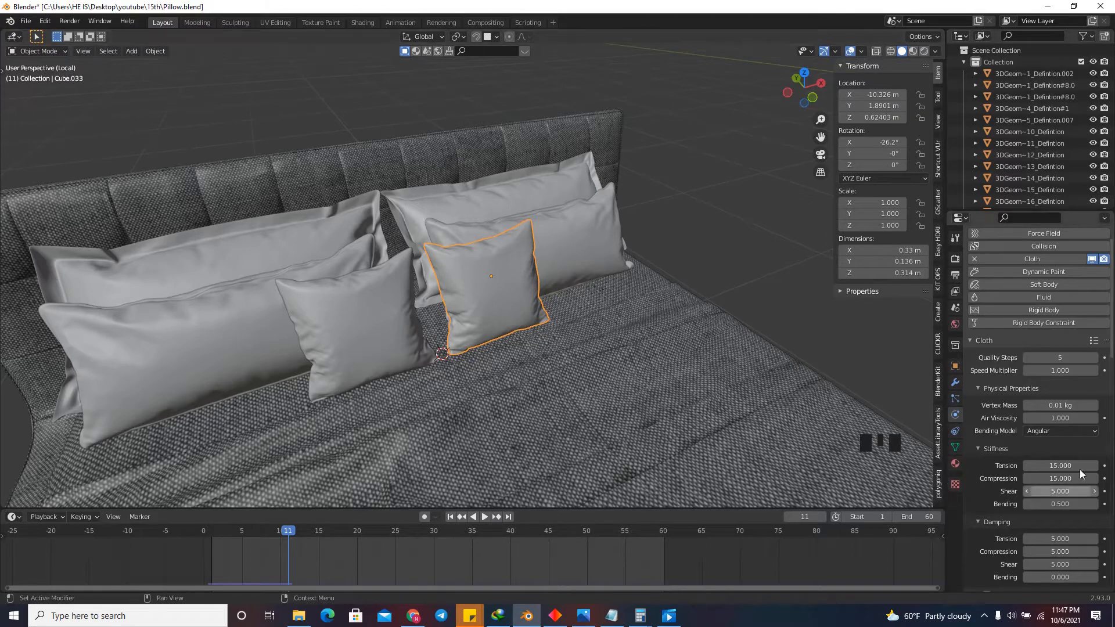
pyautogui.scroll(-4, 1053, 378)
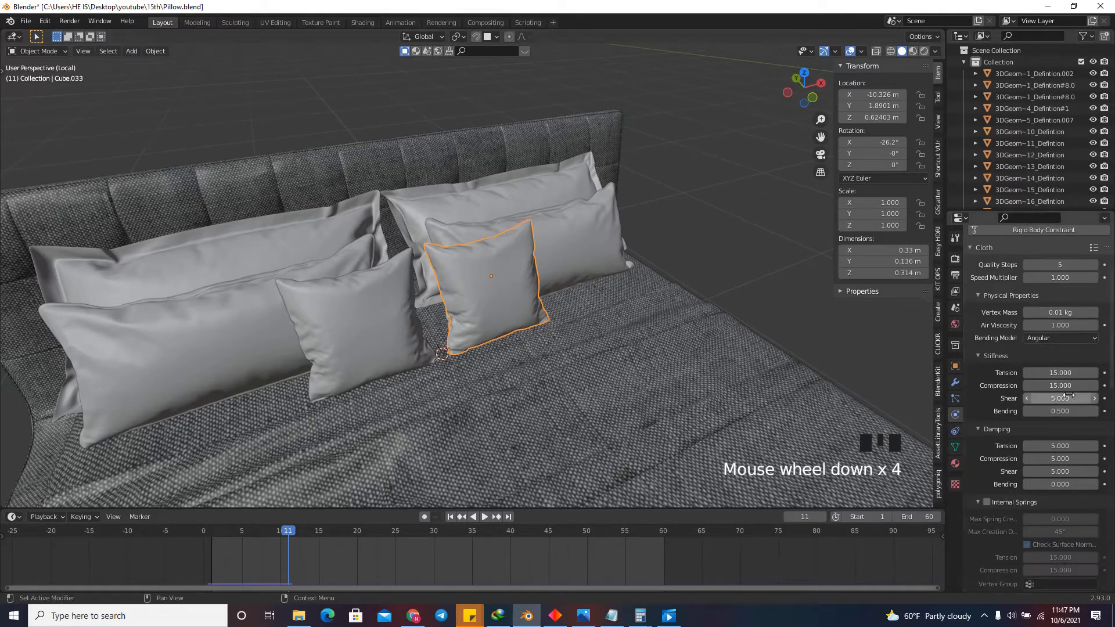
pyautogui.scroll(-1, 1053, 364)
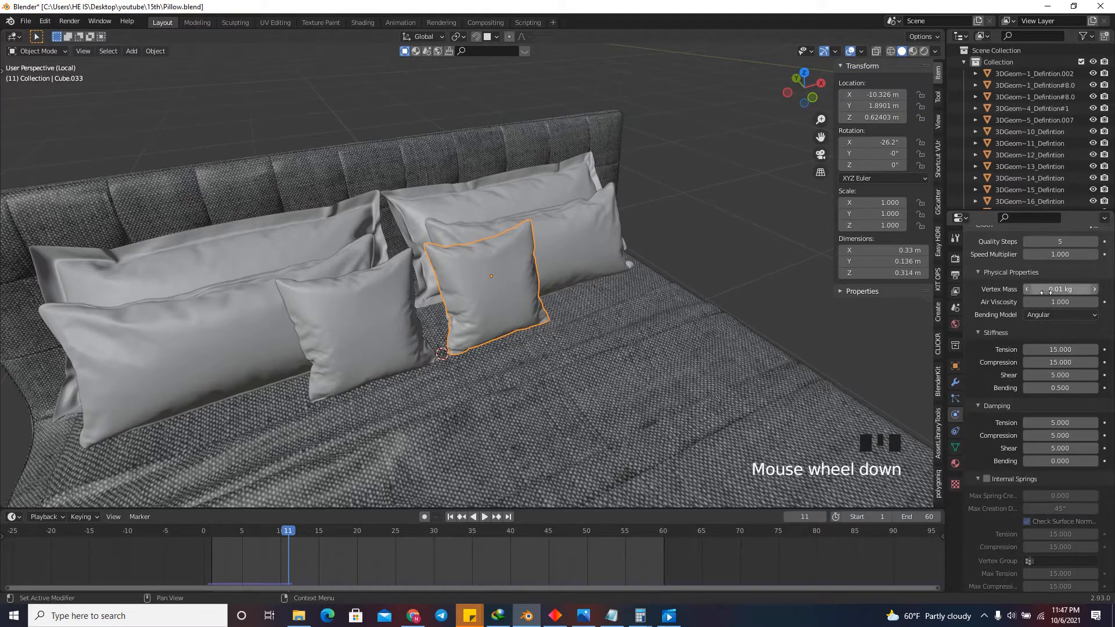
pyautogui.scroll(-4, 1048, 421)
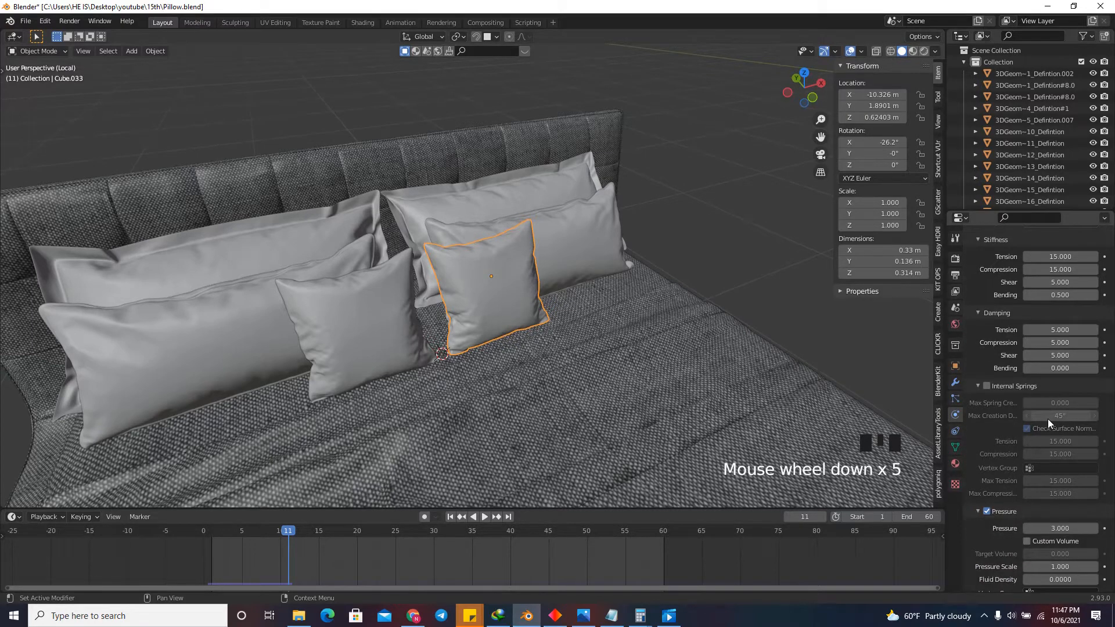
pyautogui.scroll(-3, 1048, 422)
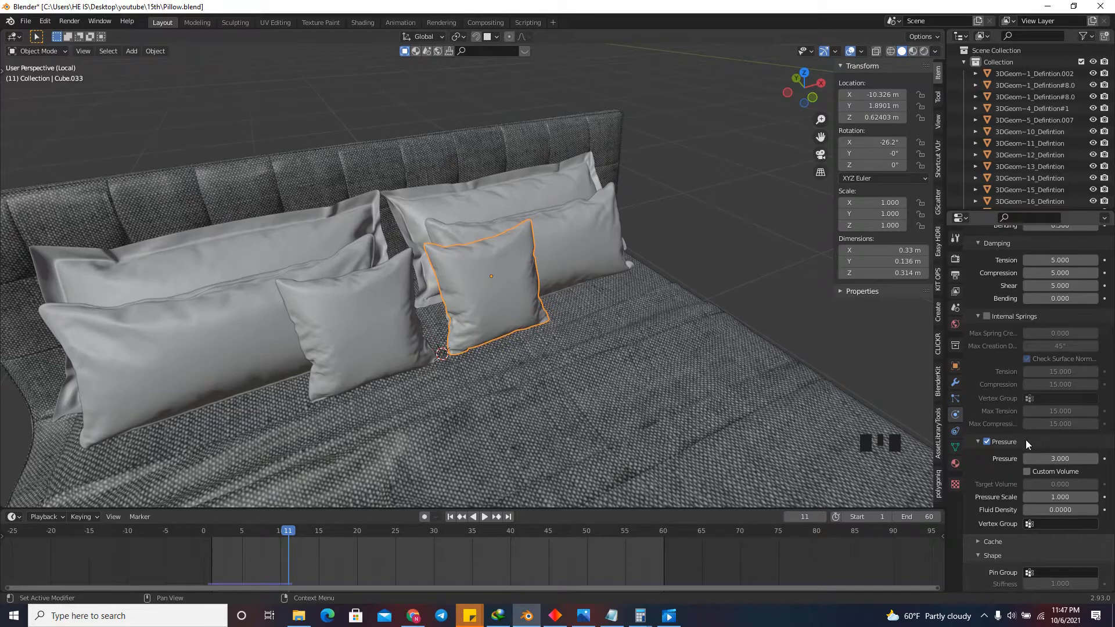
pyautogui.scroll(-6, 1039, 417)
pyautogui.scroll(-4, 1044, 399)
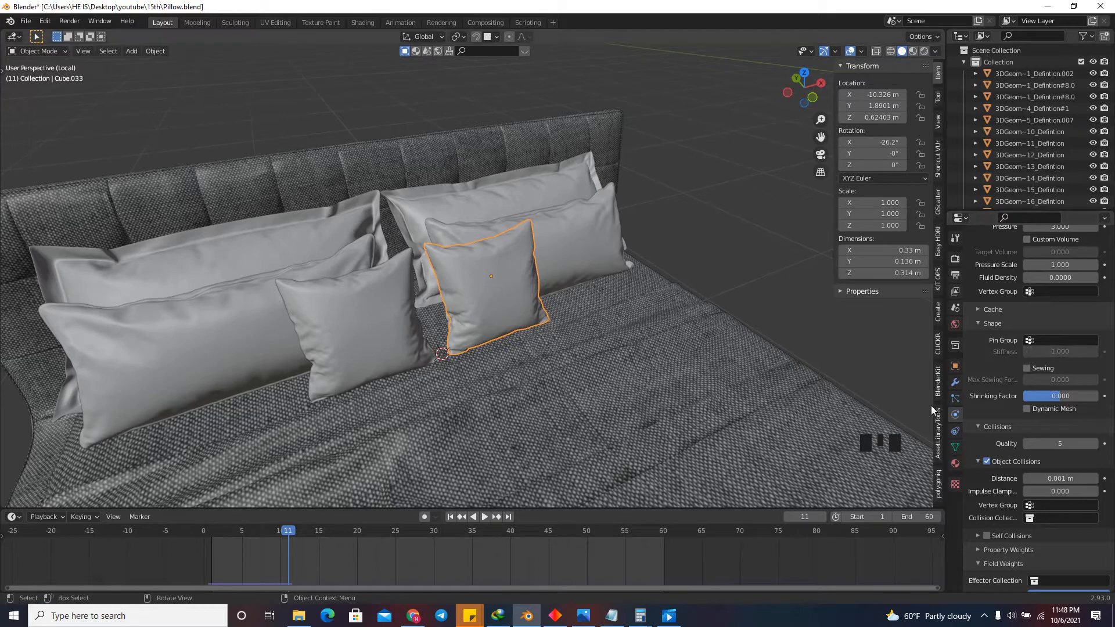
pyautogui.scroll(-2, 1067, 400)
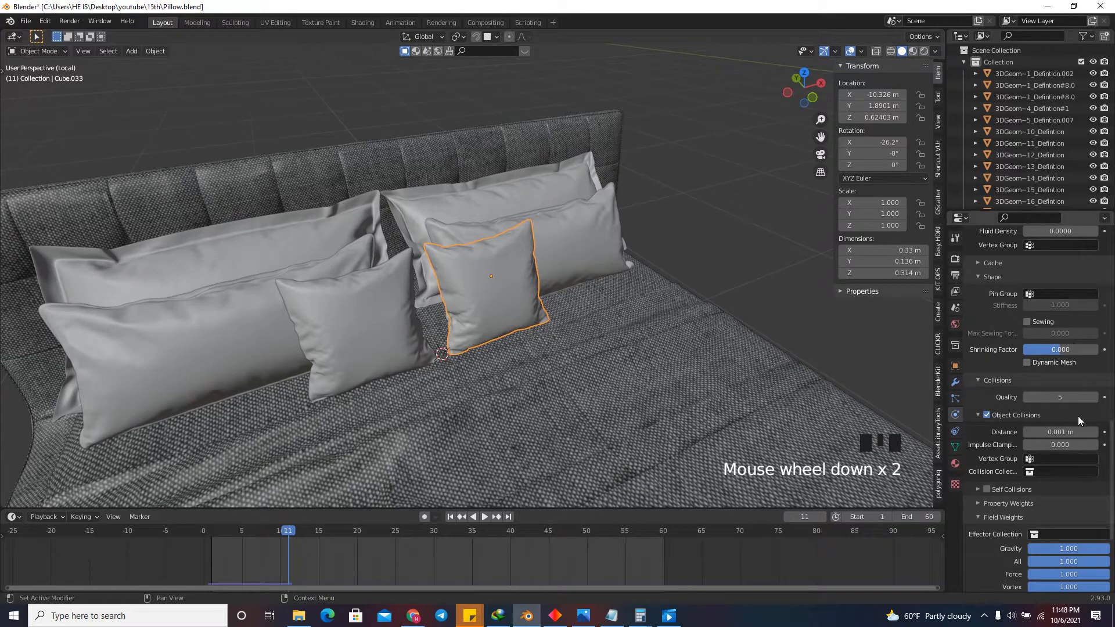
# Compare the physics settings of the square cushions with the collision settings of the long pillows behind them.
pyautogui.scroll(-4, 1077, 429)
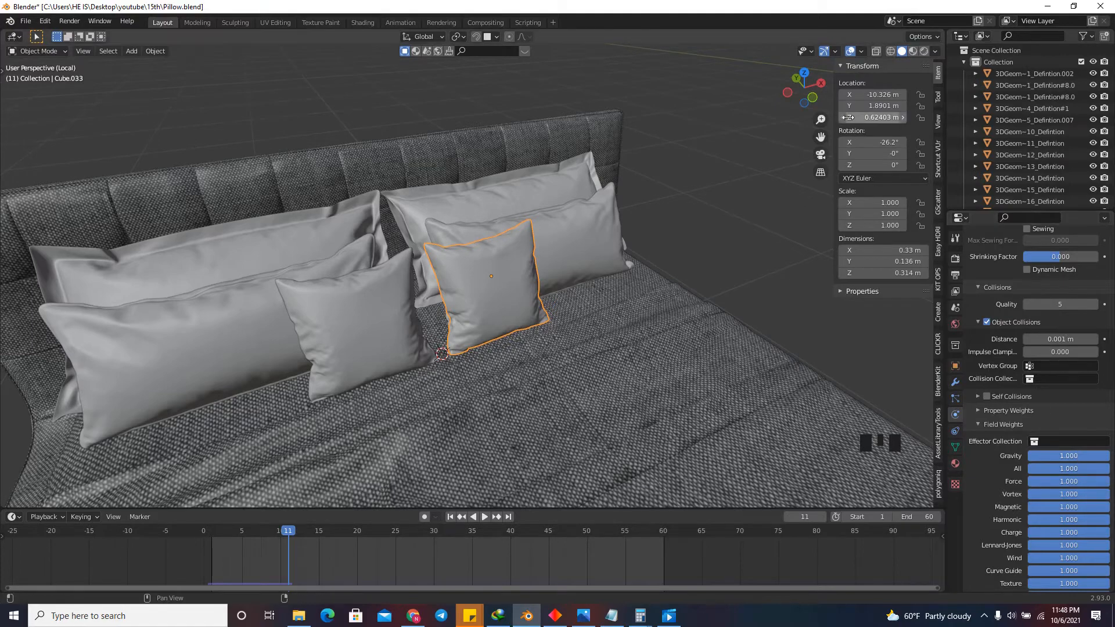
pyautogui.moveTo(804, 87); pyautogui.dragTo(714, 149)
pyautogui.click(660, 301)
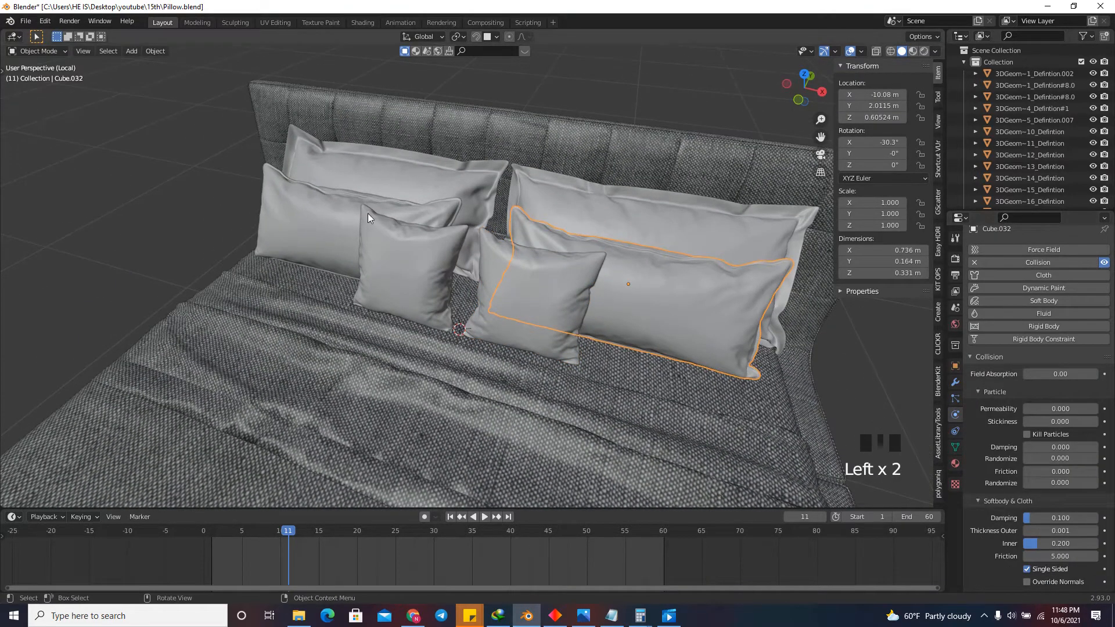
pyautogui.click(328, 224)
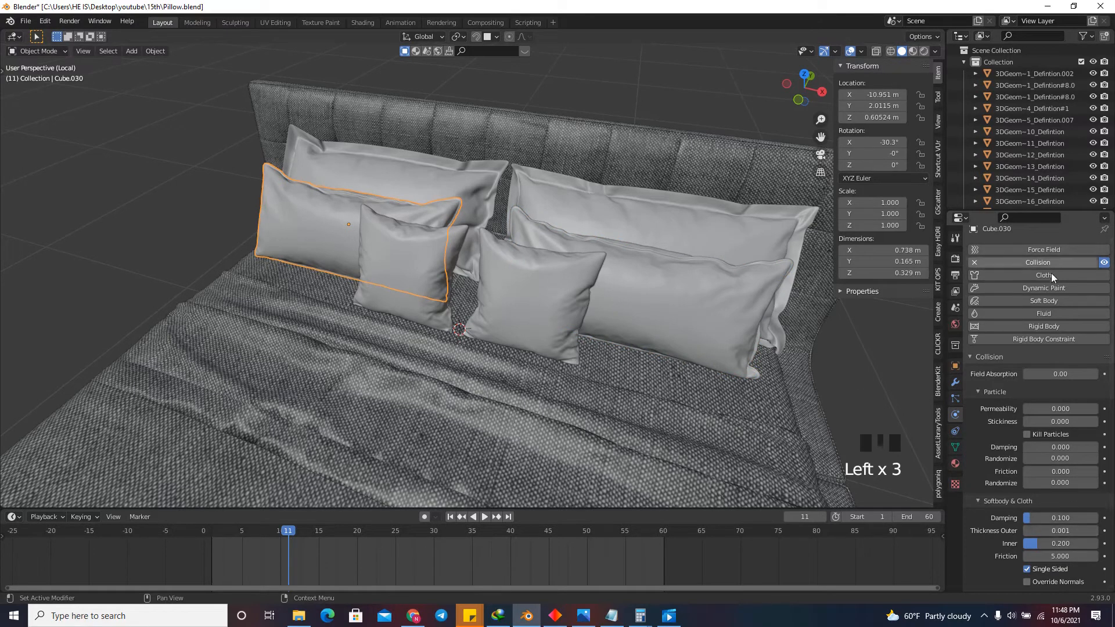
pyautogui.scroll(2, 548, 305)
pyautogui.click(548, 306)
pyautogui.click(391, 289)
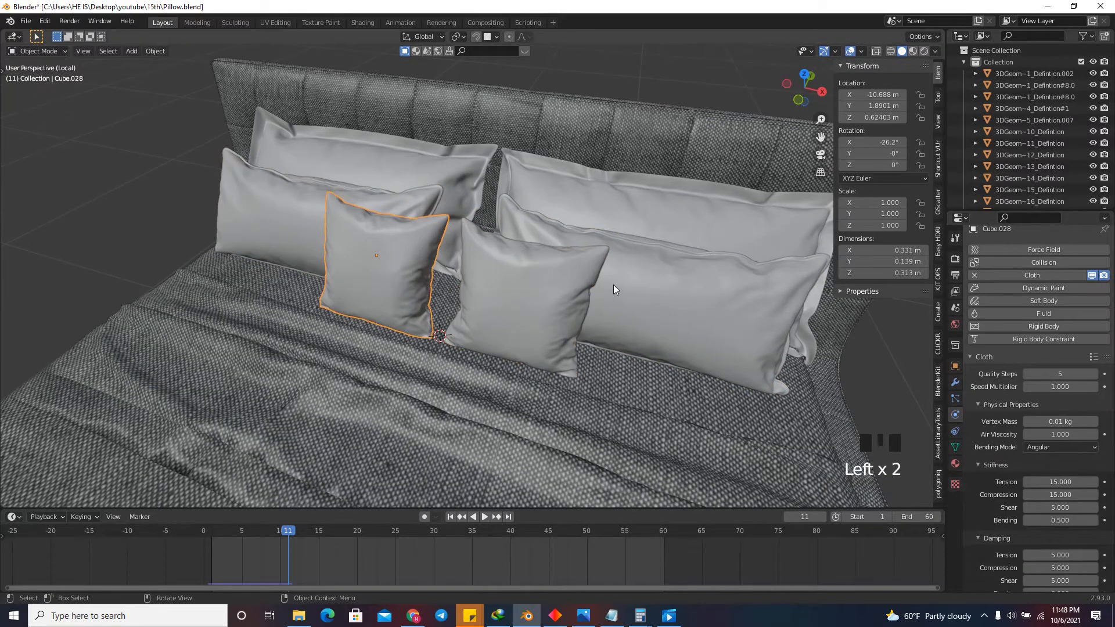
pyautogui.click(638, 285)
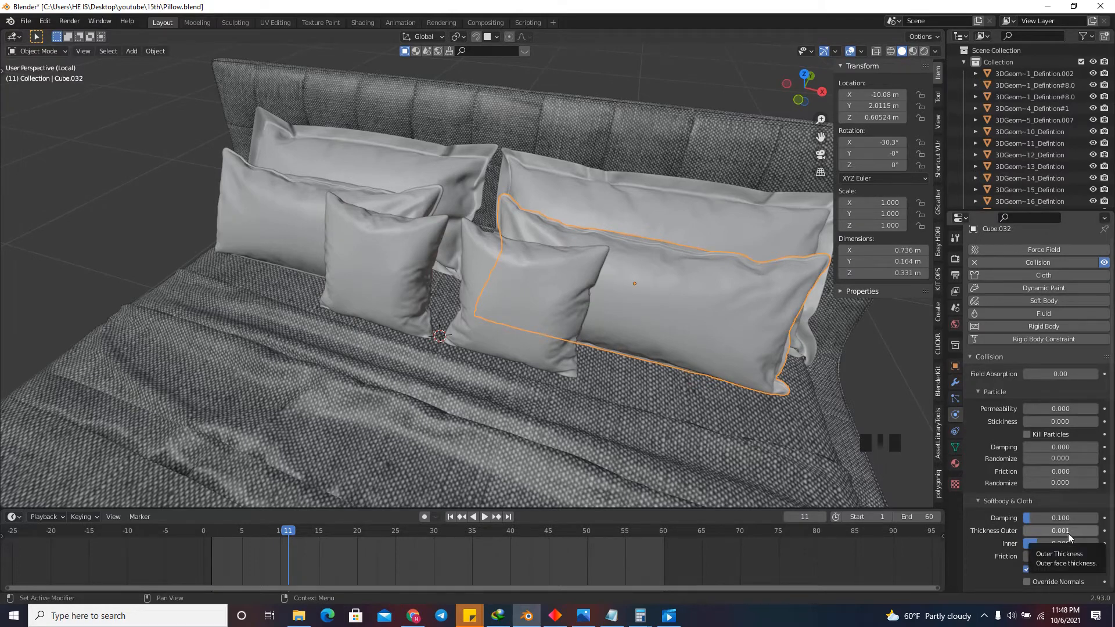
pyautogui.click(540, 274)
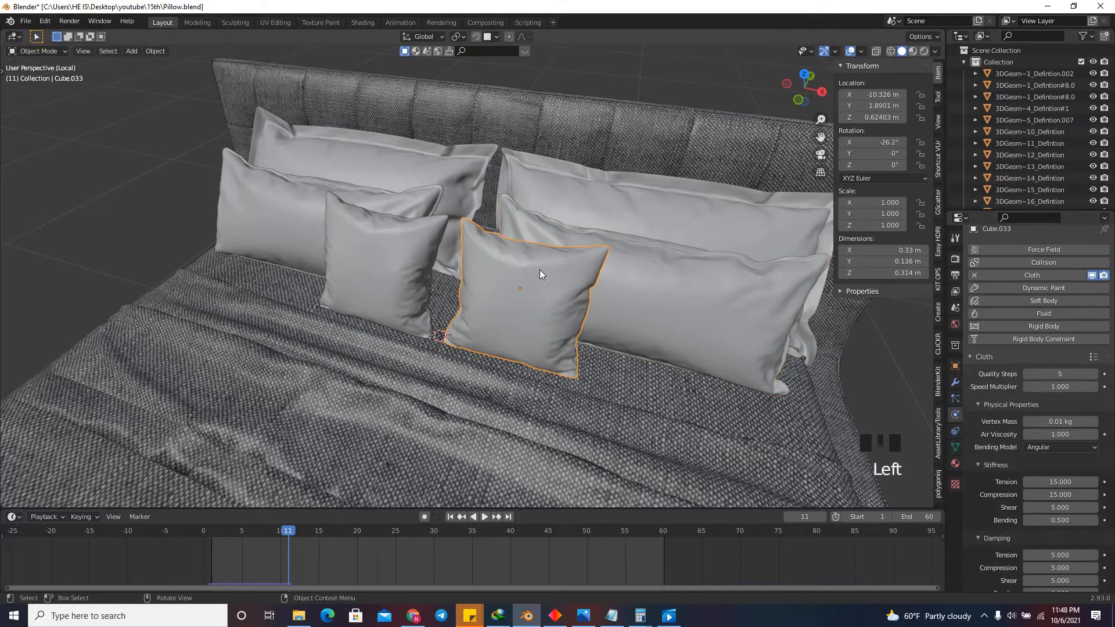
pyautogui.click(577, 285)
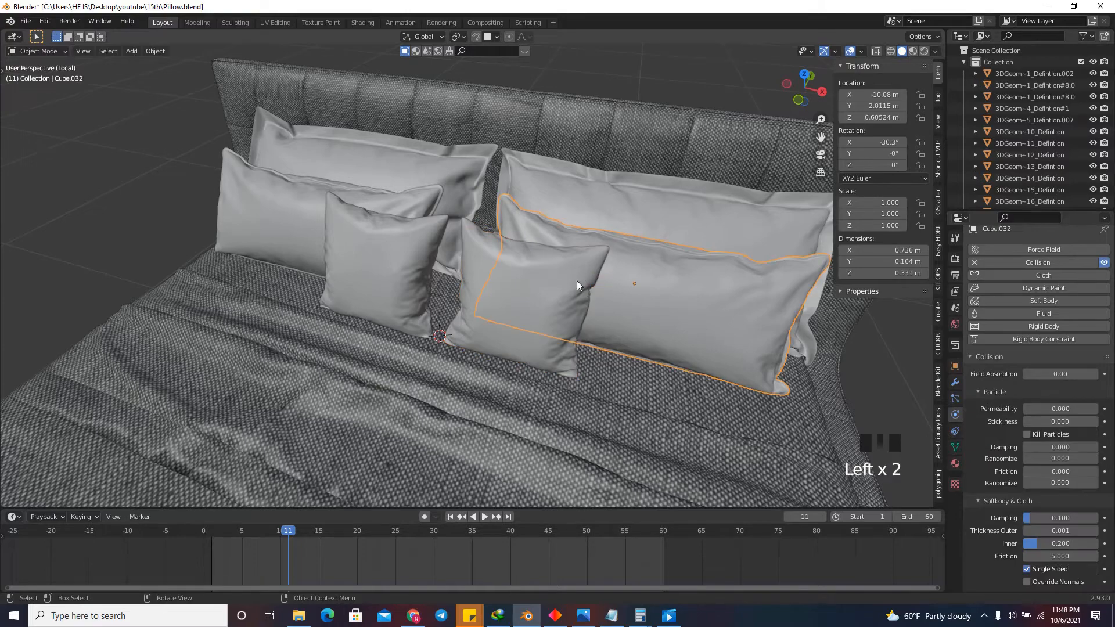
pyautogui.moveTo(794, 104); pyautogui.dragTo(807, 93)
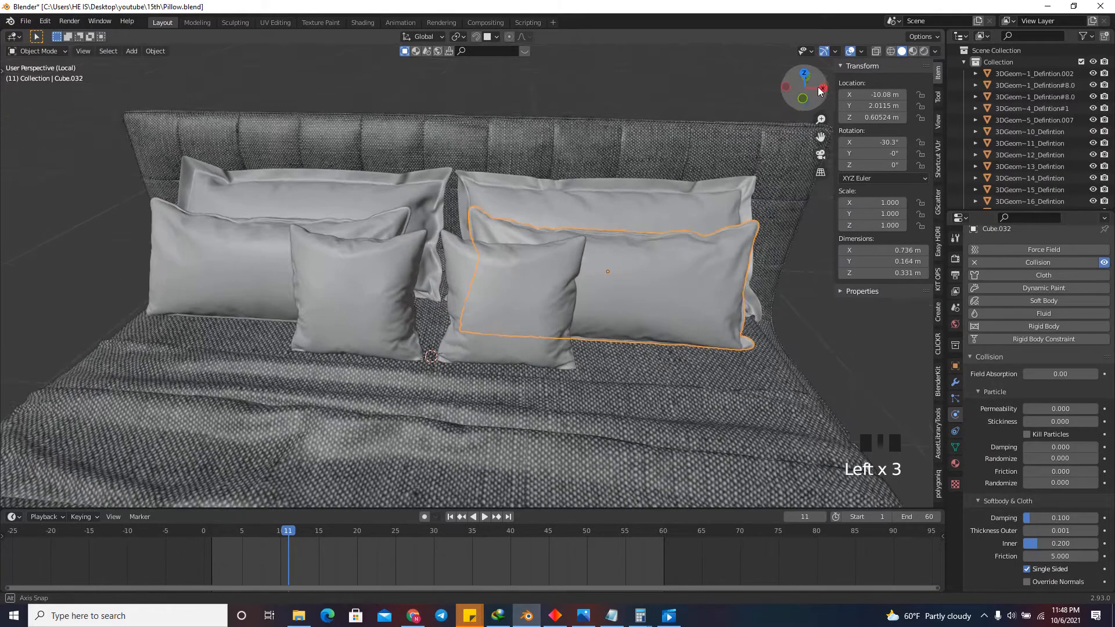
# Compare the modifier stacks of the long pillow Cube.032 and the square cushion Cube.033.
pyautogui.scroll(3, 602, 300)
pyautogui.click(954, 383)
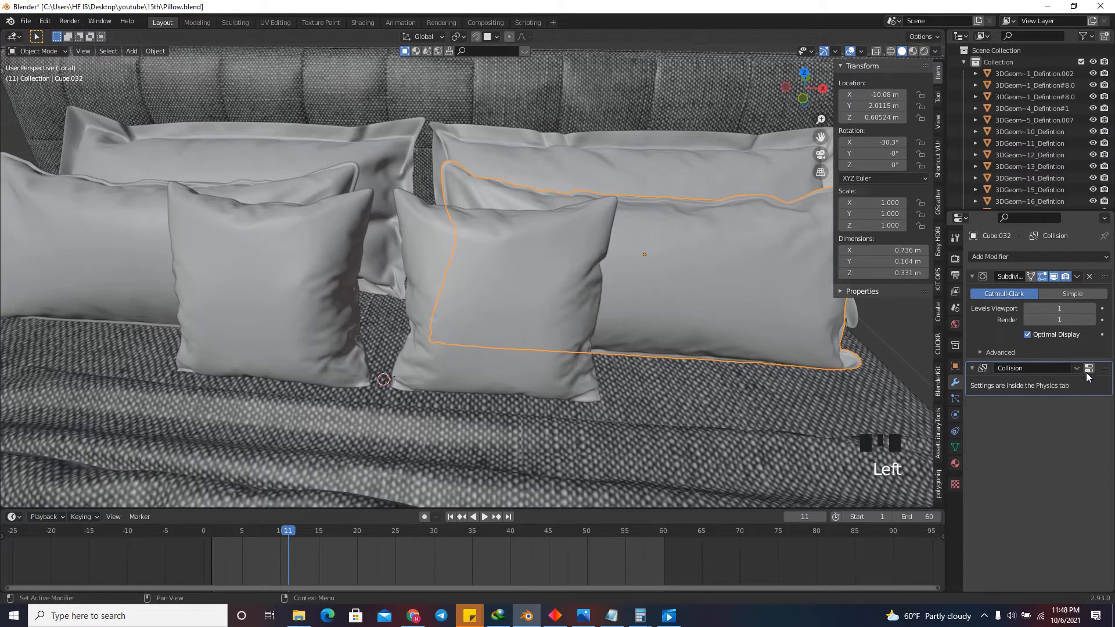
pyautogui.click(453, 223)
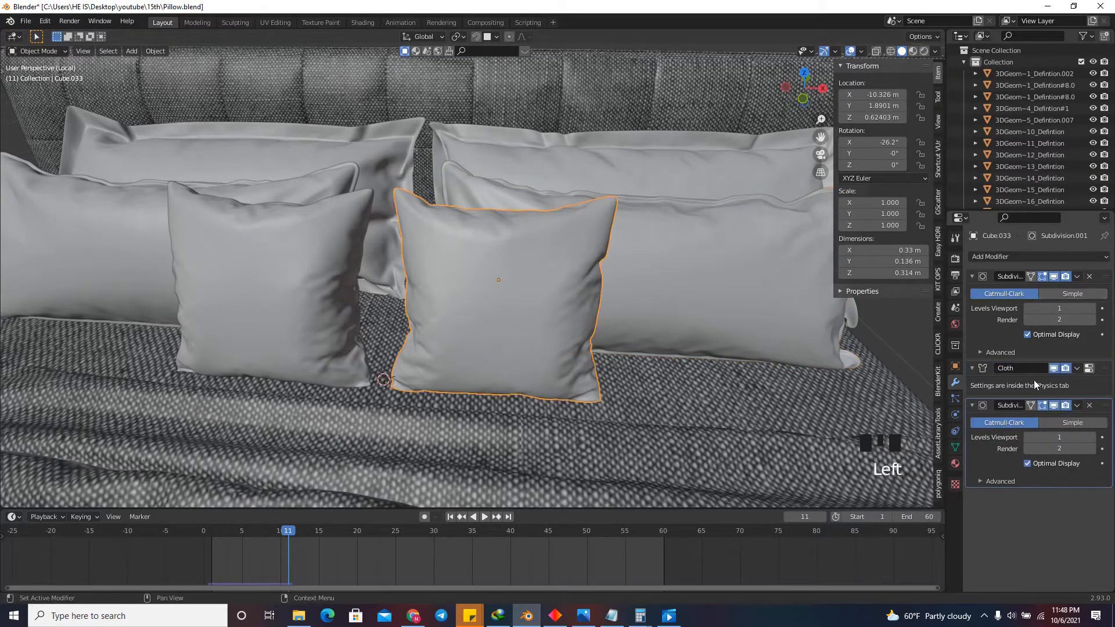
pyautogui.scroll(-4, 628, 284)
pyautogui.click(659, 266)
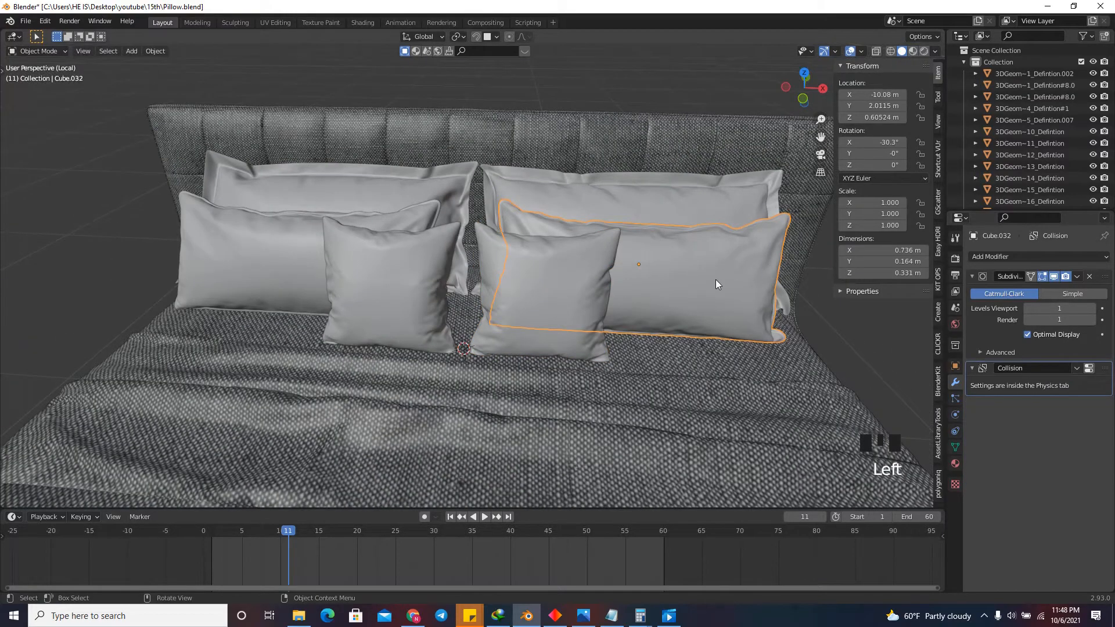
pyautogui.moveTo(807, 78); pyautogui.dragTo(757, 130)
pyautogui.click(593, 285)
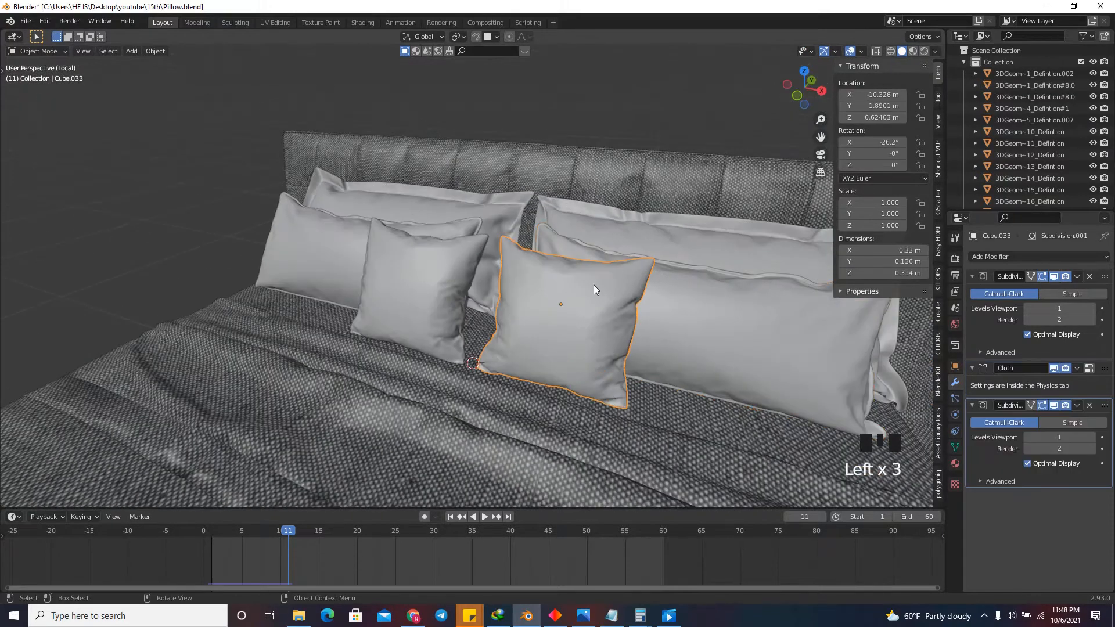
# Return to frame 1 and mark the sharp edges of square cushion Cube.033 as seams in Edit Mode.
pyautogui.click(451, 517)
pyautogui.press('Tab')
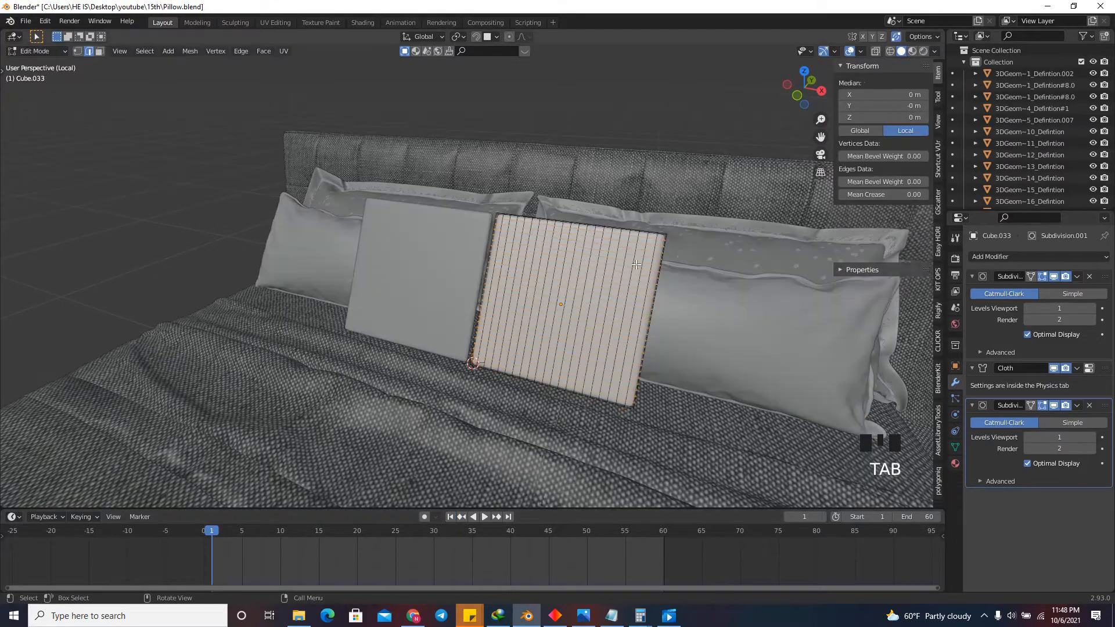
pyautogui.moveTo(803, 87); pyautogui.dragTo(753, 199)
pyautogui.click(753, 199)
pyautogui.scroll(3, 753, 199)
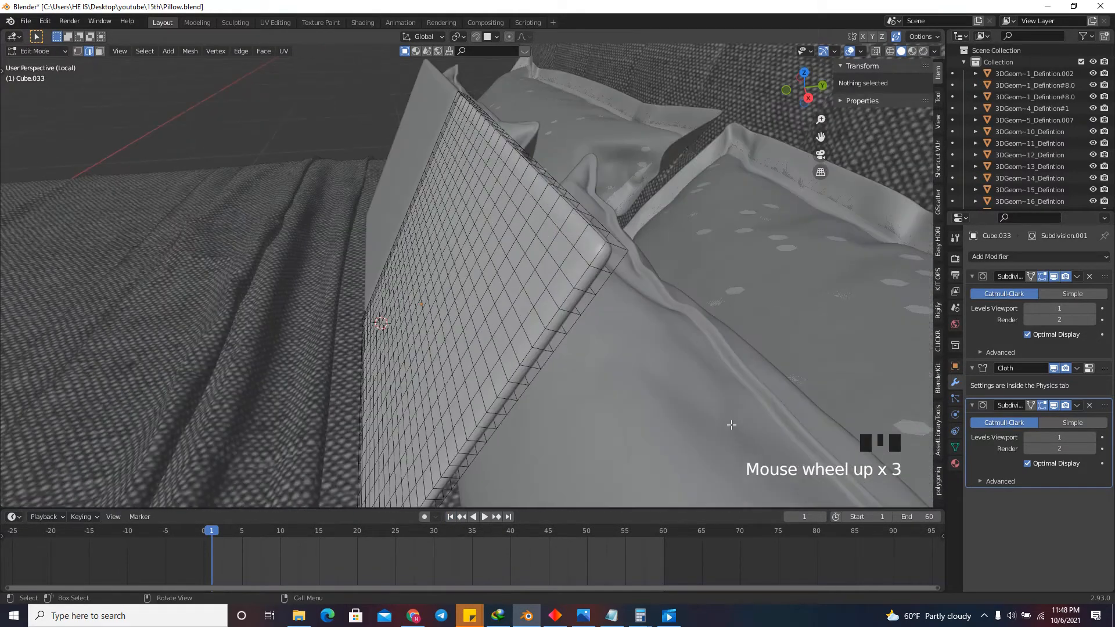
pyautogui.click(145, 51)
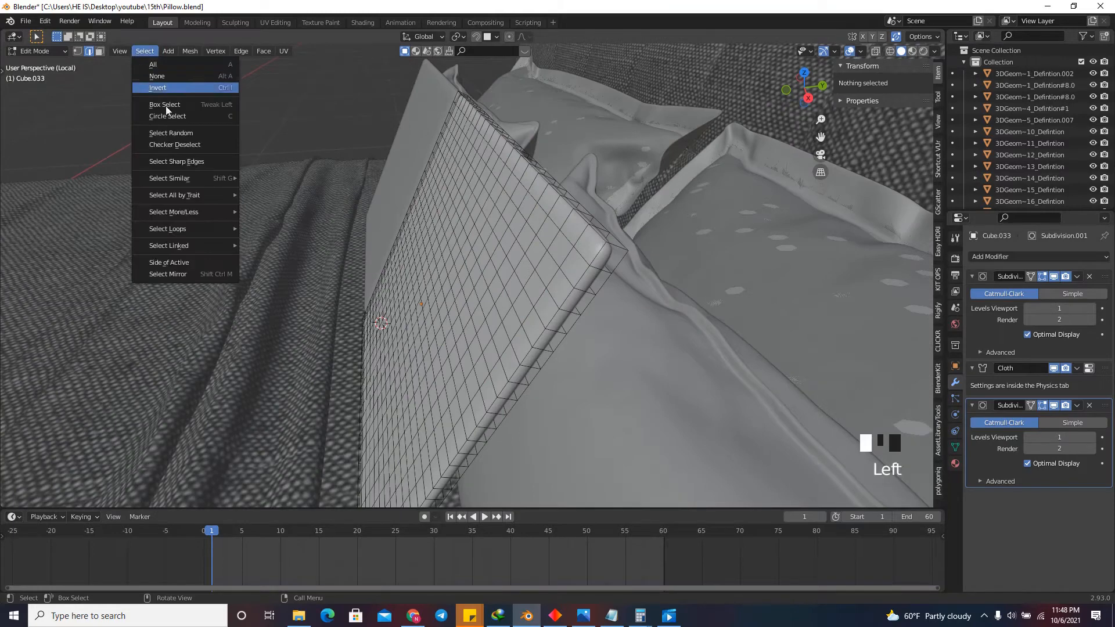
pyautogui.click(177, 161)
pyautogui.rightClick(657, 185)
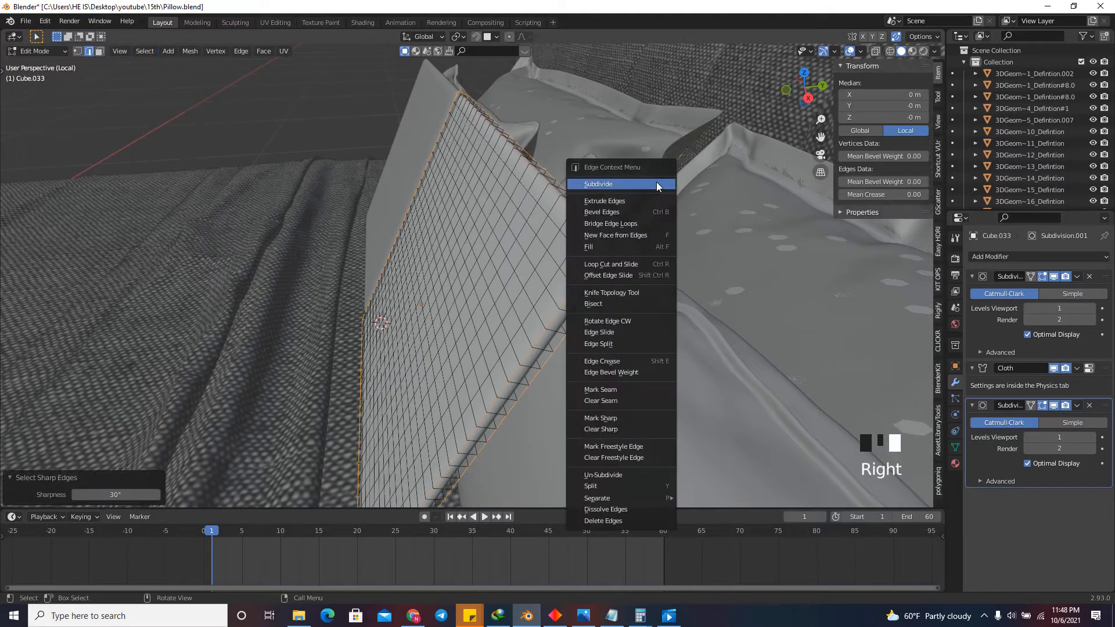
pyautogui.click(631, 389)
# Select the whole mesh of cushion Cube.033 and unwrap it along the new seams.
pyautogui.scroll(-1, 644, 294)
pyautogui.press('a')
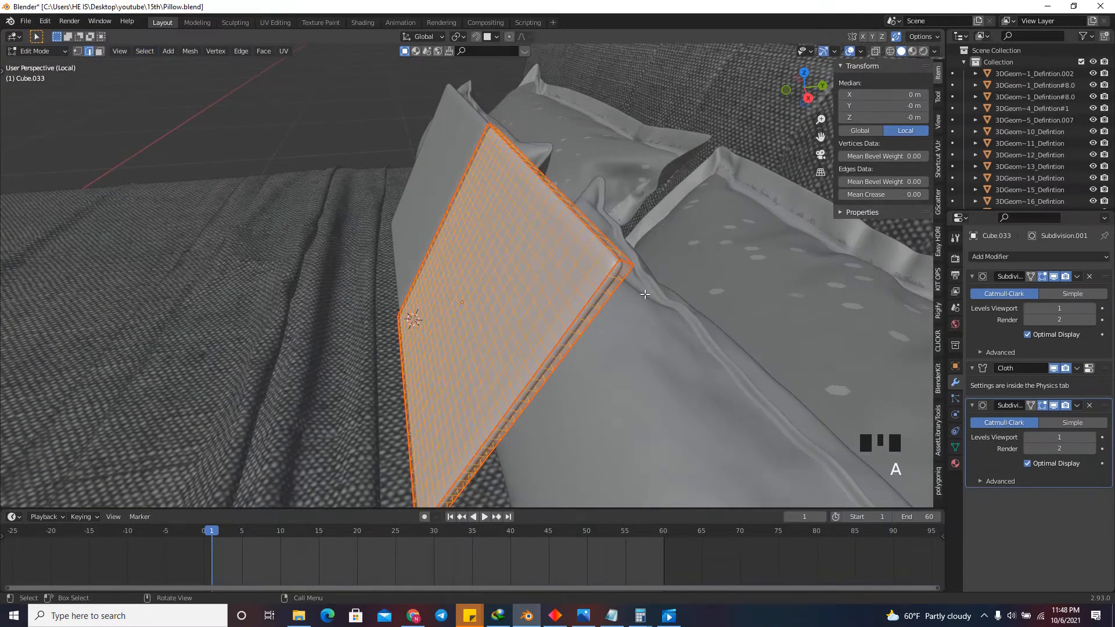
pyautogui.press('u')
pyautogui.click(646, 297)
pyautogui.press('u')
pyautogui.click(691, 243)
# Switch to the neighbouring square cushion, Cube.028, and enter Edit Mode with none of its geometry selected.
pyautogui.scroll(-5, 704, 251)
pyautogui.scroll(3, 621, 225)
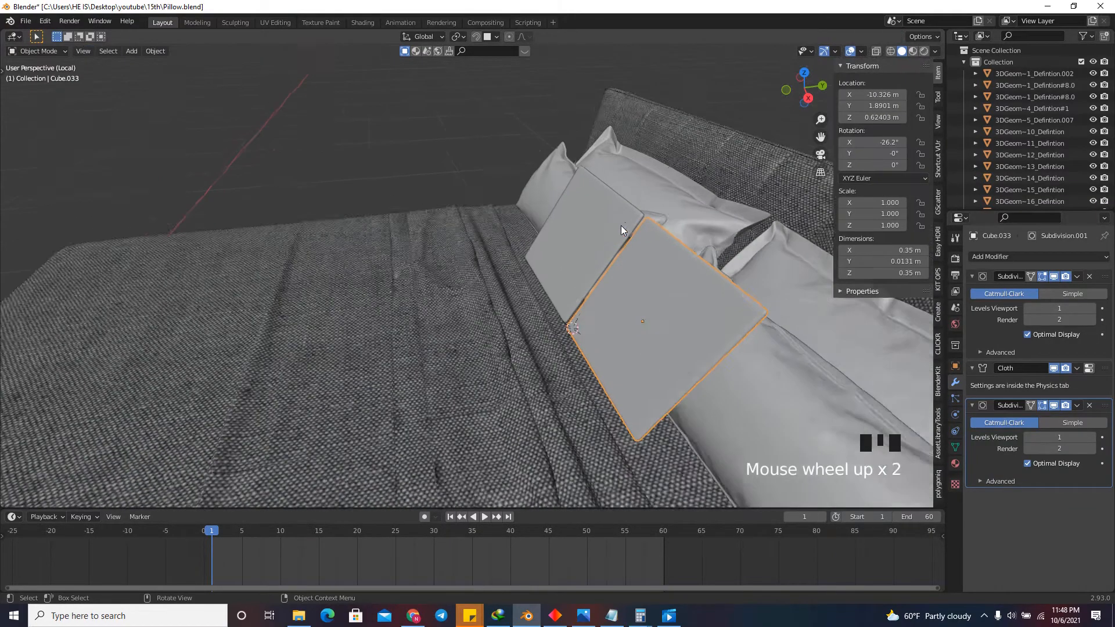
pyautogui.click(607, 219)
pyautogui.press('Tab')
pyautogui.press('a')
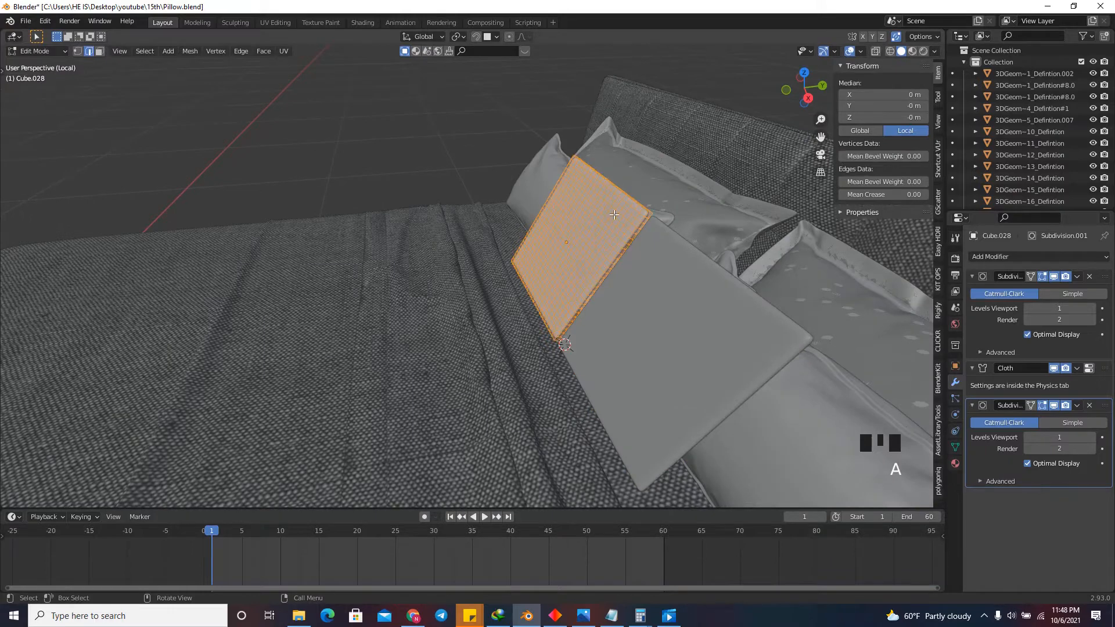
pyautogui.scroll(2, 680, 180)
pyautogui.click(679, 180)
# Select the sharp edges of cushion Cube.028 and mark them as seams.
pyautogui.click(150, 47)
pyautogui.click(148, 49)
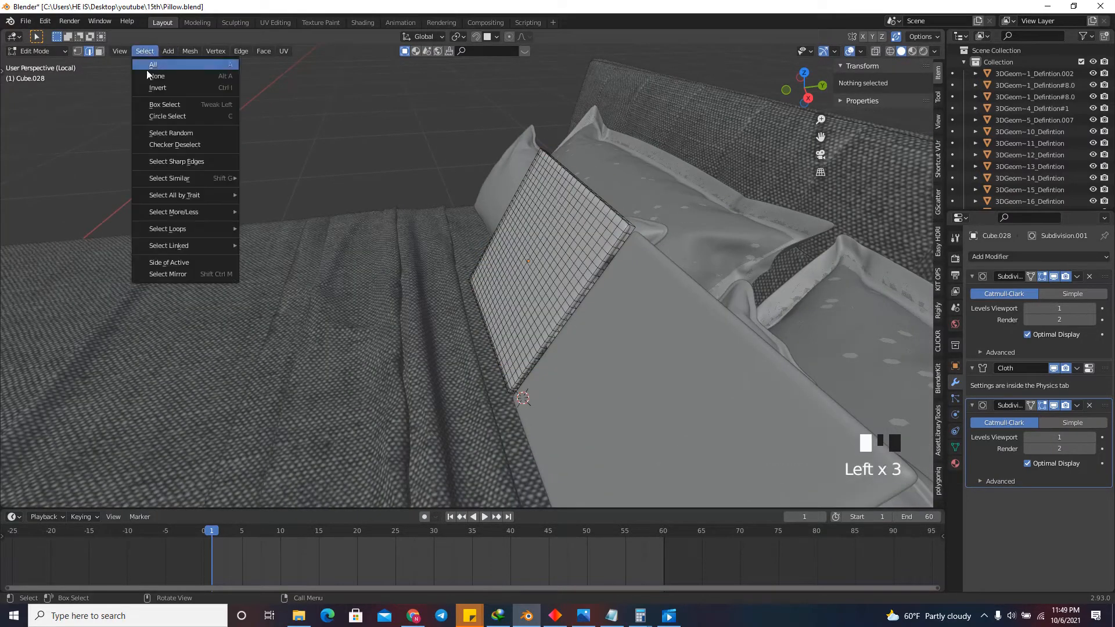
pyautogui.click(181, 146)
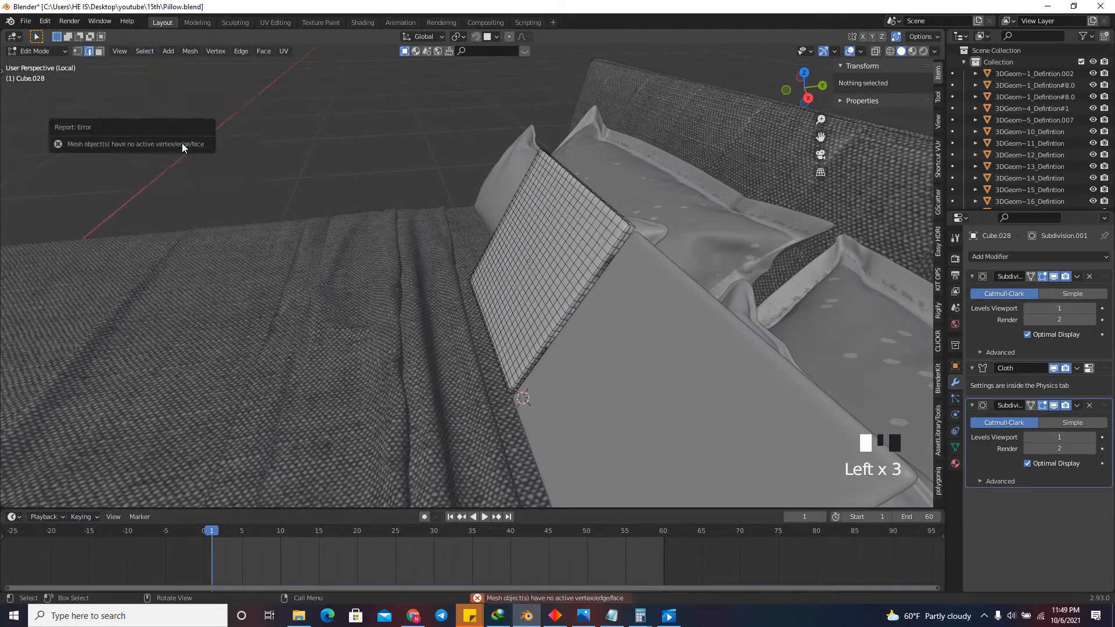
pyautogui.hotkey('ctrl', 'z')
pyautogui.click(147, 51)
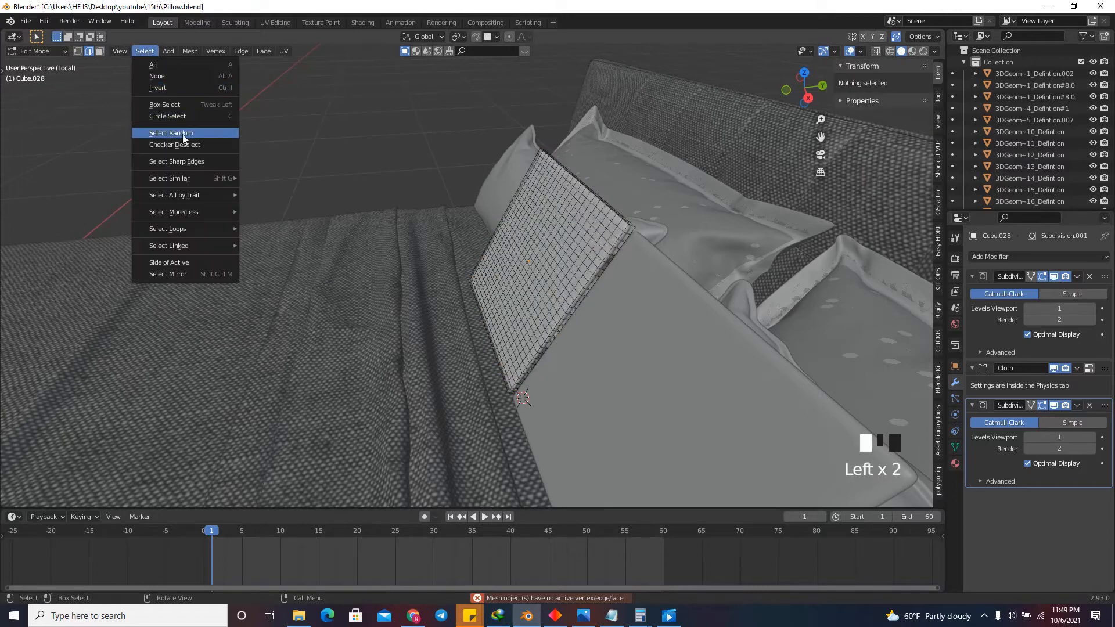
pyautogui.click(186, 161)
pyautogui.rightClick(384, 157)
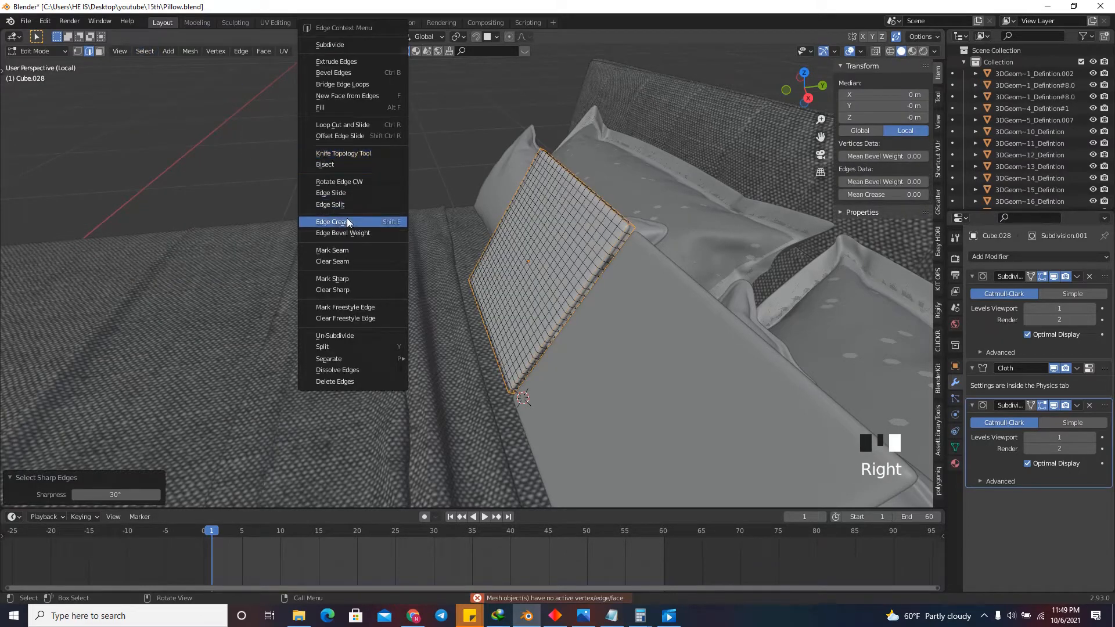
# Unwrap the entire mesh of cushion Cube.028 and return to Object Mode.
pyautogui.press('a')
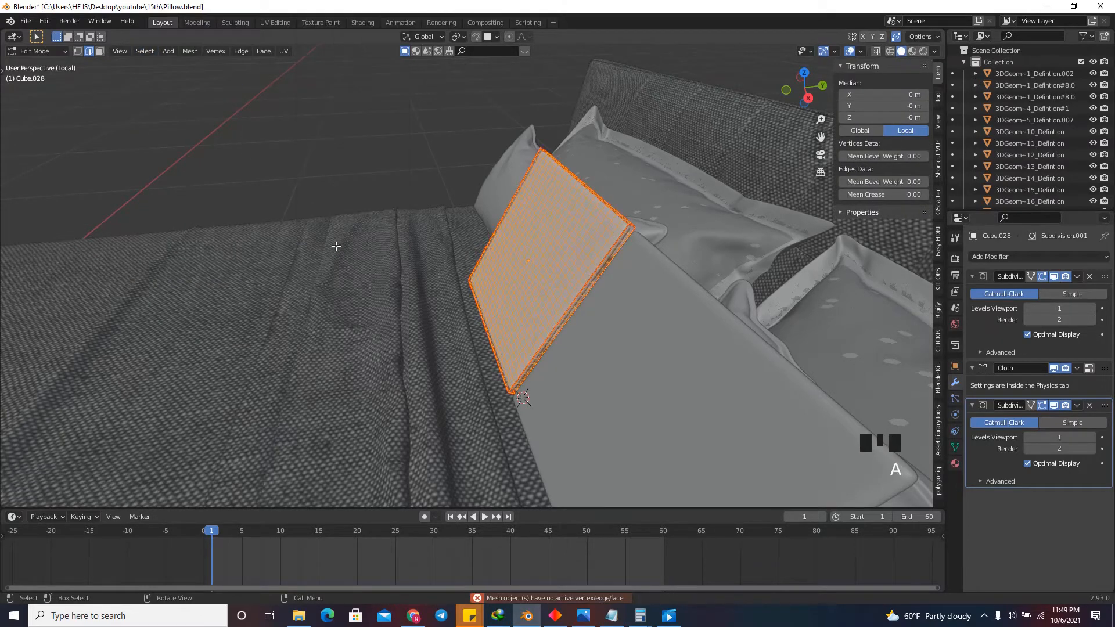
pyautogui.press('u')
pyautogui.click(340, 248)
pyautogui.click(630, 232)
pyautogui.press('Tab')
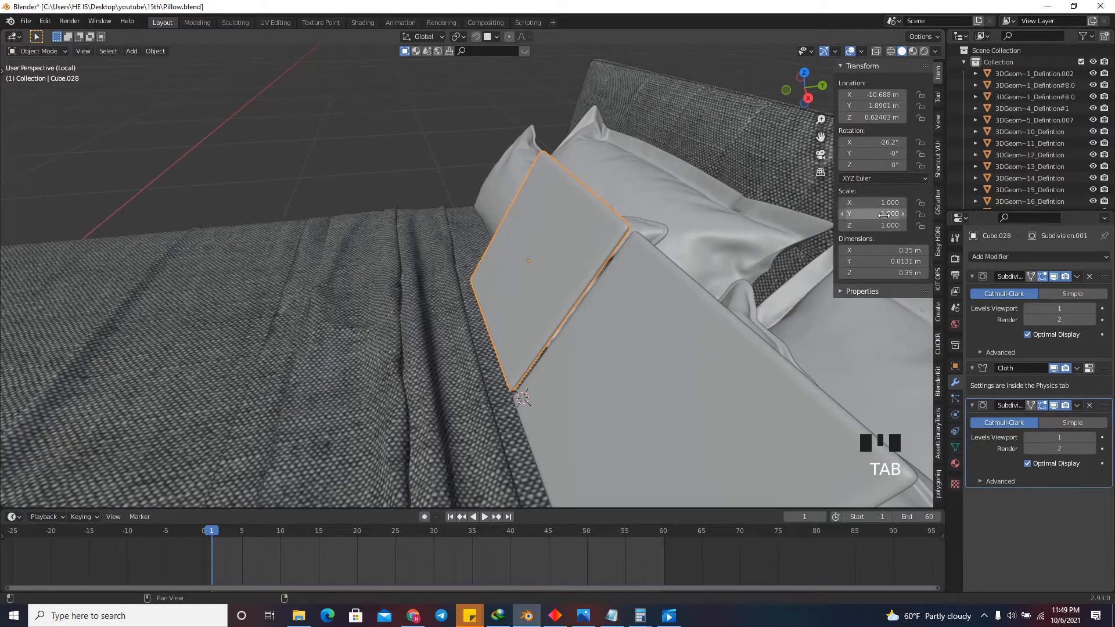
# Run the cloth simulation on the square cushions again and stop it at frame 11.
pyautogui.scroll(-2, 746, 316)
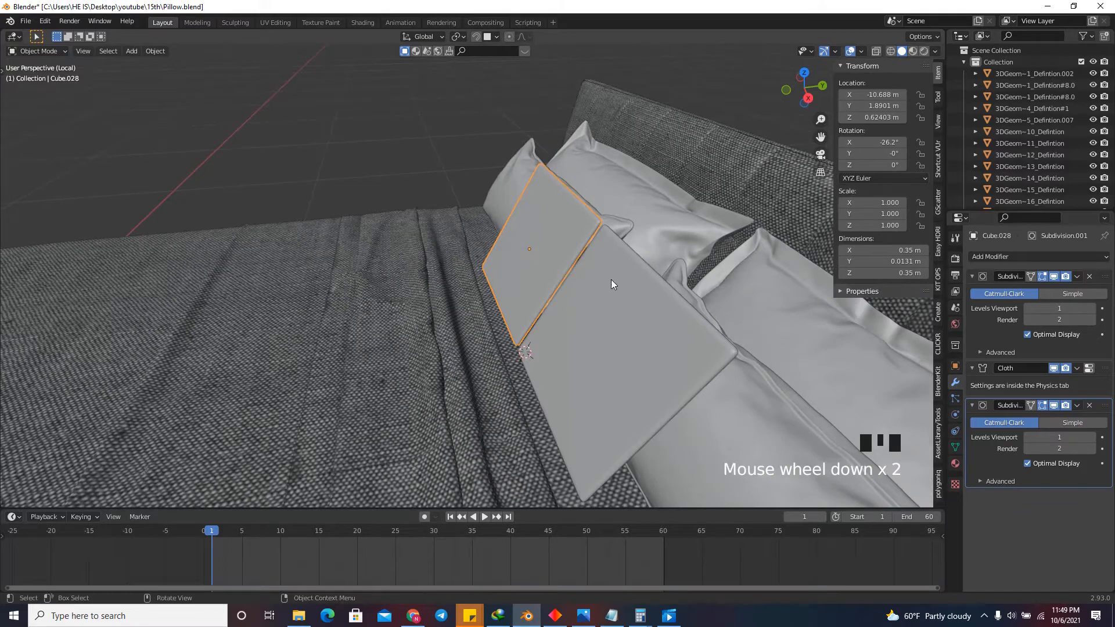
pyautogui.click(605, 364)
pyautogui.press('space')
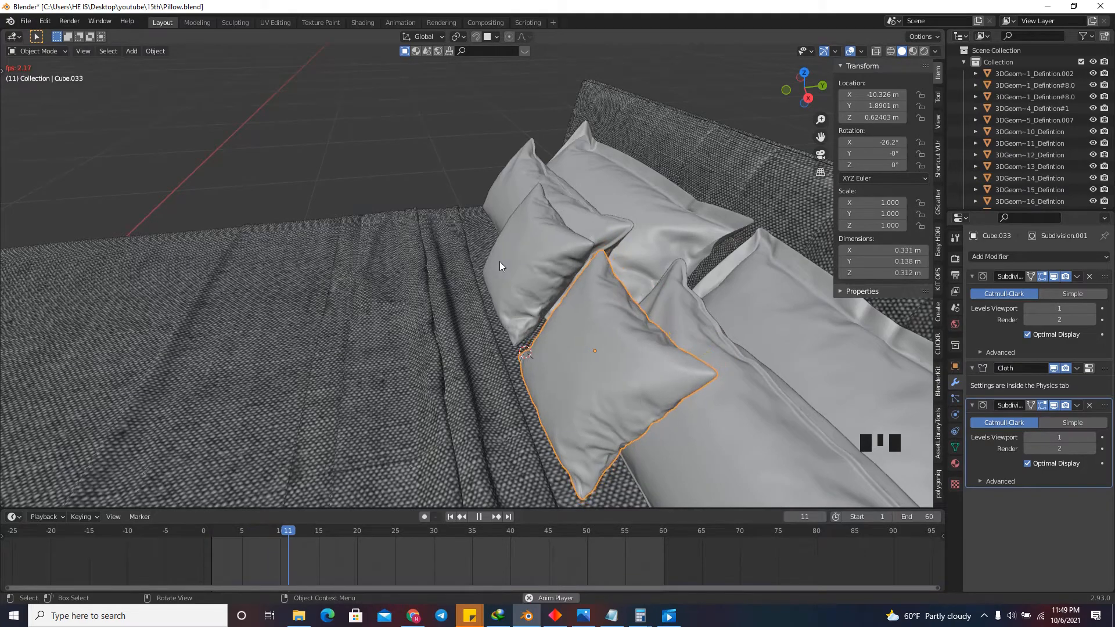
pyautogui.press('space')
pyautogui.click(787, 519)
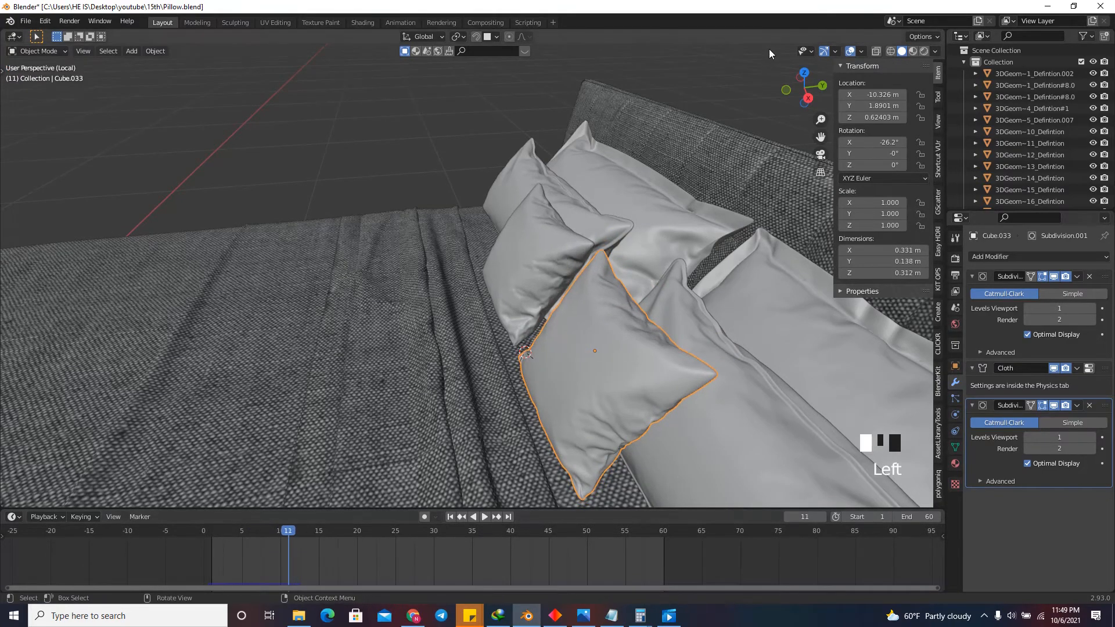
# Apply the first Subdivision and the Cloth modifiers on both square cushions, keeping the last Subdivision modifier.
pyautogui.moveTo(804, 84); pyautogui.dragTo(876, 84)
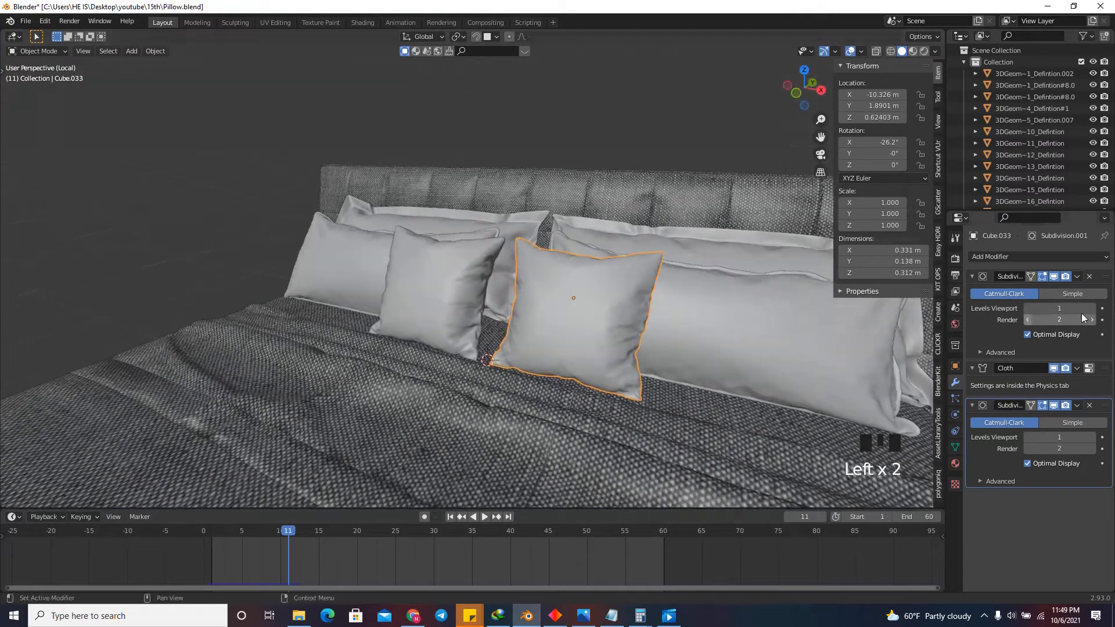
pyautogui.click(1077, 277)
pyautogui.click(1018, 289)
pyautogui.click(1078, 277)
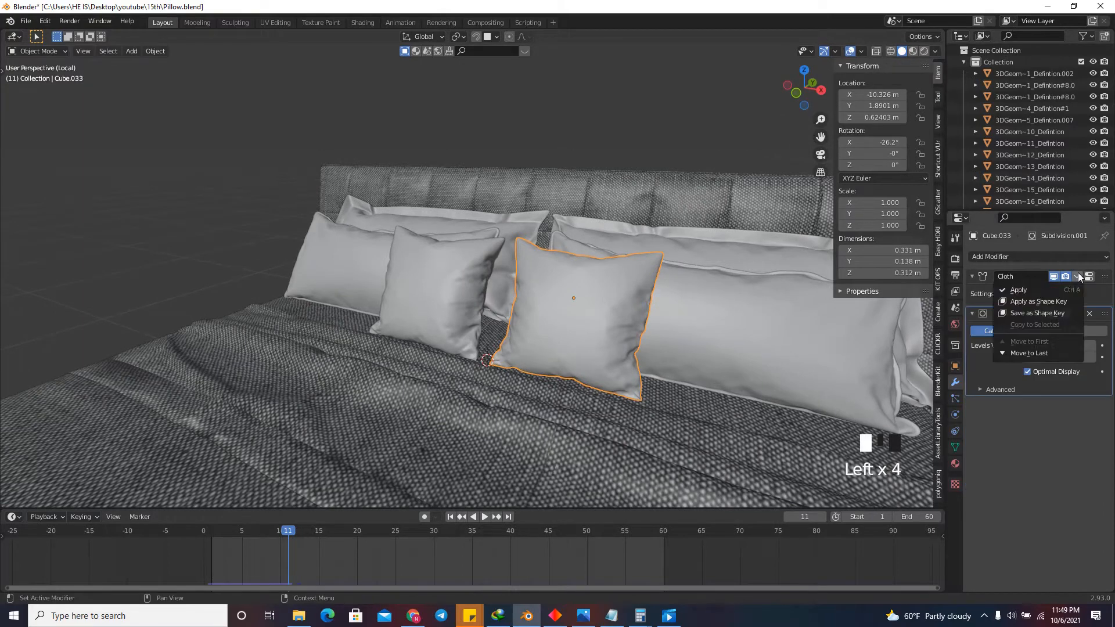
pyautogui.click(418, 294)
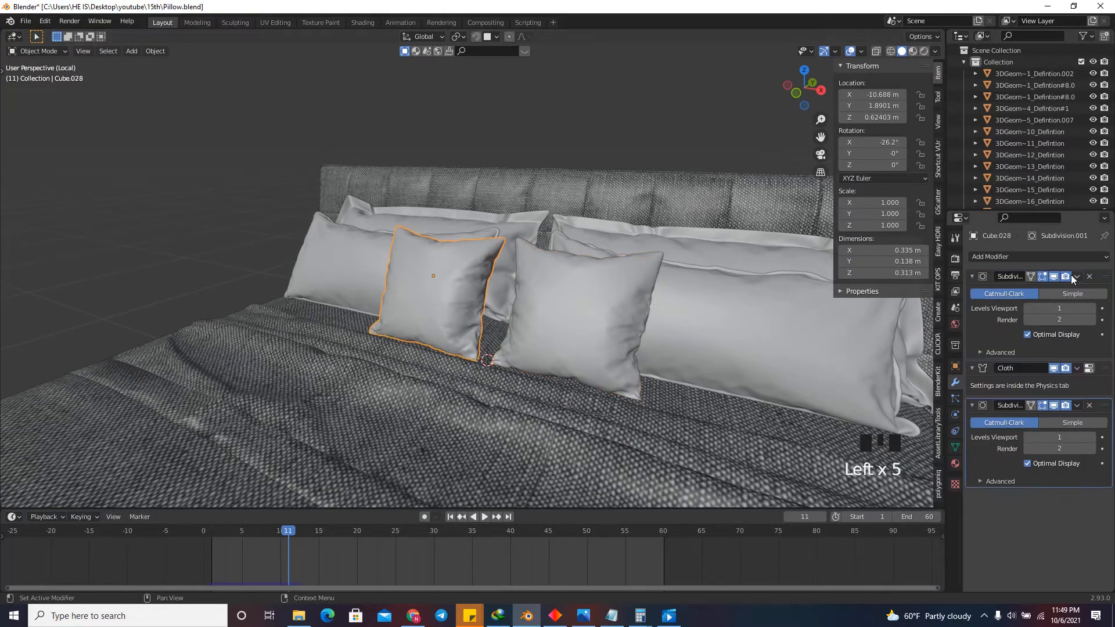
pyautogui.moveTo(1072, 279); pyautogui.dragTo(1018, 290)
pyautogui.moveTo(804, 87); pyautogui.dragTo(760, 134)
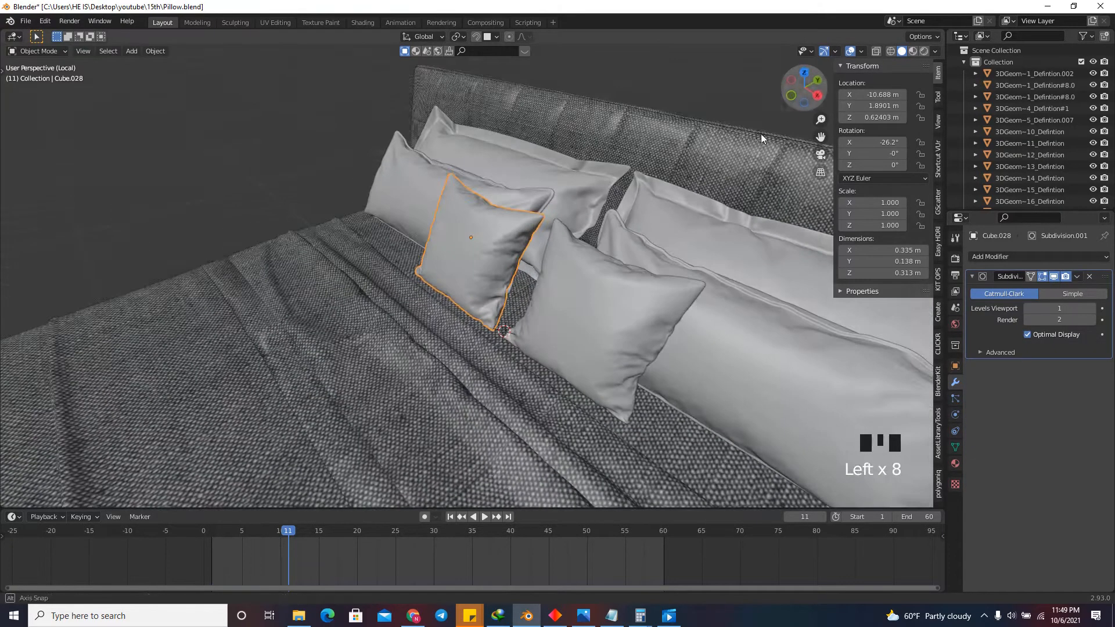
pyautogui.scroll(3, 497, 218)
pyautogui.press('Tab')
pyautogui.moveTo(803, 88); pyautogui.dragTo(803, 103)
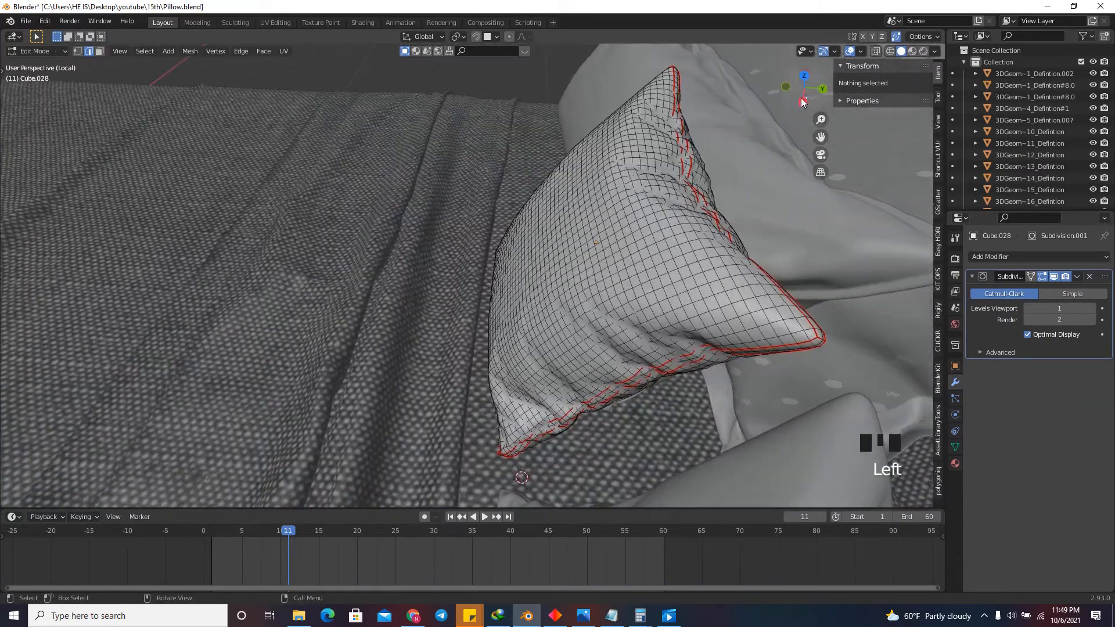
pyautogui.scroll(19, 598, 196)
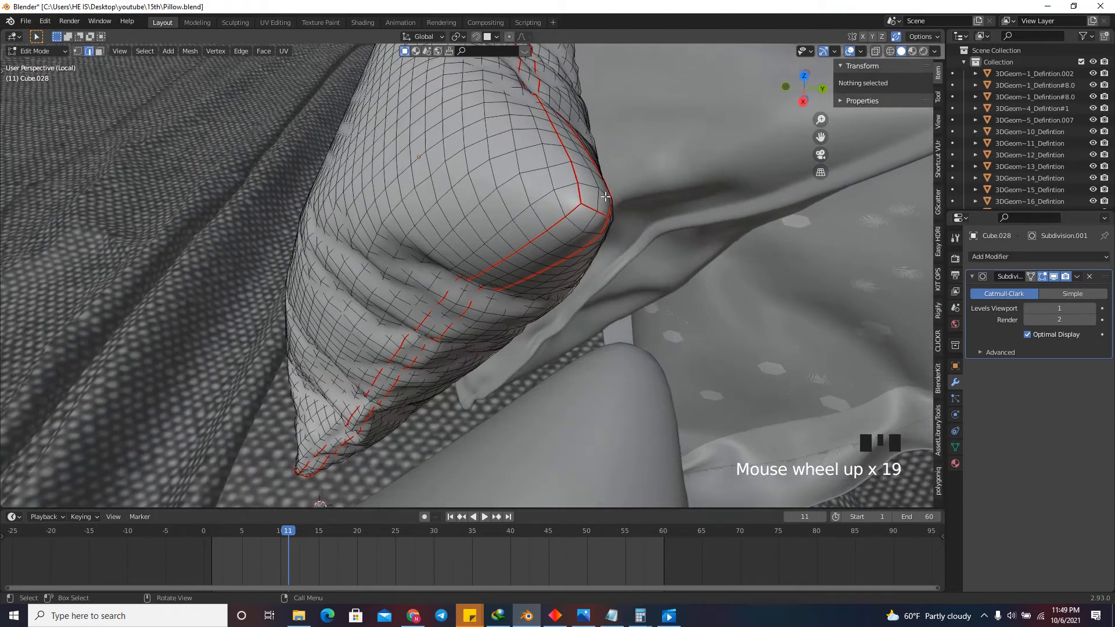
pyautogui.keyDown('alt'); pyautogui.click(599, 196); pyautogui.keyUp('alt')
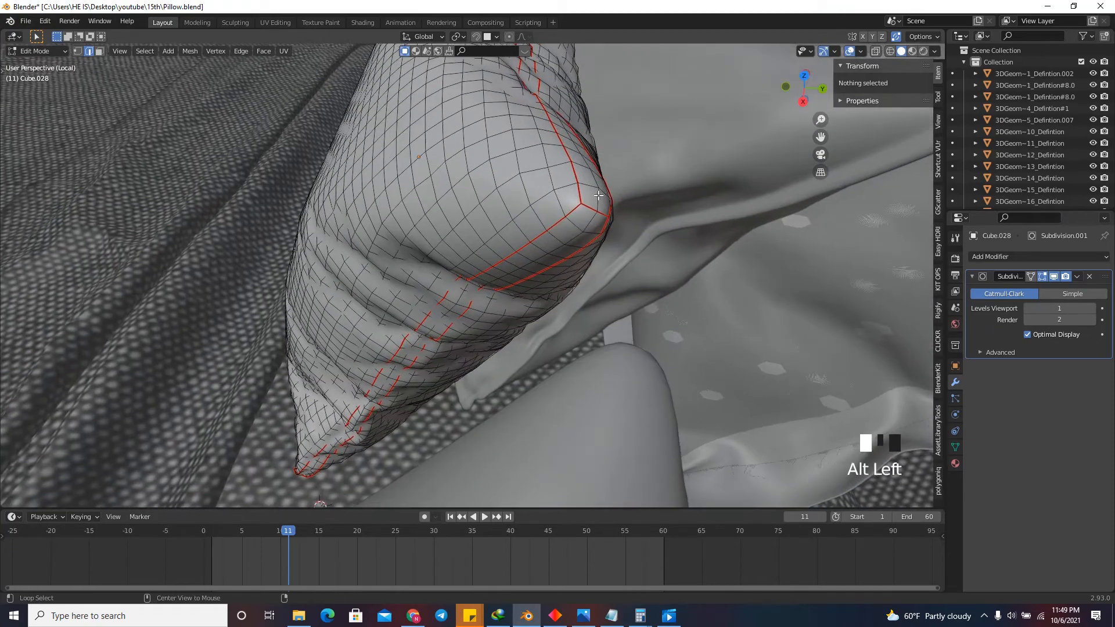
pyautogui.scroll(7, 604, 193)
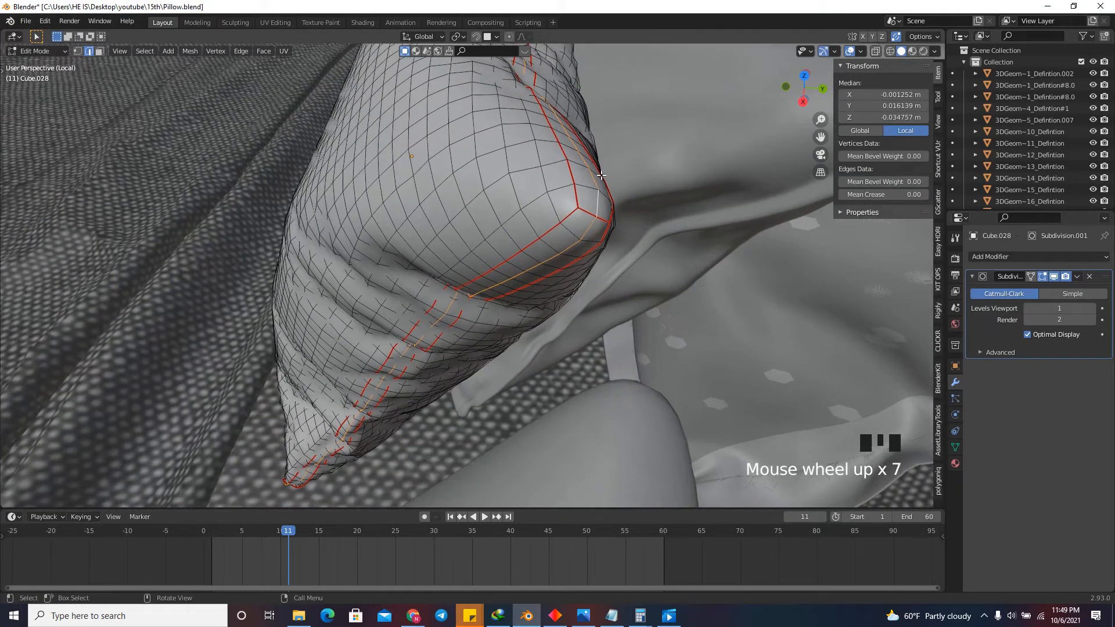
pyautogui.hotkey('ctrl', 'b')
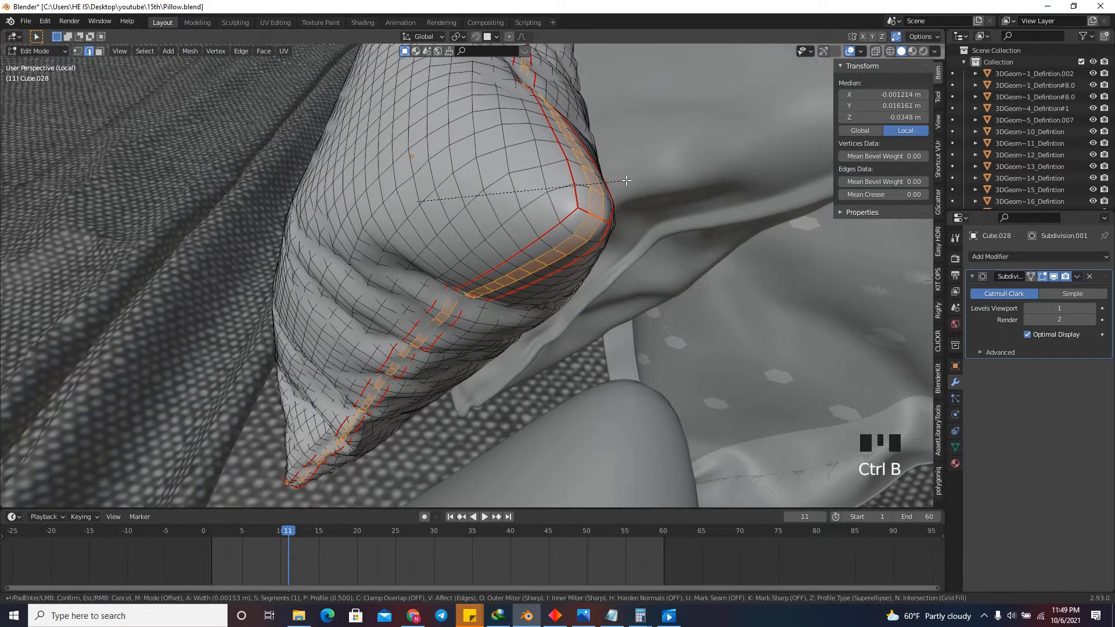
pyautogui.rightClick(625, 181)
pyautogui.press('Tab')
pyautogui.scroll(-7, 527, 147)
pyautogui.scroll(-17, 625, 112)
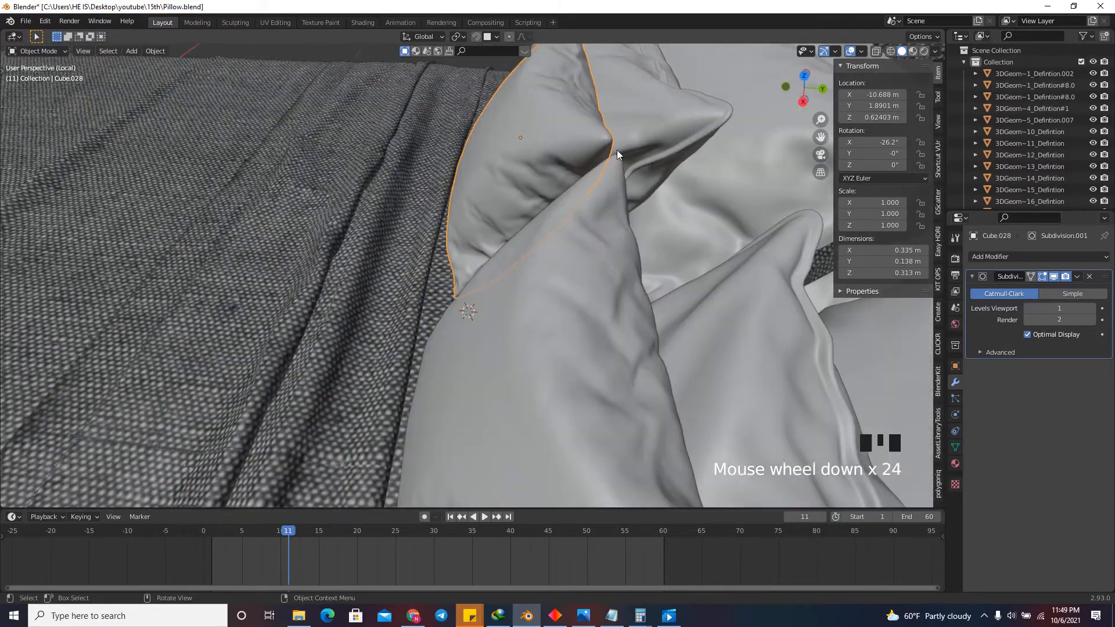
# Open both square cushions in Edit Mode together and select the edge loop running between the seams on each.
pyautogui.keyDown('shift'); pyautogui.click(604, 240); pyautogui.keyUp('shift')
pyautogui.scroll(6, 600, 199)
pyautogui.press('Tab')
pyautogui.scroll(5, 580, 232)
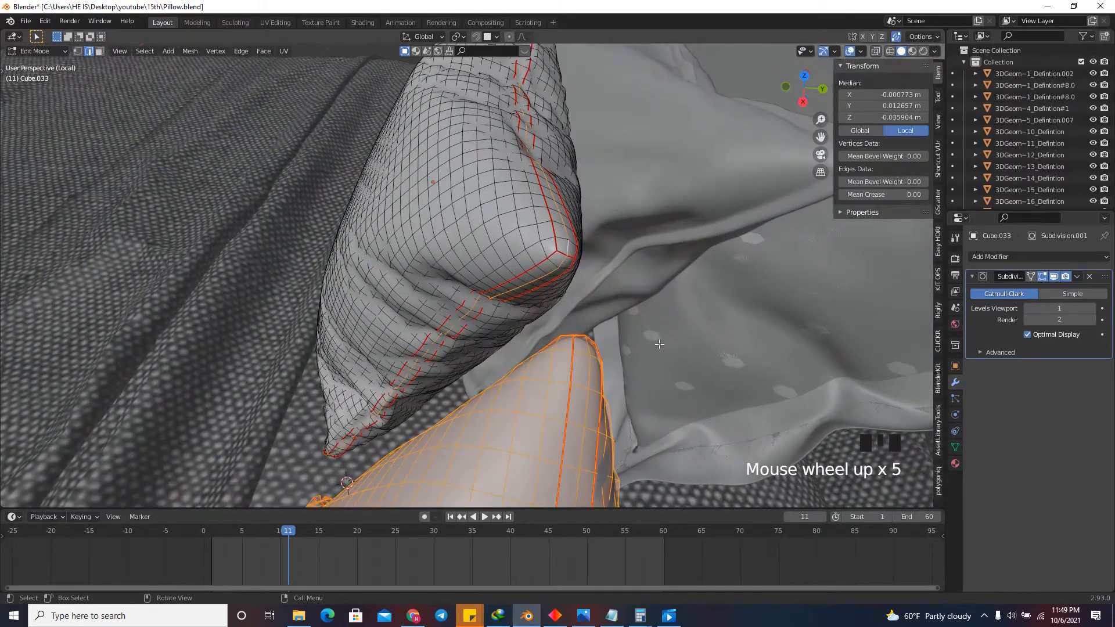
pyautogui.click(585, 236)
pyautogui.scroll(4, 577, 234)
pyautogui.keyDown('alt'); pyautogui.click(577, 234); pyautogui.keyUp('alt')
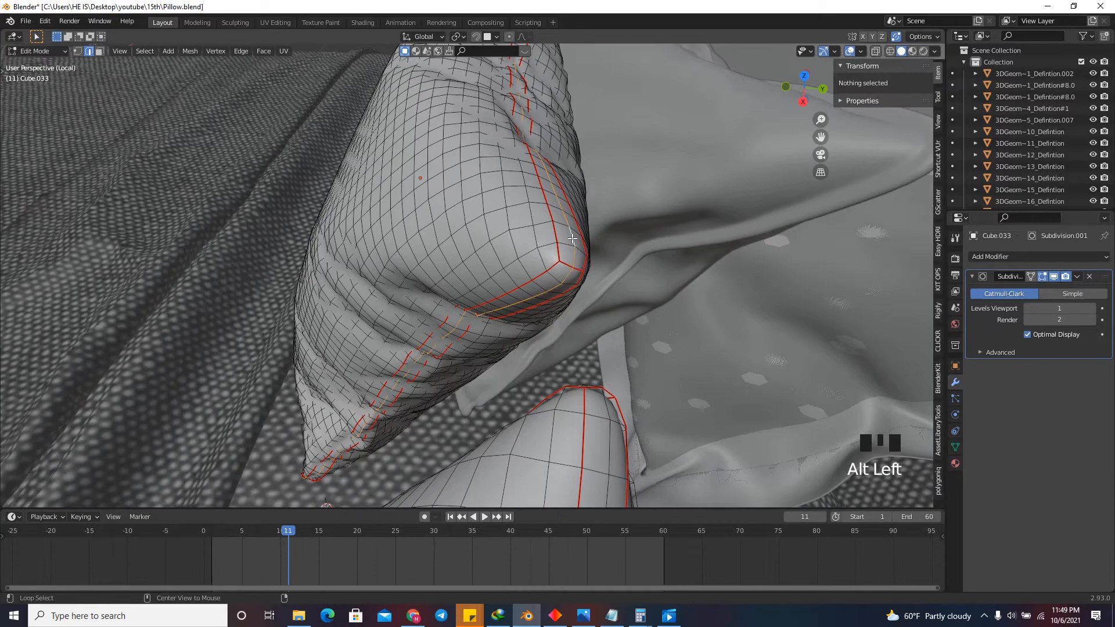
pyautogui.keyDown('alt'); pyautogui.keyDown('shift'); pyautogui.click(608, 405); pyautogui.keyUp('shift'); pyautogui.keyUp('alt')
pyautogui.scroll(-16, 607, 405)
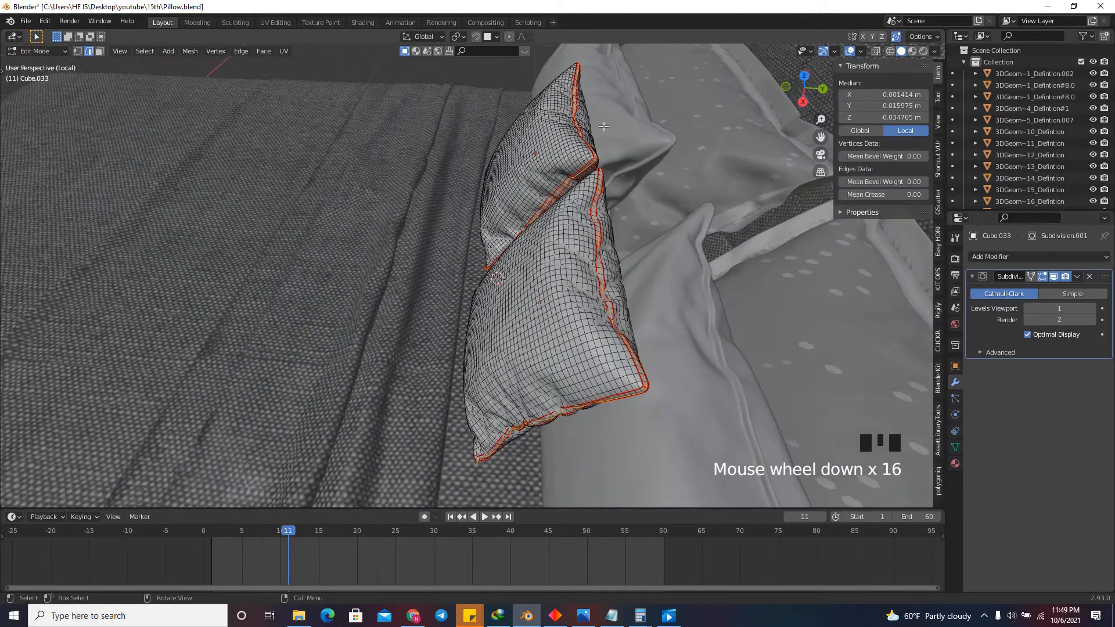
# Bevel the selected edge loops of both cushions with one segment and a width of about 0.0017 m.
pyautogui.scroll(6, 597, 217)
pyautogui.scroll(4, 596, 217)
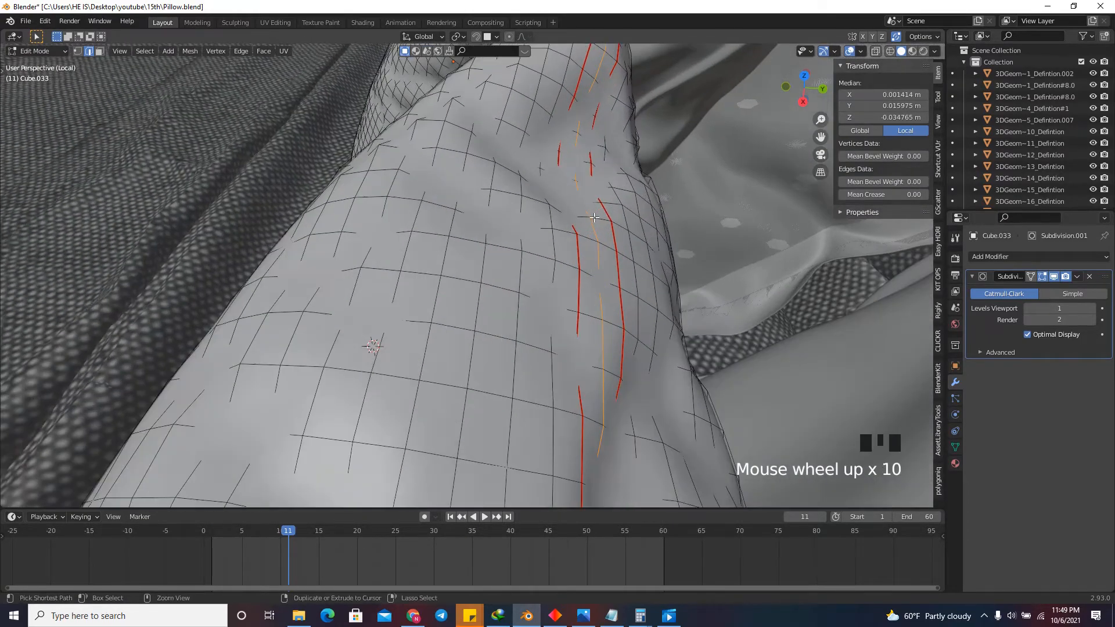
pyautogui.hotkey('ctrl', 'b')
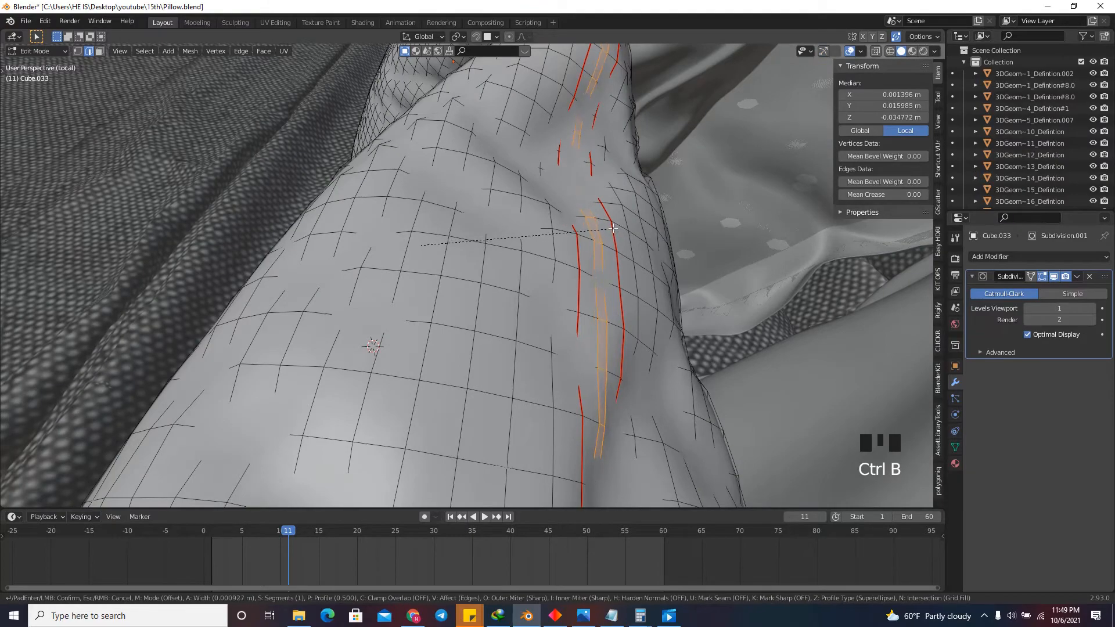
pyautogui.click(621, 232)
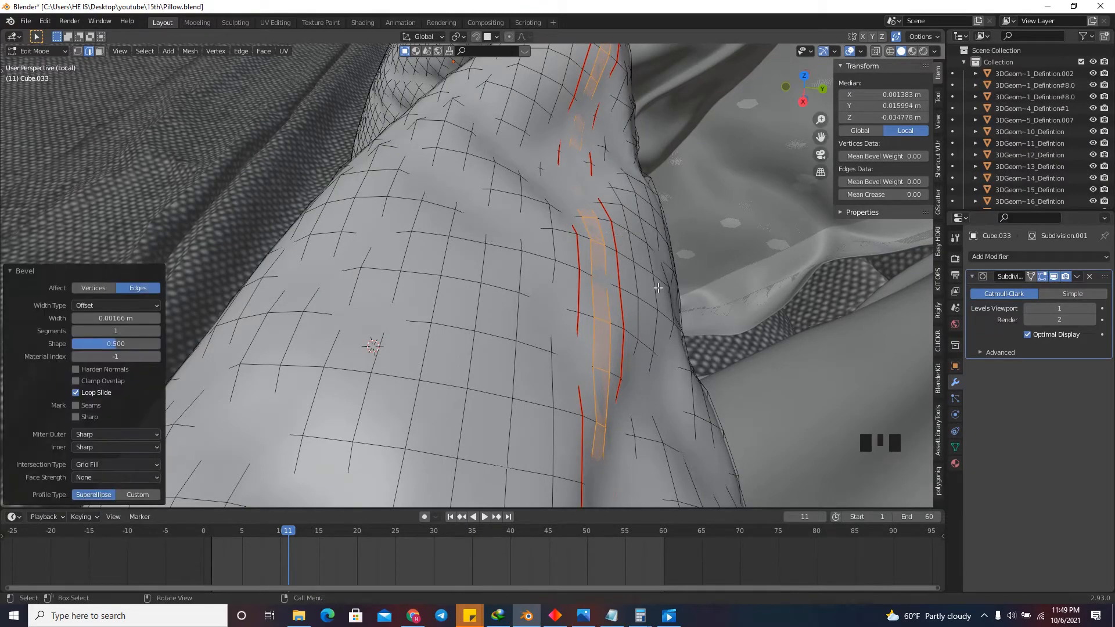
# Switch to face selection and extrude the beveled strips of both cushions inward along their normals.
pyautogui.scroll(-7, 621, 231)
pyautogui.moveTo(812, 86); pyautogui.dragTo(902, 125)
pyautogui.scroll(-6, 901, 125)
pyautogui.scroll(20, 901, 124)
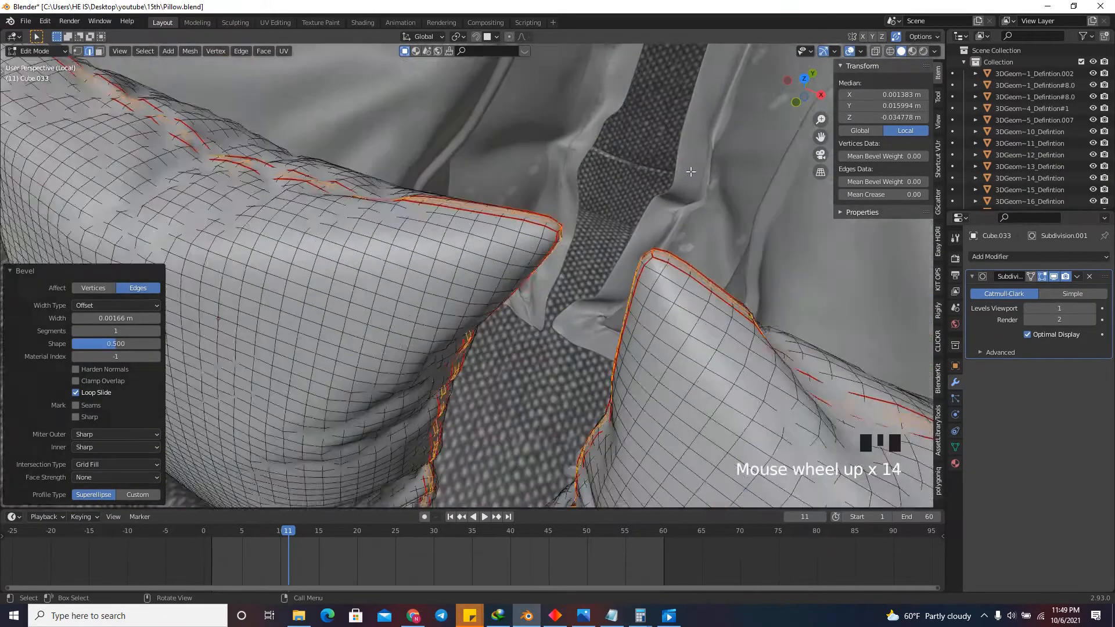
pyautogui.click(98, 53)
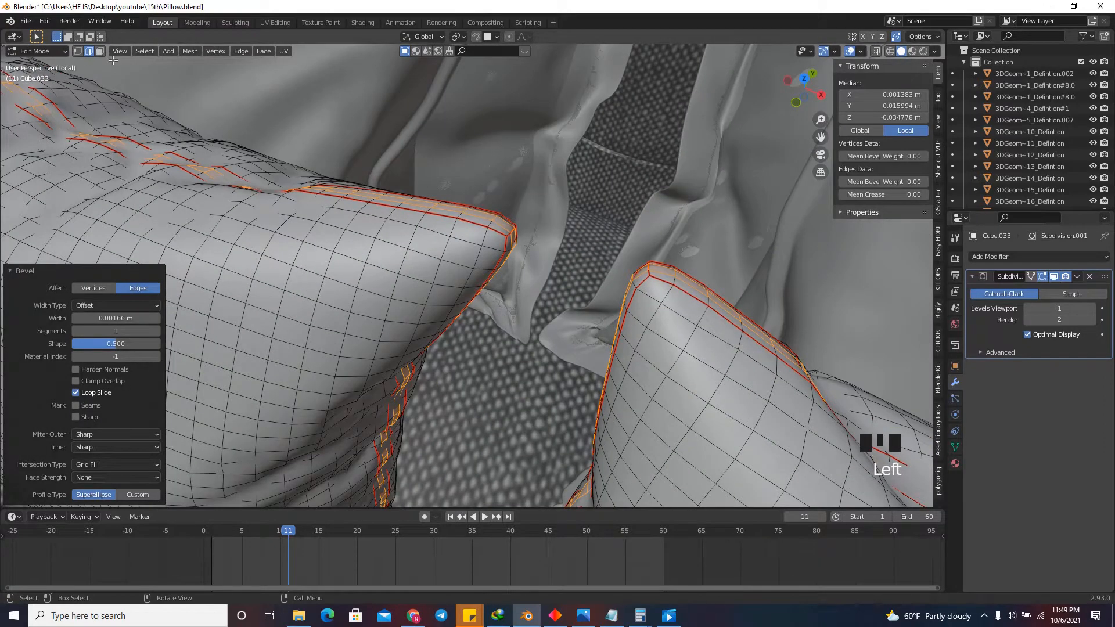
pyautogui.click(99, 52)
pyautogui.scroll(13, 584, 236)
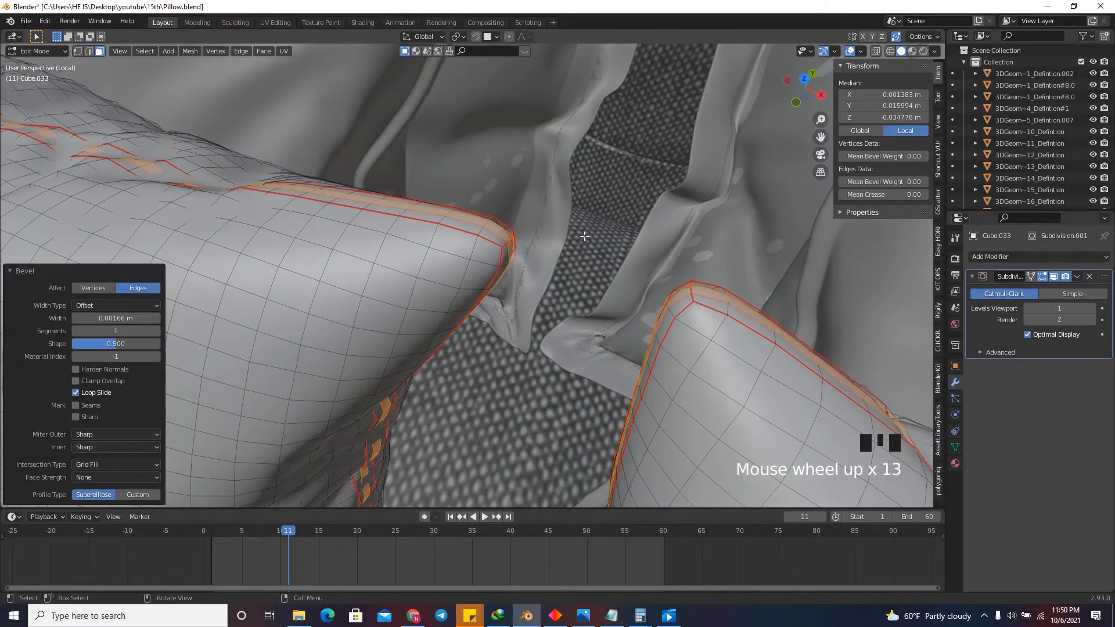
pyautogui.rightClick(591, 249)
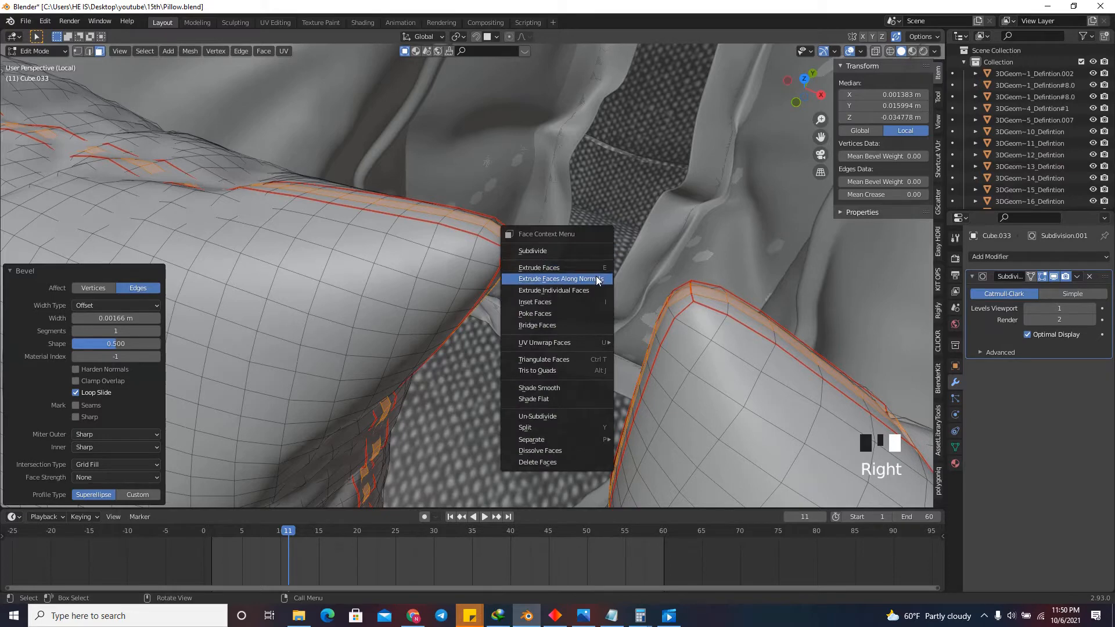
pyautogui.click(595, 276)
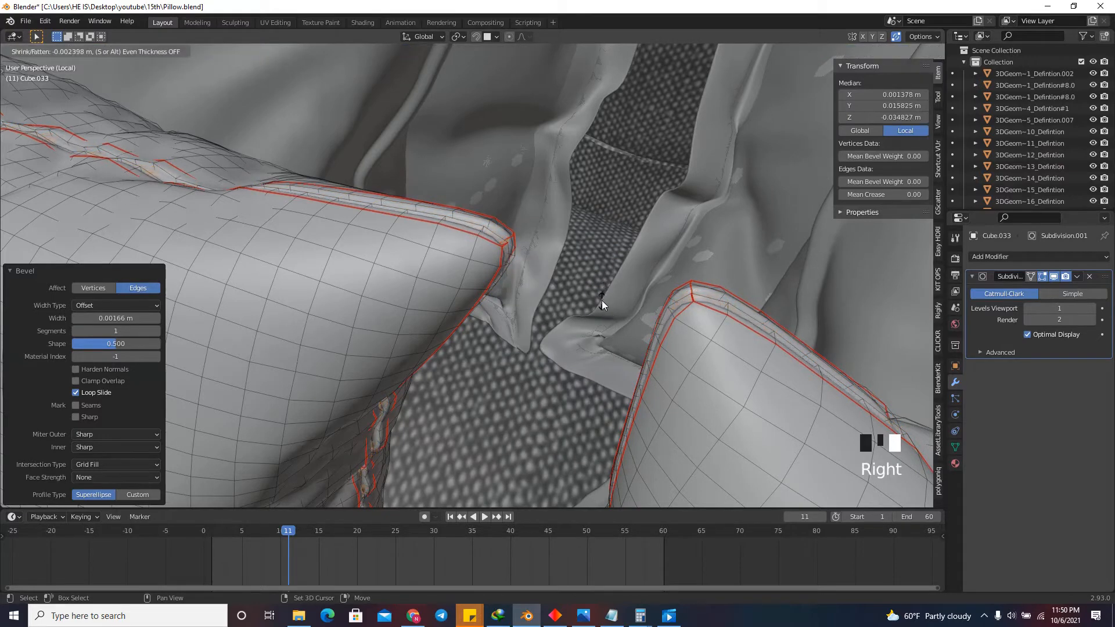
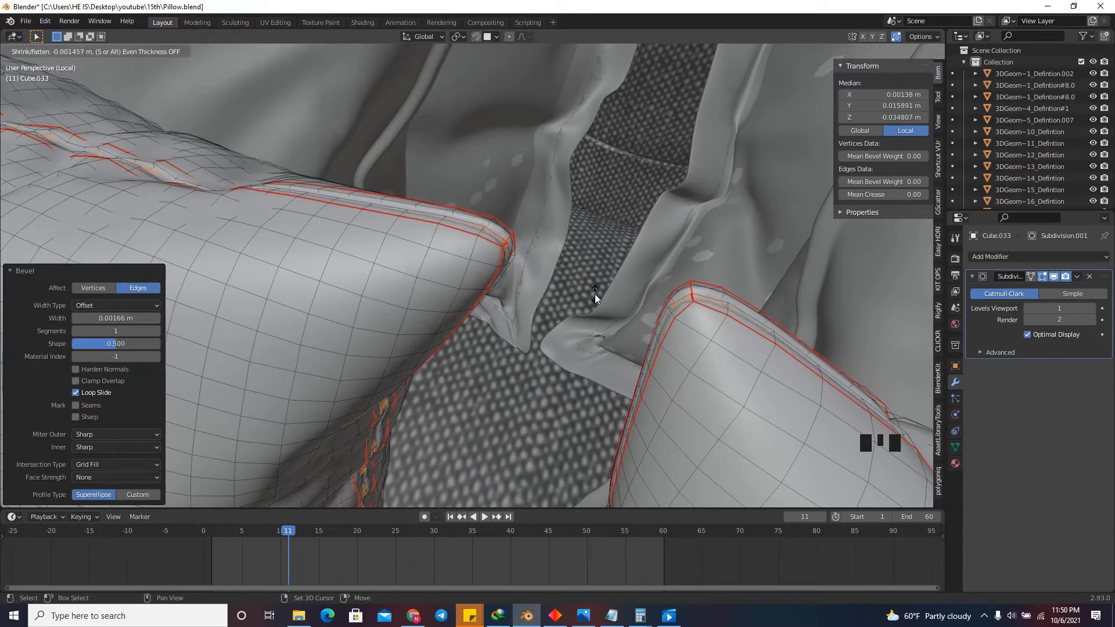
# Finish extruding the beveled strips of both square cushions at an offset of about -0.0023 m and return to Object Mode.
pyautogui.click(613, 257)
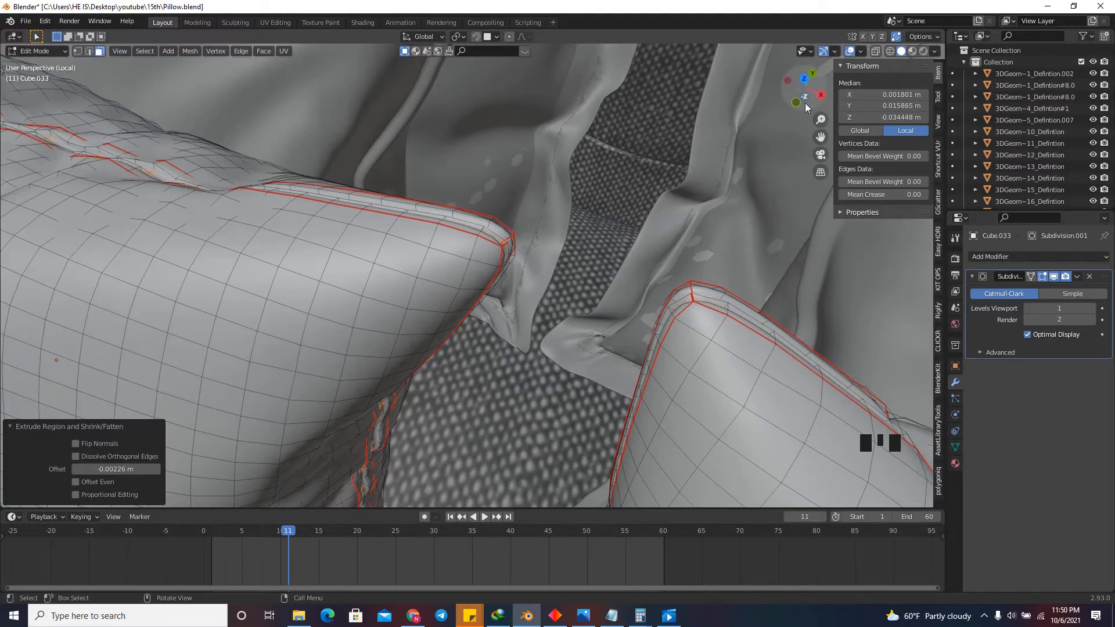
pyautogui.moveTo(645, 157); pyautogui.dragTo(604, 175, button='middle')
pyautogui.scroll(6, 604, 174)
pyautogui.scroll(-7, 387, 133)
pyautogui.scroll(-14, 388, 133)
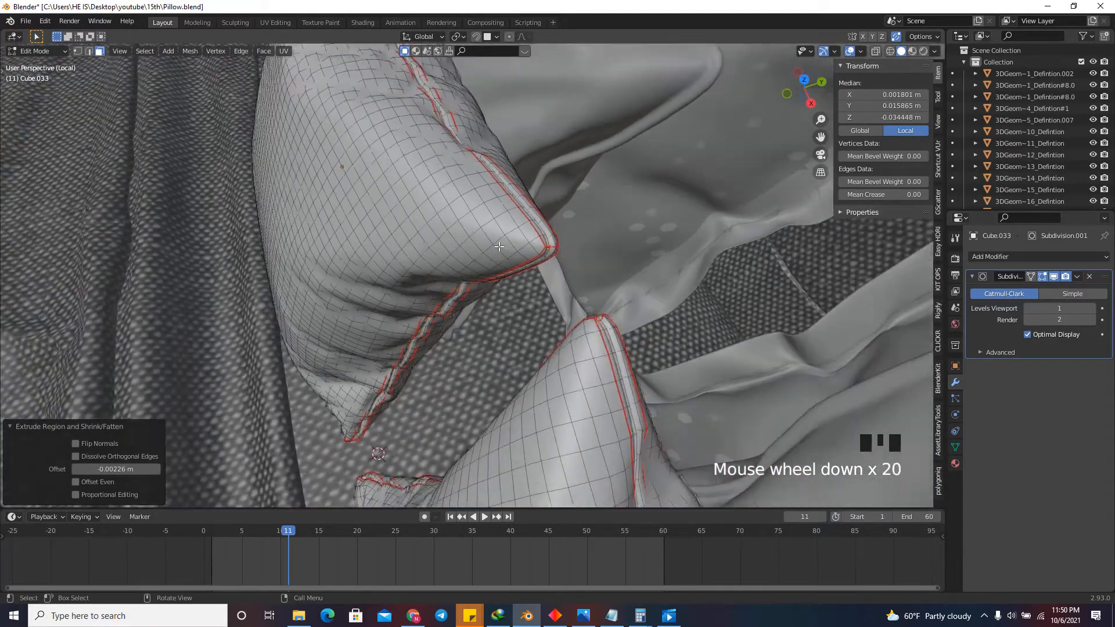
pyautogui.moveTo(387, 134); pyautogui.dragTo(634, 165, button='middle')
pyautogui.scroll(-6, 634, 165)
pyautogui.scroll(13, 630, 285)
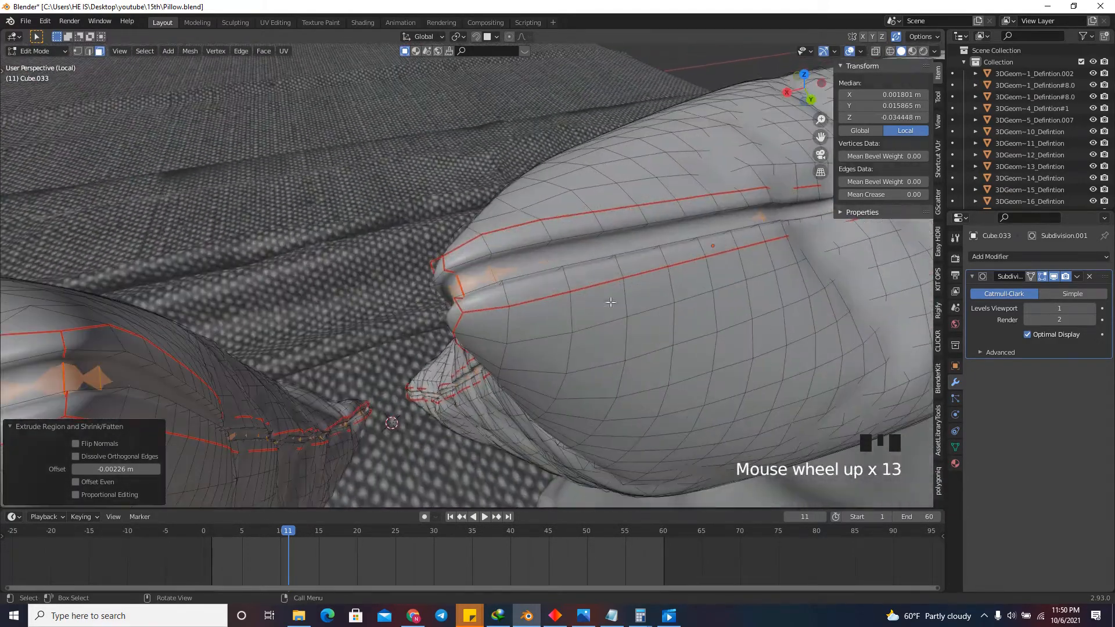
pyautogui.scroll(-10, 545, 300)
pyautogui.moveTo(803, 87); pyautogui.dragTo(729, 129)
pyautogui.press('Tab')
pyautogui.moveTo(805, 88); pyautogui.dragTo(586, 139)
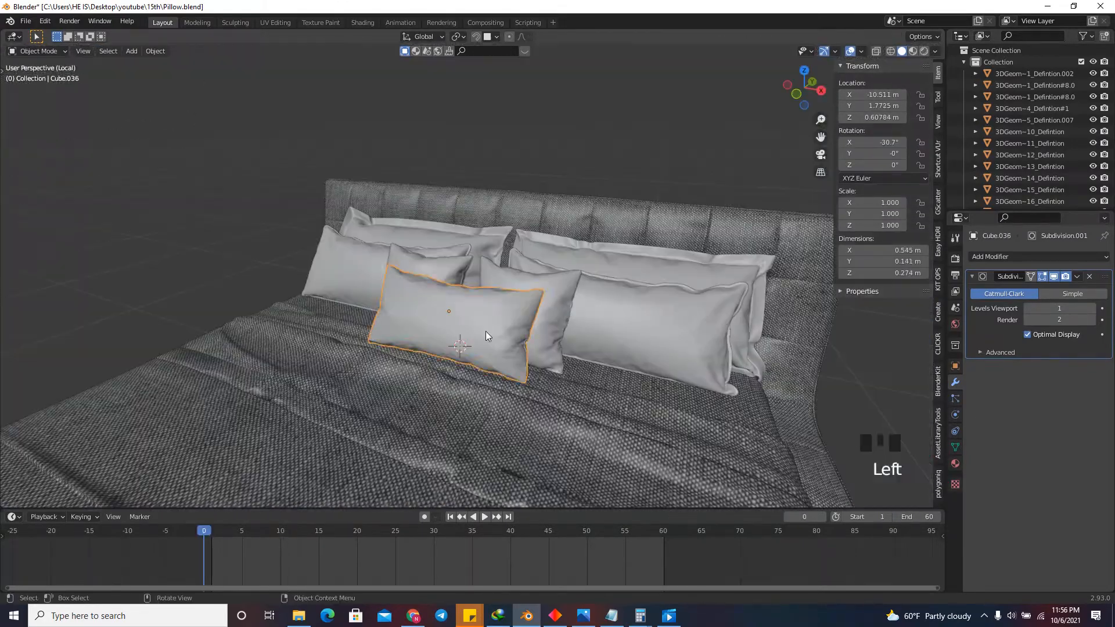
# Examine the arranged pillows on the bed, comparing the front rectangular pillow with the square cushion behind it.
pyautogui.scroll(2, 487, 335)
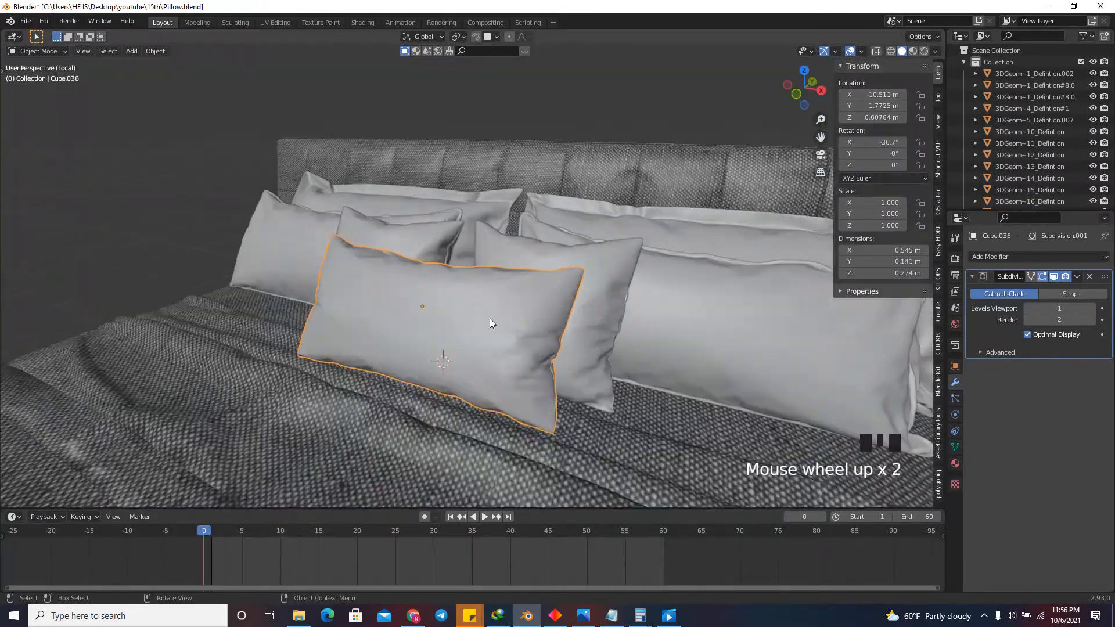
pyautogui.moveTo(785, 103); pyautogui.dragTo(704, 153)
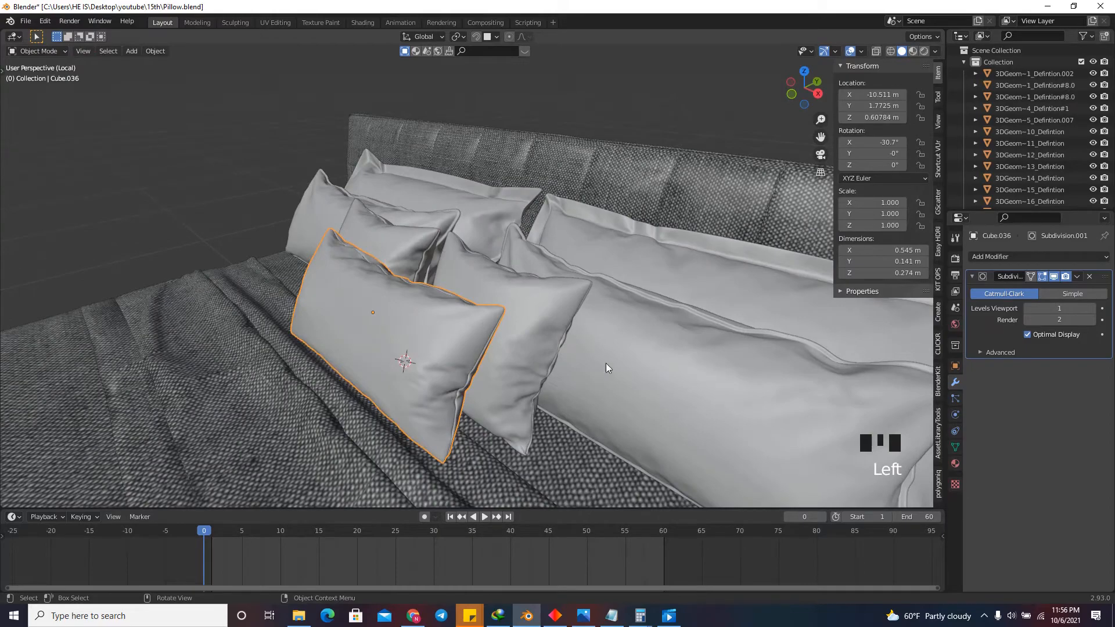
pyautogui.moveTo(788, 100); pyautogui.dragTo(564, 256)
pyautogui.click(562, 355)
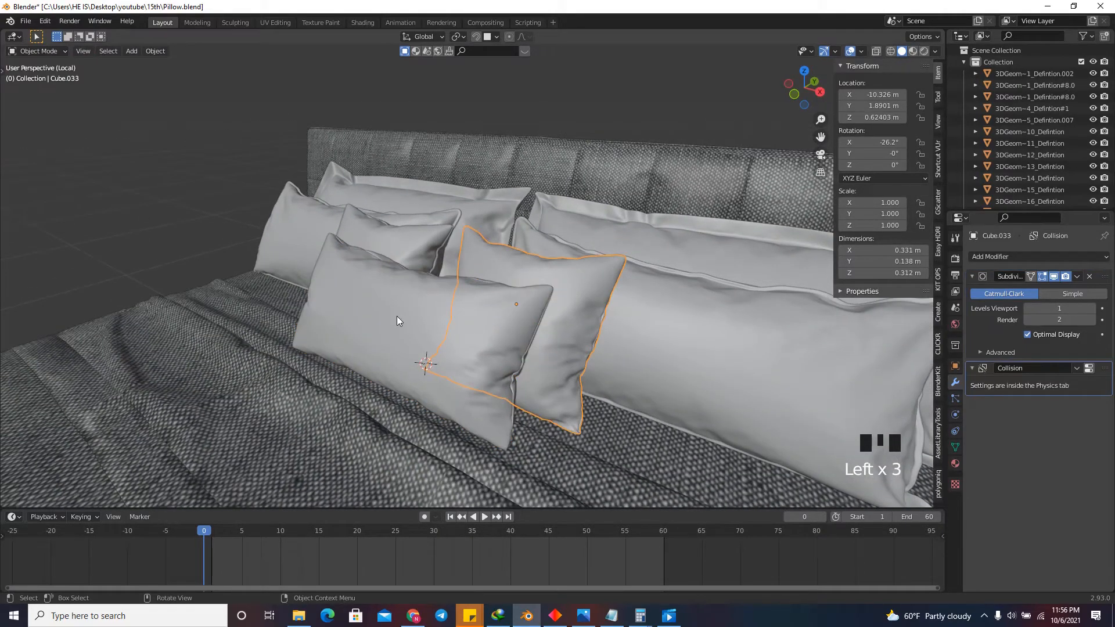
pyautogui.click(457, 344)
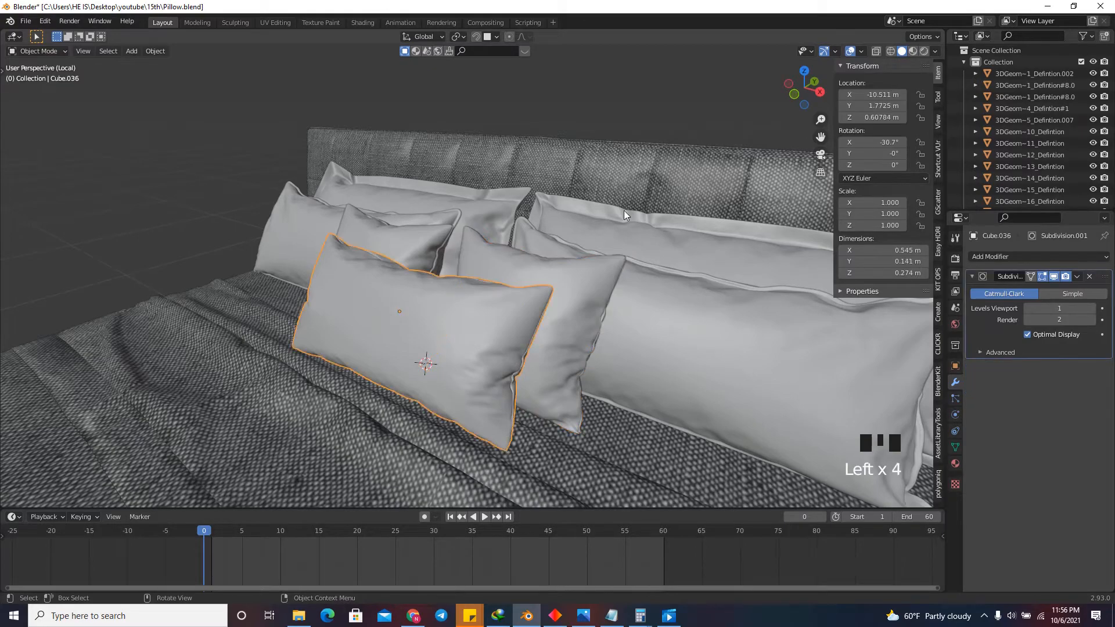
pyautogui.moveTo(804, 101)
pyautogui.mouseDown()
pyautogui.moveTo(833, 95)
pyautogui.moveTo(820, 102)
pyautogui.mouseUp()
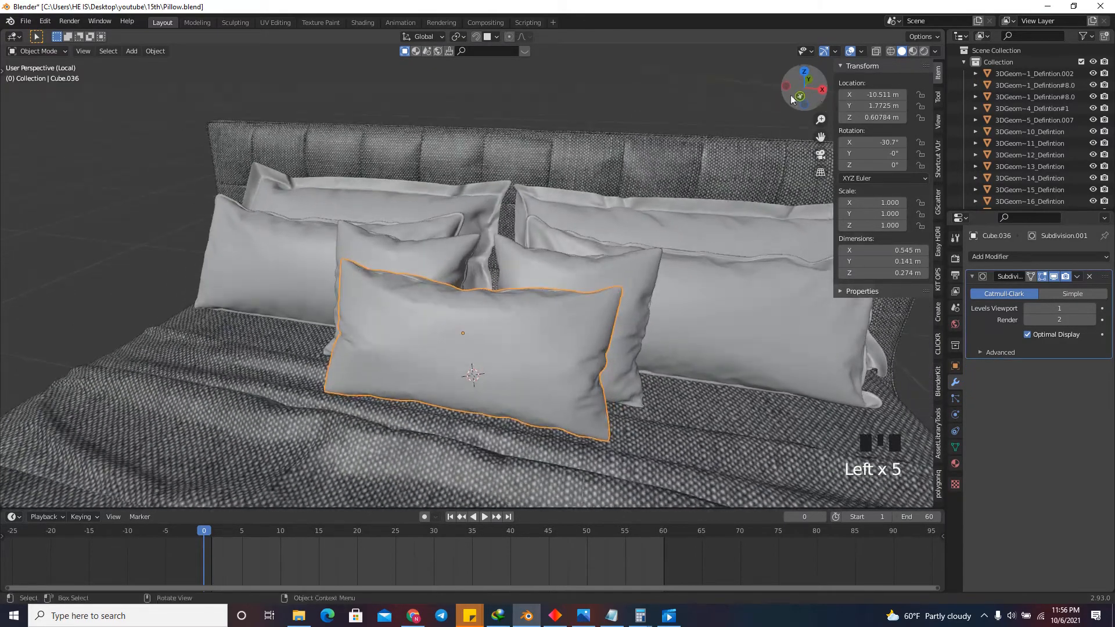
pyautogui.scroll(-2, 719, 136)
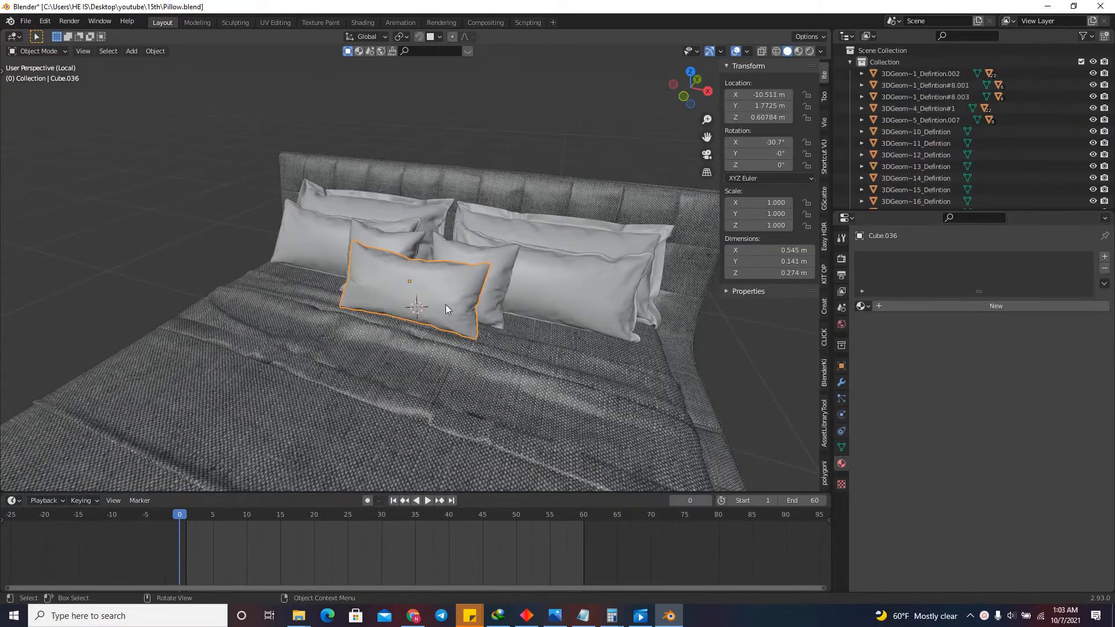
# Select the flanged back pillow against the headboard and display the scene in Material Preview shading.
pyautogui.scroll(4, 447, 309)
pyautogui.moveTo(688, 100); pyautogui.dragTo(755, 119)
pyautogui.scroll(-5, 616, 210)
pyautogui.click(473, 181)
pyautogui.scroll(1, 517, 191)
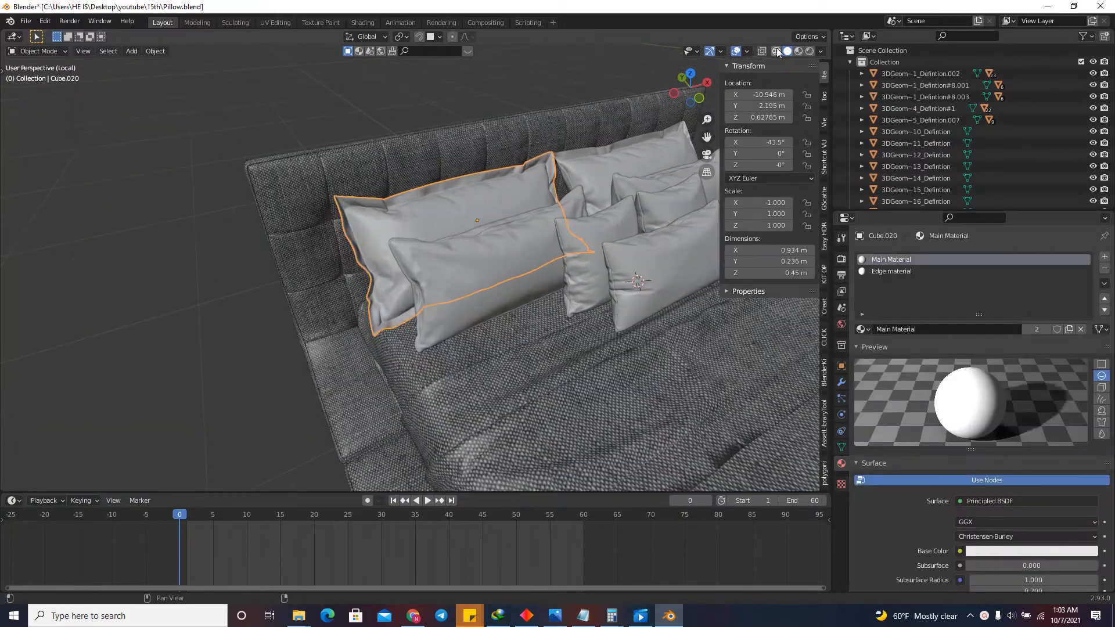
pyautogui.click(798, 52)
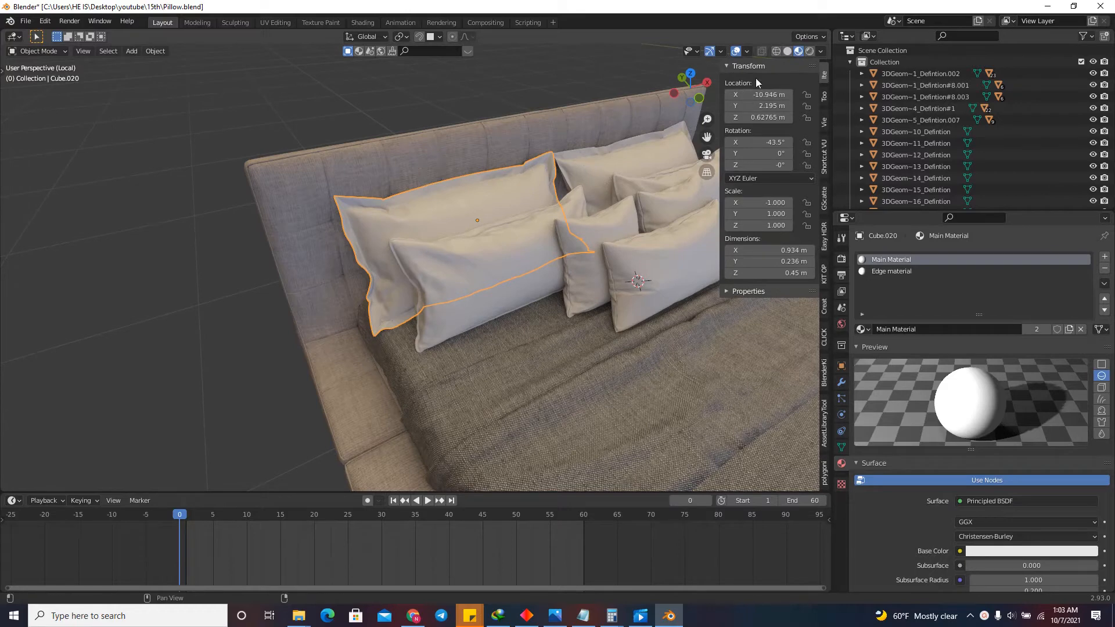
# Try a viewport environment lighting strength of 0.606, and return it to 0.260.
pyautogui.click(820, 51)
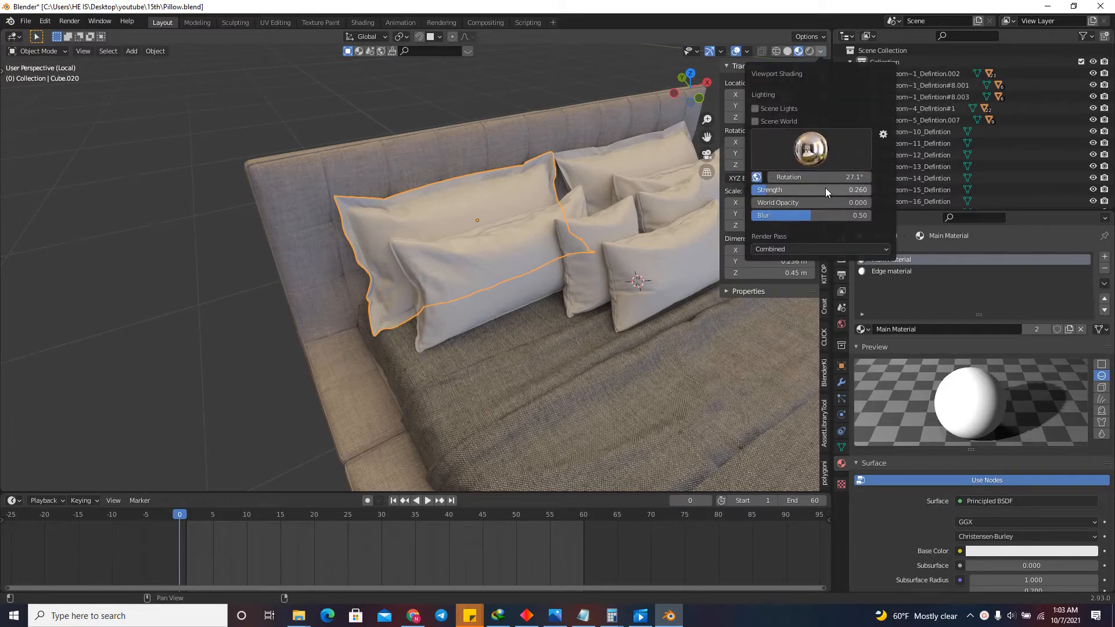
pyautogui.click(807, 188)
pyautogui.write('0.606')
pyautogui.press('Return')
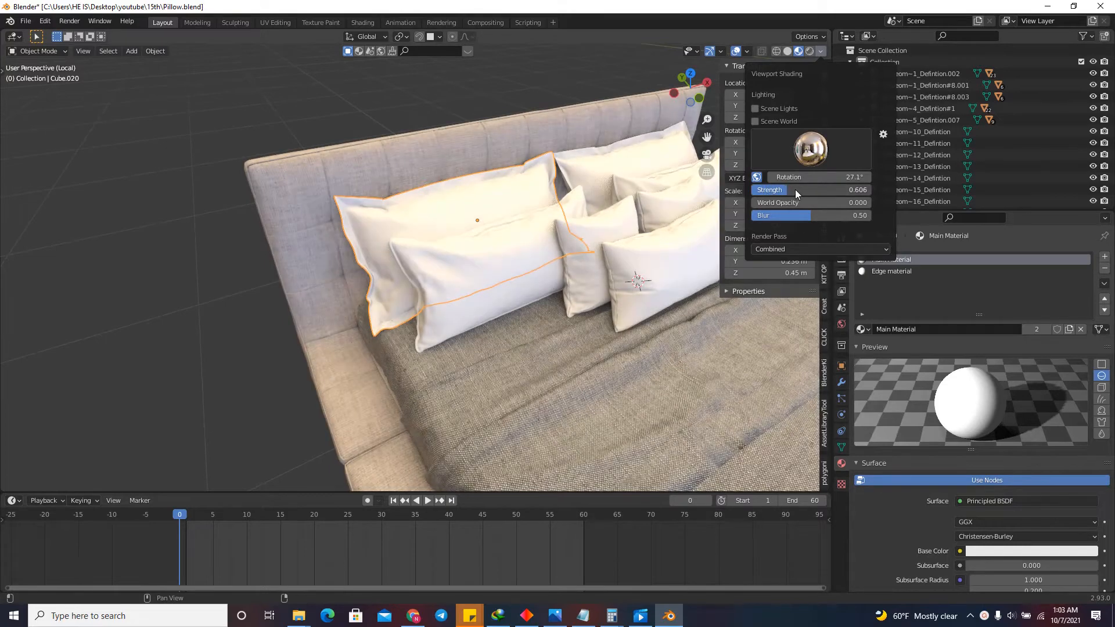
pyautogui.moveTo(795, 190); pyautogui.dragTo(775, 191)
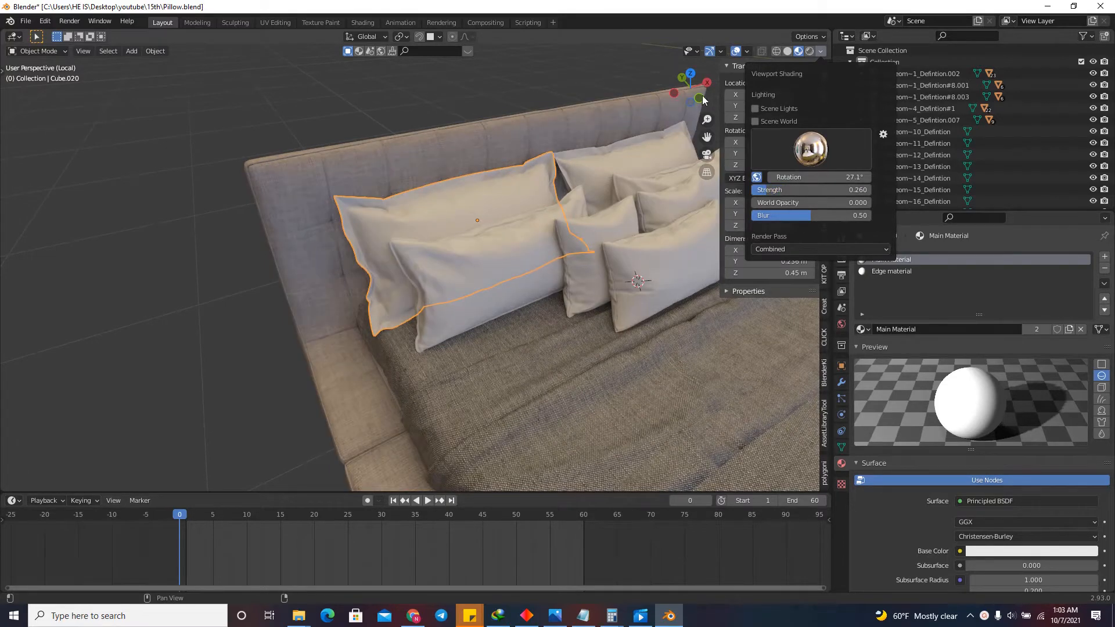
# Turn the timeline area into an enlarged Shader Editor and reposition the Principled BSDF node of Main Material.
pyautogui.moveTo(701, 98); pyautogui.dragTo(731, 80)
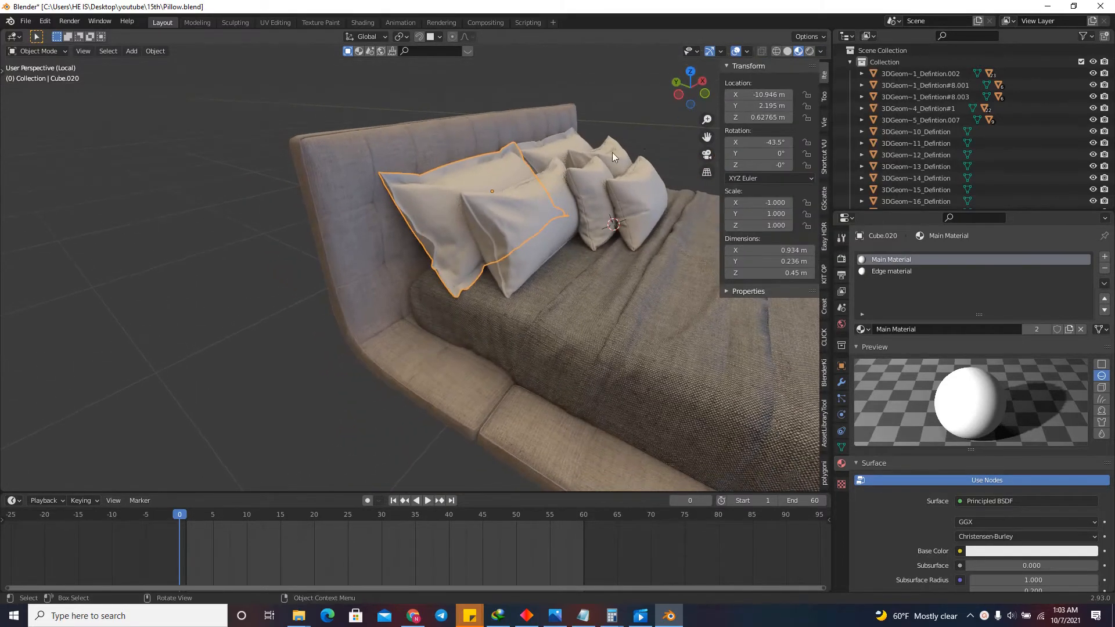
pyautogui.scroll(5, 446, 249)
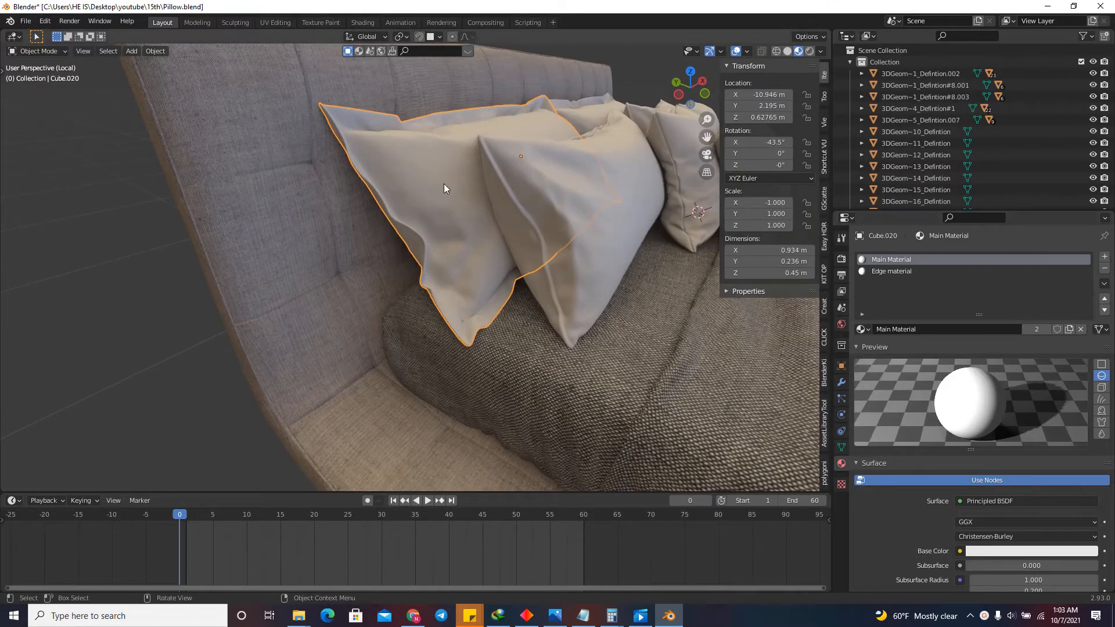
pyautogui.scroll(-3, 426, 361)
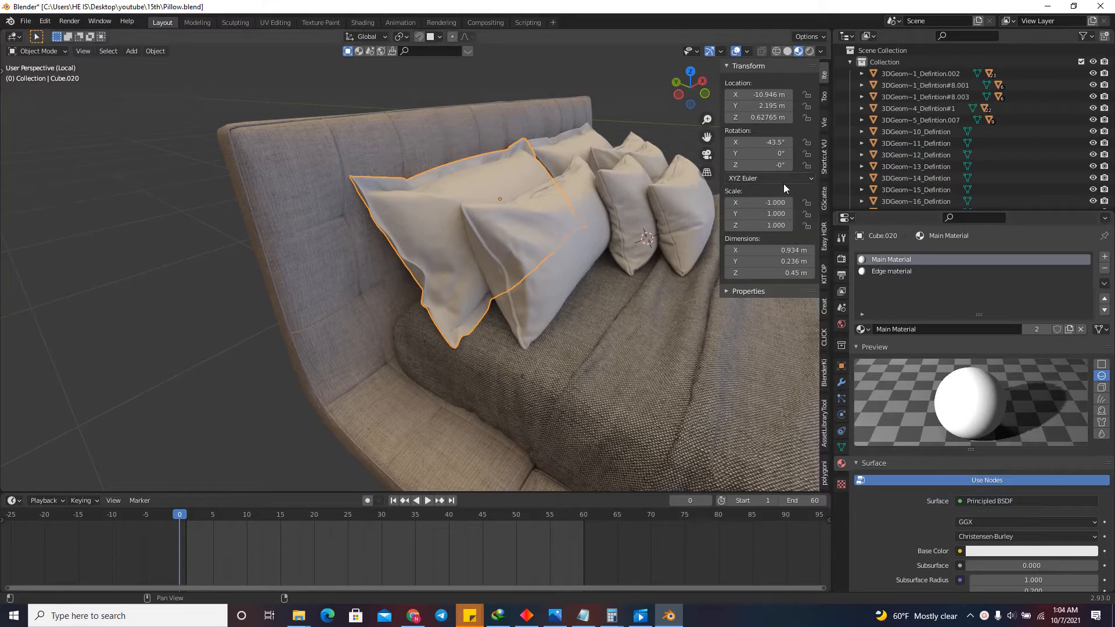
pyautogui.moveTo(585, 492); pyautogui.dragTo(585, 448)
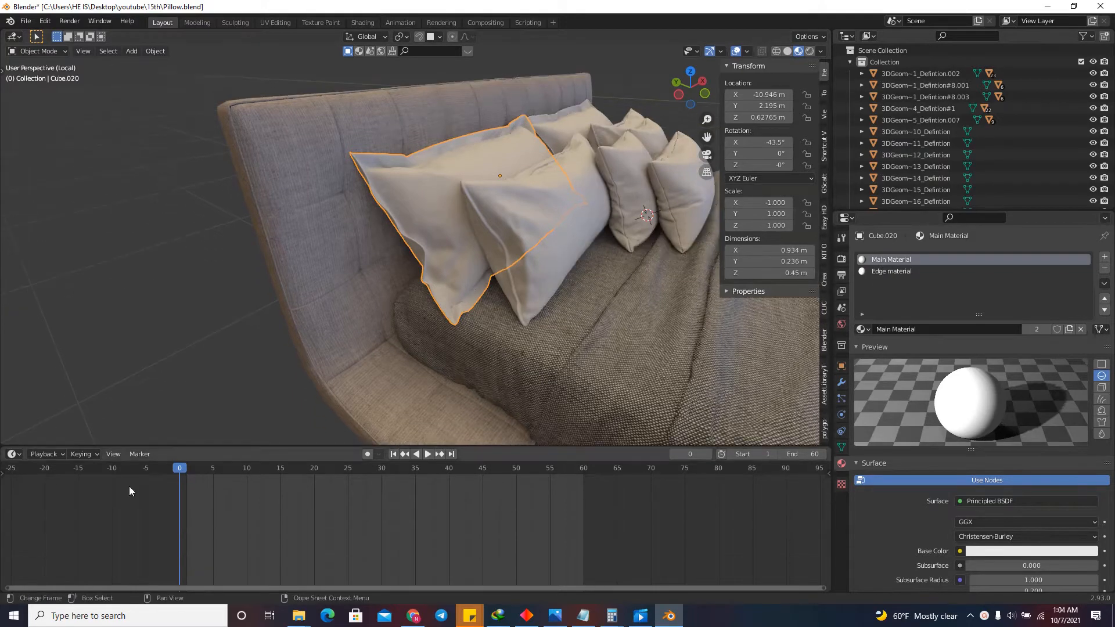
pyautogui.click(11, 454)
pyautogui.click(53, 563)
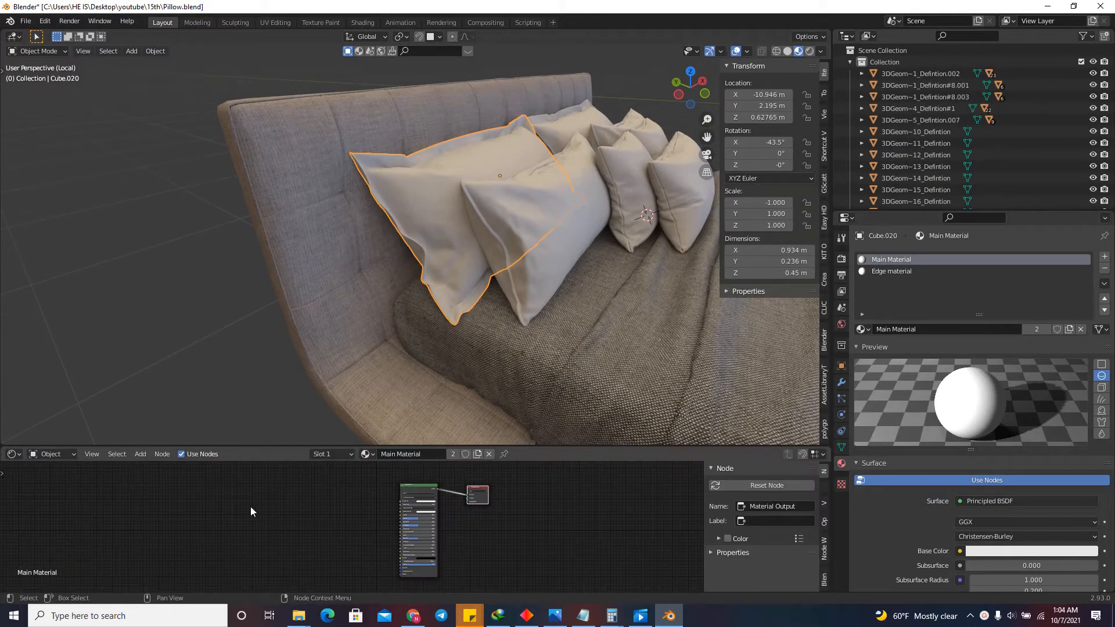
pyautogui.moveTo(437, 445); pyautogui.dragTo(445, 332)
pyautogui.scroll(4, 368, 473)
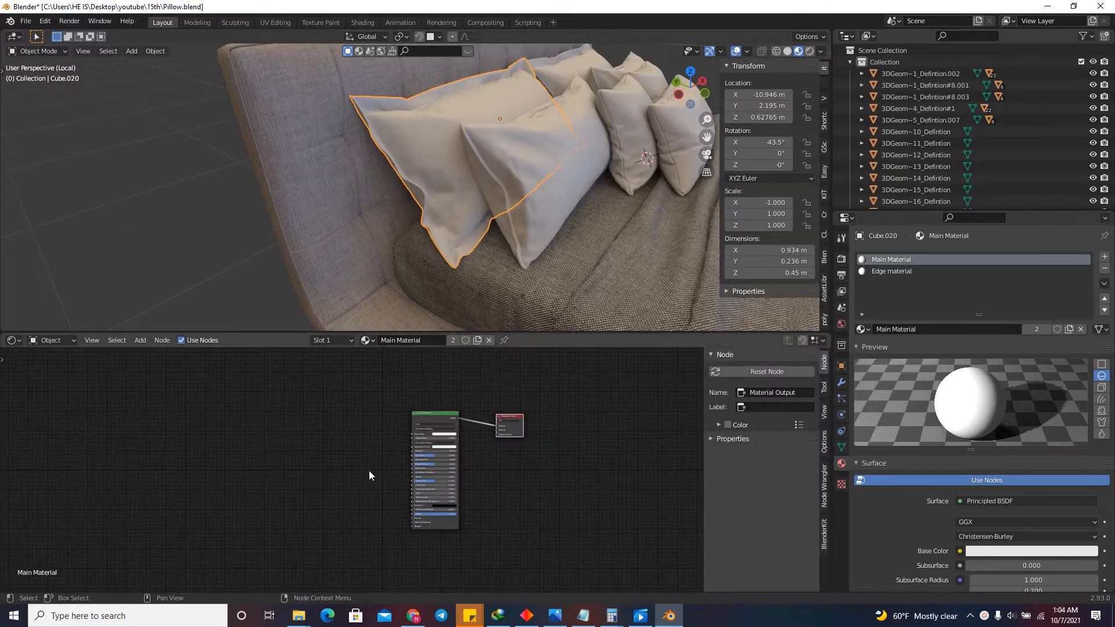
pyautogui.moveTo(430, 410); pyautogui.dragTo(445, 386)
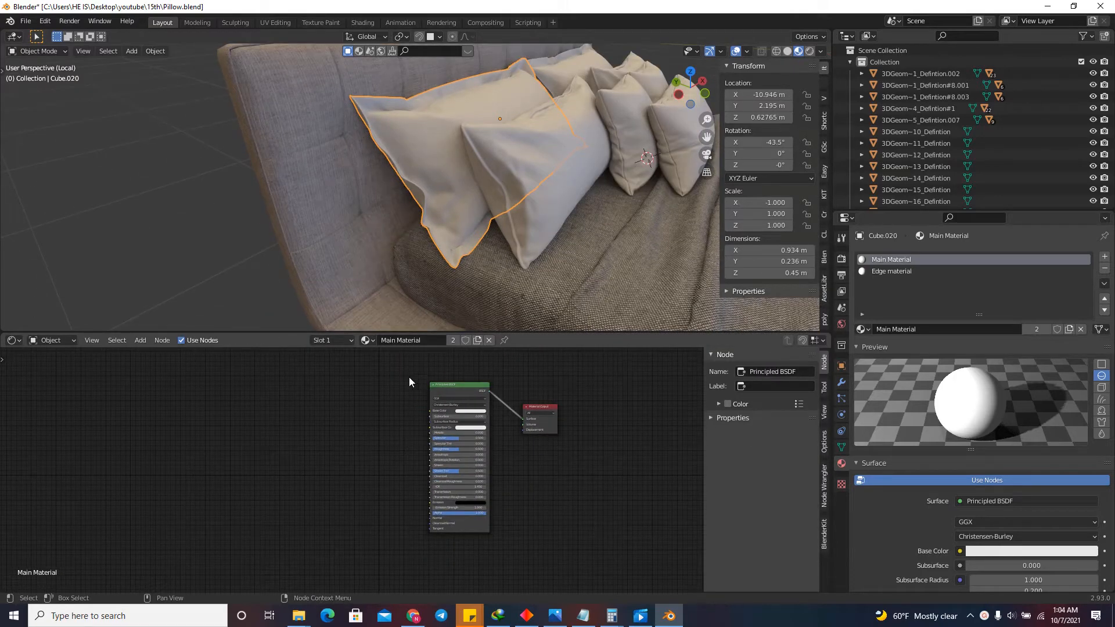
# Bring Fabric001_4K_Color.jpg from the Fabric001_4K-JPG folder into Main Material's node tree as an image texture.
pyautogui.moveTo(299, 615)
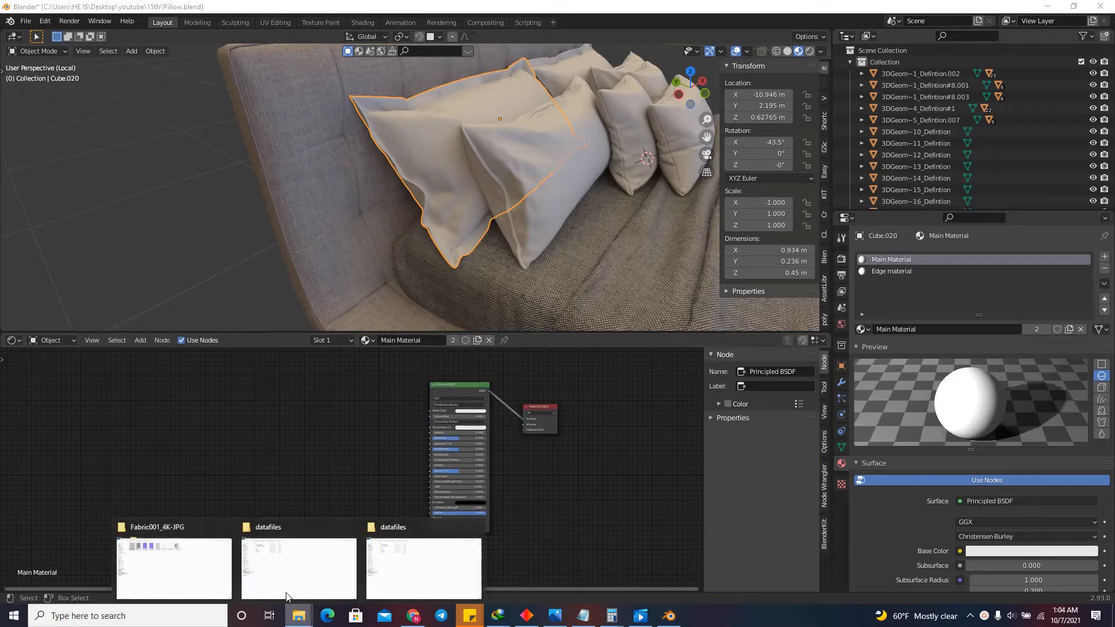
pyautogui.click(160, 550)
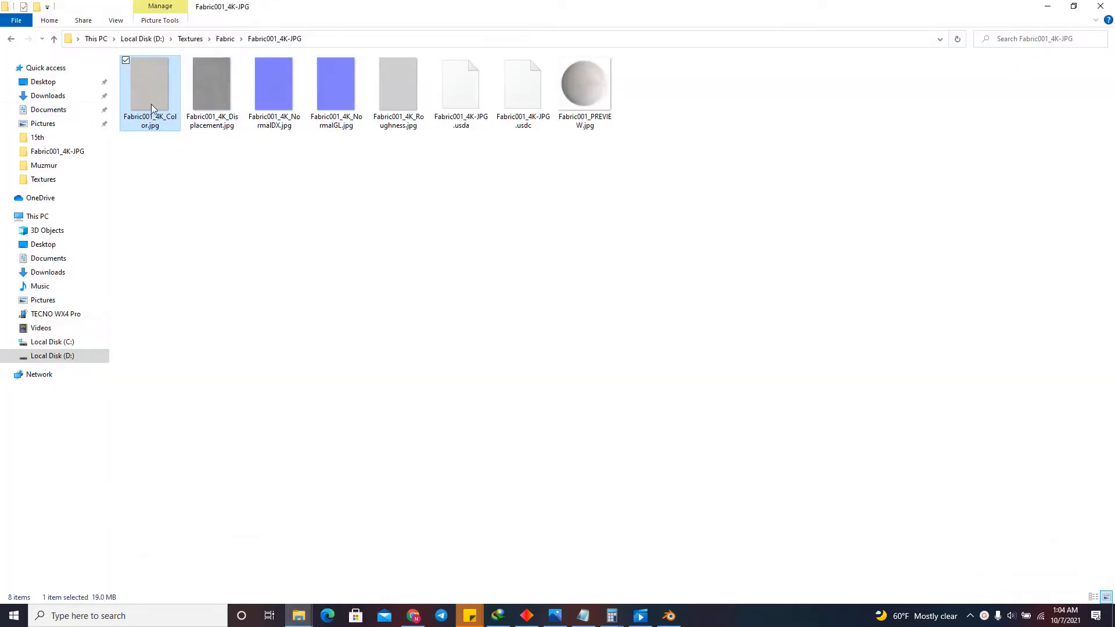
pyautogui.moveTo(151, 88); pyautogui.dragTo(294, 406)
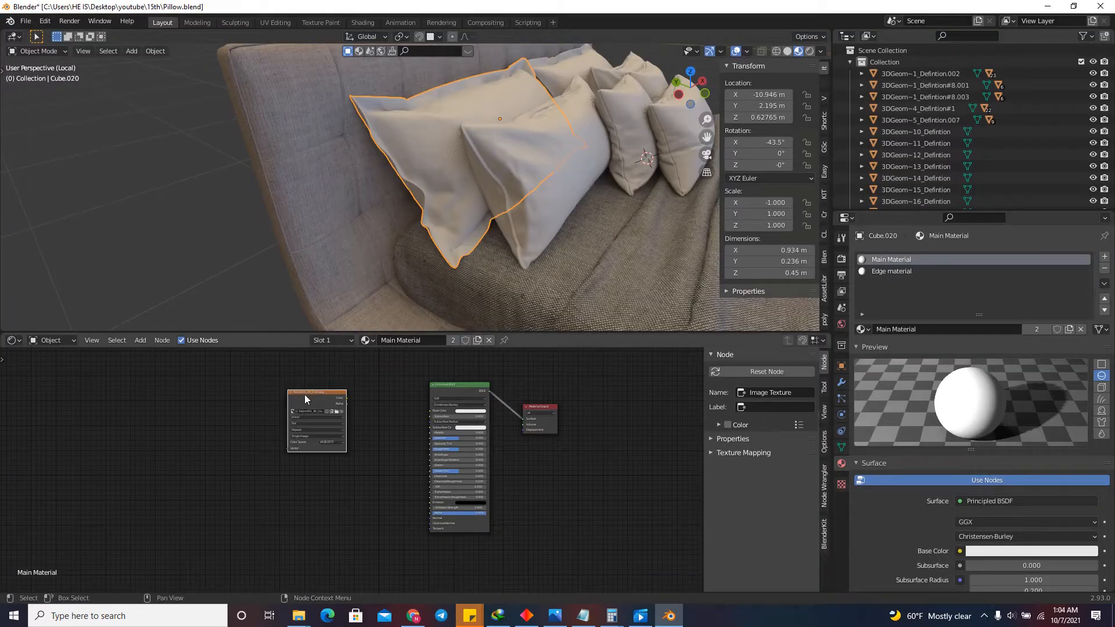
# Add the Fabric001 4K Roughness, NormalGL and Displacement images to Main Material, stacking the texture nodes beside the Principled BSDF.
pyautogui.moveTo(298, 615)
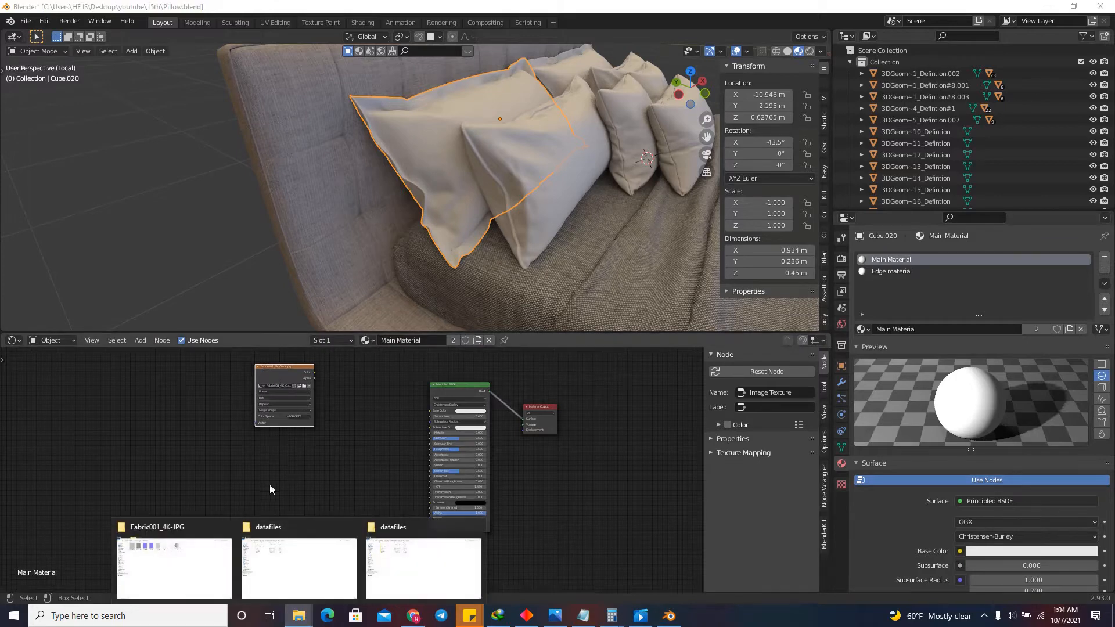
pyautogui.click(192, 554)
pyautogui.click(208, 122)
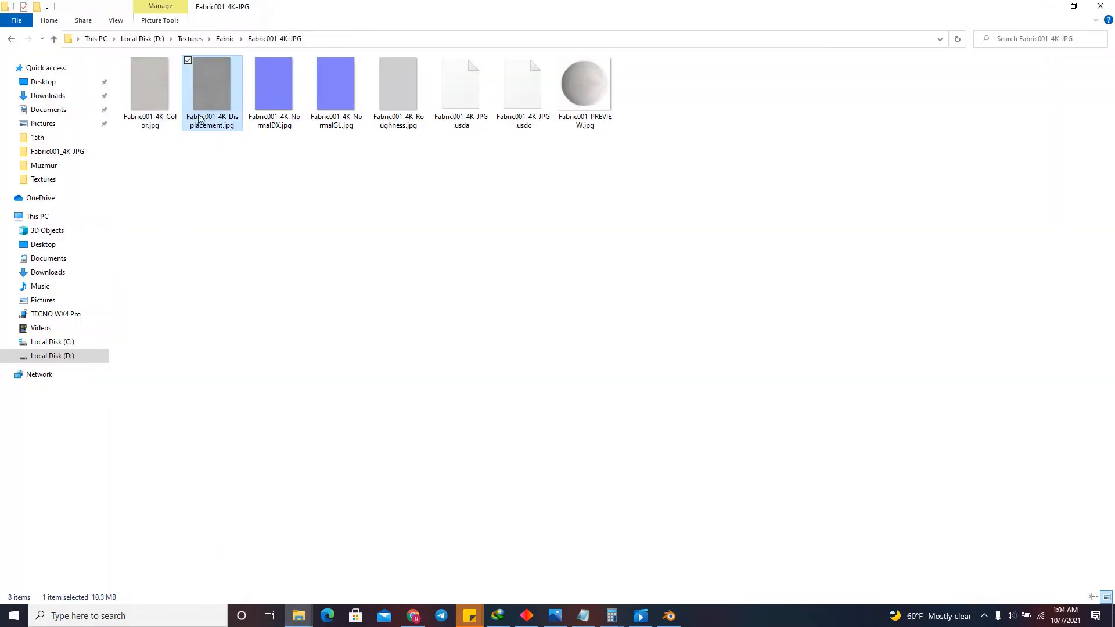
pyautogui.click(338, 94)
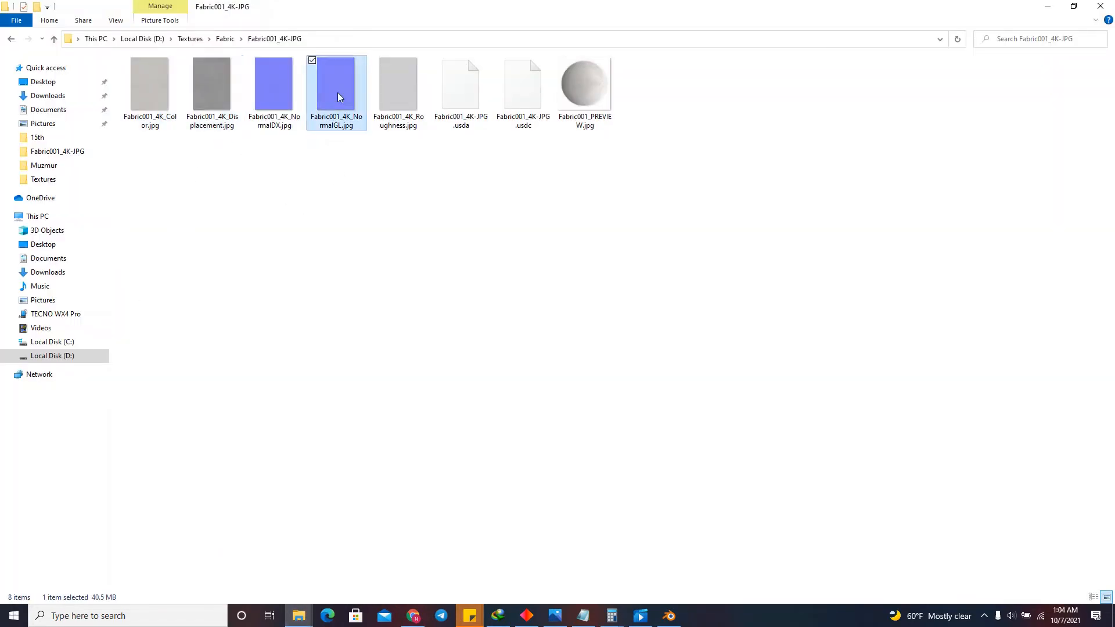
pyautogui.click(393, 97)
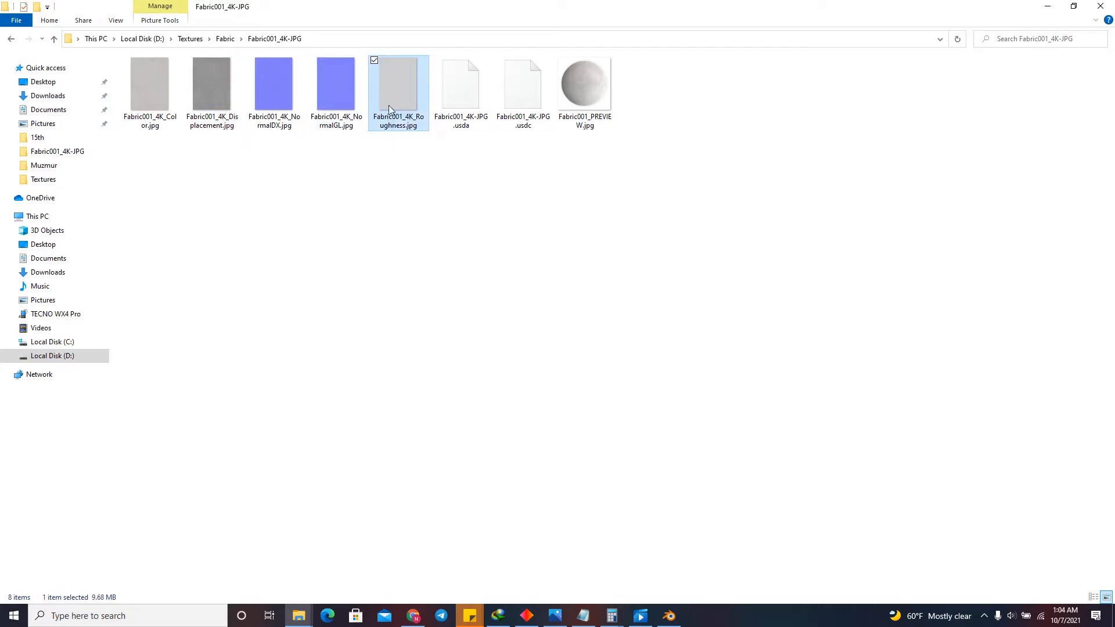
pyautogui.moveTo(388, 106); pyautogui.dragTo(259, 236)
pyautogui.click(223, 121)
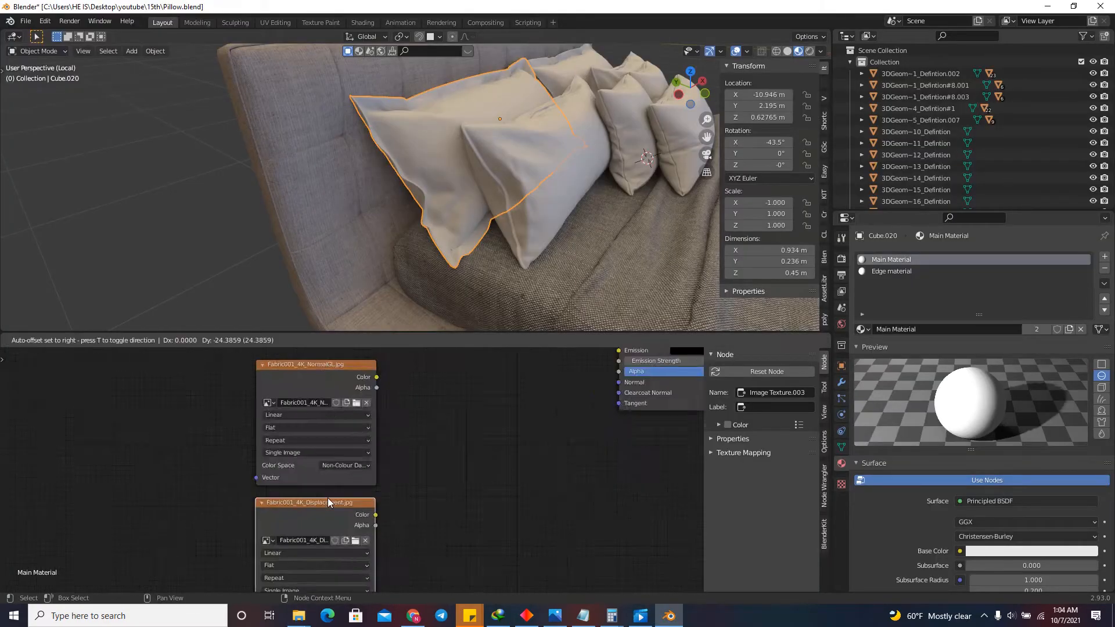
pyautogui.moveTo(328, 497); pyautogui.dragTo(328, 391)
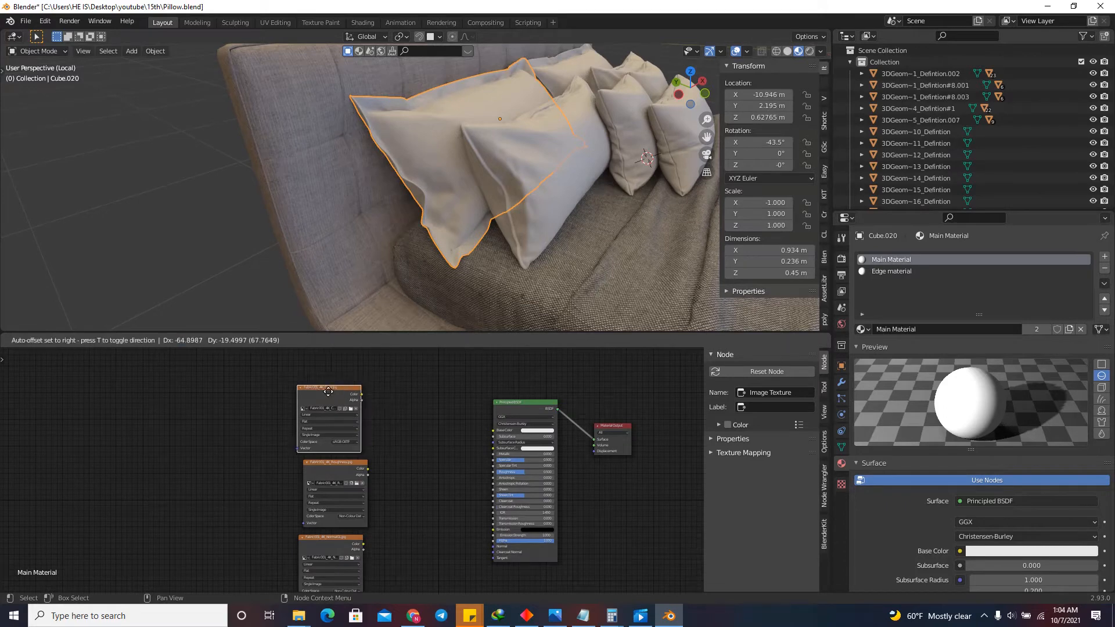
pyautogui.click(328, 391)
# Examine the color space settings of the Fabric001 color, roughness and normal texture nodes, down to the displacement node.
pyautogui.scroll(3, 346, 508)
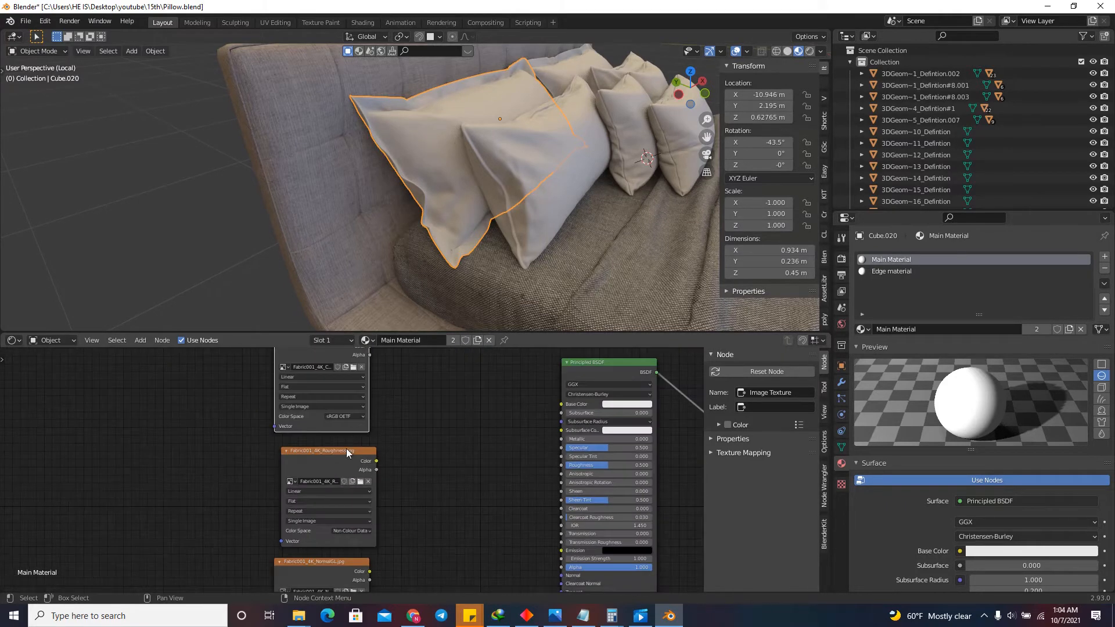
pyautogui.scroll(-3, 346, 448)
pyautogui.scroll(3, 342, 423)
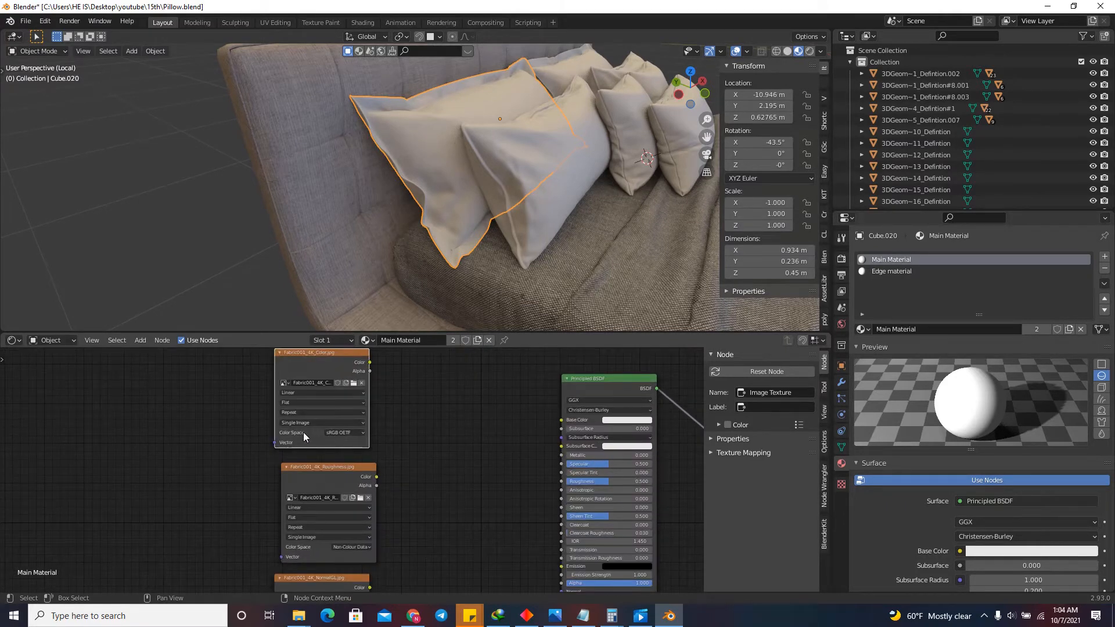
pyautogui.scroll(2, 352, 556)
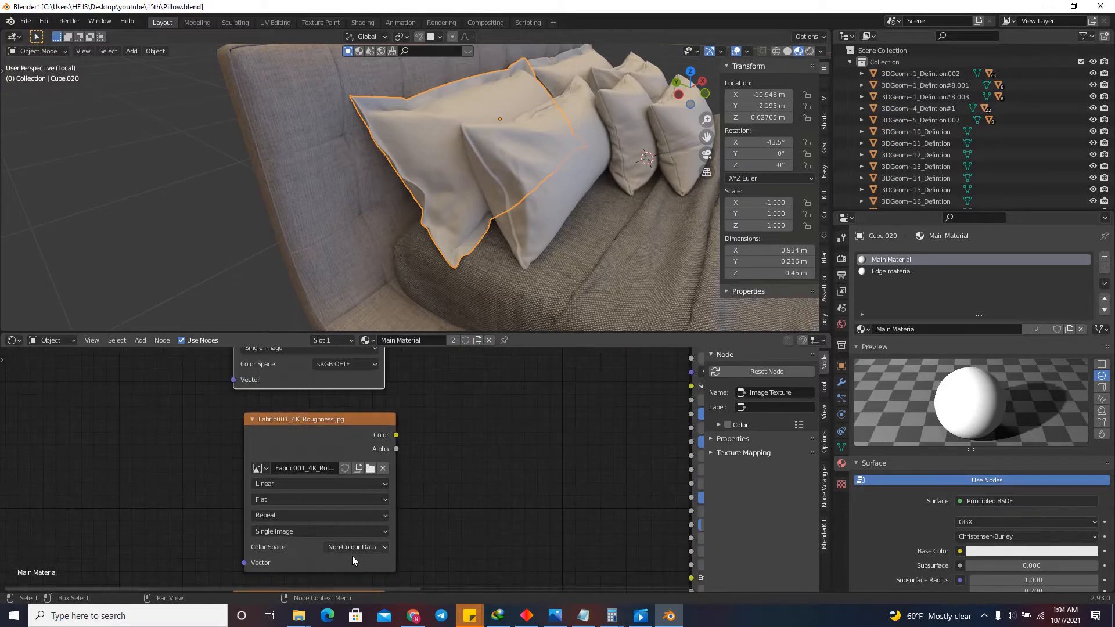
pyautogui.scroll(-3, 322, 440)
pyautogui.scroll(1, 347, 393)
pyautogui.scroll(2, 333, 517)
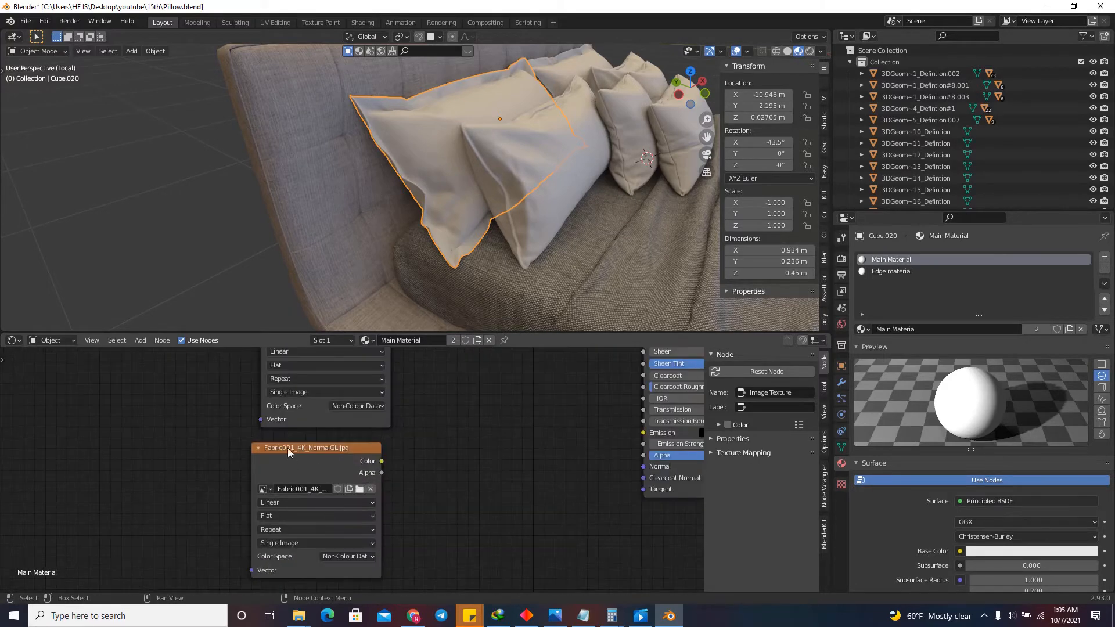
pyautogui.scroll(-4, 329, 437)
pyautogui.scroll(3, 358, 507)
pyautogui.scroll(5, 352, 491)
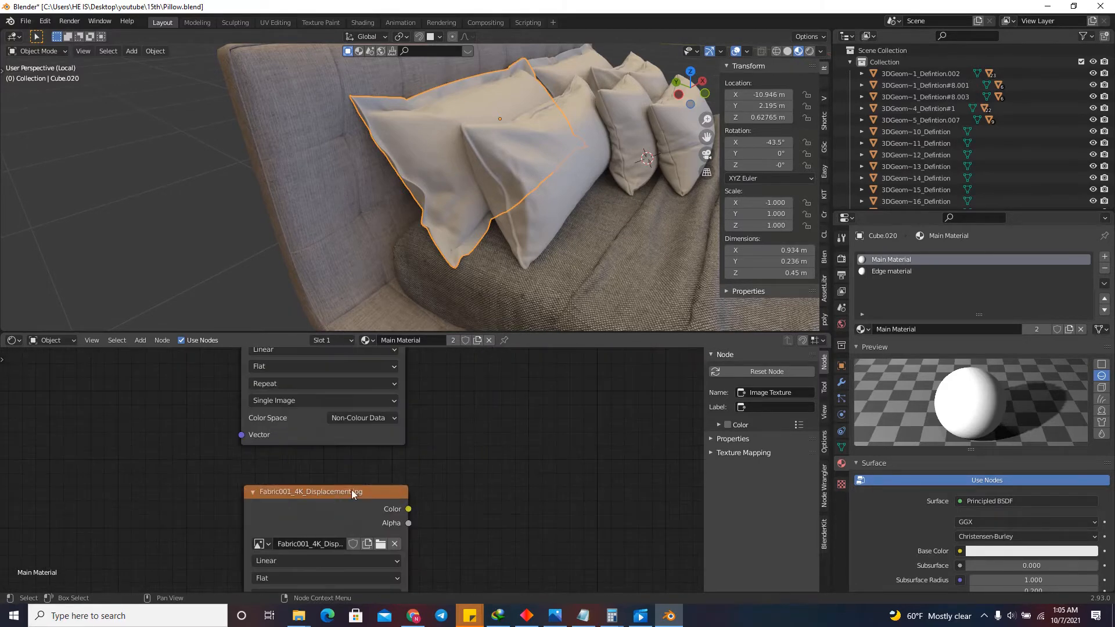
# Add linked Texture Coordinate and Mapping nodes to the Fabric001 color texture and place both beside the stack of image textures.
pyautogui.scroll(-6, 337, 452)
pyautogui.scroll(5, 358, 564)
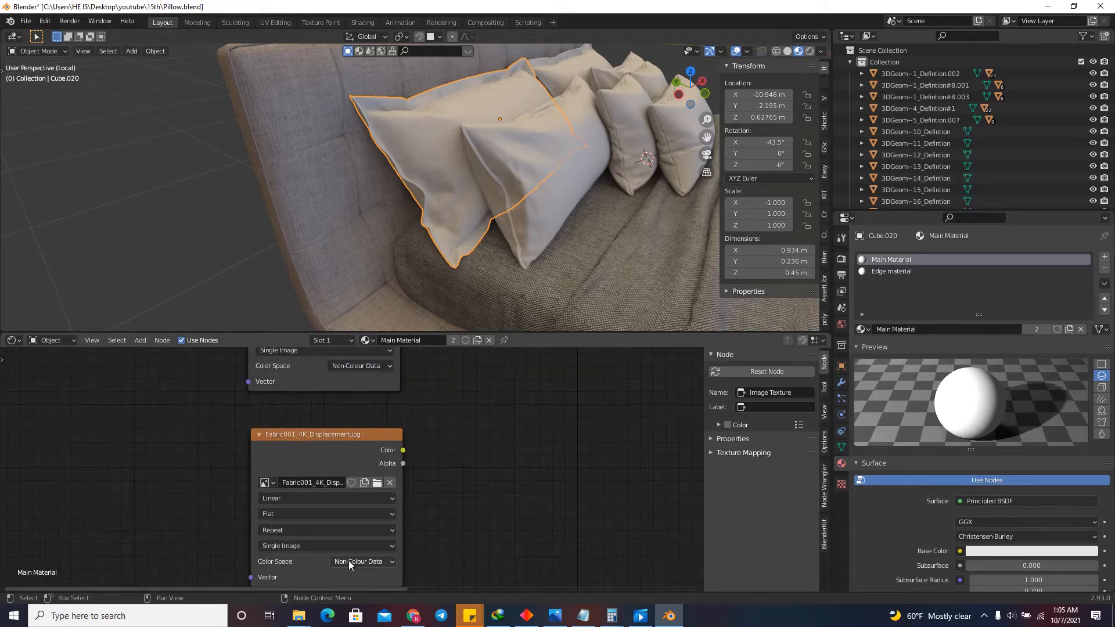
pyautogui.scroll(-3, 409, 524)
pyautogui.scroll(-3, 505, 529)
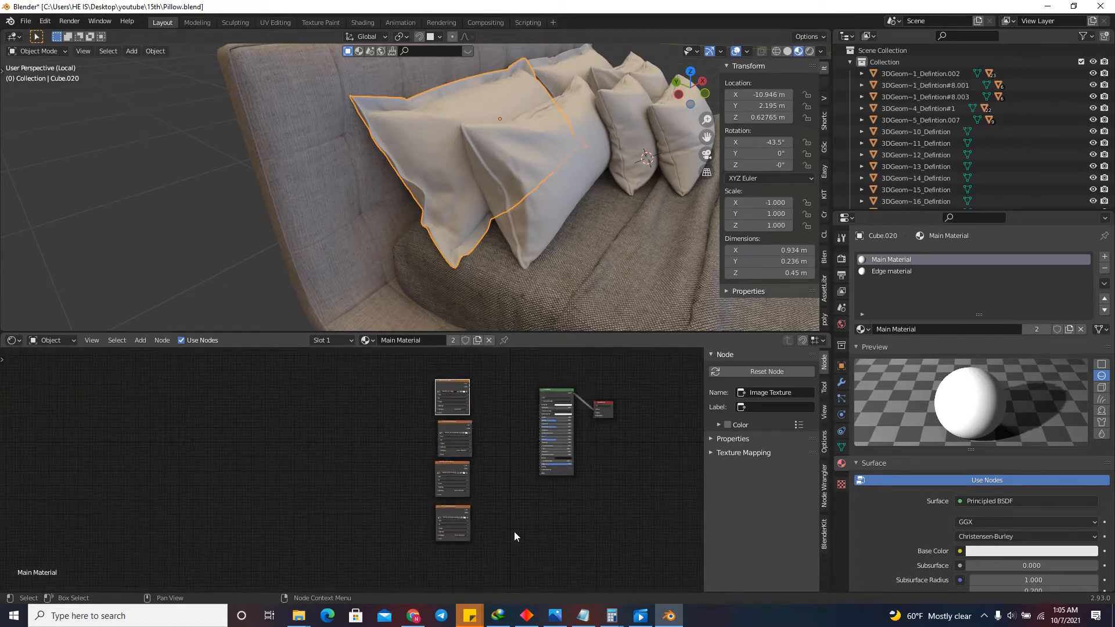
pyautogui.scroll(1, 493, 453)
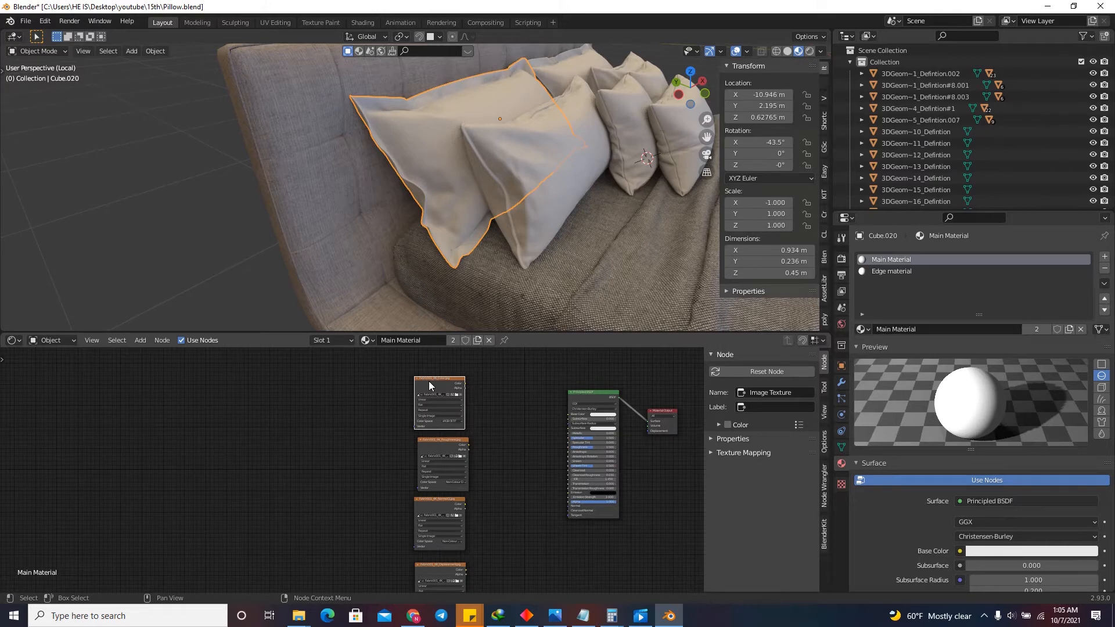
pyautogui.hotkey('ctrl', 't')
pyautogui.press('g')
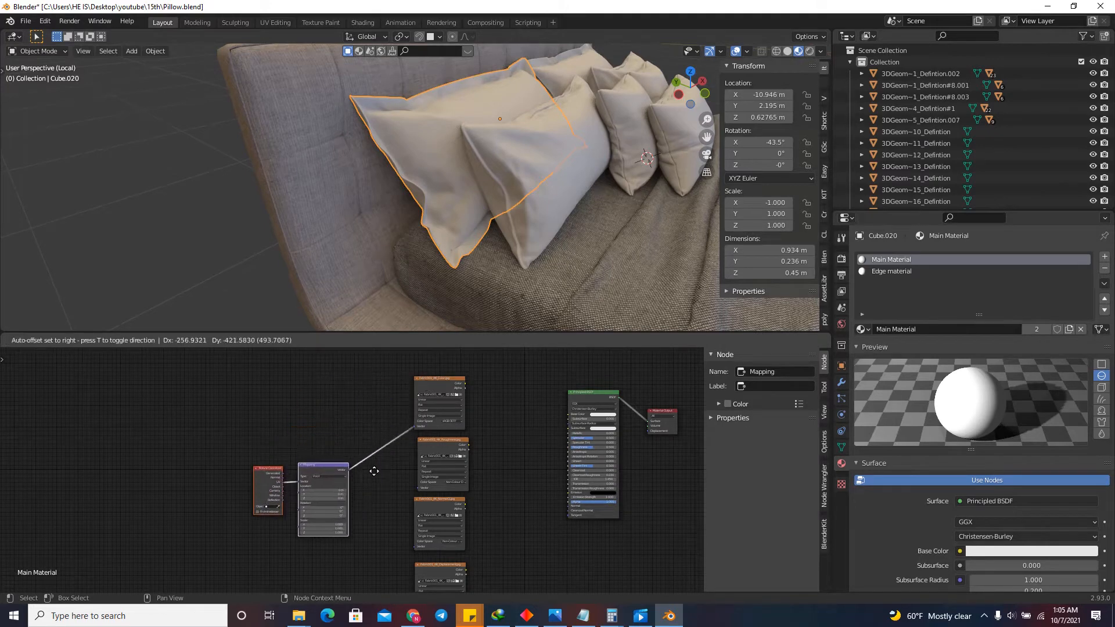
pyautogui.click(373, 471)
# Check the Node Wrangler add-on's status in the preferences and close them.
pyautogui.click(44, 21)
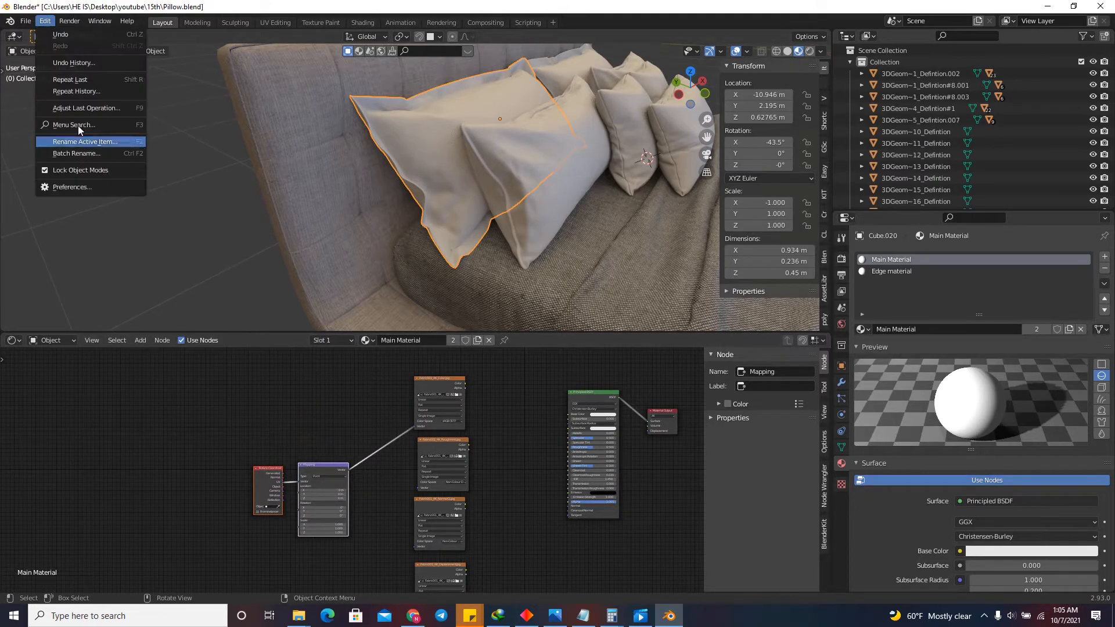
pyautogui.click(87, 188)
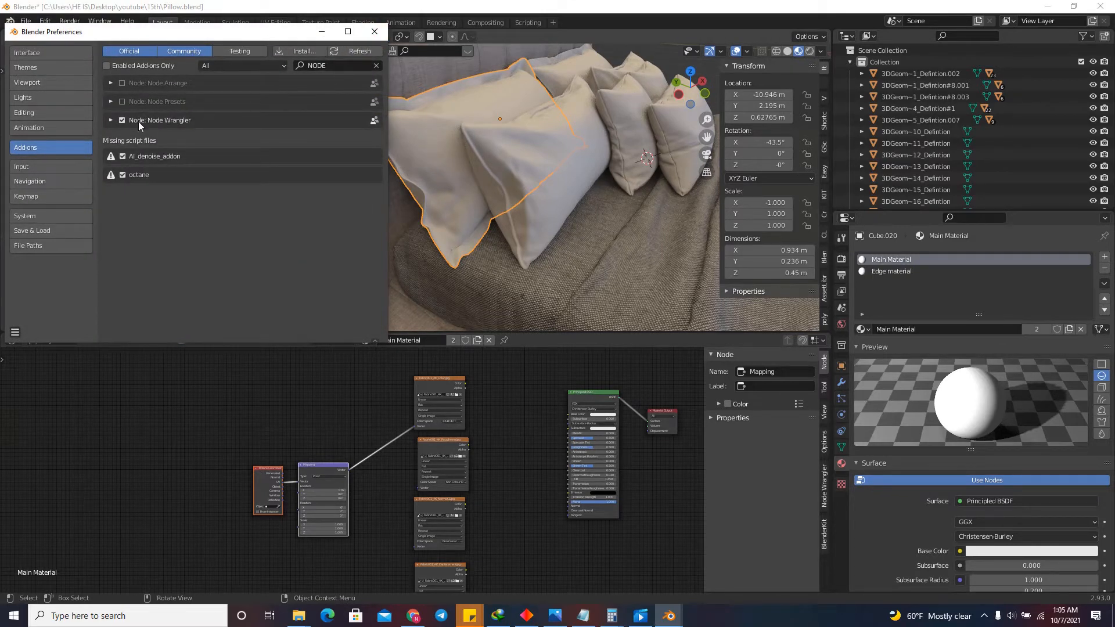
pyautogui.click(374, 32)
# Move the mapping nodes farther from the textures and link Mapping's Vector output to the Fabric001 roughness texture.
pyautogui.scroll(-4, 368, 381)
pyautogui.scroll(9, 410, 448)
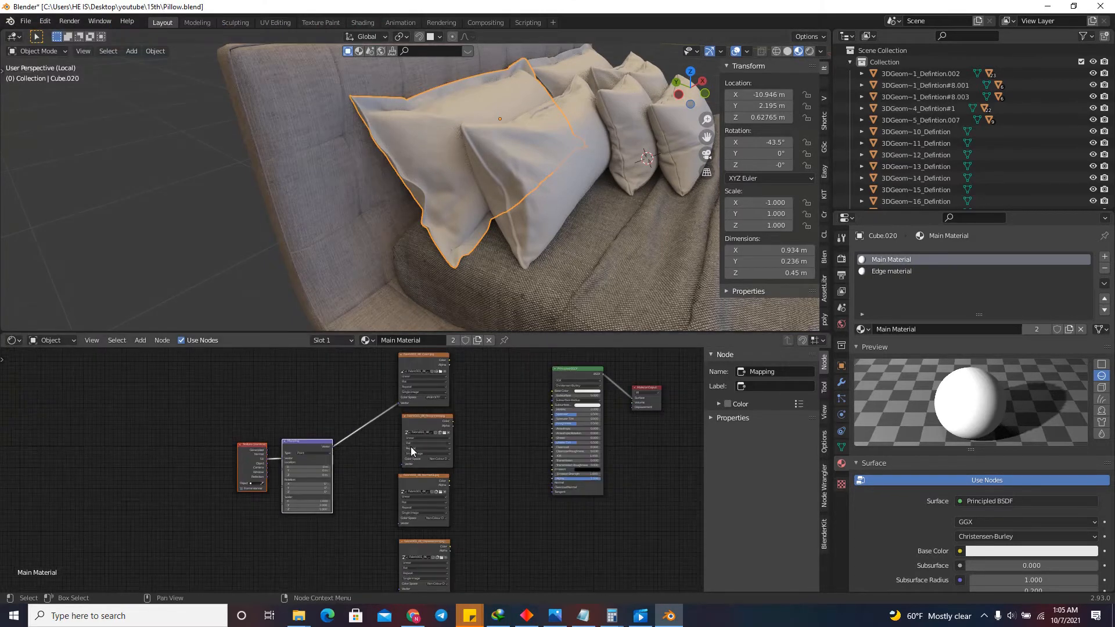
pyautogui.press('g')
pyautogui.click(307, 441)
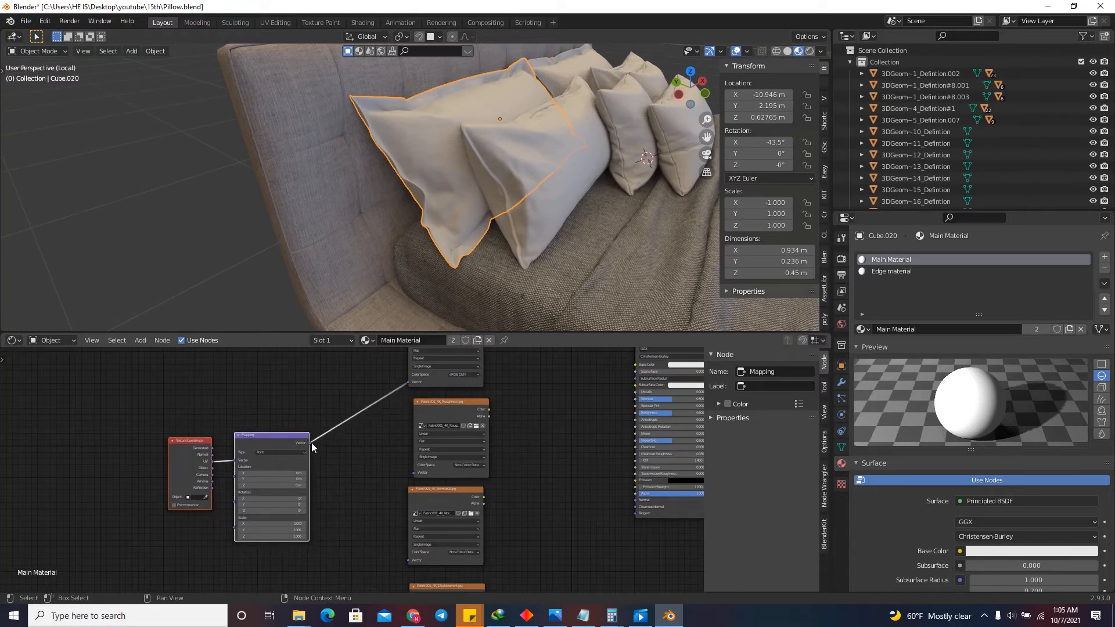
pyautogui.moveTo(310, 443); pyautogui.dragTo(414, 473)
# Link Mapping's Vector output to the Fabric001 NormalGL and Displacement textures, shifting the mapping nodes farther away from them.
pyautogui.scroll(-8, 435, 409)
pyautogui.scroll(7, 404, 466)
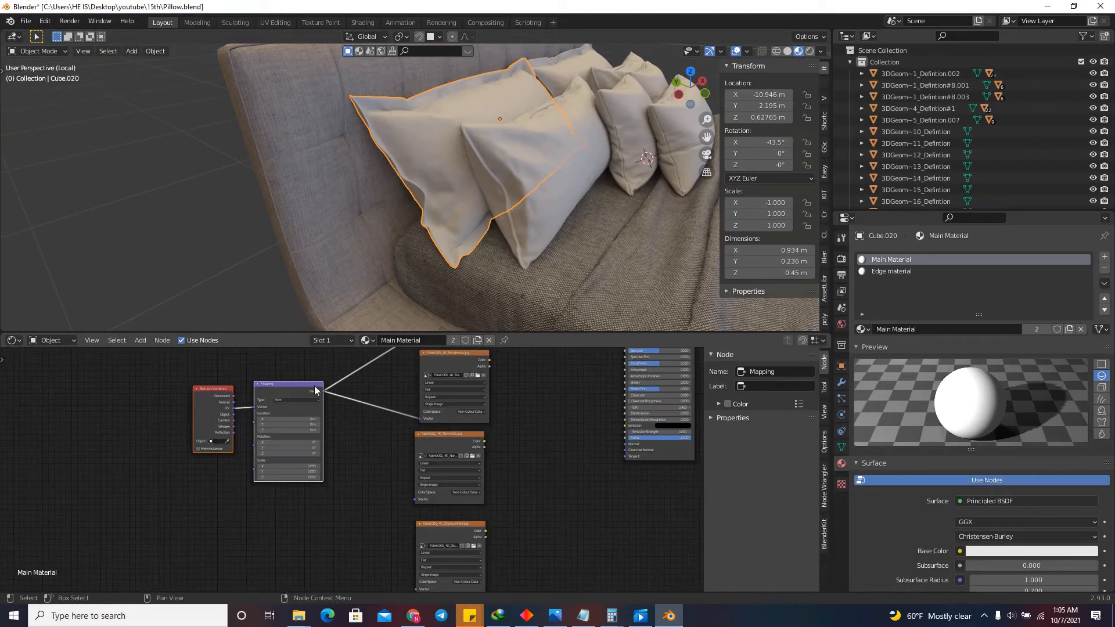
pyautogui.moveTo(323, 392); pyautogui.dragTo(415, 498)
pyautogui.scroll(-2, 383, 424)
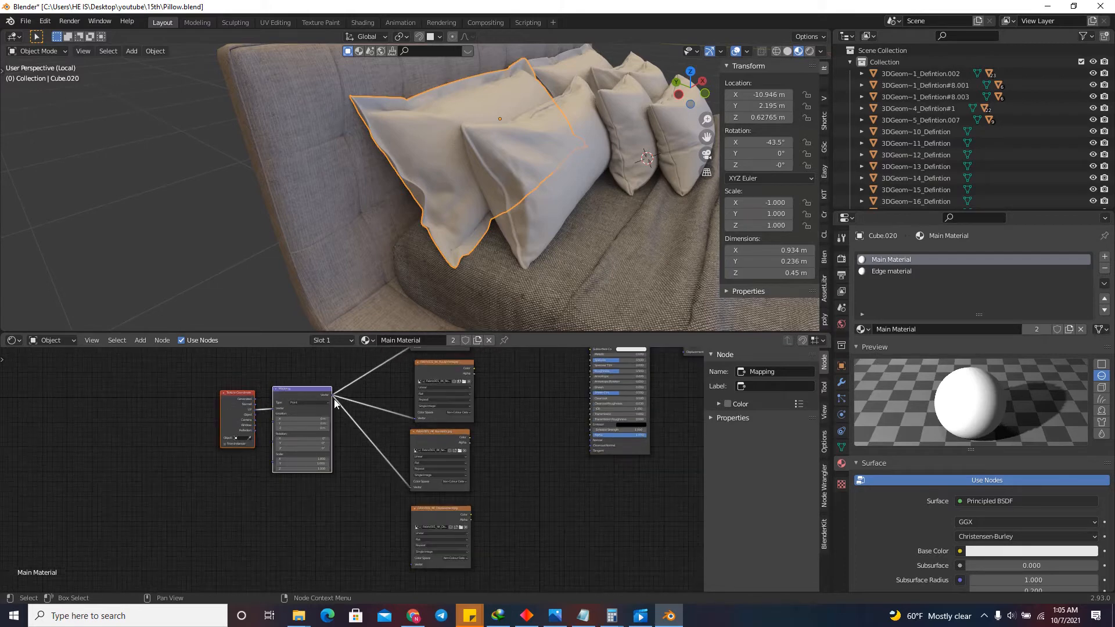
pyautogui.press('g')
pyautogui.click(285, 418)
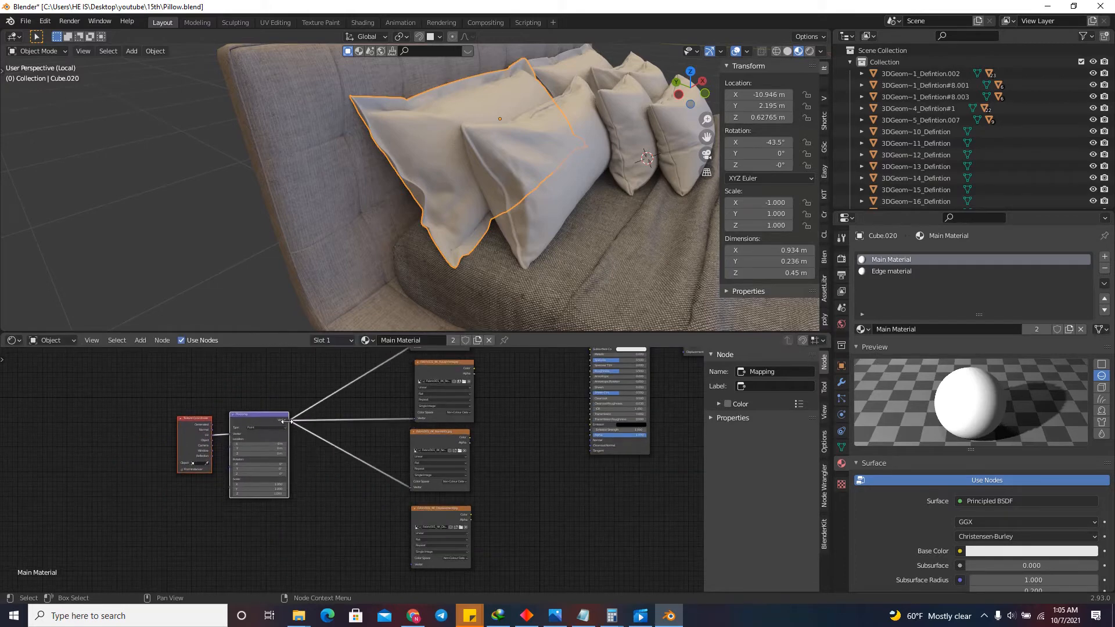
pyautogui.moveTo(291, 426); pyautogui.dragTo(414, 564)
pyautogui.scroll(-3, 342, 548)
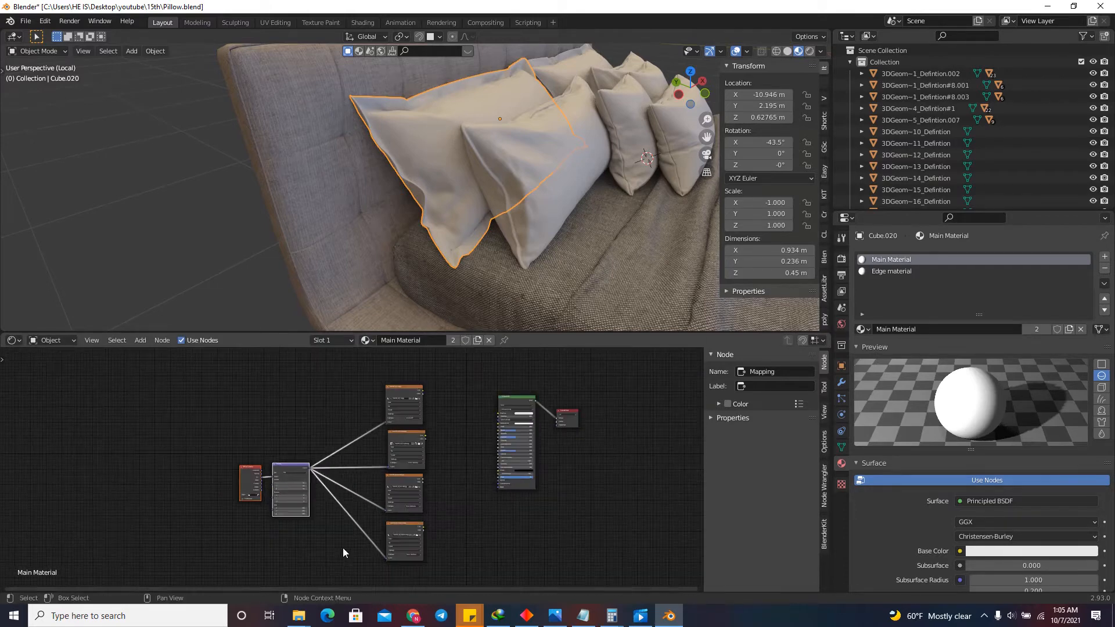
# Link the color texture to the Principled BSDF's Base Color and the roughness texture to its Roughness input.
pyautogui.scroll(3, 514, 420)
pyautogui.scroll(2, 452, 395)
pyautogui.moveTo(343, 371); pyautogui.dragTo(495, 412)
pyautogui.moveTo(348, 462); pyautogui.dragTo(494, 461)
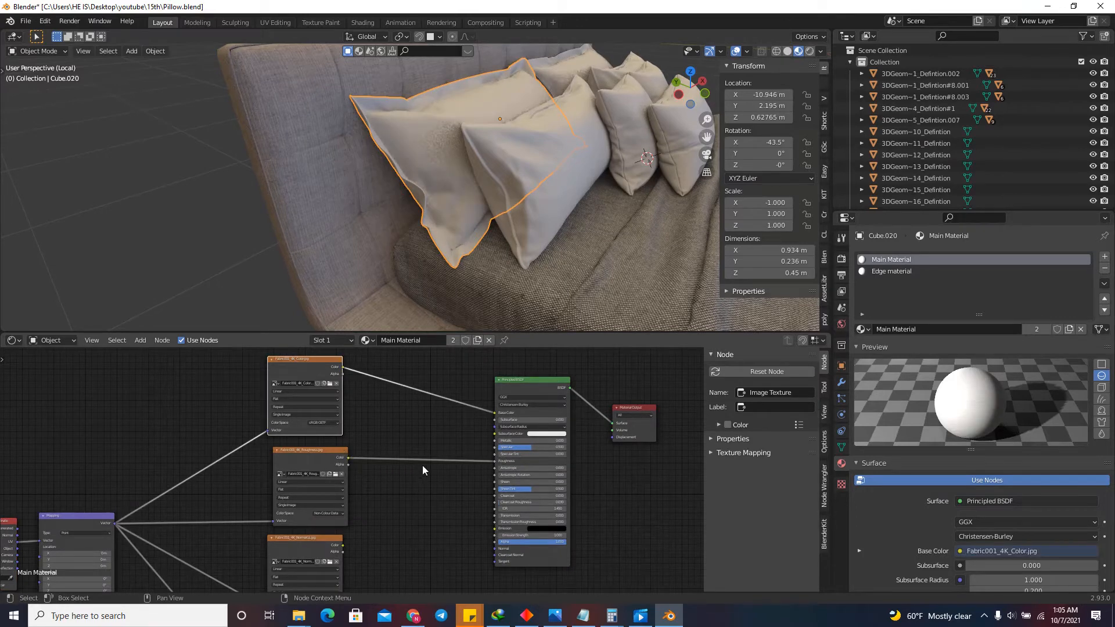
# Move the Material Output node away from the Principled BSDF and add a Normal Map node beside the NormalGL texture.
pyautogui.scroll(-4, 453, 456)
pyautogui.press('Home')
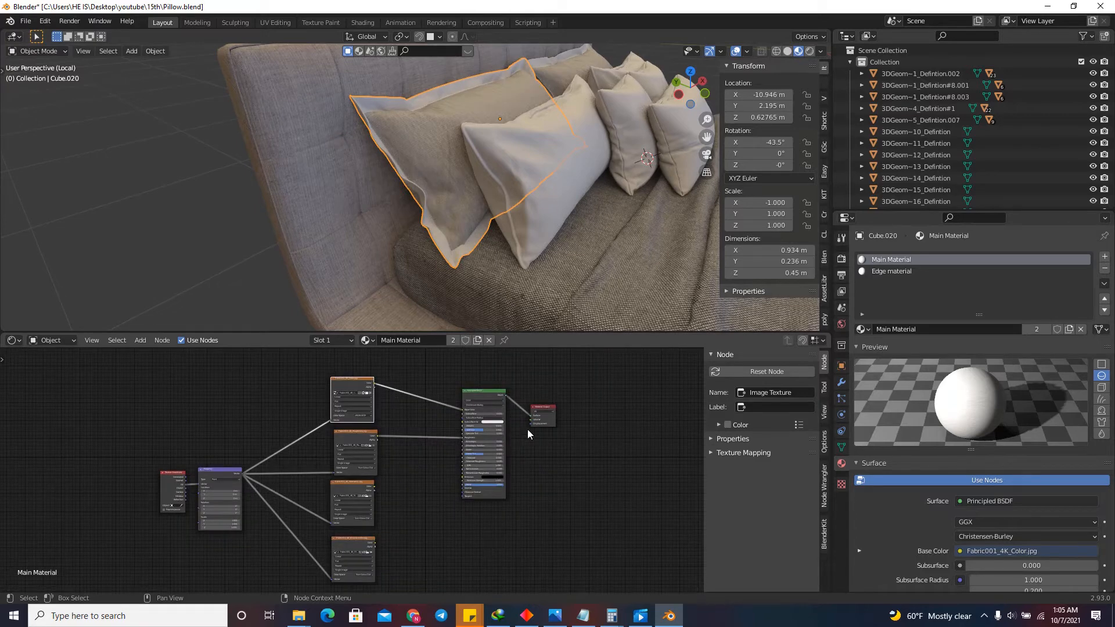
pyautogui.moveTo(547, 407); pyautogui.dragTo(572, 476)
pyautogui.scroll(-3, 492, 493)
pyautogui.scroll(3, 473, 529)
pyautogui.hotkey('shift', 'a')
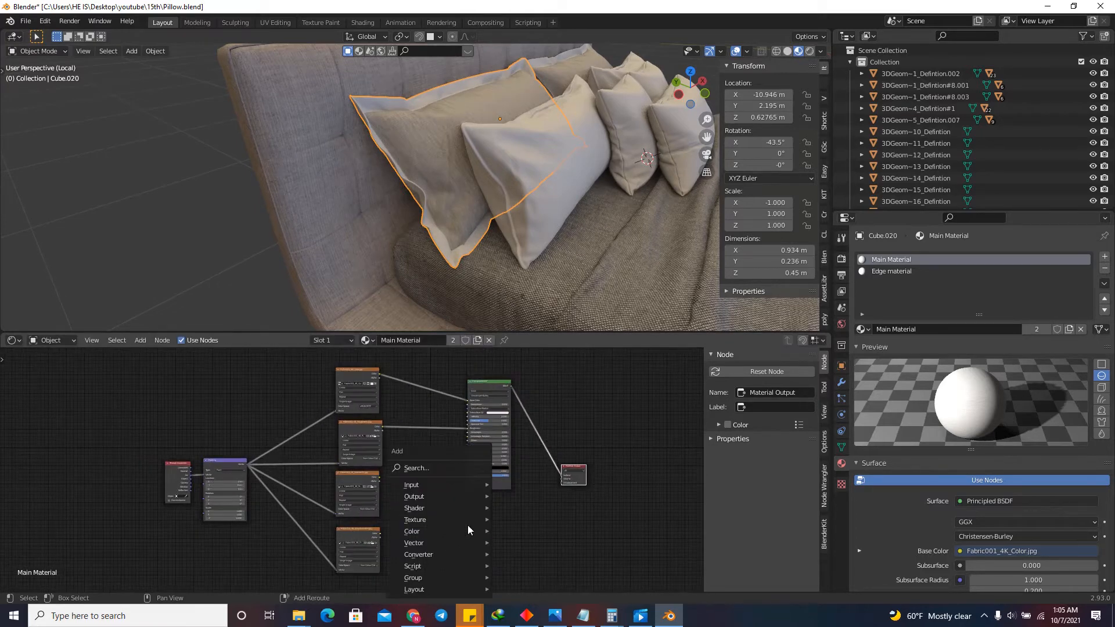
pyautogui.click(419, 468)
pyautogui.write('no')
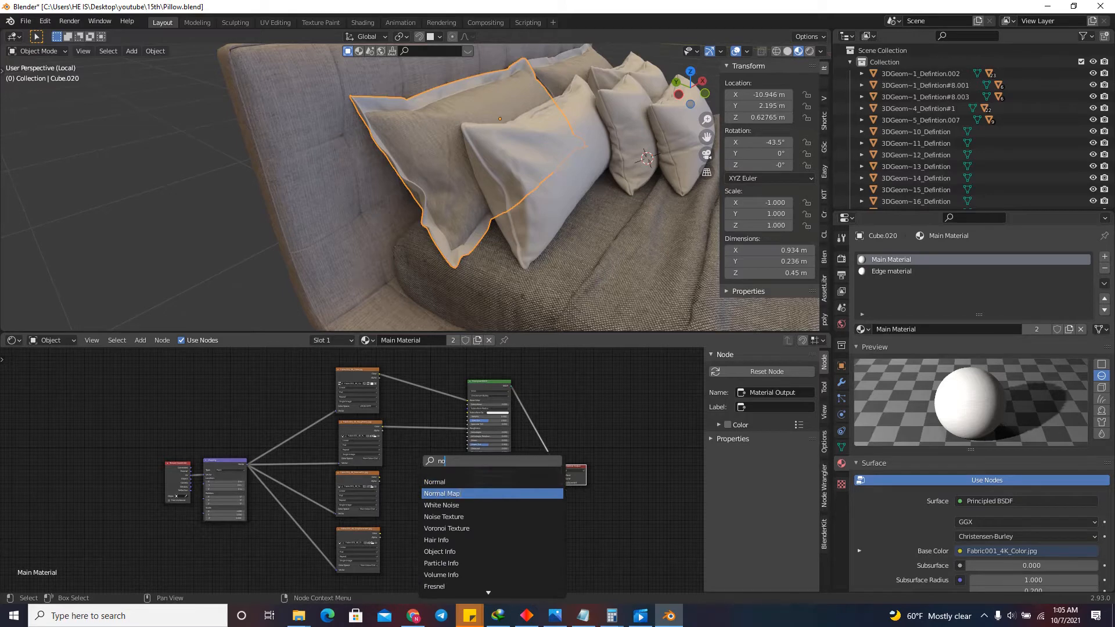
pyautogui.press('Return')
pyautogui.click(438, 492)
# Link the NormalGL texture's Color through the Normal Map node to the Principled BSDF's Normal input and inspect the pillow fabric.
pyautogui.scroll(5, 433, 484)
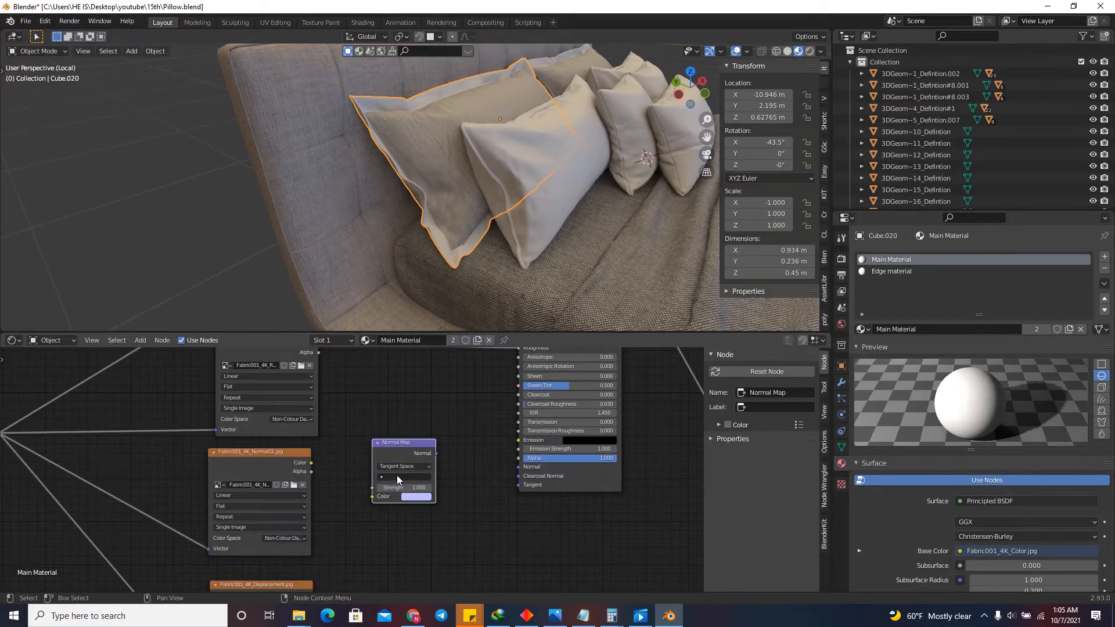
pyautogui.moveTo(311, 462); pyautogui.dragTo(387, 504)
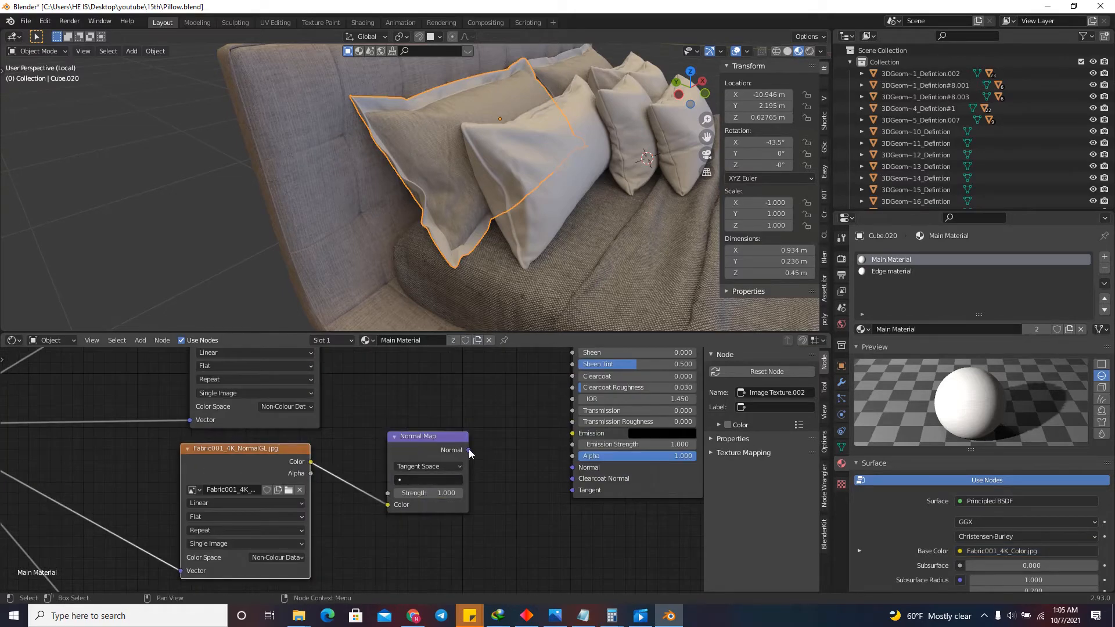
pyautogui.moveTo(468, 450); pyautogui.dragTo(572, 467)
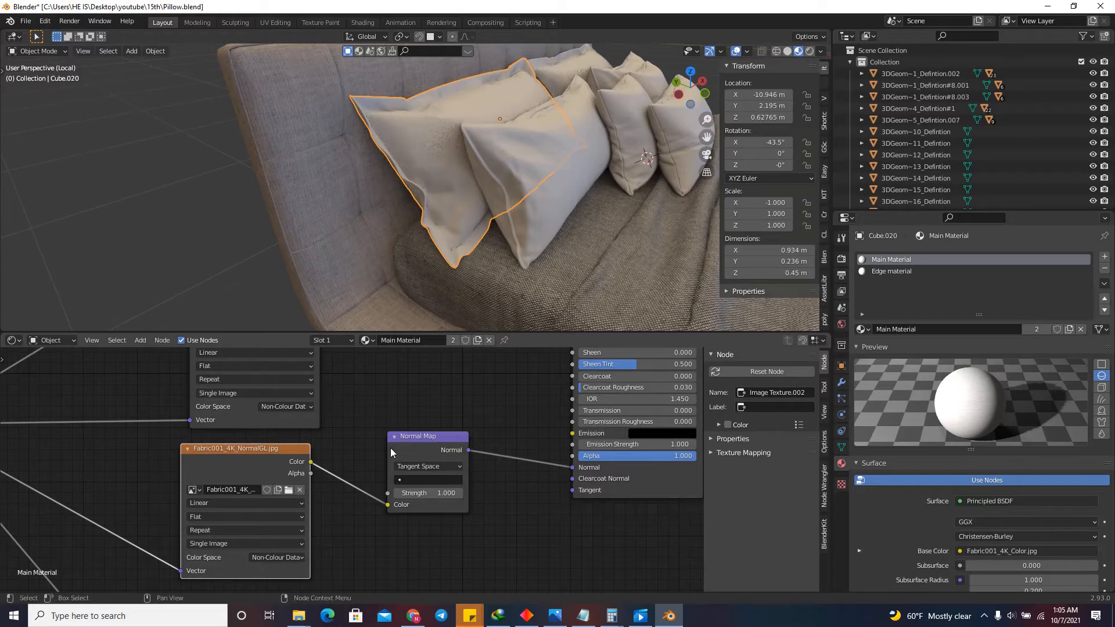
pyautogui.click(404, 410)
pyautogui.scroll(5, 450, 148)
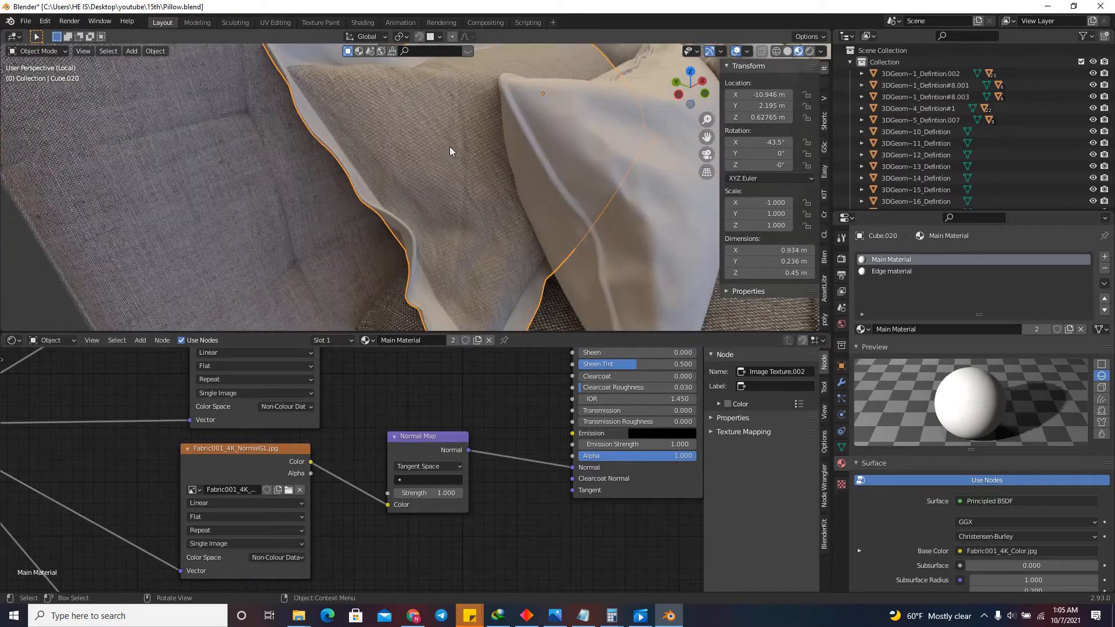
pyautogui.scroll(-5, 440, 156)
pyautogui.scroll(3, 424, 153)
pyautogui.scroll(-4, 458, 524)
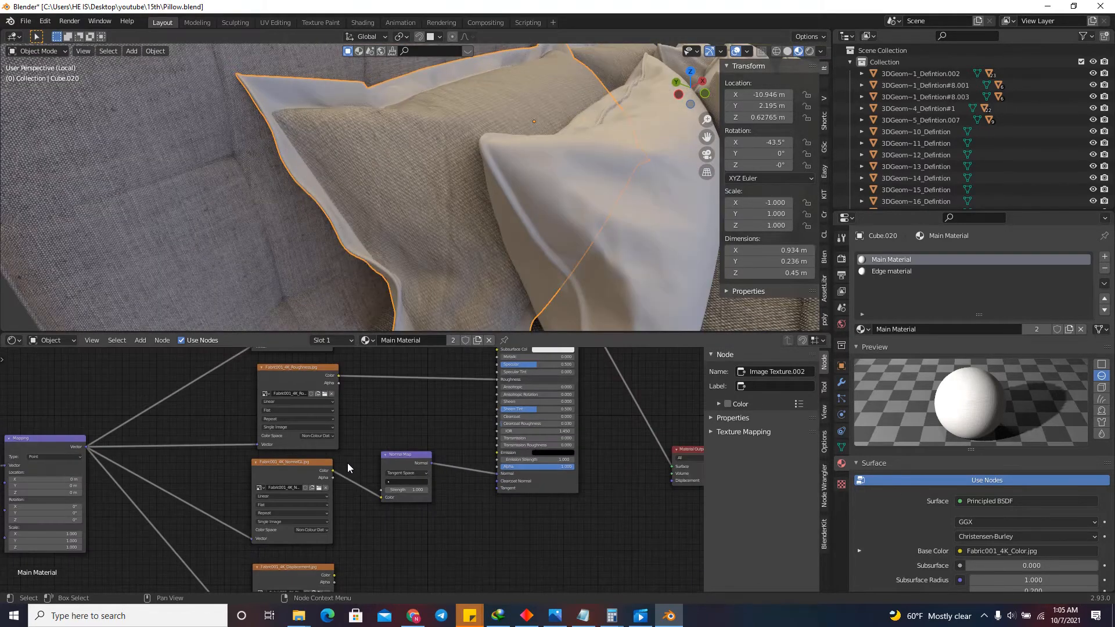
# Add a Displacement node below the Principled BSDF.
pyautogui.scroll(1, 441, 507)
pyautogui.hotkey('shift', 'a')
pyautogui.write('di')
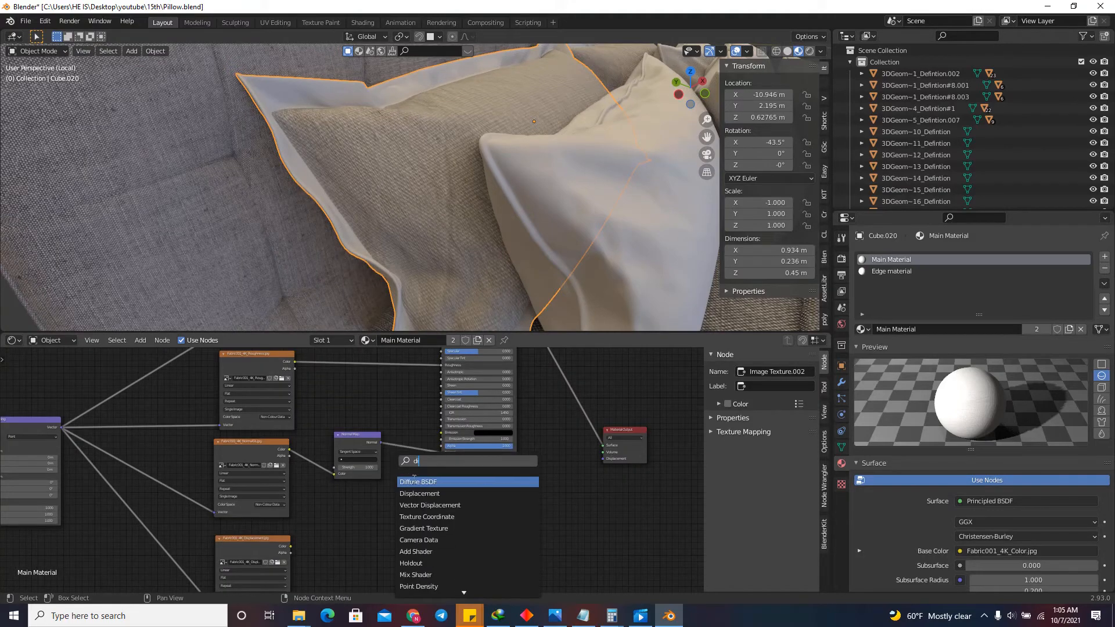
pyautogui.click(419, 493)
pyautogui.click(445, 533)
pyautogui.scroll(-2, 445, 532)
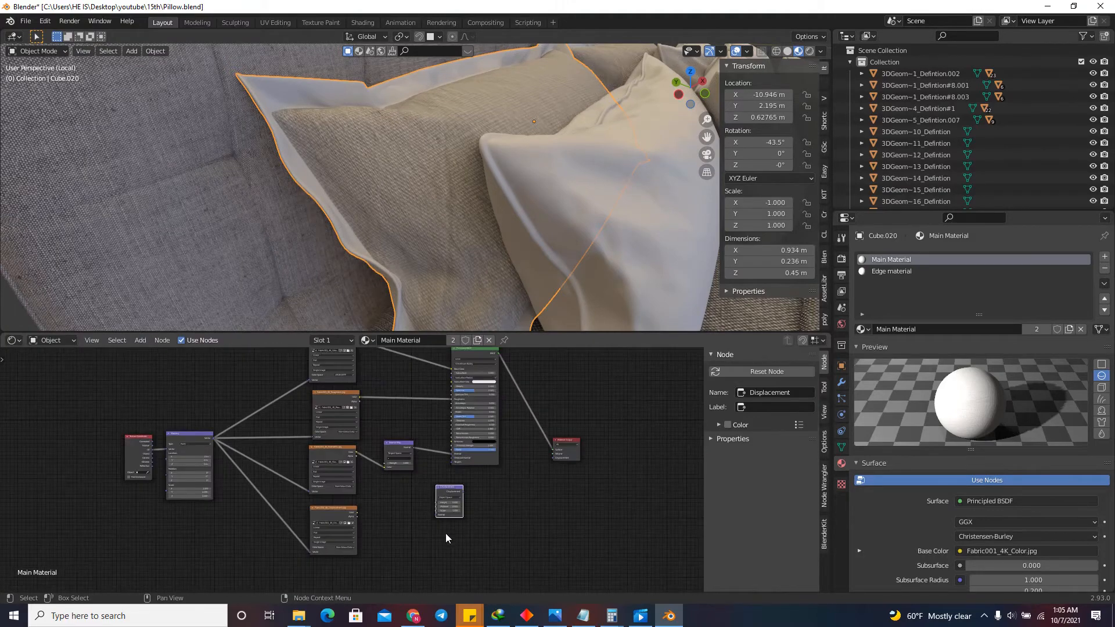
# Link the Fabric001 Displacement texture's Color to the Displacement node's Height, and that node to the Material Output's Displacement input.
pyautogui.scroll(3, 313, 499)
pyautogui.moveTo(302, 495); pyautogui.dragTo(454, 477)
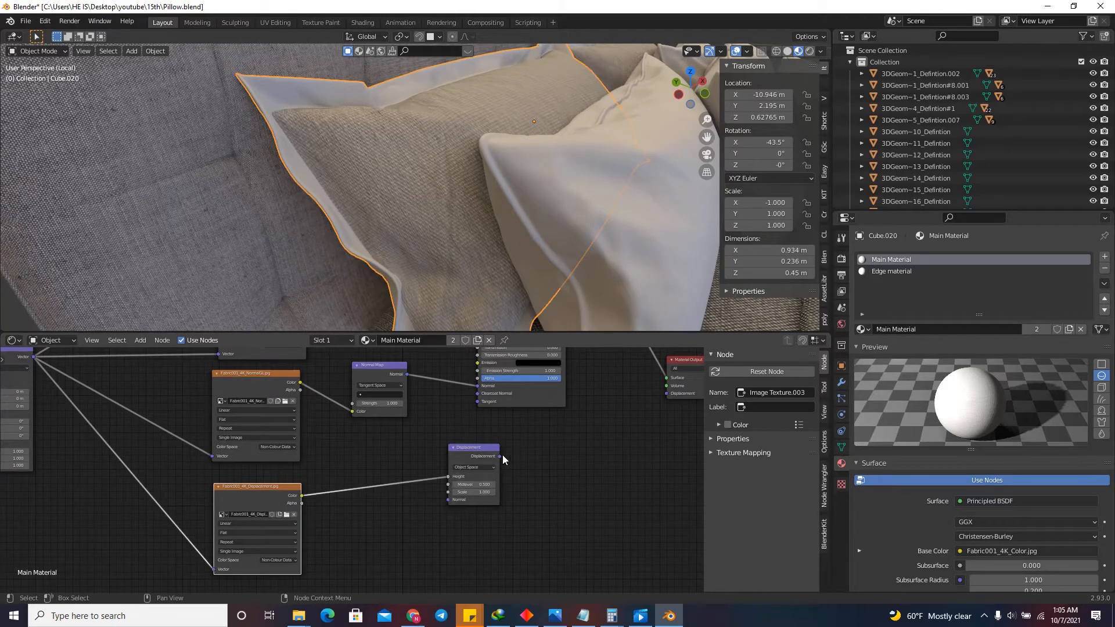
pyautogui.moveTo(667, 393); pyautogui.dragTo(499, 456)
pyautogui.scroll(-1, 481, 494)
pyautogui.scroll(3, 479, 484)
pyautogui.scroll(8, 465, 207)
pyautogui.scroll(-10, 465, 206)
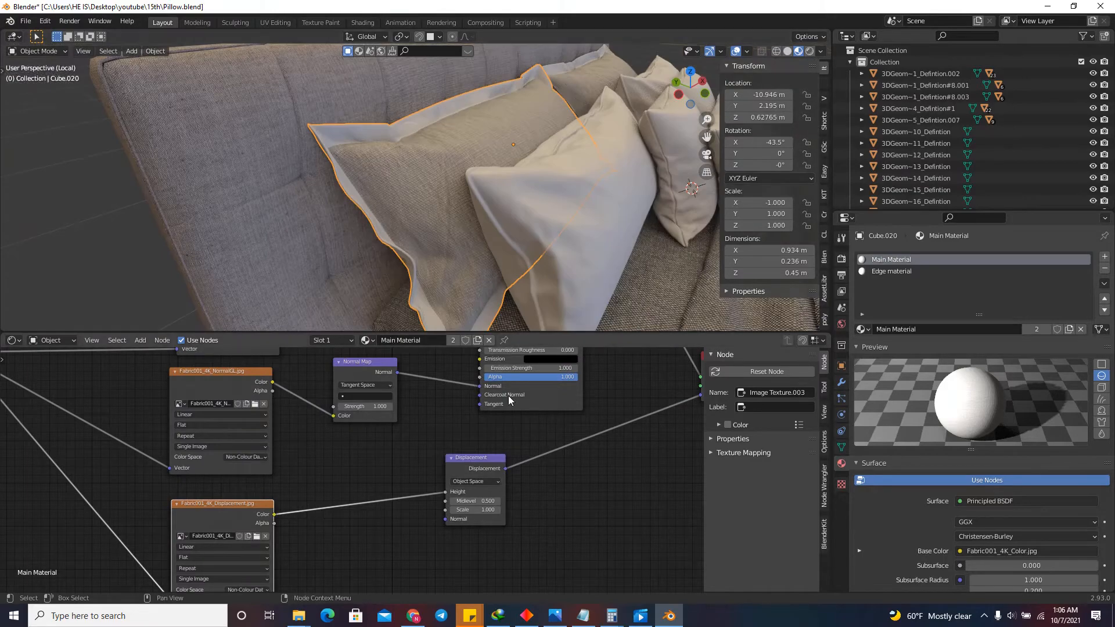
# Lower the Displacement node and move the Normal Map closer to its texture, making room before the Principled BSDF.
pyautogui.moveTo(471, 462); pyautogui.dragTo(458, 509)
pyautogui.moveTo(361, 364); pyautogui.dragTo(330, 379)
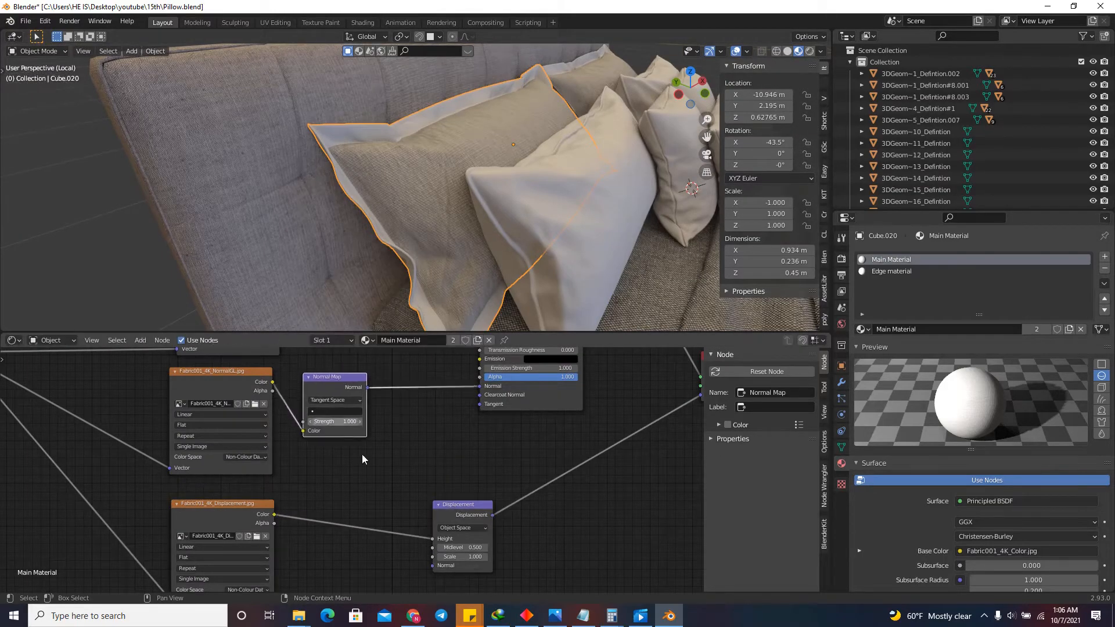
pyautogui.scroll(-3, 424, 371)
pyautogui.moveTo(427, 365); pyautogui.dragTo(404, 408, button='middle')
pyautogui.scroll(1, 405, 411)
# Insert a Bump node into the link between the Normal Map and the Principled BSDF.
pyautogui.hotkey('shift', 'a')
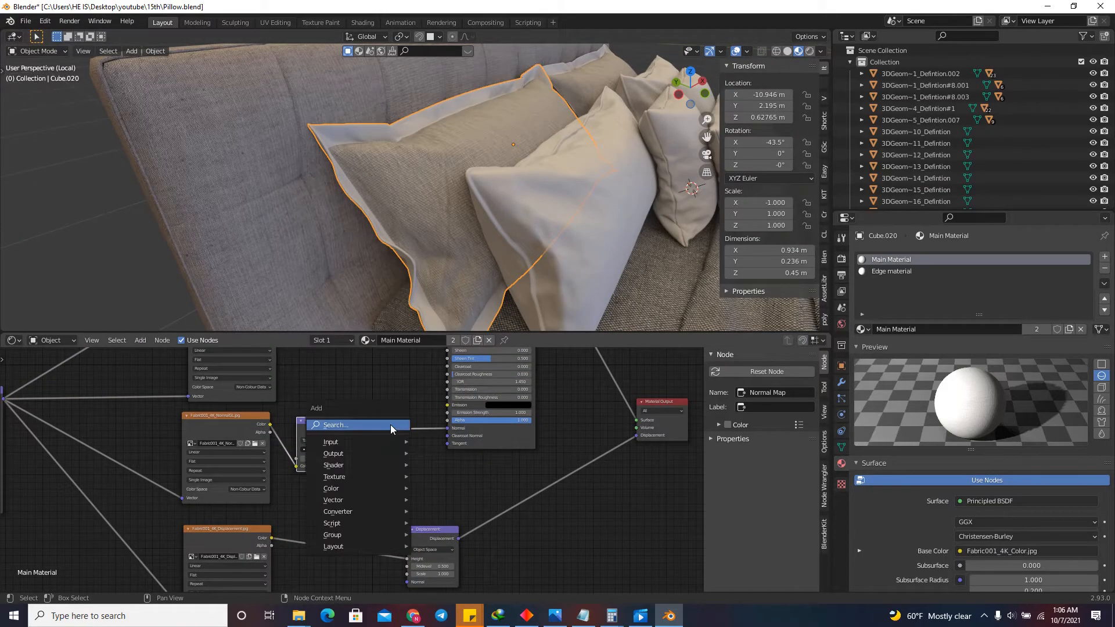
pyautogui.click(390, 423)
pyautogui.write('vb')
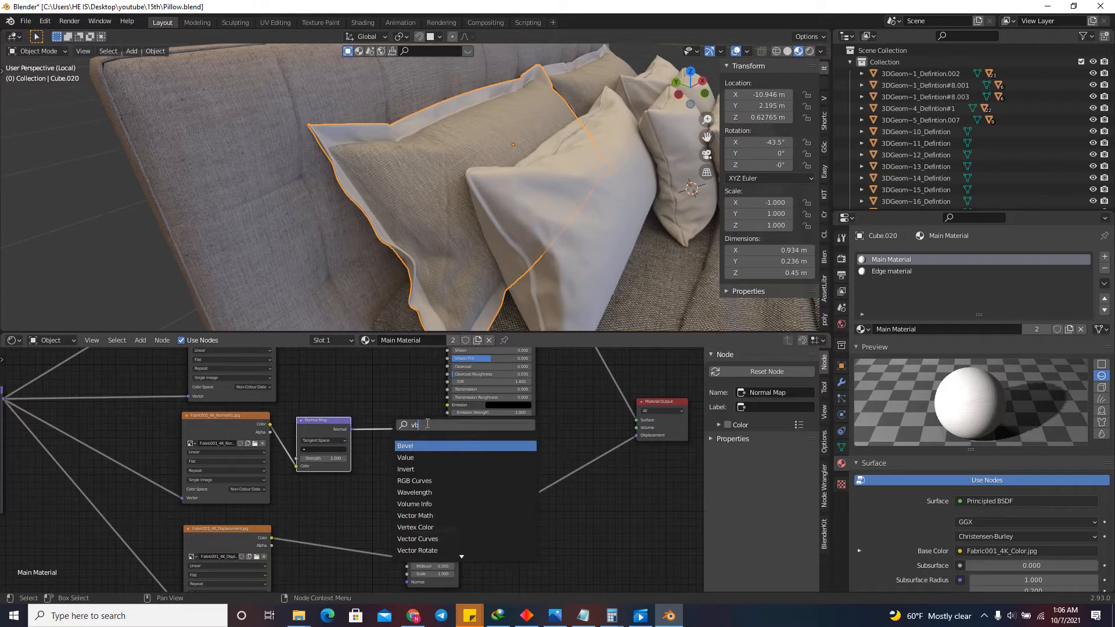
pyautogui.press('BackSpace')
pyautogui.press('BackSpace')
pyautogui.write('bump')
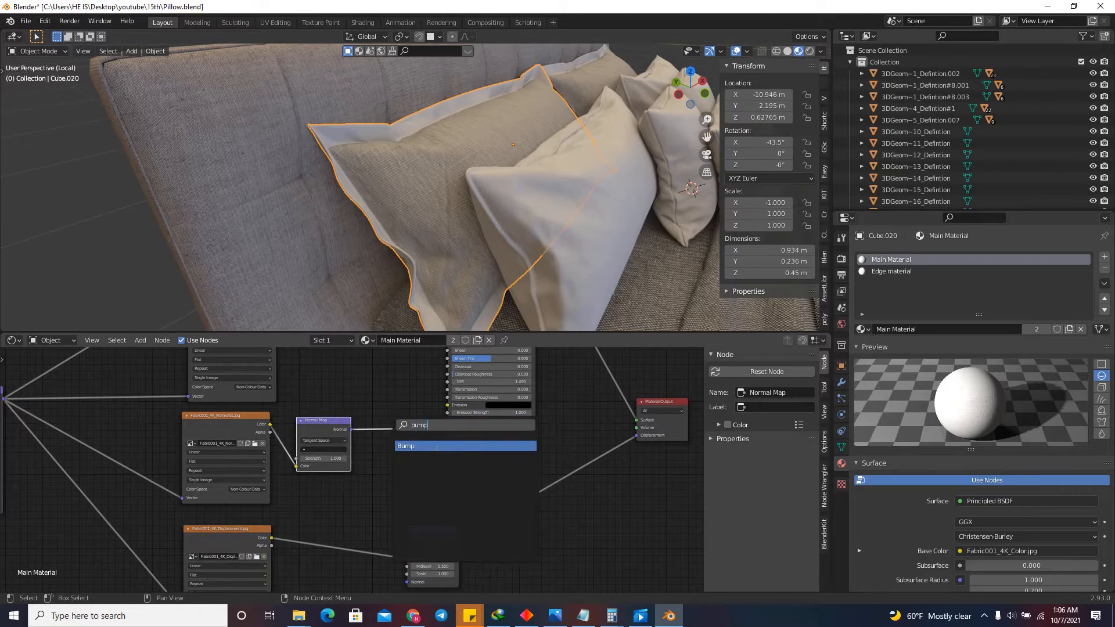
pyautogui.click(436, 446)
pyautogui.click(412, 425)
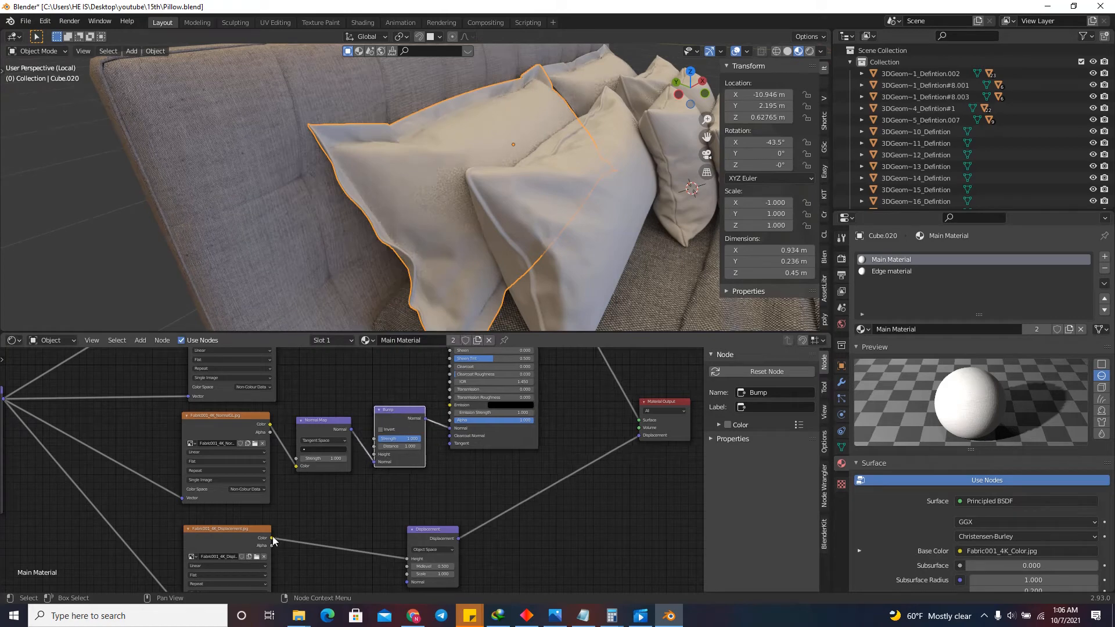
# Link the Fabric001 Displacement texture's Color output to the Bump node's Height and inspect the pillow surface.
pyautogui.scroll(3, 273, 543)
pyautogui.moveTo(218, 561)
pyautogui.mouseDown()
pyautogui.moveTo(352, 509)
pyautogui.moveTo(367, 444)
pyautogui.mouseUp()
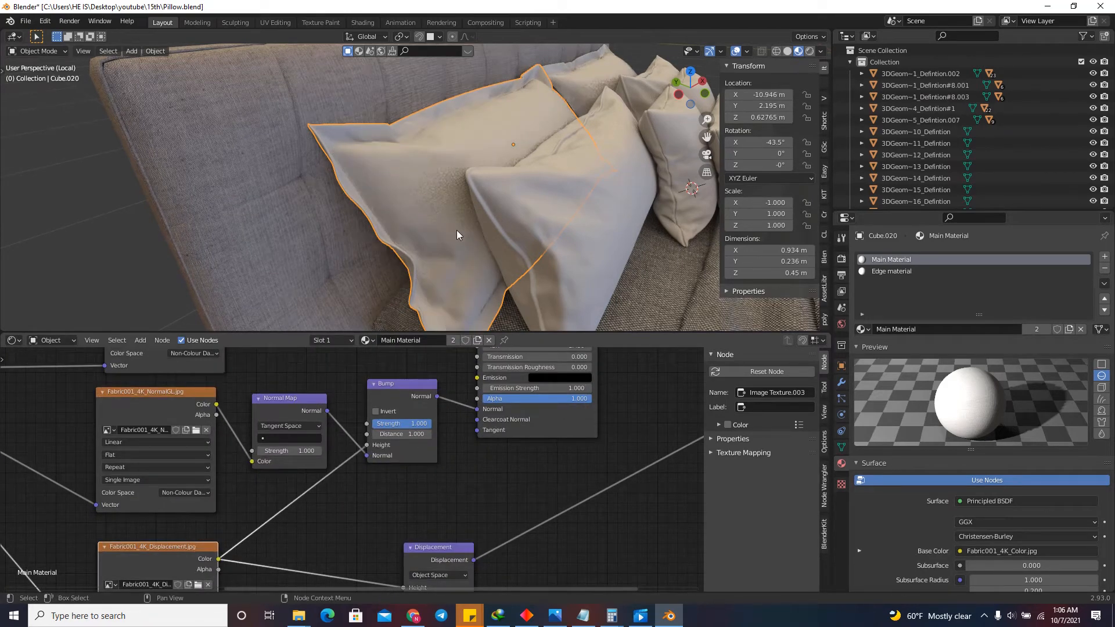
pyautogui.scroll(5, 423, 191)
pyautogui.scroll(-2, 465, 212)
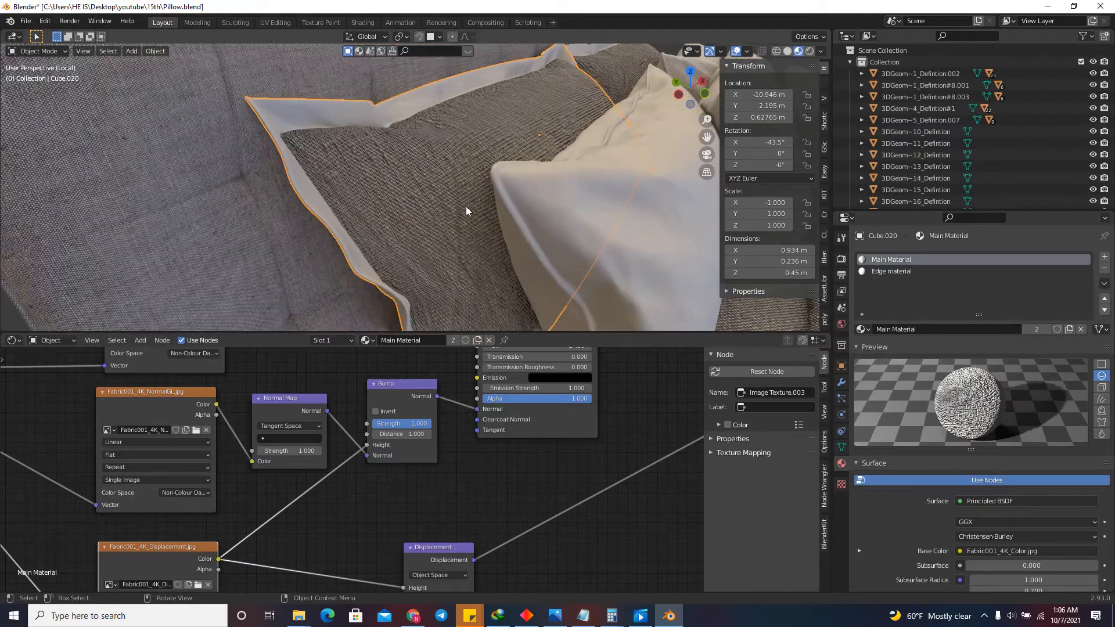
# Set the Bump node's Distance to 0.005.
pyautogui.scroll(2, 413, 434)
pyautogui.click(414, 435)
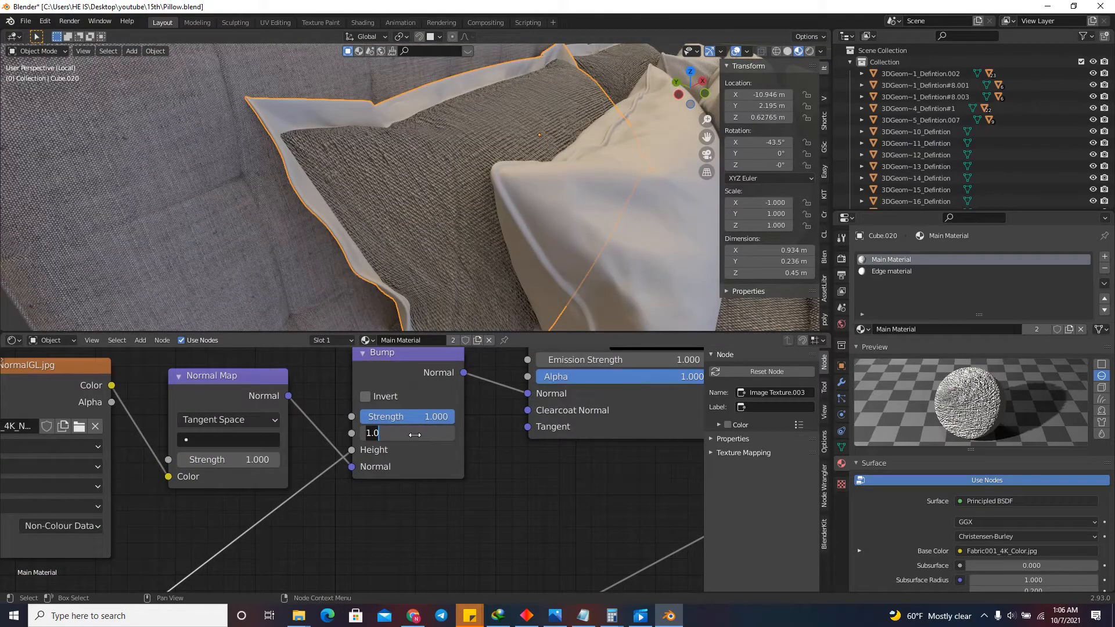
pyautogui.write('.005')
pyautogui.press('Return')
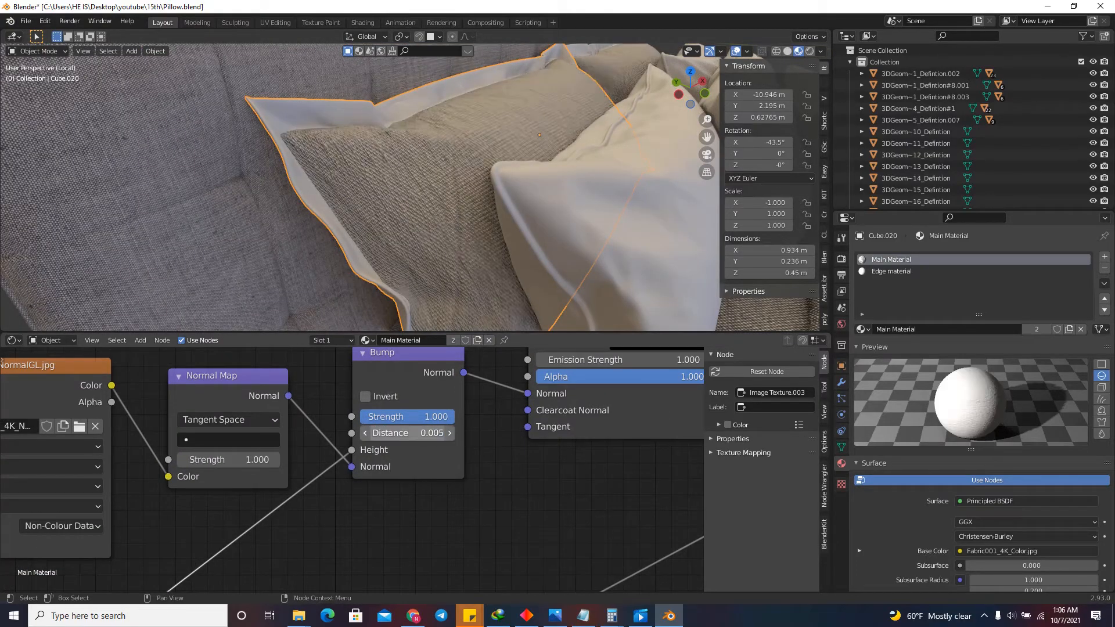
pyautogui.scroll(-2, 372, 499)
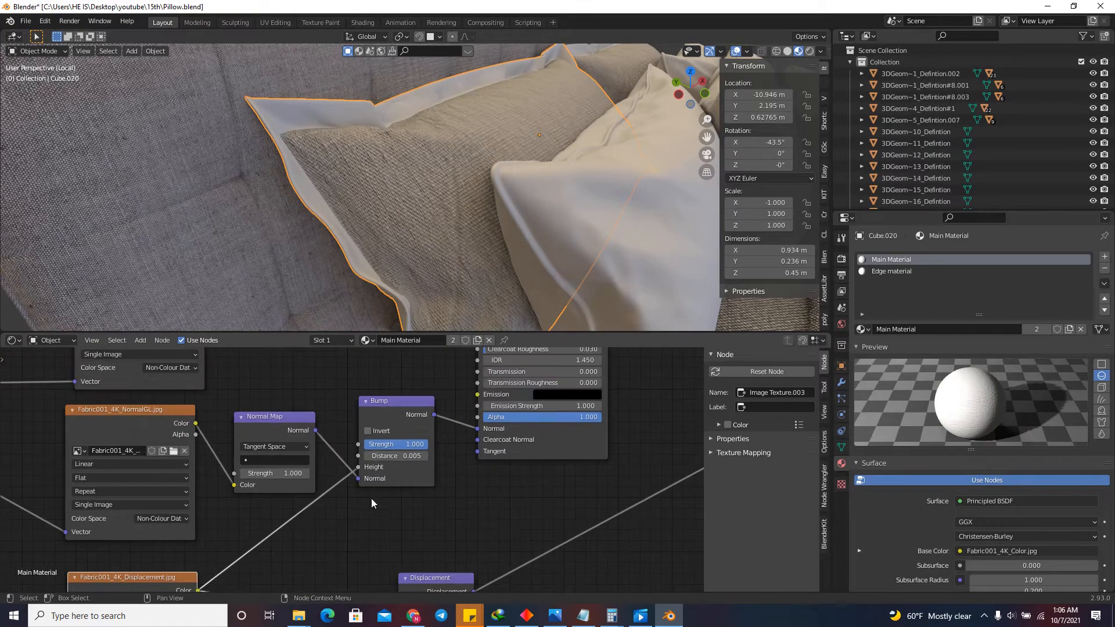
# Mute and unmute the Bump node repeatedly to compare its effect on the pillow's fabric, leaving it enabled.
pyautogui.click(399, 406)
pyautogui.press('m')
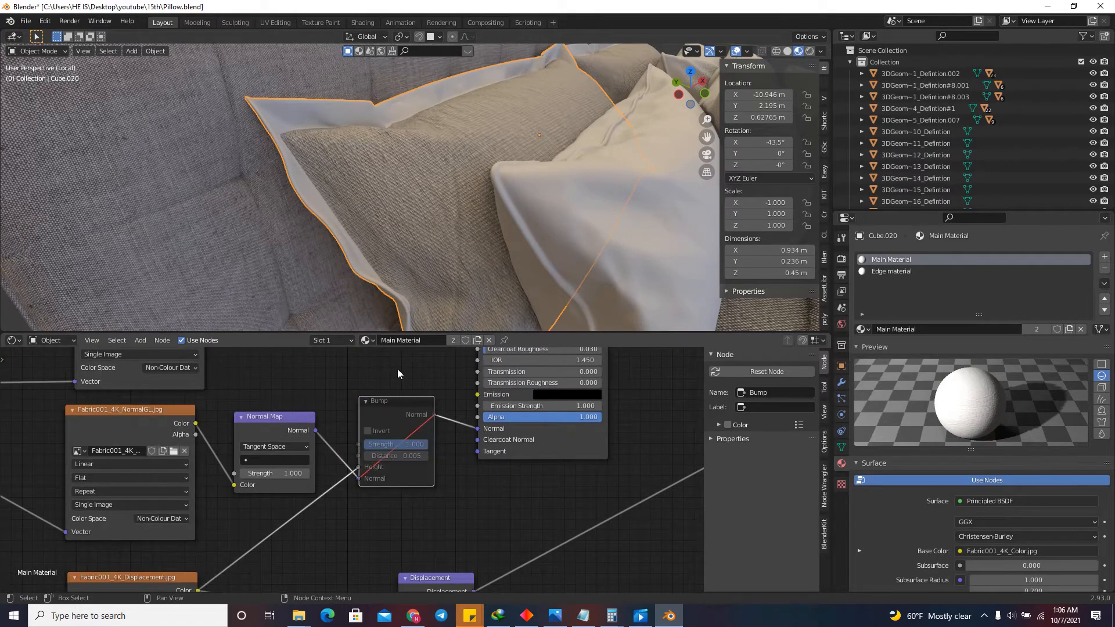
pyautogui.scroll(1, 348, 396)
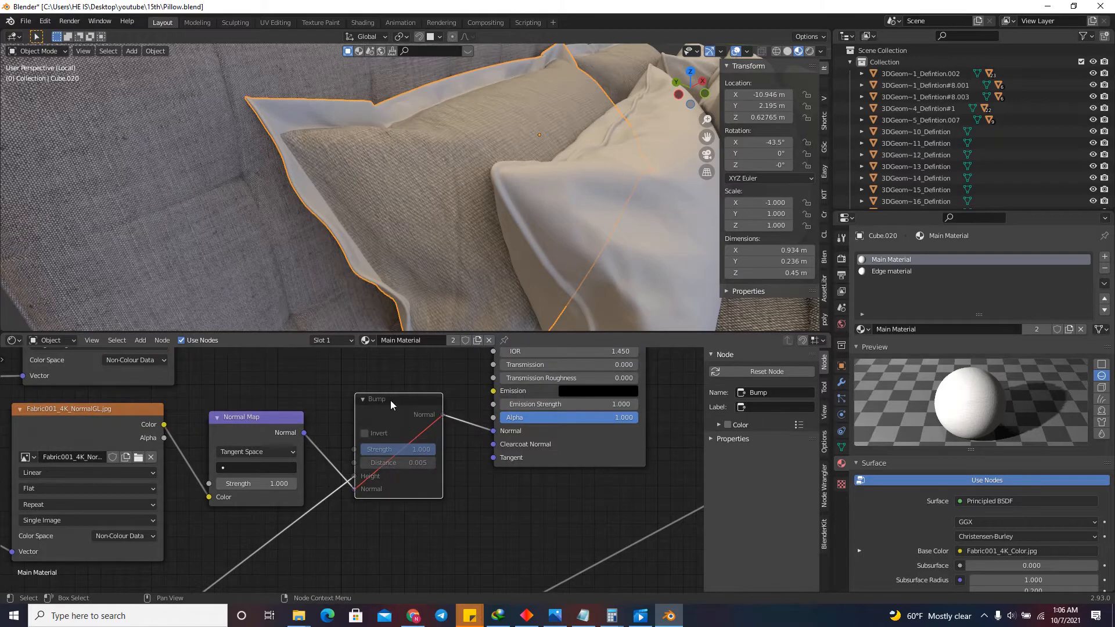
pyautogui.press('m')
pyautogui.press('m')
pyautogui.press('m')
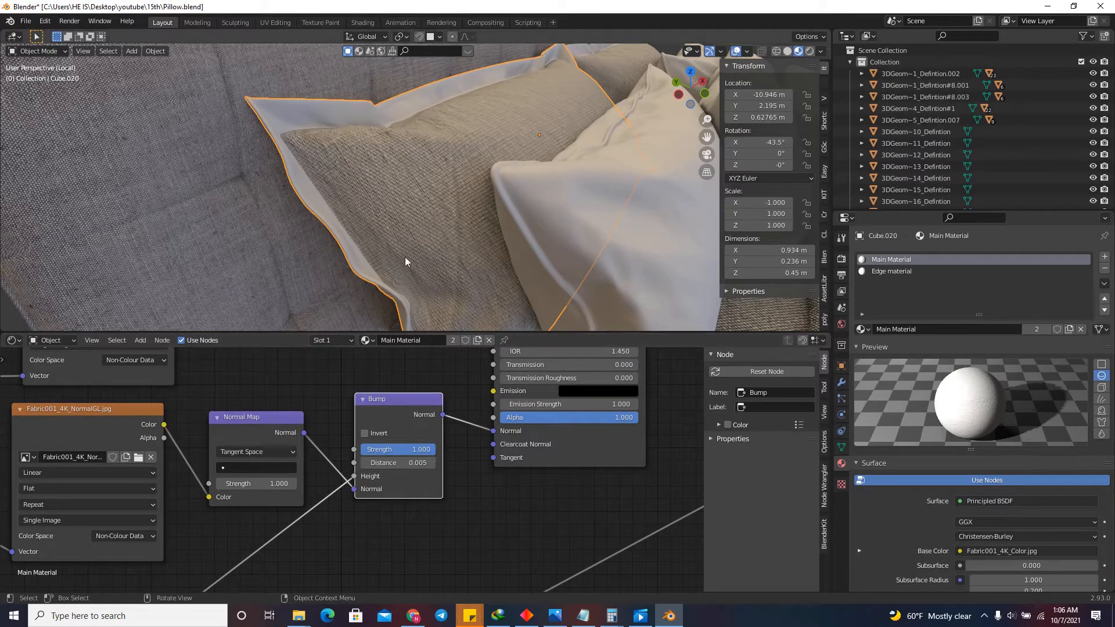
pyautogui.press('m')
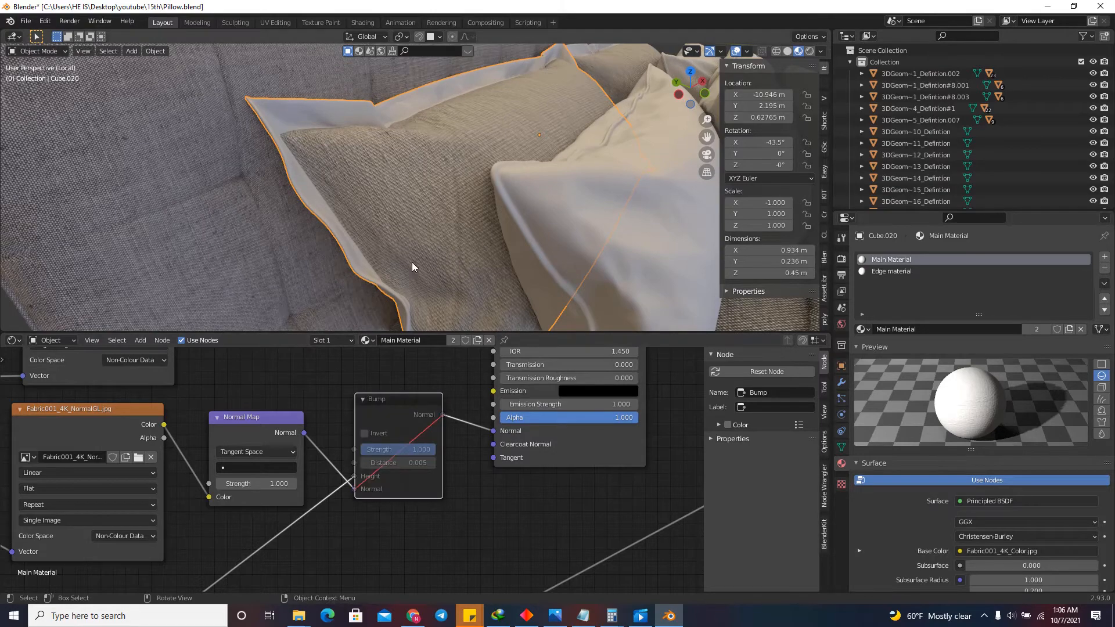
pyautogui.press('m')
pyautogui.scroll(-6, 408, 429)
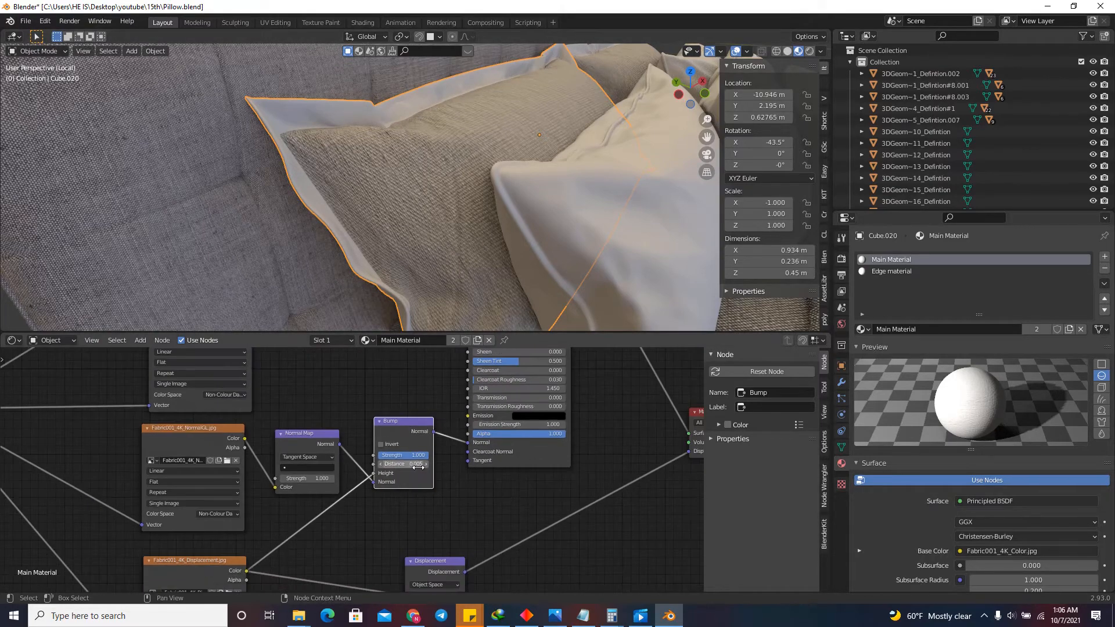
pyautogui.scroll(-2, 466, 496)
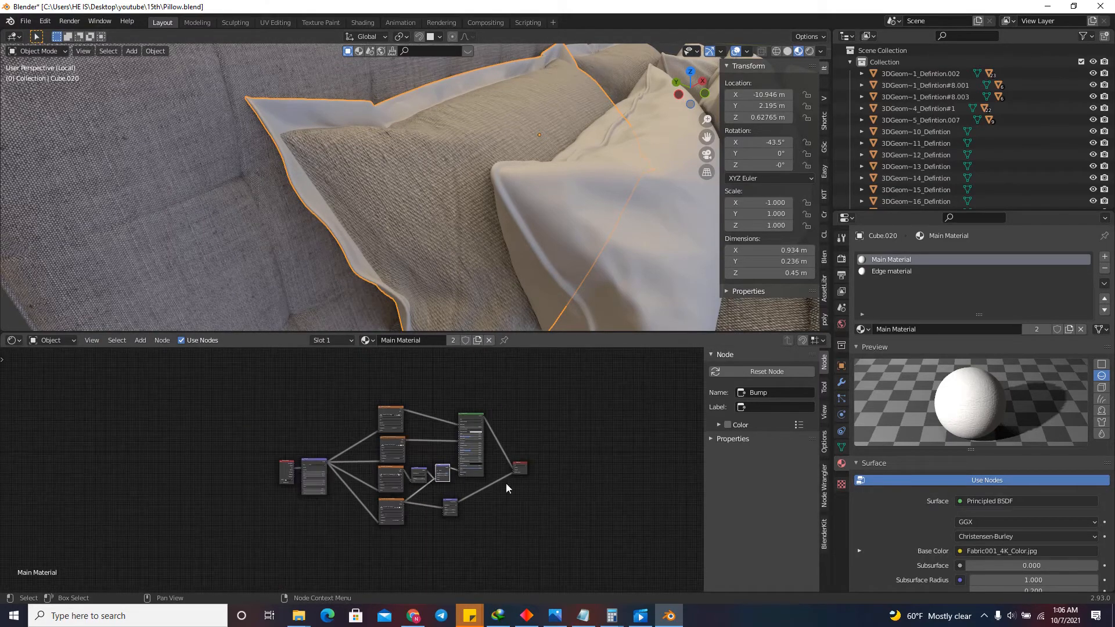
pyautogui.scroll(1, 506, 487)
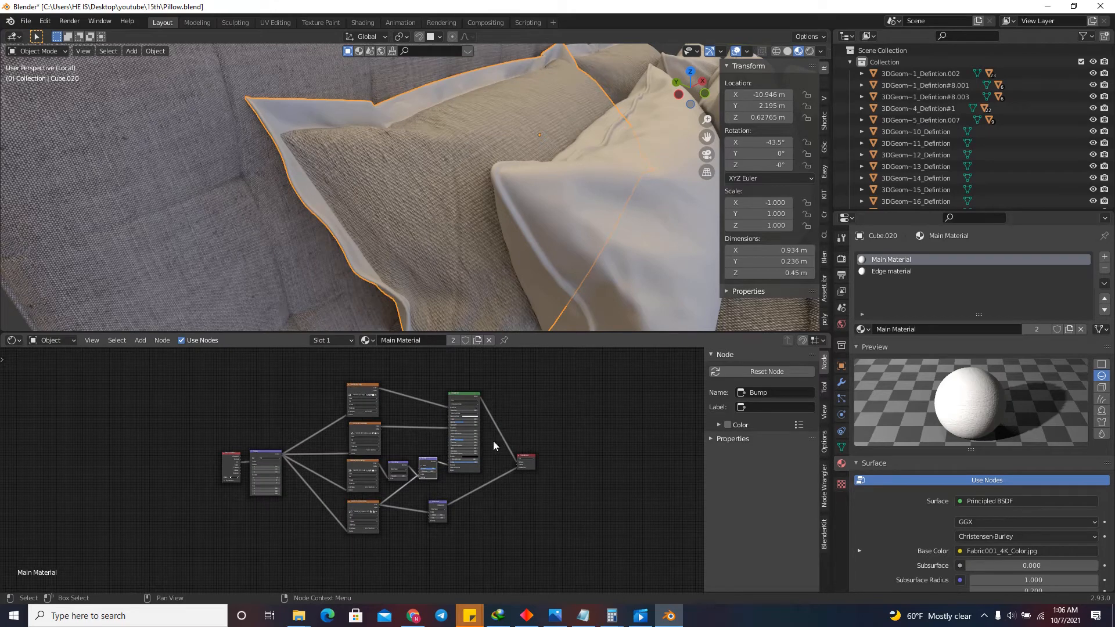
pyautogui.scroll(3, 221, 496)
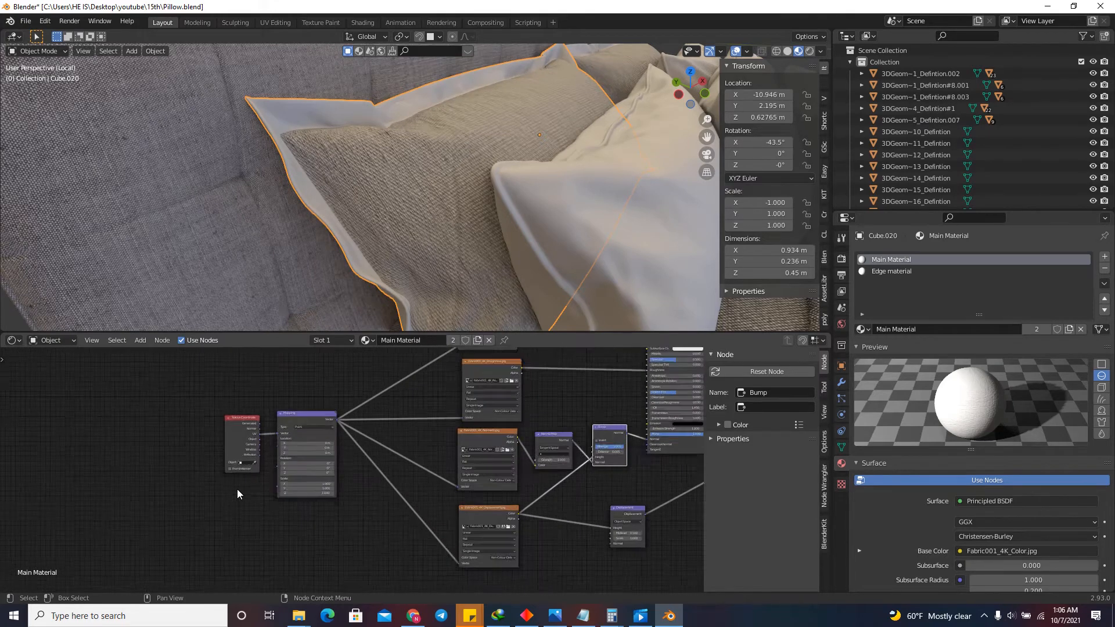
pyautogui.hotkey('shift', 'a')
pyautogui.click(211, 463)
pyautogui.write('Va')
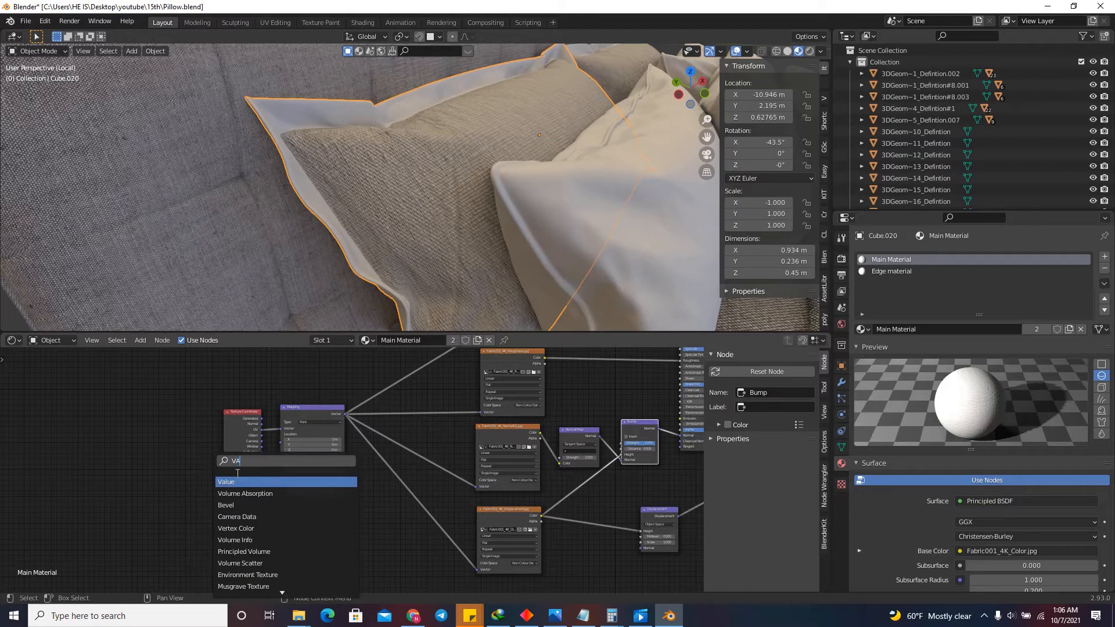
pyautogui.click(240, 492)
pyautogui.rightClick(243, 486)
# Add a Value node below the Texture Coordinate node, beside the Mapping node.
pyautogui.hotkey('shift', 'a')
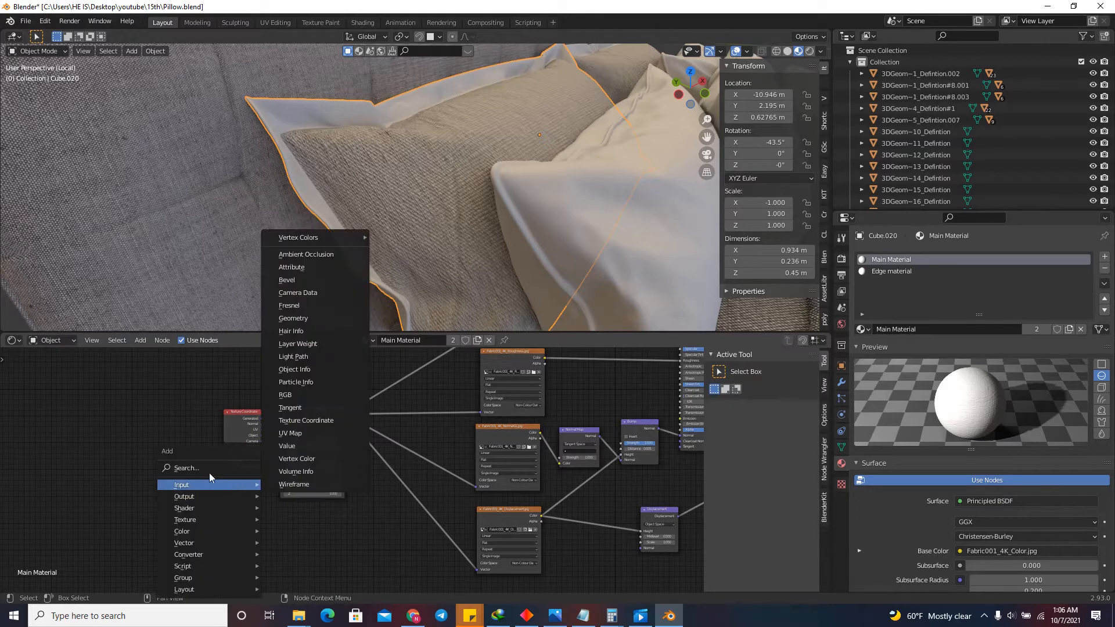
pyautogui.click(204, 468)
pyautogui.write('VA')
pyautogui.click(232, 481)
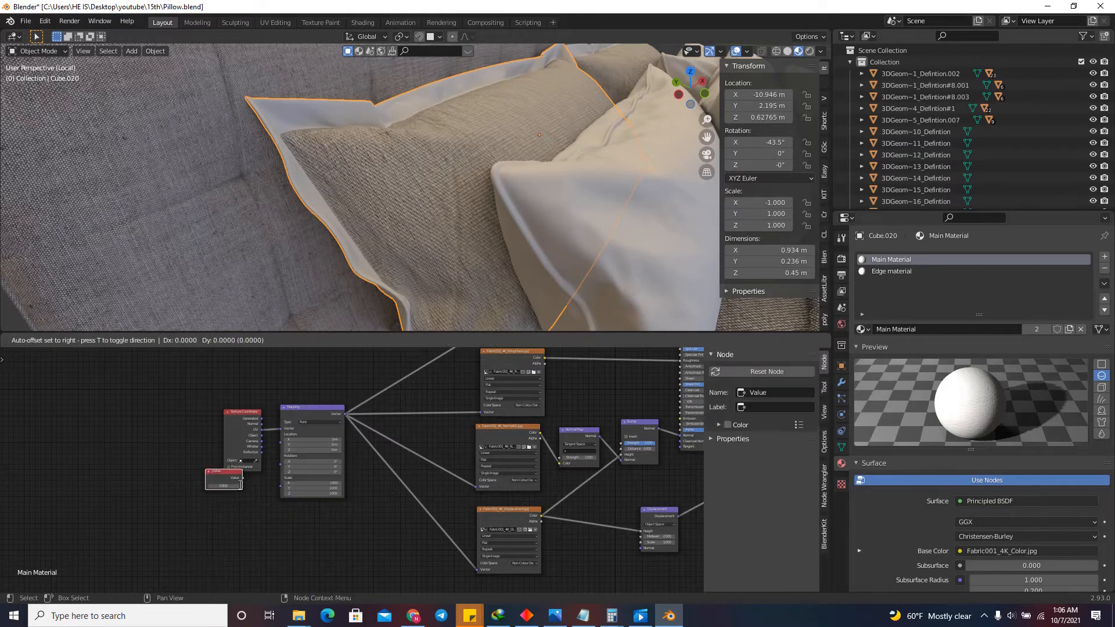
pyautogui.click(235, 506)
# Drive the Mapping node's Scale with the Value node, set it to 2, and inspect the fabric on the pillow.
pyautogui.scroll(3, 244, 493)
pyautogui.moveTo(257, 481); pyautogui.dragTo(311, 473)
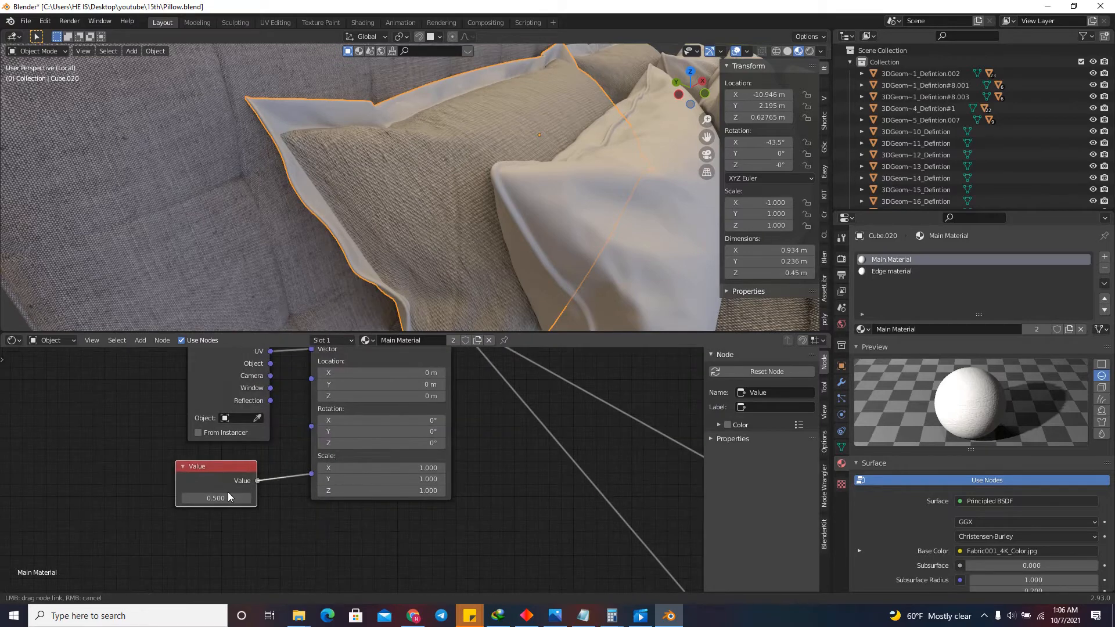
pyautogui.click(220, 504)
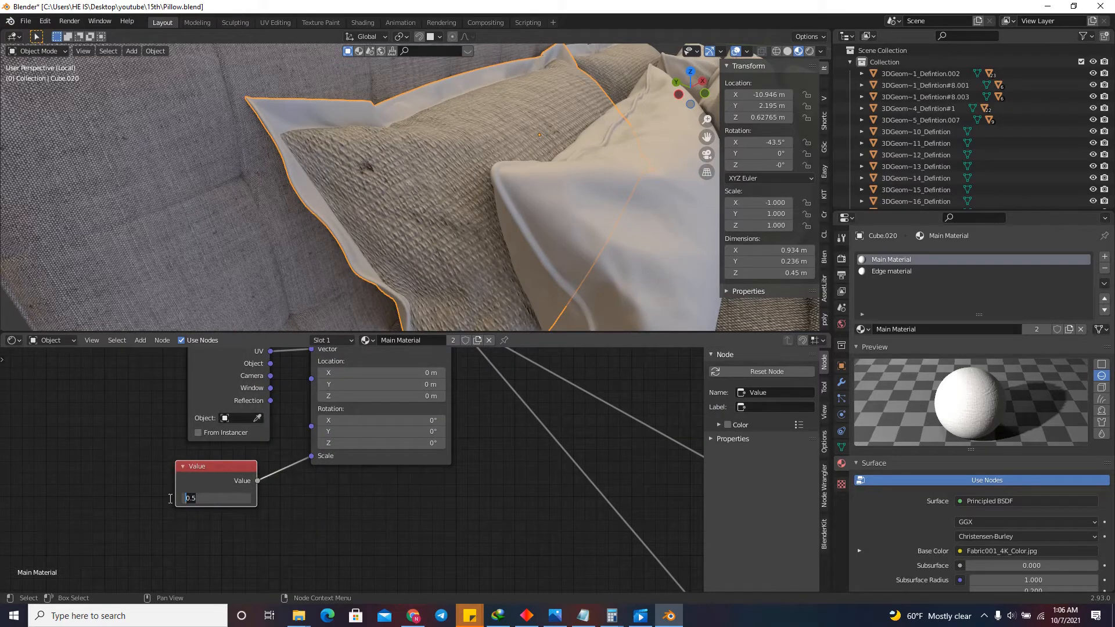
pyautogui.press('Return')
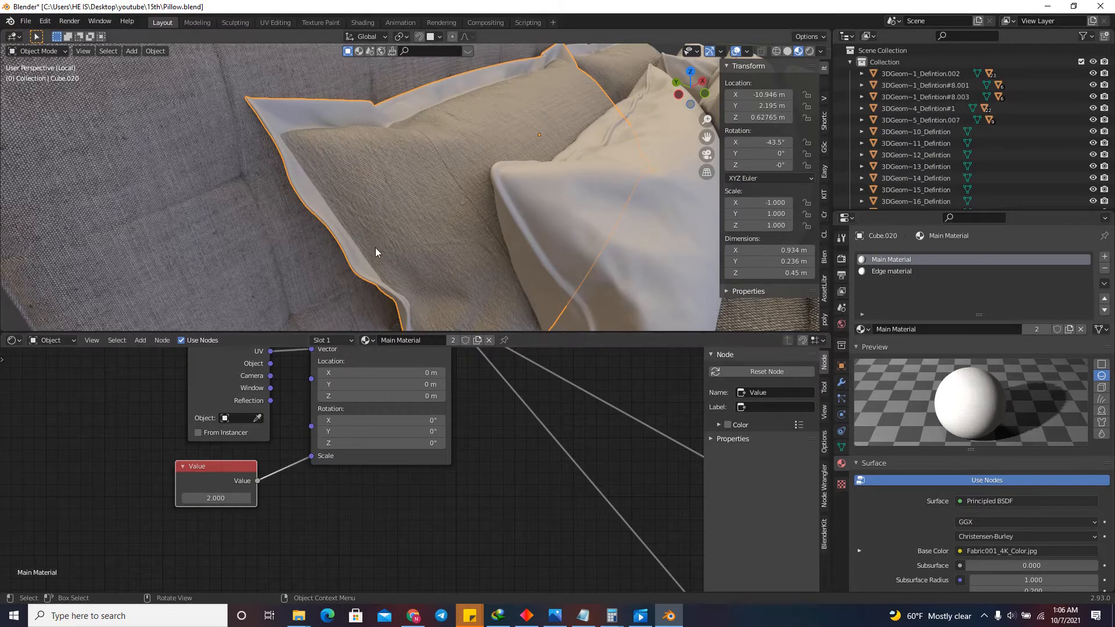
pyautogui.moveTo(671, 95); pyautogui.dragTo(637, 103, button='middle')
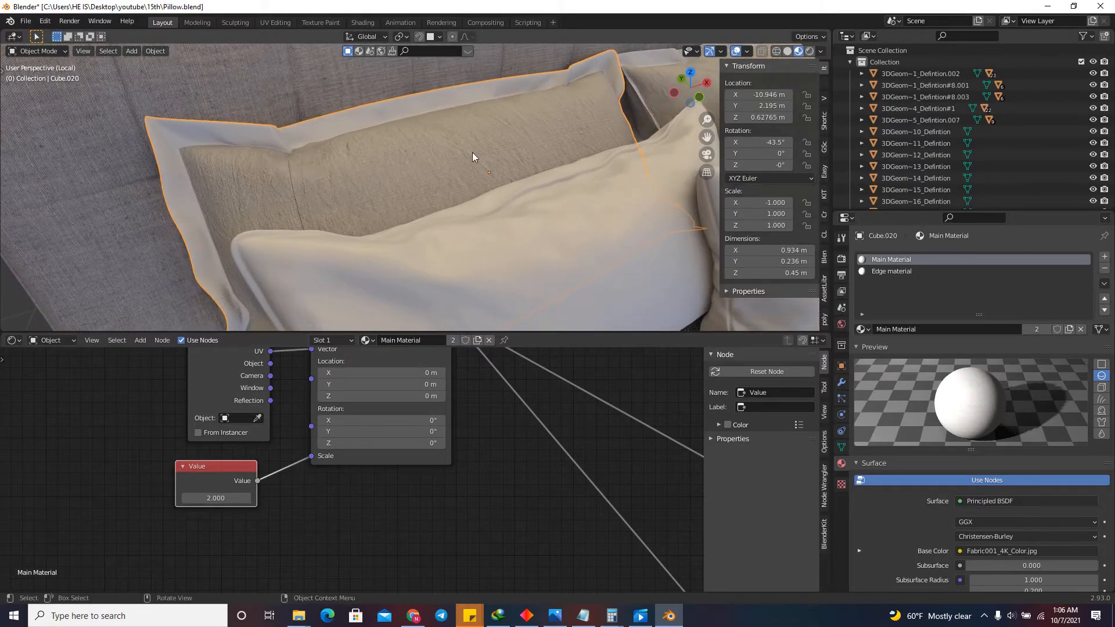
pyautogui.scroll(2, 271, 190)
pyautogui.moveTo(271, 190); pyautogui.dragTo(446, 204, button='middle')
pyautogui.scroll(-2, 371, 504)
# Replace all nodes of Edge material with a copy of Main Material's complete node tree.
pyautogui.scroll(-5, 333, 485)
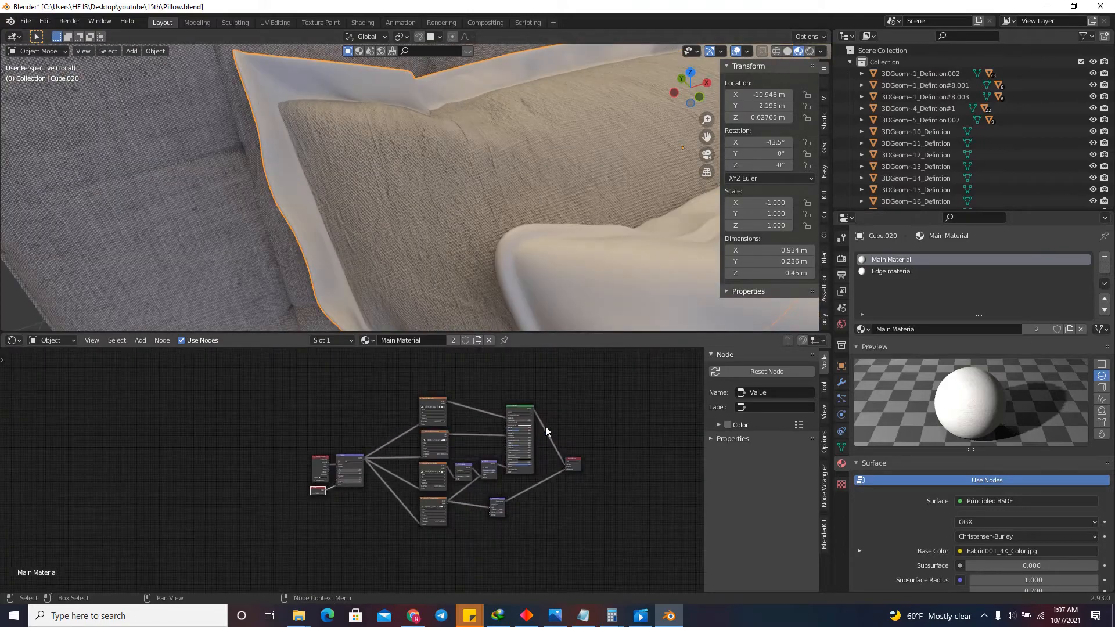
pyautogui.press('a')
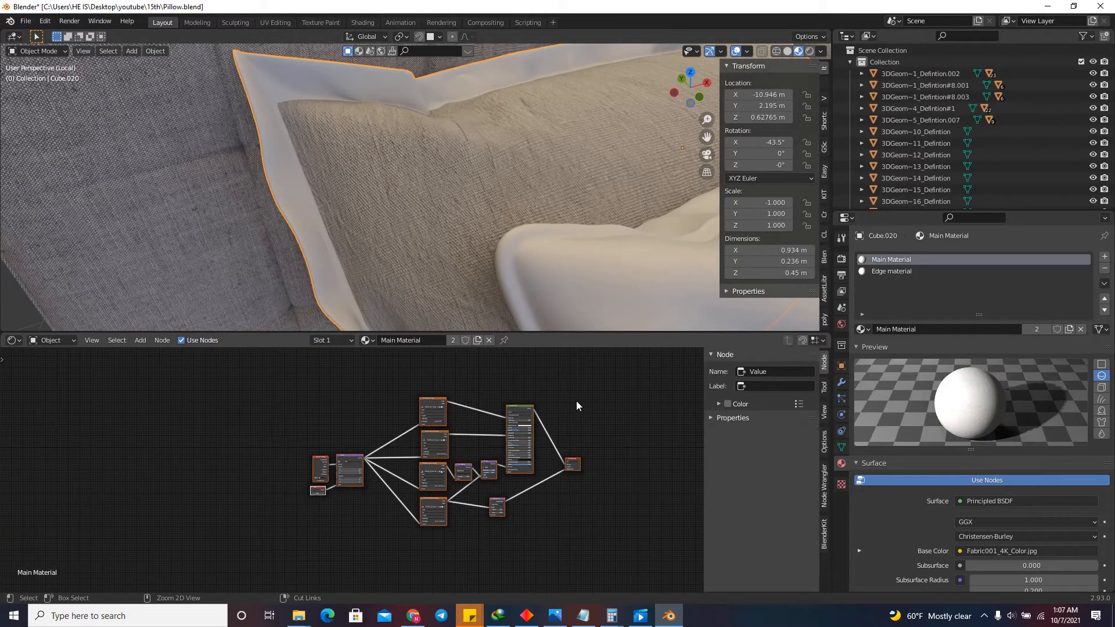
pyautogui.click(883, 271)
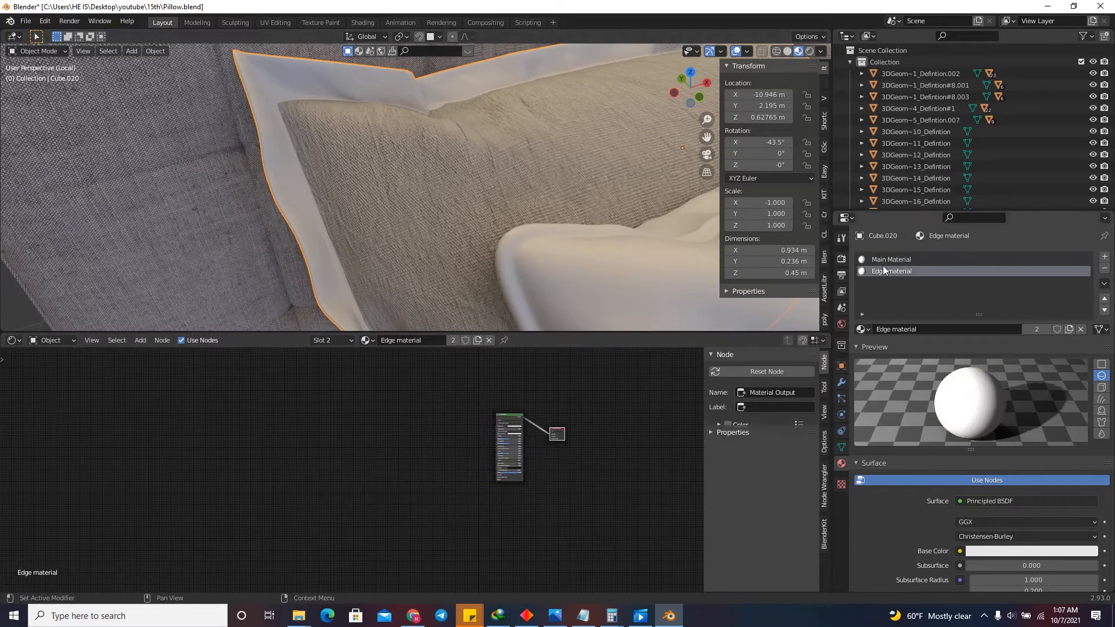
pyautogui.scroll(2, 506, 432)
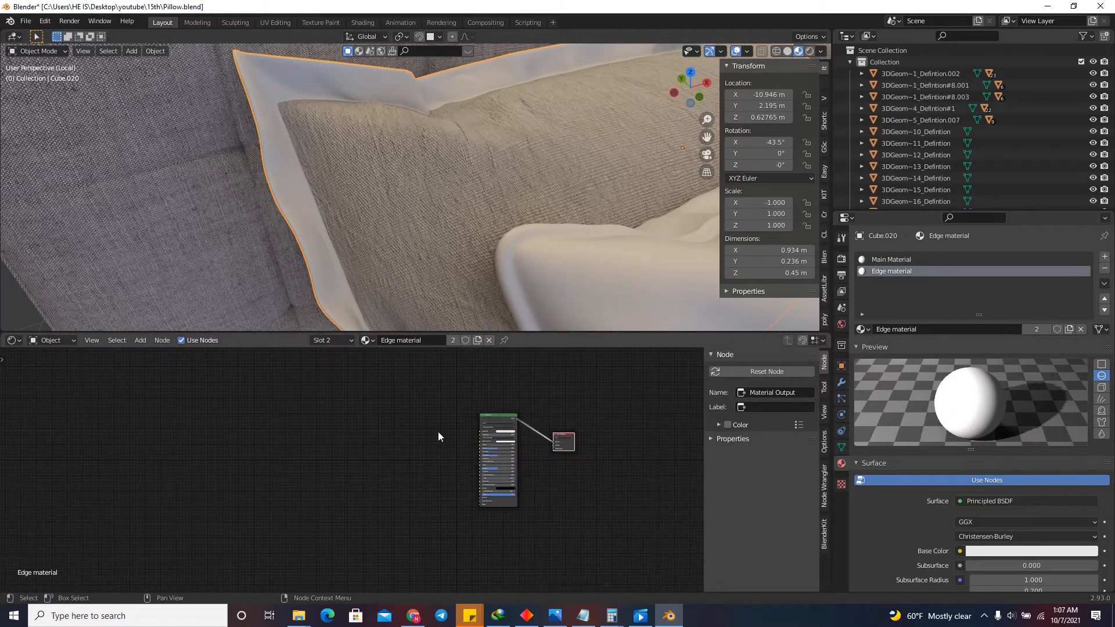
pyautogui.press('a')
pyautogui.press('x')
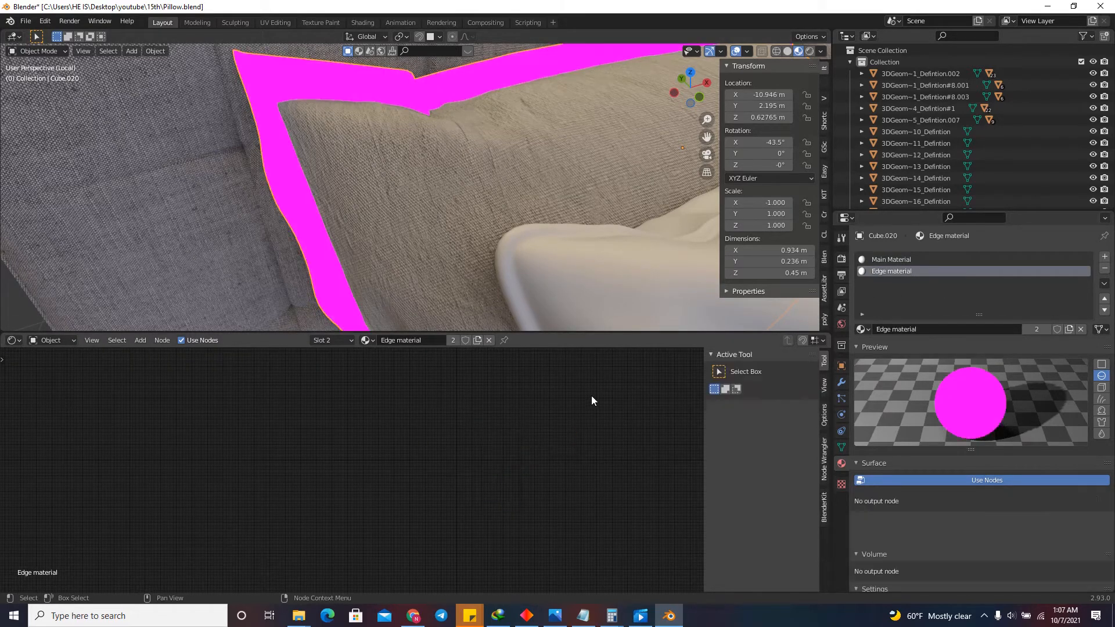
pyautogui.hotkey('ctrl', 'z')
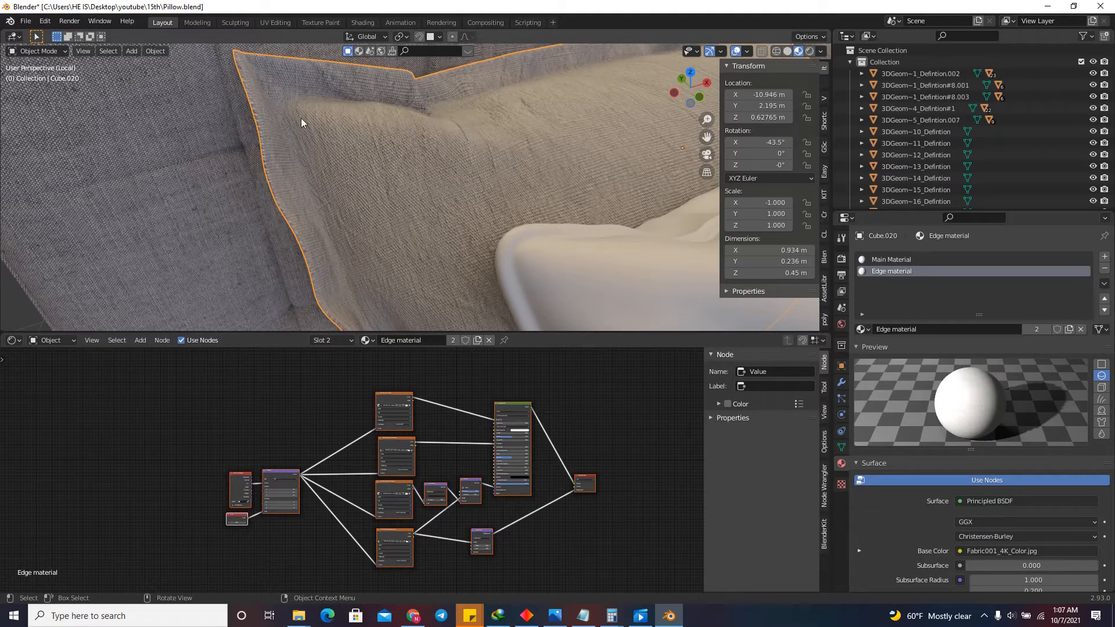
pyautogui.scroll(4, 252, 79)
pyautogui.click(457, 517)
pyautogui.scroll(-4, 361, 242)
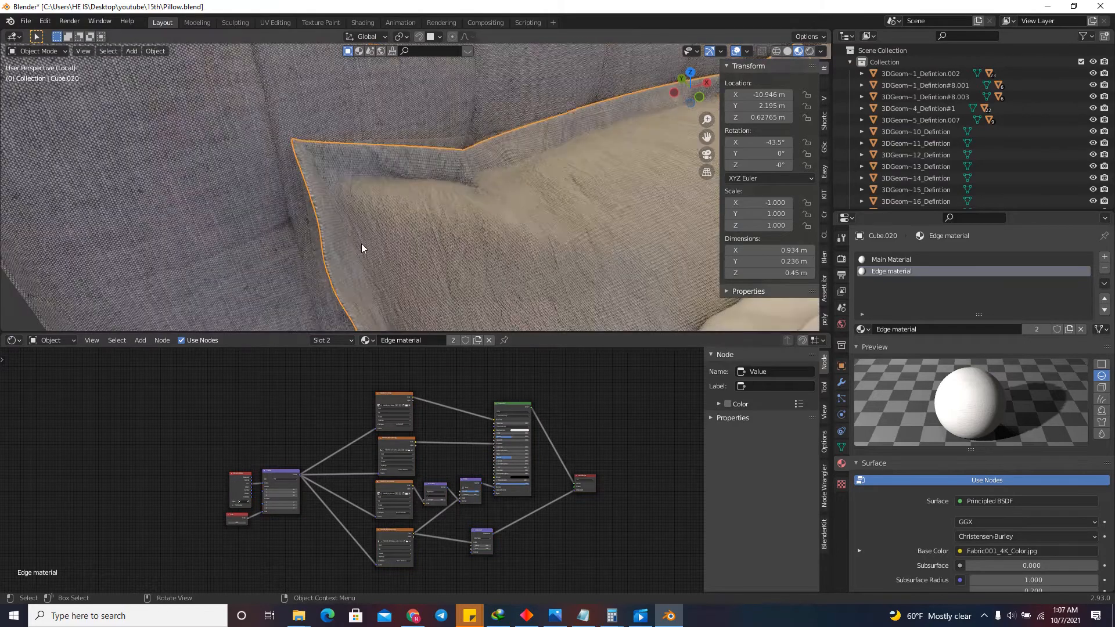
pyautogui.scroll(-3, 361, 244)
# Insert an RGB Curves node between the Fabric001 Color texture and the Principled BSDF's Base Color in Edge material.
pyautogui.scroll(4, 468, 404)
pyautogui.hotkey('shift', 'a')
pyautogui.click(448, 395)
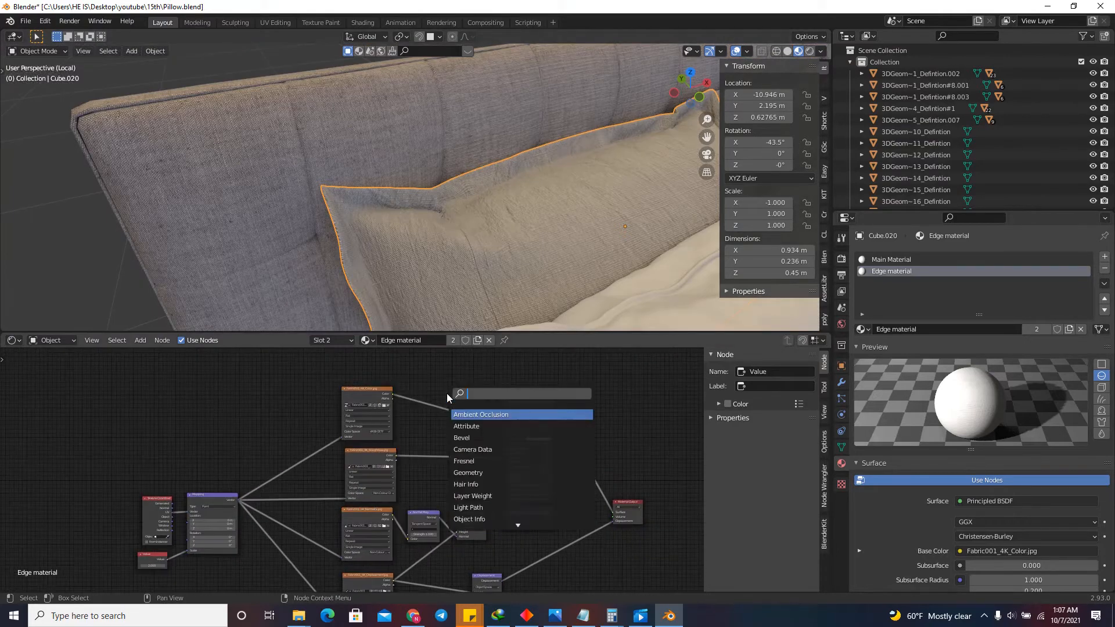
pyautogui.write('RGB')
pyautogui.click(470, 437)
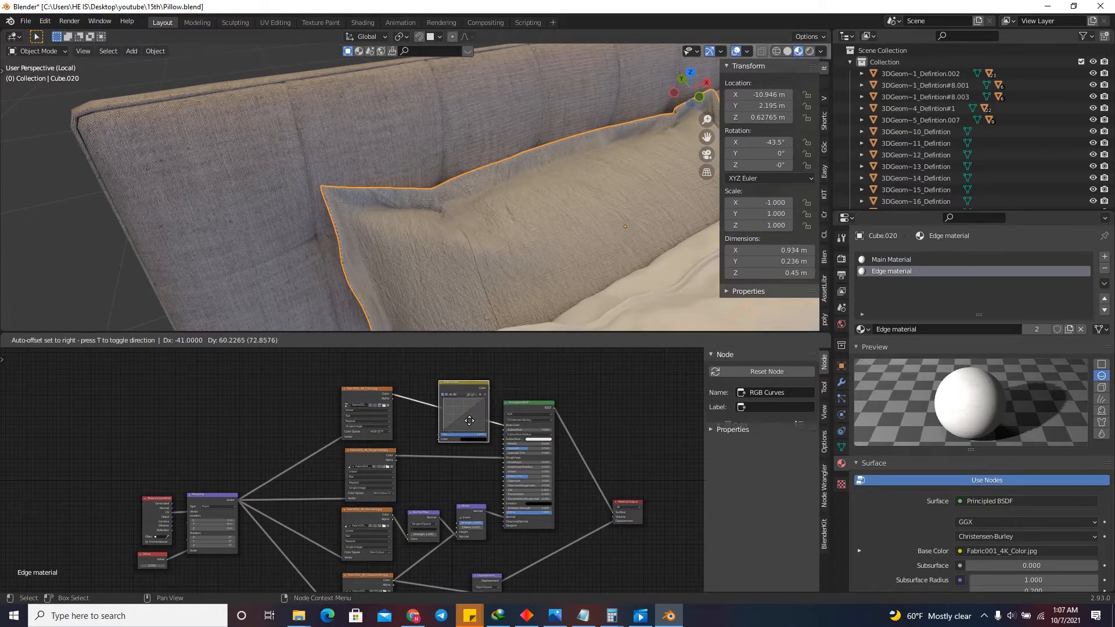
pyautogui.click(461, 410)
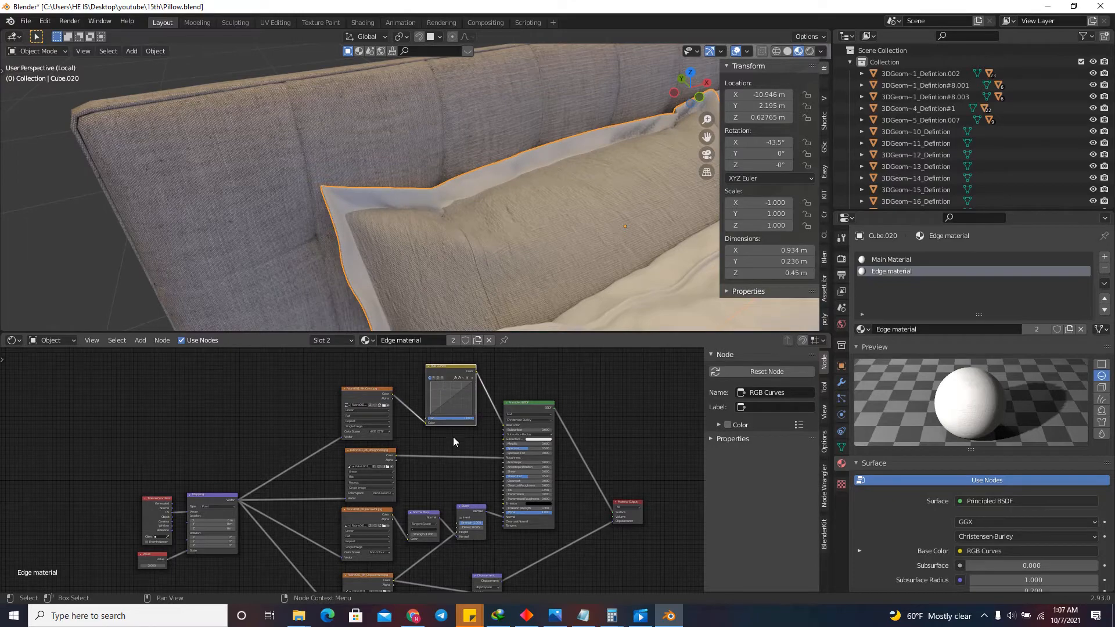
# Raise the red channel's midpoint in the RGB Curves node to about X 0.464, Y 0.513 and check the pillow edge.
pyautogui.scroll(5, 453, 437)
pyautogui.scroll(-4, 441, 408)
pyautogui.scroll(4, 427, 398)
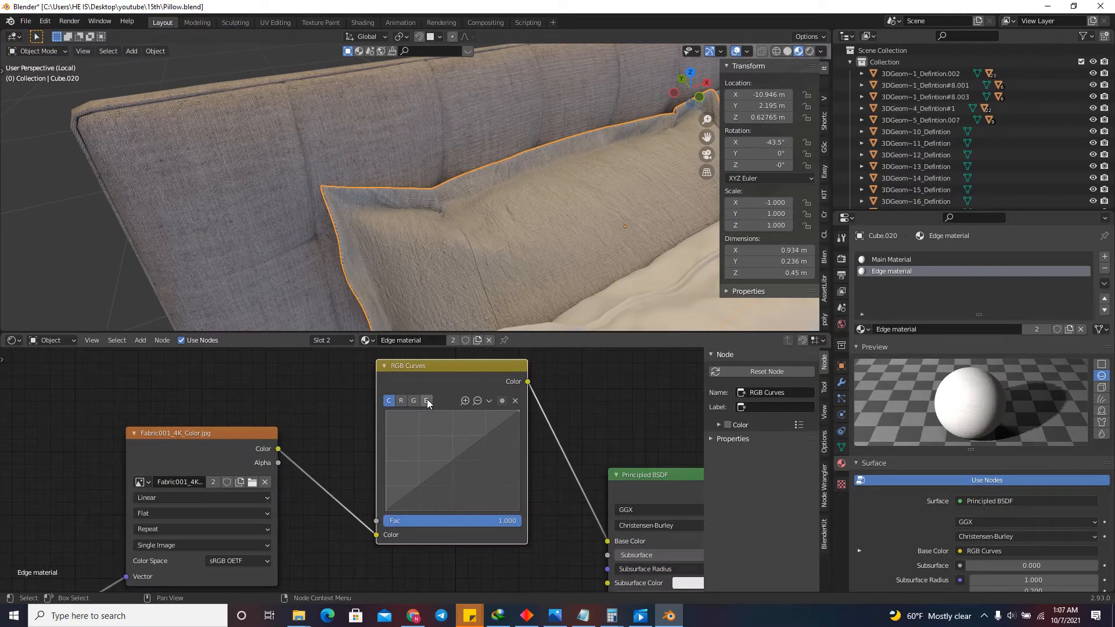
pyautogui.scroll(2, 427, 399)
pyautogui.moveTo(452, 475)
pyautogui.mouseDown()
pyautogui.moveTo(489, 502)
pyautogui.moveTo(454, 478)
pyautogui.mouseUp()
pyautogui.click(392, 398)
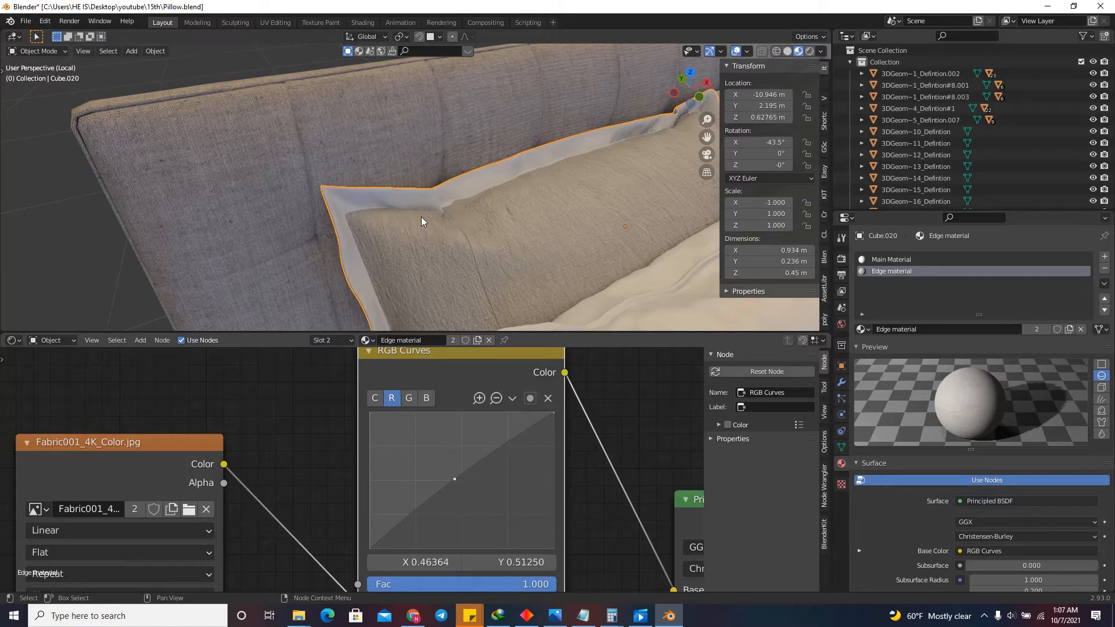
pyautogui.scroll(-1, 413, 218)
pyautogui.scroll(7, 413, 217)
pyautogui.scroll(-8, 371, 173)
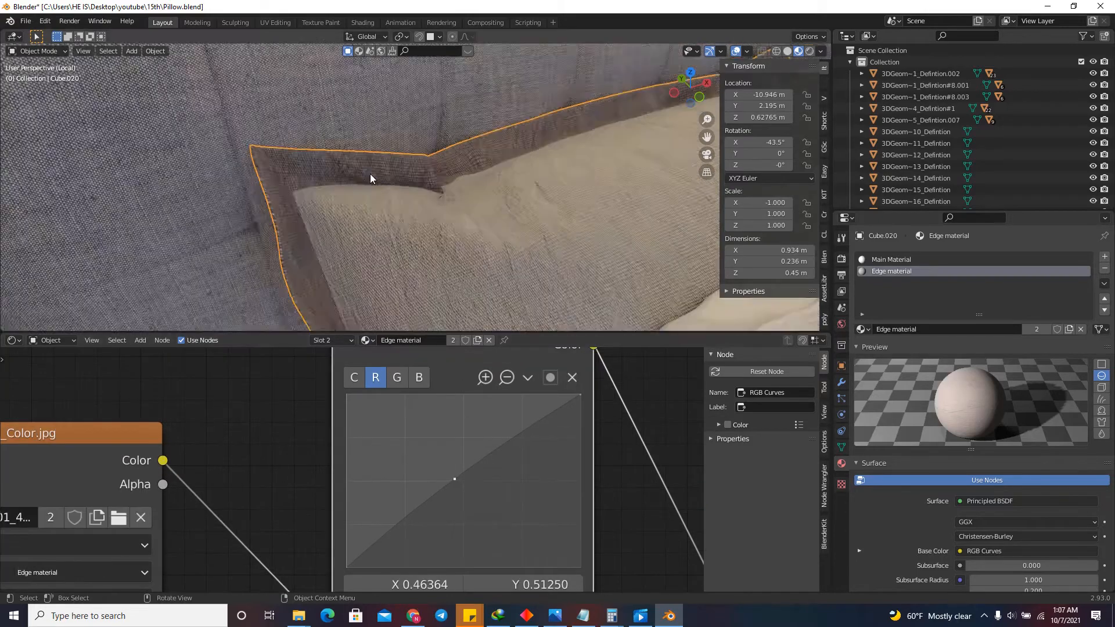
pyautogui.scroll(2, 400, 200)
# Lower the blue channel's midpoint in the RGB Curves node to about X 0.514, Y 0.456 and inspect the edge color.
pyautogui.click(419, 376)
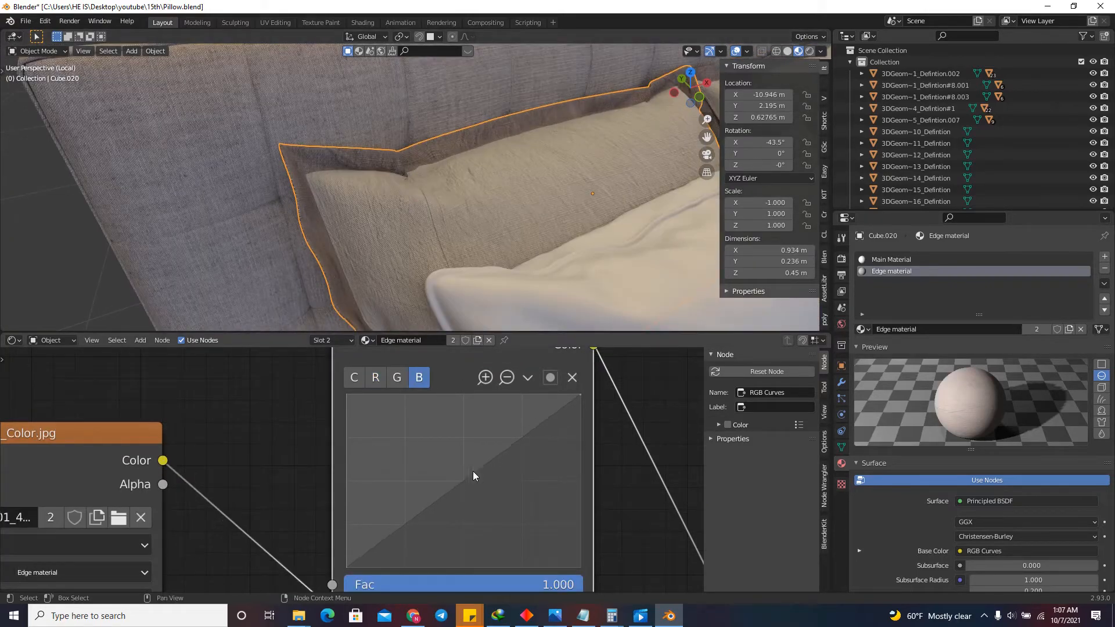
pyautogui.moveTo(465, 482); pyautogui.dragTo(466, 489)
pyautogui.scroll(-4, 416, 187)
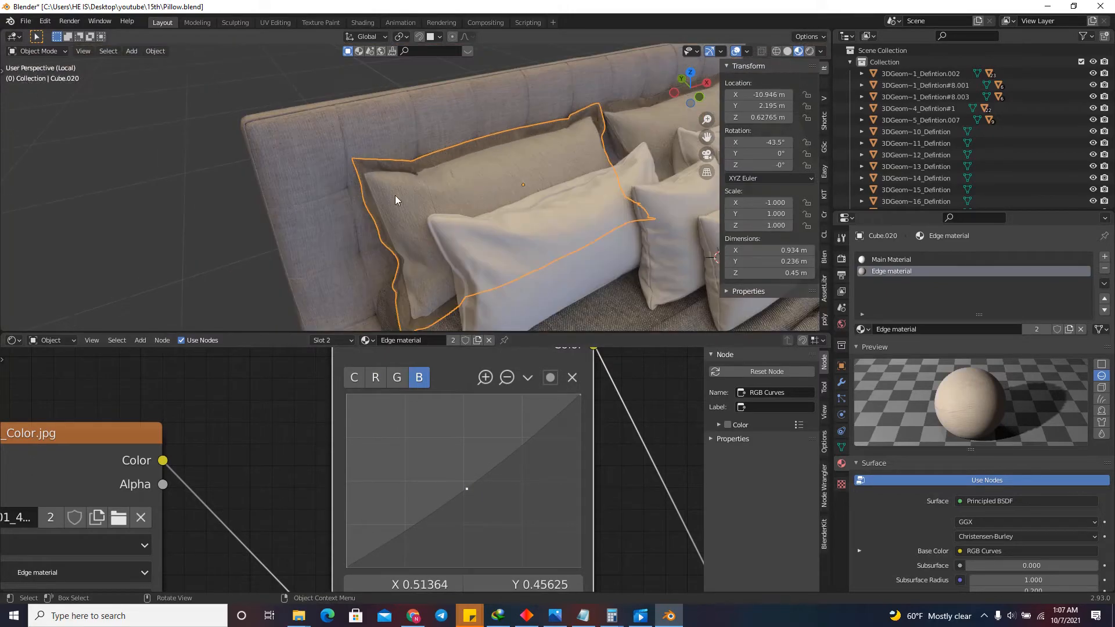
pyautogui.scroll(5, 395, 195)
pyautogui.moveTo(679, 89)
pyautogui.mouseDown()
pyautogui.moveTo(707, 77)
pyautogui.moveTo(675, 79)
pyautogui.moveTo(656, 97)
pyautogui.moveTo(682, 89)
pyautogui.mouseUp()
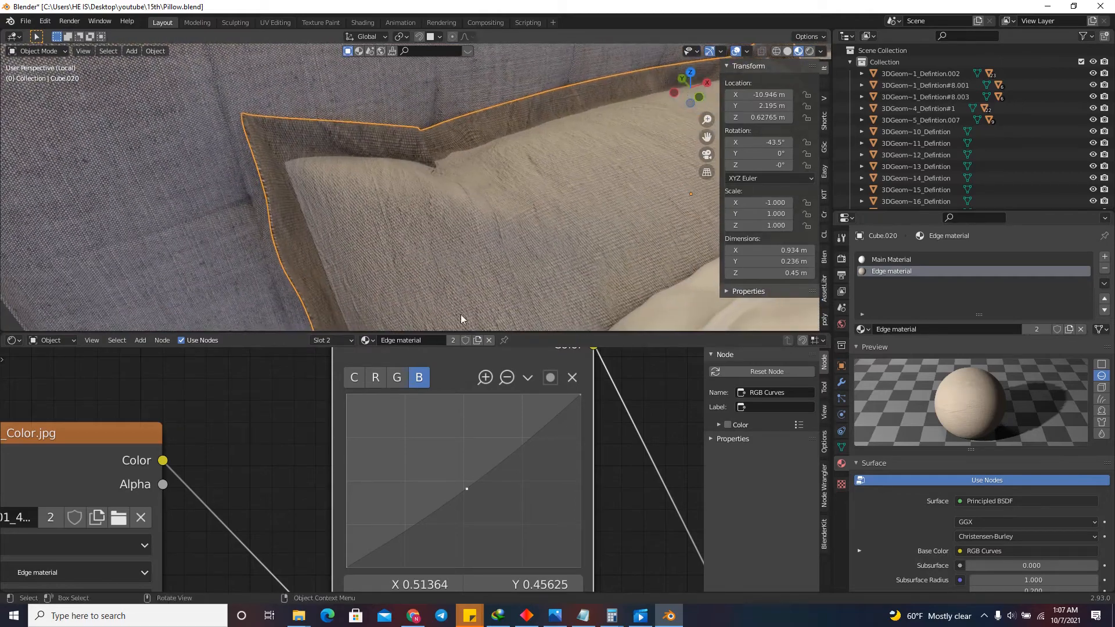
pyautogui.scroll(-5, 445, 440)
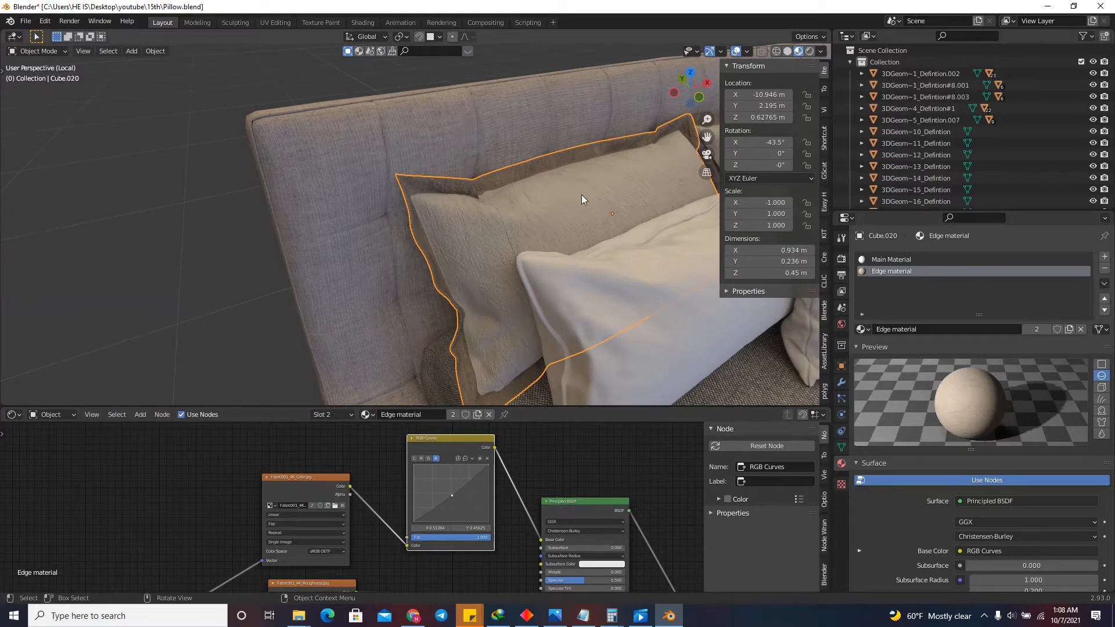
# Enter edit mode on the back pillow and check its Subdivision modifier near the edge's corner fold.
pyautogui.scroll(2, 583, 198)
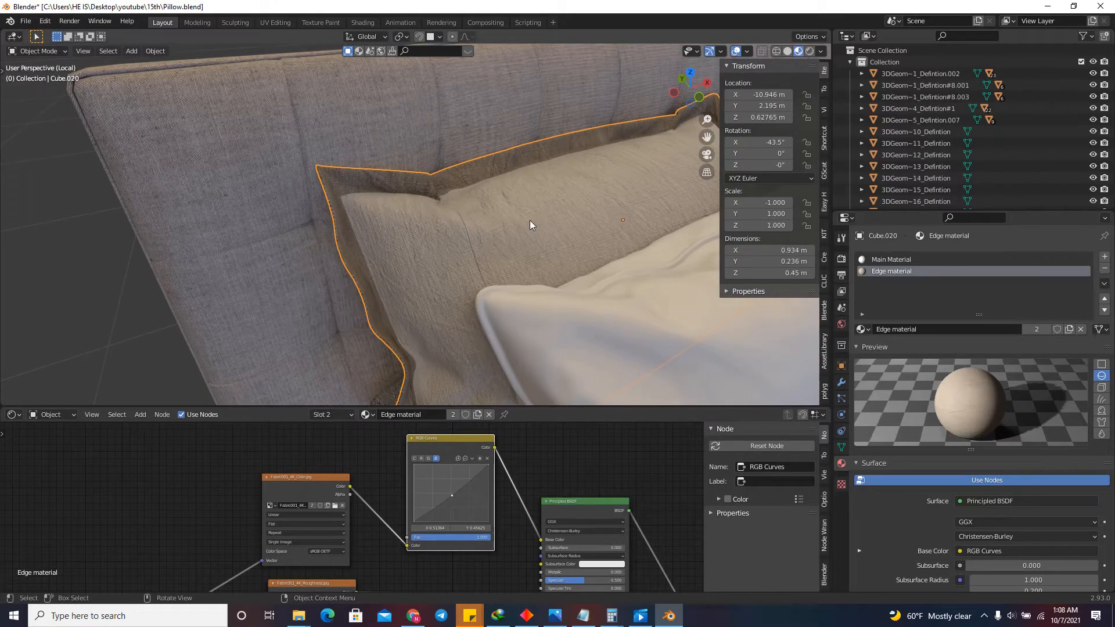
pyautogui.press('Tab')
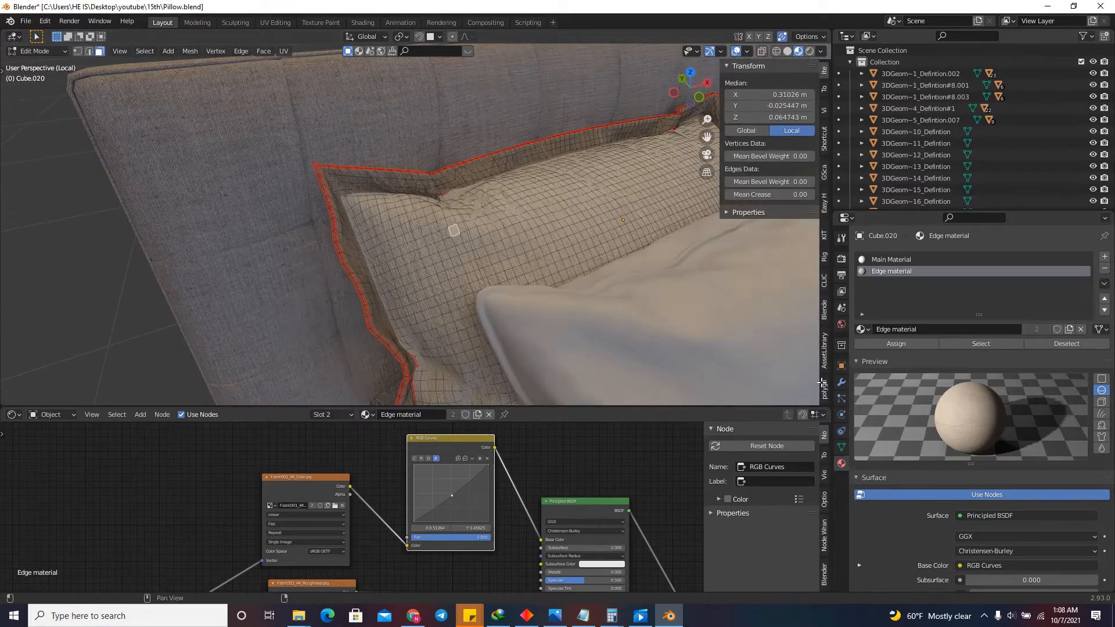
pyautogui.click(841, 383)
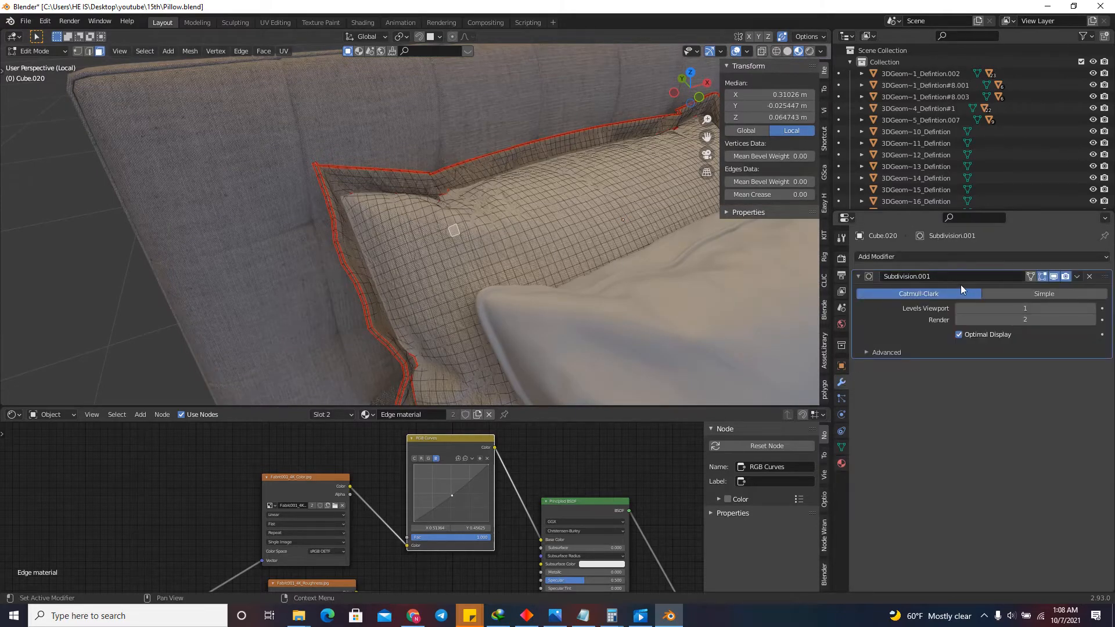
pyautogui.scroll(2, 452, 192)
pyautogui.scroll(2, 471, 224)
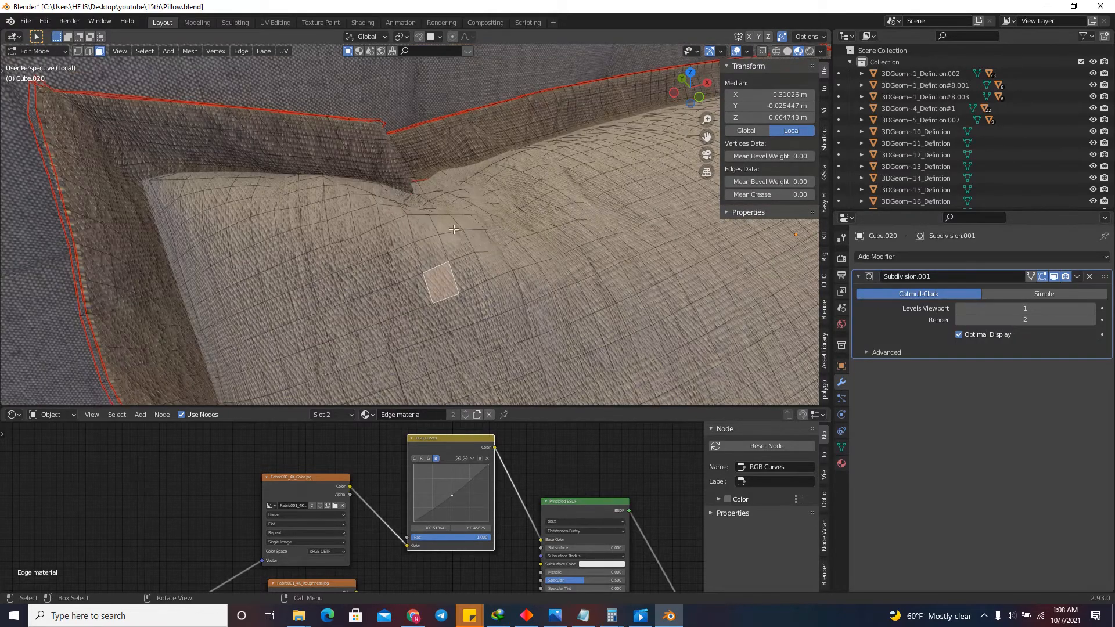
# Try a single centered loop cut running down the pillow from the corner fold.
pyautogui.hotkey('ctrl', 'r')
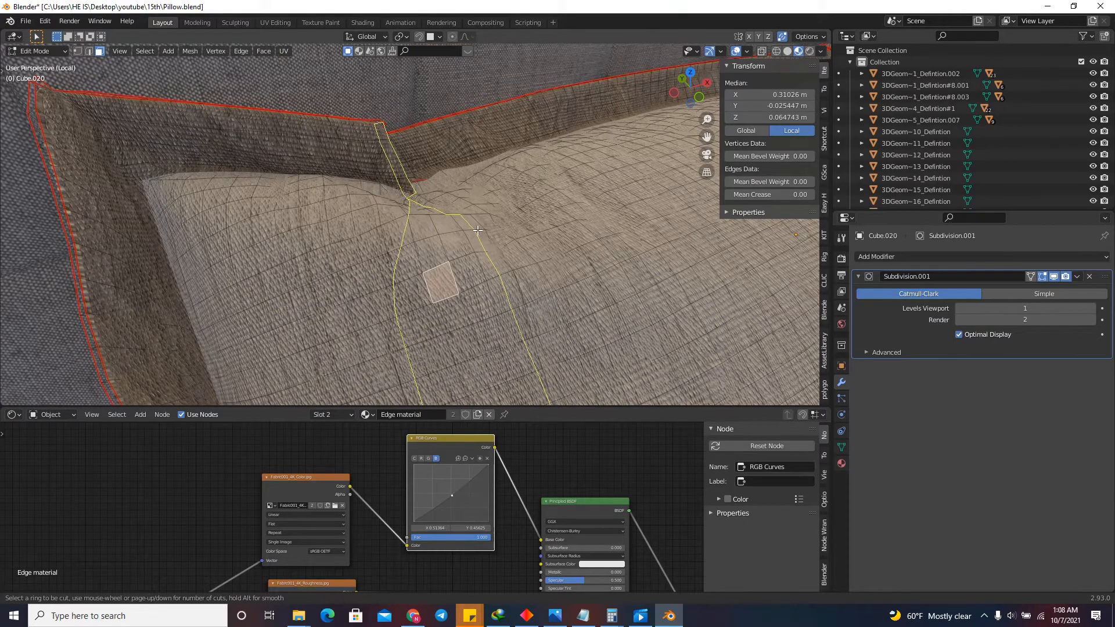
pyautogui.click(482, 225)
pyautogui.rightClick(485, 220)
pyautogui.moveTo(698, 95); pyautogui.dragTo(663, 113)
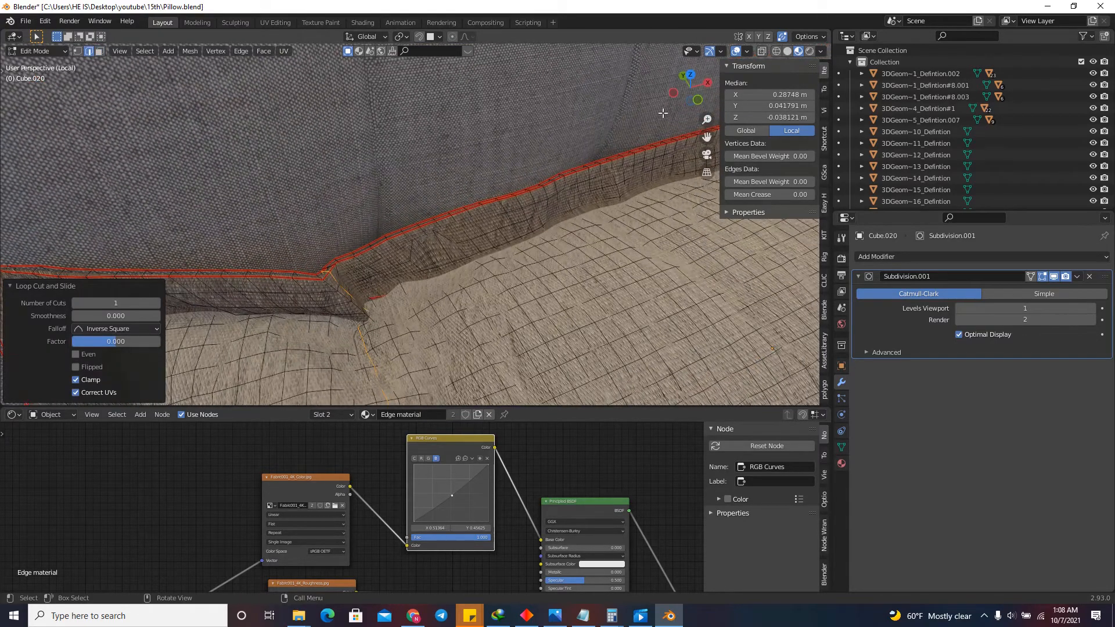
pyautogui.scroll(-7, 476, 290)
pyautogui.scroll(4, 447, 325)
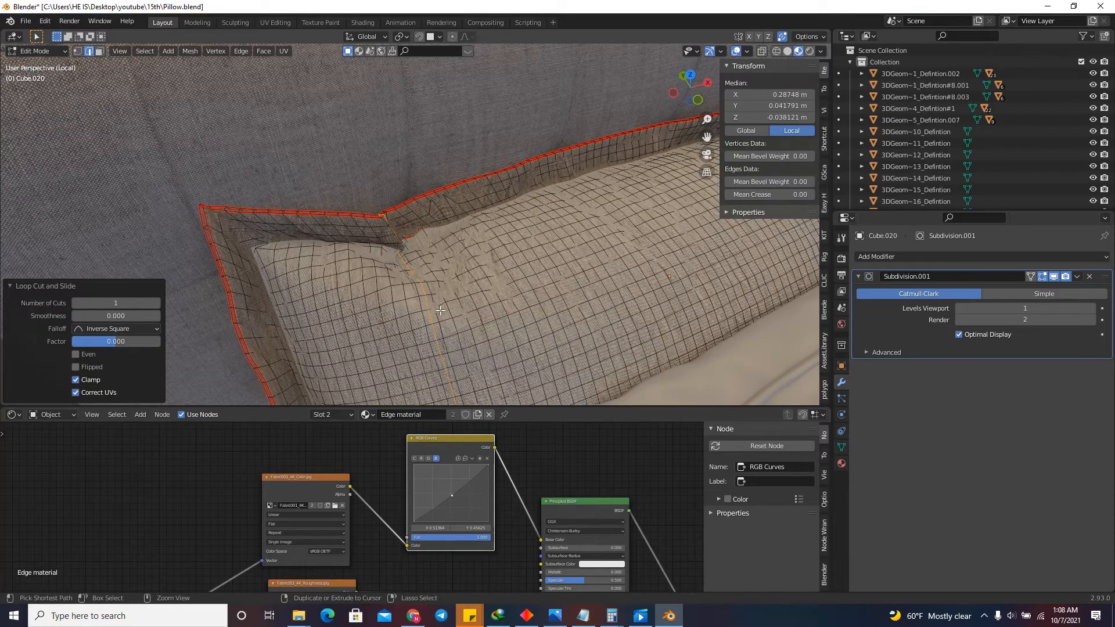
# Add one centered loop cut across the pillow's width, just inward of the corner fold.
pyautogui.scroll(3, 444, 311)
pyautogui.hotkey('ctrl', 'r')
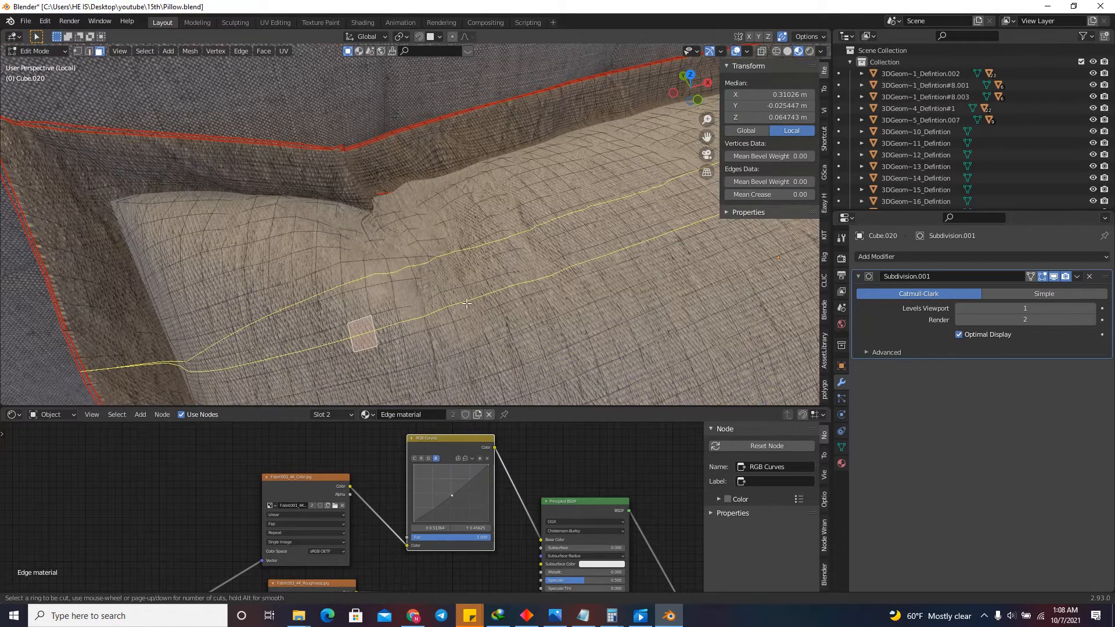
pyautogui.click(459, 284)
pyautogui.rightClick(459, 284)
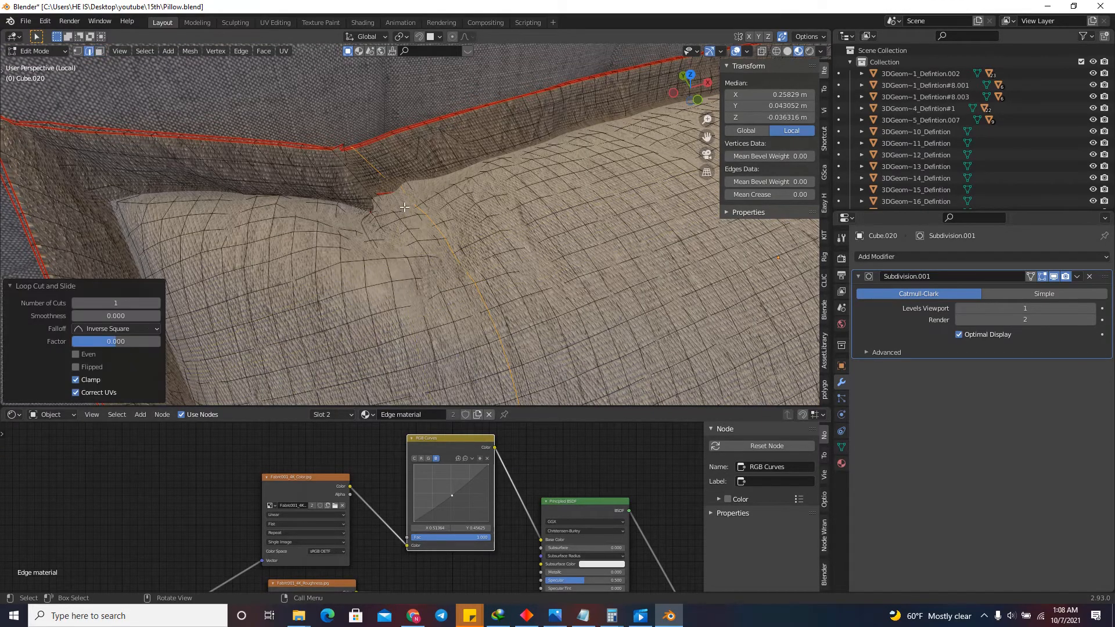
# Bevel the new edge loop into a narrow face strip with a width of about 0.0033 m and one segment.
pyautogui.scroll(-7, 405, 208)
pyautogui.scroll(9, 438, 226)
pyautogui.scroll(-3, 423, 246)
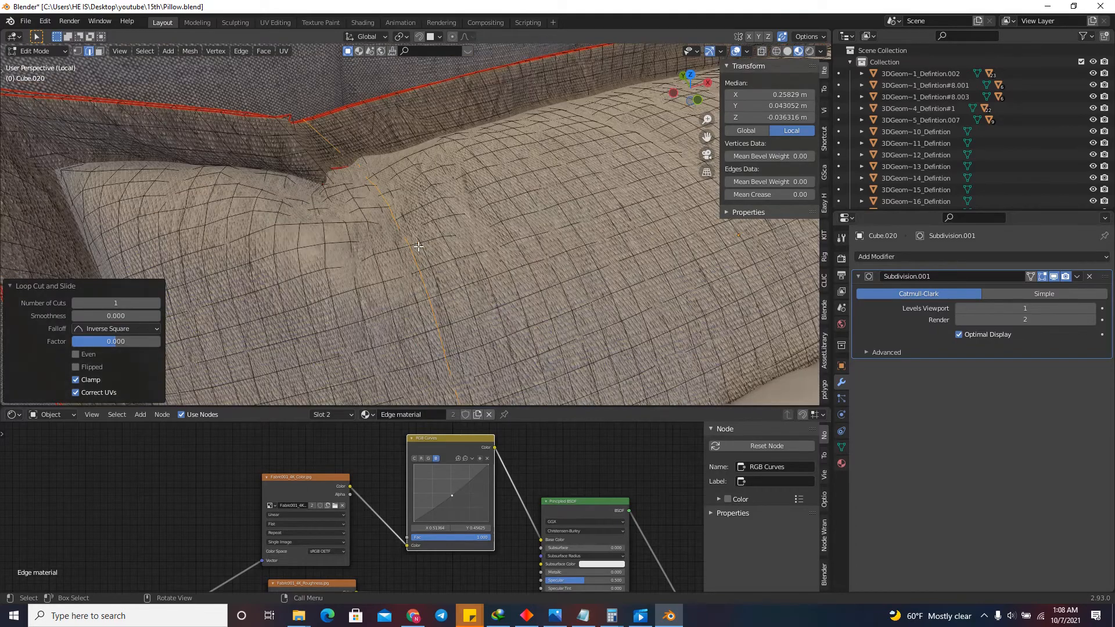
pyautogui.scroll(4, 418, 246)
pyautogui.hotkey('ctrl', 'b')
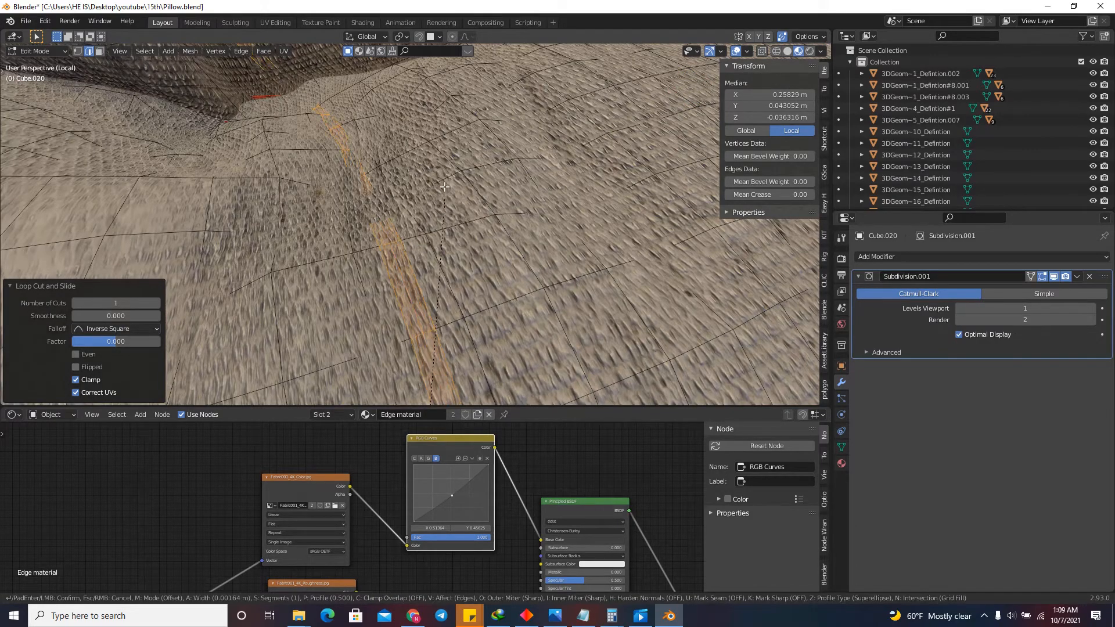
pyautogui.click(445, 155)
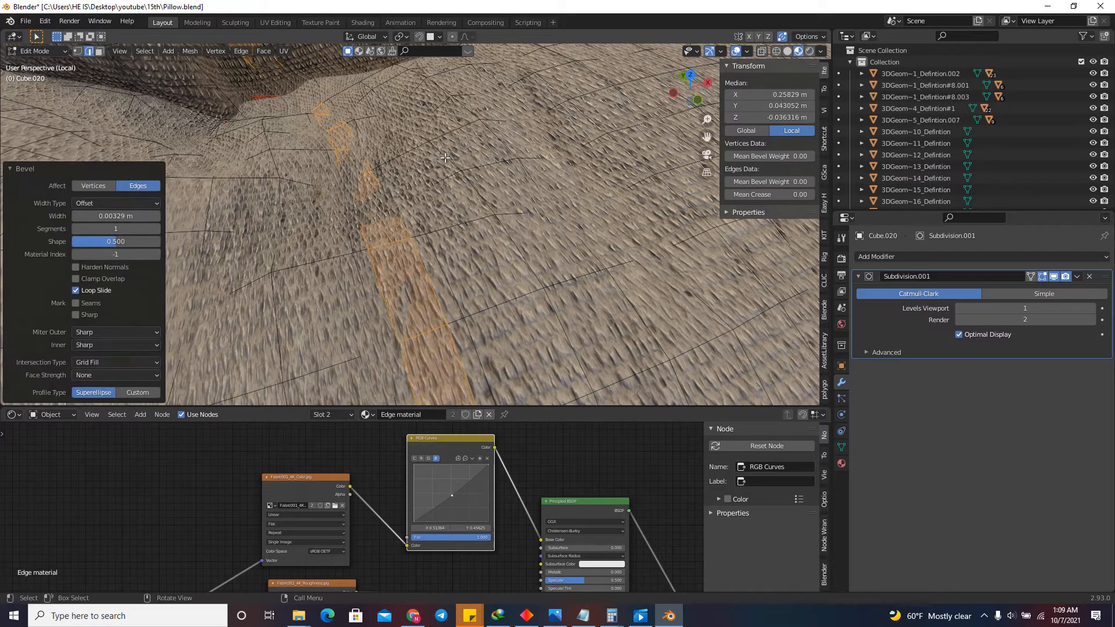
pyautogui.click(117, 215)
pyautogui.press('Return')
# Extrude the beveled face strip outward along its normals by about 0.0022 m.
pyautogui.scroll(-10, 443, 258)
pyautogui.moveTo(674, 99)
pyautogui.mouseDown()
pyautogui.moveTo(702, 87)
pyautogui.moveTo(694, 89)
pyautogui.mouseUp()
pyautogui.scroll(5, 557, 138)
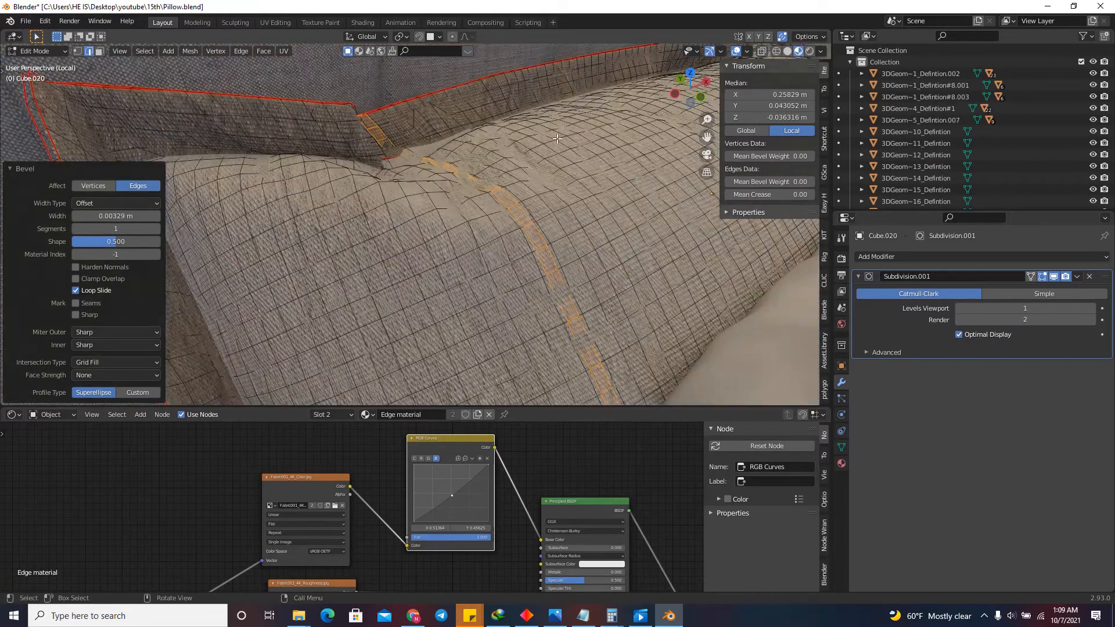
pyautogui.click(100, 51)
pyautogui.scroll(3, 406, 168)
pyautogui.rightClick(504, 203)
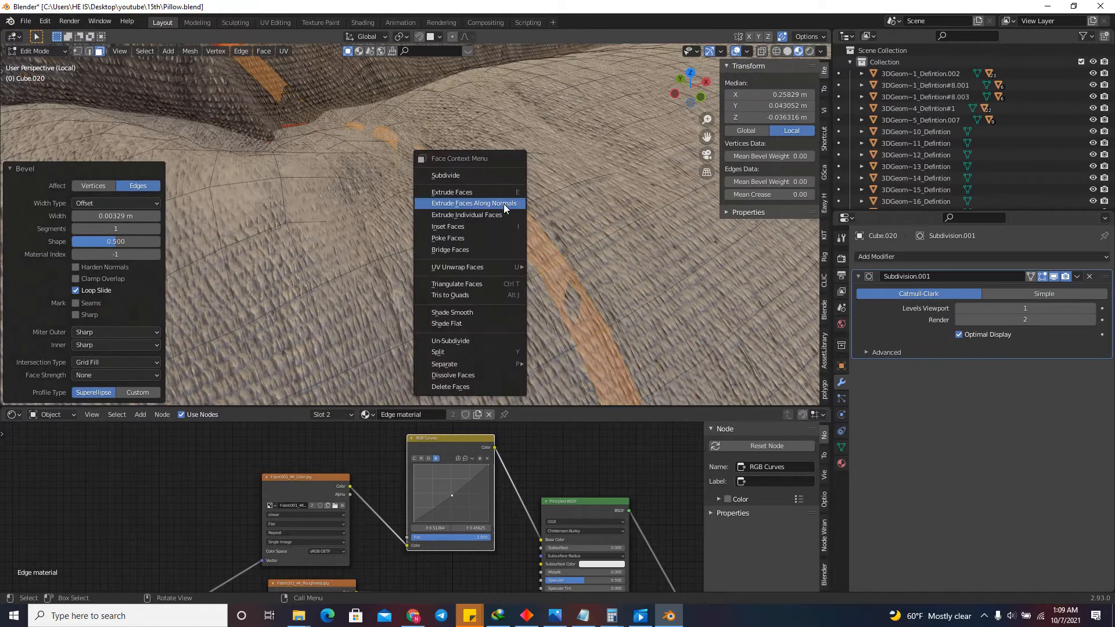
pyautogui.click(505, 203)
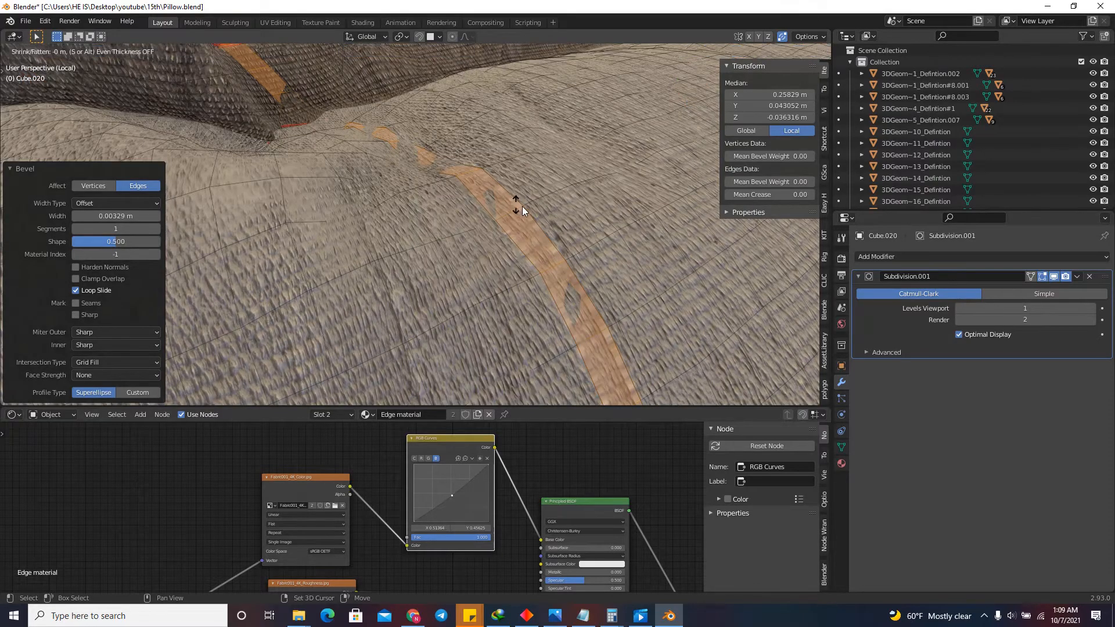
pyautogui.click(528, 176)
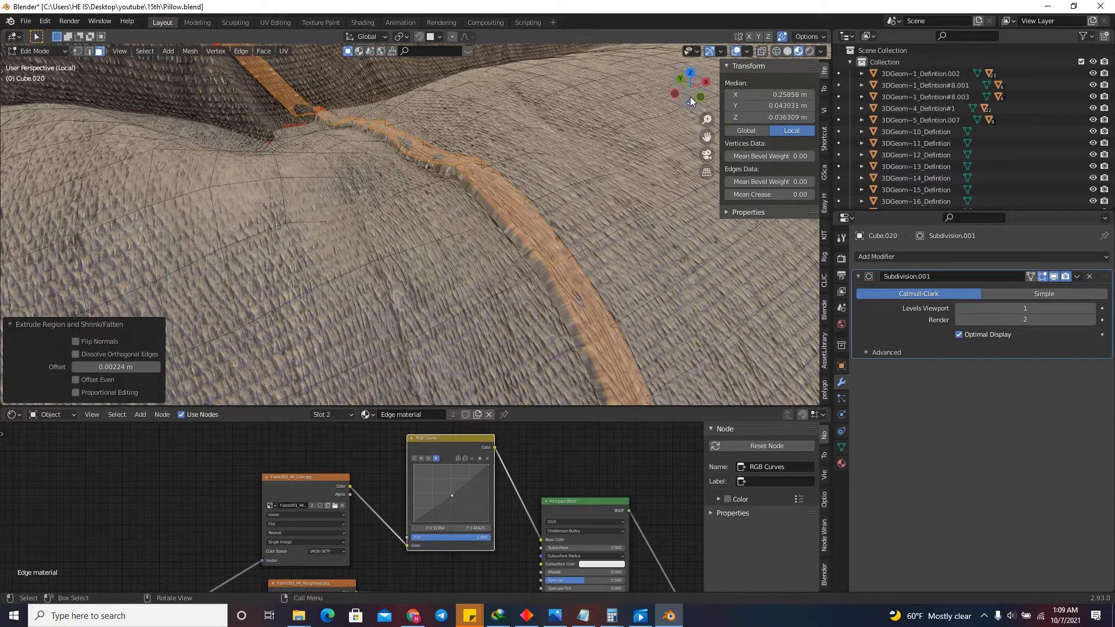
# Select the edge loops along both sides of the raised strip and bevel them by about 0.0007 m.
pyautogui.moveTo(695, 93)
pyautogui.mouseDown()
pyautogui.moveTo(678, 106)
pyautogui.moveTo(655, 97)
pyautogui.moveTo(705, 90)
pyautogui.moveTo(708, 77)
pyautogui.mouseUp()
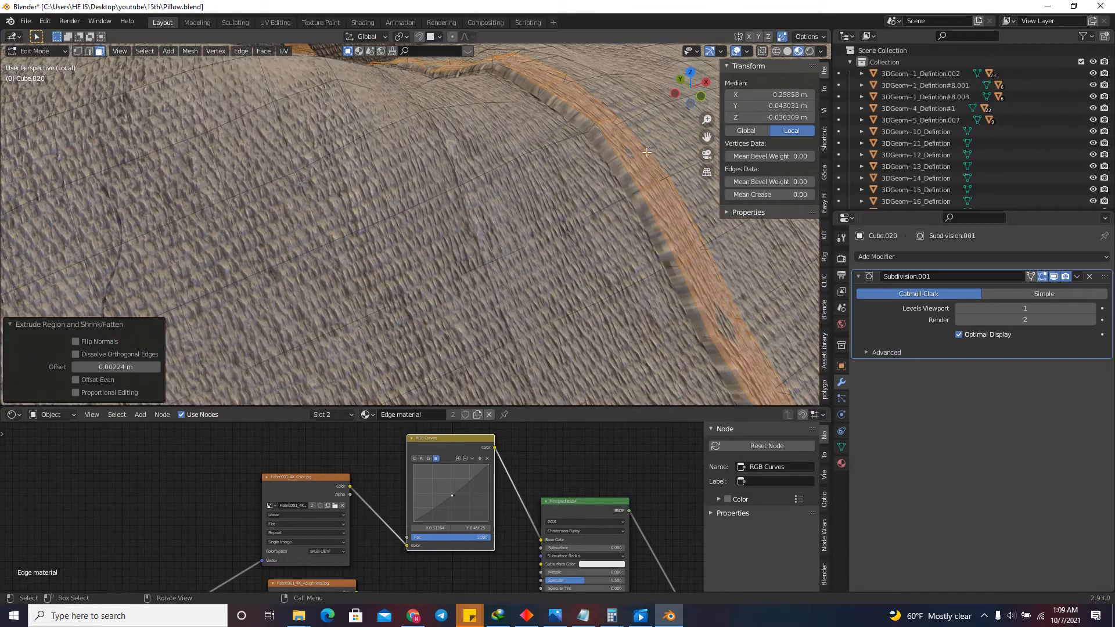
pyautogui.click(88, 53)
pyautogui.scroll(-5, 366, 185)
pyautogui.scroll(3, 380, 176)
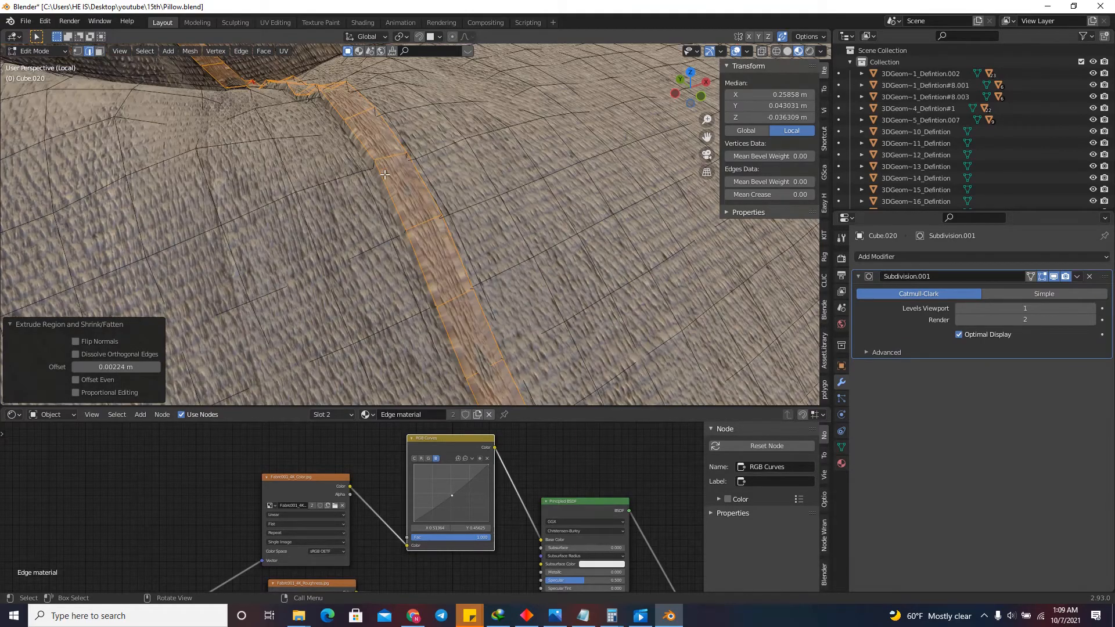
pyautogui.click(382, 183)
pyautogui.keyDown('alt'); pyautogui.click(382, 183); pyautogui.keyUp('alt')
pyautogui.keyDown('alt'); pyautogui.keyDown('shift'); pyautogui.click(409, 172); pyautogui.keyUp('shift'); pyautogui.keyUp('alt')
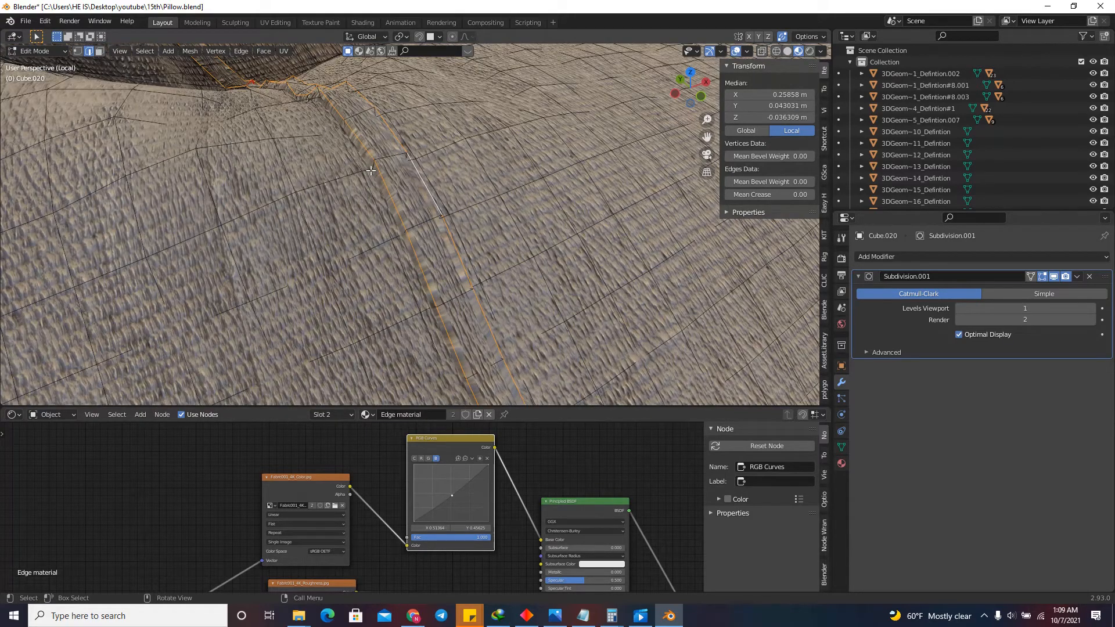
pyautogui.hotkey('ctrl', 'b')
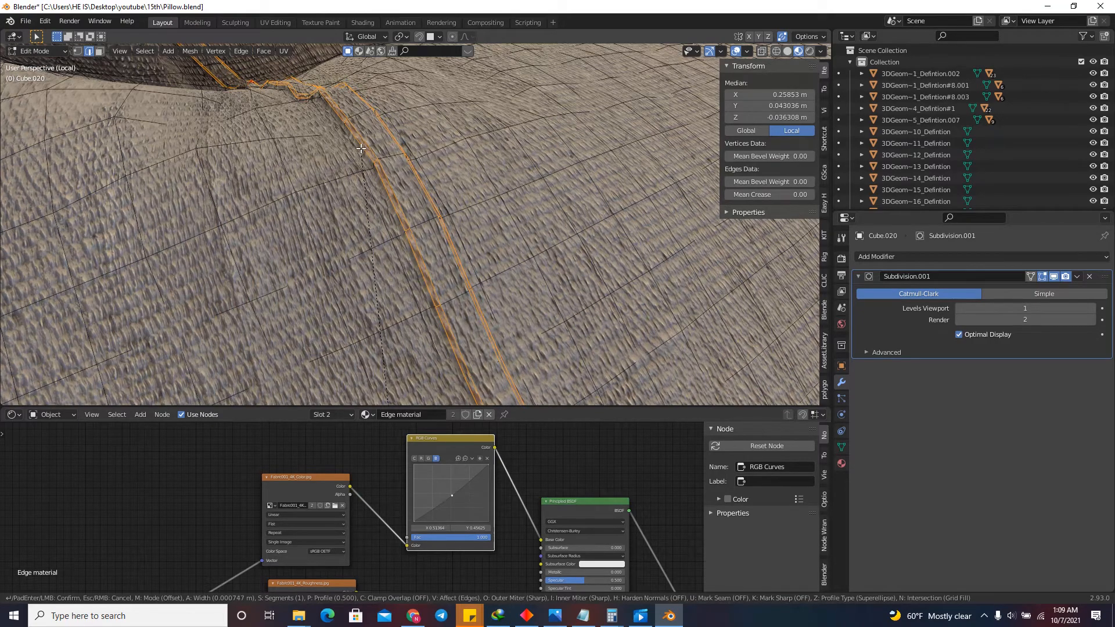
pyautogui.click(361, 149)
# Return to object mode and examine the raised seam on the pillow up close and from a distance.
pyautogui.press('Tab')
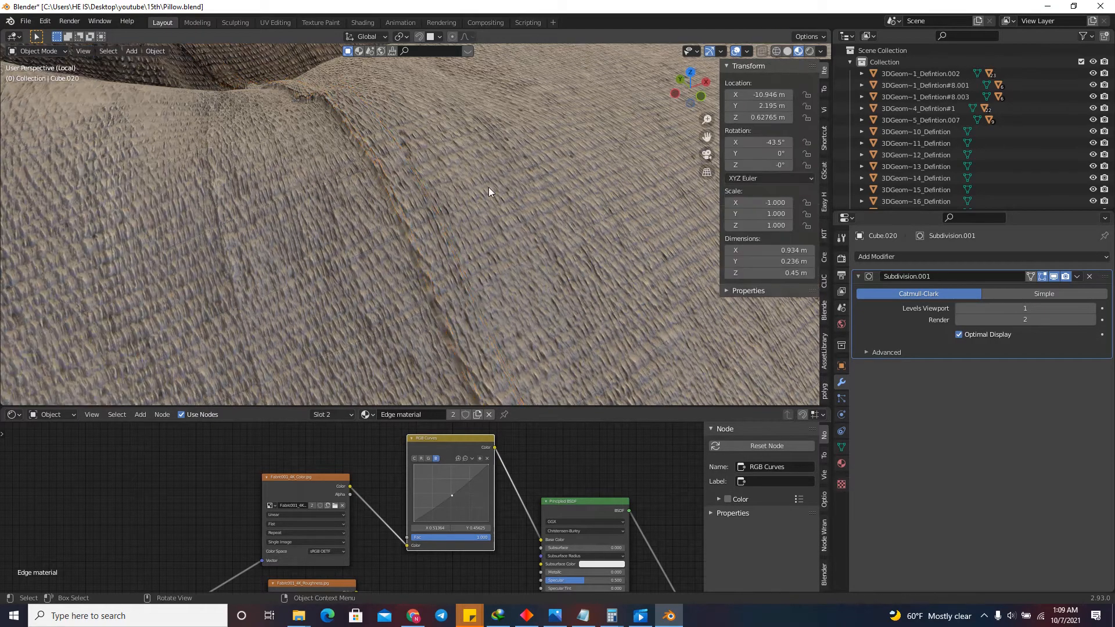
pyautogui.scroll(-5, 482, 208)
pyautogui.scroll(5, 483, 208)
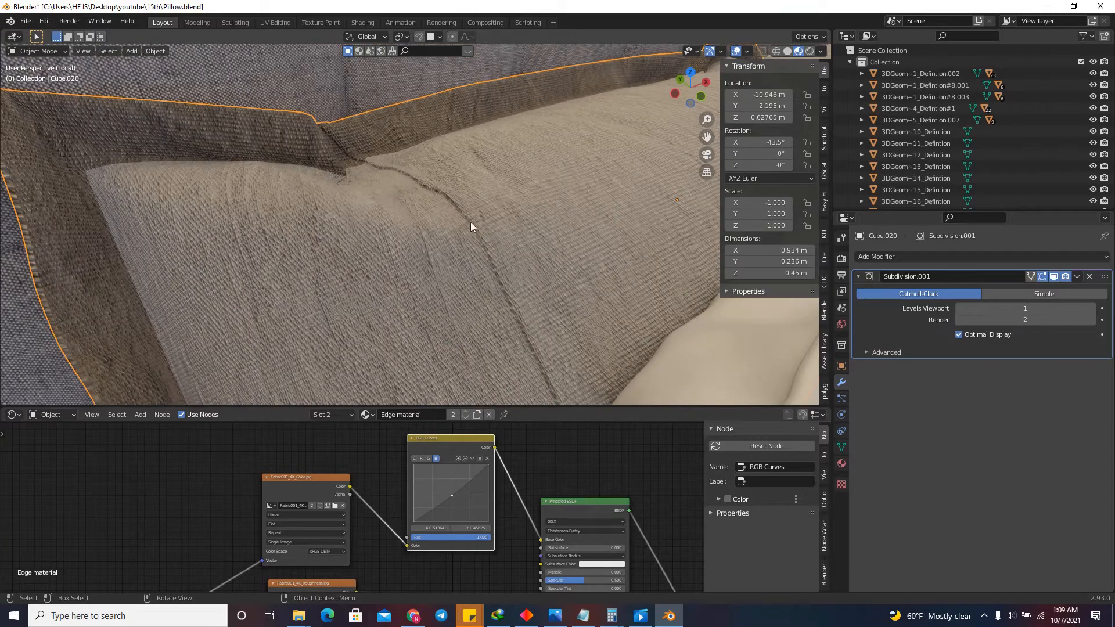
pyautogui.moveTo(671, 99)
pyautogui.mouseDown()
pyautogui.moveTo(643, 103)
pyautogui.moveTo(670, 96)
pyautogui.mouseUp()
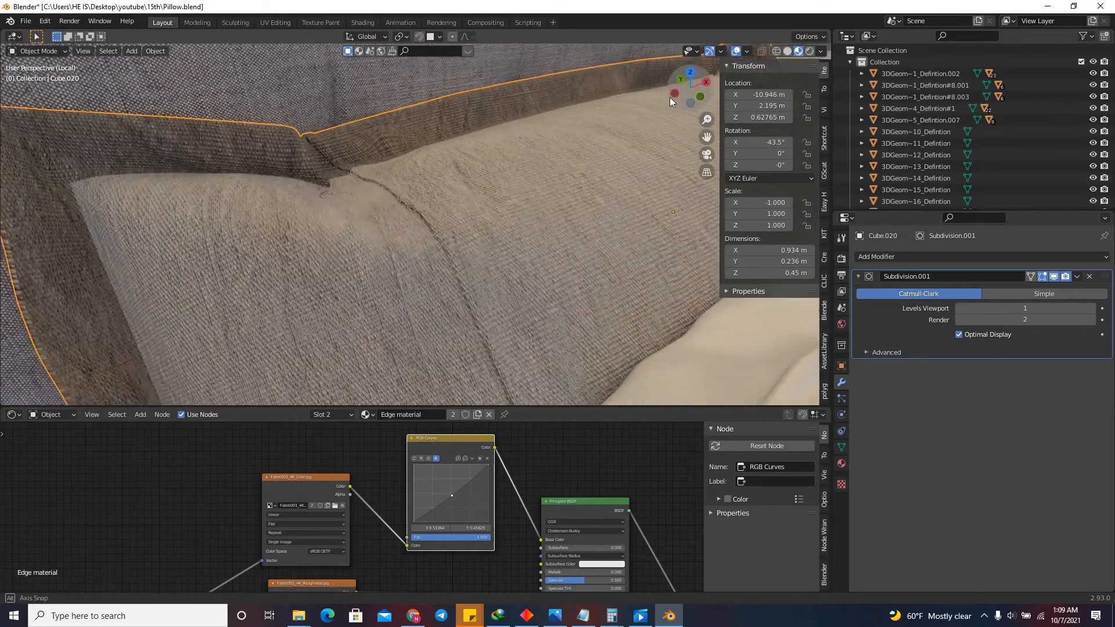
pyautogui.scroll(3, 414, 221)
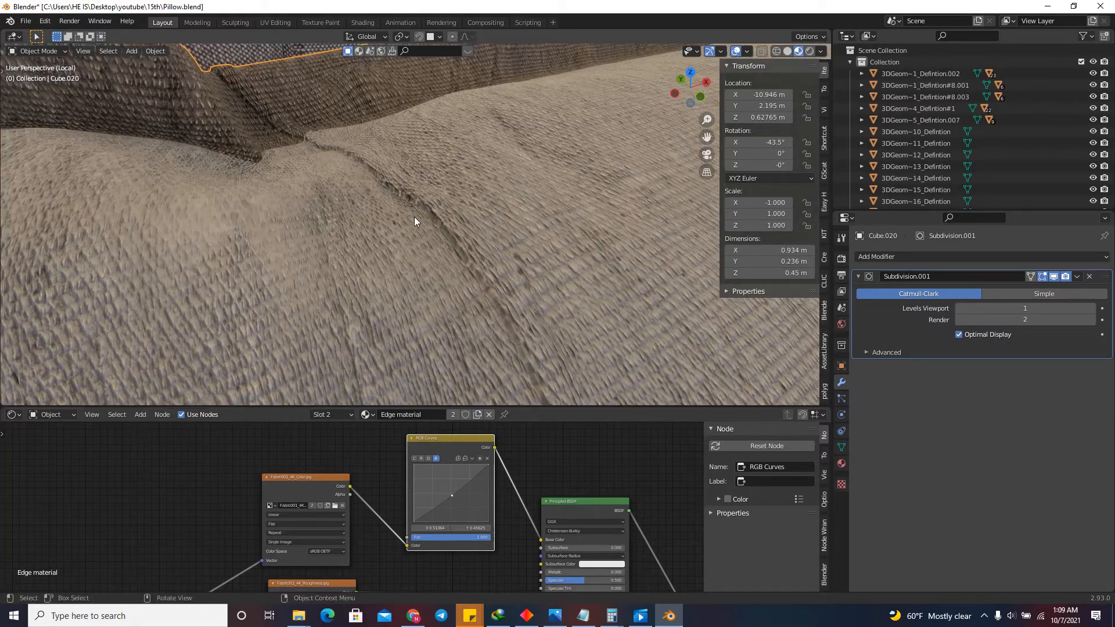
pyautogui.scroll(-3, 313, 145)
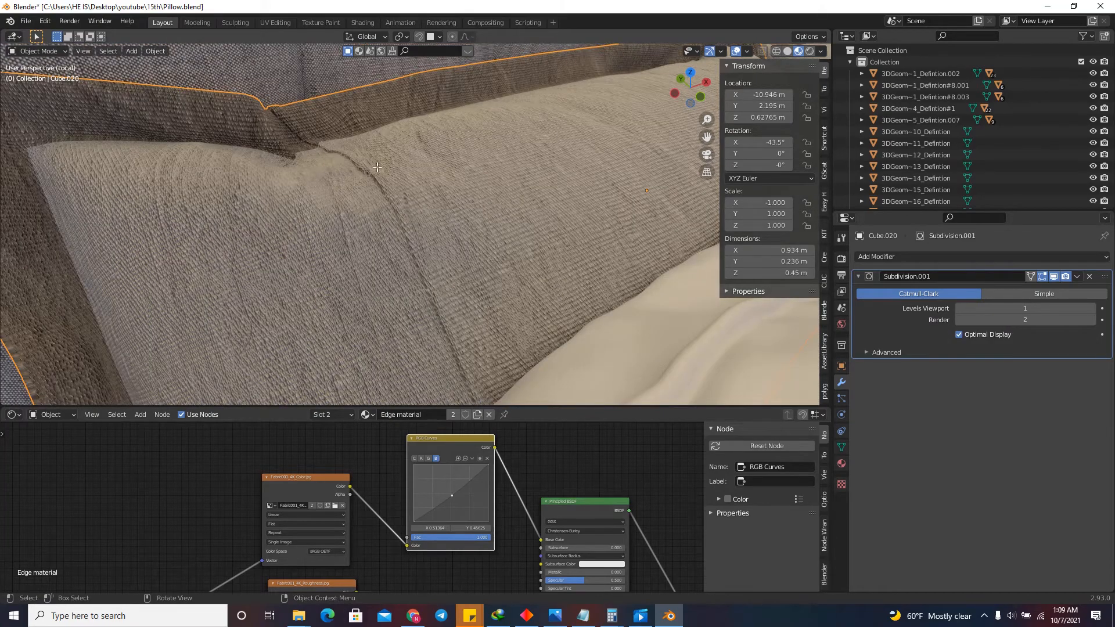
# Select the raised seam's face loop, grow the selection to its side faces, and assign Edge material.
pyautogui.press('Tab')
pyautogui.keyDown('alt'); pyautogui.click(391, 179); pyautogui.keyUp('alt')
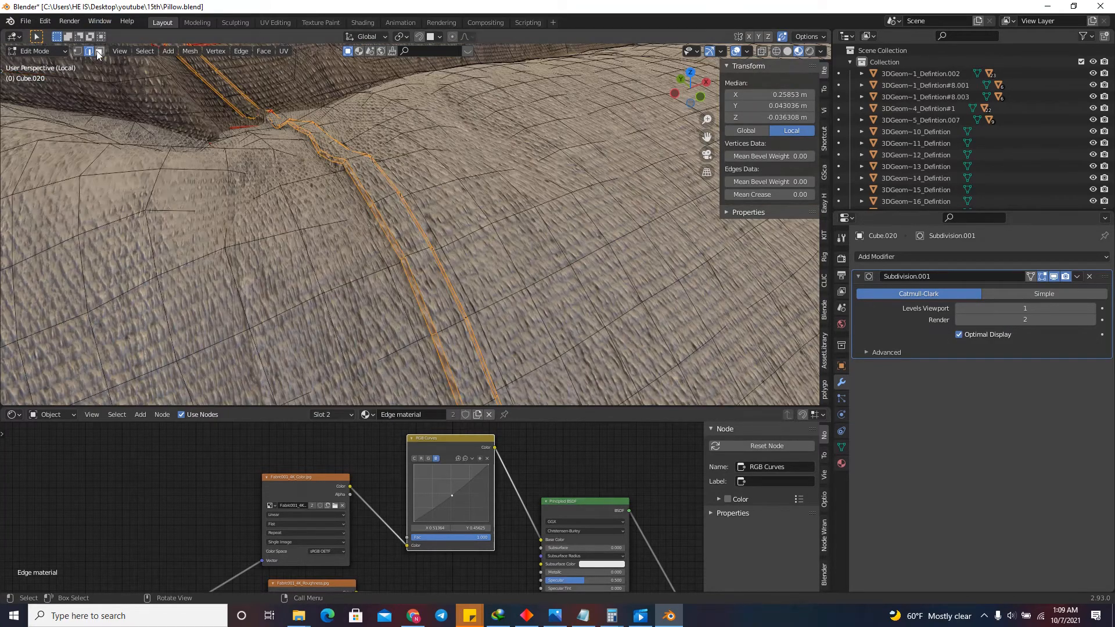
pyautogui.keyDown('alt'); pyautogui.click(386, 196); pyautogui.keyUp('alt')
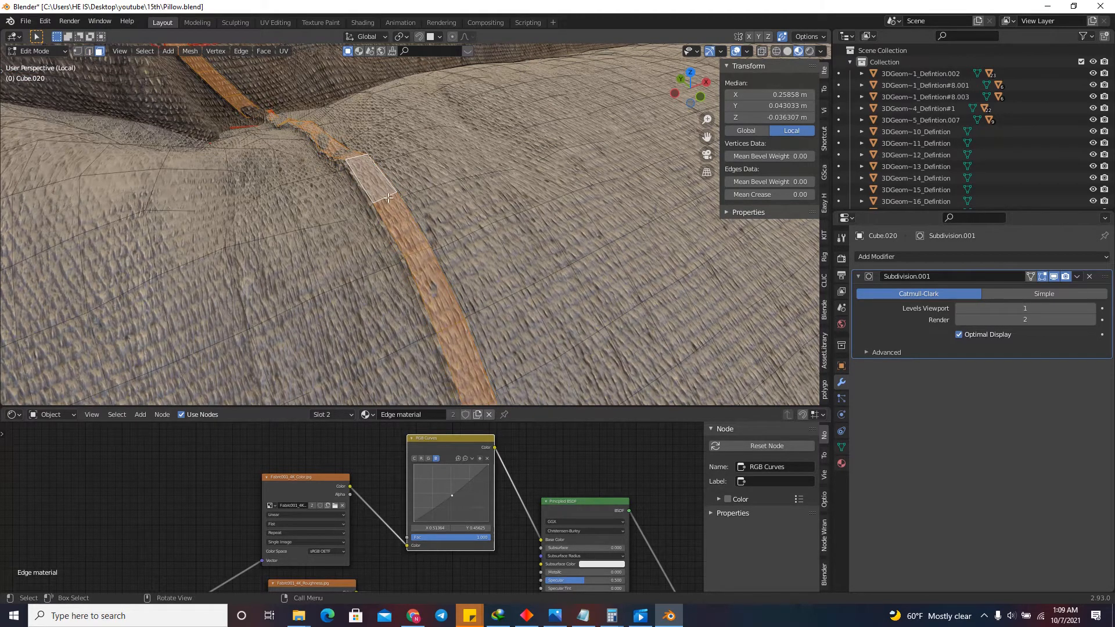
pyautogui.press('ctrl+KP_Add')
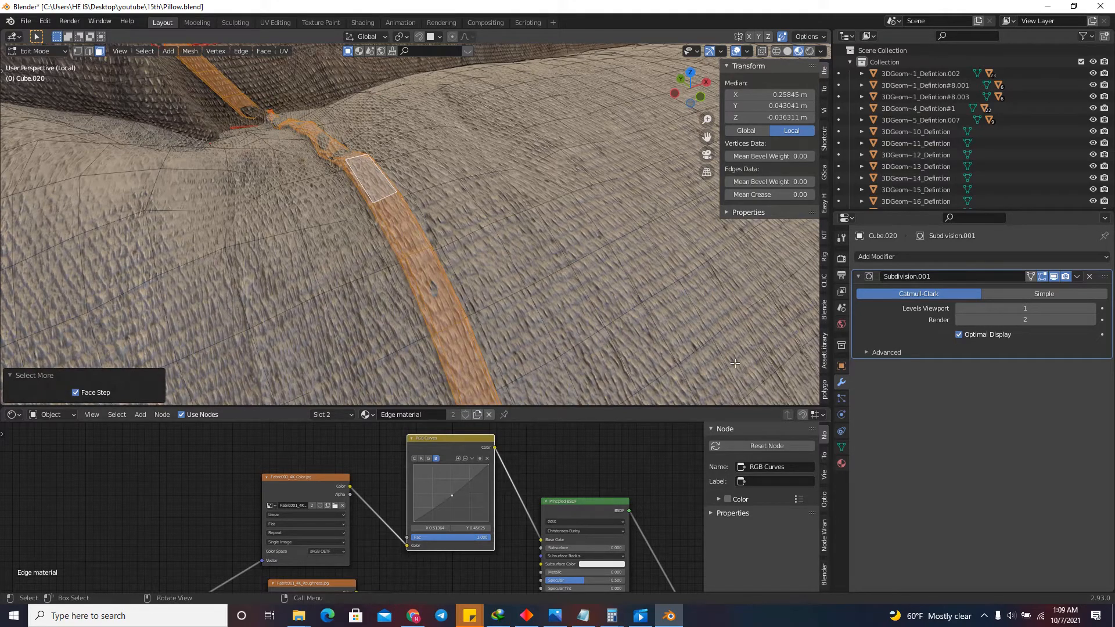
pyautogui.click(840, 463)
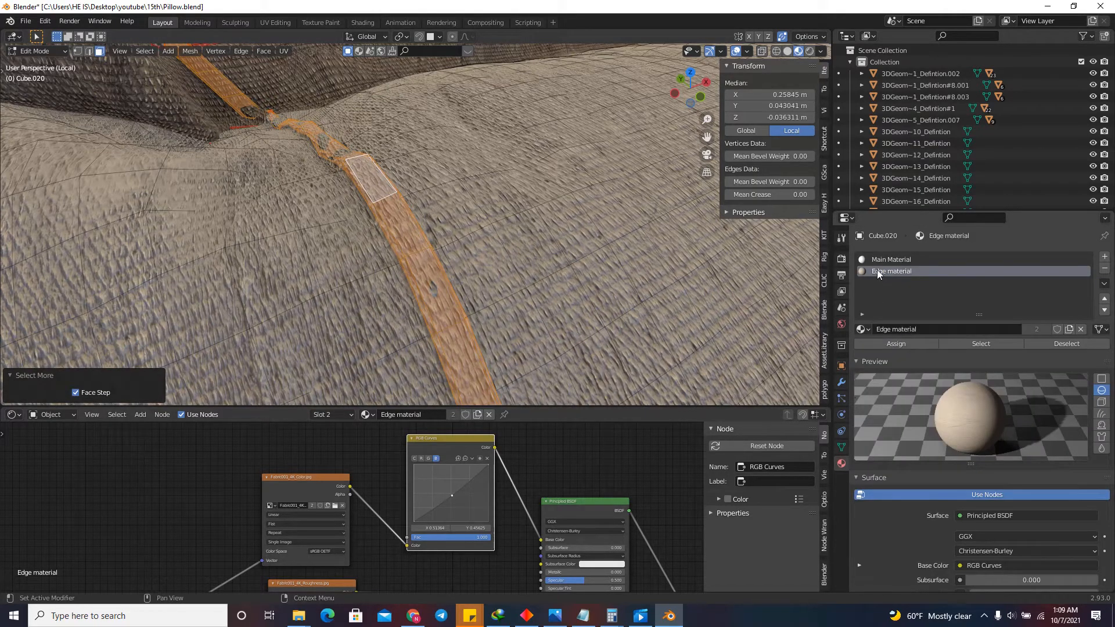
pyautogui.click(902, 344)
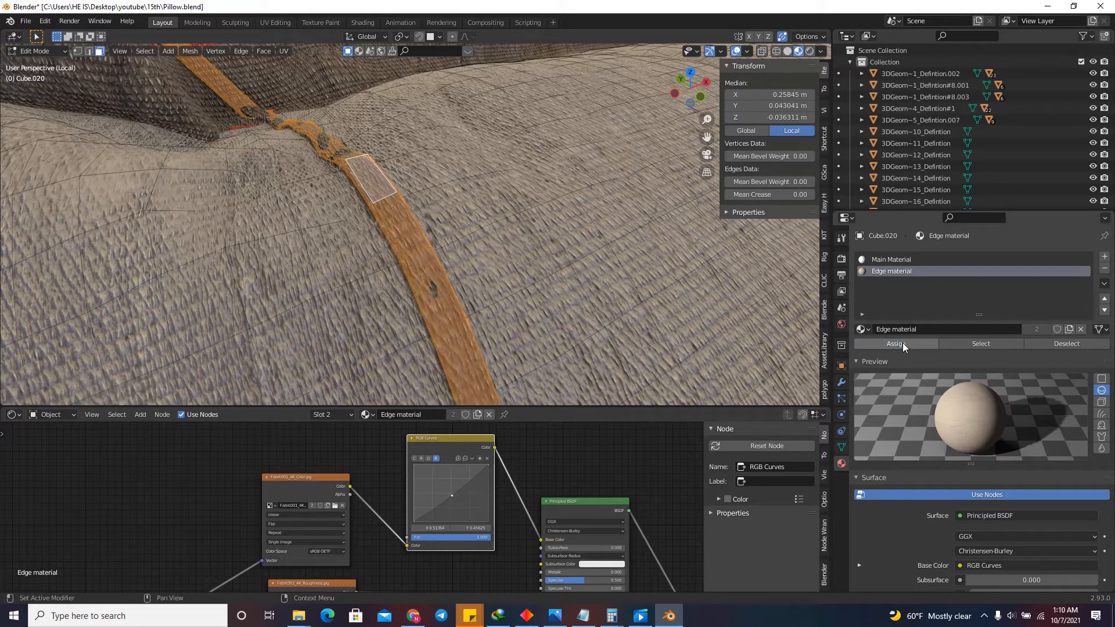
pyautogui.press('Tab')
# Examine the seam's material on the pillow from several angles, and select the matching back pillow for comparison.
pyautogui.scroll(-5, 399, 165)
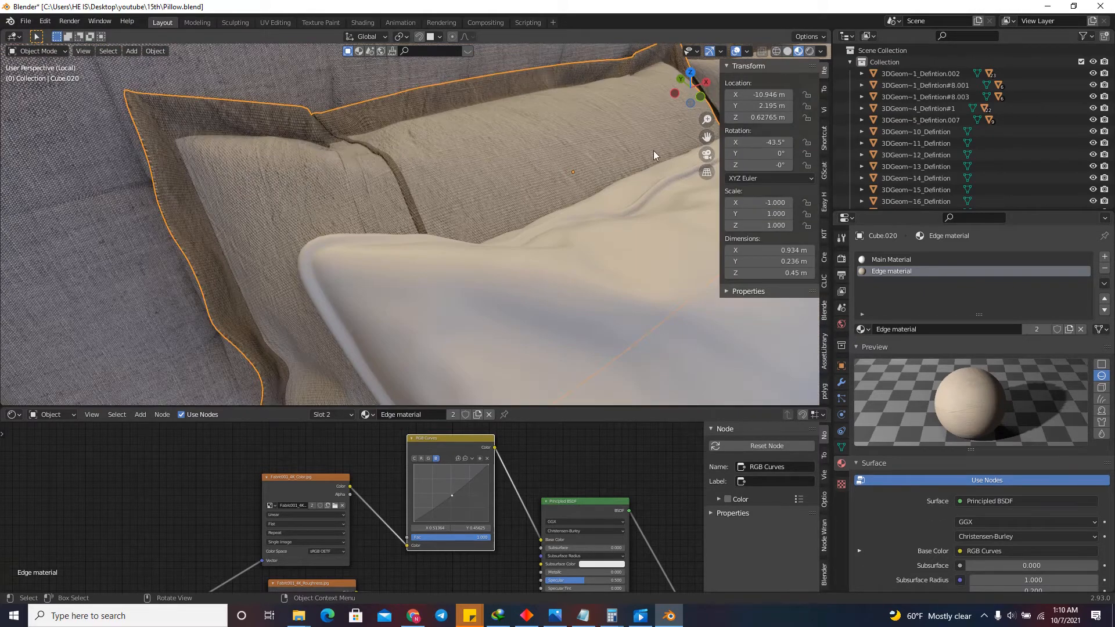
pyautogui.moveTo(653, 155); pyautogui.dragTo(624, 118, button='middle')
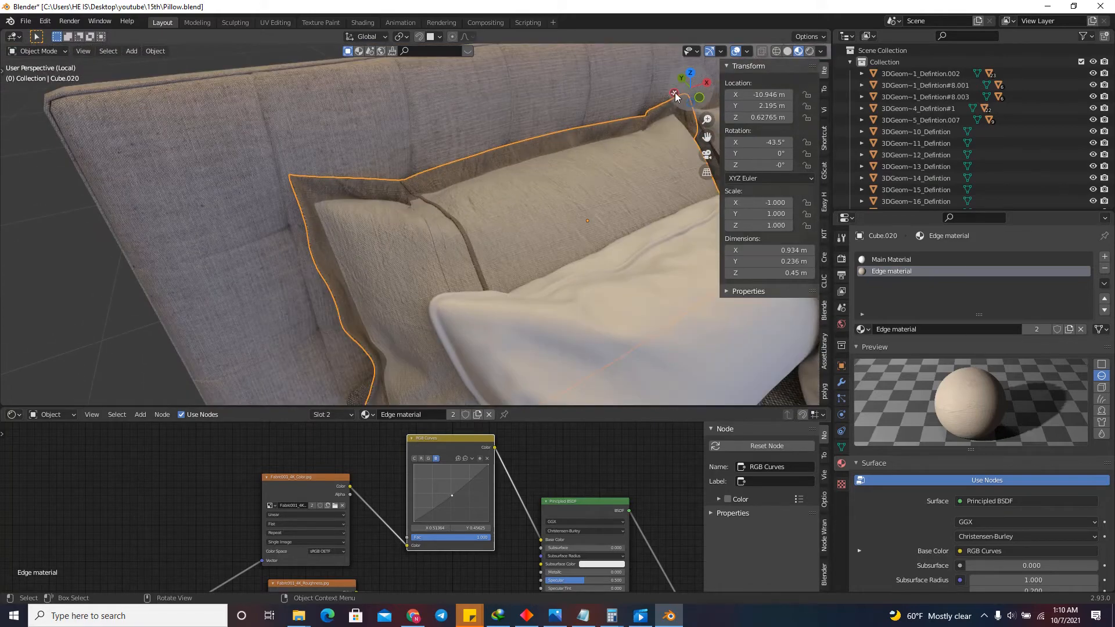
pyautogui.scroll(6, 485, 207)
pyautogui.scroll(-6, 430, 214)
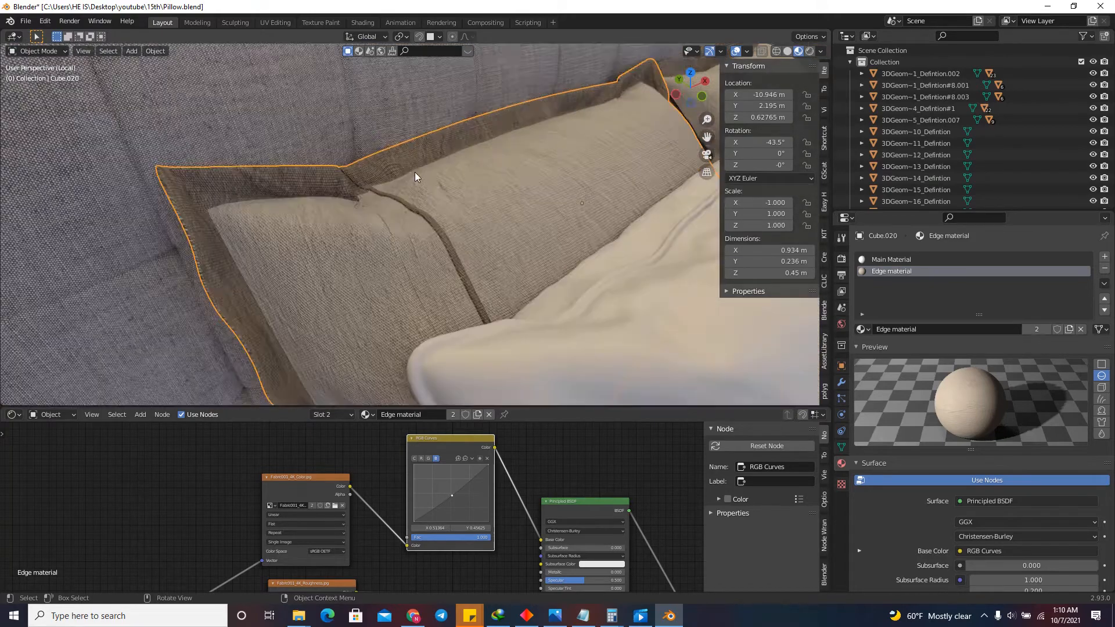
pyautogui.moveTo(678, 86); pyautogui.dragTo(619, 77, button='middle')
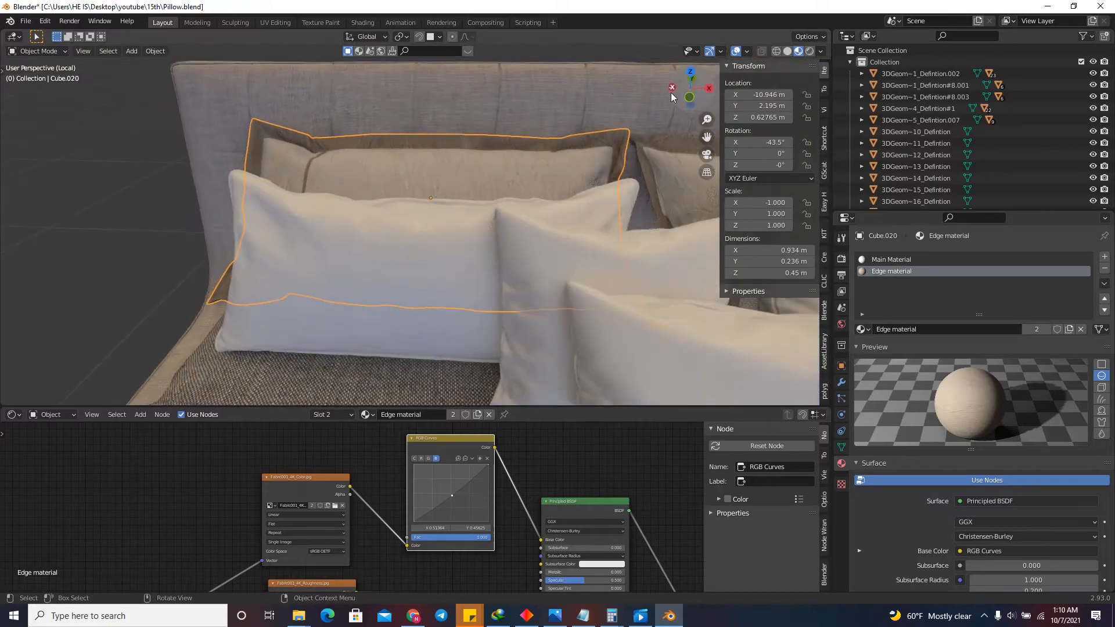
pyautogui.scroll(-4, 376, 247)
pyautogui.click(563, 218)
pyautogui.moveTo(689, 93); pyautogui.dragTo(595, 67)
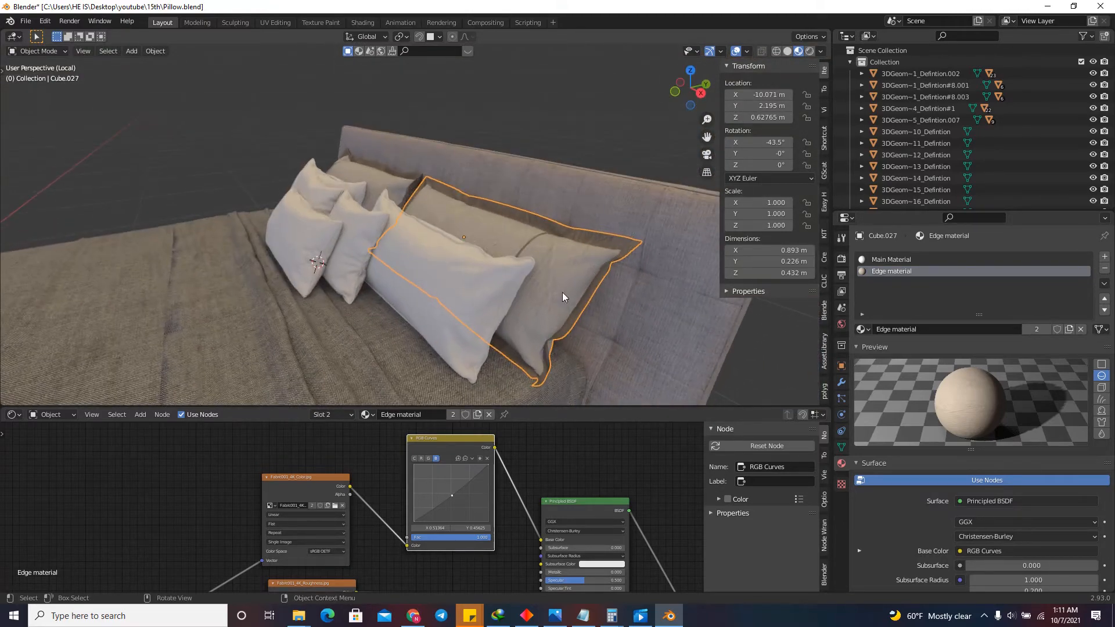
# Assign the existing Edge material to the long white pillow in front of the back pillow.
pyautogui.scroll(3, 560, 292)
pyautogui.moveTo(683, 97); pyautogui.dragTo(817, 105)
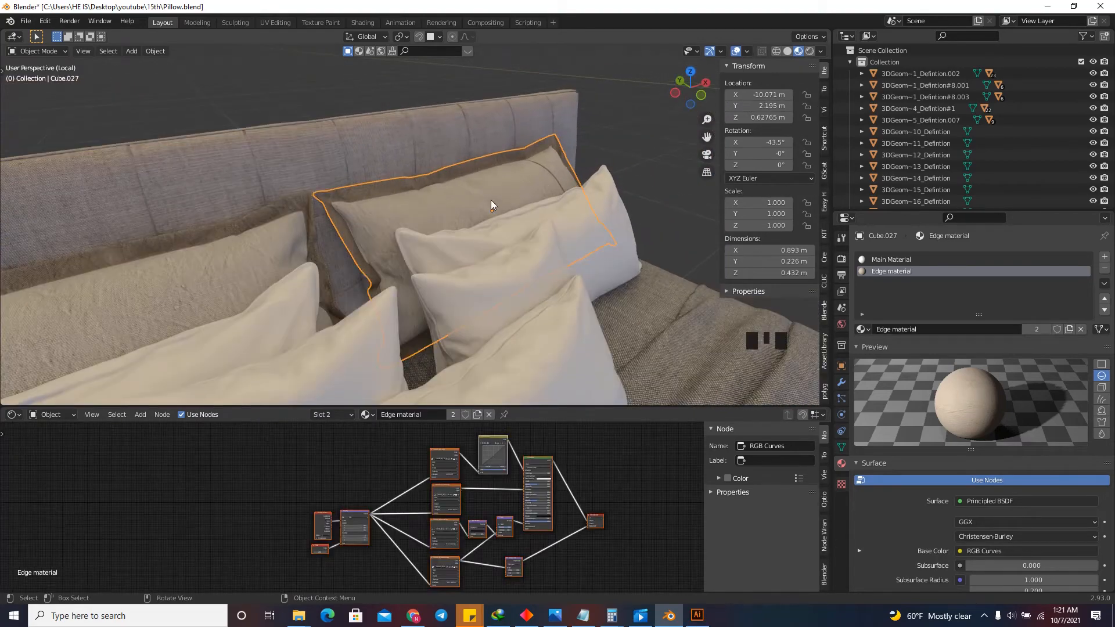
pyautogui.click(516, 229)
pyautogui.scroll(-3, 535, 209)
pyautogui.click(399, 290)
pyautogui.scroll(-1, 447, 276)
pyautogui.scroll(1, 354, 329)
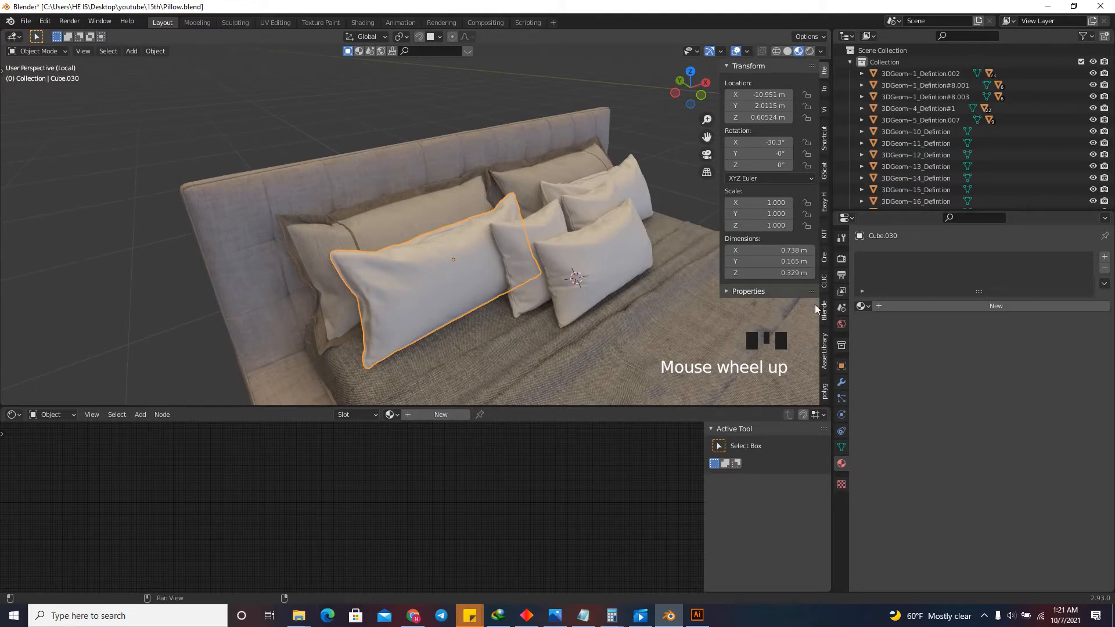
pyautogui.click(862, 306)
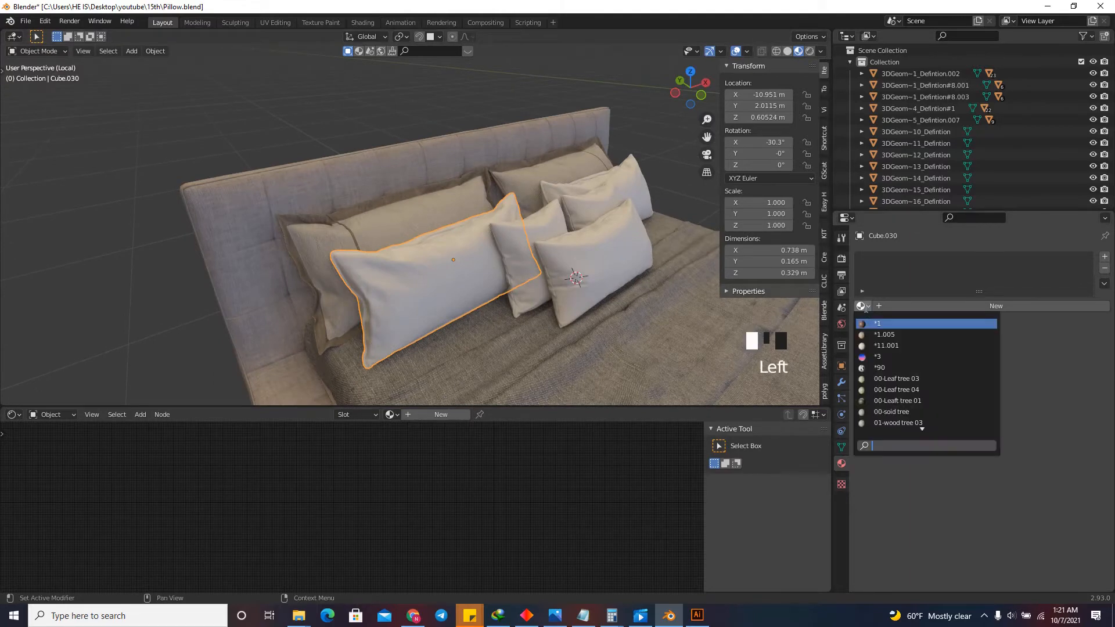
pyautogui.write('MAIN')
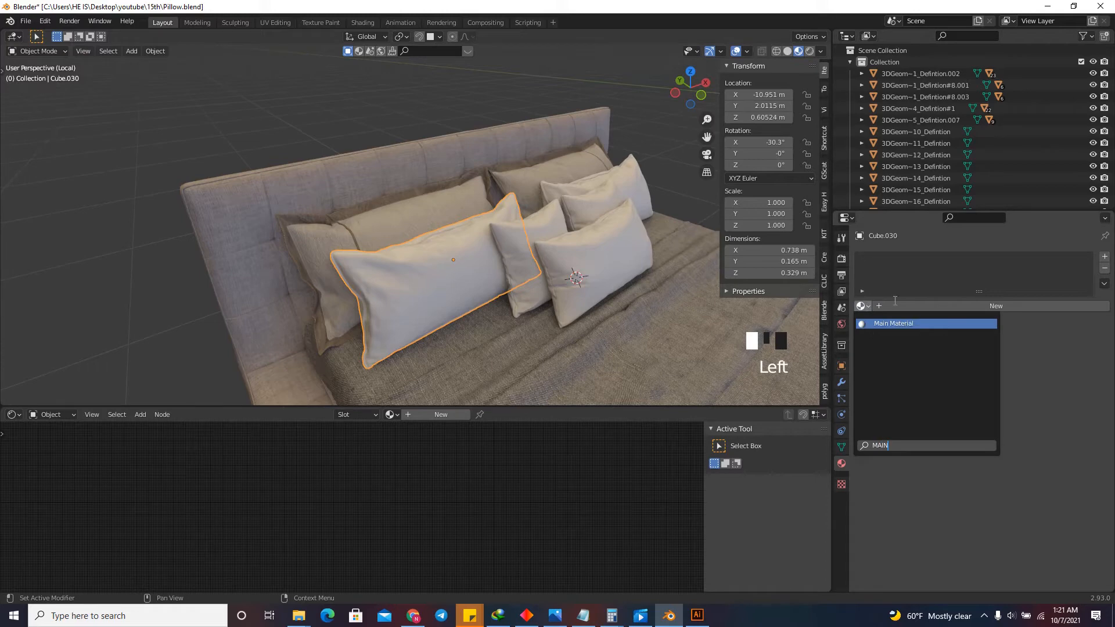
pyautogui.press('BackSpace')
pyautogui.press('BackSpace')
pyautogui.press('BackSpace')
pyautogui.press('BackSpace')
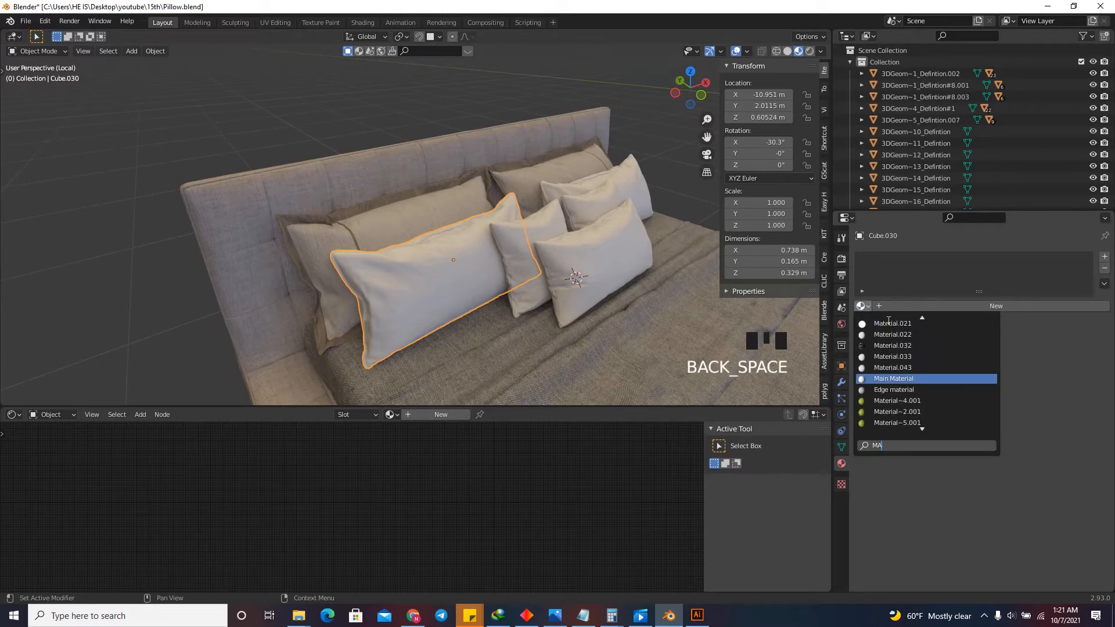
pyautogui.write('EDG')
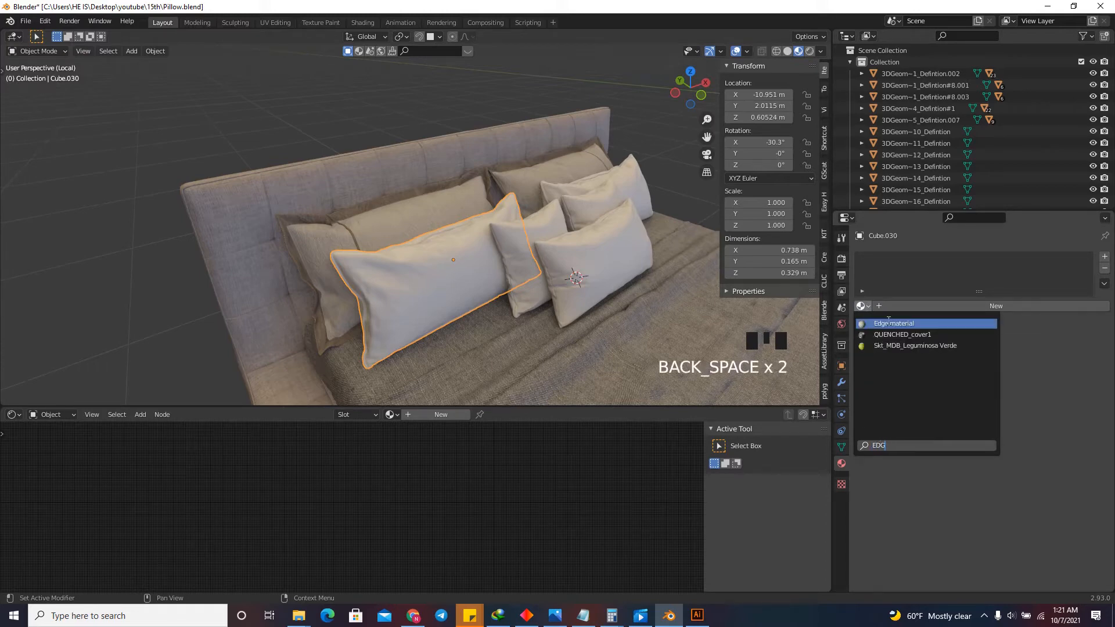
pyautogui.press('Return')
# Copy the Edge material from this long pillow onto the matching long pillow on the other side of the bed.
pyautogui.scroll(2, 354, 288)
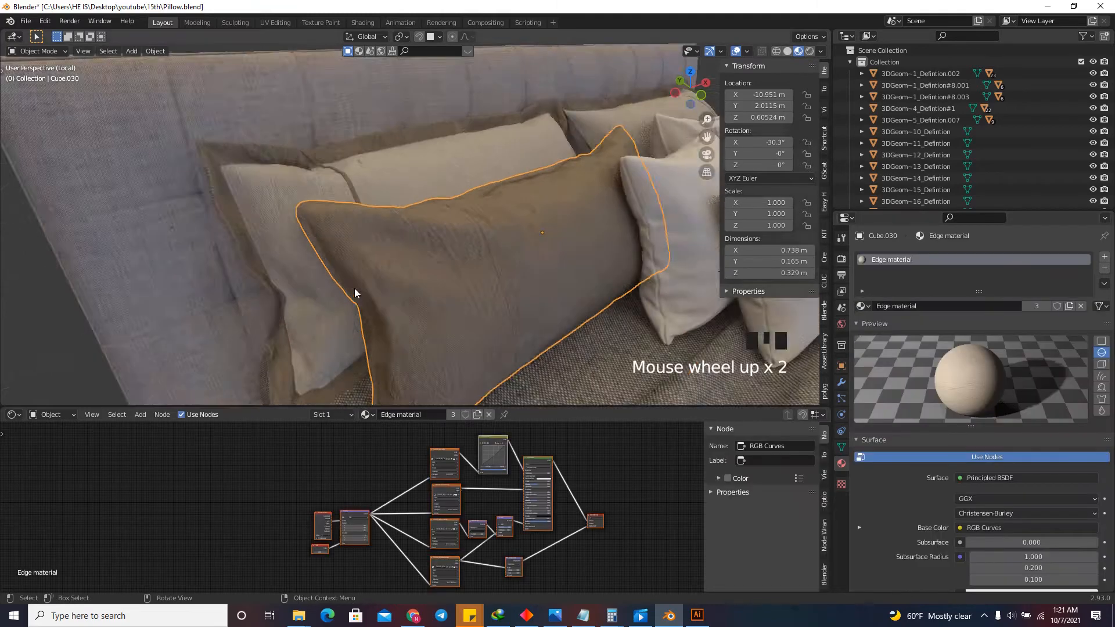
pyautogui.scroll(-2, 322, 305)
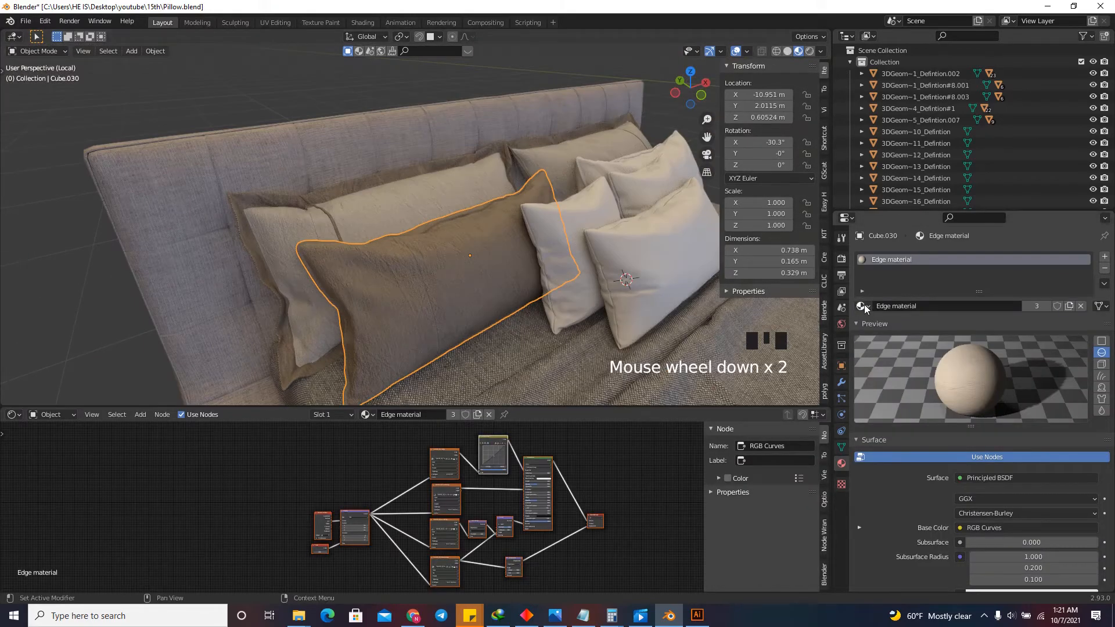
pyautogui.moveTo(919, 236); pyautogui.dragTo(585, 168)
pyautogui.moveTo(673, 108); pyautogui.dragTo(584, 91)
pyautogui.scroll(-2, 454, 159)
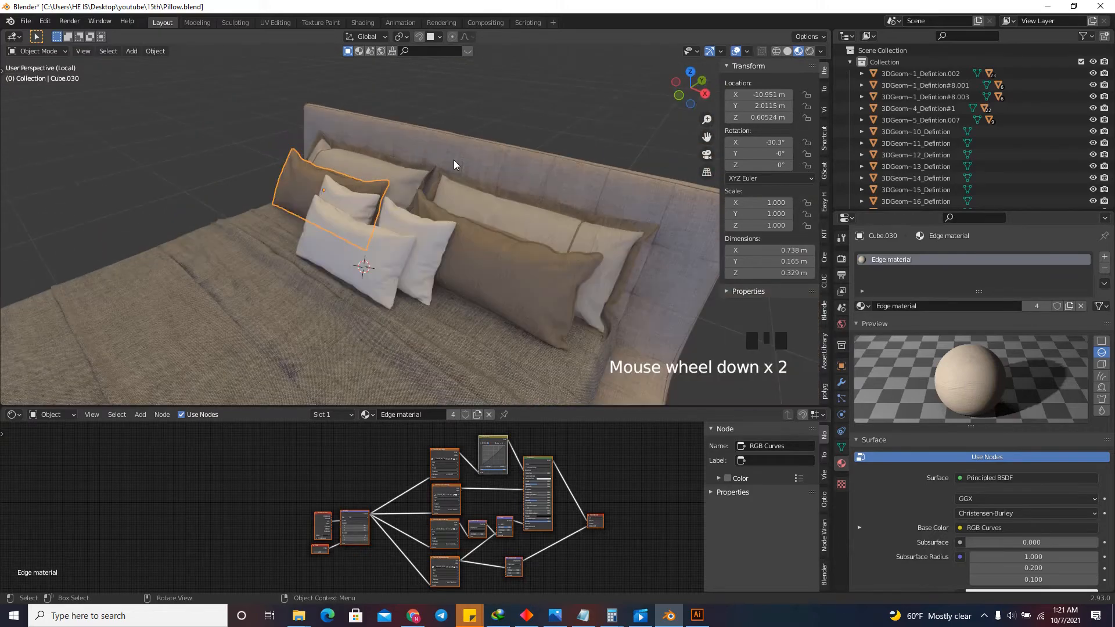
pyautogui.scroll(2, 634, 279)
# Create a new material on the rear small square pillow and delete its Principled BSDF node, keeping the Material Output.
pyautogui.click(412, 220)
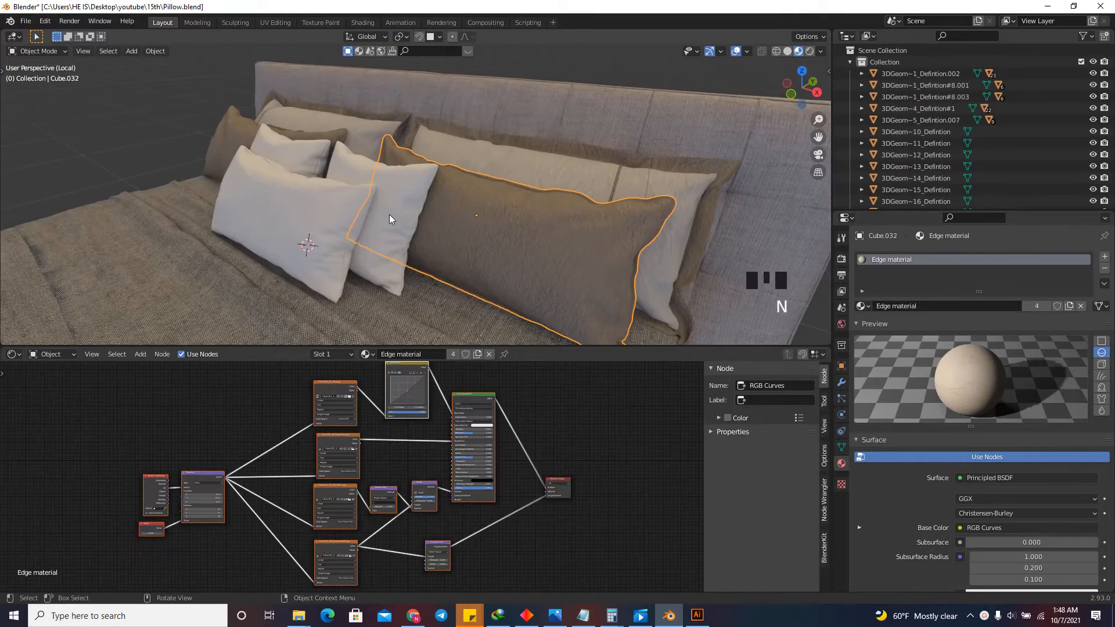
pyautogui.click(389, 207)
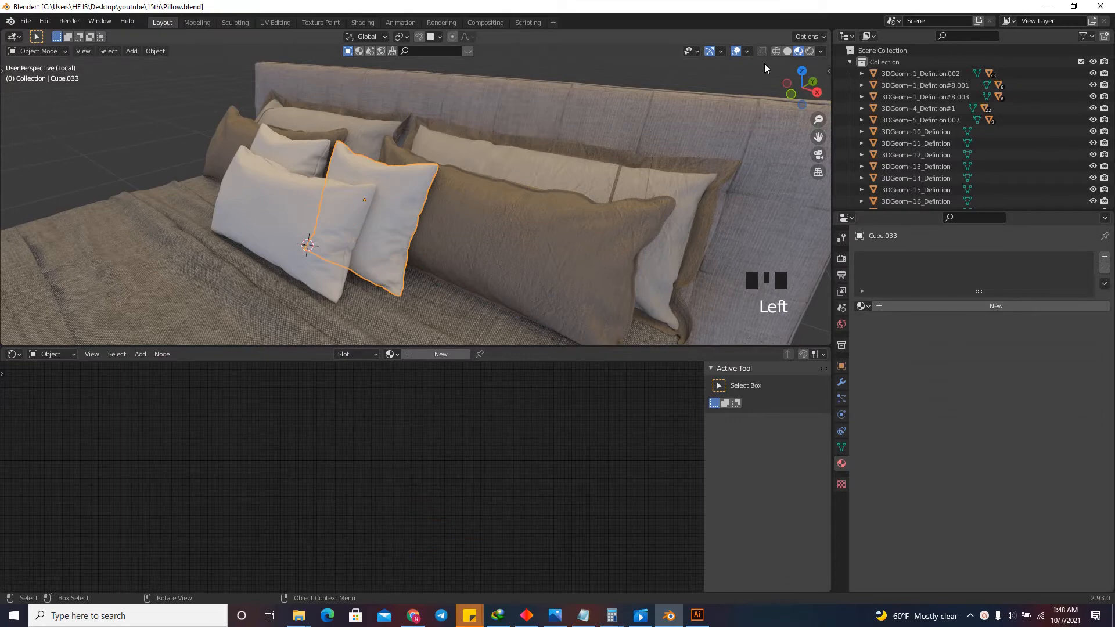
pyautogui.moveTo(801, 84); pyautogui.dragTo(697, 116)
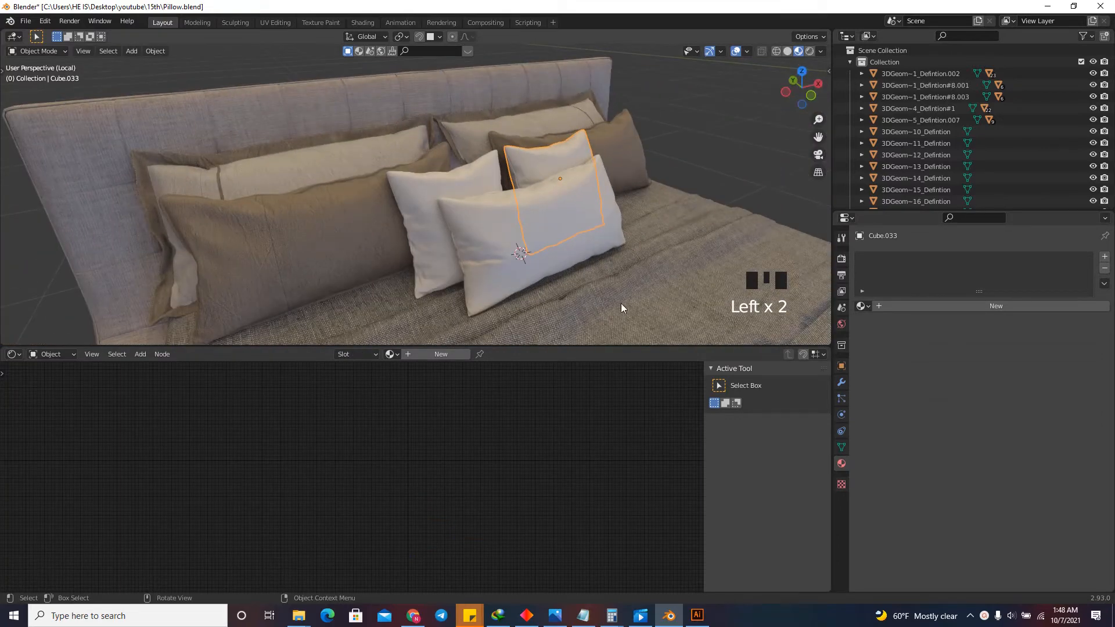
pyautogui.click(441, 353)
pyautogui.scroll(9, 389, 410)
pyautogui.scroll(-6, 420, 424)
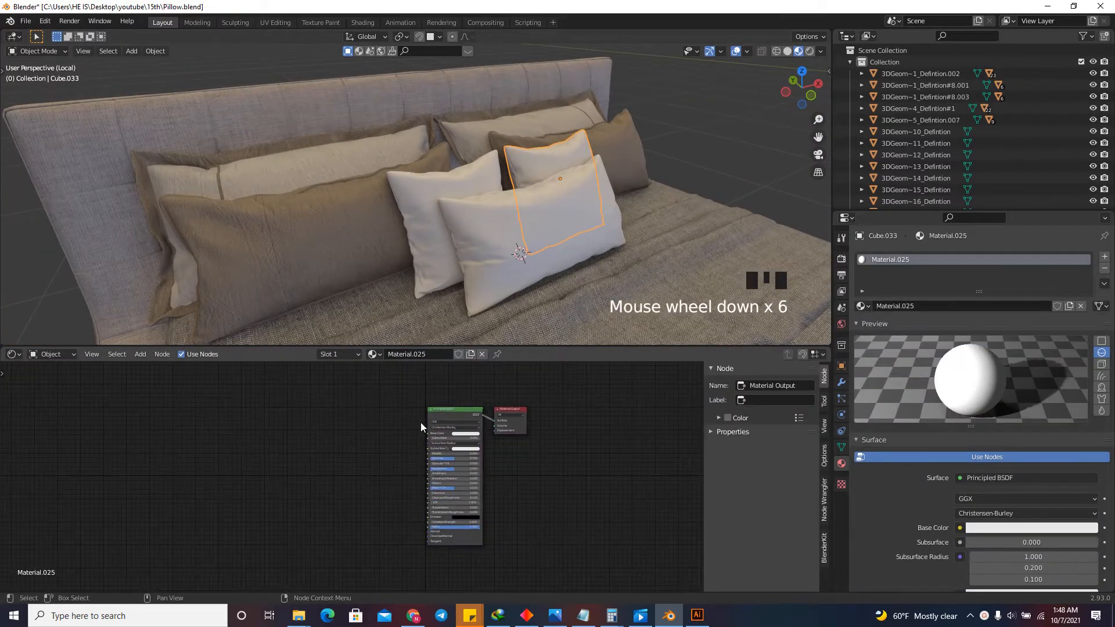
pyautogui.click(463, 408)
pyautogui.press('Delete')
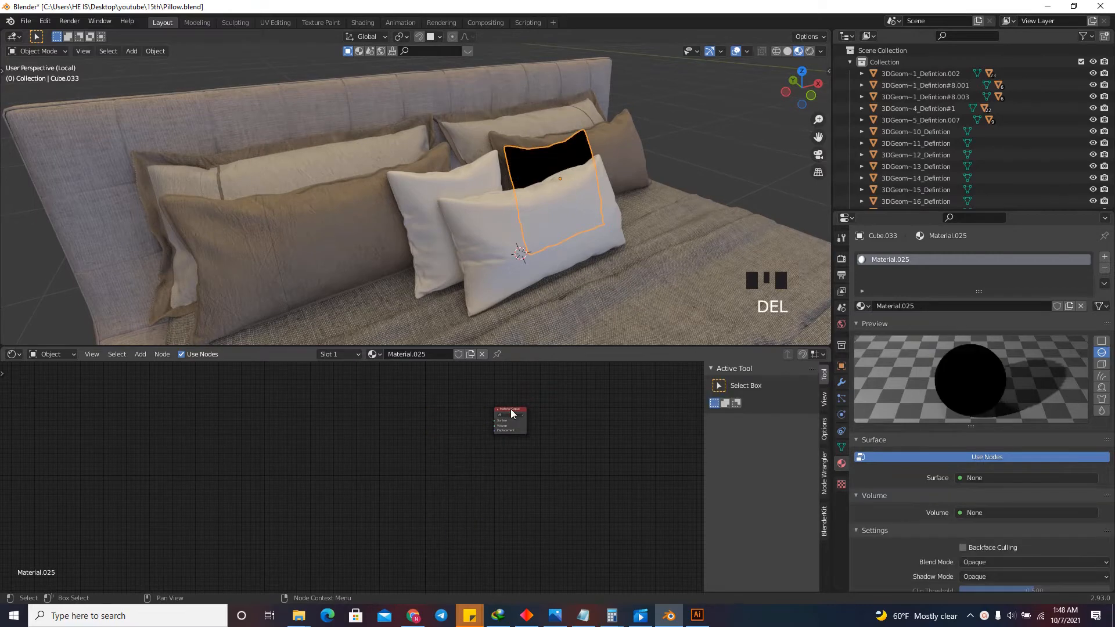
pyautogui.moveTo(505, 411); pyautogui.dragTo(521, 440)
# Add a Voronoi Texture node and connect its Distance output to the Material Output's Surface input.
pyautogui.scroll(3, 443, 438)
pyautogui.hotkey('shift', 'a')
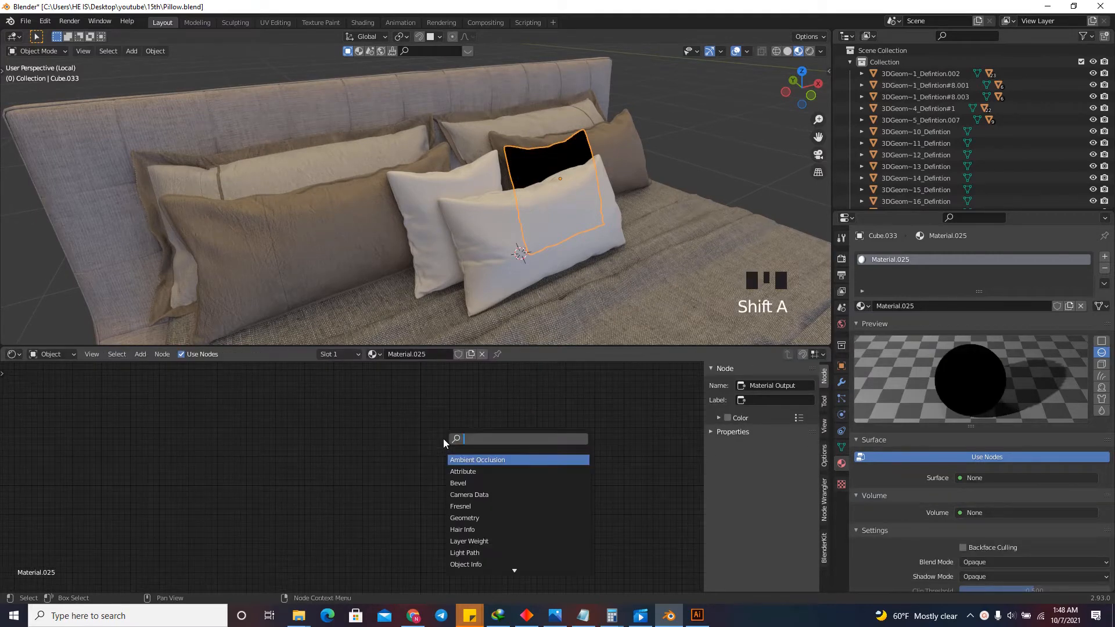
pyautogui.write('vor')
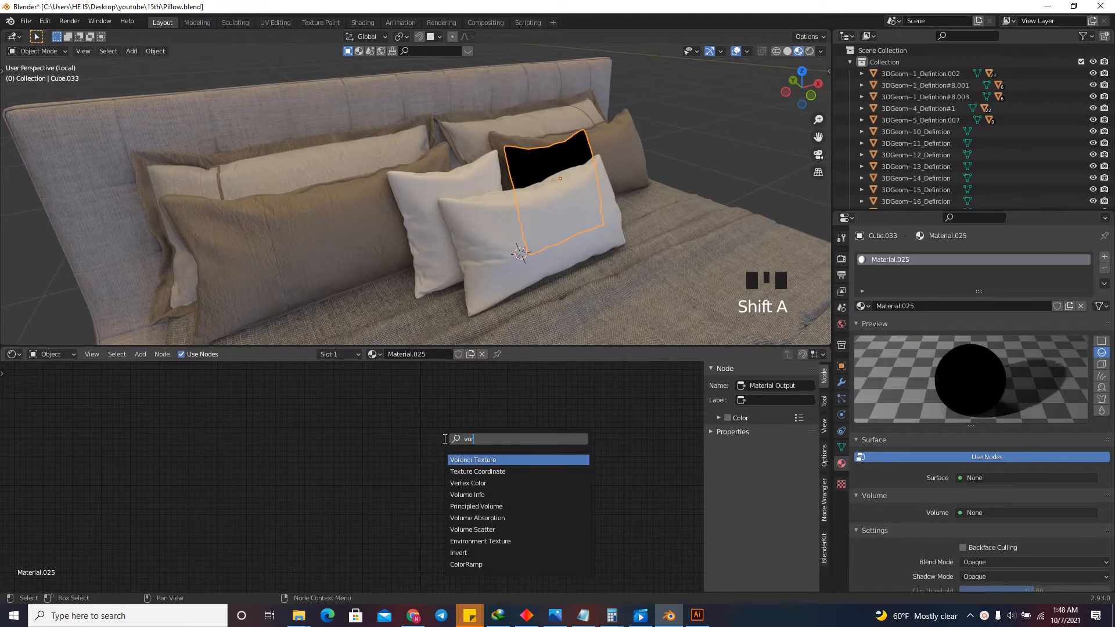
pyautogui.click(480, 459)
pyautogui.click(444, 459)
pyautogui.scroll(5, 446, 459)
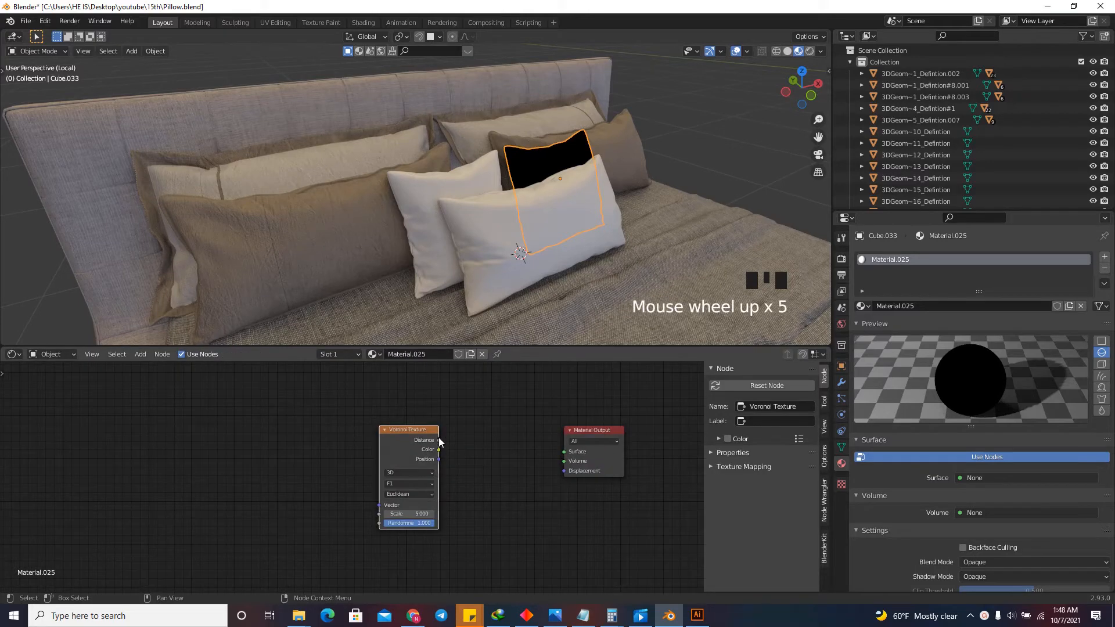
pyautogui.moveTo(439, 441); pyautogui.dragTo(562, 457)
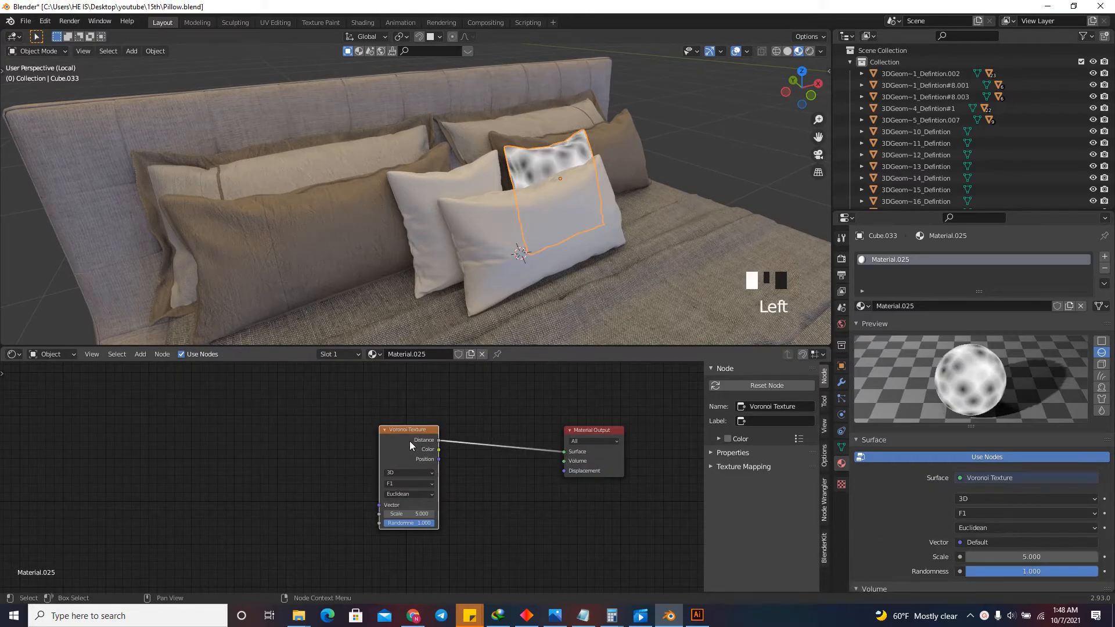
pyautogui.click(366, 447)
# Copy the Voronoi material from the small square pillow onto the matching square pillow.
pyautogui.click(480, 176)
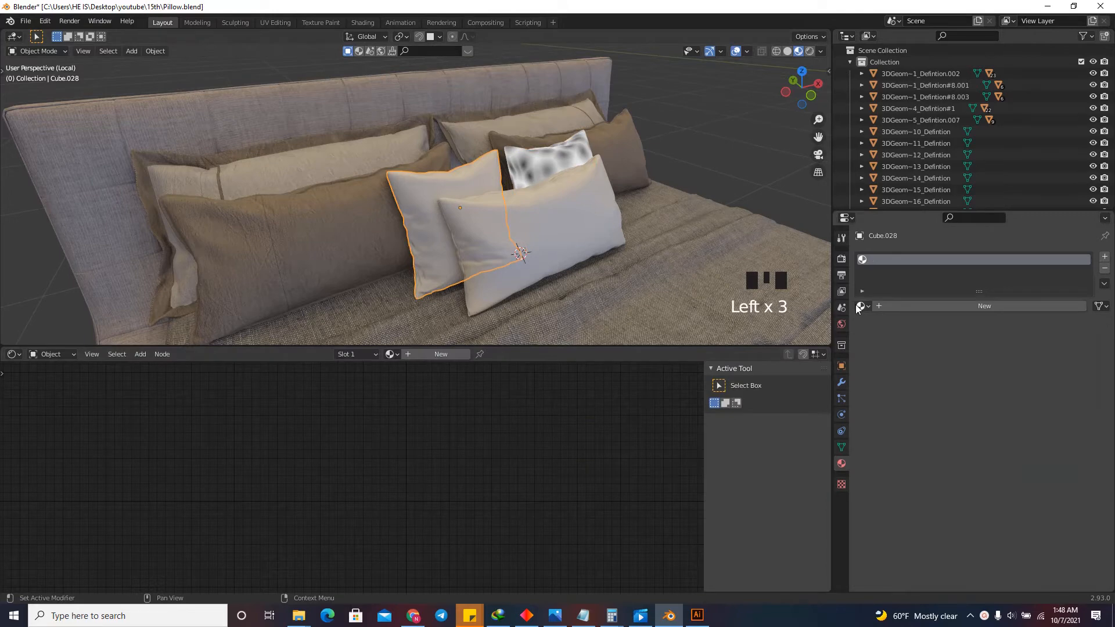
pyautogui.click(534, 169)
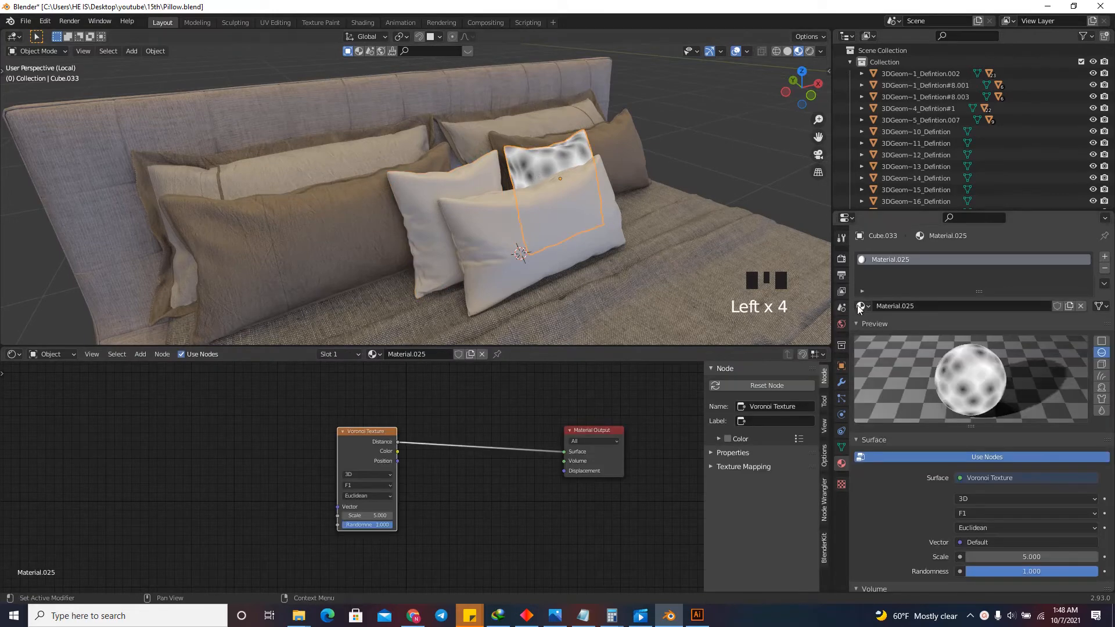
pyautogui.moveTo(860, 308); pyautogui.dragTo(419, 228)
pyautogui.scroll(2, 368, 228)
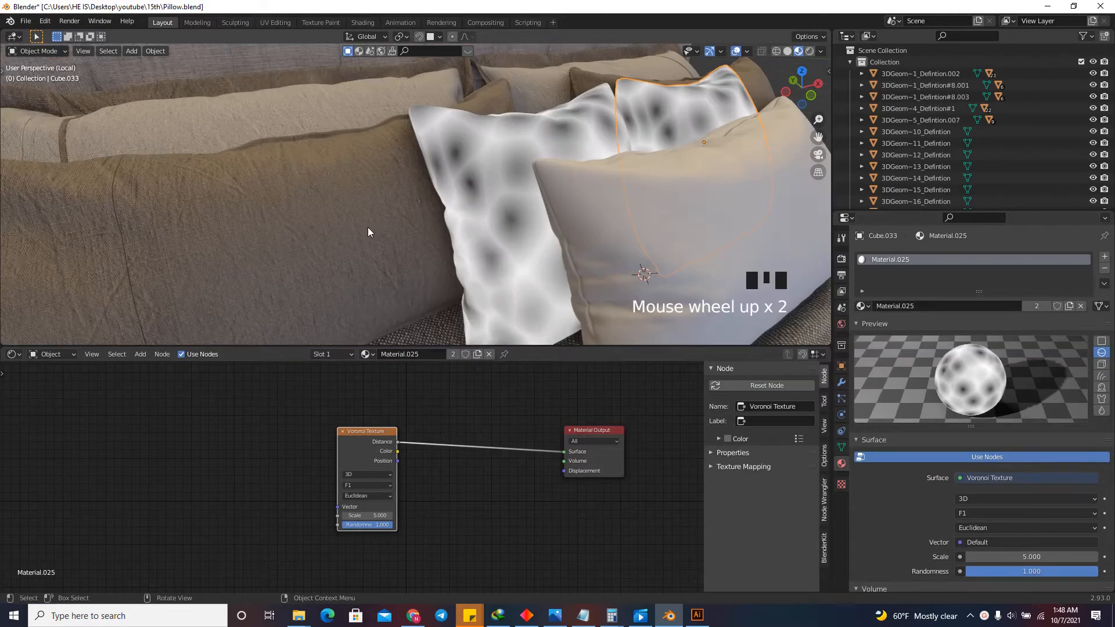
# Move the Voronoi Texture node away from the output and set its Randomness to 0.
pyautogui.moveTo(364, 431); pyautogui.dragTo(310, 455)
pyautogui.click(337, 452)
pyautogui.click(337, 451)
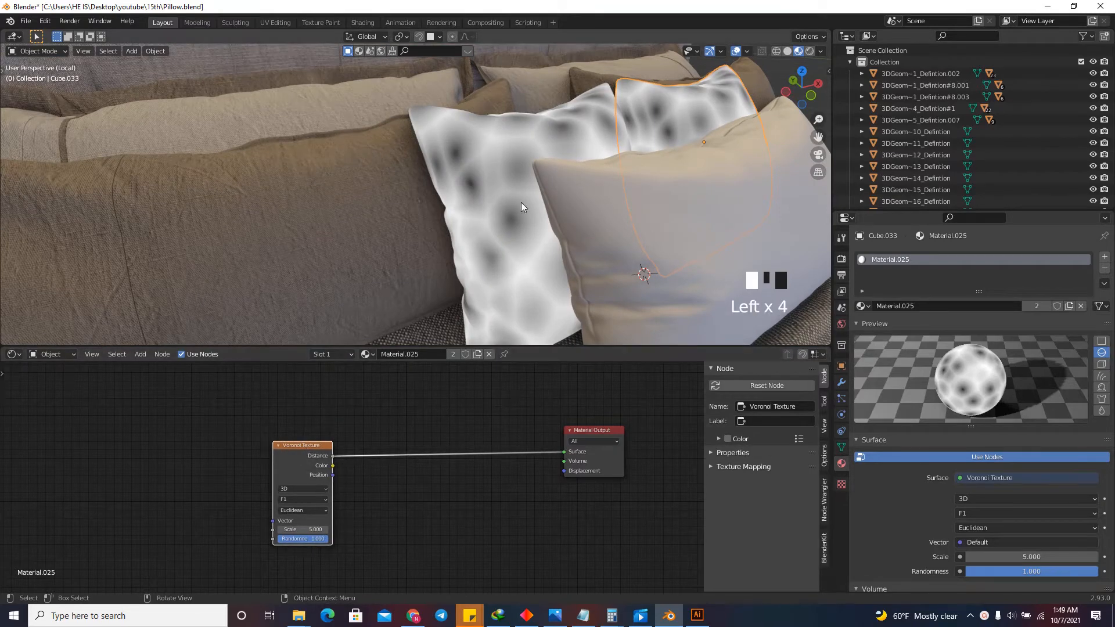
pyautogui.scroll(5, 296, 531)
pyautogui.moveTo(302, 542); pyautogui.dragTo(192, 546)
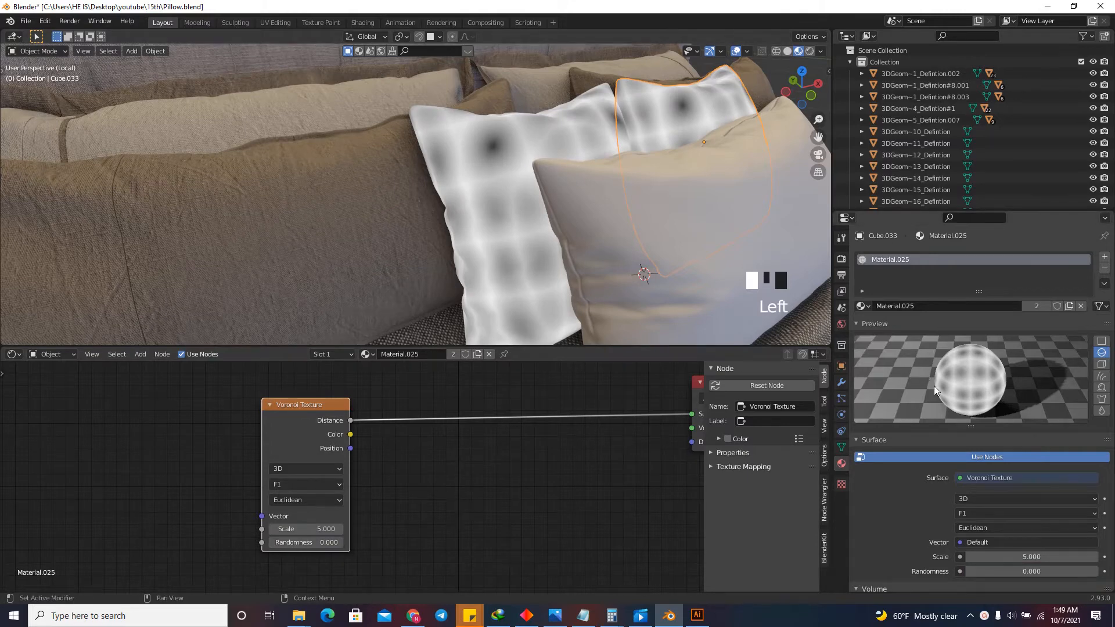
# Add Texture Coordinate and Mapping nodes to the Voronoi Texture and arrange them in a row before it.
pyautogui.scroll(-6, 505, 485)
pyautogui.click(383, 441)
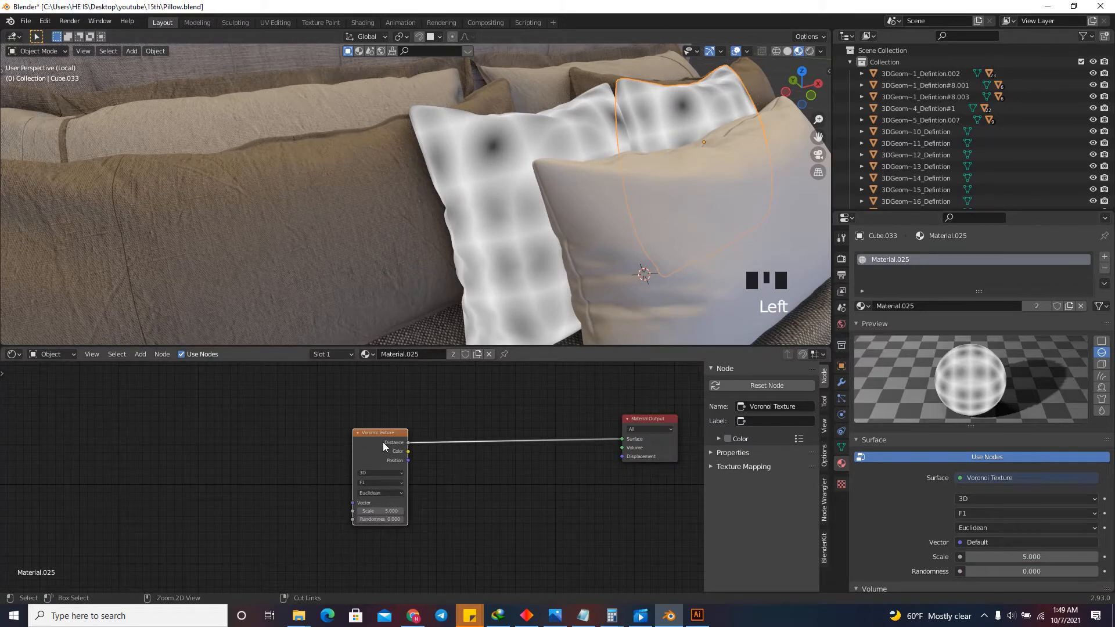
pyautogui.hotkey('ctrl', 't')
pyautogui.moveTo(313, 387); pyautogui.dragTo(225, 466)
pyautogui.press('g')
pyautogui.click(253, 451)
pyautogui.moveTo(335, 380); pyautogui.dragTo(307, 401)
pyautogui.moveTo(291, 415); pyautogui.dragTo(265, 432)
pyautogui.moveTo(294, 386); pyautogui.dragTo(189, 484)
pyautogui.scroll(-5, 258, 443)
pyautogui.press('g')
pyautogui.click(224, 460)
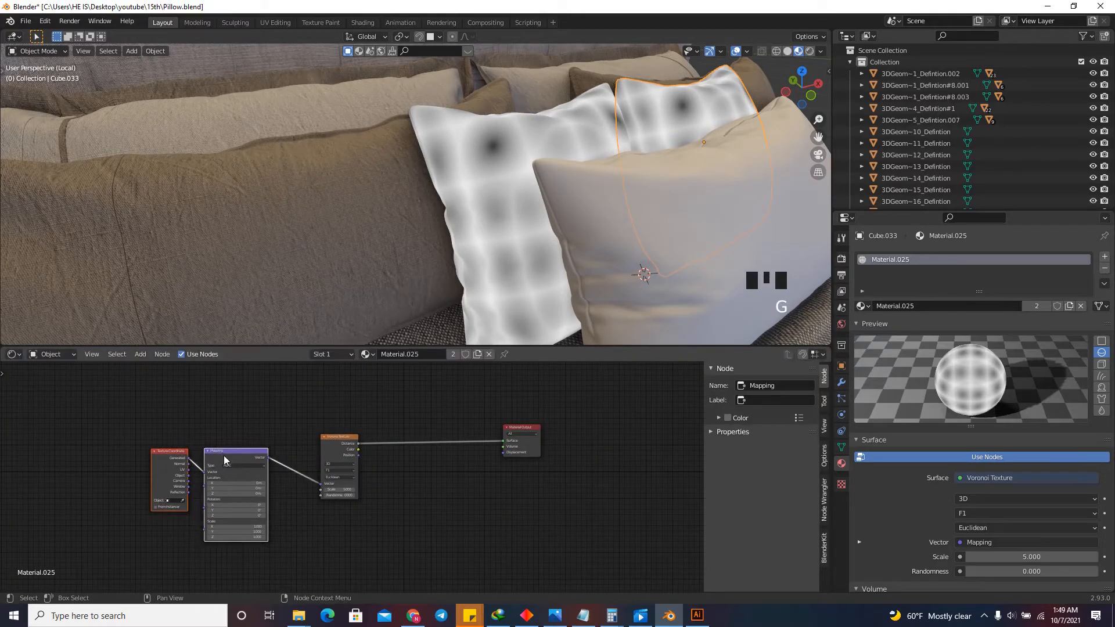
# Connect the Texture Coordinate's UV output to the Mapping node's Vector input in place of Generated.
pyautogui.scroll(11, 235, 456)
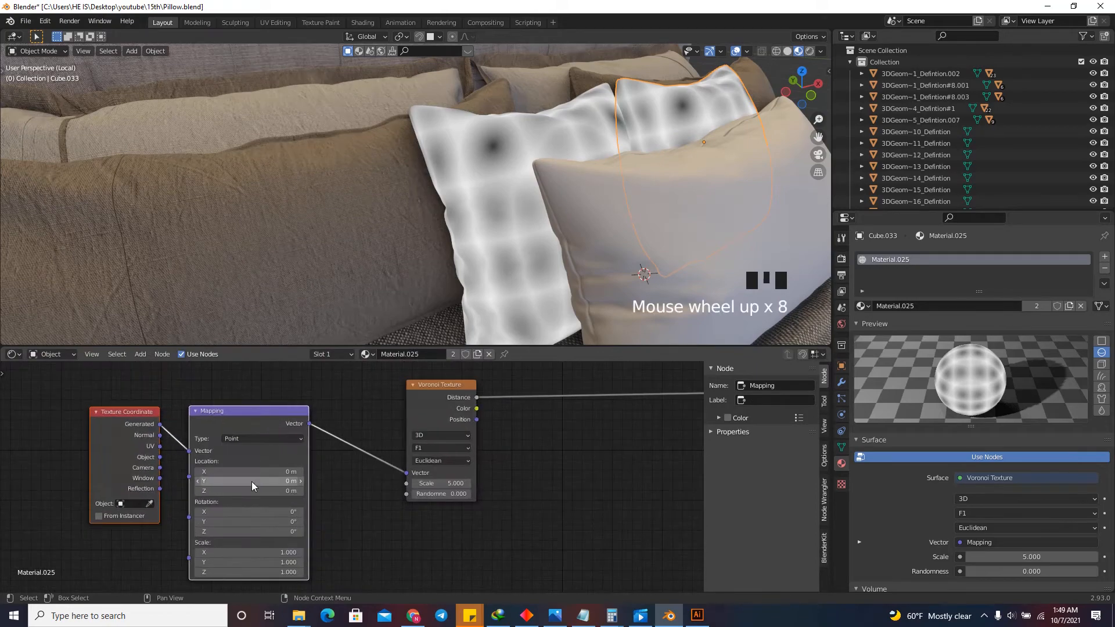
pyautogui.moveTo(135, 411); pyautogui.dragTo(178, 419)
pyautogui.scroll(-7, 256, 489)
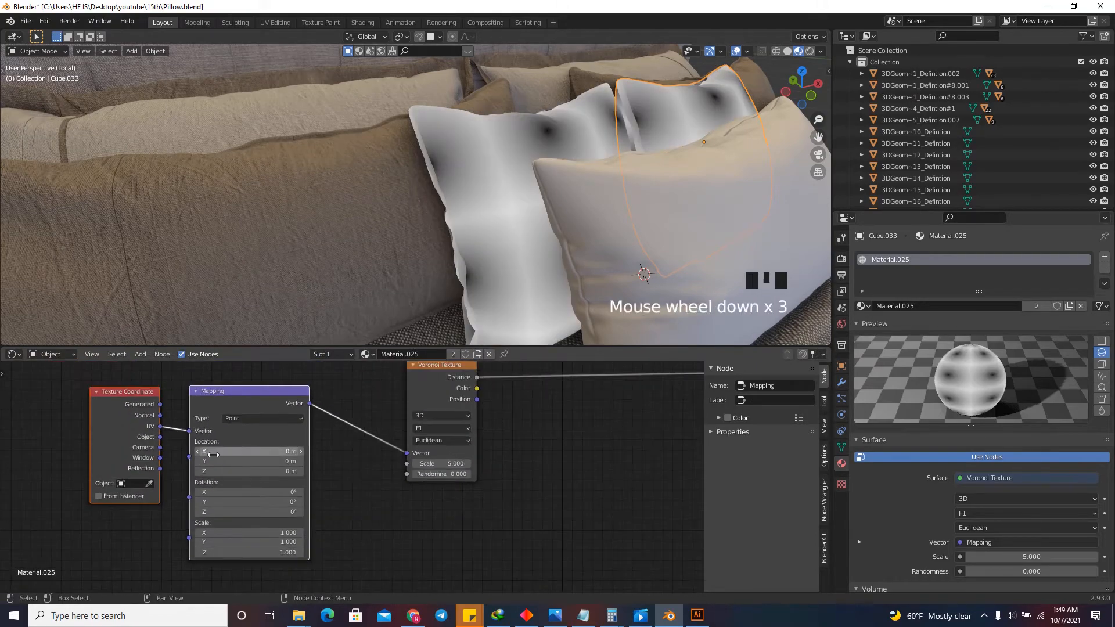
pyautogui.scroll(1, 401, 461)
# Set the Voronoi Texture's Scale to 26.180 and check the pattern on the square pillows.
pyautogui.click(324, 483)
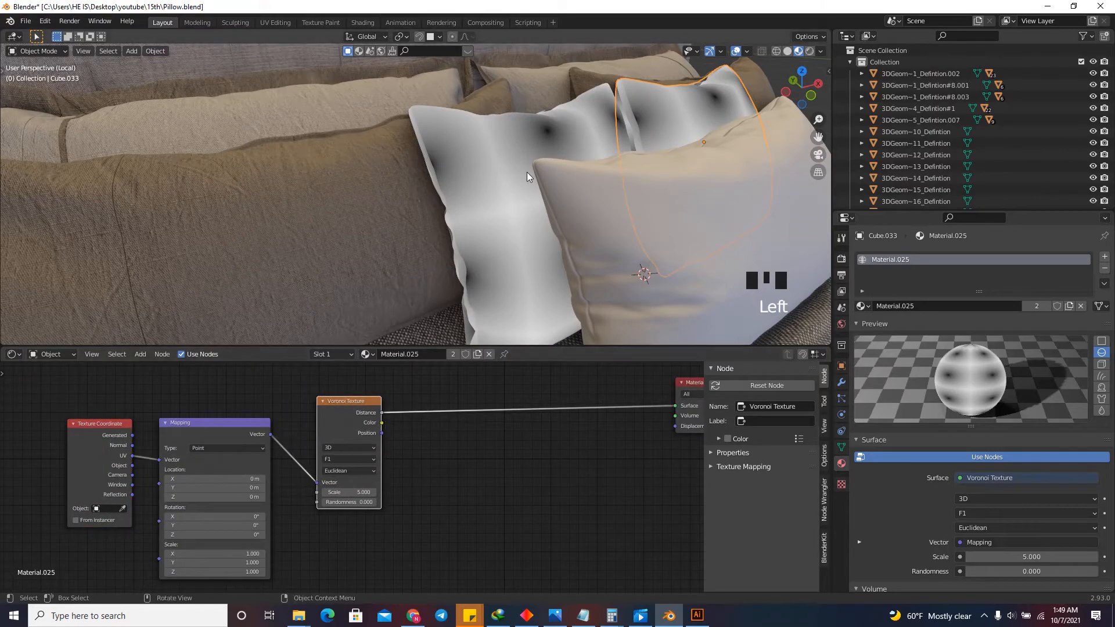
pyautogui.scroll(6, 356, 497)
pyautogui.keyDown('shift'); pyautogui.moveTo(356, 497); pyautogui.dragTo(489, 439); pyautogui.keyUp('shift')
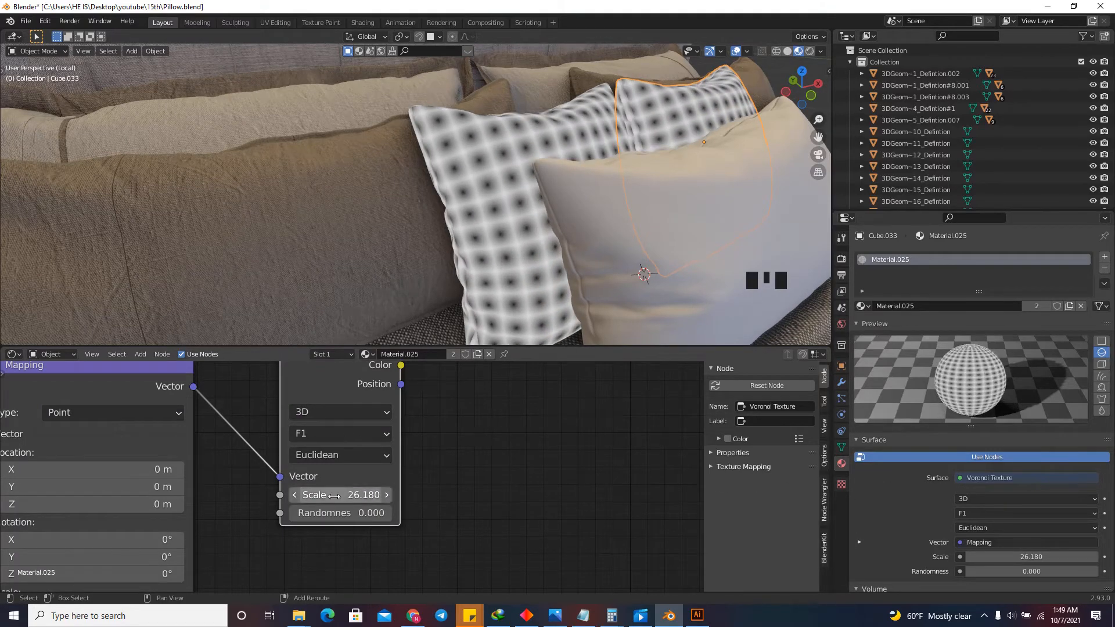
pyautogui.scroll(-13, 282, 512)
pyautogui.scroll(2, 479, 212)
pyautogui.scroll(-1, 479, 213)
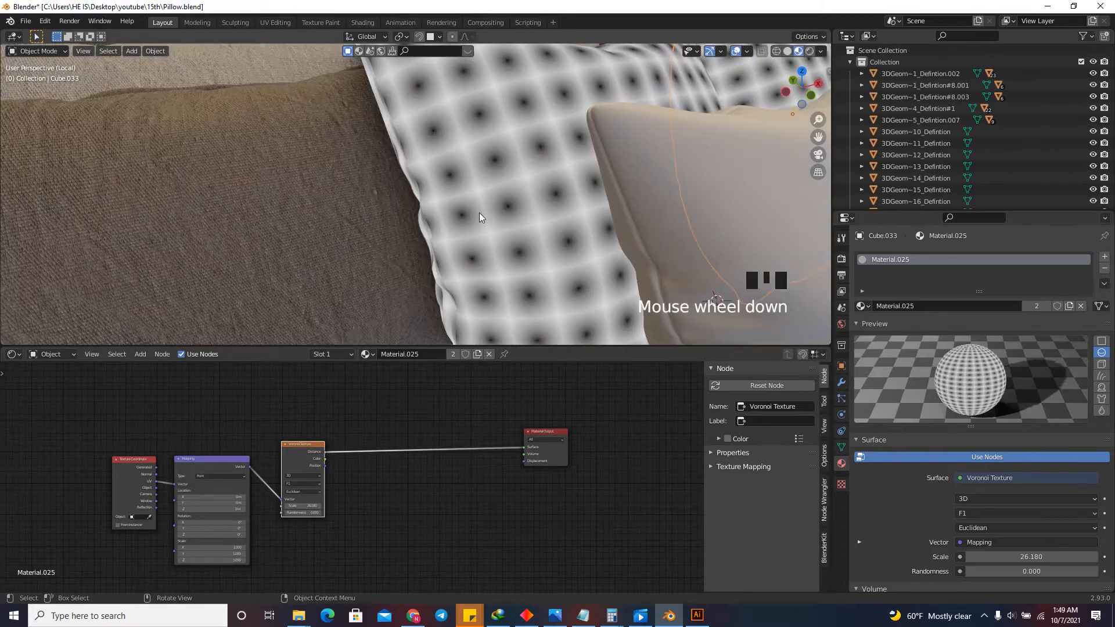
# Insert a ColorRamp node between the Voronoi Texture's Distance output and the Material Output.
pyautogui.hotkey('shift', 'a')
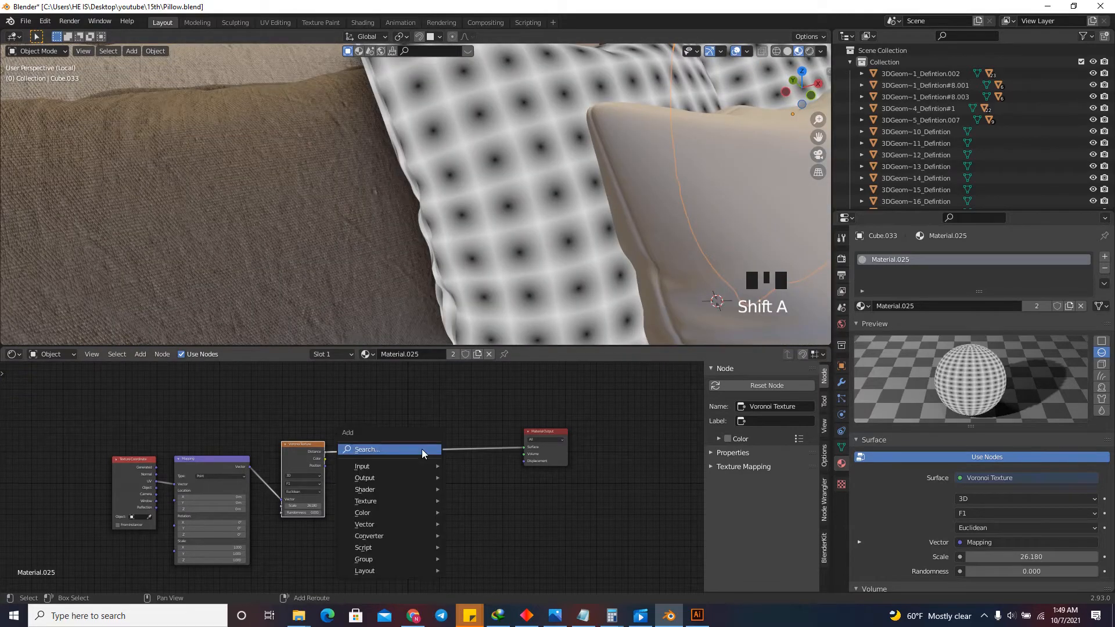
pyautogui.click(421, 448)
pyautogui.write('colo')
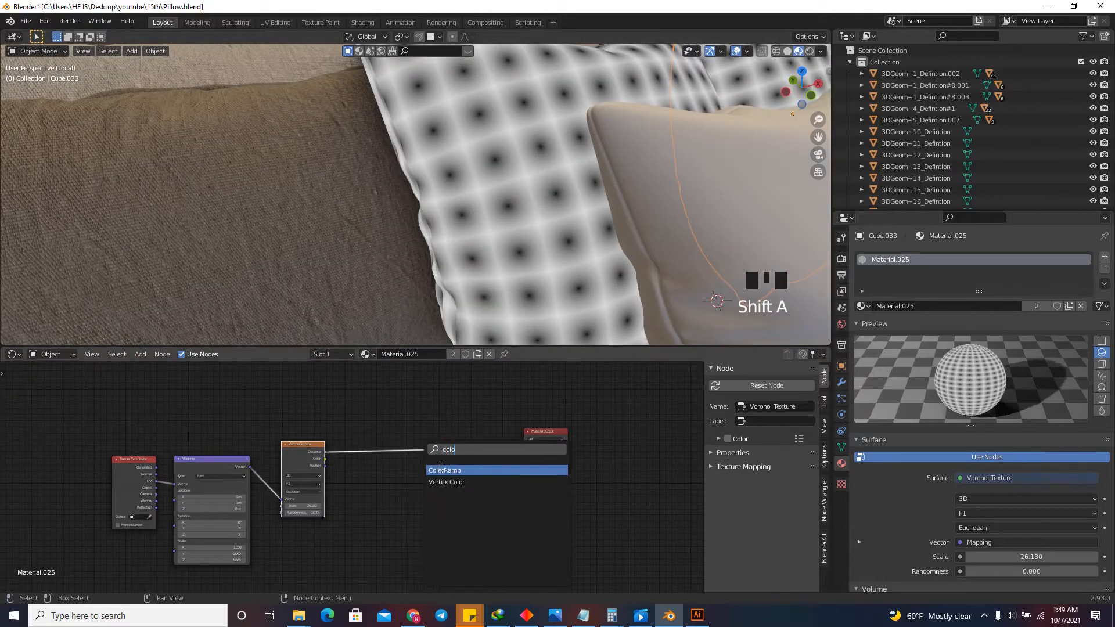
pyautogui.click(440, 469)
pyautogui.click(418, 463)
pyautogui.scroll(13, 345, 462)
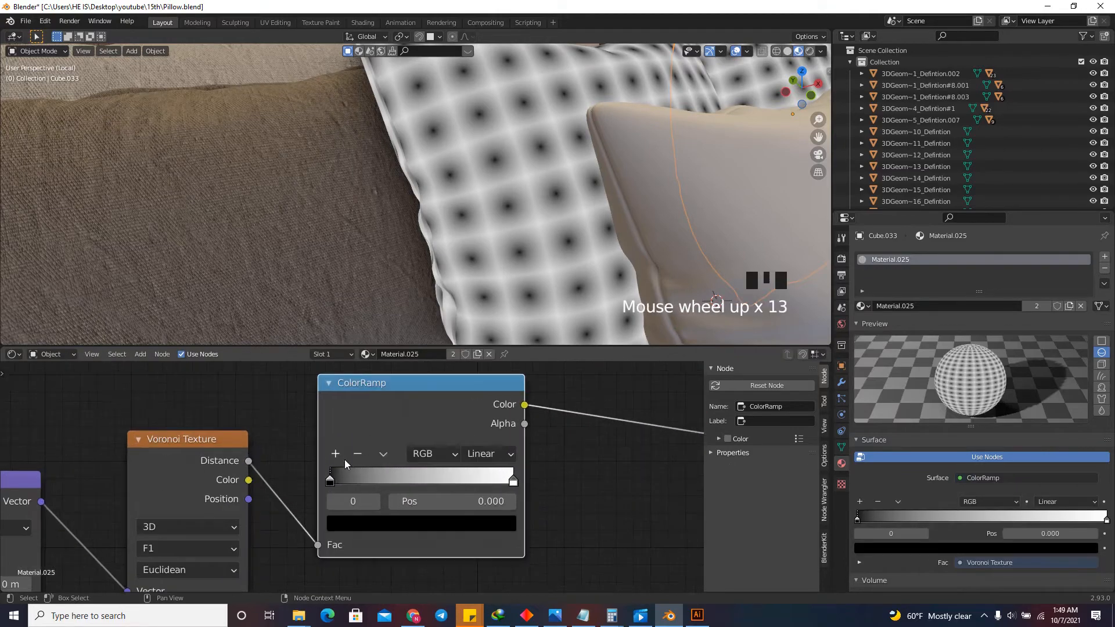
# Set the ColorRamp's black stop to position 0.445 and its white stop to 0.536 for sharp dots.
pyautogui.moveTo(329, 482); pyautogui.dragTo(412, 482)
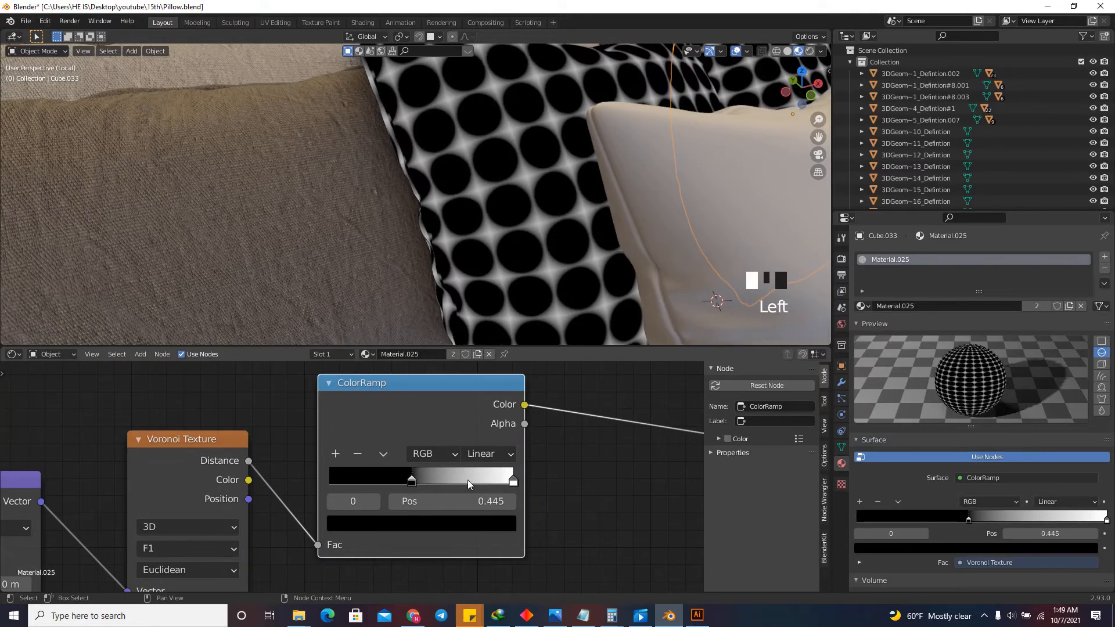
pyautogui.moveTo(513, 482); pyautogui.dragTo(422, 490)
pyautogui.scroll(-3, 472, 310)
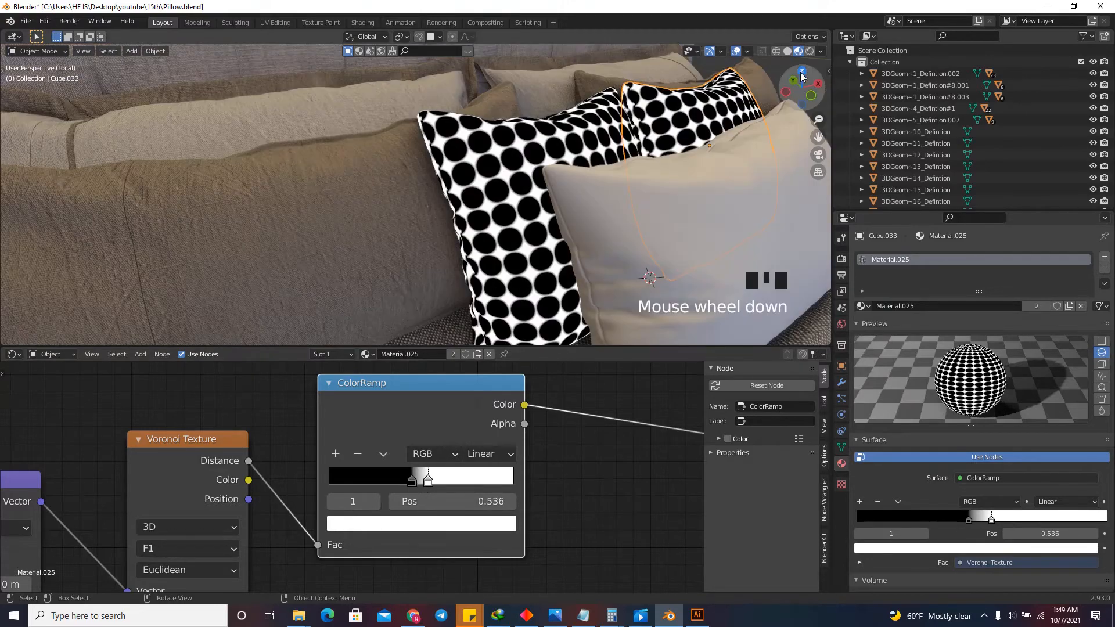
# Reposition the dot-pattern node chain, from Texture Coordinate to ColorRamp, as a group in the shader layout.
pyautogui.moveTo(804, 93); pyautogui.dragTo(838, 96)
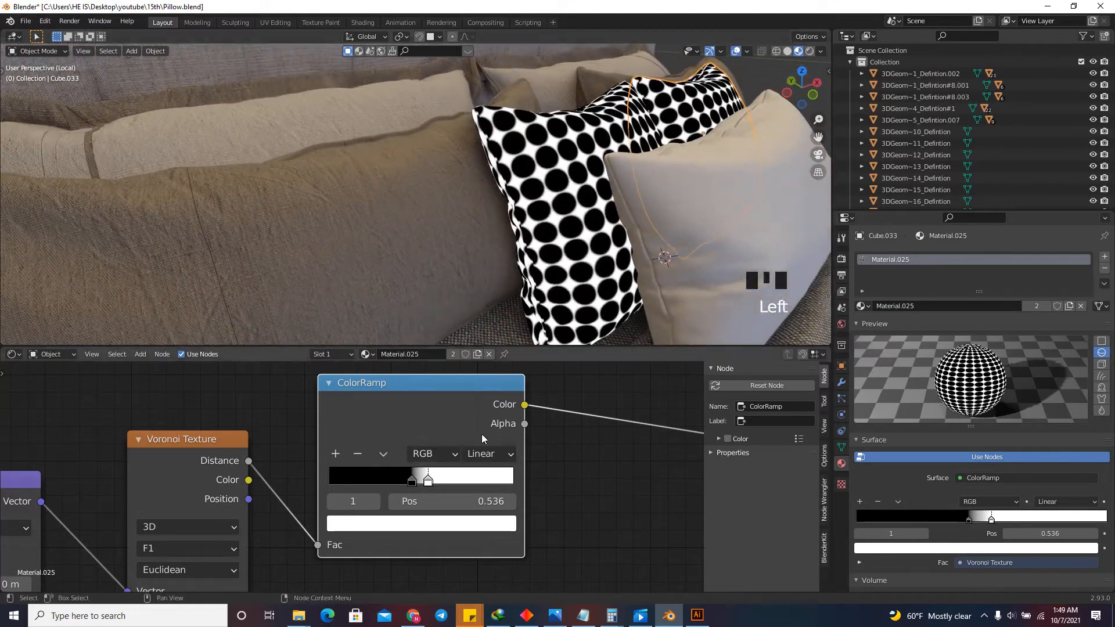
pyautogui.scroll(-13, 482, 433)
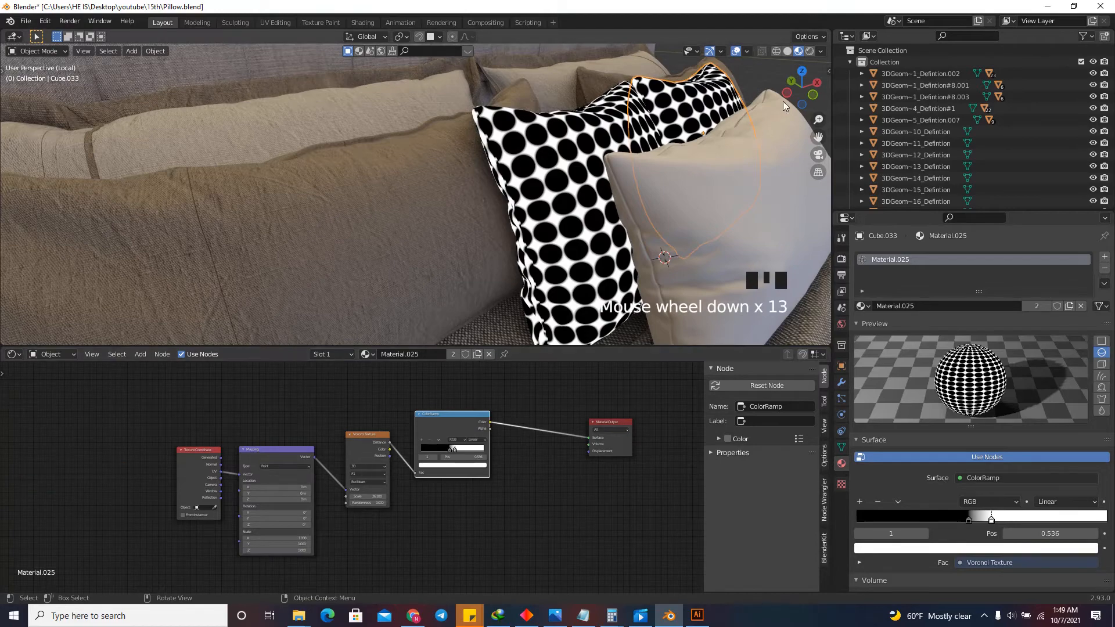
pyautogui.moveTo(783, 101); pyautogui.dragTo(765, 86)
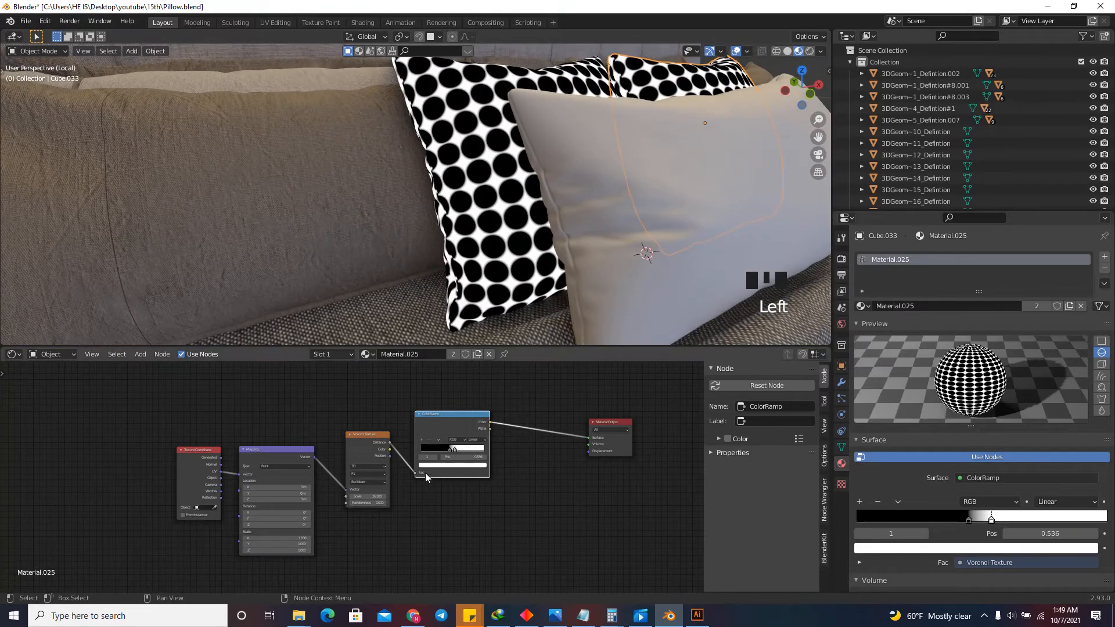
pyautogui.scroll(-5, 432, 411)
pyautogui.moveTo(433, 411); pyautogui.dragTo(273, 527)
pyautogui.press('g')
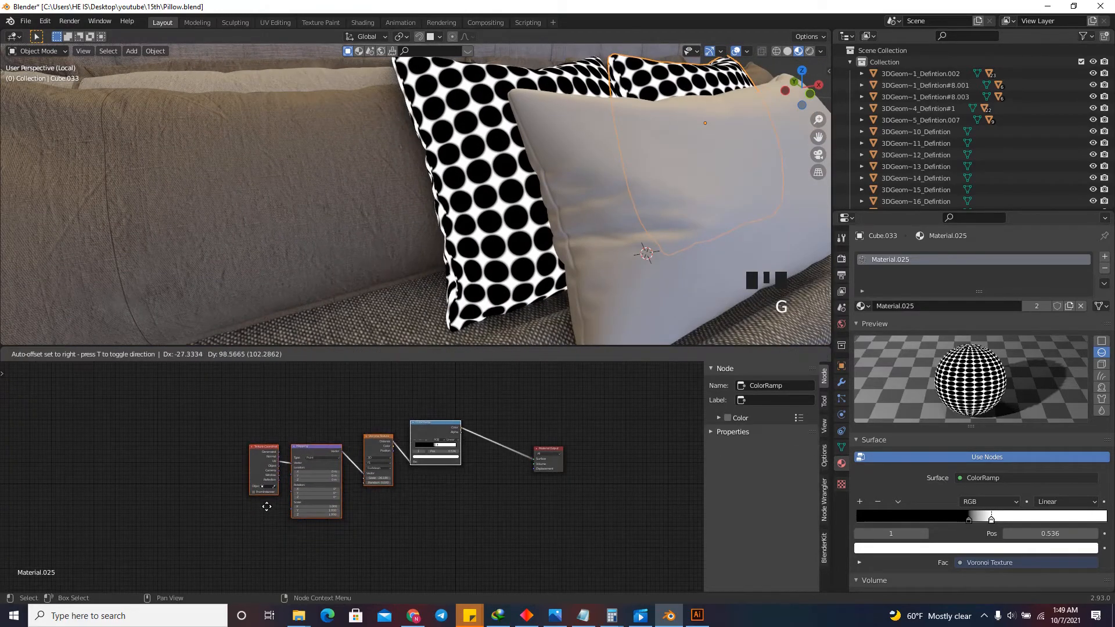
pyautogui.click(268, 524)
pyautogui.click(406, 403)
pyautogui.scroll(-3, 406, 399)
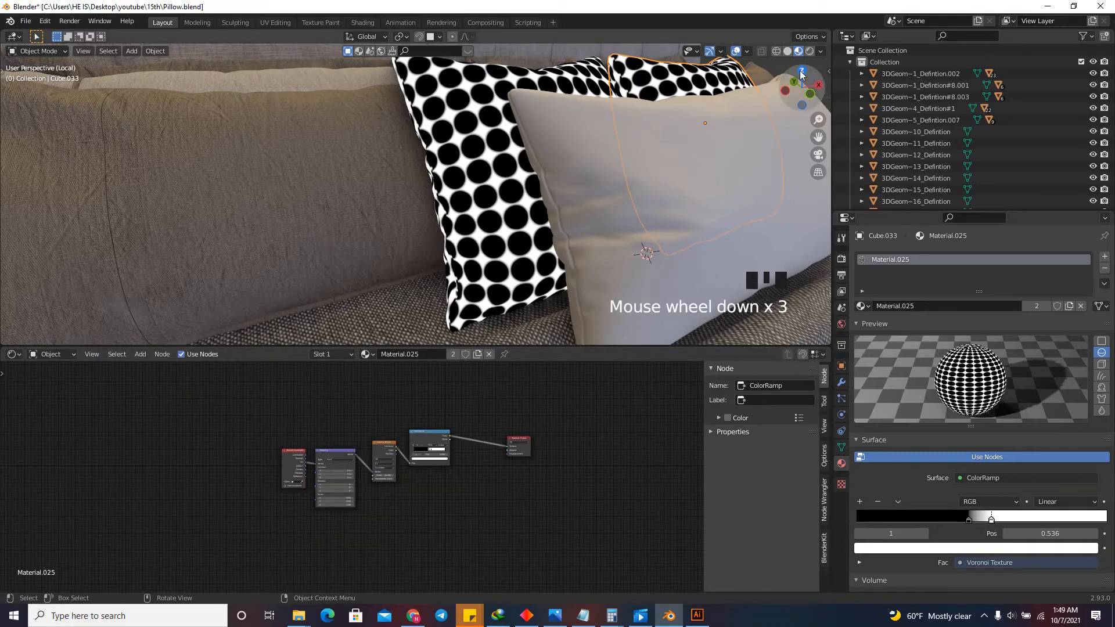
# Copy all nodes of the Edge material from the long brown front pillow.
pyautogui.moveTo(801, 90); pyautogui.dragTo(757, 103)
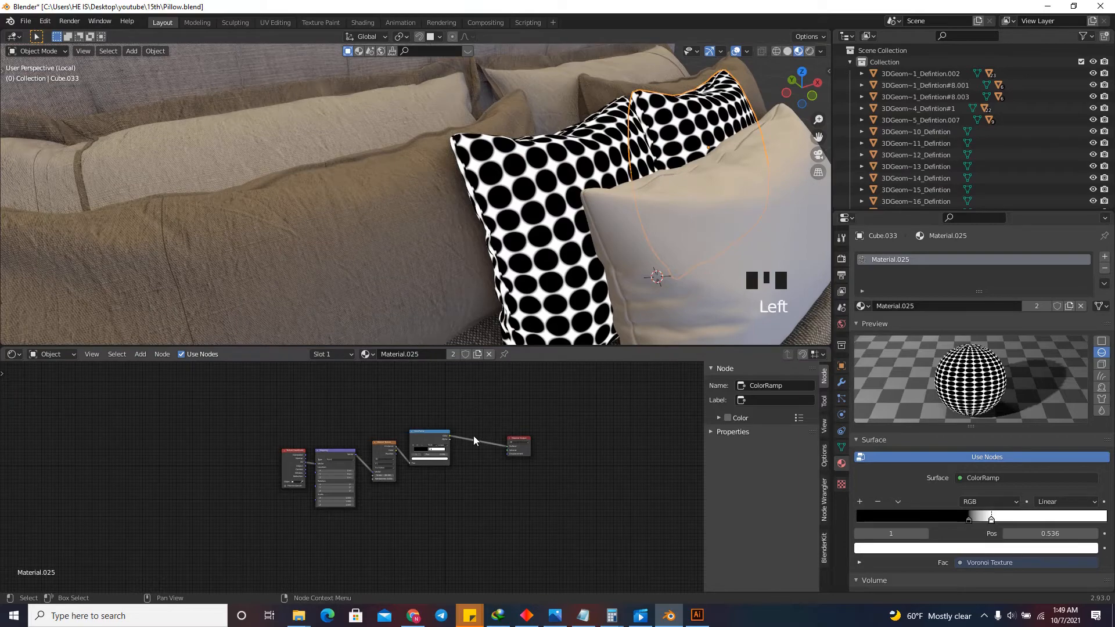
pyautogui.click(376, 229)
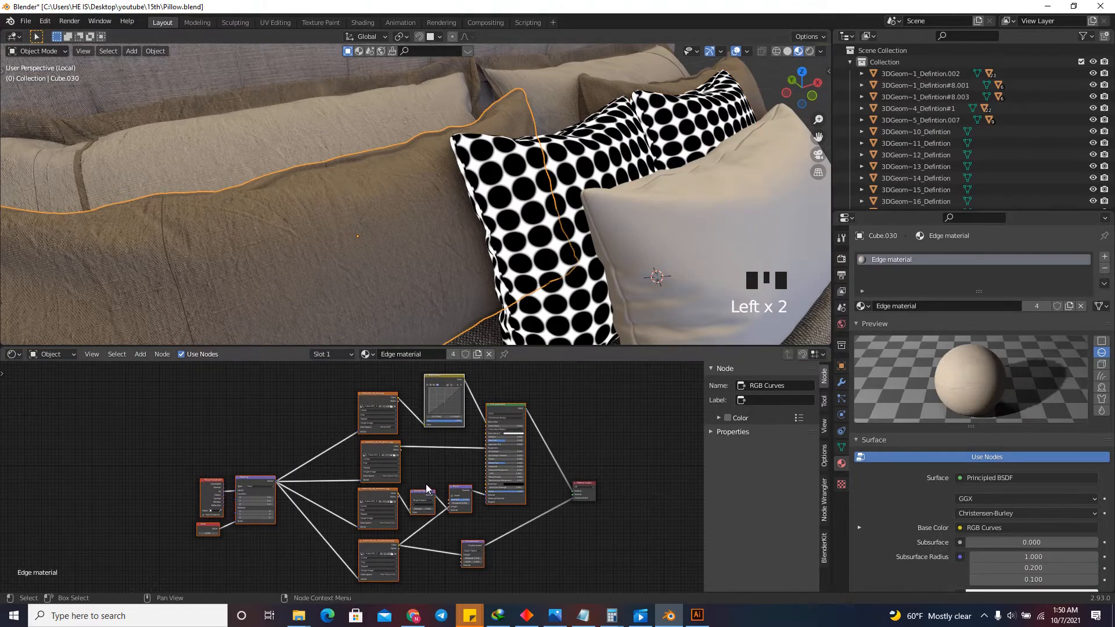
pyautogui.scroll(-6, 427, 487)
pyautogui.press('a')
pyautogui.hotkey('ctrl', 'c')
pyautogui.hotkey('ctrl', 'c')
pyautogui.hotkey('ctrl', 'c')
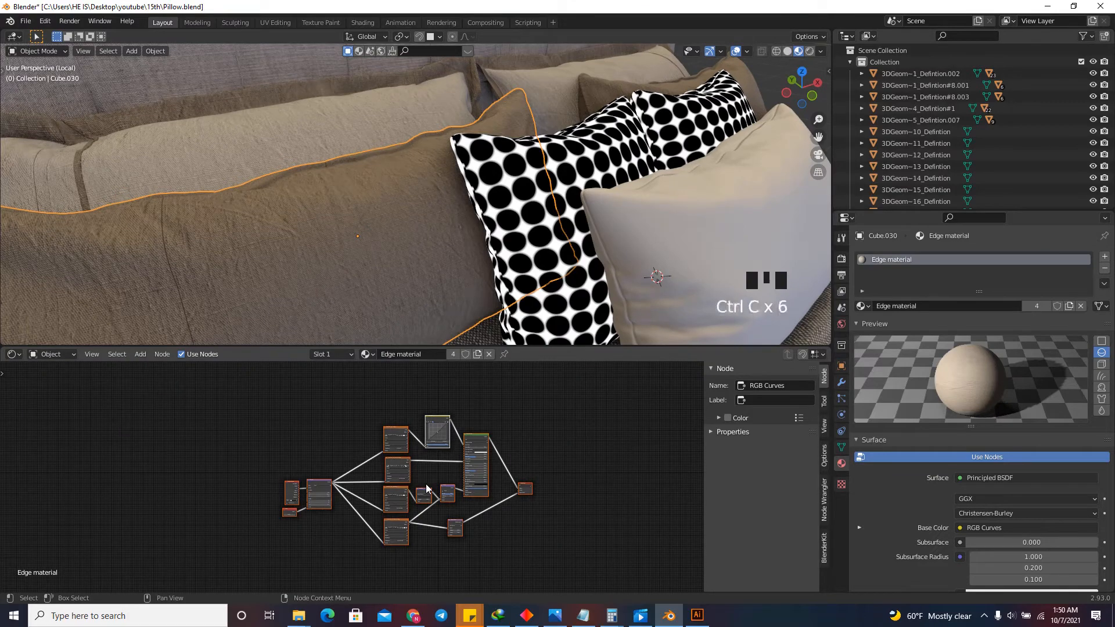
# Paste the copied fabric nodes into the square pillow's Material.025 and place them below the Voronoi chain.
pyautogui.click(538, 249)
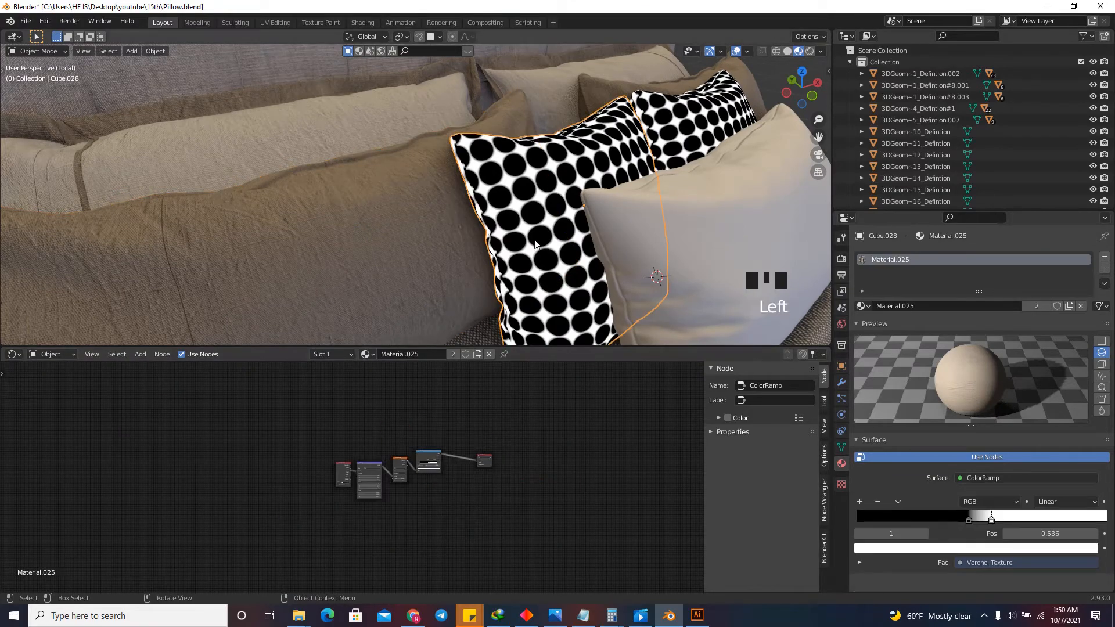
pyautogui.click(387, 232)
pyautogui.click(495, 299)
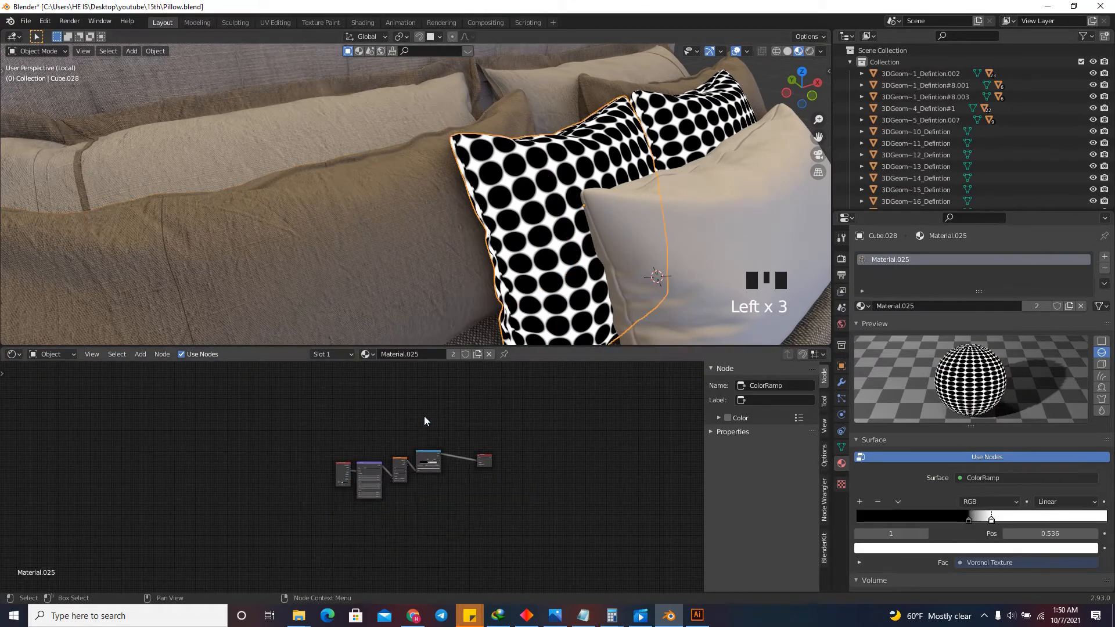
pyautogui.hotkey('ctrl', 'v')
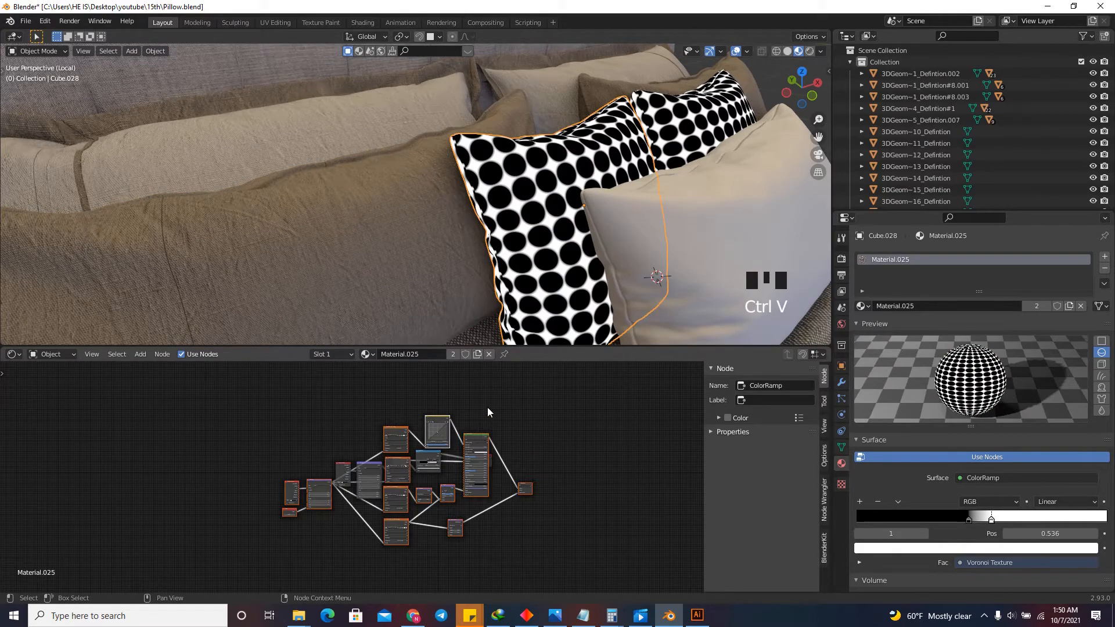
pyautogui.press('g')
pyautogui.click(452, 492)
pyautogui.scroll(-4, 451, 425)
pyautogui.press('g')
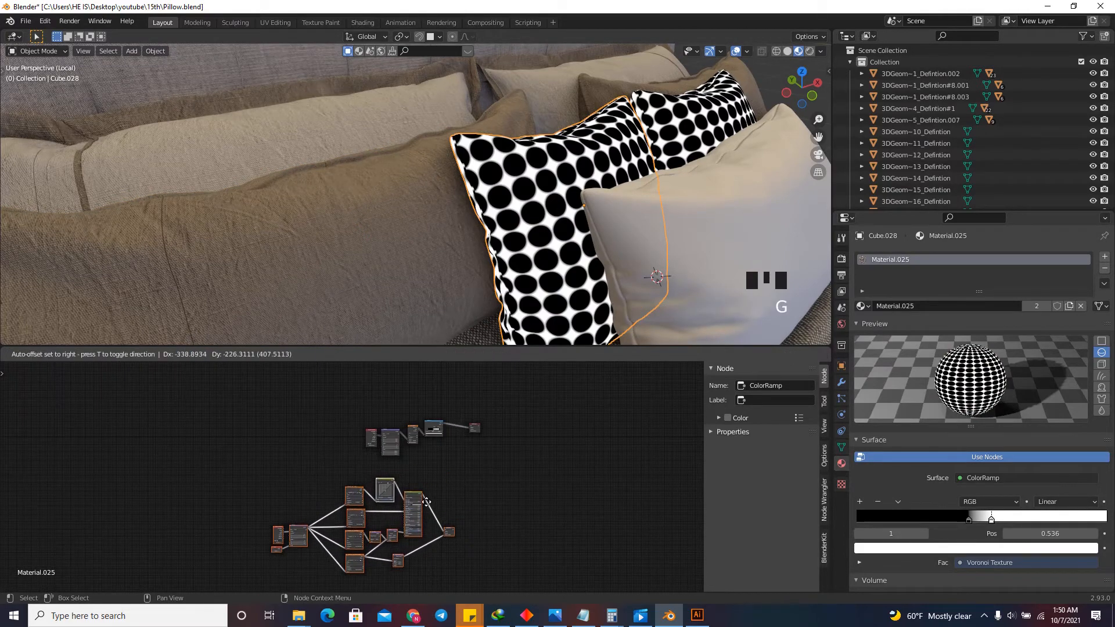
pyautogui.click(454, 520)
pyautogui.click(478, 489)
# Delete the duplicate Material Output node from the pasted fabric nodes.
pyautogui.scroll(3, 476, 494)
pyautogui.moveTo(456, 531); pyautogui.dragTo(438, 557)
pyautogui.press('Delete')
pyautogui.scroll(4, 393, 486)
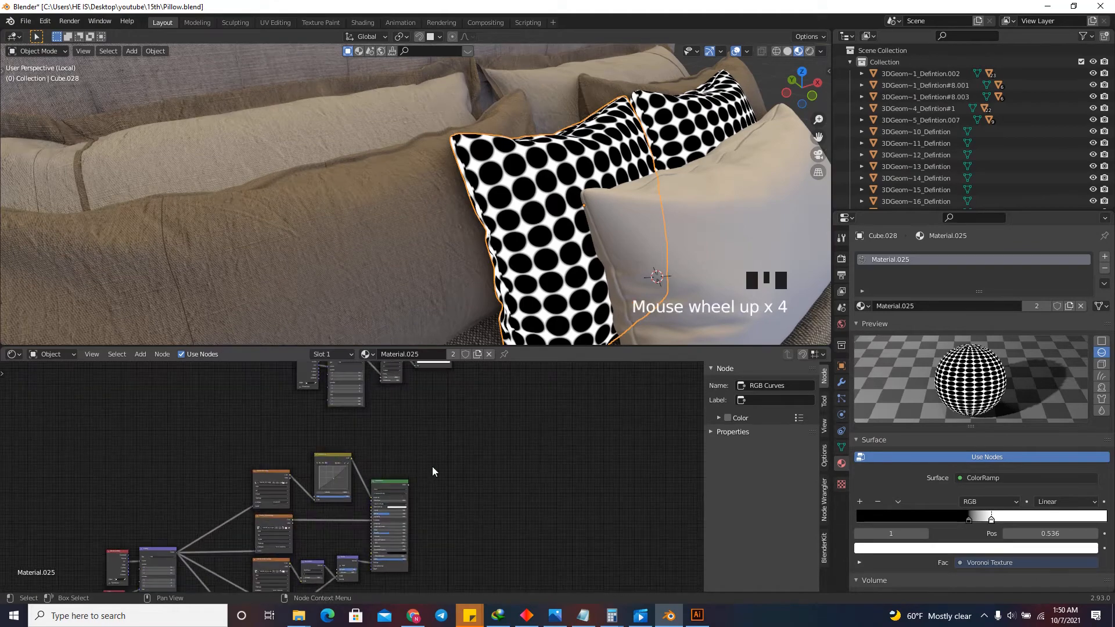
# Move the whole pasted fabric node group closer beneath the Voronoi chain.
pyautogui.scroll(-6, 453, 433)
pyautogui.moveTo(430, 430); pyautogui.dragTo(233, 573)
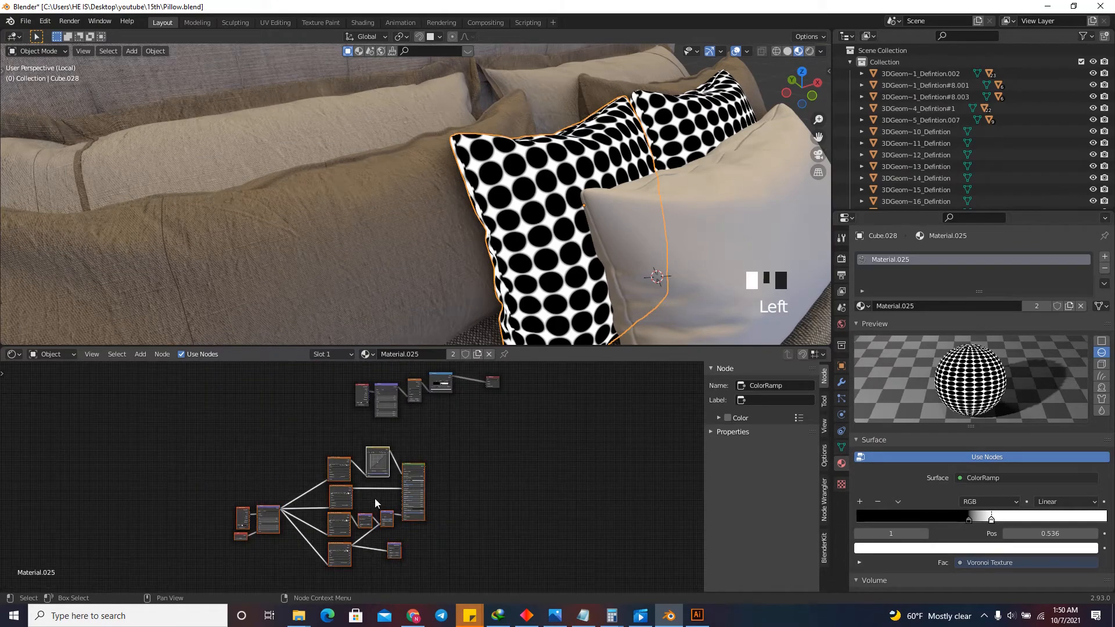
pyautogui.press('g')
pyautogui.click(423, 465)
pyautogui.scroll(-1, 372, 523)
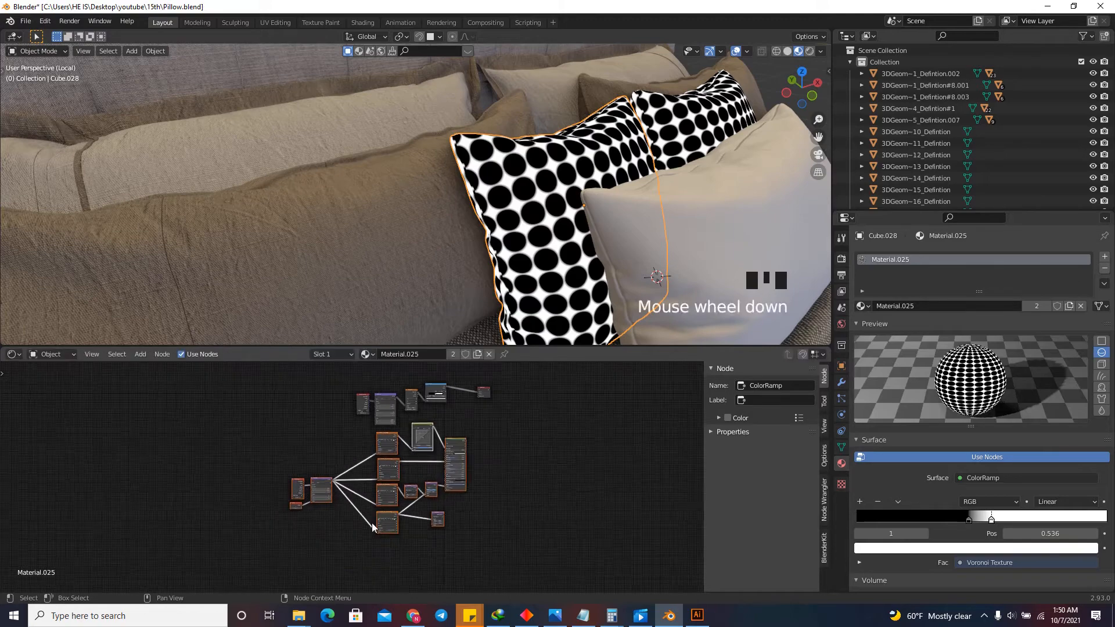
# Duplicate the fabric node group and place the copy straight above the Voronoi chain.
pyautogui.scroll(-9, 372, 524)
pyautogui.scroll(3, 424, 493)
pyautogui.hotkey('shift', 'd')
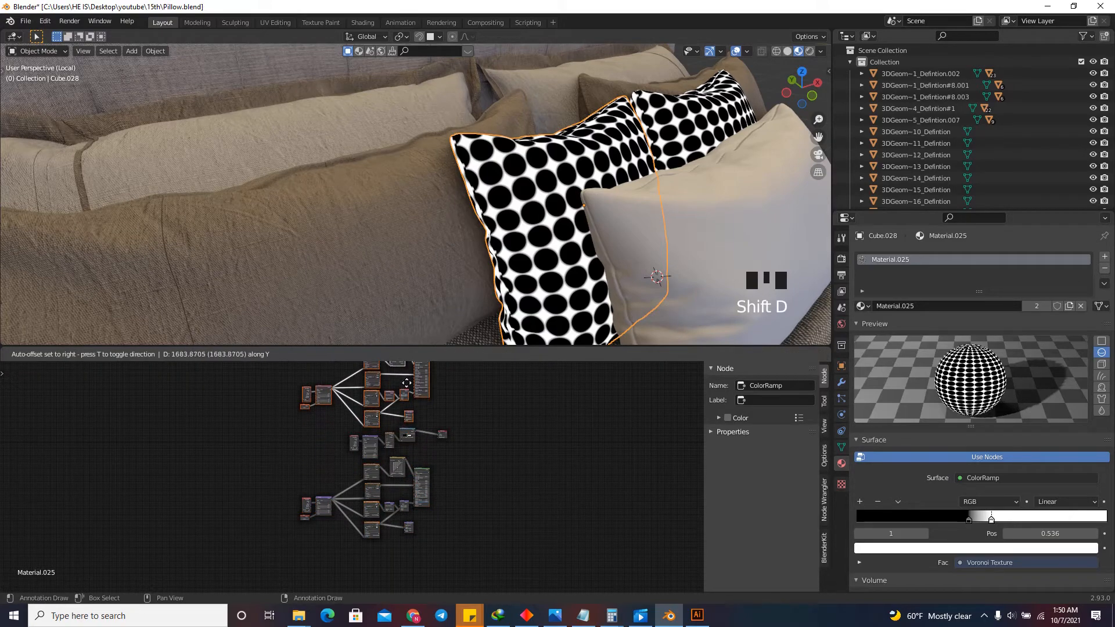
pyautogui.click(406, 383)
# Move the Material Output node farther to the right to make room for another node.
pyautogui.scroll(-3, 459, 446)
pyautogui.click(482, 406)
pyautogui.scroll(12, 482, 406)
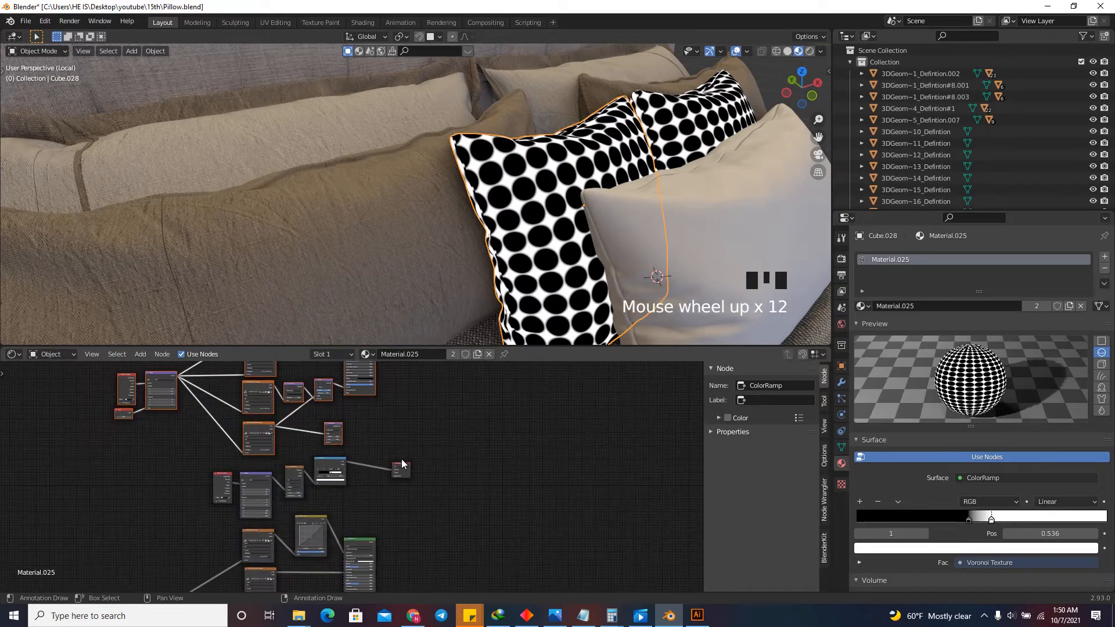
pyautogui.moveTo(401, 465); pyautogui.dragTo(564, 463)
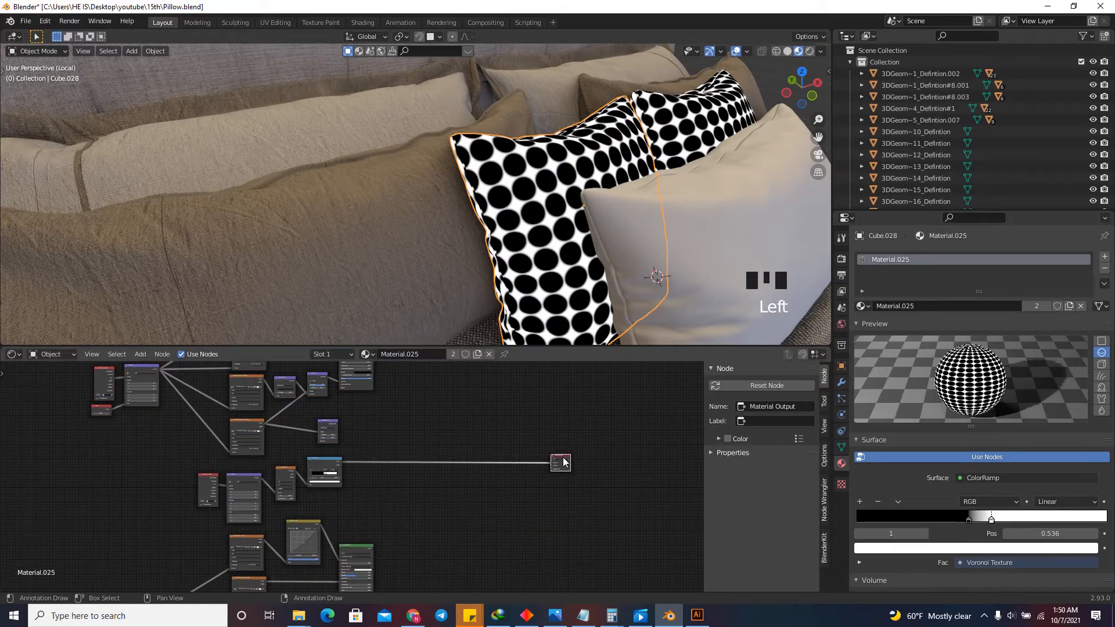
pyautogui.scroll(6, 555, 477)
pyautogui.scroll(-7, 428, 438)
pyautogui.click(427, 436)
pyautogui.hotkey('shift', 'a')
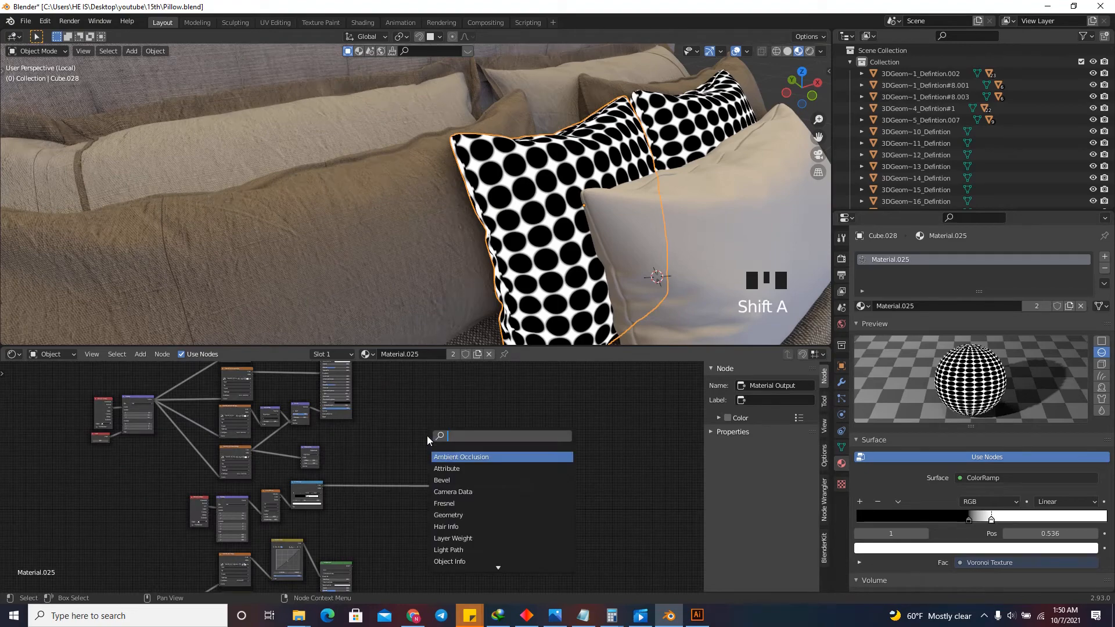
pyautogui.write('mix')
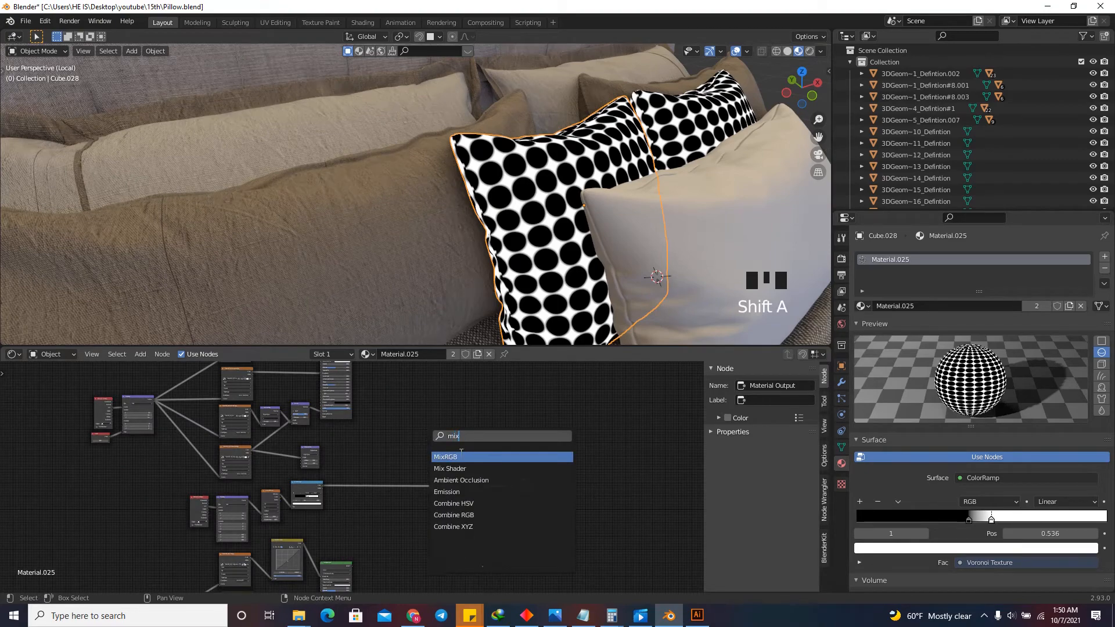
pyautogui.click(461, 457)
pyautogui.rightClick(461, 459)
# Add a Mix Shader node between the ColorRamp and the Material Output, leaving it unlinked.
pyautogui.hotkey('shift', 'a')
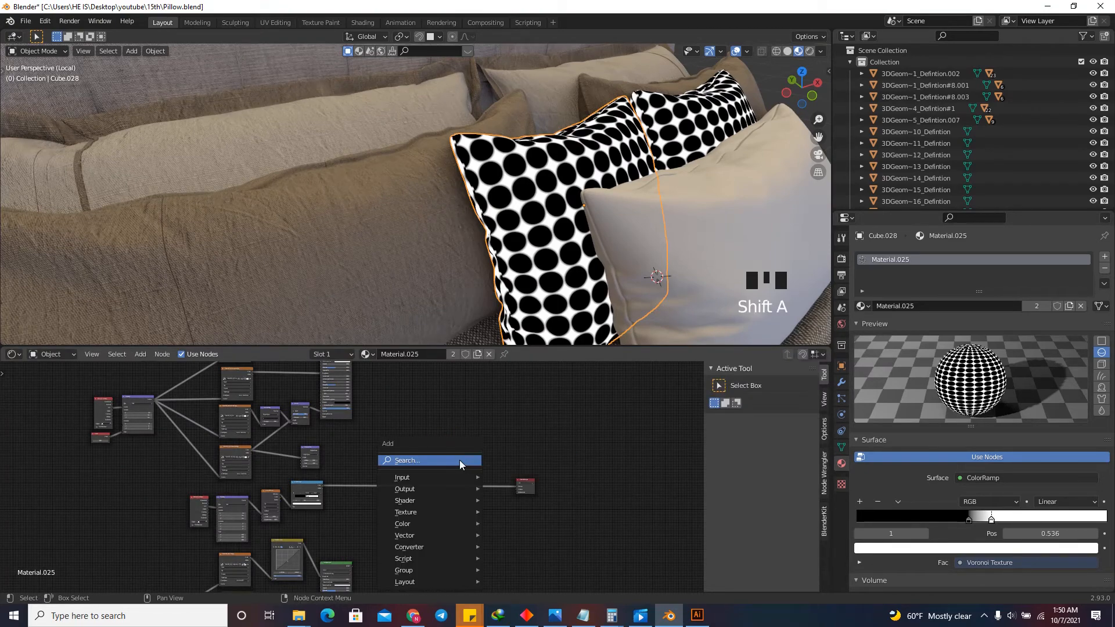
pyautogui.click(459, 460)
pyautogui.write('mix')
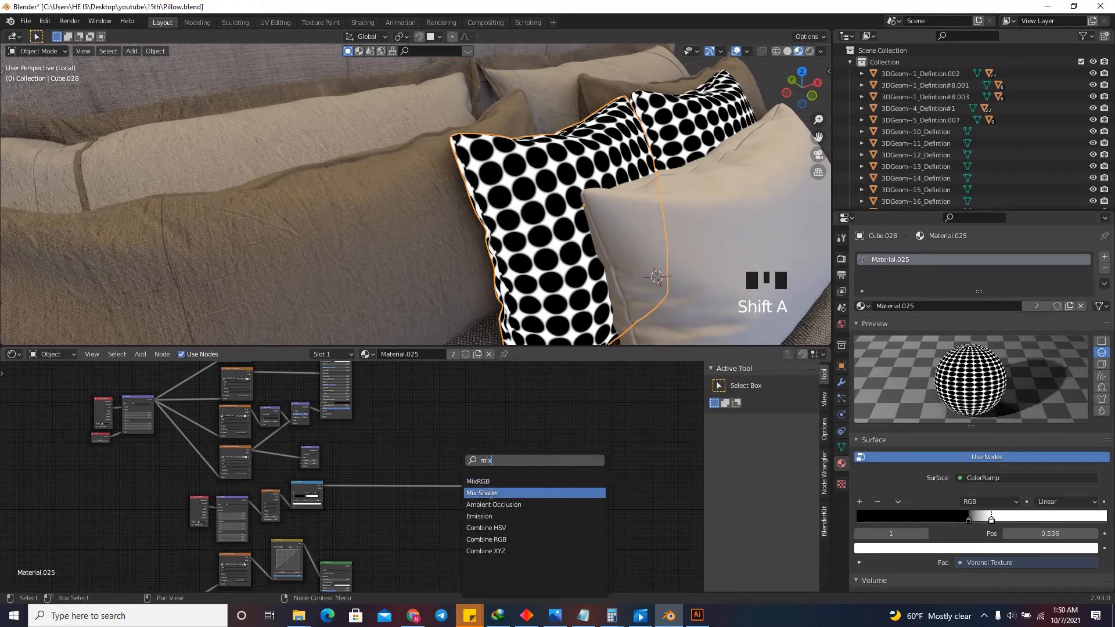
pyautogui.click(491, 493)
pyautogui.click(435, 506)
pyautogui.scroll(5, 379, 569)
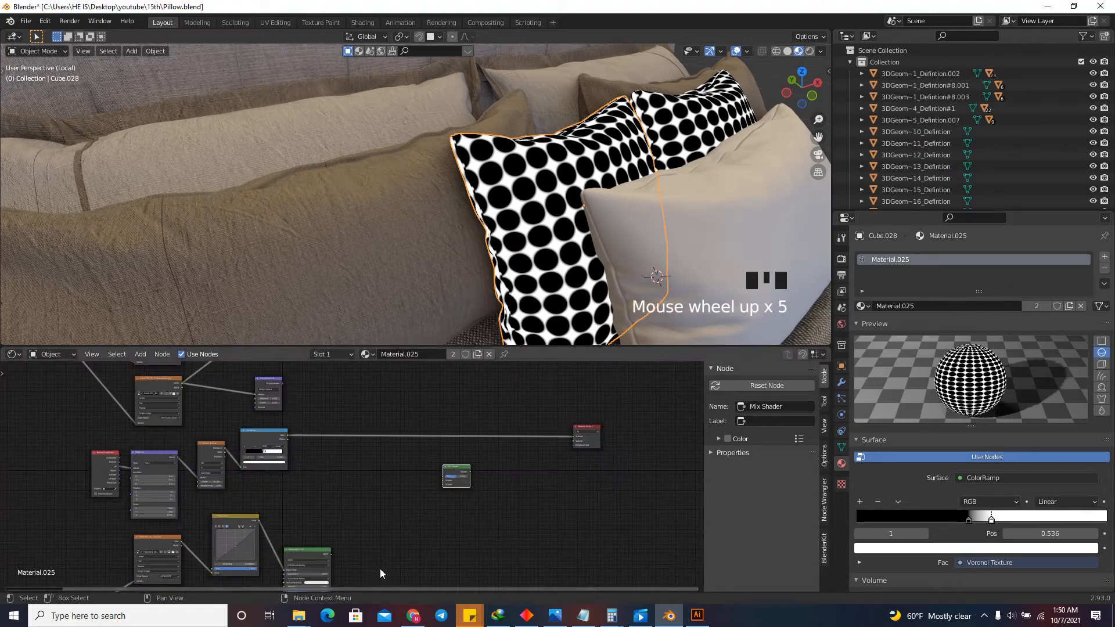
# Connect the lower Principled BSDF's output to the Mix Shader's second Shader input.
pyautogui.scroll(6, 379, 569)
pyautogui.moveTo(306, 547); pyautogui.dragTo(483, 438)
pyautogui.scroll(-5, 452, 564)
pyautogui.scroll(1, 461, 478)
pyautogui.scroll(6, 470, 499)
pyautogui.moveTo(479, 523); pyautogui.dragTo(465, 444)
pyautogui.scroll(-8, 430, 450)
pyautogui.scroll(6, 415, 406)
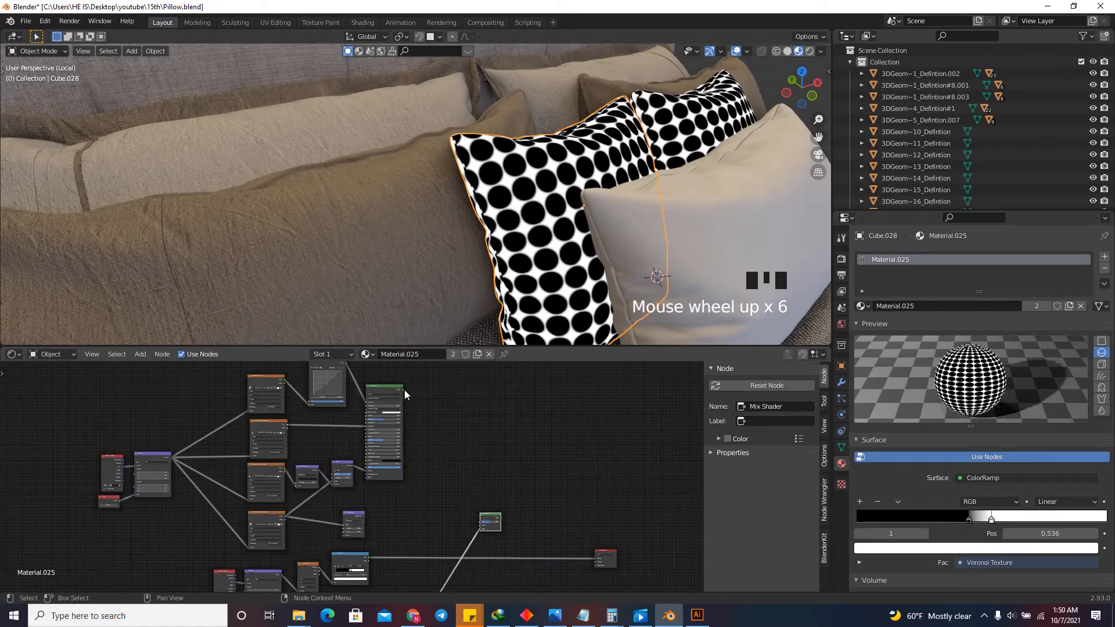
# Connect the upper Principled BSDF's output to the Mix Shader's first Shader input.
pyautogui.moveTo(404, 389); pyautogui.dragTo(477, 500)
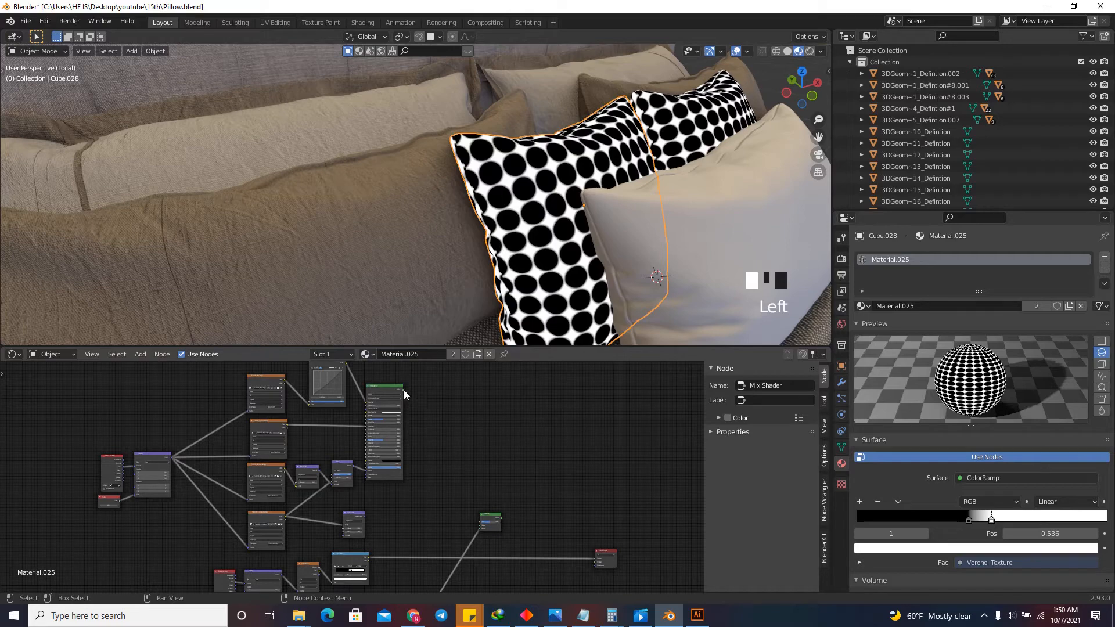
pyautogui.moveTo(403, 388); pyautogui.dragTo(449, 573)
pyautogui.scroll(-2, 492, 500)
pyautogui.scroll(5, 493, 501)
pyautogui.scroll(-8, 464, 544)
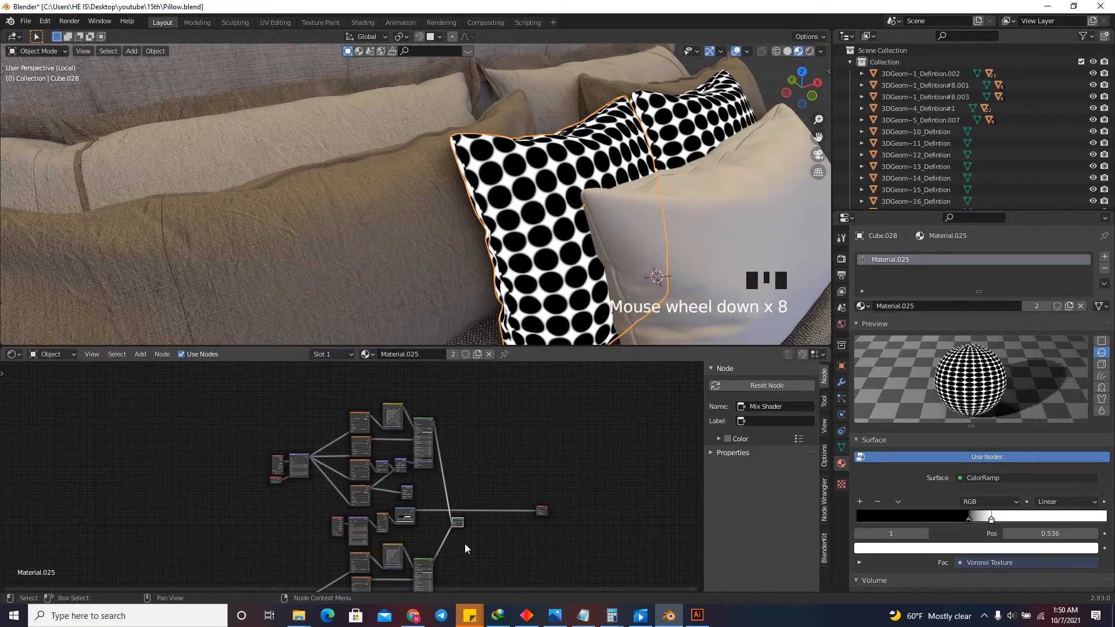
# Connect the ColorRamp's Color output to the Mix Shader's Fac and route the Mix Shader into the Material Output.
pyautogui.scroll(20, 465, 544)
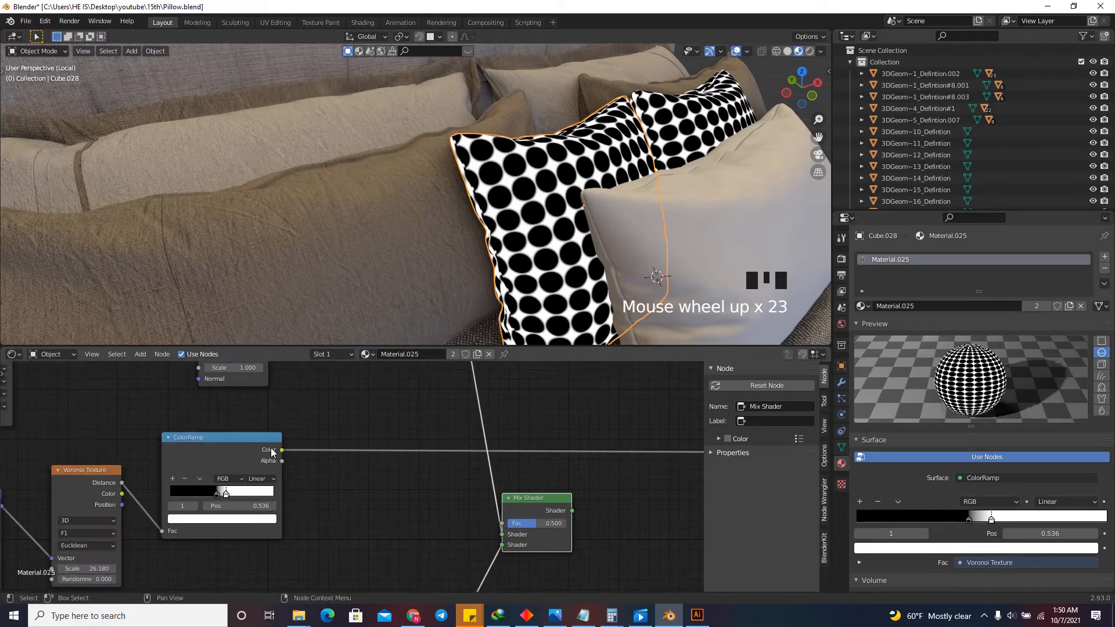
pyautogui.scroll(-7, 378, 451)
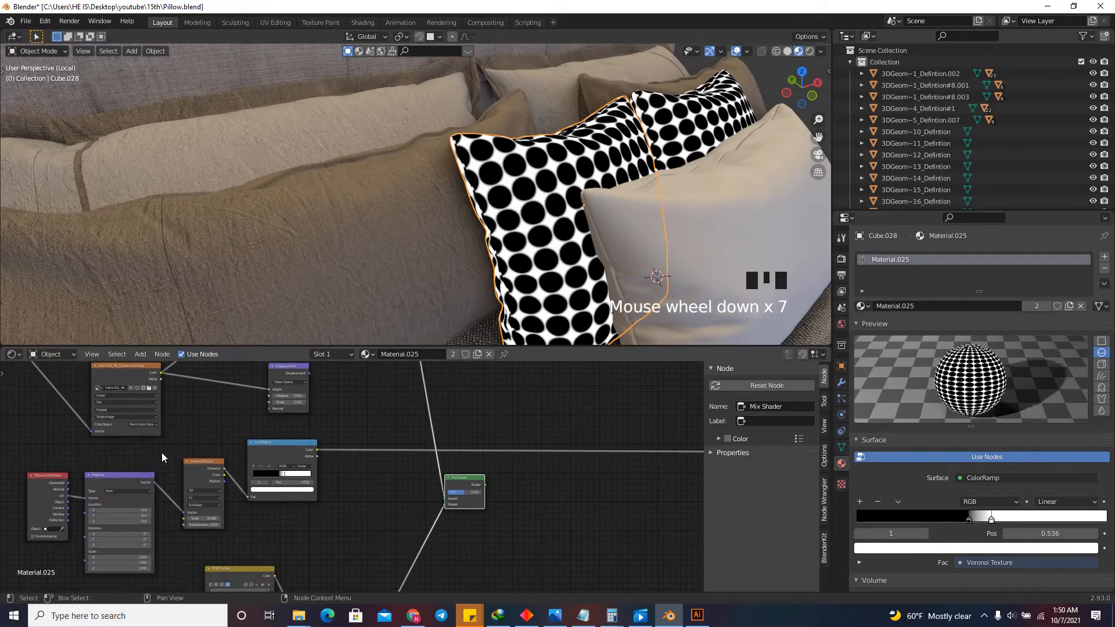
pyautogui.scroll(7, 295, 448)
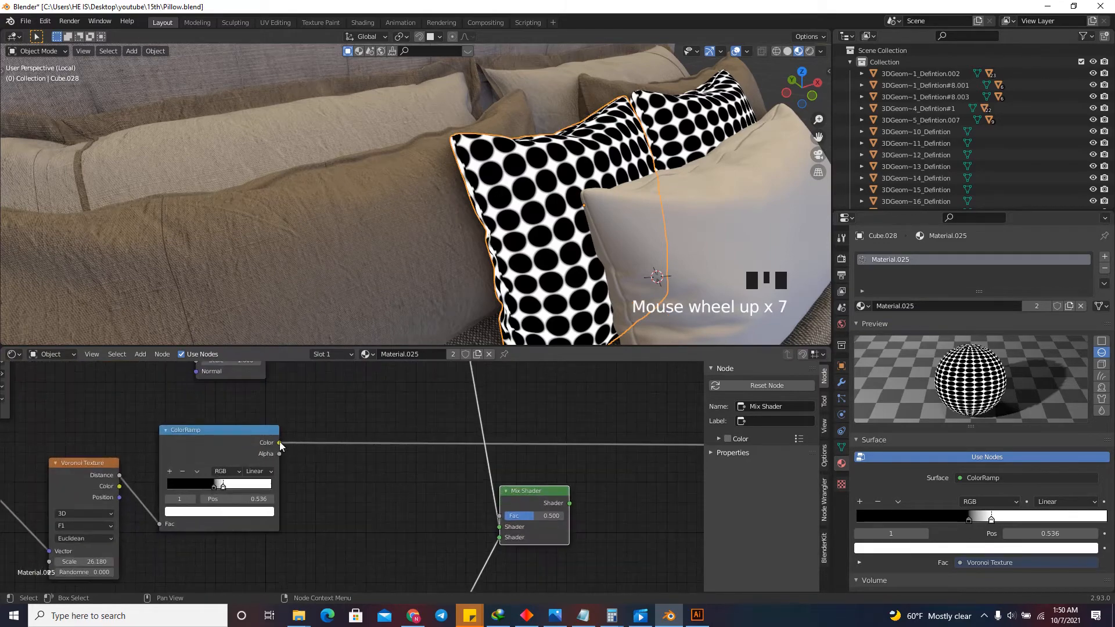
pyautogui.moveTo(280, 443); pyautogui.dragTo(500, 516)
pyautogui.scroll(-7, 499, 517)
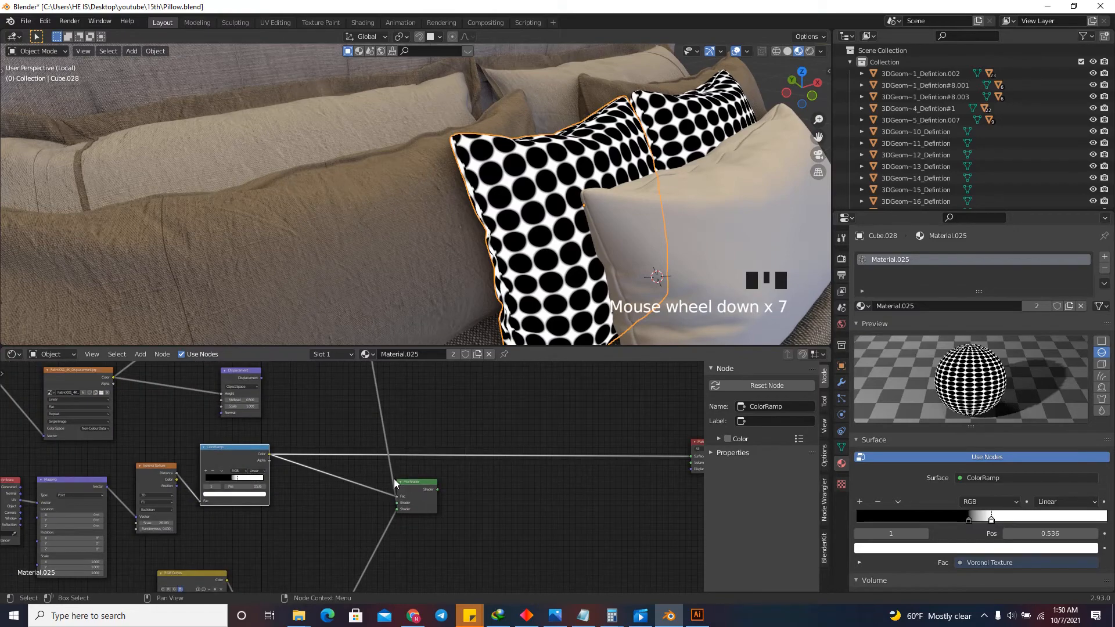
pyautogui.keyDown('ctrl'); pyautogui.keyDown('shift'); pyautogui.click(416, 482); pyautogui.keyUp('shift'); pyautogui.keyUp('ctrl')
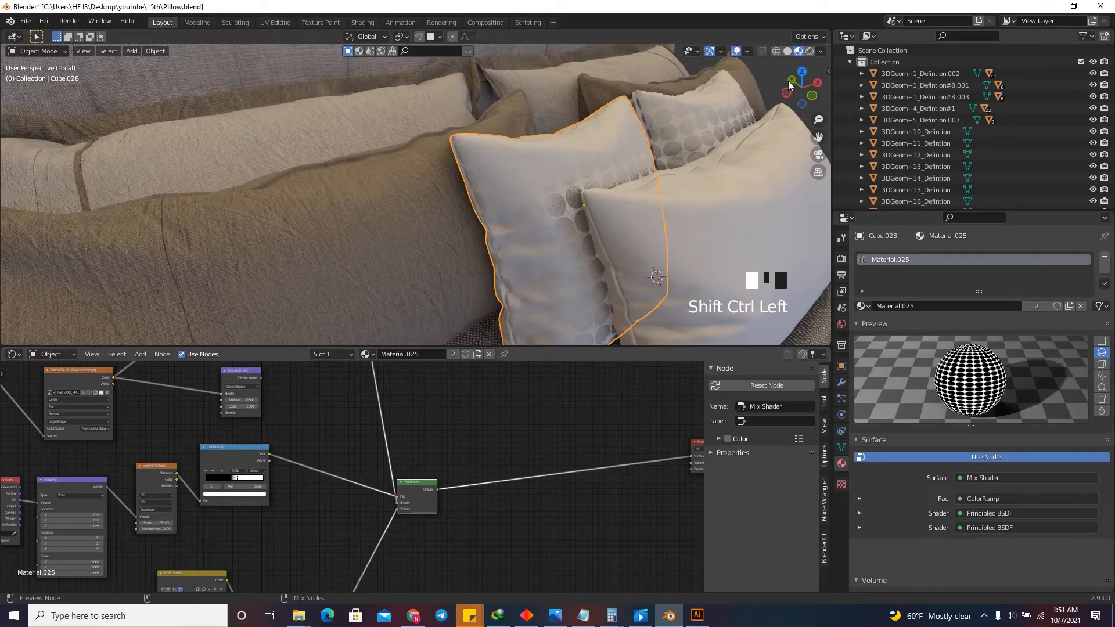
# Brighten the lower fabric with its RGB Curves node by raising the combined curve's point to X 0.42727, Y 0.53125.
pyautogui.click(813, 95)
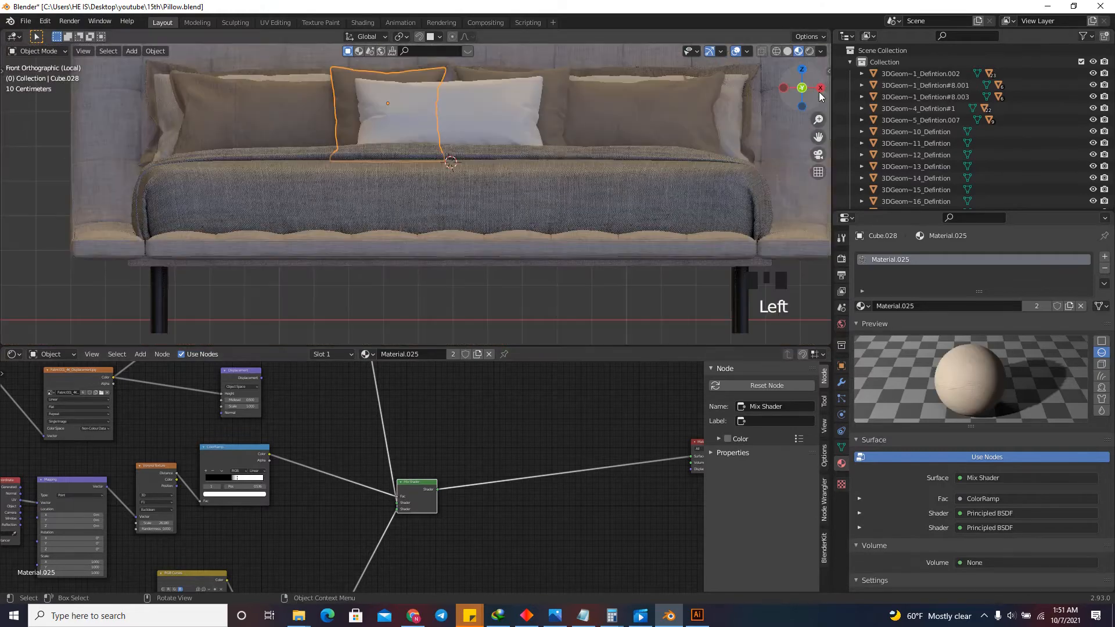
pyautogui.moveTo(795, 92); pyautogui.dragTo(655, 150)
pyautogui.scroll(-2, 600, 165)
pyautogui.scroll(-15, 510, 475)
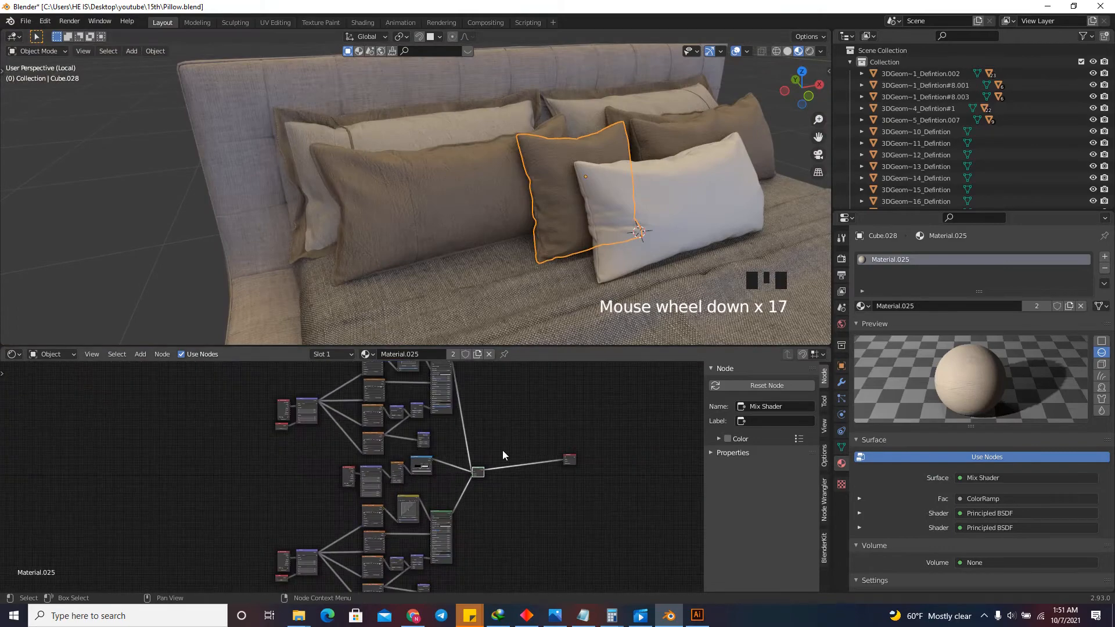
pyautogui.scroll(18, 415, 468)
pyautogui.scroll(11, 465, 428)
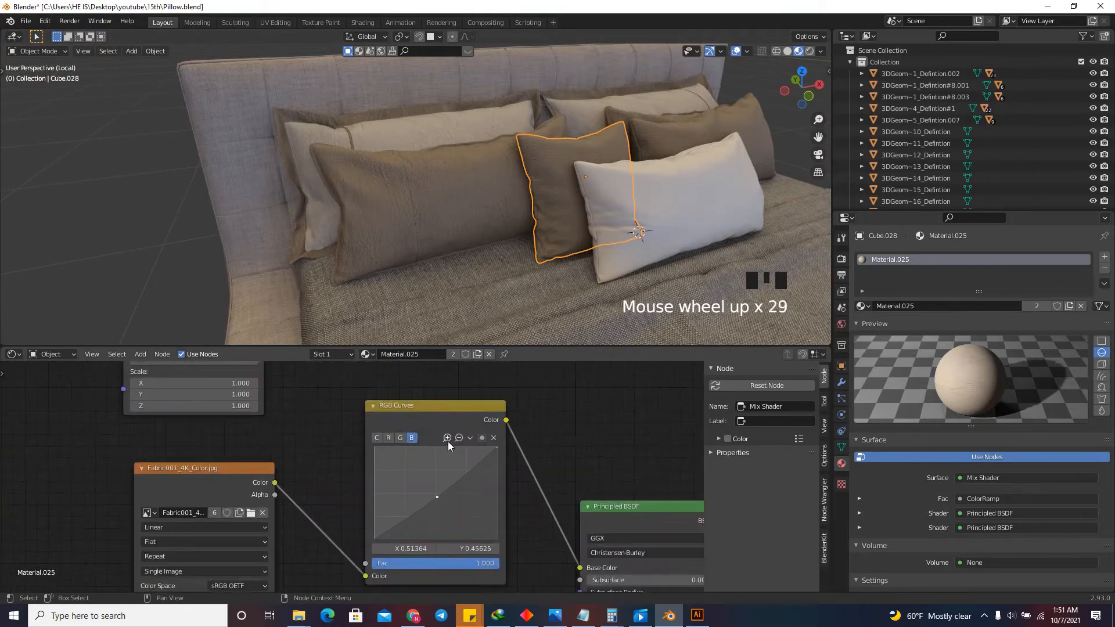
pyautogui.click(379, 440)
pyautogui.moveTo(455, 509); pyautogui.dragTo(426, 490)
pyautogui.click(423, 487)
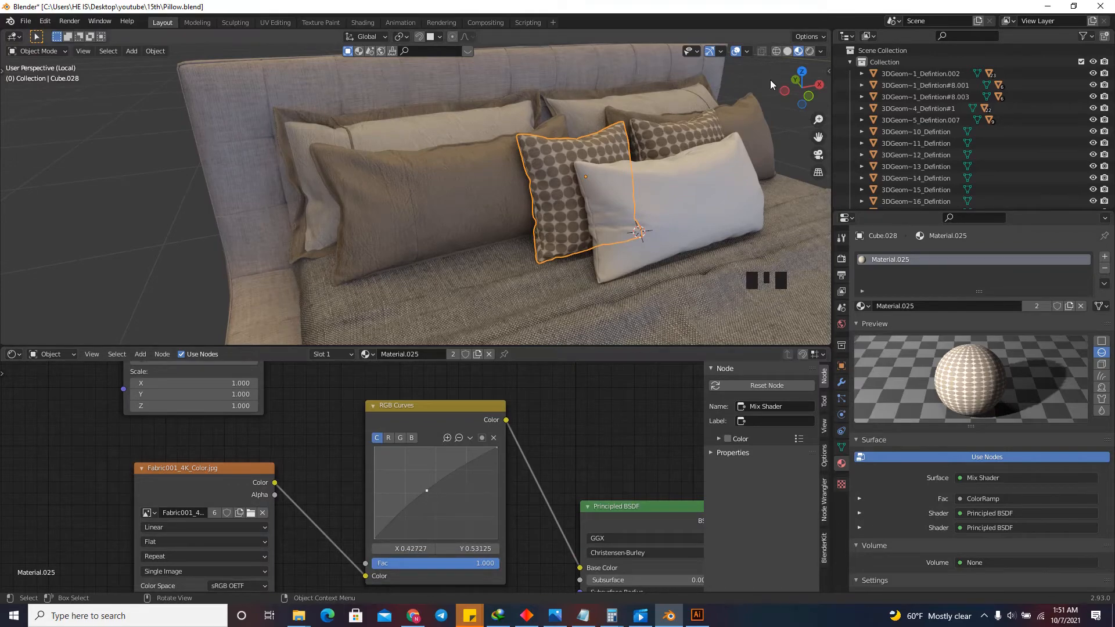
# Examine the dotted fabric on the square pillows up close, along with the Voronoi Texture and ColorRamp nodes driving its mask.
pyautogui.moveTo(799, 87); pyautogui.dragTo(673, 110)
pyautogui.scroll(4, 539, 187)
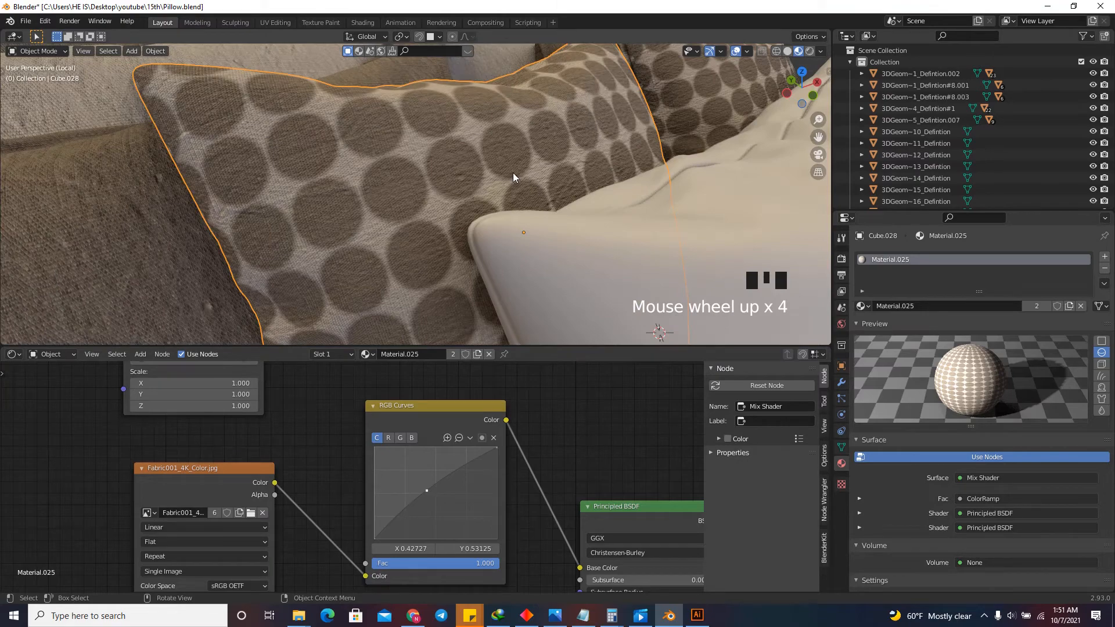
pyautogui.scroll(-9, 445, 475)
pyautogui.moveTo(793, 85); pyautogui.dragTo(779, 88)
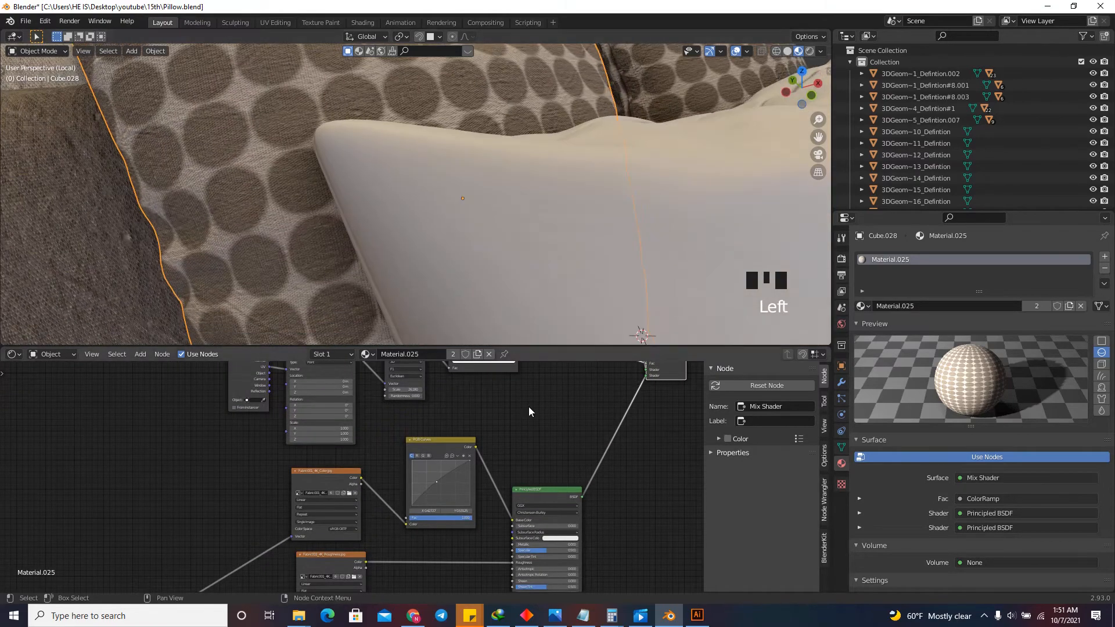
pyautogui.scroll(-12, 456, 504)
pyautogui.scroll(17, 497, 432)
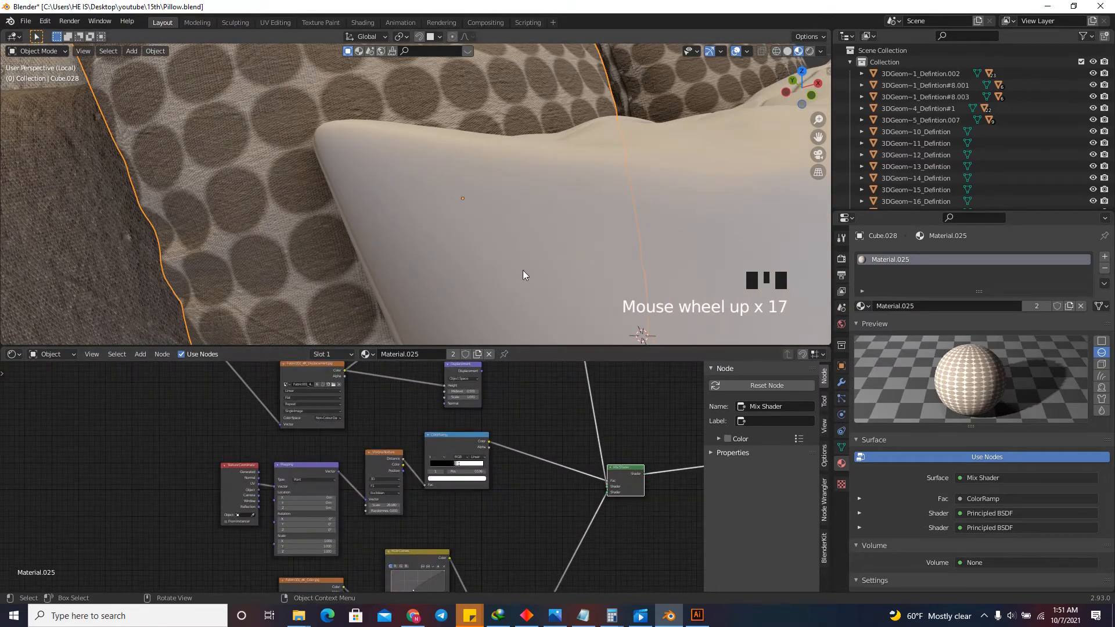
pyautogui.scroll(-2, 698, 136)
pyautogui.moveTo(801, 88); pyautogui.dragTo(794, 91)
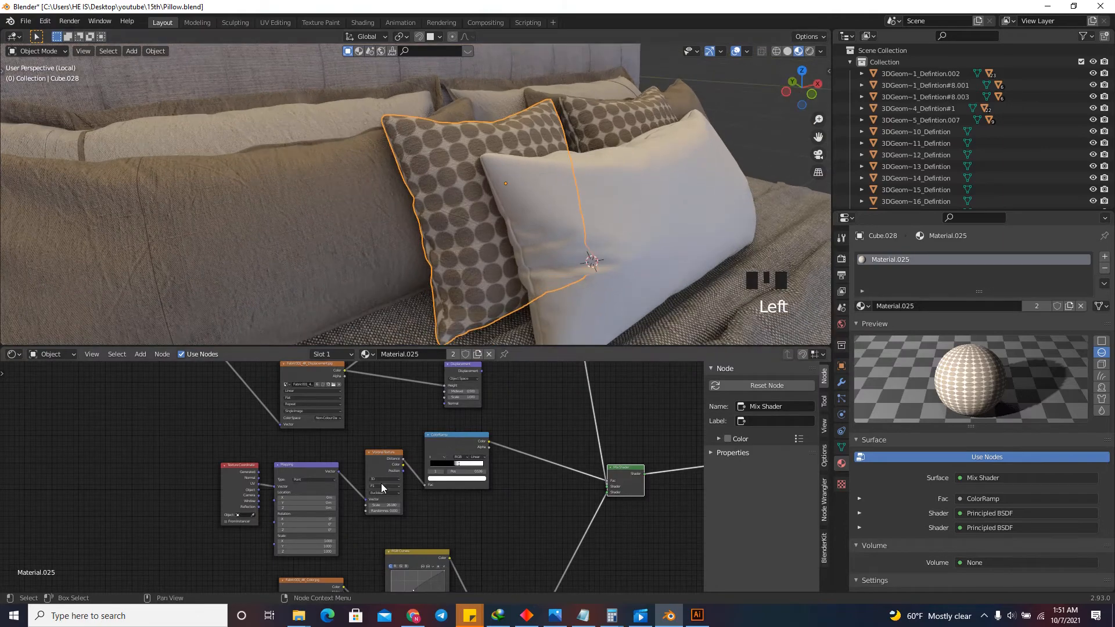
pyautogui.scroll(10, 381, 486)
pyautogui.moveTo(370, 524)
pyautogui.mouseDown()
pyautogui.moveTo(503, 517)
pyautogui.moveTo(373, 511)
pyautogui.moveTo(369, 524)
pyautogui.mouseUp()
pyautogui.scroll(-6, 471, 482)
pyautogui.scroll(8, 528, 454)
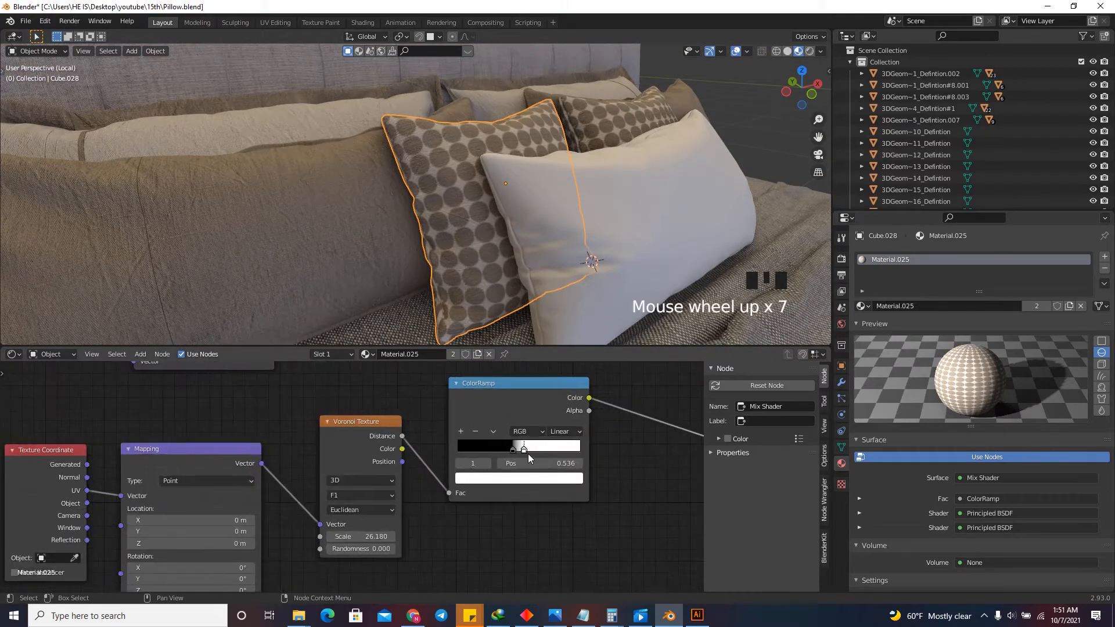
pyautogui.moveTo(509, 448)
pyautogui.mouseDown()
pyautogui.moveTo(475, 450)
pyautogui.moveTo(509, 448)
pyautogui.mouseUp()
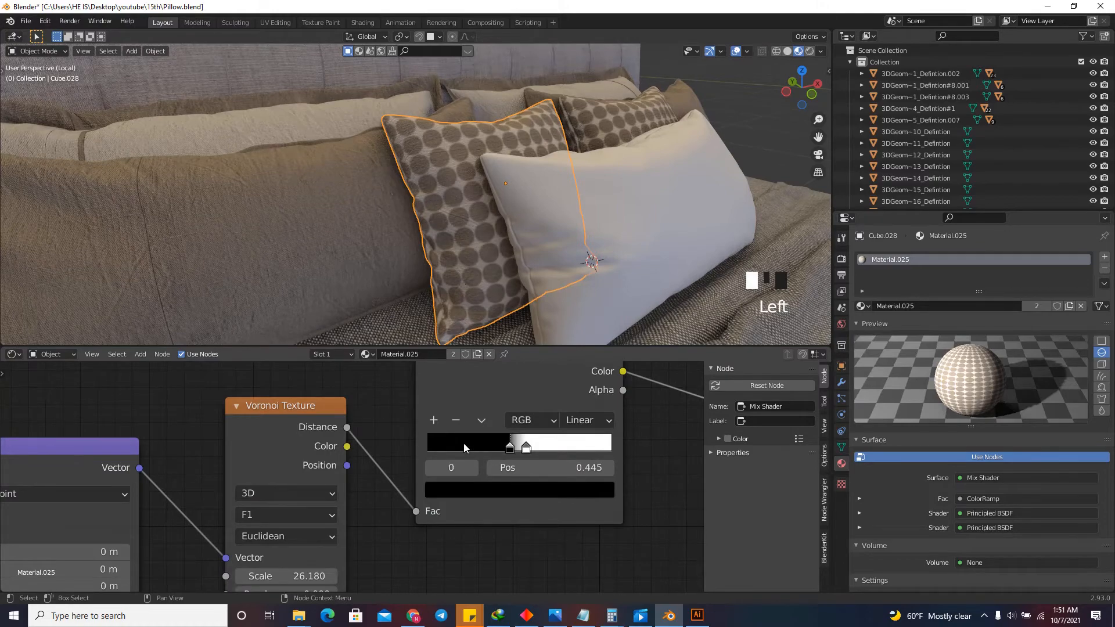
pyautogui.scroll(-10, 510, 444)
pyautogui.click(203, 451)
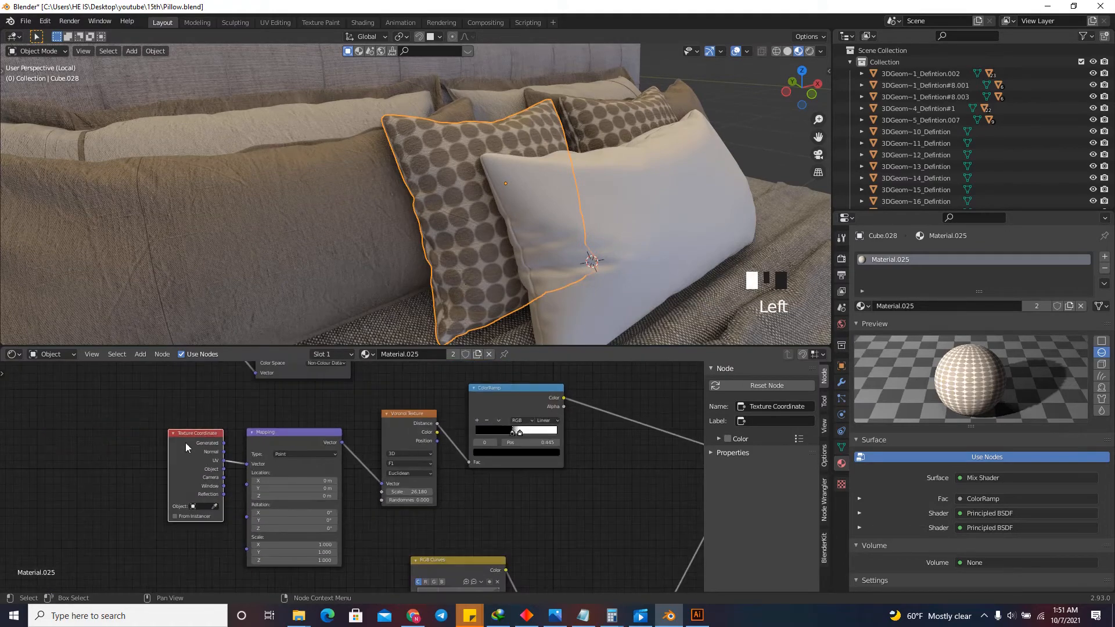
# Try the Minkowski distance metric on the Voronoi Texture node.
pyautogui.scroll(9, 399, 468)
pyautogui.click(401, 479)
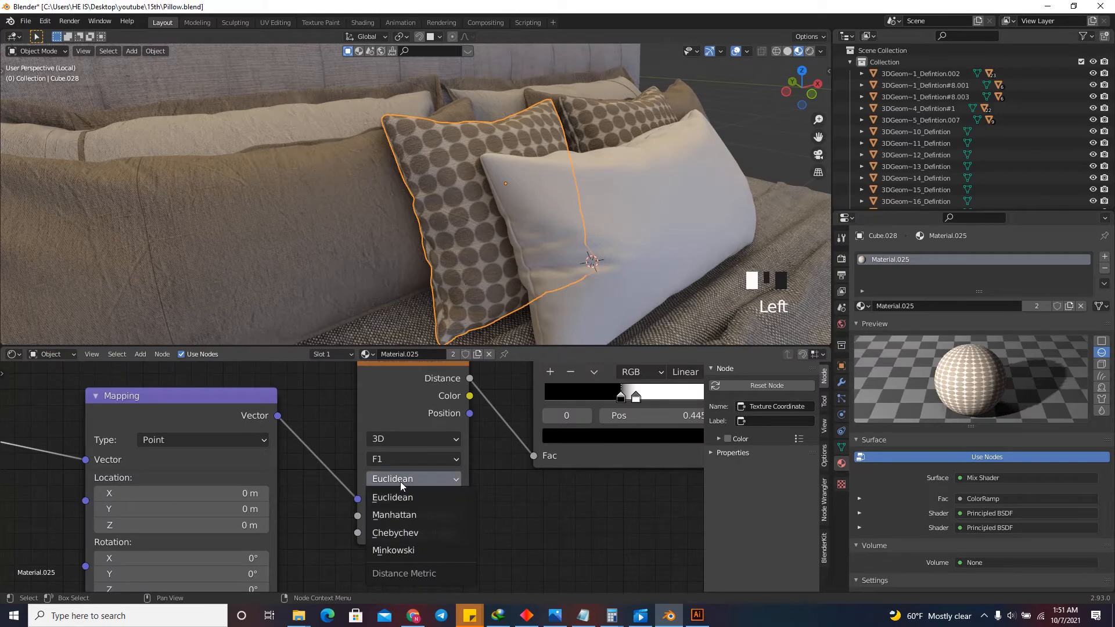
pyautogui.click(408, 549)
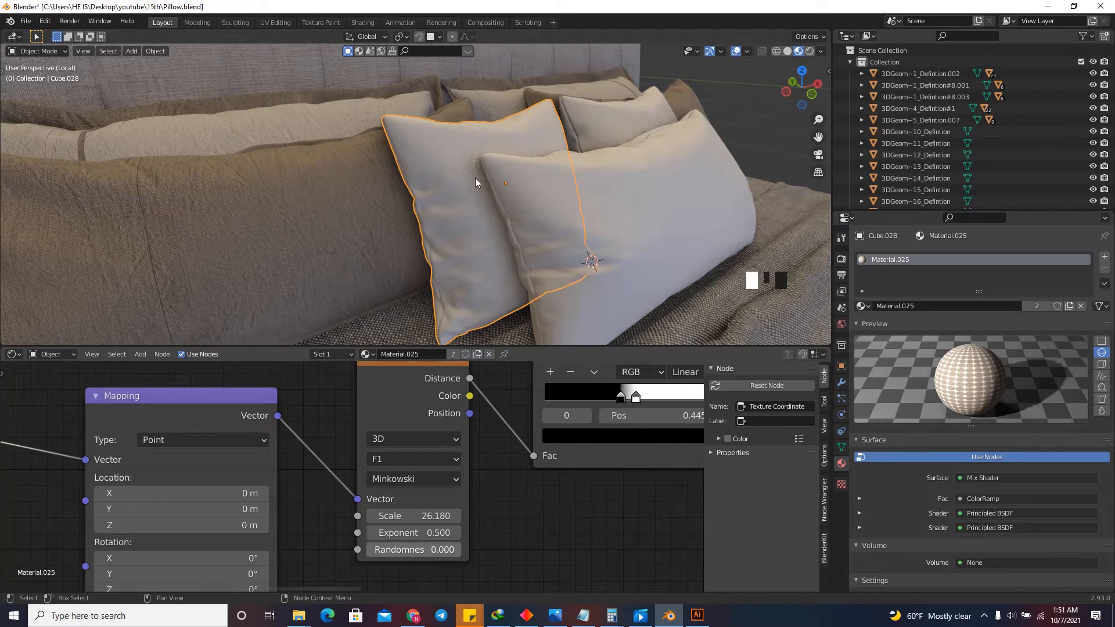
# Set the Voronoi Texture's distance metric to Chebychev to turn the dots into a checked grid on the square pillows.
pyautogui.click(406, 477)
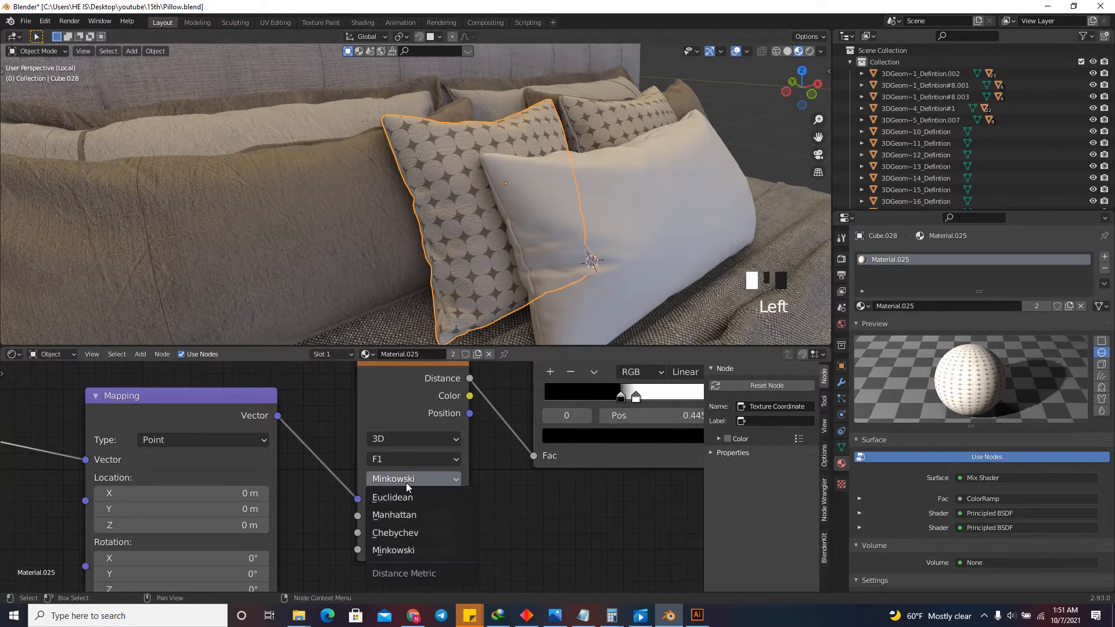
pyautogui.click(405, 535)
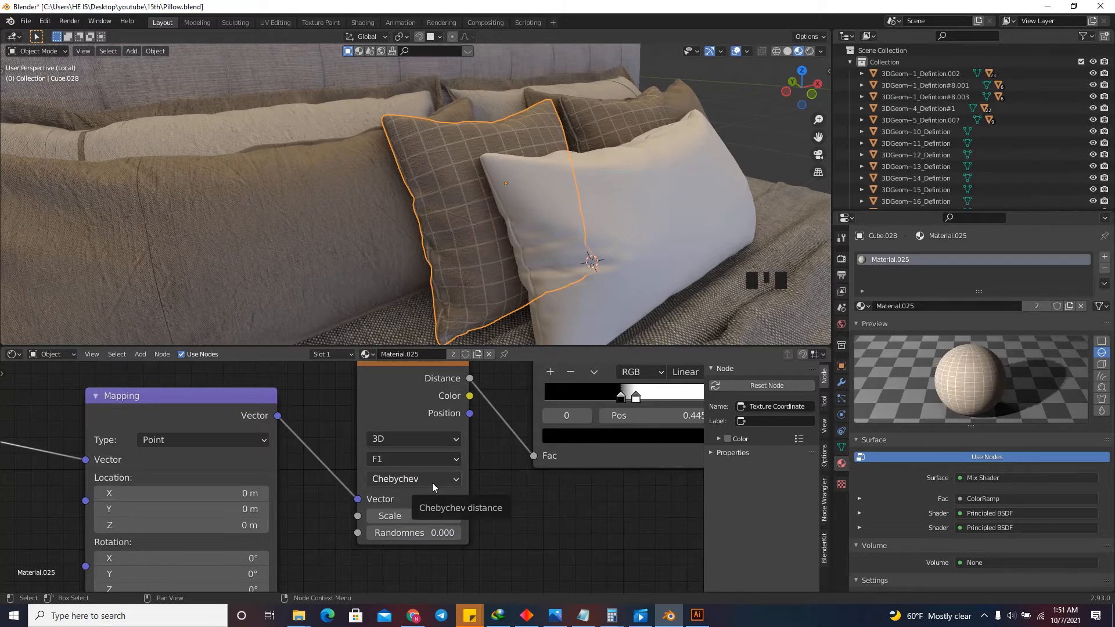
pyautogui.moveTo(790, 103); pyautogui.dragTo(787, 104)
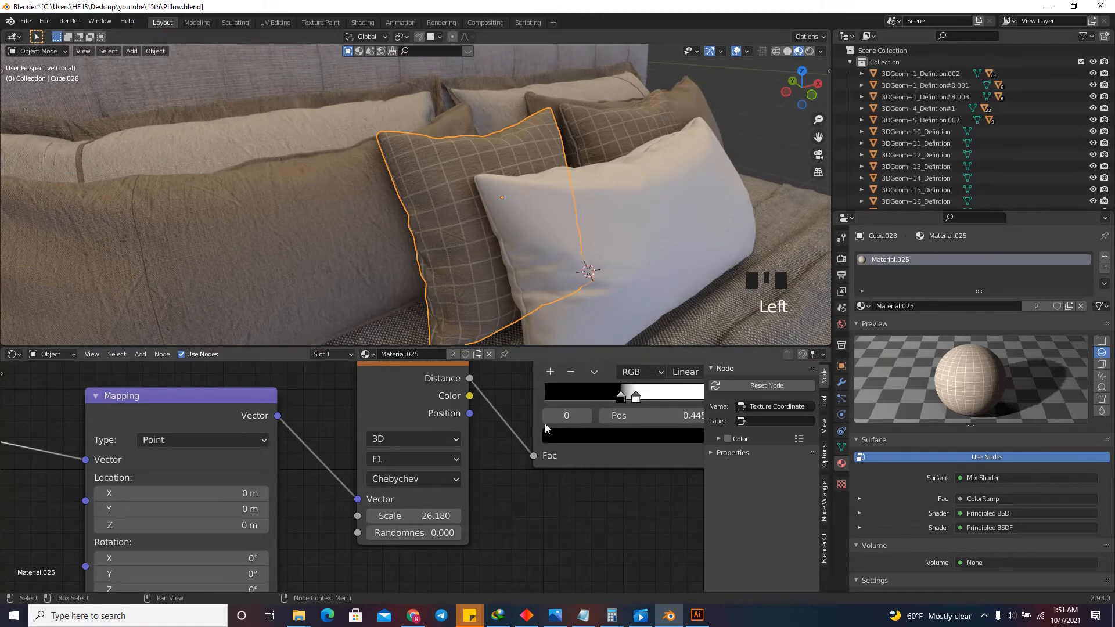
# Lower the Voronoi Texture's Scale to about 24.28 and shift the ColorRamp's black stop to position 0.427.
pyautogui.scroll(-12, 491, 432)
pyautogui.scroll(16, 447, 466)
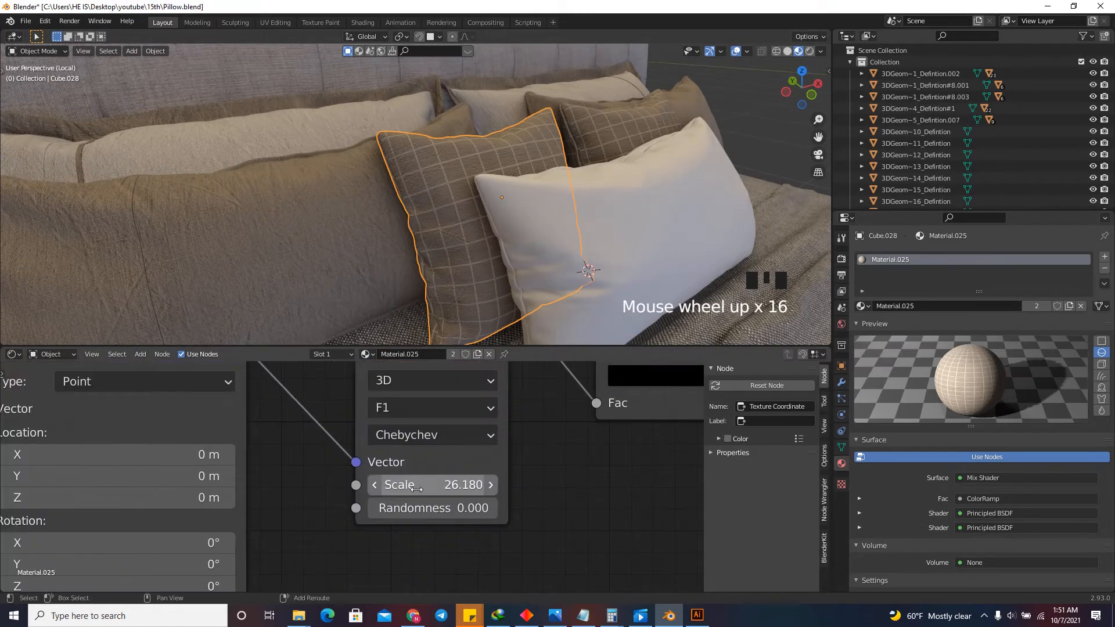
pyautogui.keyDown('shift'); pyautogui.moveTo(461, 492); pyautogui.dragTo(310, 497); pyautogui.keyUp('shift')
pyautogui.scroll(-12, 423, 489)
pyautogui.scroll(16, 540, 423)
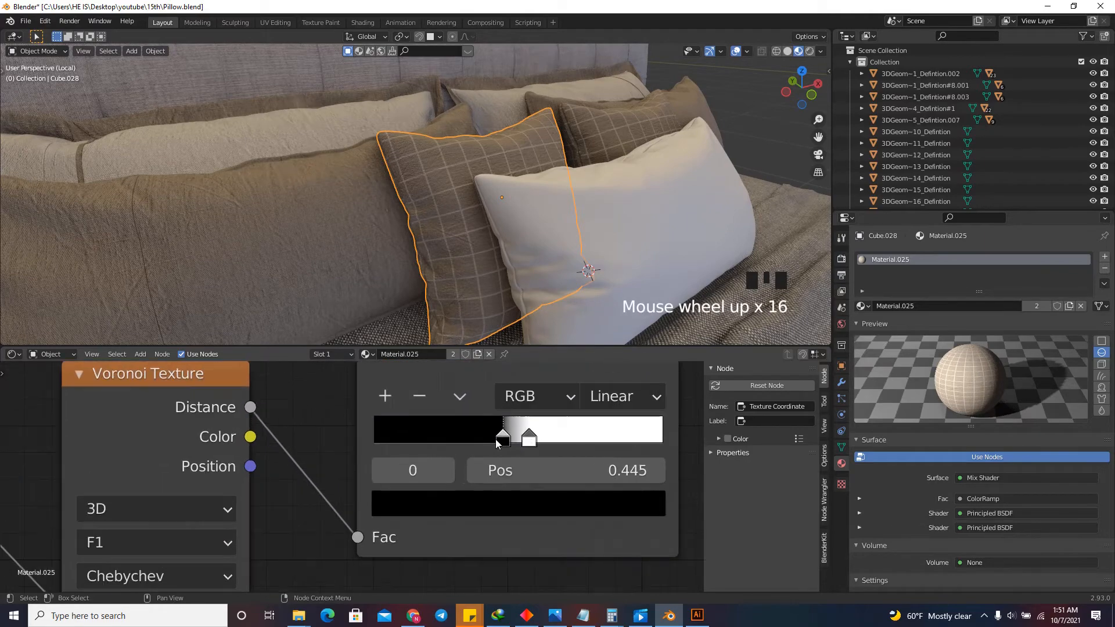
pyautogui.moveTo(503, 438)
pyautogui.mouseDown()
pyautogui.moveTo(477, 437)
pyautogui.moveTo(500, 455)
pyautogui.mouseUp()
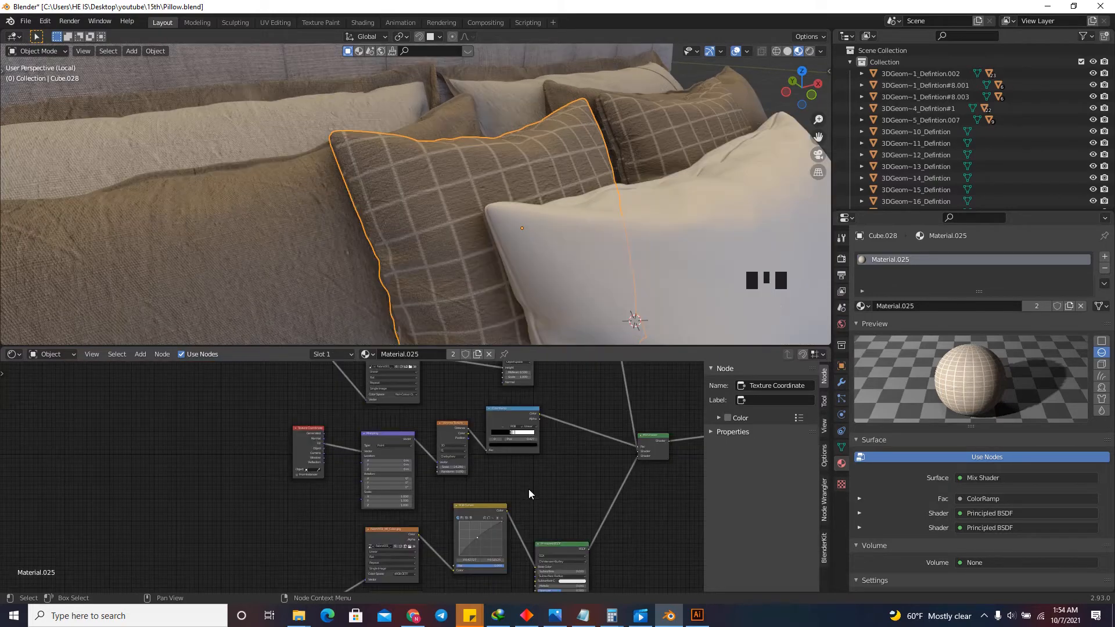
# Duplicate the Texture Coordinate, Mapping, Voronoi Texture and ColorRamp mask chain and place the copy in empty space beside the fabric nodes.
pyautogui.moveTo(529, 489); pyautogui.dragTo(288, 426)
pyautogui.scroll(-6, 494, 452)
pyautogui.scroll(-2, 508, 468)
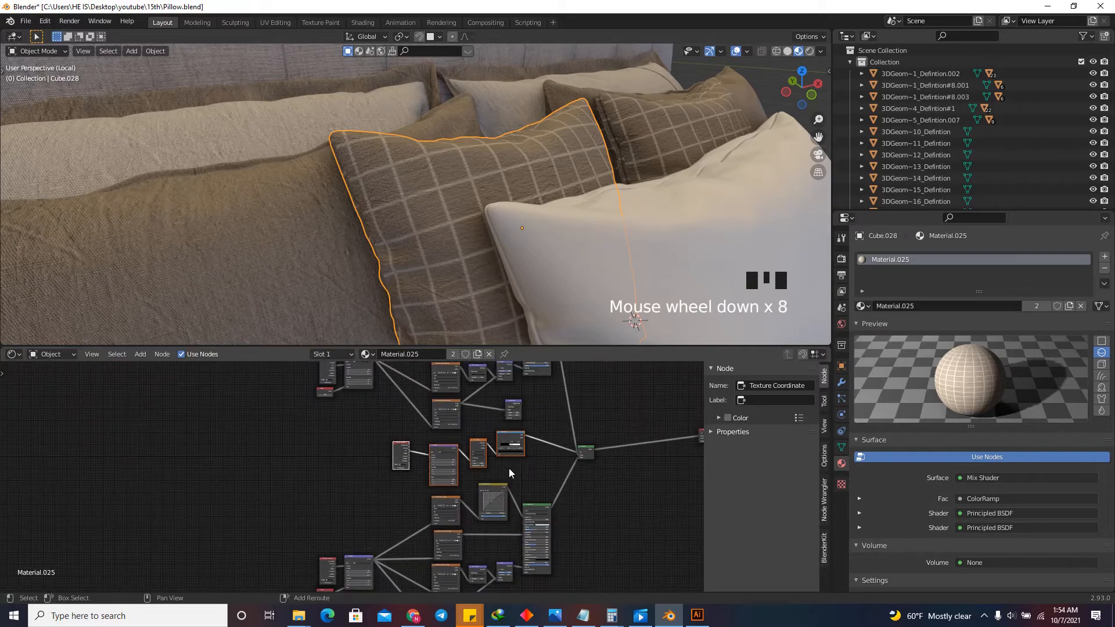
pyautogui.hotkey('shift', 'g')
pyautogui.click(463, 467)
pyautogui.hotkey('shift', 'd')
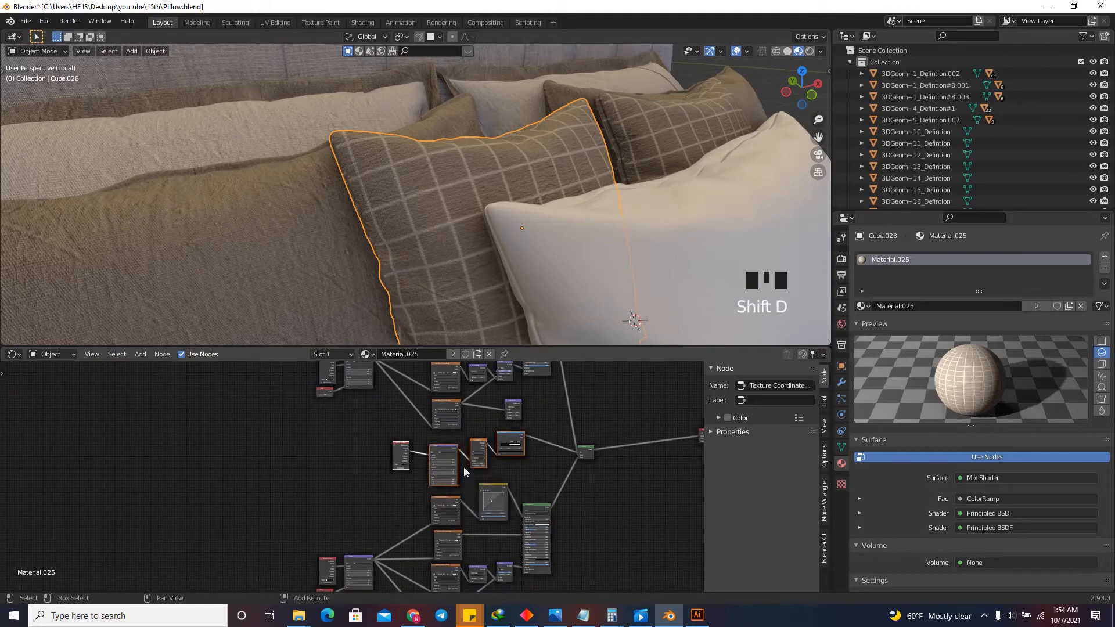
pyautogui.click(224, 544)
# Combine the connected Texture Coordinate, Mapping, Voronoi Texture and ColorRamp nodes into a node group and return to the material's main node tree.
pyautogui.scroll(2, 540, 464)
pyautogui.scroll(7, 518, 470)
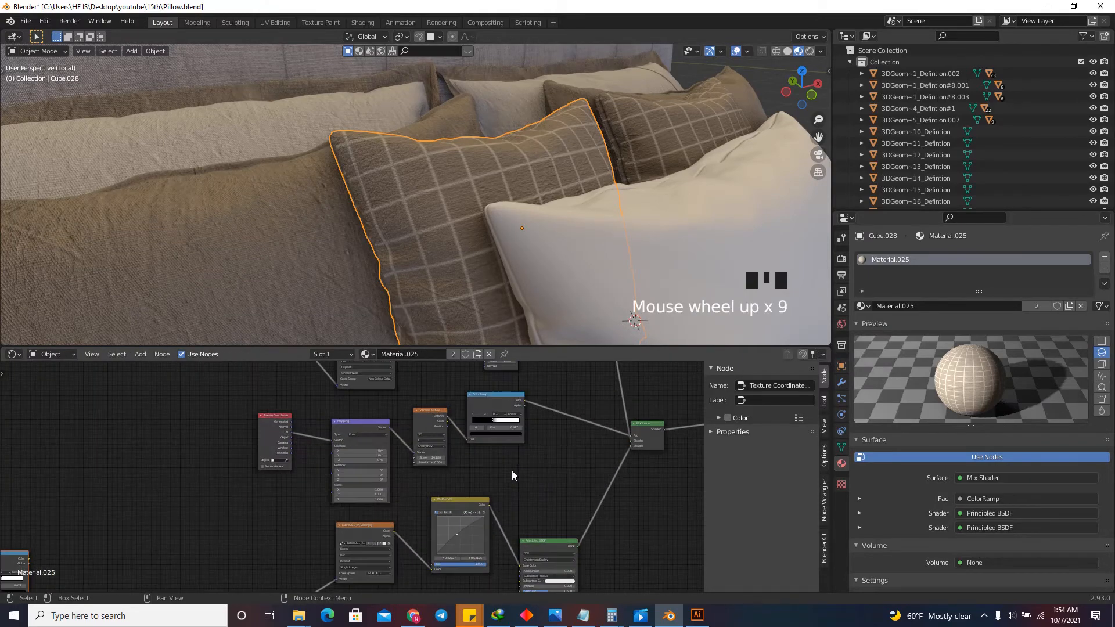
pyautogui.moveTo(505, 475); pyautogui.dragTo(256, 420)
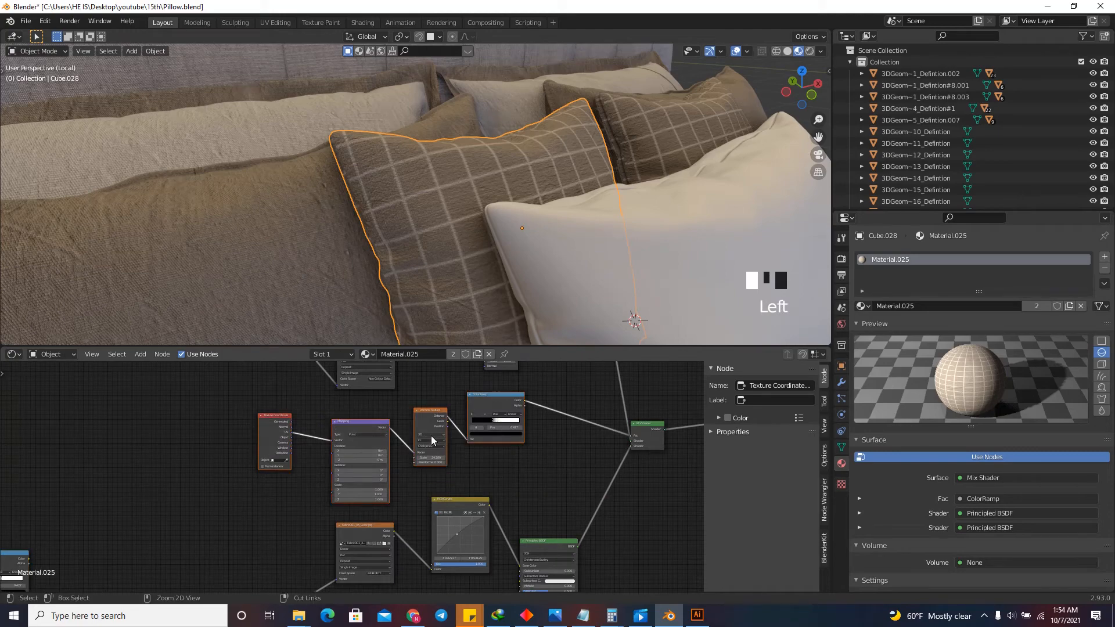
pyautogui.hotkey('ctrl', 'g')
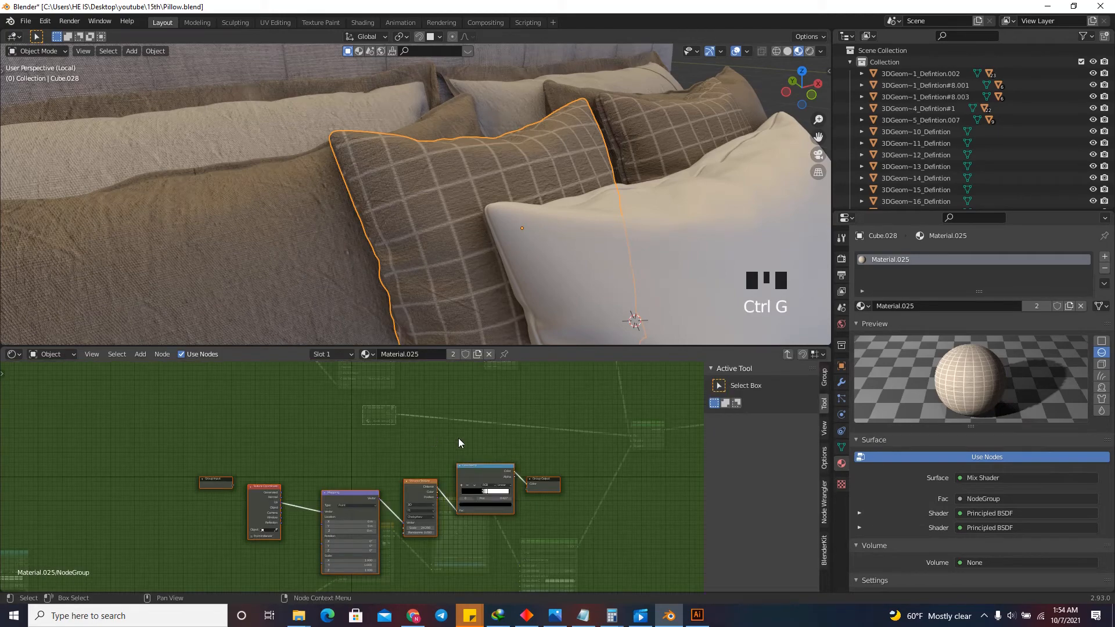
pyautogui.click(473, 419)
pyautogui.scroll(2, 462, 478)
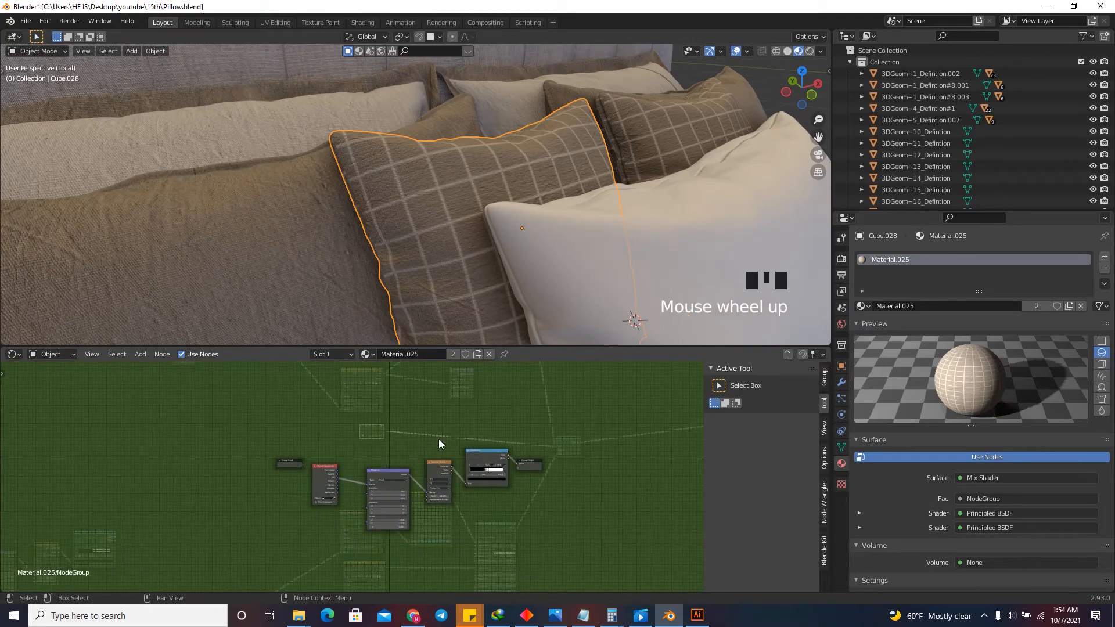
pyautogui.click(406, 419)
pyautogui.press('Tab')
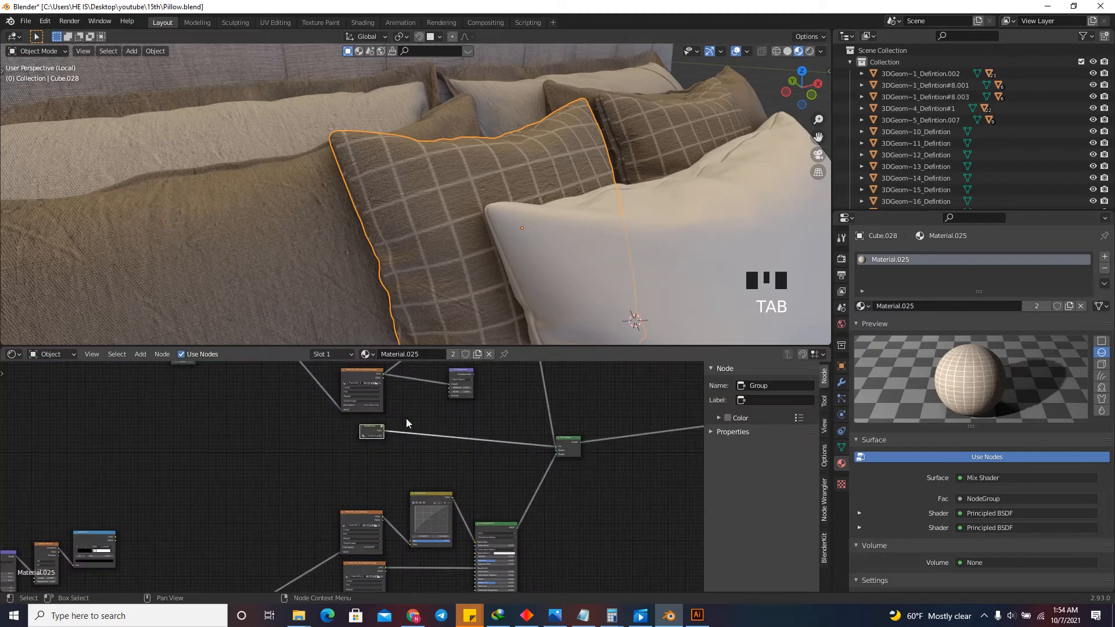
# Reposition the grid mask's group node slightly higher in the node tree.
pyautogui.scroll(6, 381, 431)
pyautogui.scroll(5, 381, 432)
pyautogui.moveTo(349, 424)
pyautogui.mouseDown()
pyautogui.moveTo(372, 426)
pyautogui.moveTo(364, 416)
pyautogui.mouseUp()
pyautogui.scroll(-16, 382, 424)
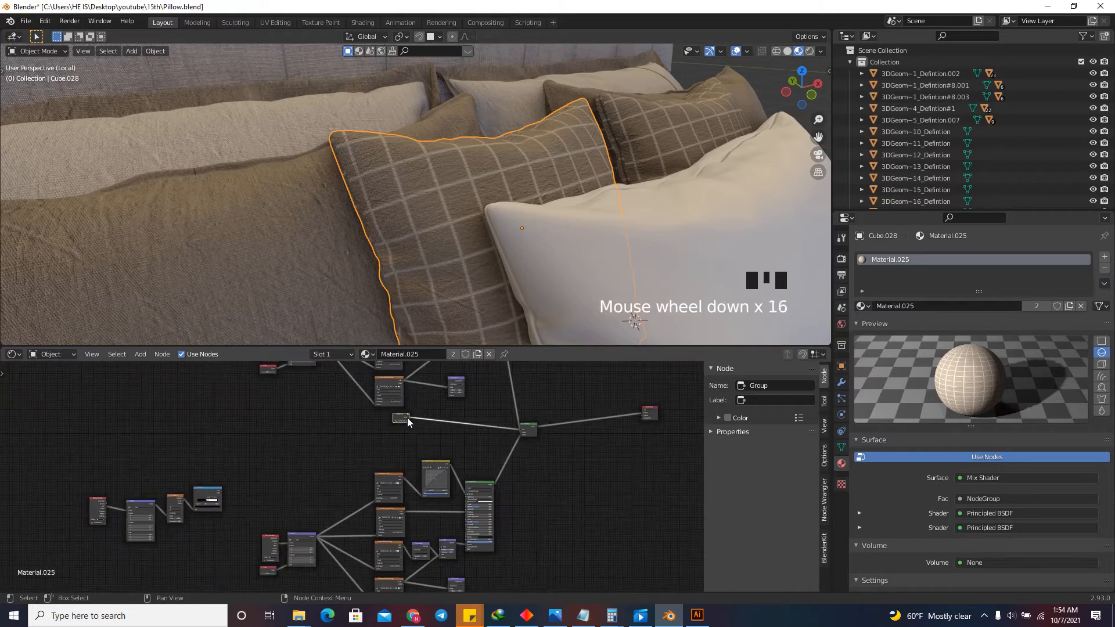
# Duplicate the spare mask chain below the group node and connect the copy's ColorRamp Color output to the Mix Shader's Fac.
pyautogui.moveTo(279, 441); pyautogui.dragTo(120, 522)
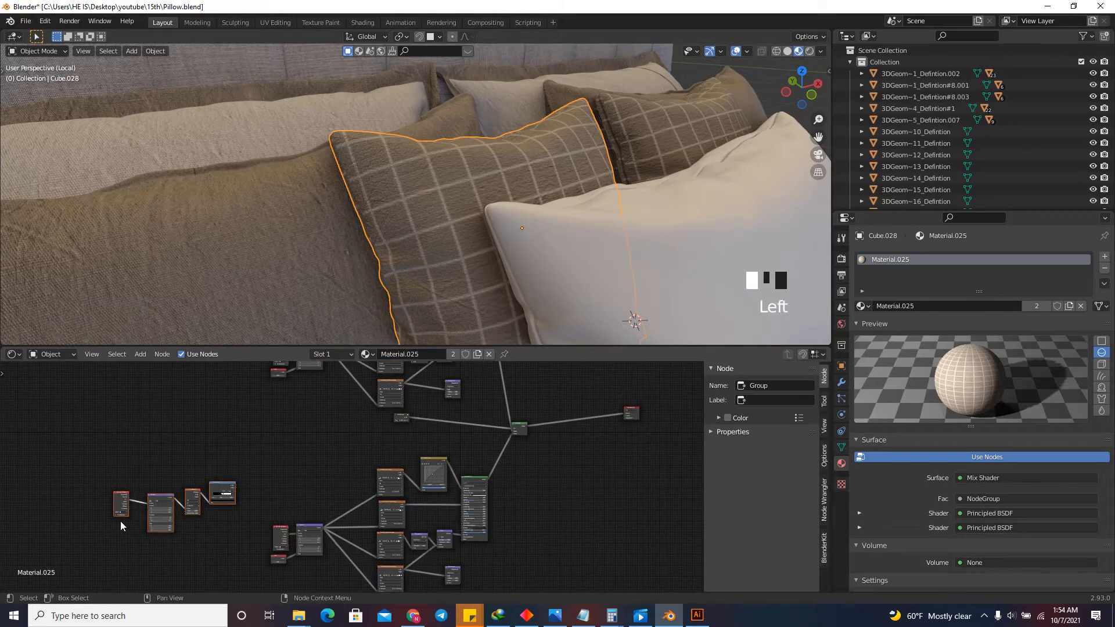
pyautogui.hotkey('shift', 'd')
pyautogui.click(381, 430)
pyautogui.scroll(9, 380, 429)
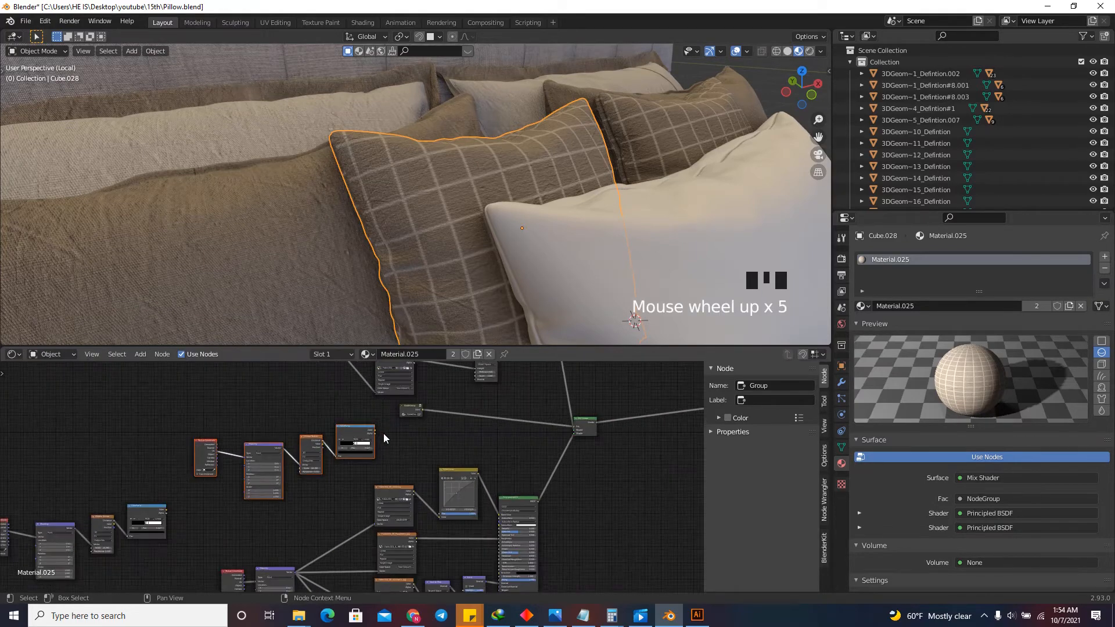
pyautogui.moveTo(372, 429); pyautogui.dragTo(647, 426)
pyautogui.scroll(-4, 594, 437)
# Set the connected copy's Voronoi Texture distance metric to Euclidean for a dotted pattern.
pyautogui.scroll(13, 351, 490)
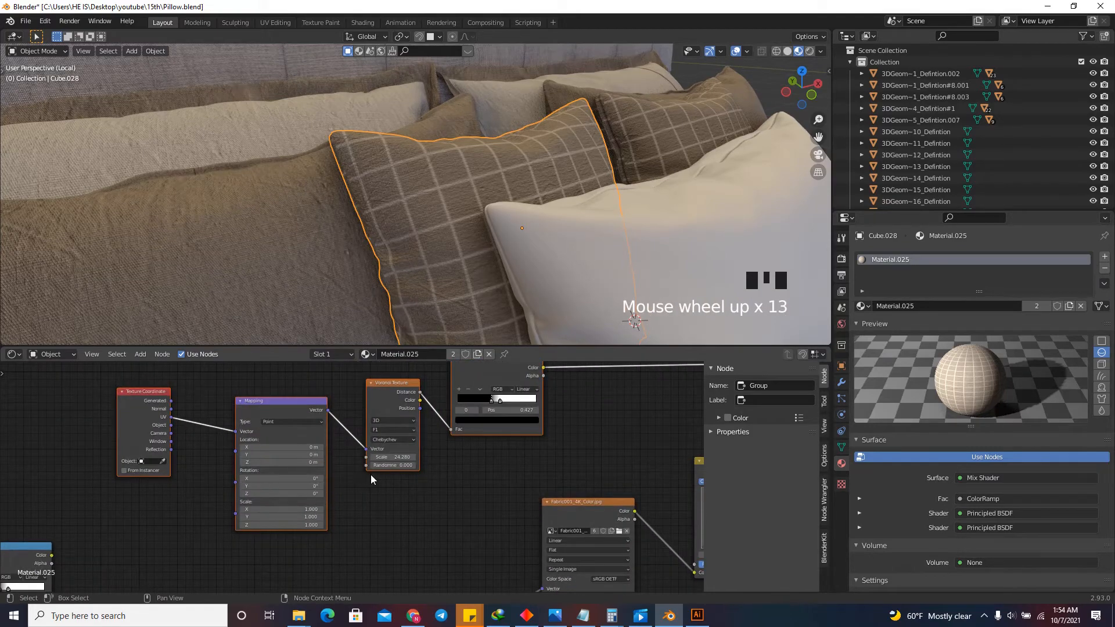
pyautogui.scroll(11, 420, 428)
pyautogui.click(406, 416)
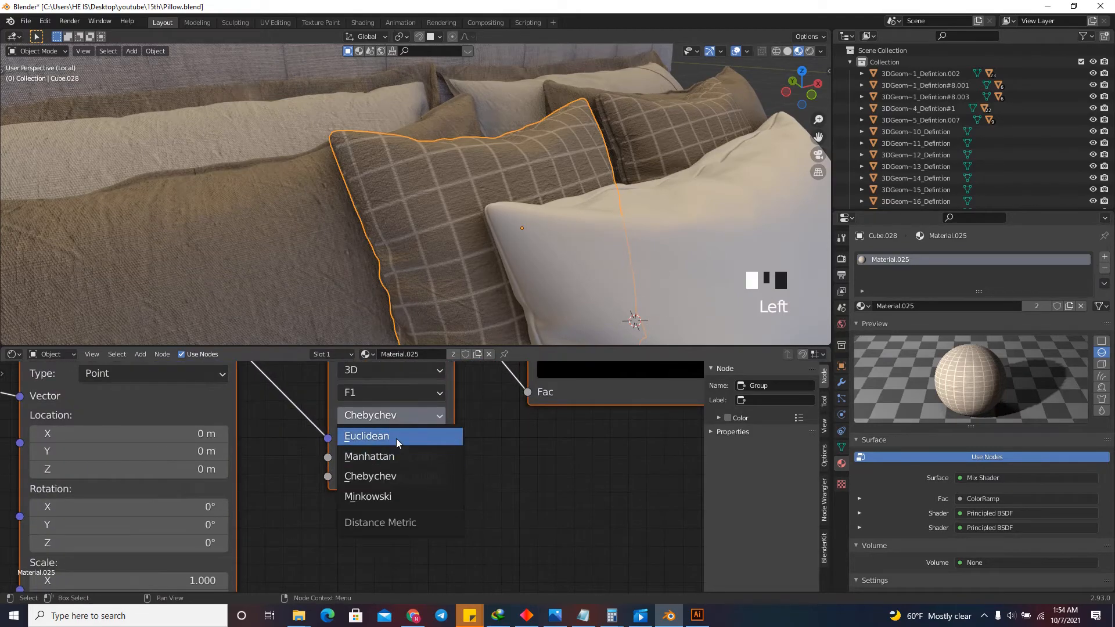
pyautogui.click(396, 438)
pyautogui.scroll(-13, 480, 502)
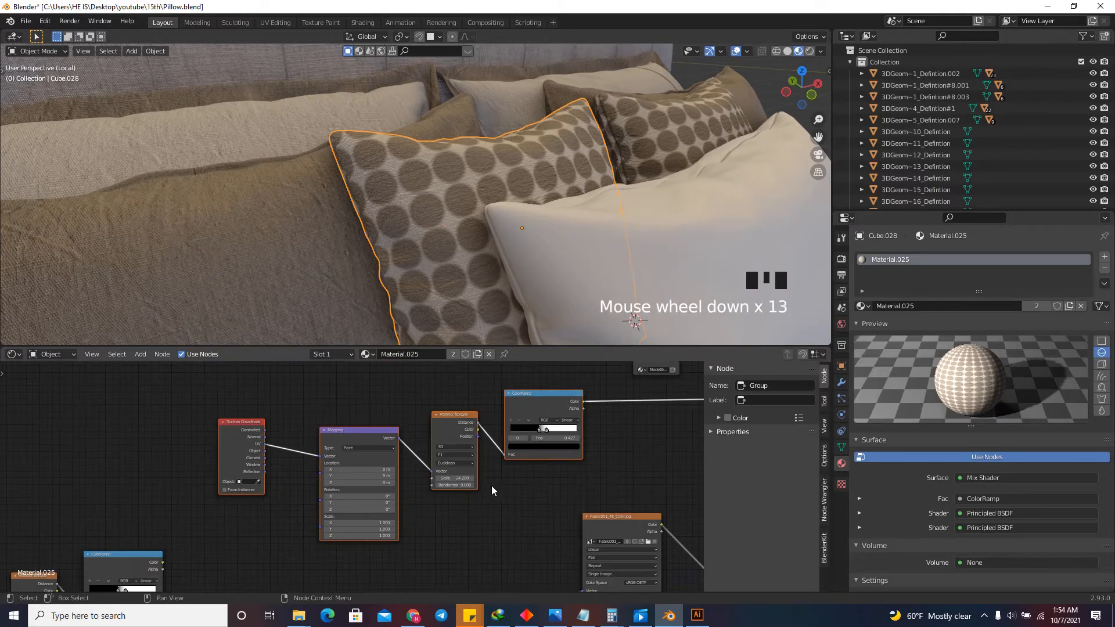
# Raise the Scale of the connected Voronoi Texture to make the pillow's dots smaller and denser.
pyautogui.scroll(7, 465, 481)
pyautogui.keyDown('shift'); pyautogui.moveTo(457, 478); pyautogui.dragTo(919, 457); pyautogui.keyUp('shift')
pyautogui.scroll(-19, 405, 497)
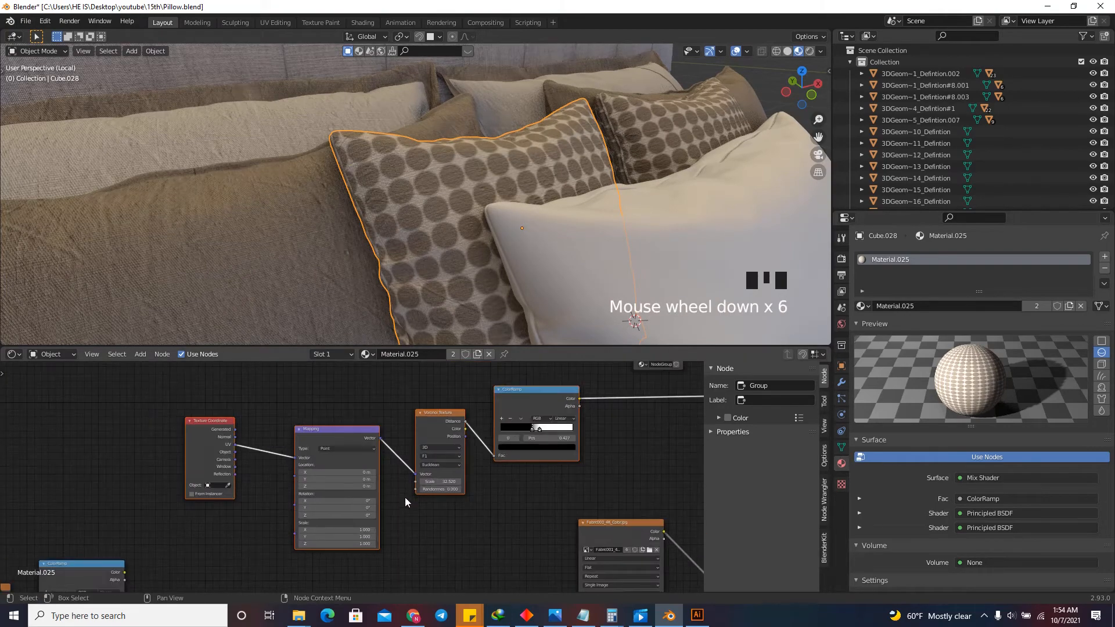
# Combine the connected dot mask nodes into a second node group and return to the material's main node tree.
pyautogui.scroll(5, 402, 496)
pyautogui.moveTo(439, 505); pyautogui.dragTo(277, 434)
pyautogui.hotkey('ctrl', 'g')
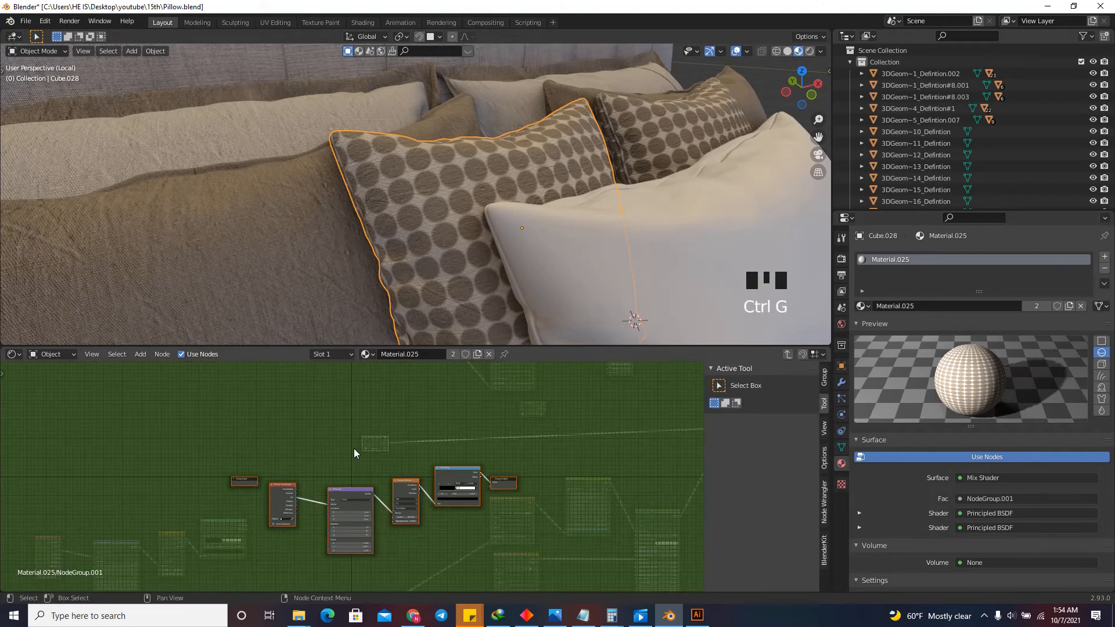
pyautogui.click(348, 407)
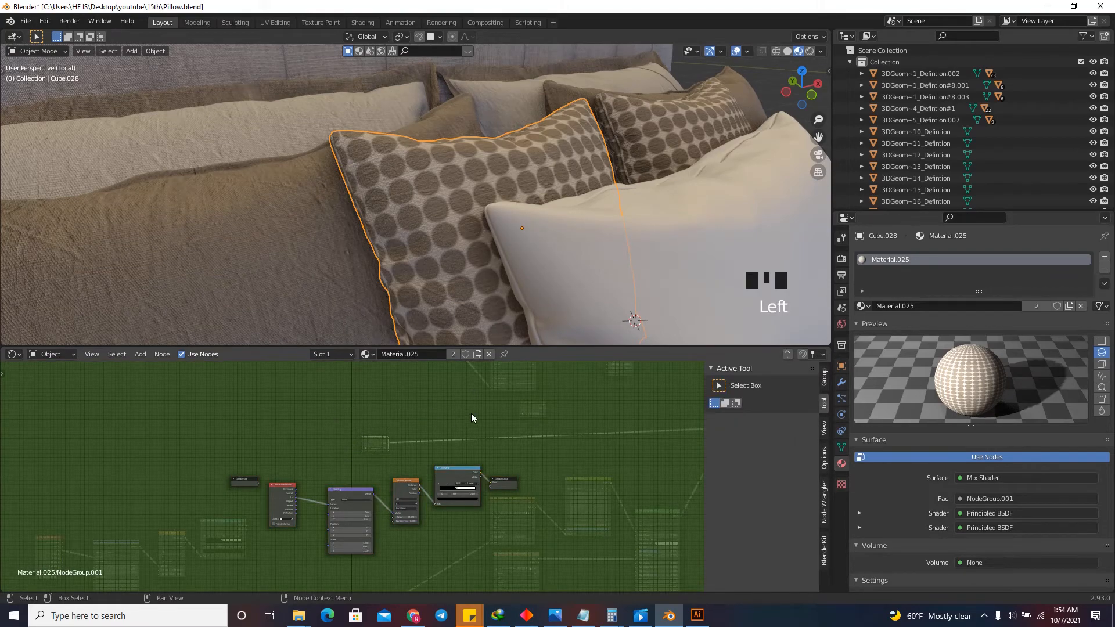
pyautogui.press('Tab')
# Place the dot mask's group node directly below the grid mask's group node.
pyautogui.scroll(5, 388, 435)
pyautogui.moveTo(383, 440); pyautogui.dragTo(584, 429)
pyautogui.scroll(9, 584, 431)
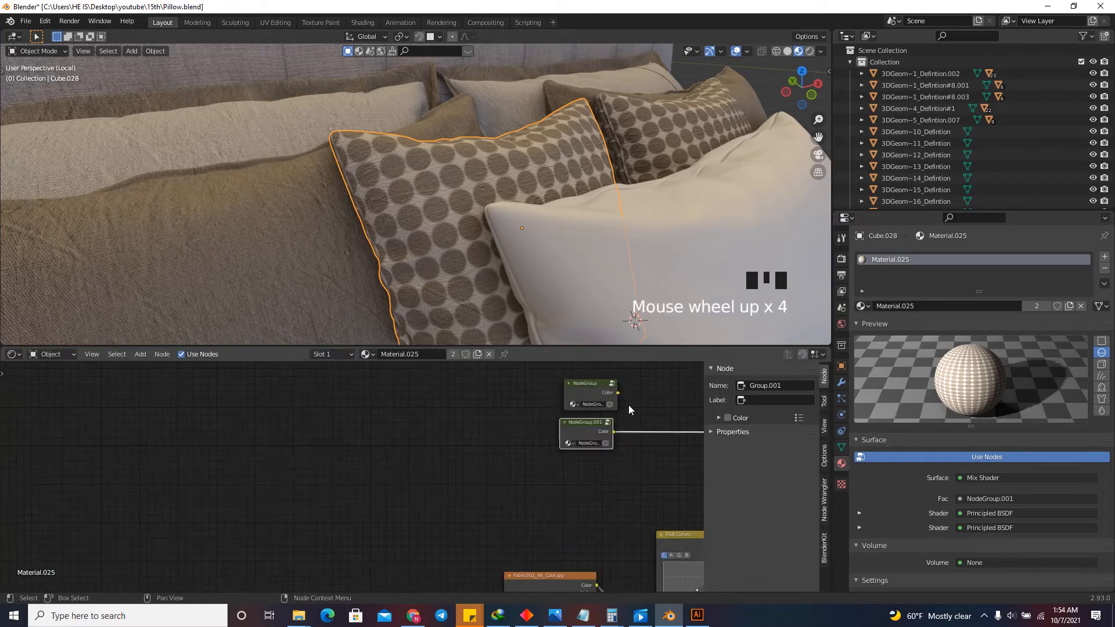
pyautogui.click(584, 429)
pyautogui.scroll(7, 591, 447)
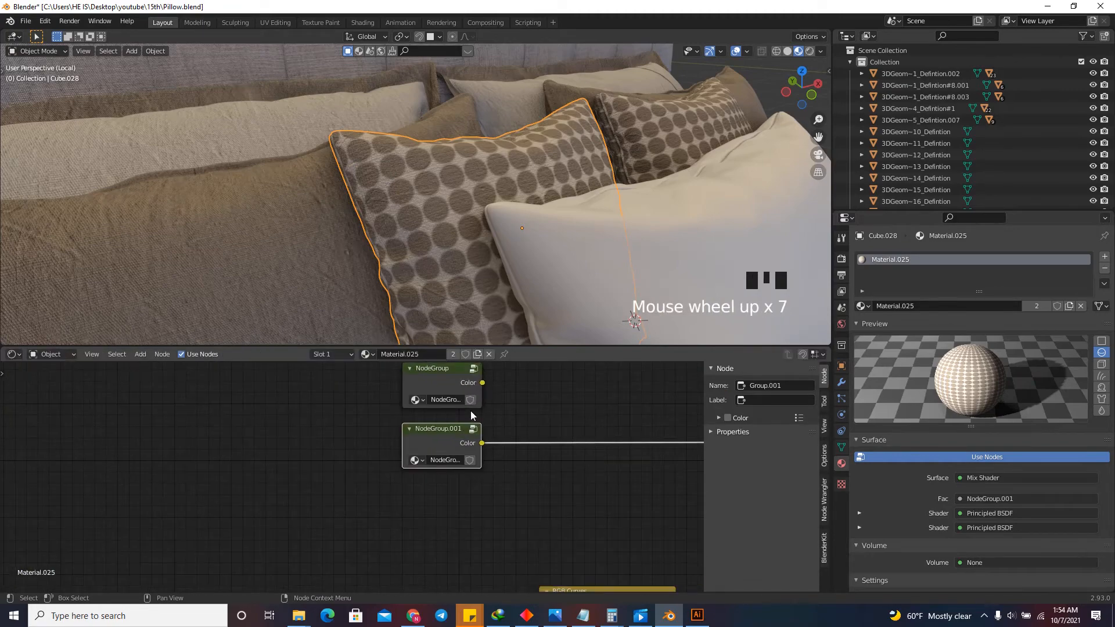
pyautogui.scroll(-4, 466, 485)
pyautogui.scroll(4, 443, 416)
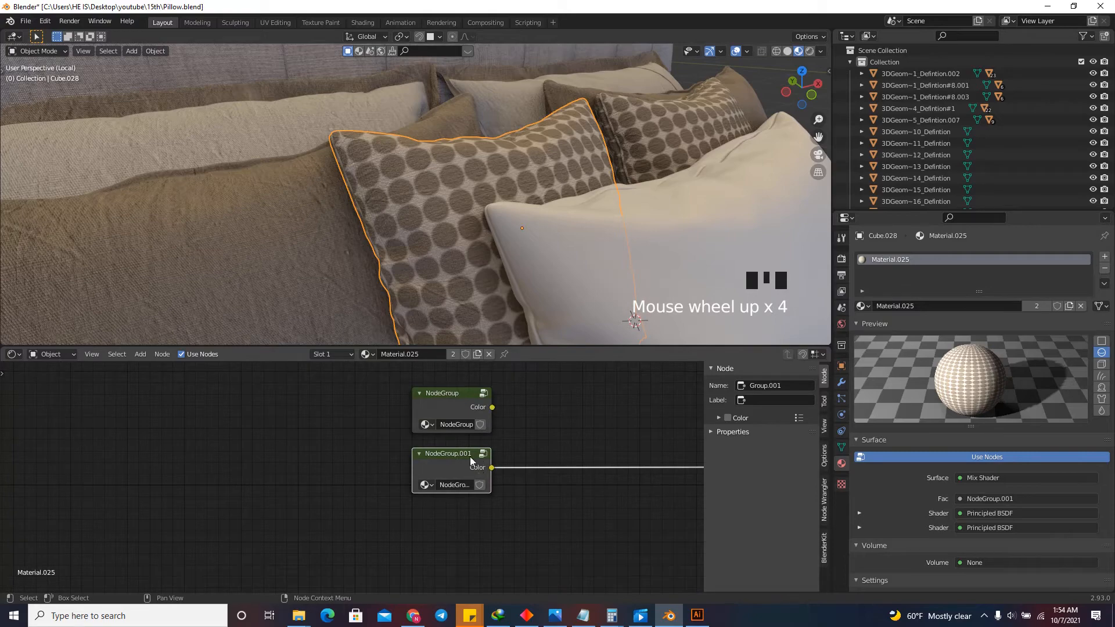
# Open the dot mask's node group for editing and move its Group Input node down beside the Texture Coordinate node.
pyautogui.press('Tab')
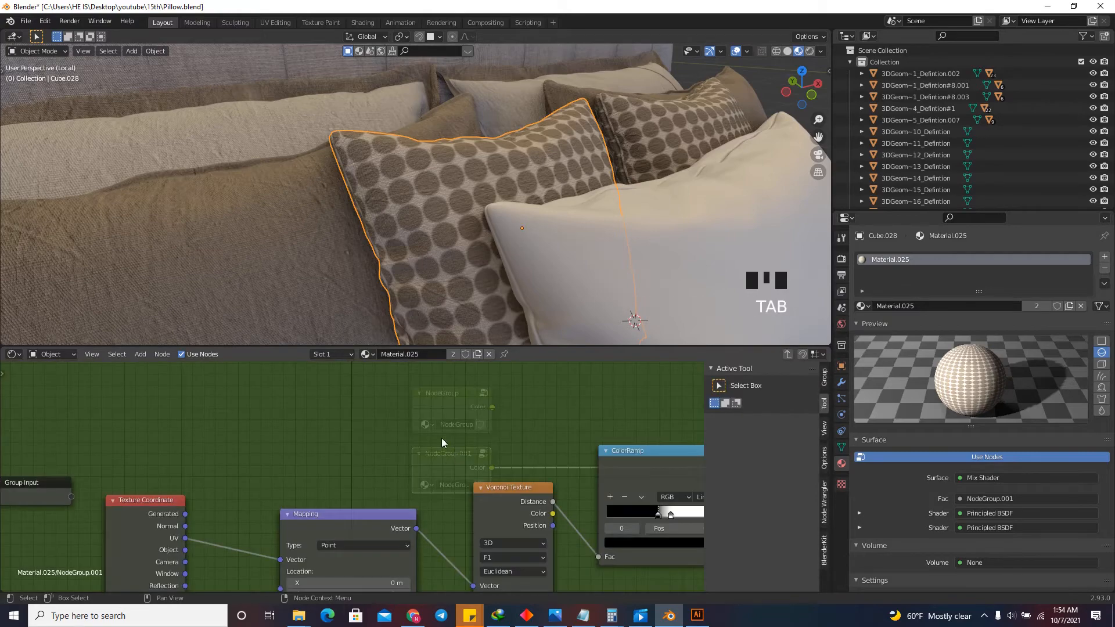
pyautogui.scroll(-14, 445, 426)
pyautogui.scroll(7, 312, 424)
pyautogui.moveTo(311, 424); pyautogui.dragTo(309, 472)
pyautogui.scroll(-3, 309, 471)
pyautogui.scroll(5, 401, 451)
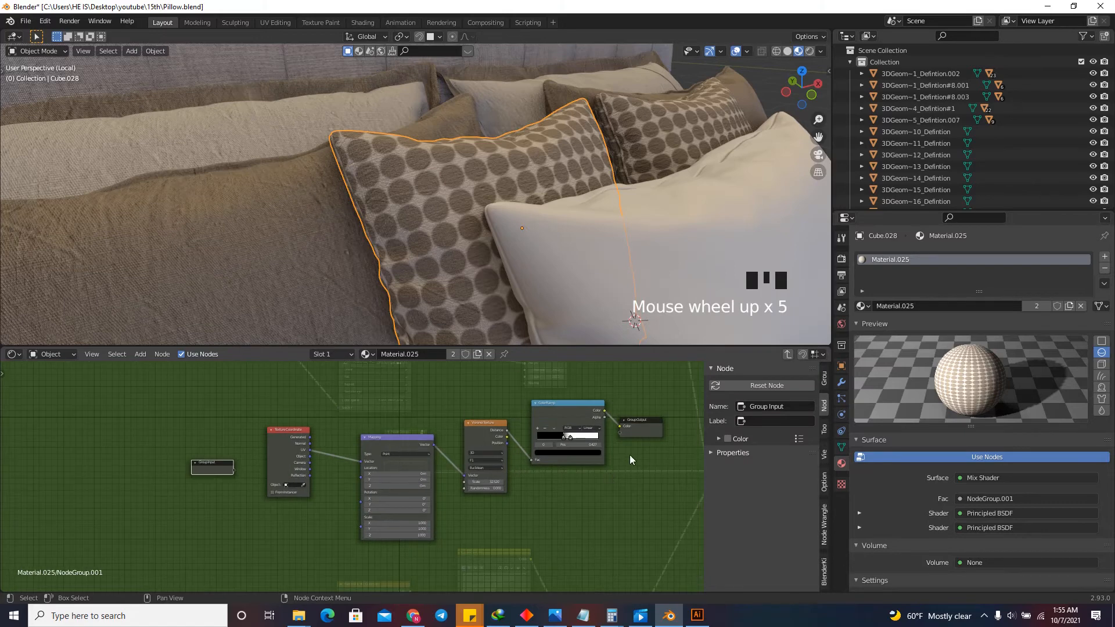
# Add a group input named Scale to the dot mask, link it to the Voronoi Texture's Scale and return to the main node tree.
pyautogui.click(824, 376)
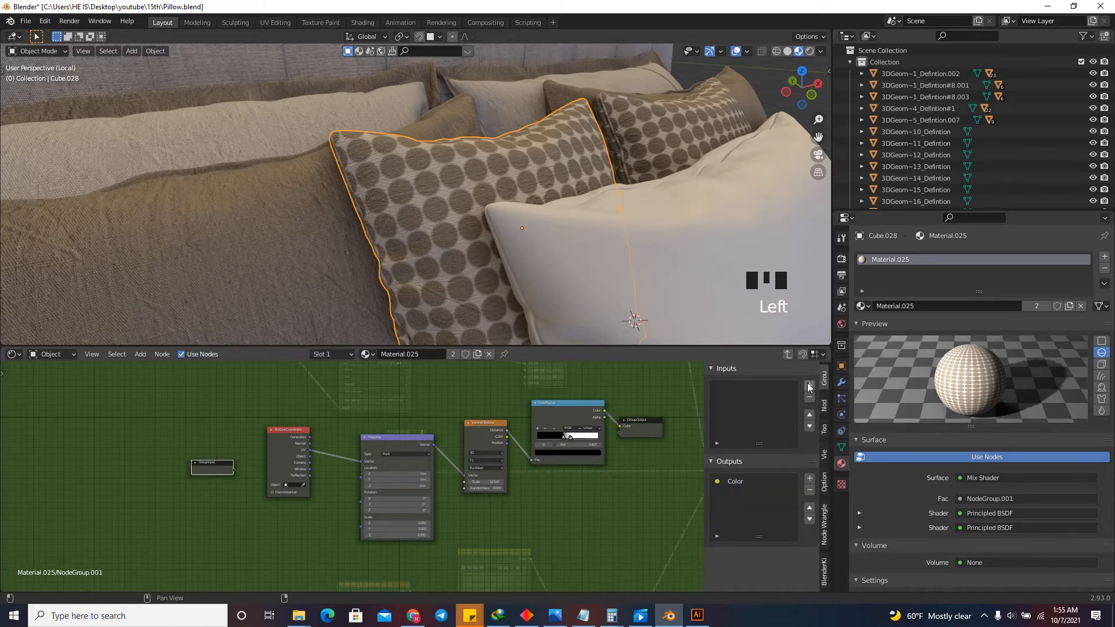
pyautogui.click(810, 386)
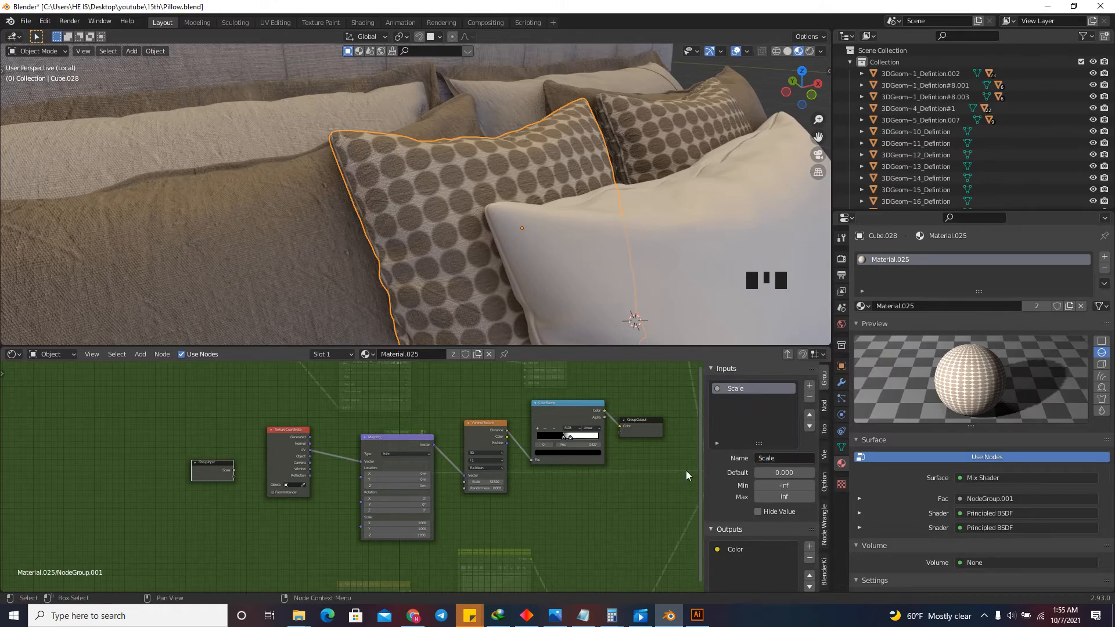
pyautogui.scroll(6, 250, 473)
pyautogui.scroll(-5, 206, 463)
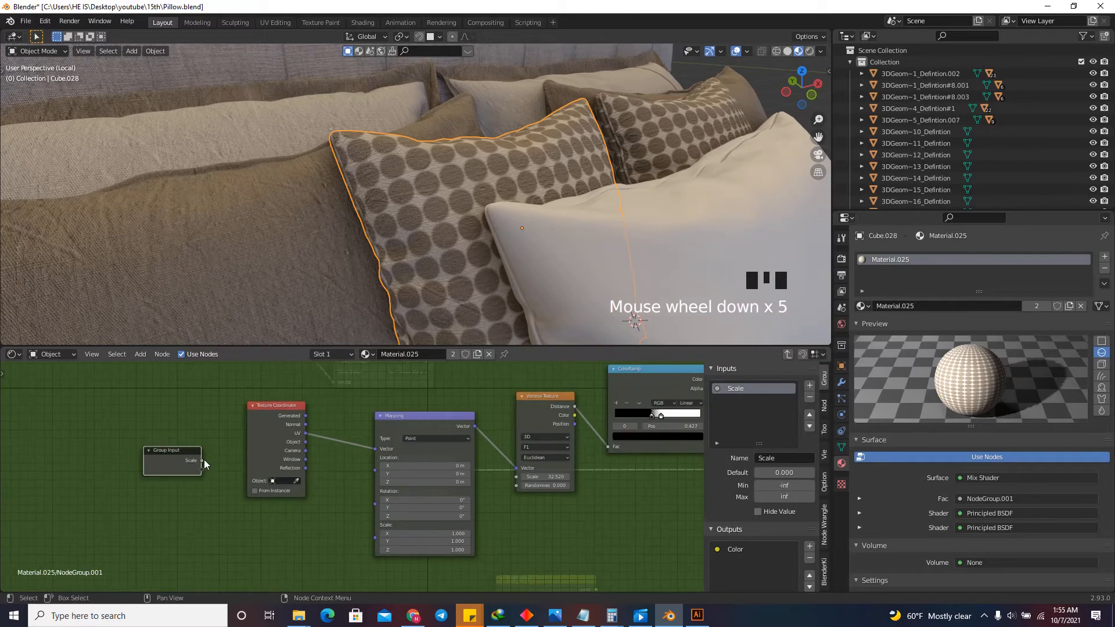
pyautogui.scroll(3, 344, 473)
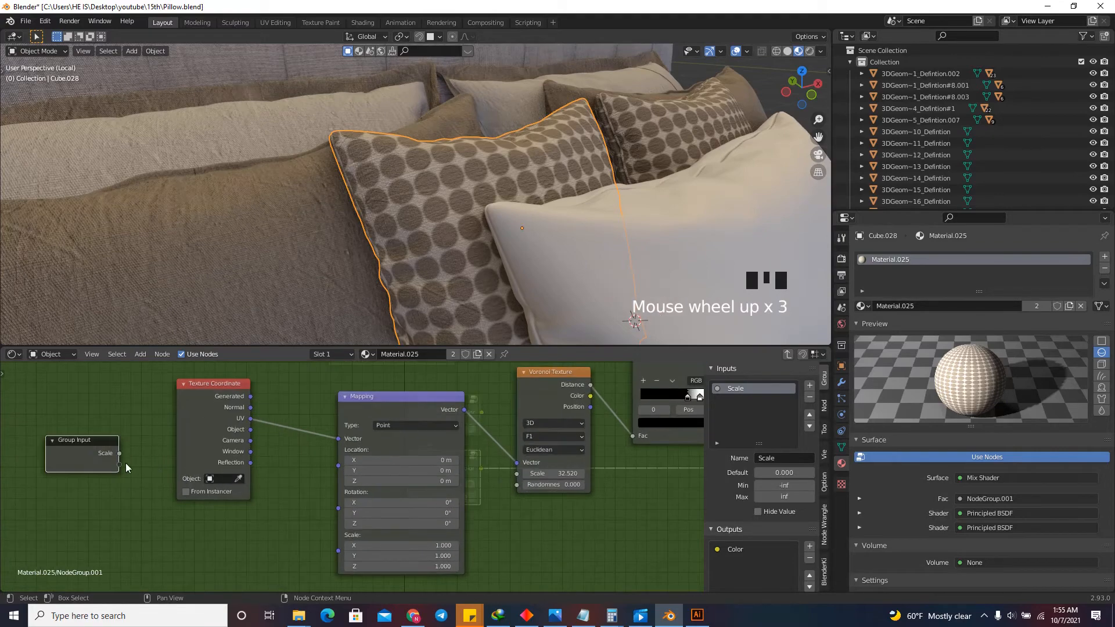
pyautogui.moveTo(118, 455); pyautogui.dragTo(517, 473)
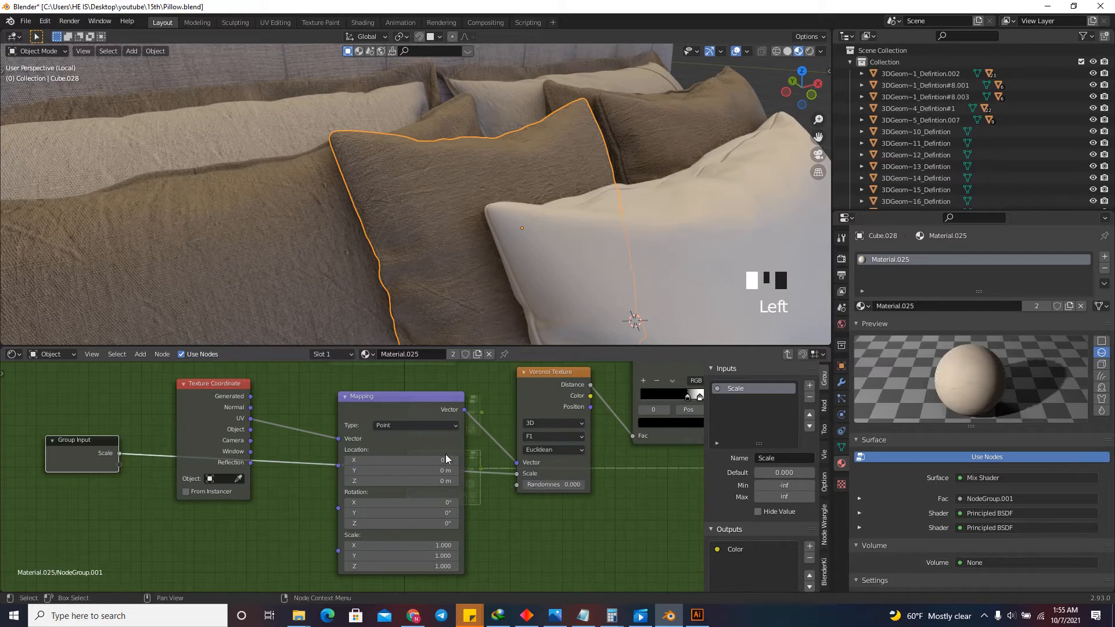
pyautogui.scroll(-6, 492, 441)
pyautogui.press('Tab')
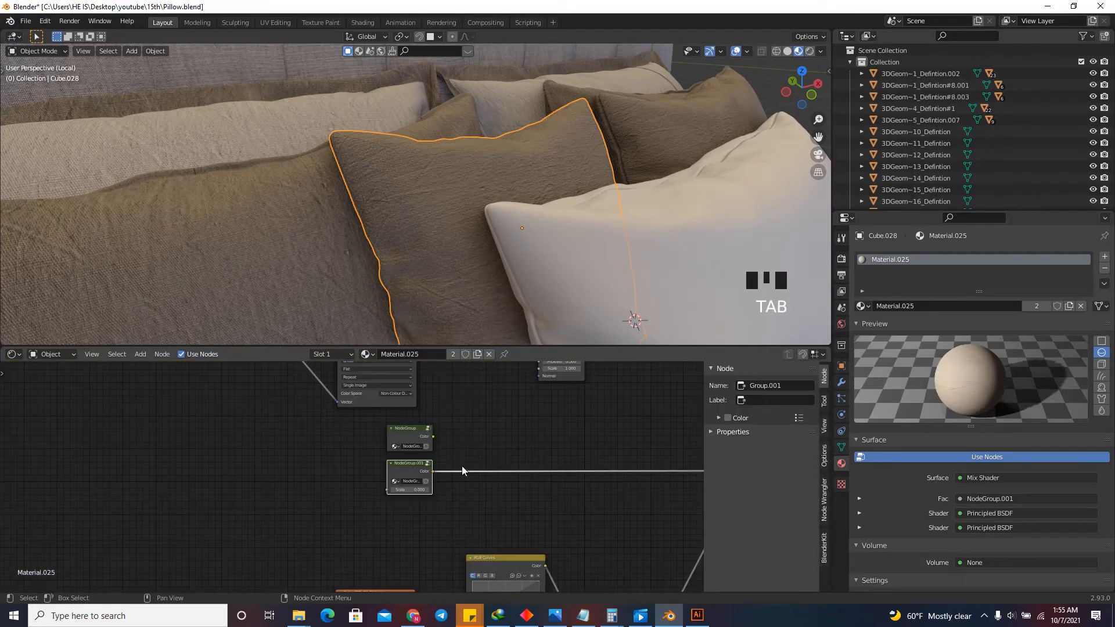
# Set the Scale of the dot mask's group node to 36.
pyautogui.scroll(10, 399, 507)
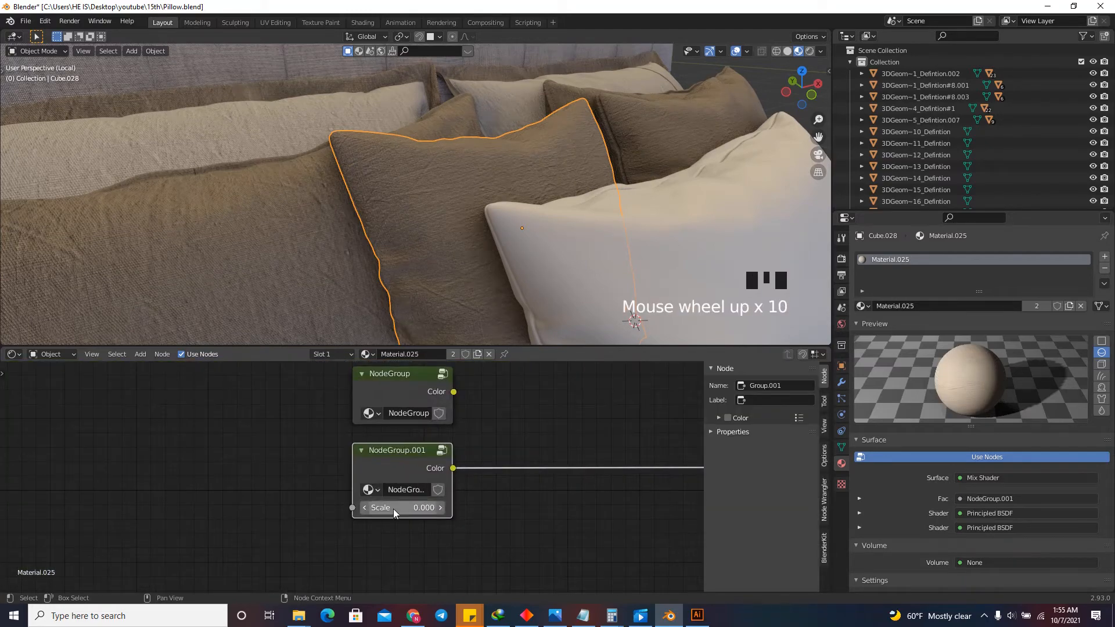
pyautogui.scroll(-6, 394, 512)
pyautogui.scroll(9, 377, 505)
pyautogui.click(372, 500)
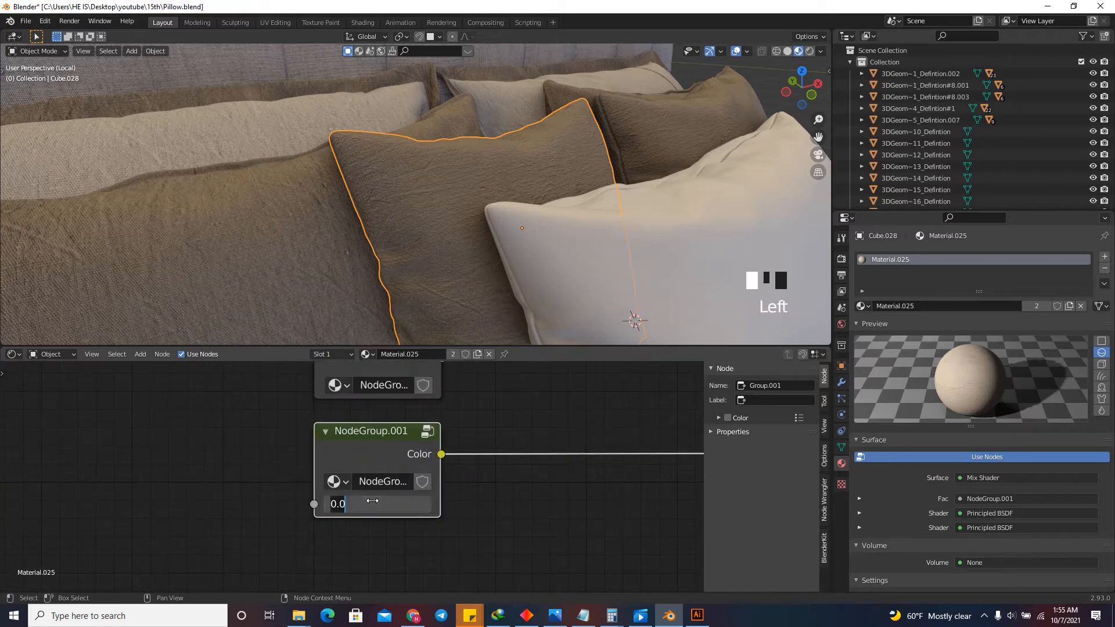
pyautogui.write('1')
pyautogui.press('Return')
pyautogui.doubleClick(372, 500)
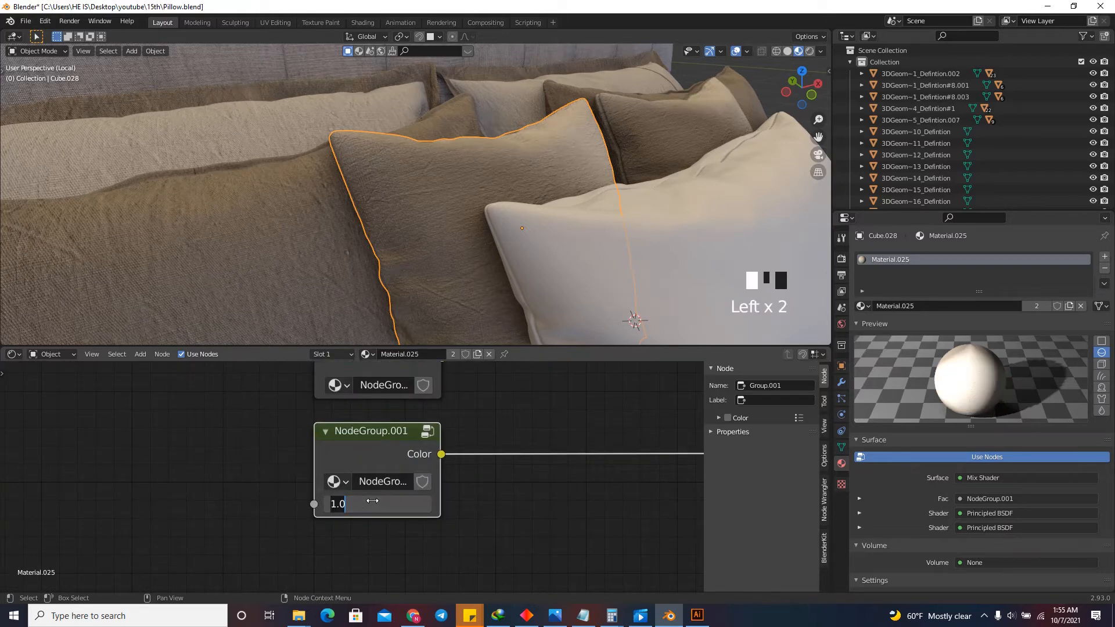
pyautogui.write('36')
pyautogui.press('Return')
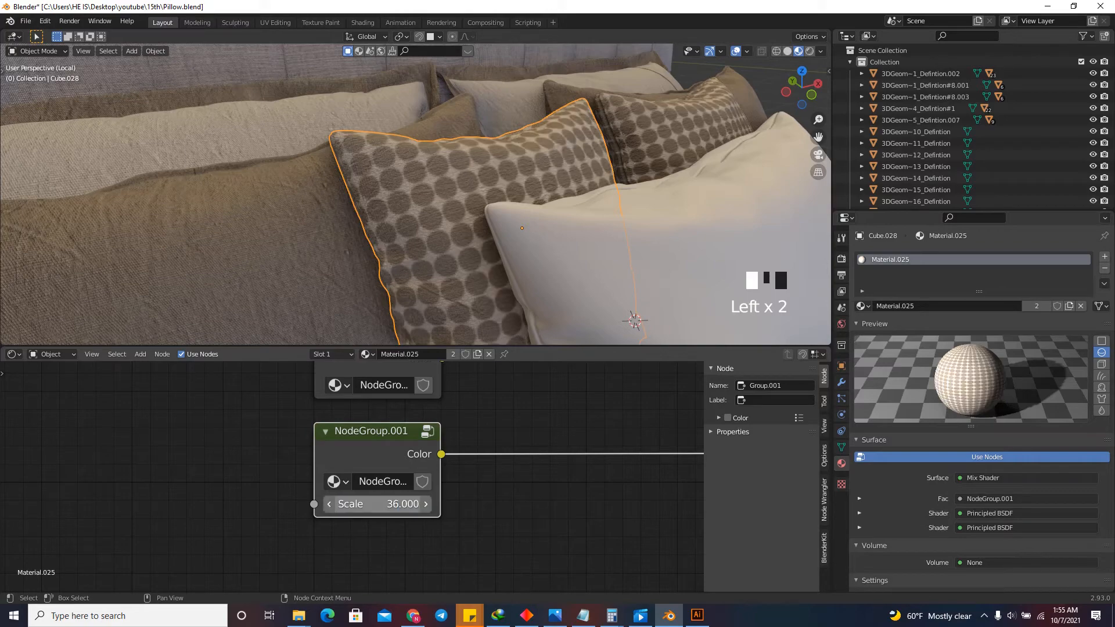
pyautogui.keyDown('shift'); pyautogui.moveTo(375, 504); pyautogui.dragTo(406, 503); pyautogui.keyUp('shift')
# Open the grid mask's node group for editing, add a new group input and start renaming it.
pyautogui.scroll(-7, 370, 534)
pyautogui.click(377, 433)
pyautogui.press('Tab')
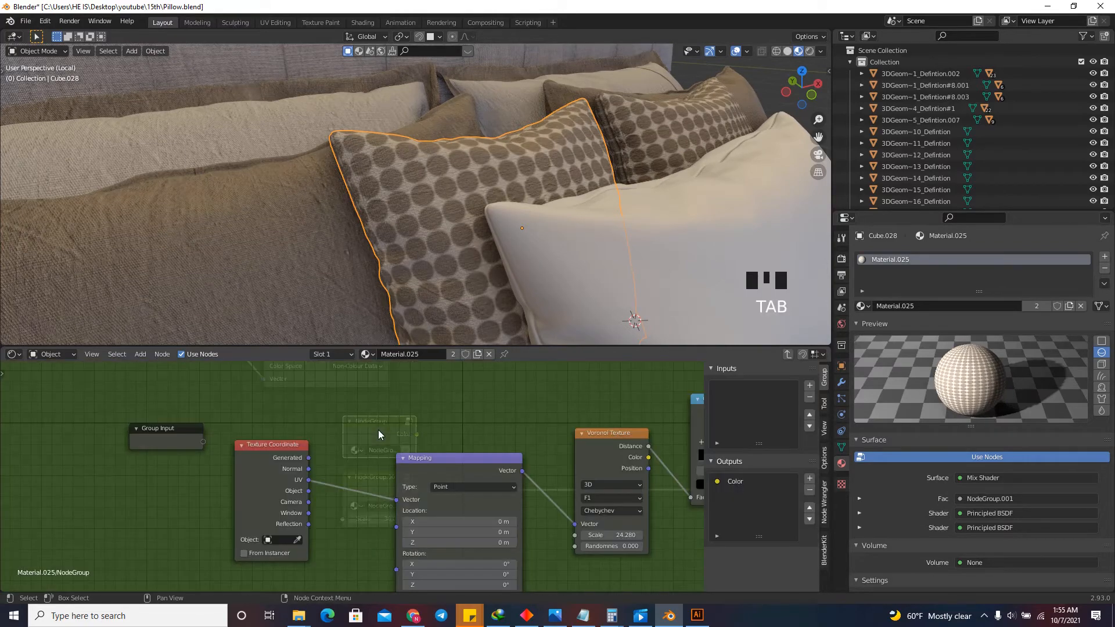
pyautogui.scroll(-6, 280, 428)
pyautogui.click(809, 387)
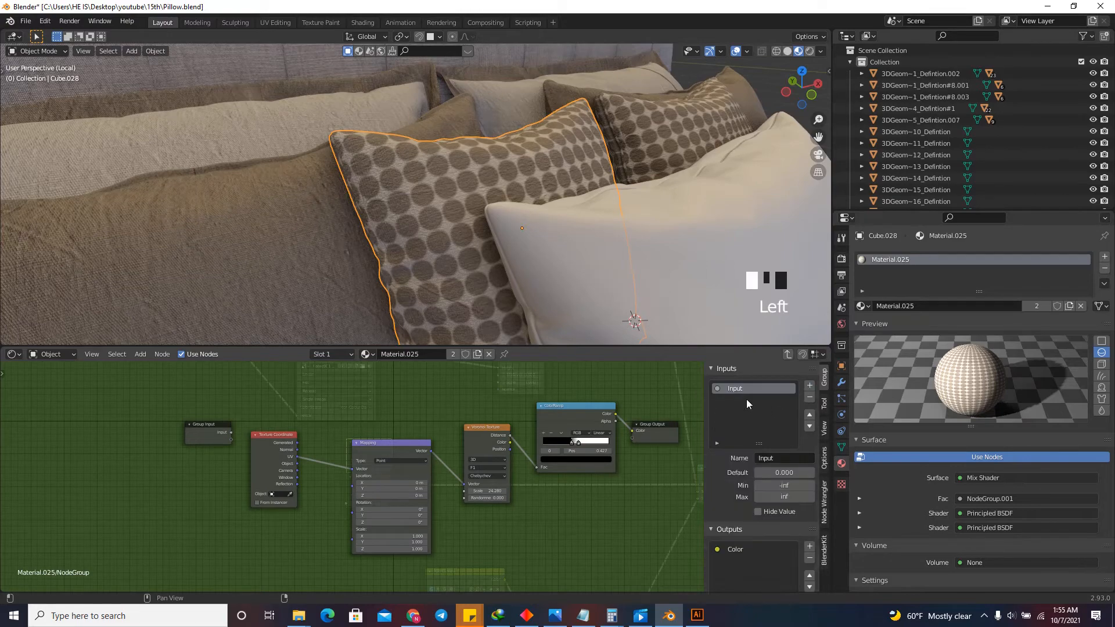
pyautogui.doubleClick(758, 389)
pyautogui.write('A')
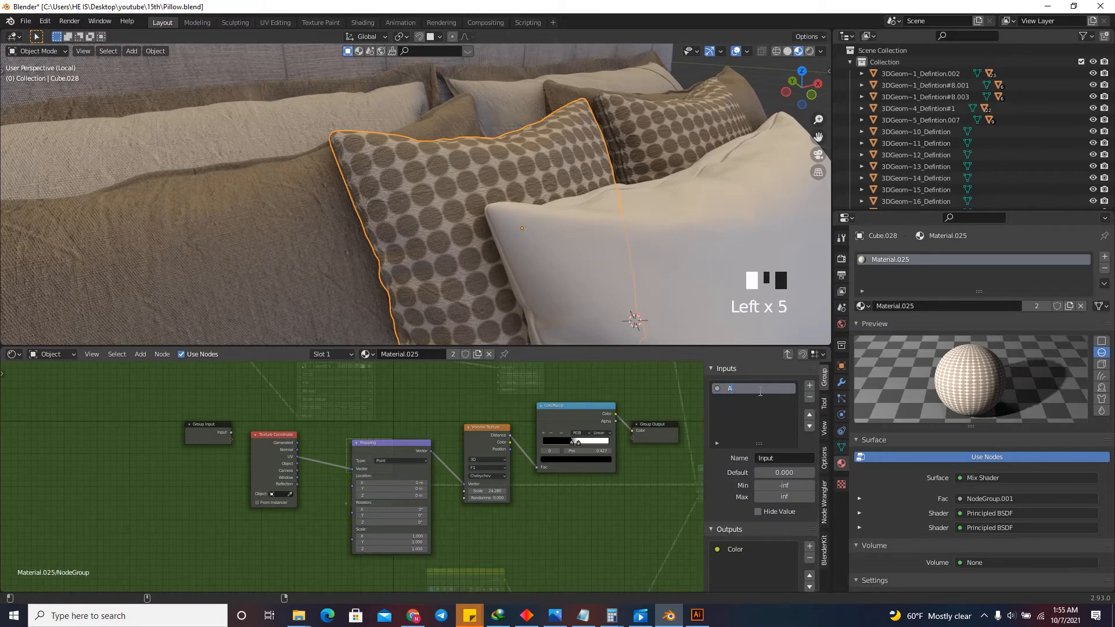
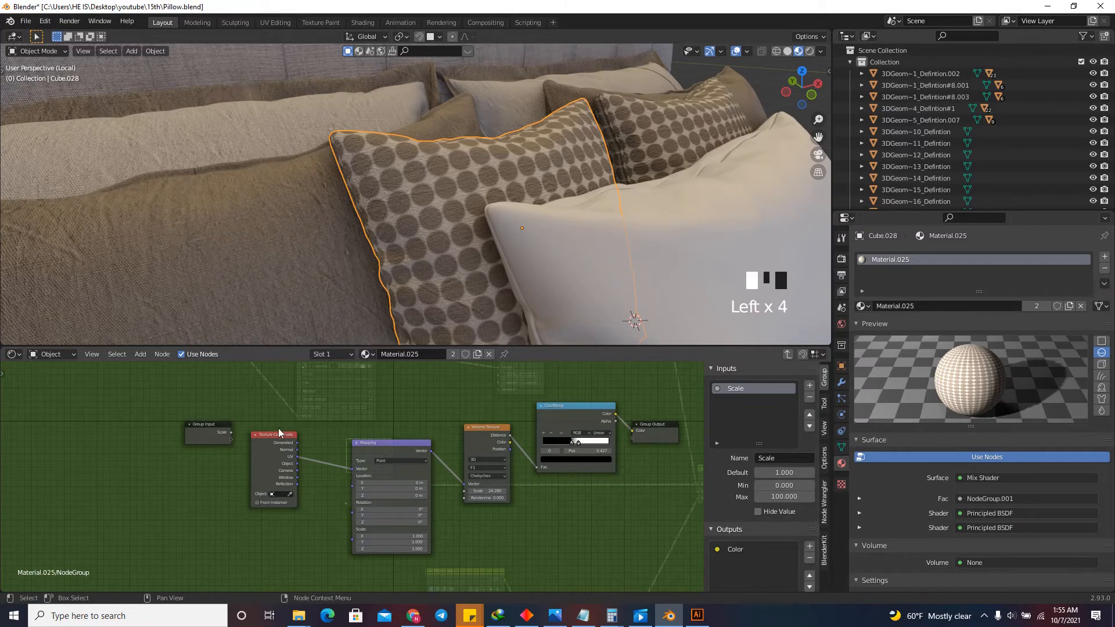
# Link the Group Input's Scale to the grid mask's Voronoi Texture Scale and return to the main node tree.
pyautogui.scroll(4, 278, 432)
pyautogui.moveTo(213, 434); pyautogui.dragTo(538, 517)
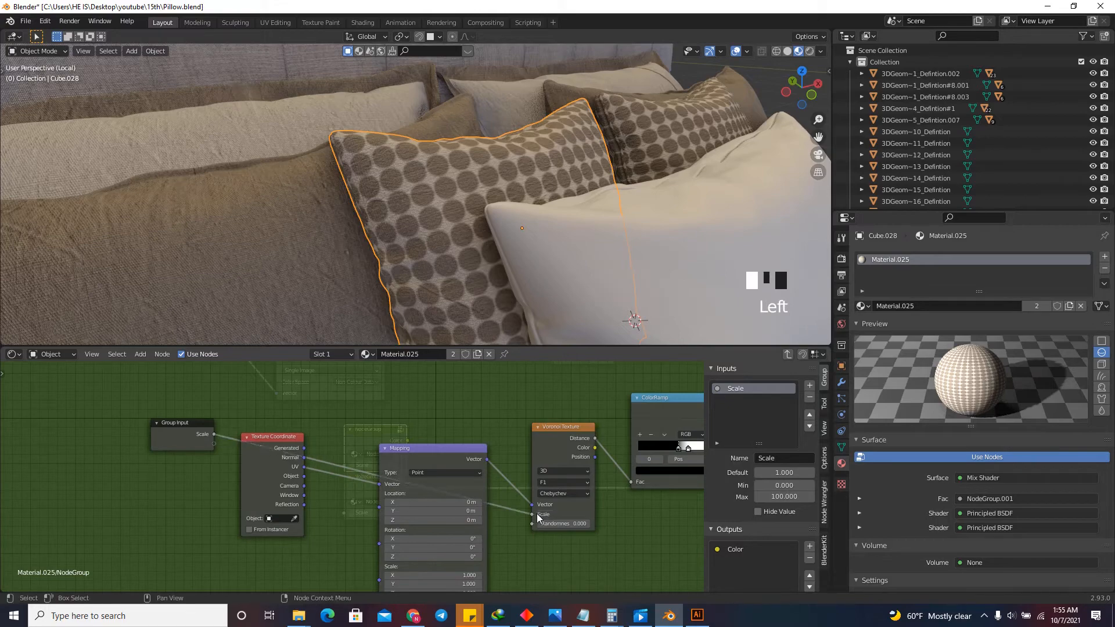
pyautogui.press('Tab')
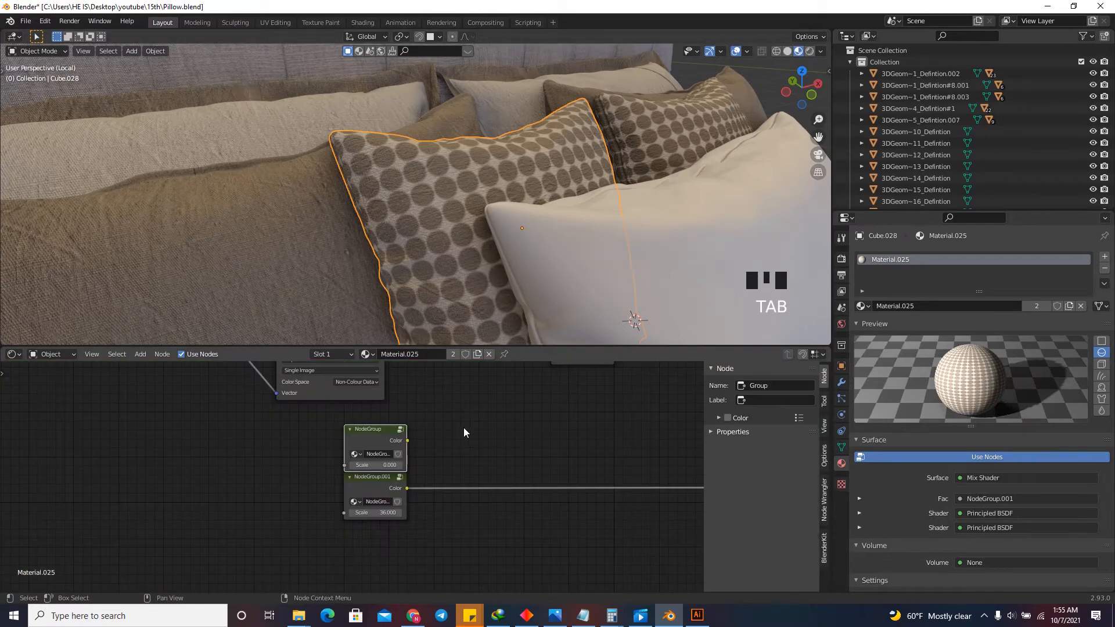
# Link the Color output of the grid mask's group node to the Mix Shader's Fac input.
pyautogui.scroll(7, 422, 447)
pyautogui.scroll(5, 423, 447)
pyautogui.scroll(-5, 378, 450)
pyautogui.scroll(3, 377, 450)
pyautogui.scroll(-7, 284, 447)
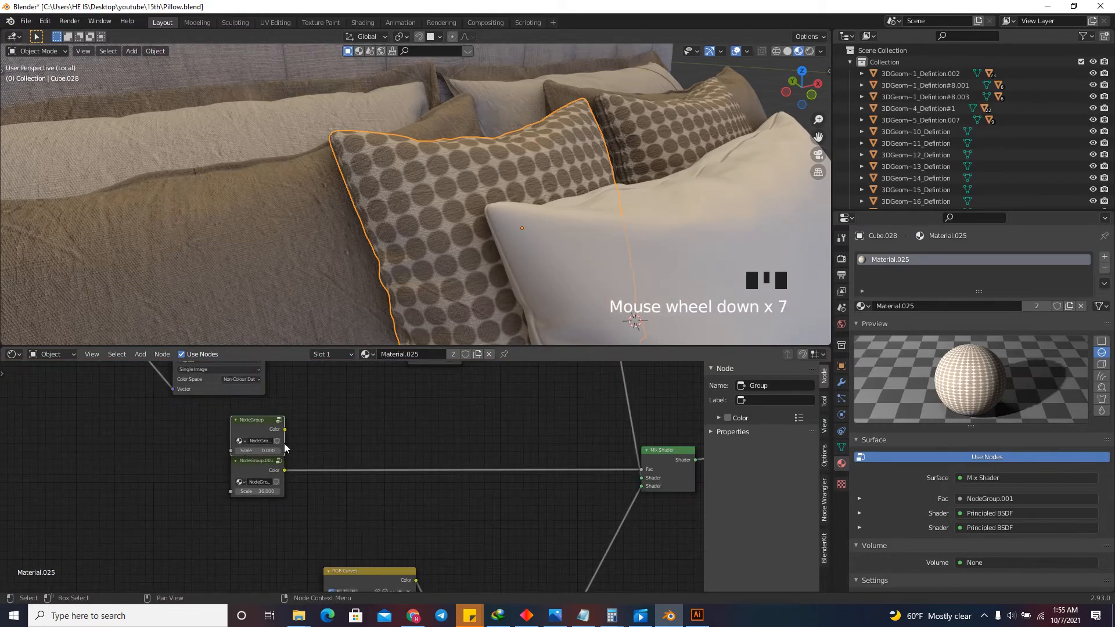
pyautogui.moveTo(285, 429); pyautogui.dragTo(641, 469)
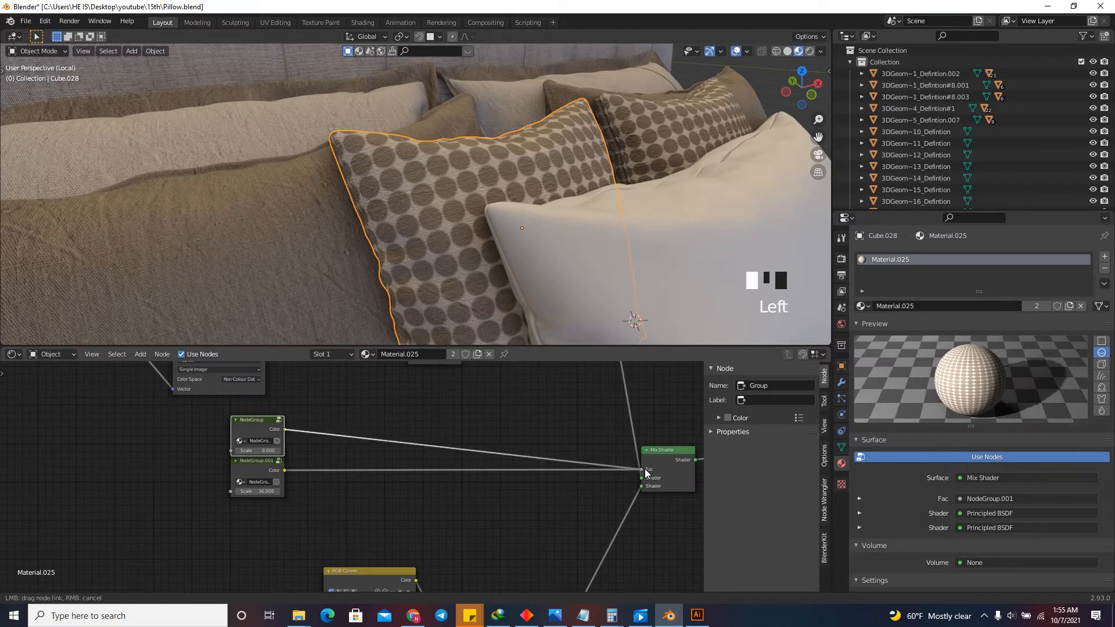
# Set the Scale of the grid mask's group node to 35.
pyautogui.scroll(6, 436, 463)
pyautogui.scroll(-6, 512, 480)
pyautogui.scroll(10, 343, 473)
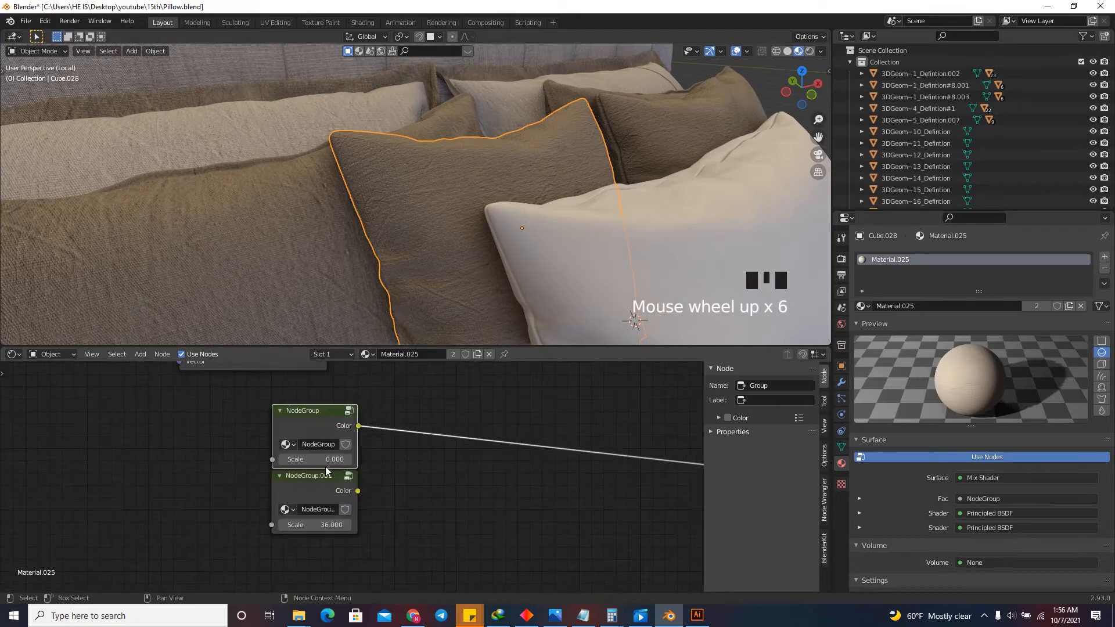
pyautogui.moveTo(314, 456); pyautogui.dragTo(831, 449)
pyautogui.click(321, 452)
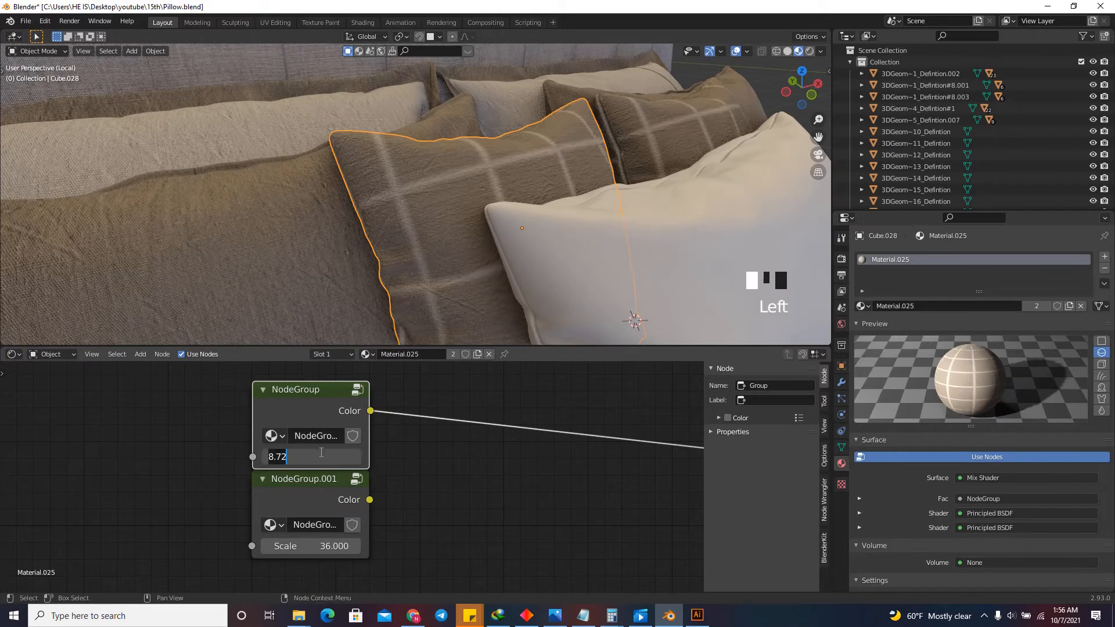
pyautogui.write('25')
pyautogui.press('Return')
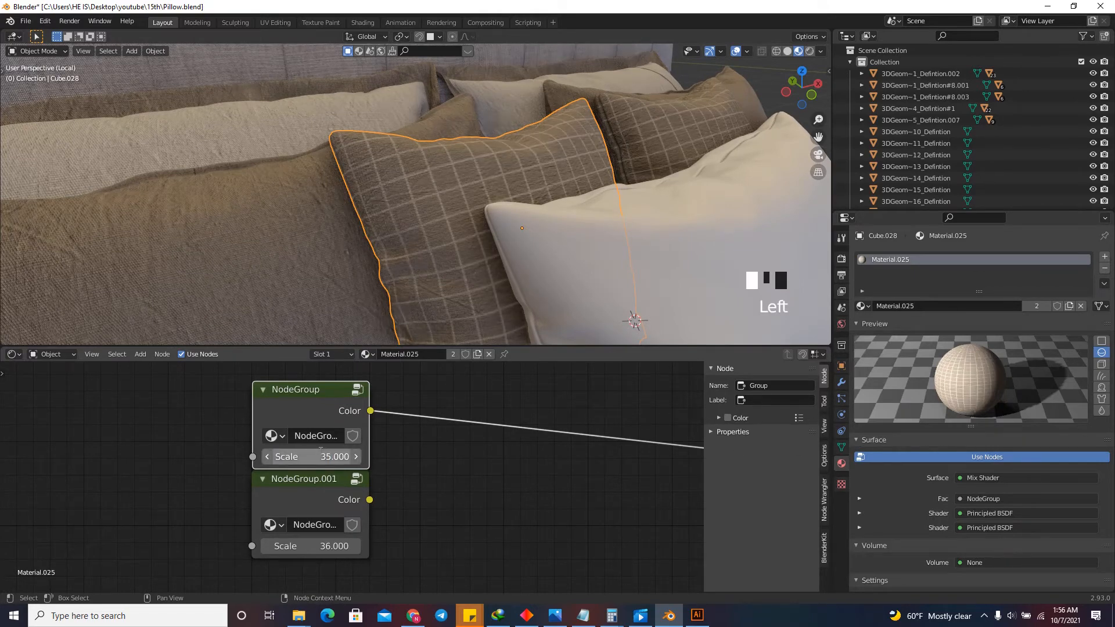
# Duplicate the loose Texture Coordinate, Mapping, Voronoi Texture and ColorRamp chain and place the copy nearer the mask group nodes.
pyautogui.scroll(-15, 478, 436)
pyautogui.scroll(-13, 367, 480)
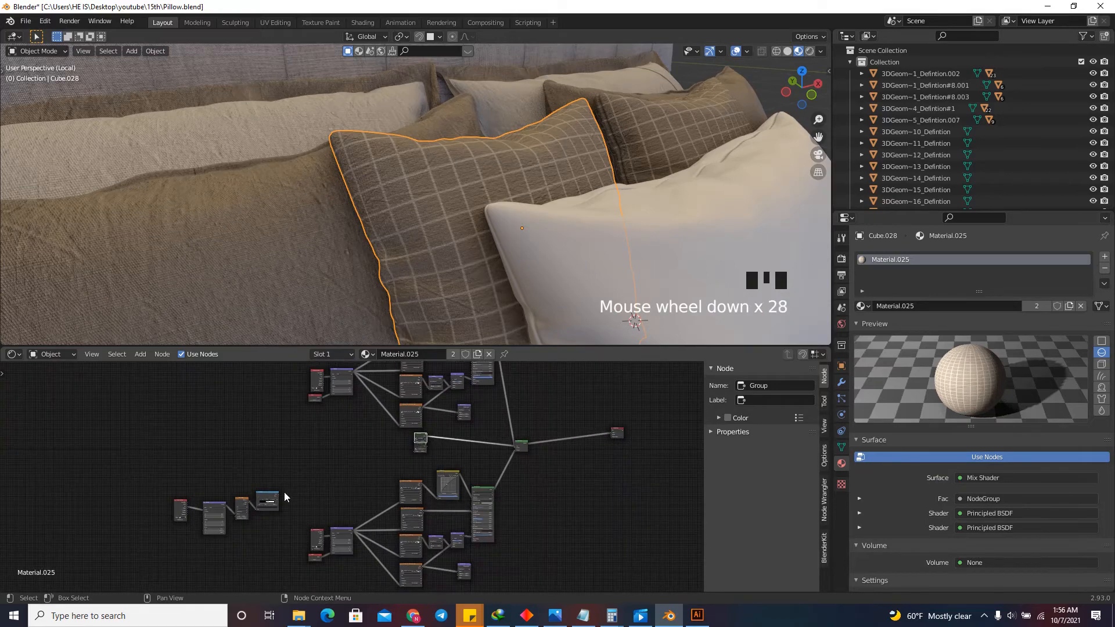
pyautogui.scroll(7, 198, 539)
pyautogui.scroll(-4, 246, 539)
pyautogui.moveTo(318, 446); pyautogui.dragTo(147, 508)
pyautogui.hotkey('shift', 'd')
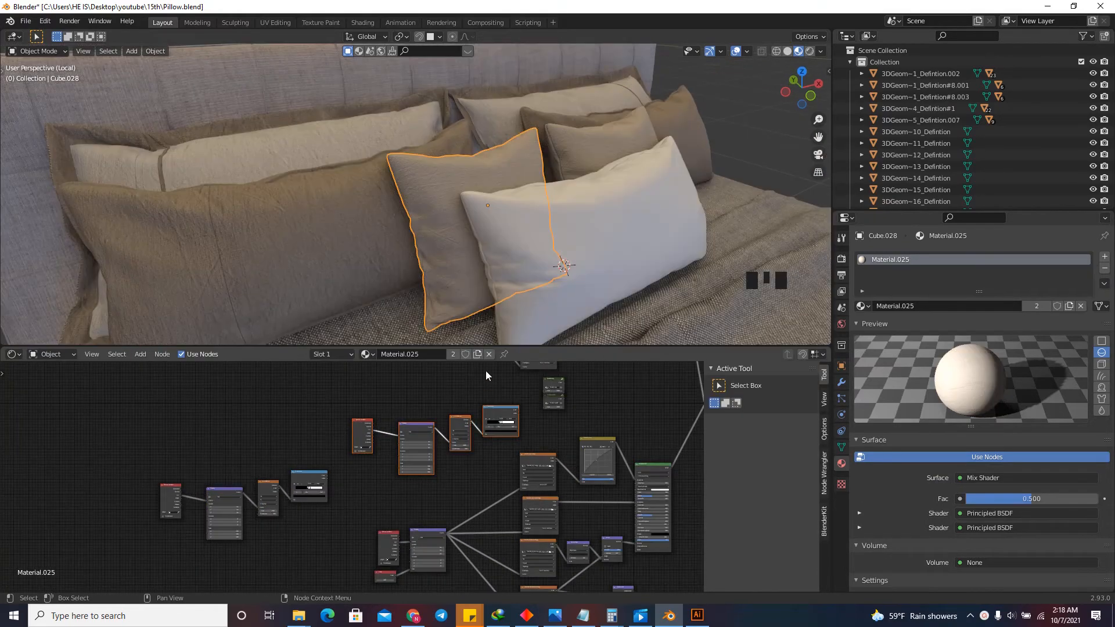
pyautogui.scroll(6, 468, 391)
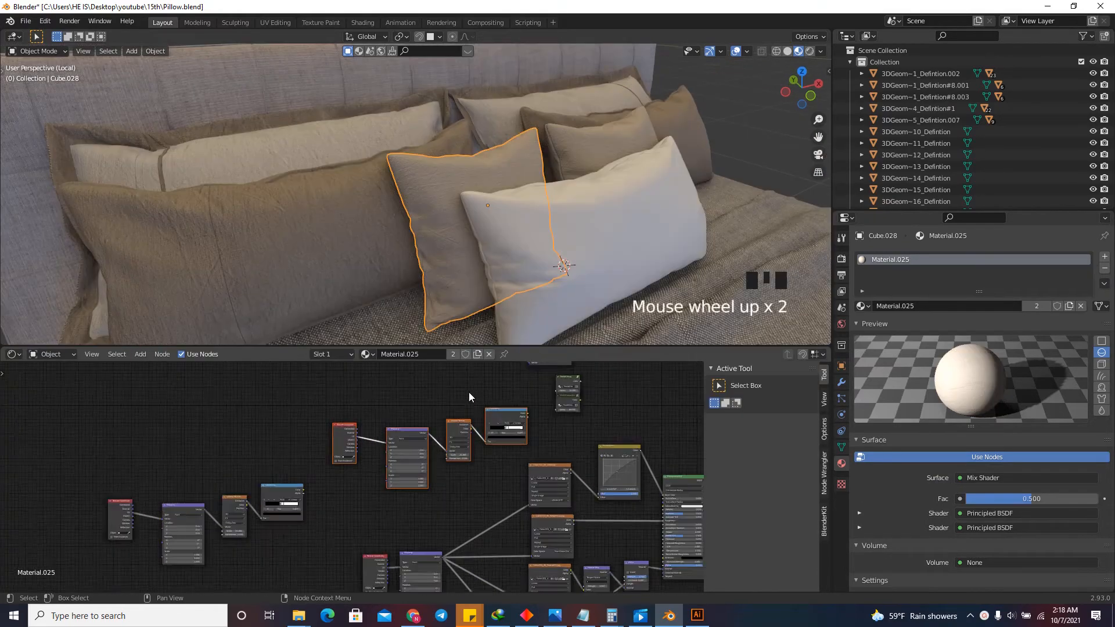
# Enlarge the node editor by raising its border with the 3D viewport.
pyautogui.scroll(-4, 520, 382)
pyautogui.moveTo(519, 346); pyautogui.dragTo(514, 309)
pyautogui.scroll(7, 512, 384)
pyautogui.scroll(-6, 627, 410)
pyautogui.scroll(-4, 465, 418)
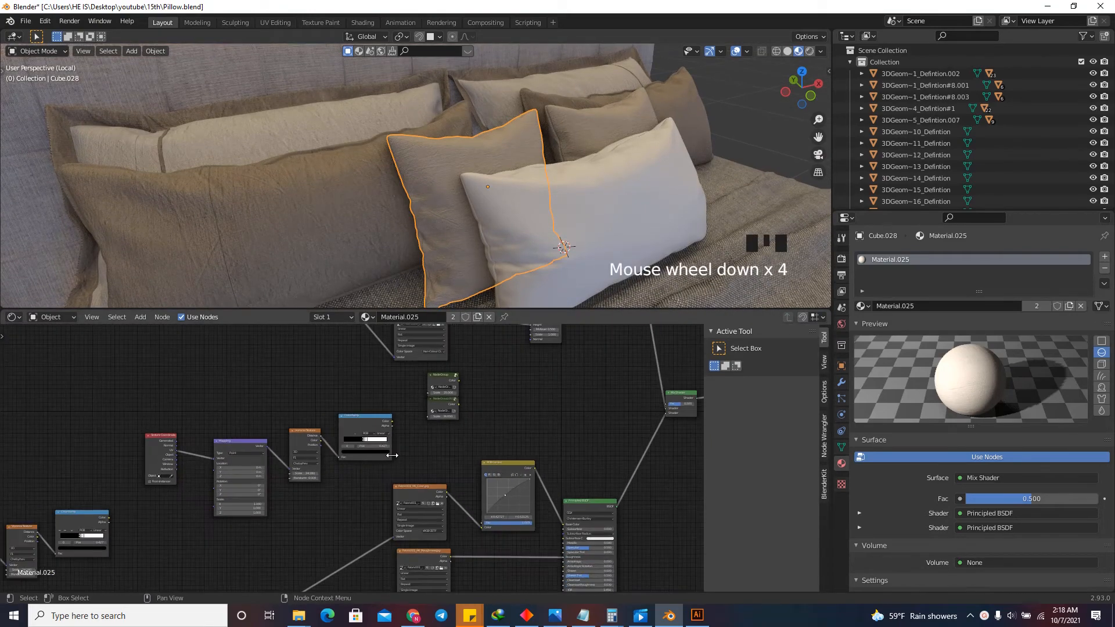
# Link the Color output of the duplicated chain's ColorRamp to the Mix Shader's Fac input.
pyautogui.scroll(3, 369, 422)
pyautogui.click(373, 417)
pyautogui.scroll(-4, 353, 455)
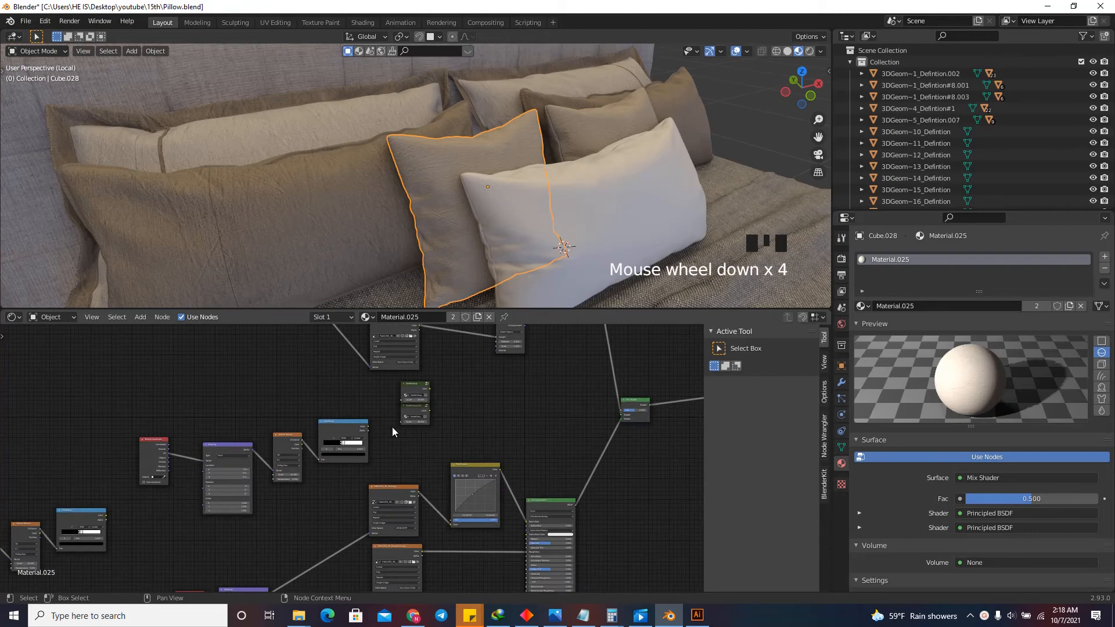
pyautogui.moveTo(369, 424); pyautogui.dragTo(623, 414)
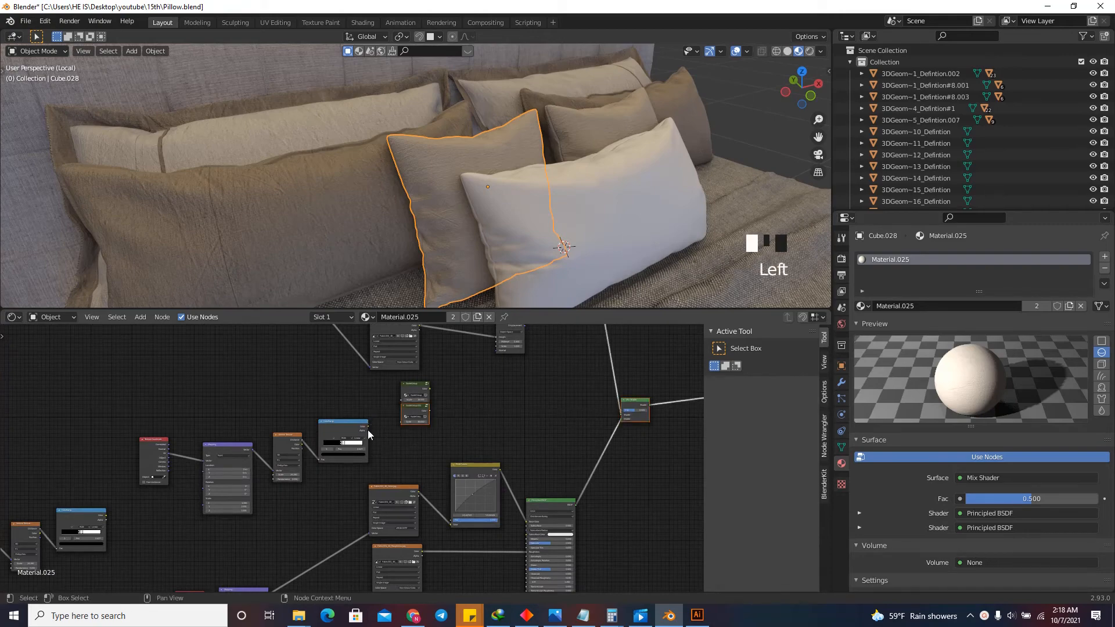
pyautogui.moveTo(368, 427); pyautogui.dragTo(621, 410)
pyautogui.scroll(-13, 667, 427)
pyautogui.scroll(18, 410, 418)
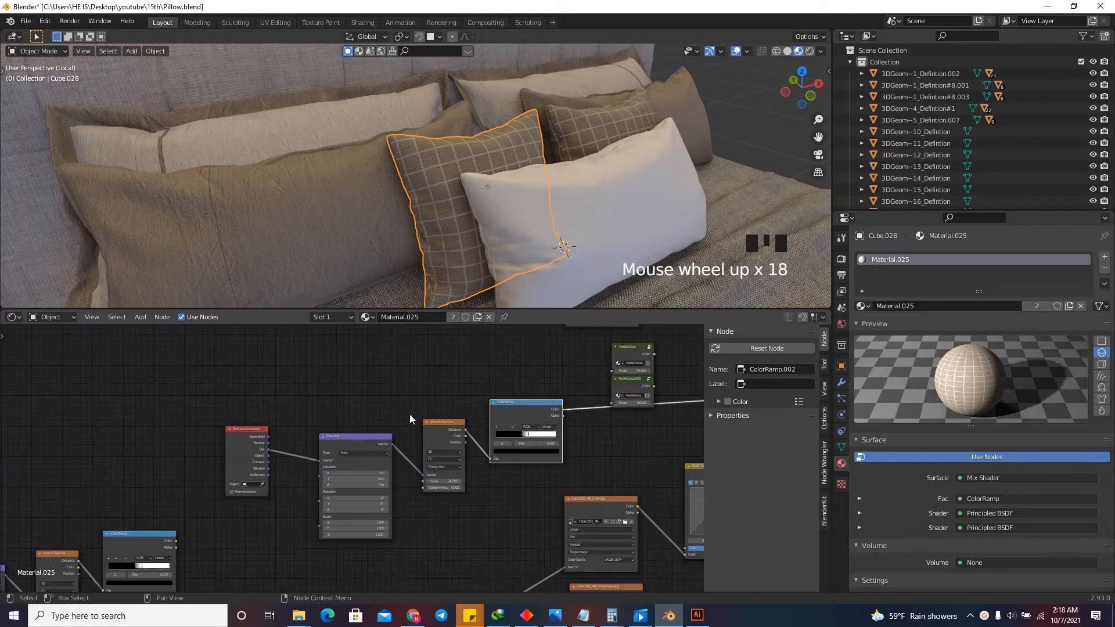
# Duplicate the connected chain's Voronoi Texture node and place the copy above the Texture Coordinate node.
pyautogui.scroll(6, 446, 401)
pyautogui.moveTo(457, 419); pyautogui.dragTo(436, 442)
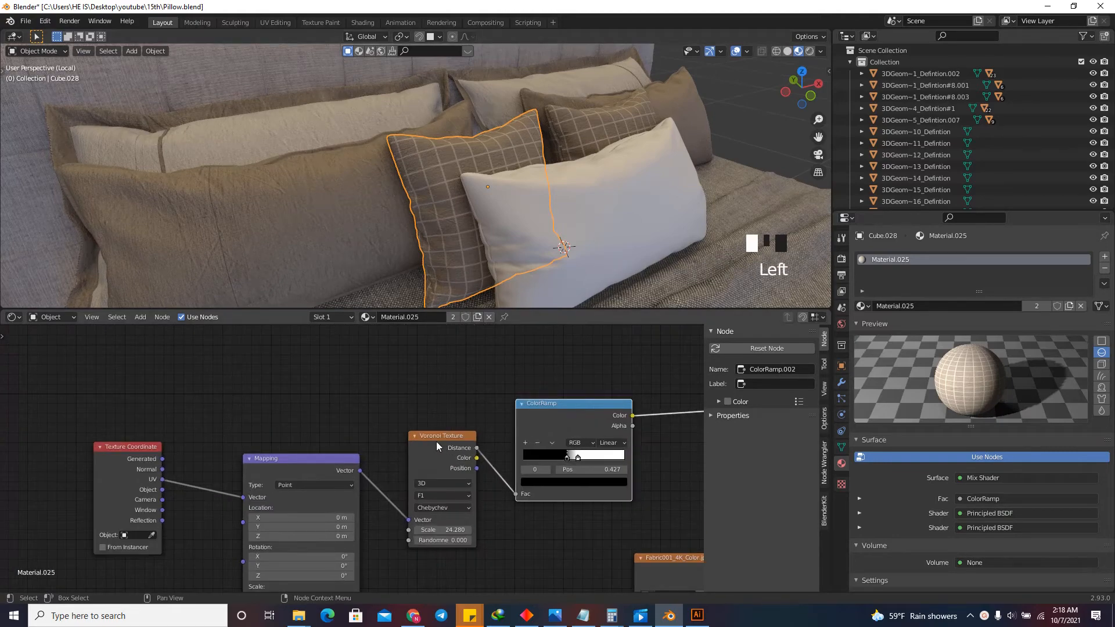
pyautogui.scroll(-7, 495, 489)
pyautogui.hotkey('shift', 'd')
pyautogui.click(381, 430)
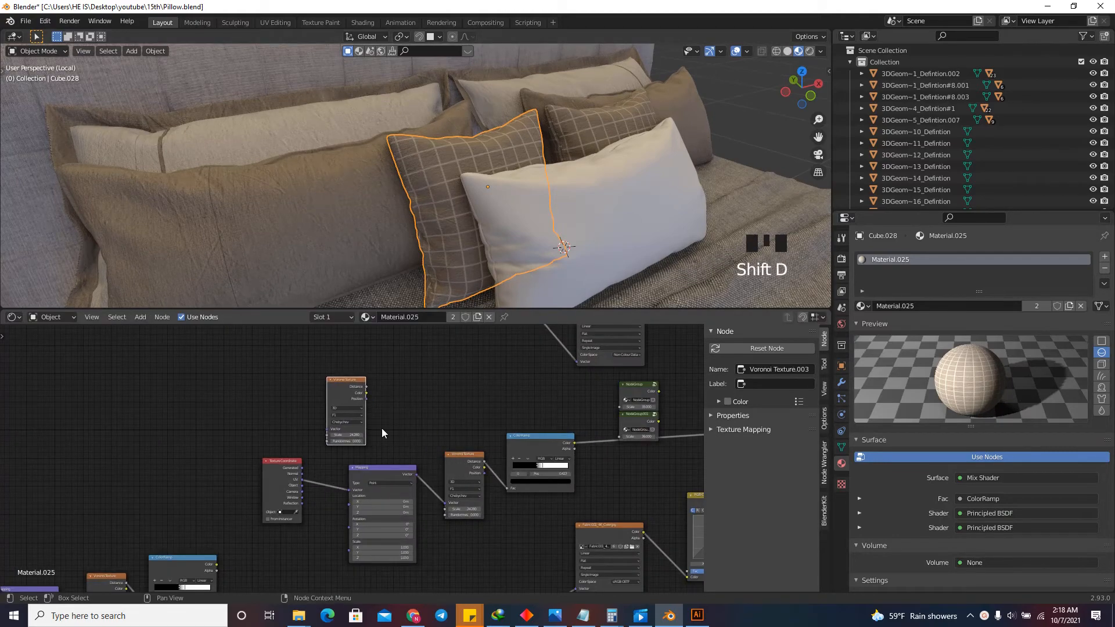
# Change the distance metric to Manhattan on both the connected Voronoi Texture and its duplicate.
pyautogui.scroll(11, 456, 496)
pyautogui.click(446, 498)
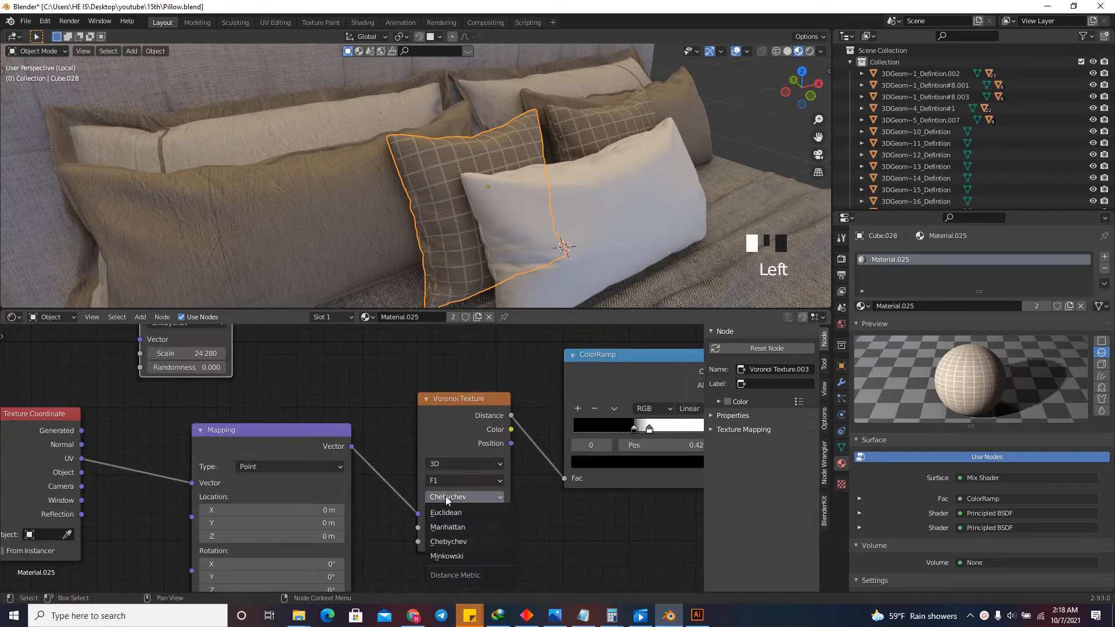
pyautogui.click(461, 529)
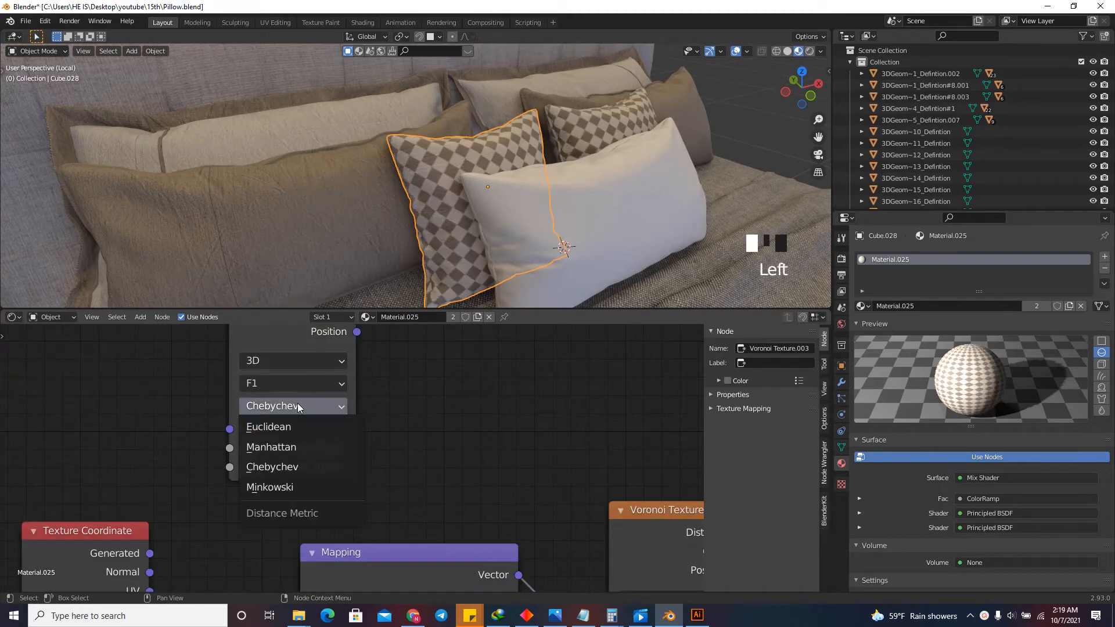
pyautogui.click(311, 450)
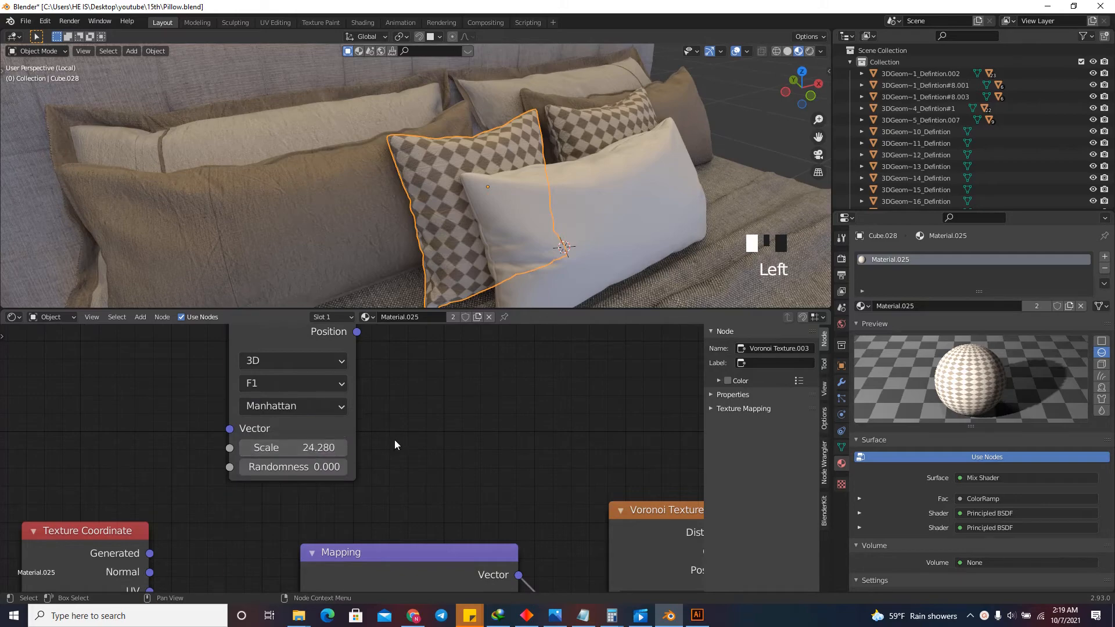
pyautogui.scroll(-13, 197, 415)
pyautogui.scroll(-7, 455, 425)
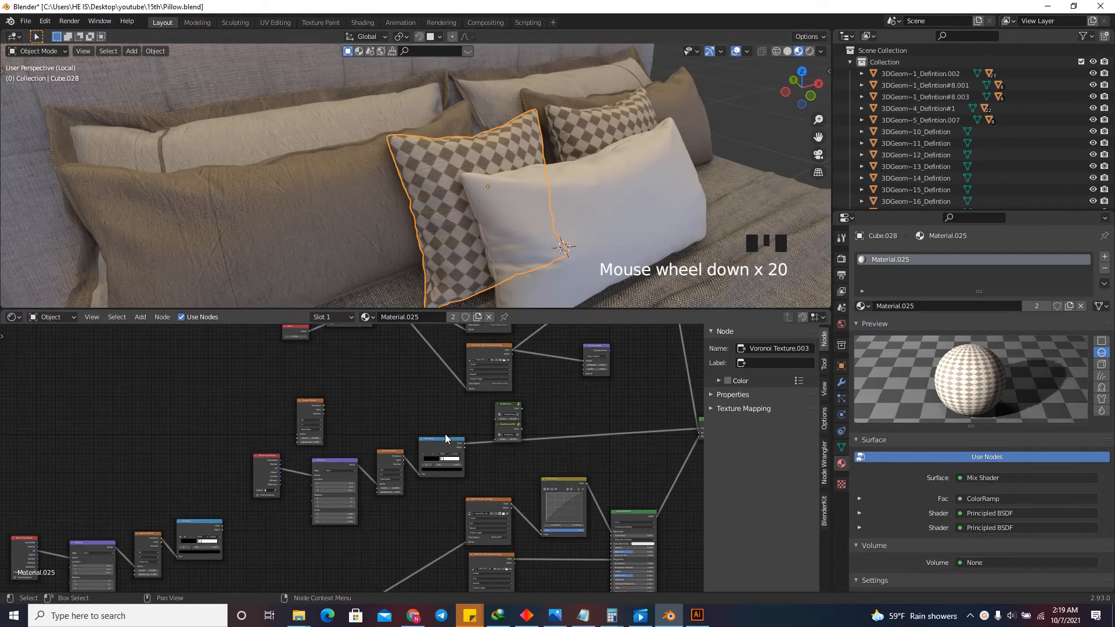
# Link the duplicated Voronoi Texture's Distance output to the Scale input of the connected Voronoi Texture.
pyautogui.scroll(5, 453, 418)
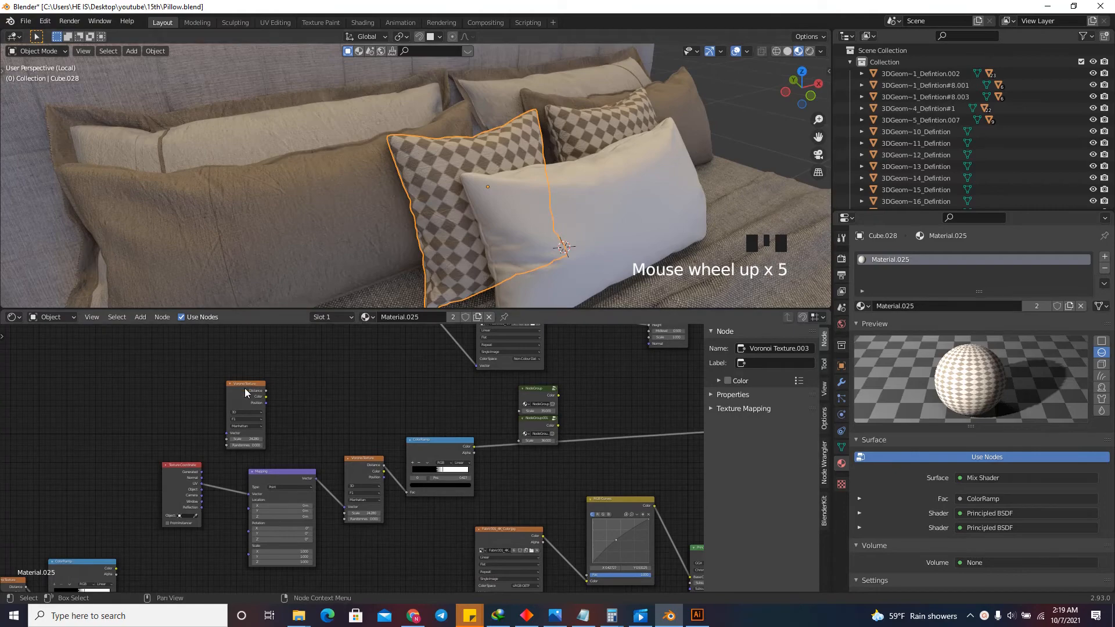
pyautogui.moveTo(245, 388); pyautogui.dragTo(357, 484)
pyautogui.scroll(5, 211, 382)
pyautogui.scroll(3, 225, 391)
pyautogui.scroll(-7, 340, 405)
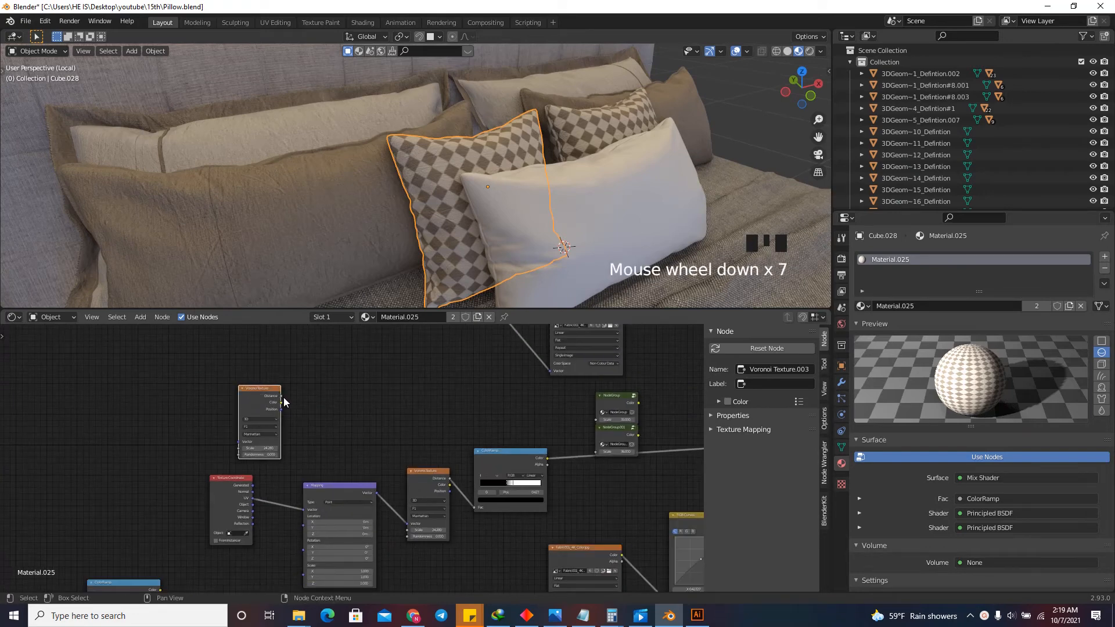
pyautogui.moveTo(281, 396); pyautogui.dragTo(409, 530)
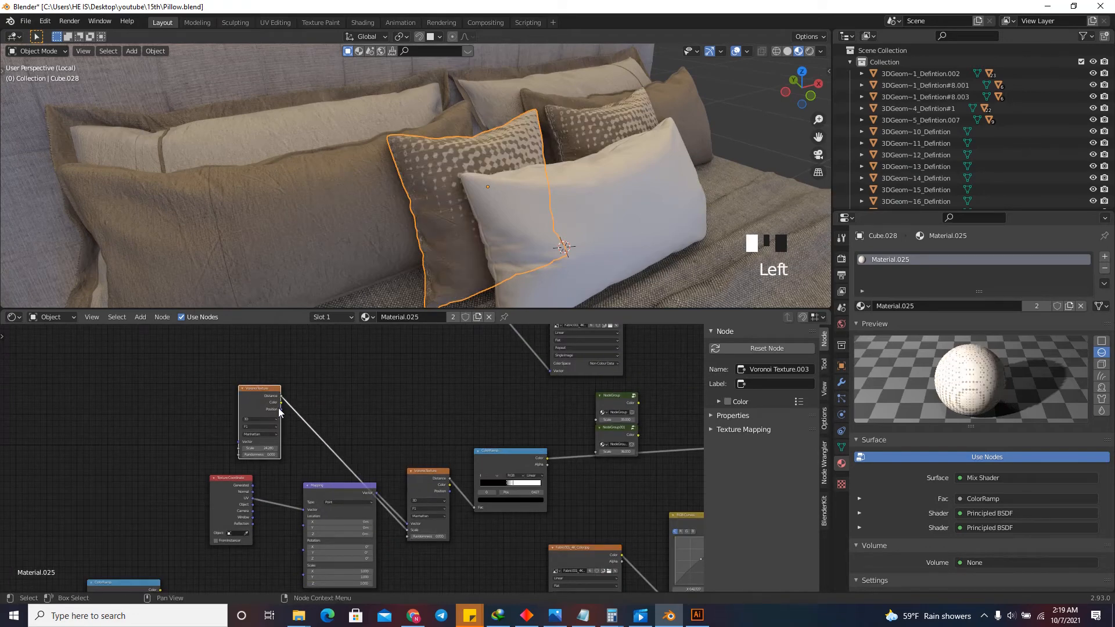
# Link the Texture Coordinate's UV output to the duplicated Voronoi Texture's Vector input and space out the two nodes.
pyautogui.moveTo(261, 400); pyautogui.dragTo(283, 412)
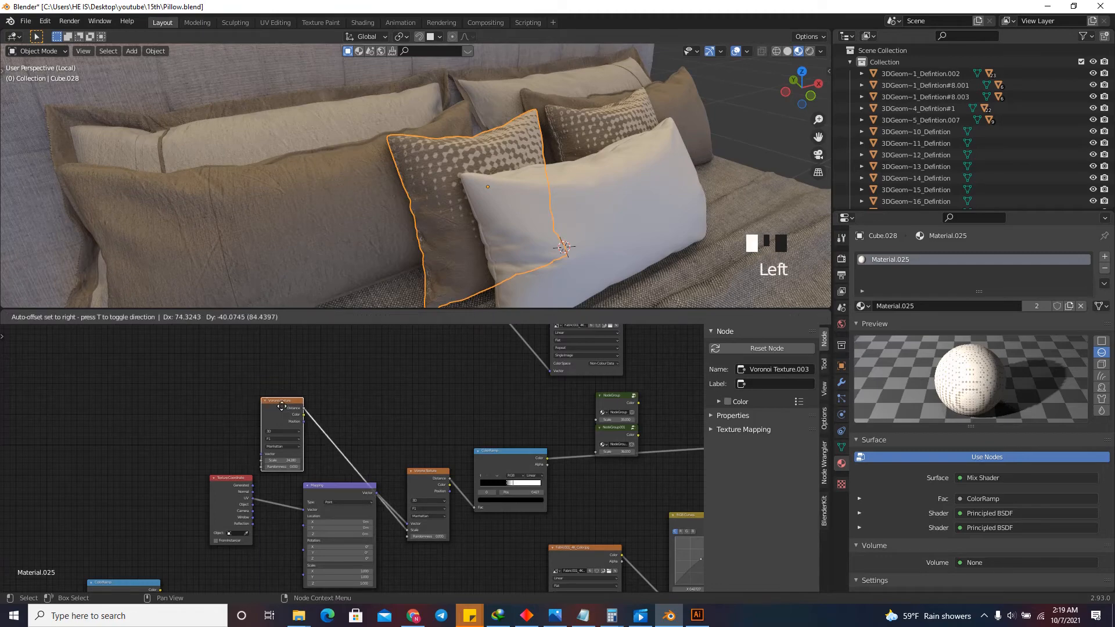
pyautogui.scroll(11, 245, 499)
pyautogui.moveTo(263, 497); pyautogui.dragTo(281, 442)
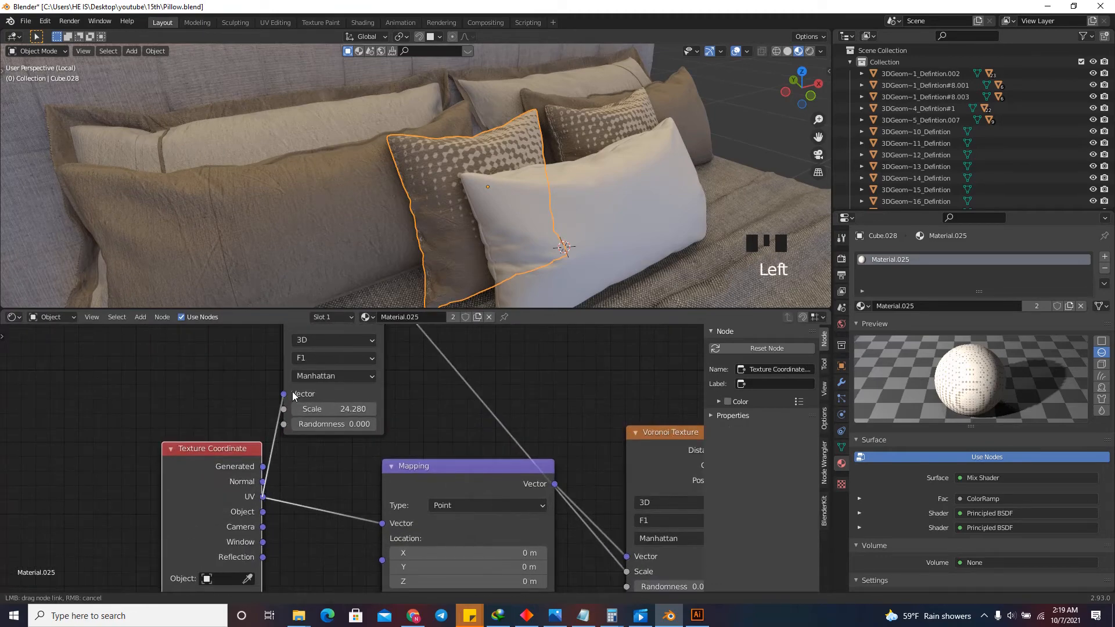
pyautogui.moveTo(293, 396); pyautogui.dragTo(284, 395)
pyautogui.scroll(-5, 264, 545)
pyautogui.moveTo(227, 482); pyautogui.dragTo(189, 469)
pyautogui.scroll(3, 231, 454)
pyautogui.moveTo(311, 347); pyautogui.dragTo(320, 371)
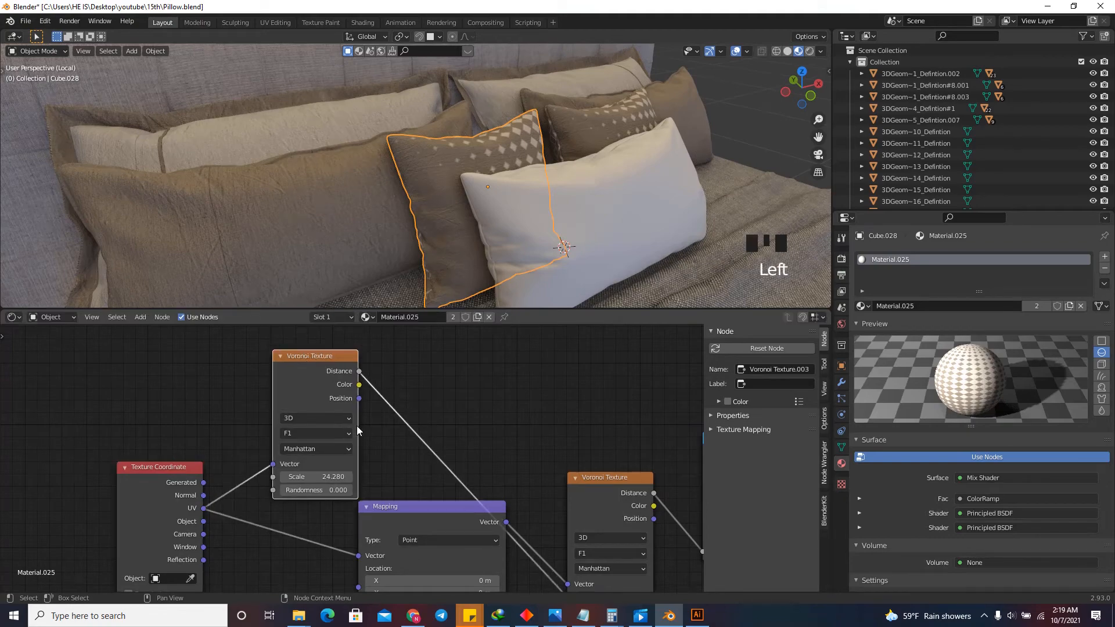
# Set the Mapping node's X location to 1.09 m so the diamond pattern covers the whole pillow.
pyautogui.scroll(-5, 357, 429)
pyautogui.moveTo(778, 100); pyautogui.dragTo(744, 157)
pyautogui.scroll(-3, 486, 403)
pyautogui.scroll(18, 464, 476)
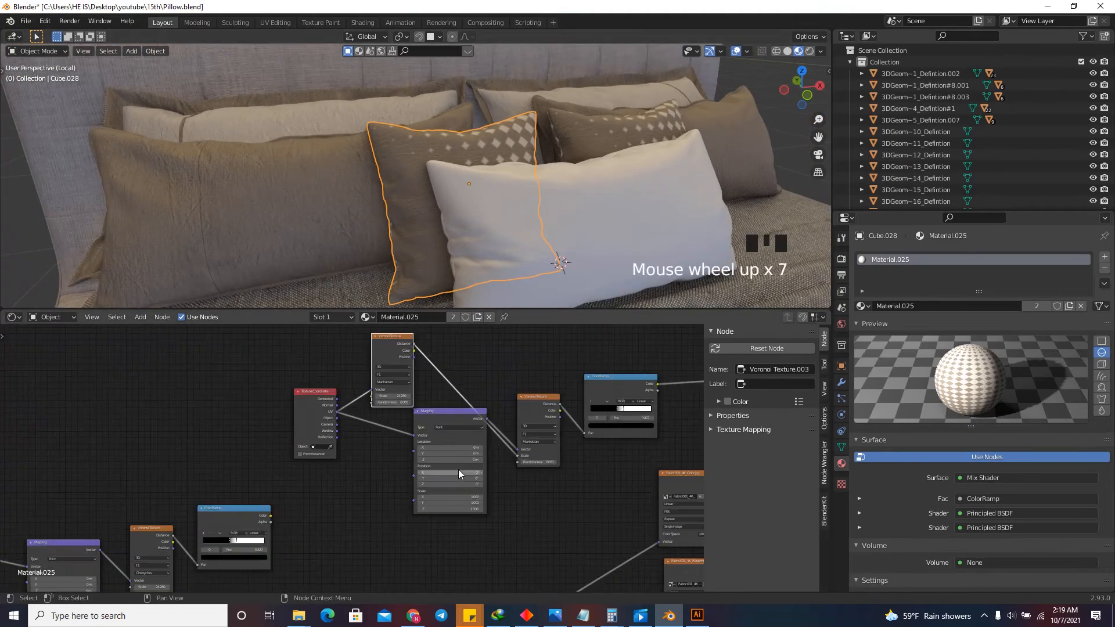
pyautogui.moveTo(415, 465); pyautogui.dragTo(470, 465)
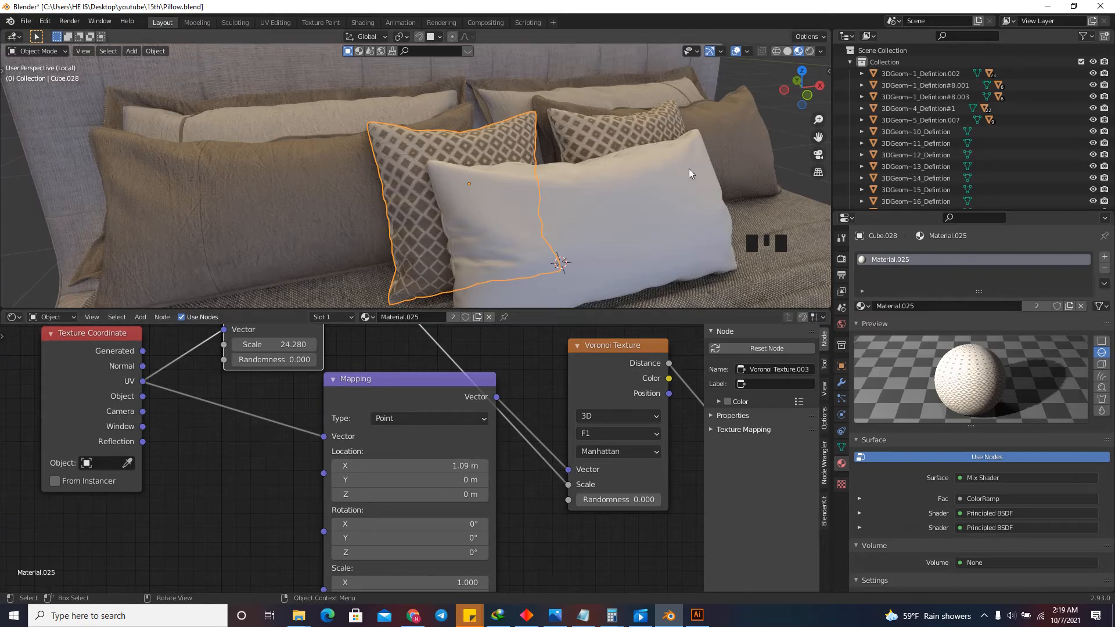
pyautogui.moveTo(812, 88); pyautogui.dragTo(755, 98)
pyautogui.scroll(-20, 455, 434)
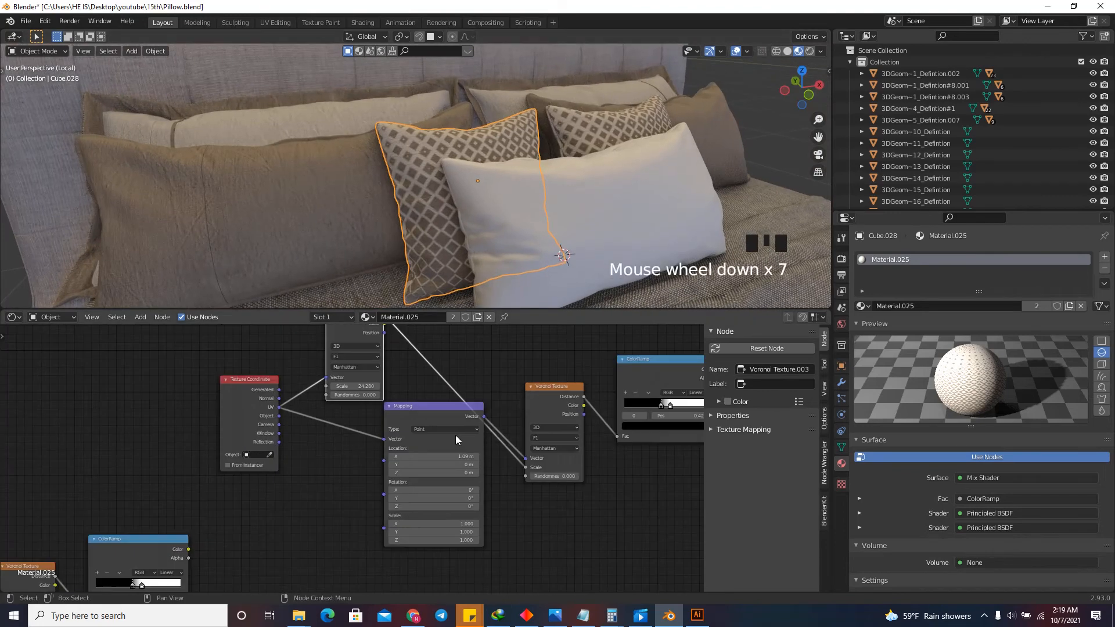
# Duplicate the whole diamond pattern node chain and place the unconnected copy beside the original as a spare.
pyautogui.scroll(5, 513, 473)
pyautogui.moveTo(522, 490); pyautogui.dragTo(343, 384)
pyautogui.scroll(-3, 463, 432)
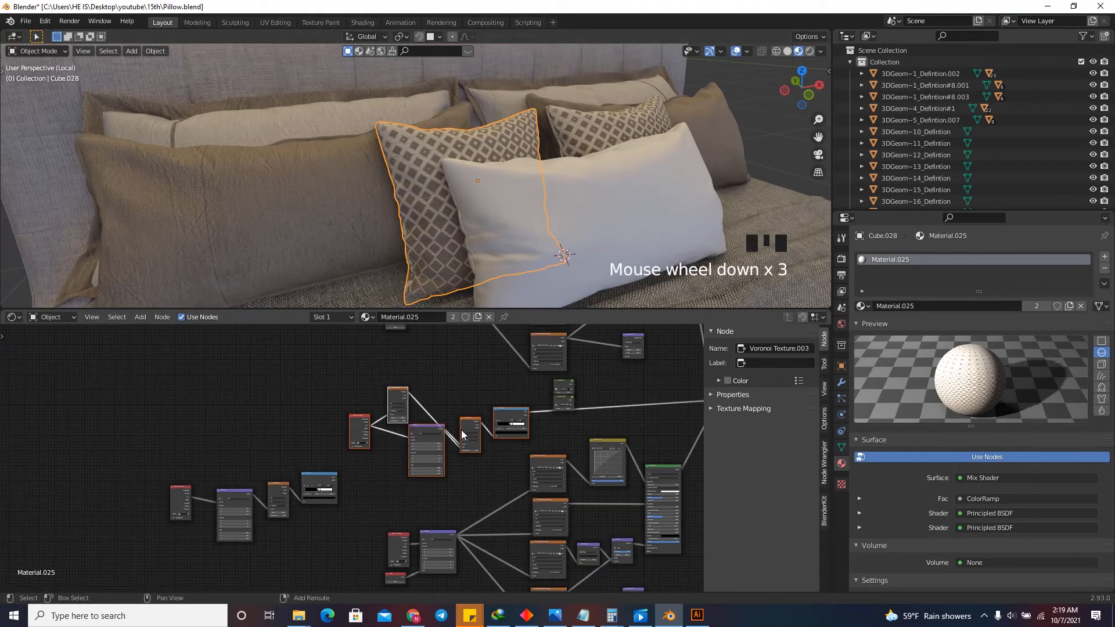
pyautogui.hotkey('shift', 'd')
pyautogui.click(449, 395)
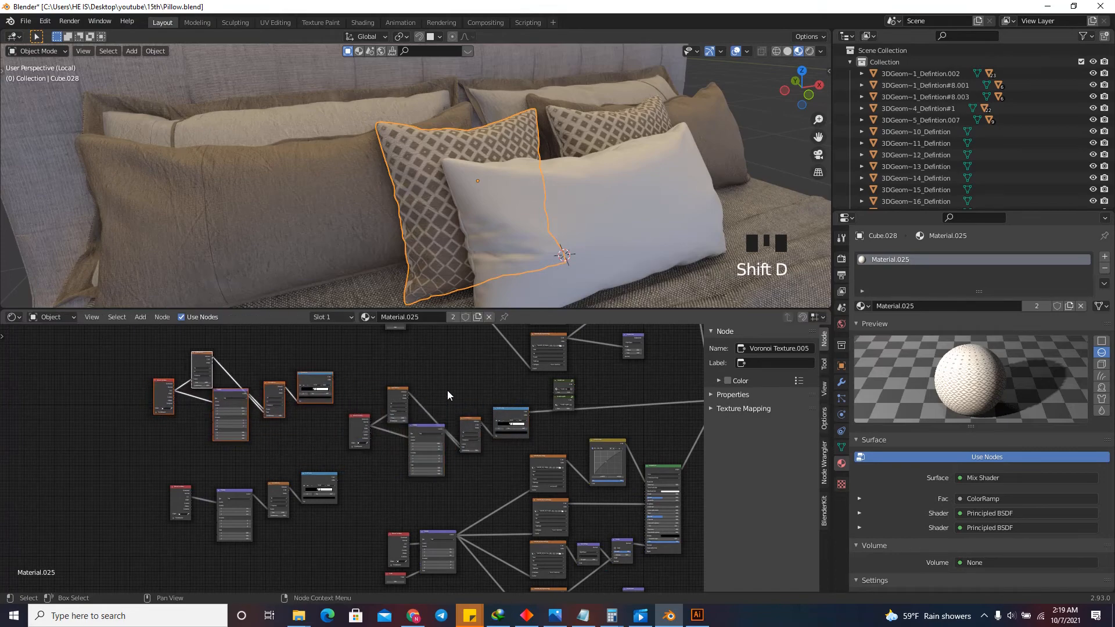
# Combine the connected diamond pattern nodes into a node group and return to the main node tree.
pyautogui.scroll(7, 513, 391)
pyautogui.moveTo(543, 382); pyautogui.dragTo(280, 520)
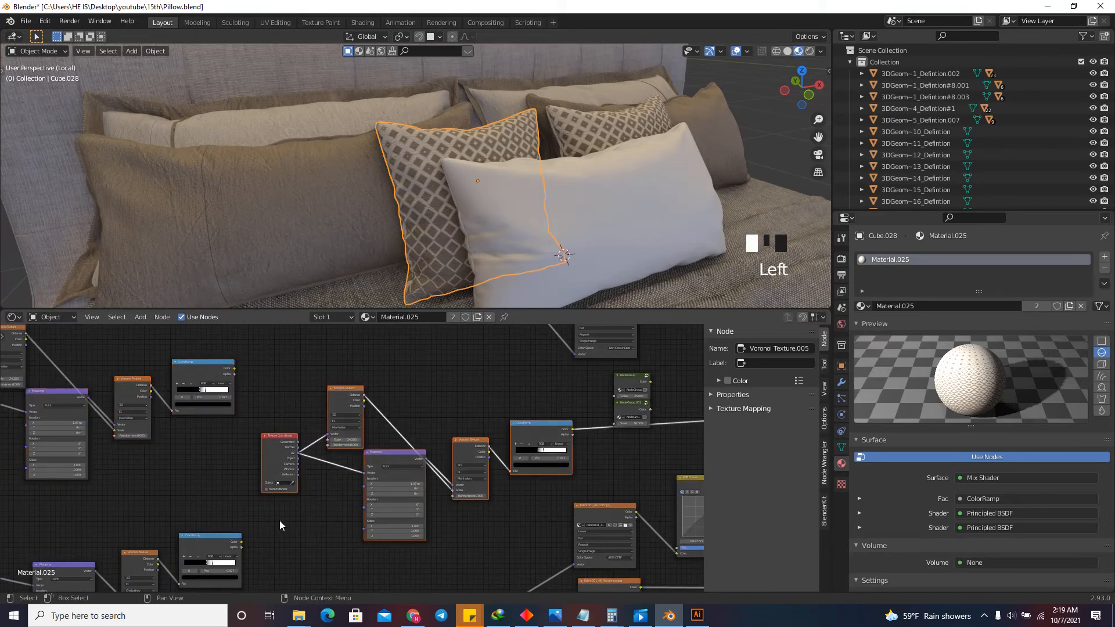
pyautogui.hotkey('ctrl', 'g')
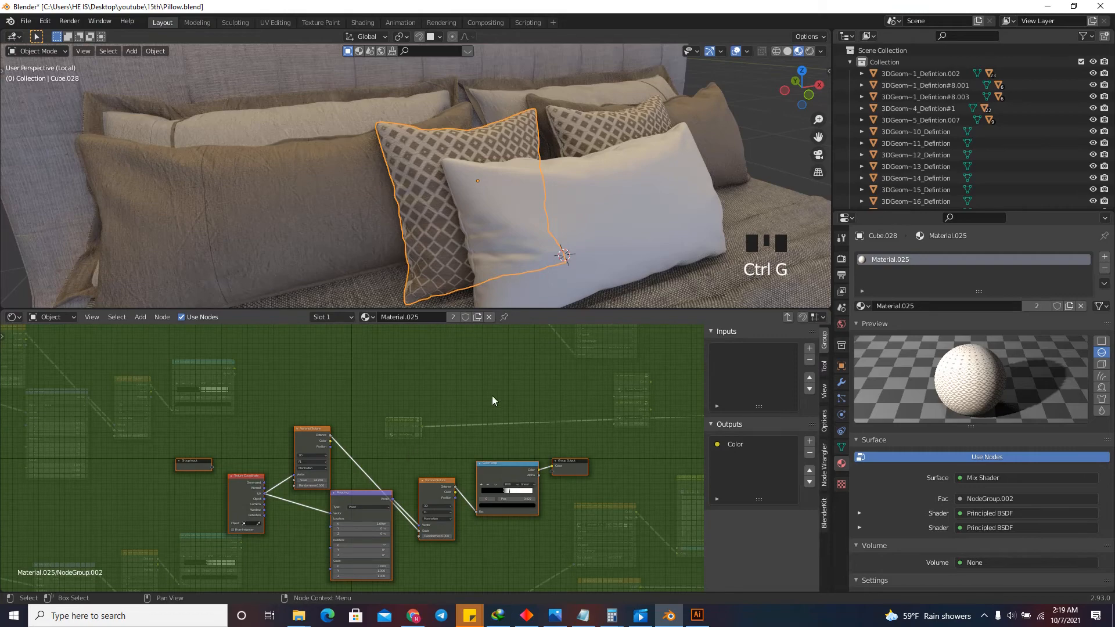
pyautogui.press('Tab')
# Move the diamond mask's group node directly below the dot mask's group node.
pyautogui.scroll(4, 326, 450)
pyautogui.scroll(-6, 297, 459)
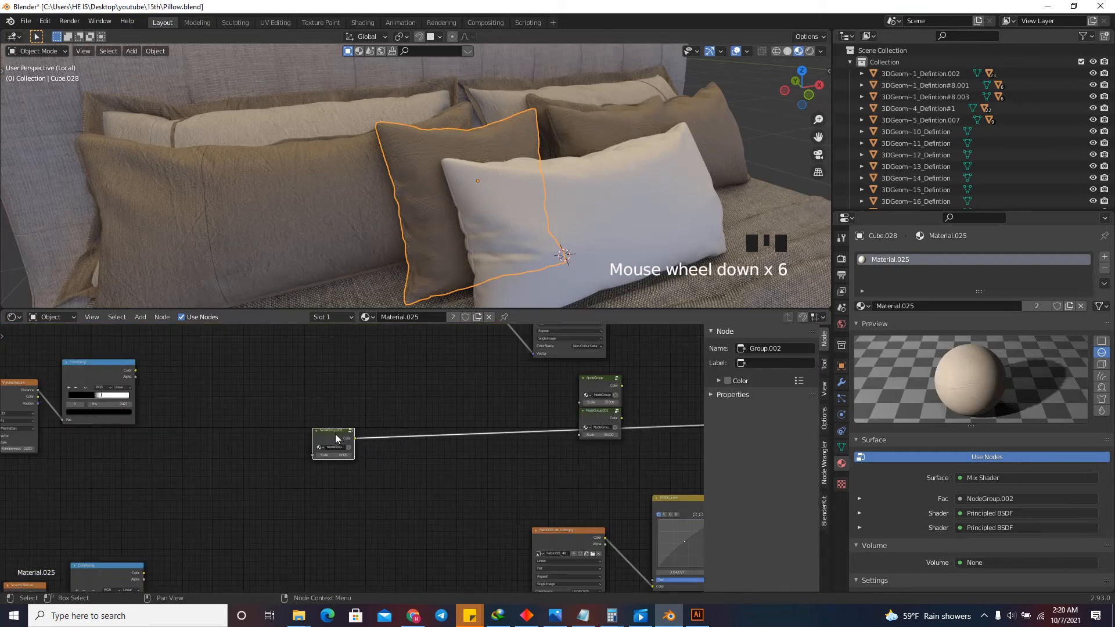
pyautogui.moveTo(335, 438); pyautogui.dragTo(604, 453)
pyautogui.scroll(10, 604, 455)
pyautogui.click(574, 430)
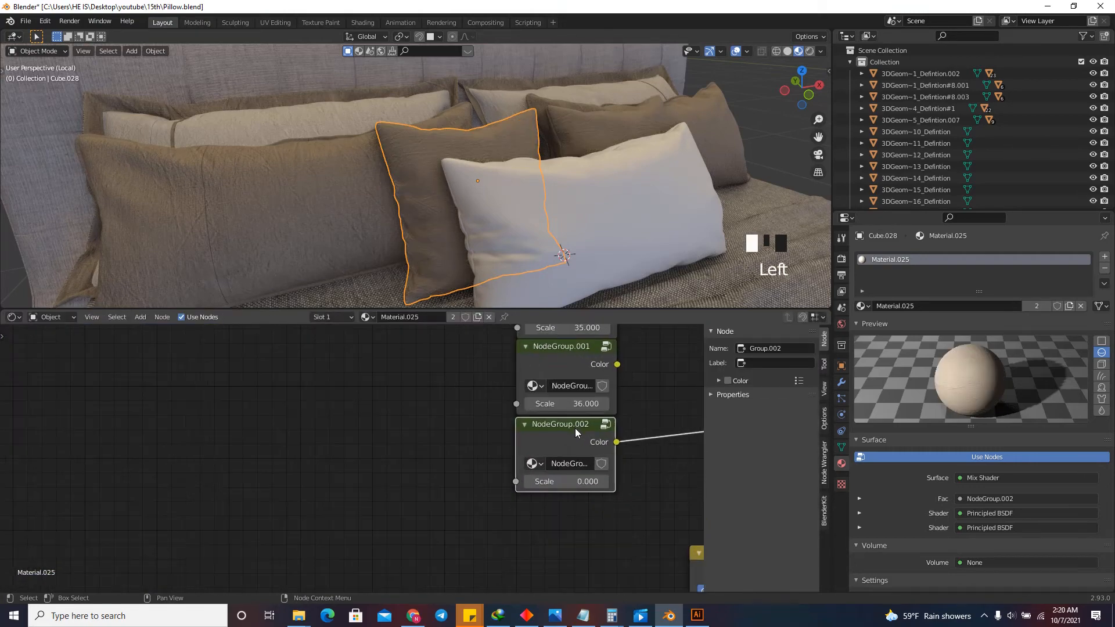
pyautogui.scroll(3, 593, 476)
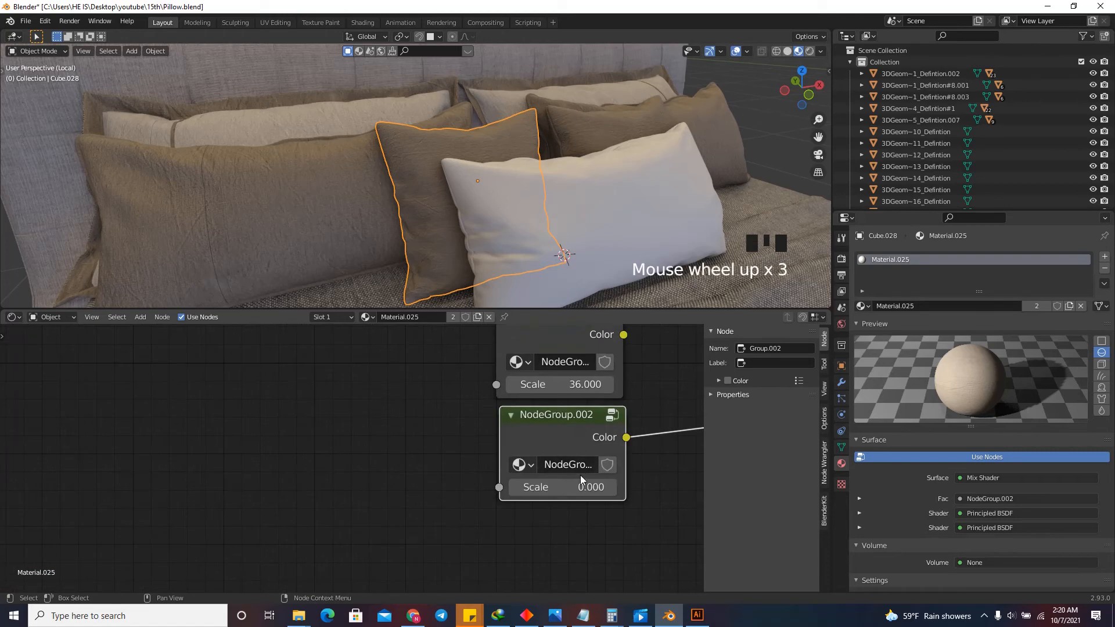
# Set the diamond mask group's Scale to 24.
pyautogui.click(580, 489)
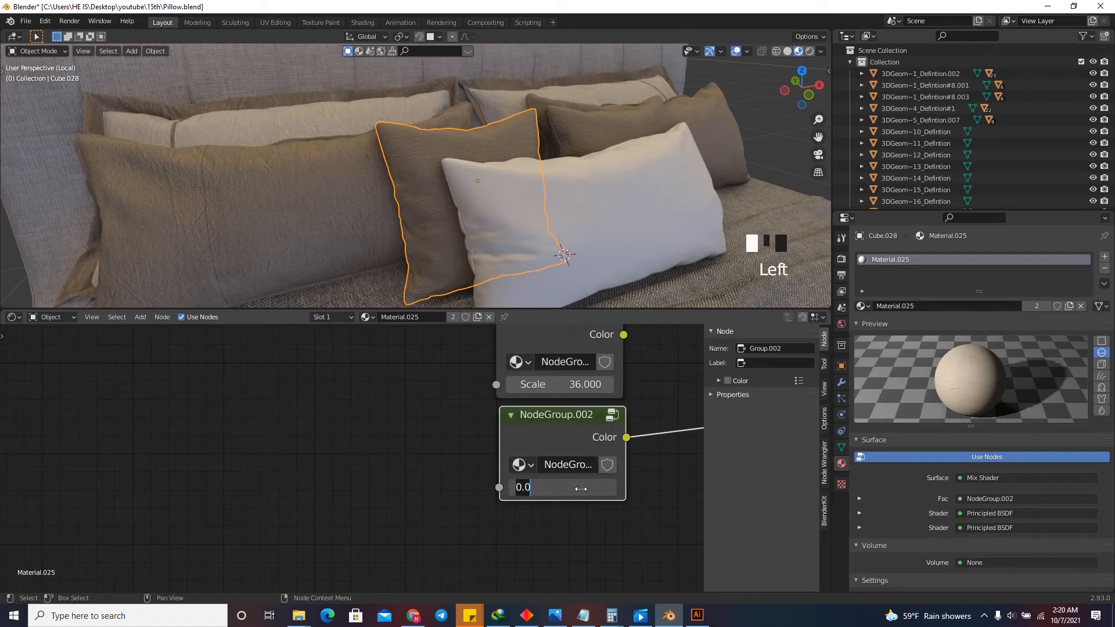
pyautogui.write('24')
pyautogui.press('Return')
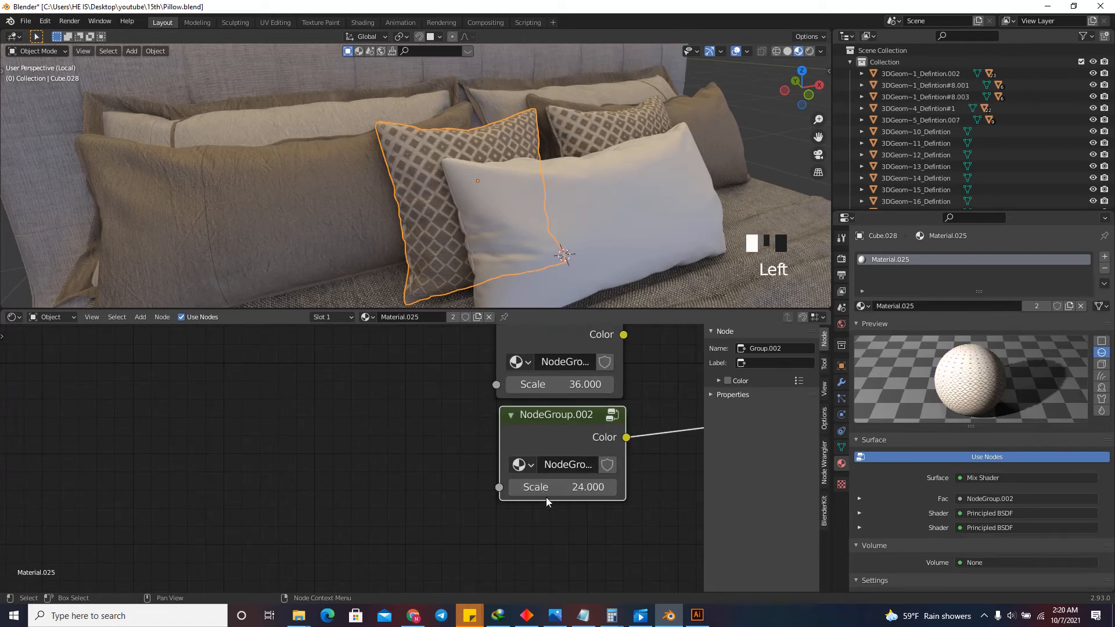
# Move the spare diamond pattern chain next to the mask groups and connect its ColorRamp color to the Mix Shader's Fac input.
pyautogui.scroll(-6, 545, 498)
pyautogui.moveTo(791, 91); pyautogui.dragTo(760, 88)
pyautogui.scroll(-5, 570, 193)
pyautogui.scroll(-15, 570, 428)
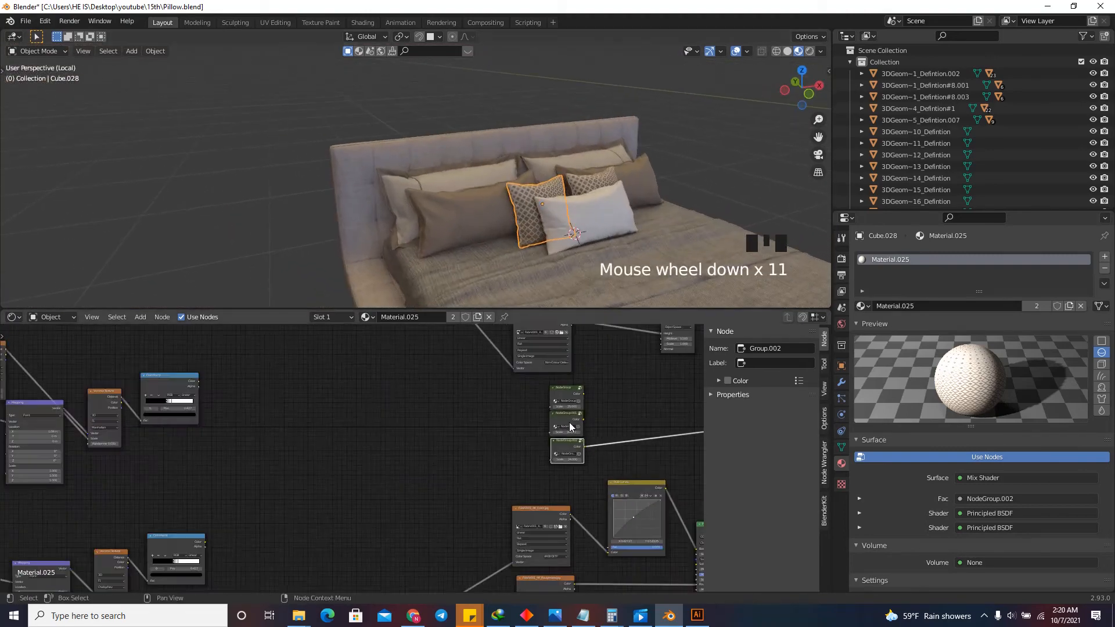
pyautogui.press('g')
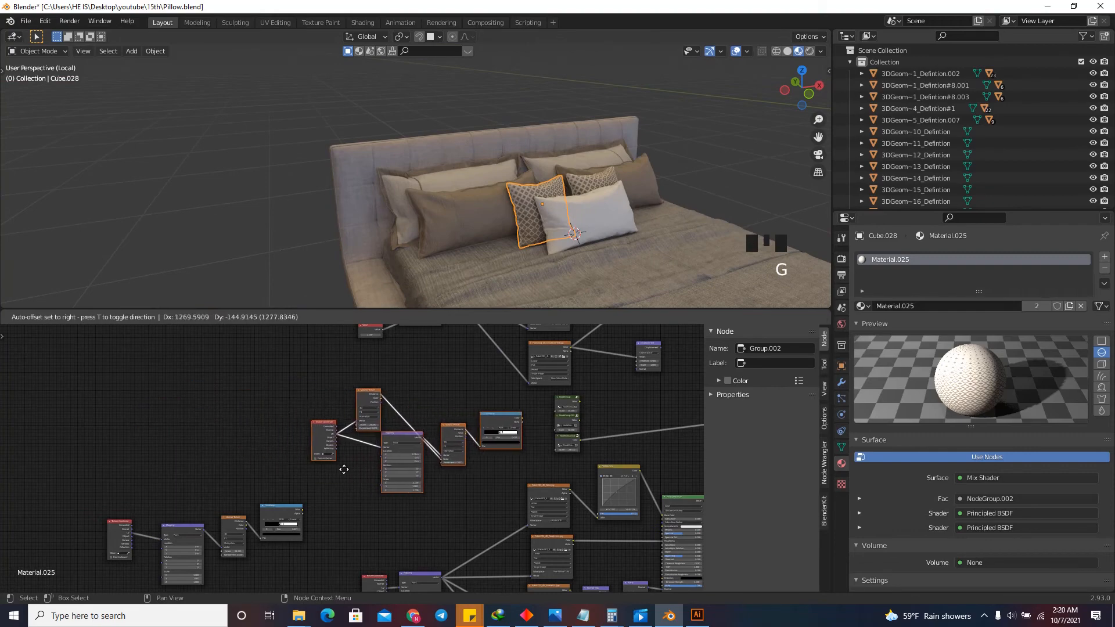
pyautogui.click(411, 453)
pyautogui.scroll(-5, 410, 452)
pyautogui.scroll(6, 411, 453)
pyautogui.scroll(3, 355, 447)
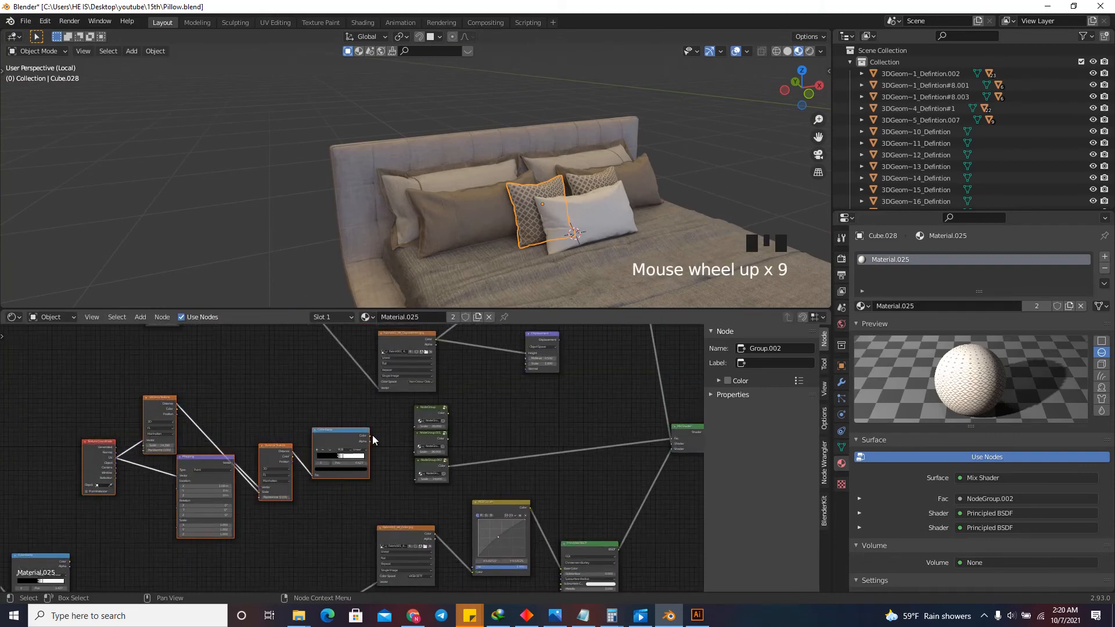
pyautogui.moveTo(370, 436); pyautogui.dragTo(673, 439)
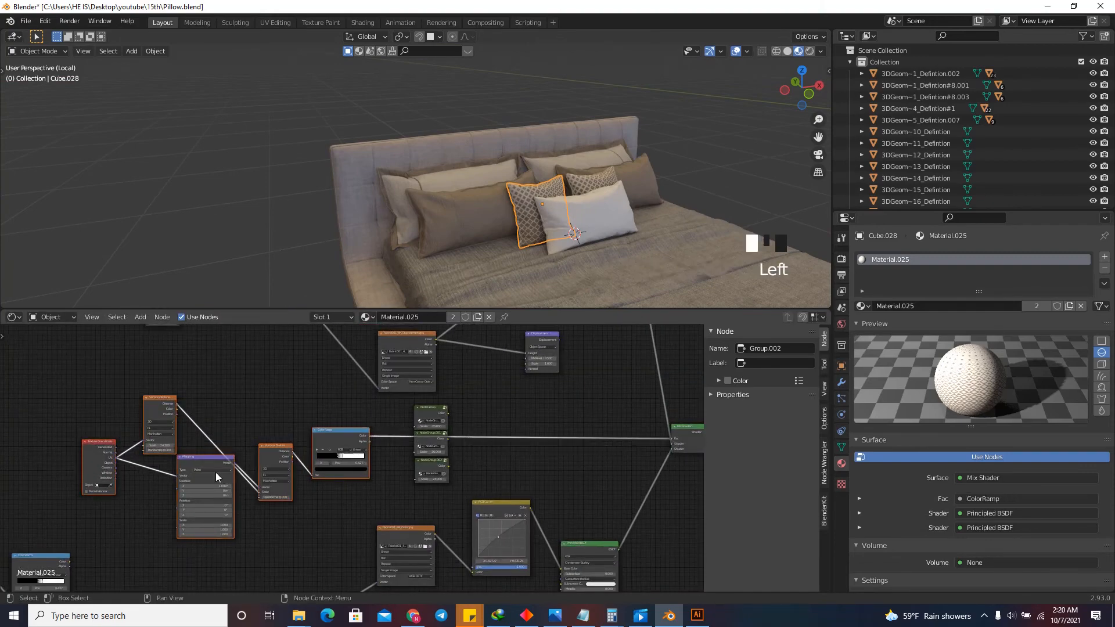
# Switch both Voronoi Texture nodes in the connected pattern chain to the Euclidean distance metric.
pyautogui.scroll(8, 255, 481)
pyautogui.click(328, 484)
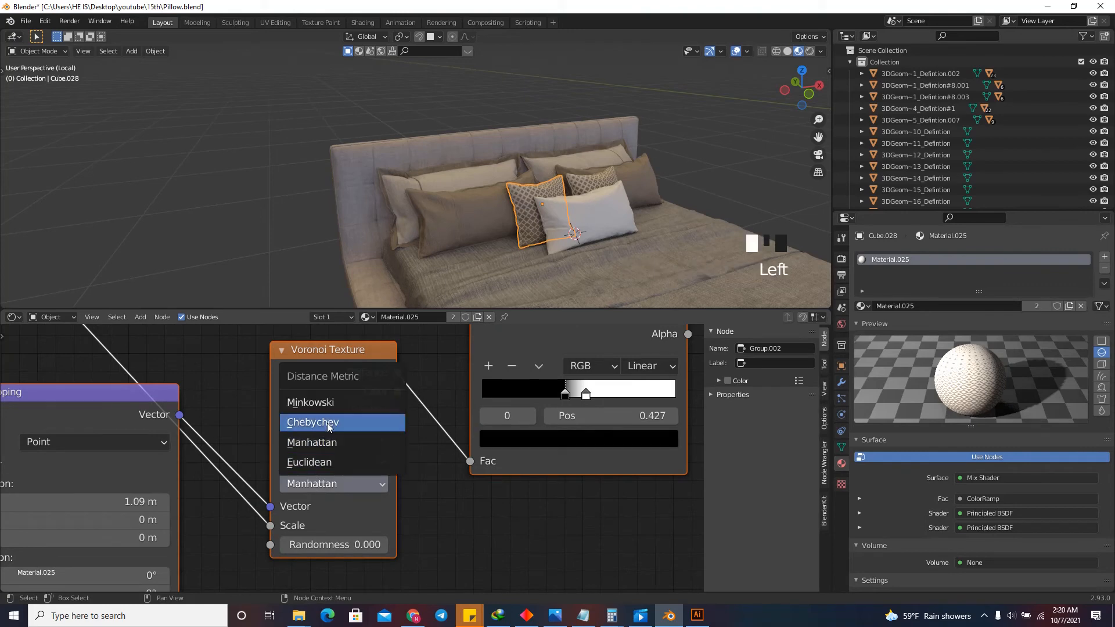
pyautogui.click(328, 461)
pyautogui.scroll(-9, 563, 479)
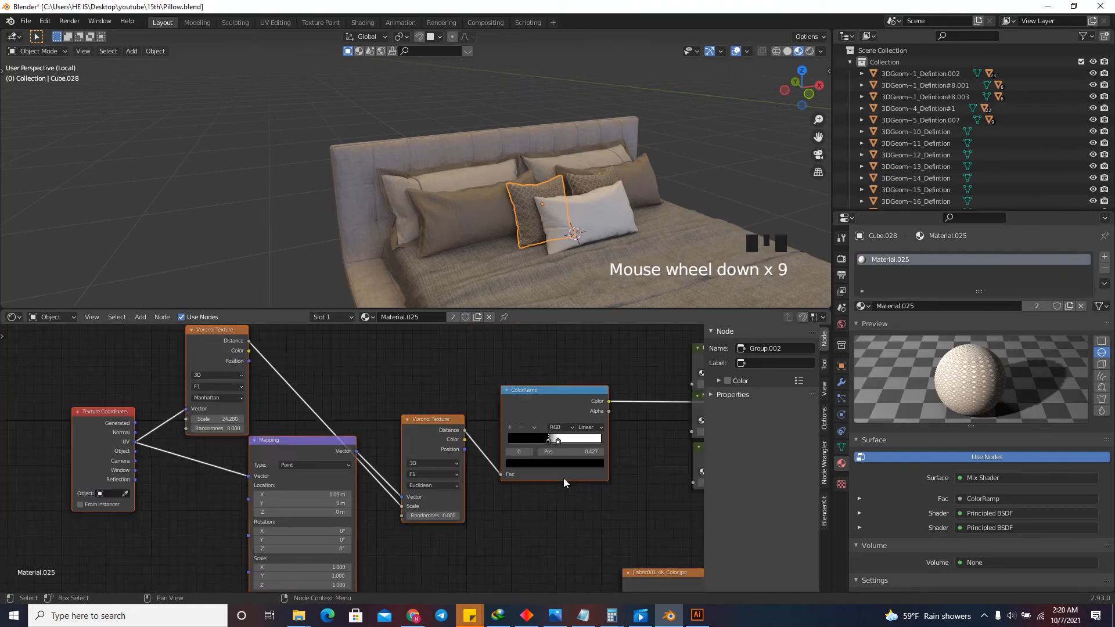
pyautogui.scroll(6, 305, 419)
pyautogui.click(304, 420)
pyautogui.click(293, 439)
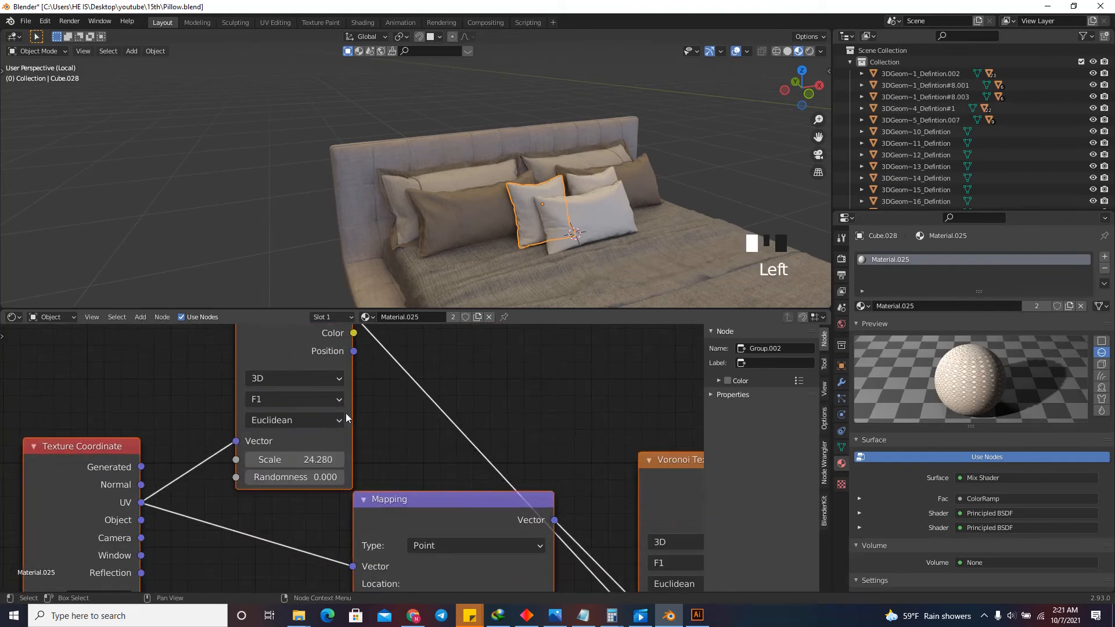
# Set the Mapping node's Y location to 1.97 m and increase its X location to refine the ring pattern on the pillow.
pyautogui.scroll(5, 504, 257)
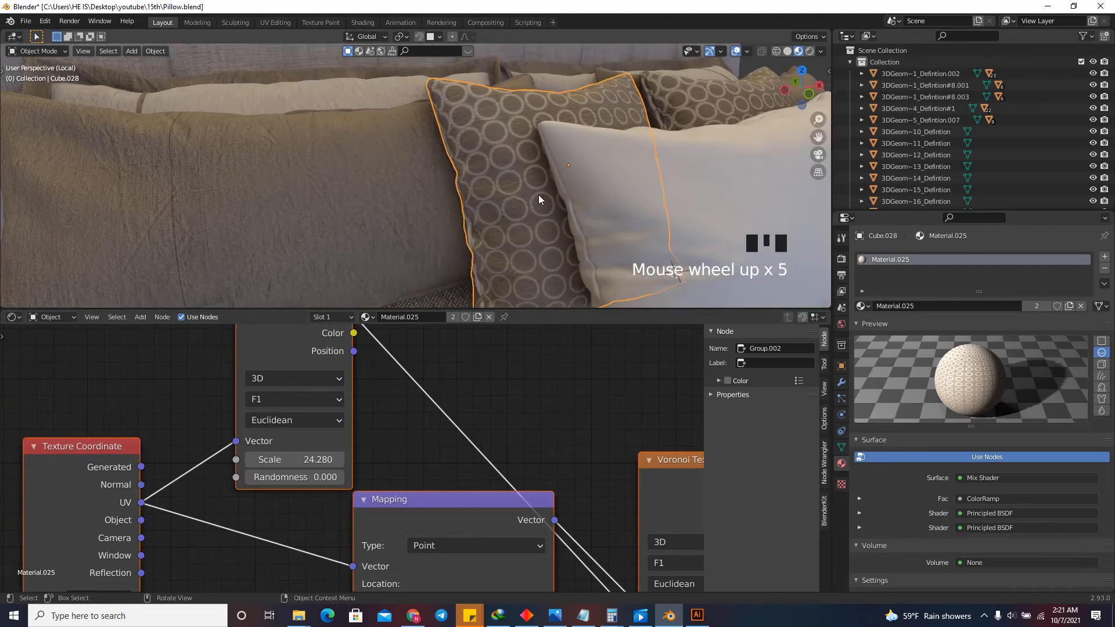
pyautogui.scroll(-14, 462, 288)
pyautogui.scroll(5, 446, 276)
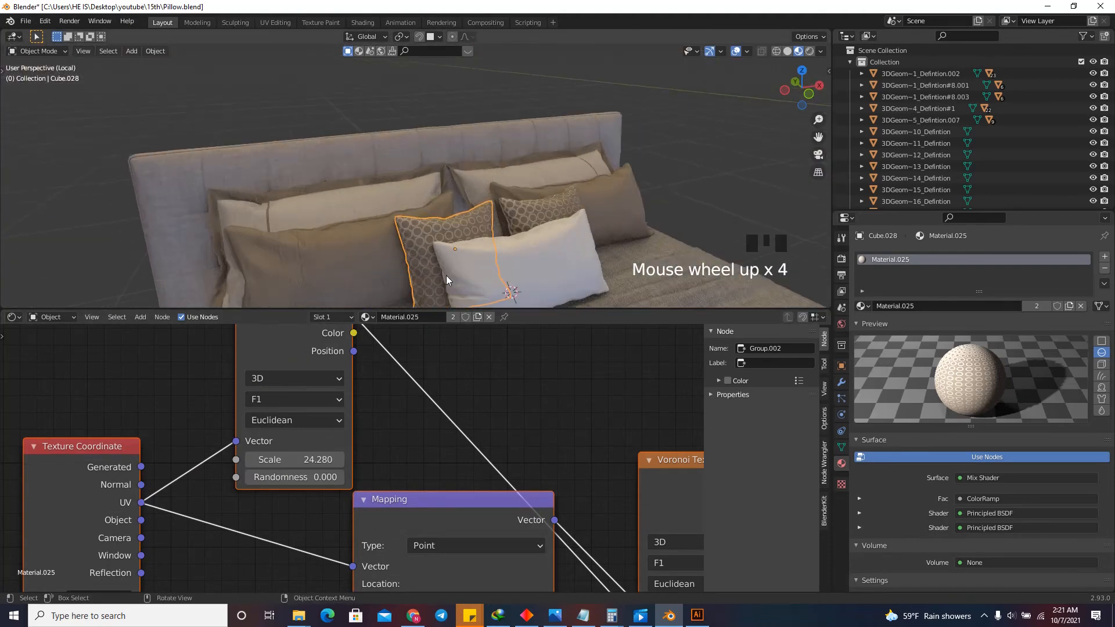
pyautogui.scroll(-6, 467, 512)
pyautogui.scroll(9, 466, 542)
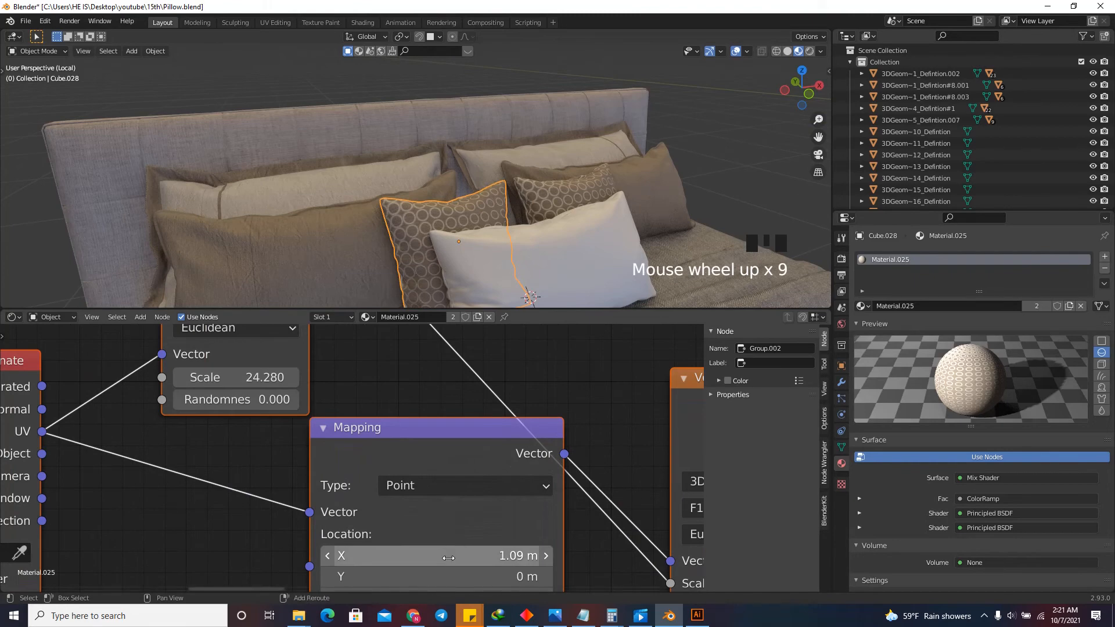
pyautogui.keyDown('shift'); pyautogui.moveTo(468, 553); pyautogui.dragTo(511, 555); pyautogui.keyUp('shift')
pyautogui.scroll(-7, 499, 540)
pyautogui.scroll(6, 499, 540)
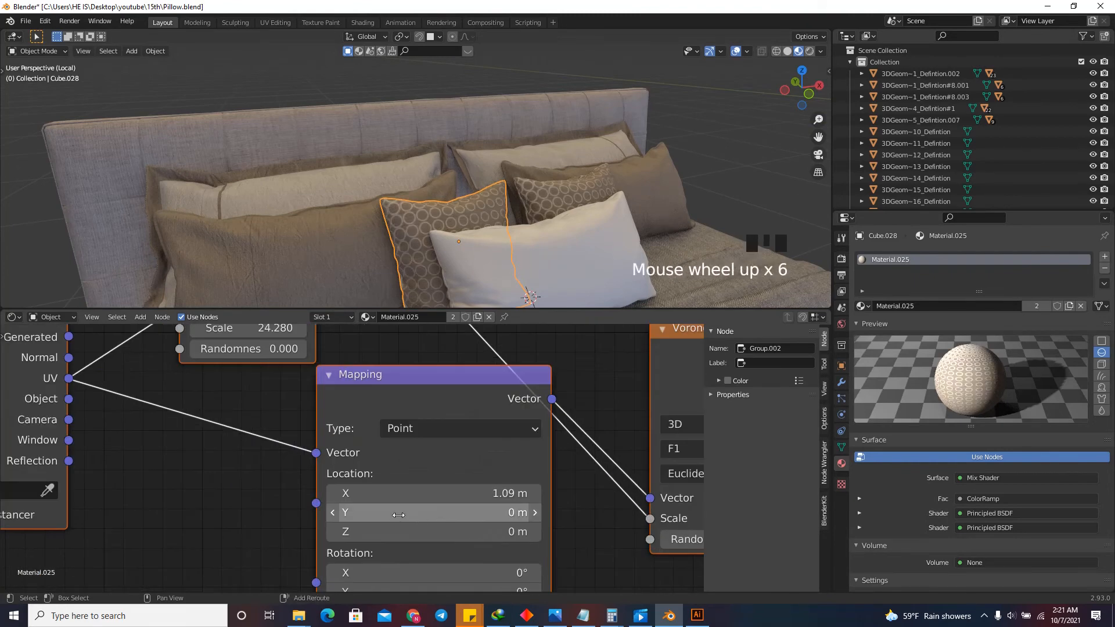
pyautogui.keyDown('shift'); pyautogui.moveTo(423, 513); pyautogui.dragTo(509, 500); pyautogui.keyUp('shift')
pyautogui.scroll(3, 429, 212)
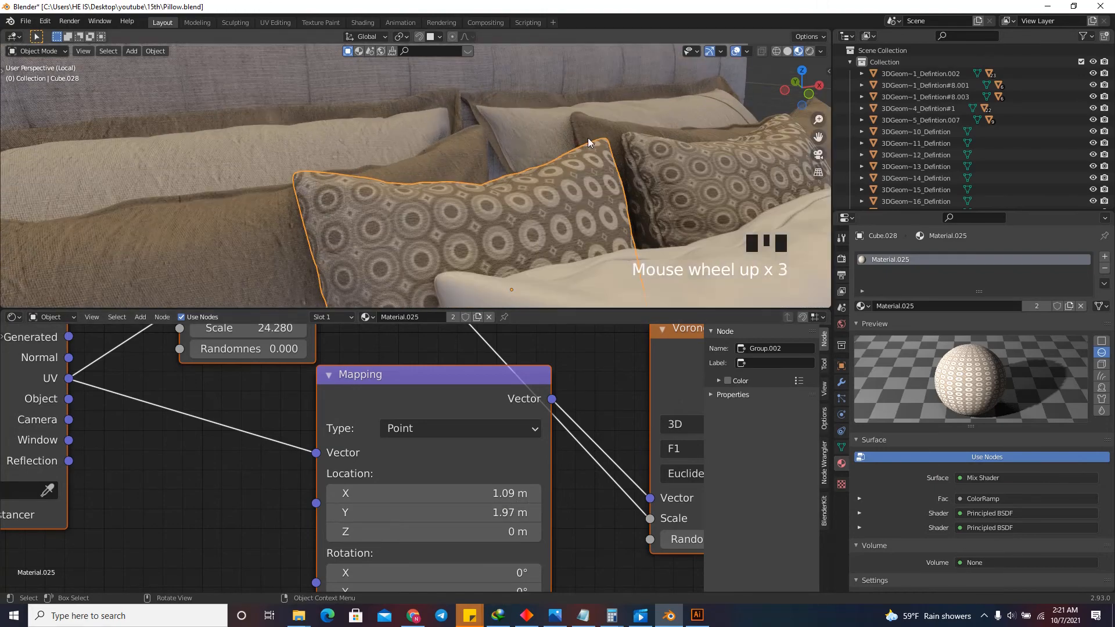
pyautogui.moveTo(802, 77); pyautogui.dragTo(622, 415)
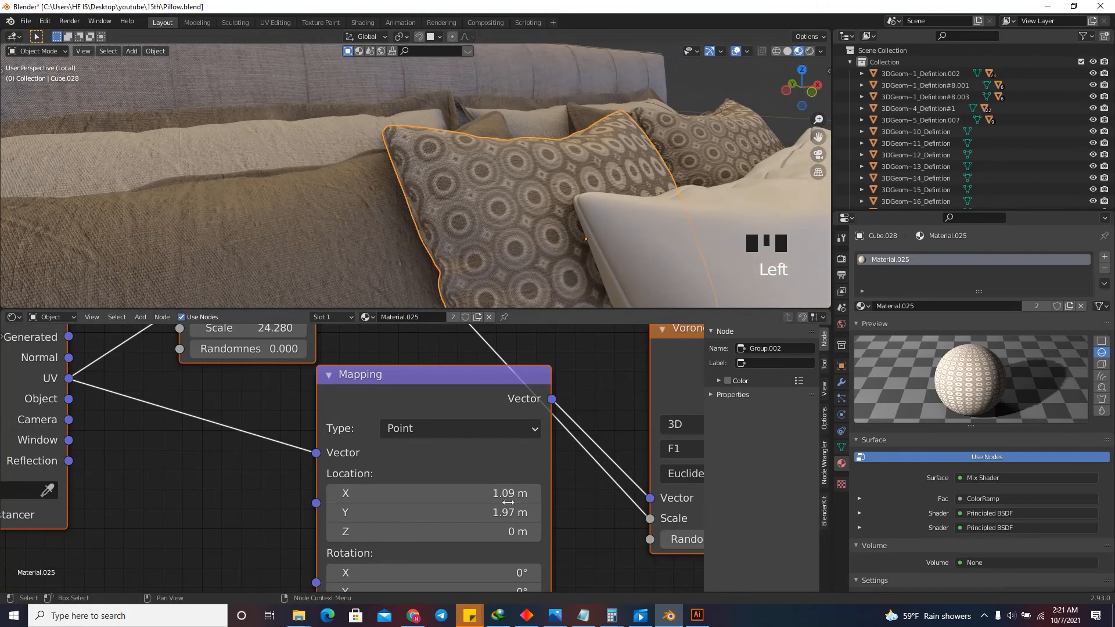
pyautogui.keyDown('shift'); pyautogui.moveTo(517, 493); pyautogui.dragTo(871, 445); pyautogui.keyUp('shift')
# Combine the connected ring pattern nodes into a node group placed below the diamond mask's group.
pyautogui.scroll(-8, 555, 510)
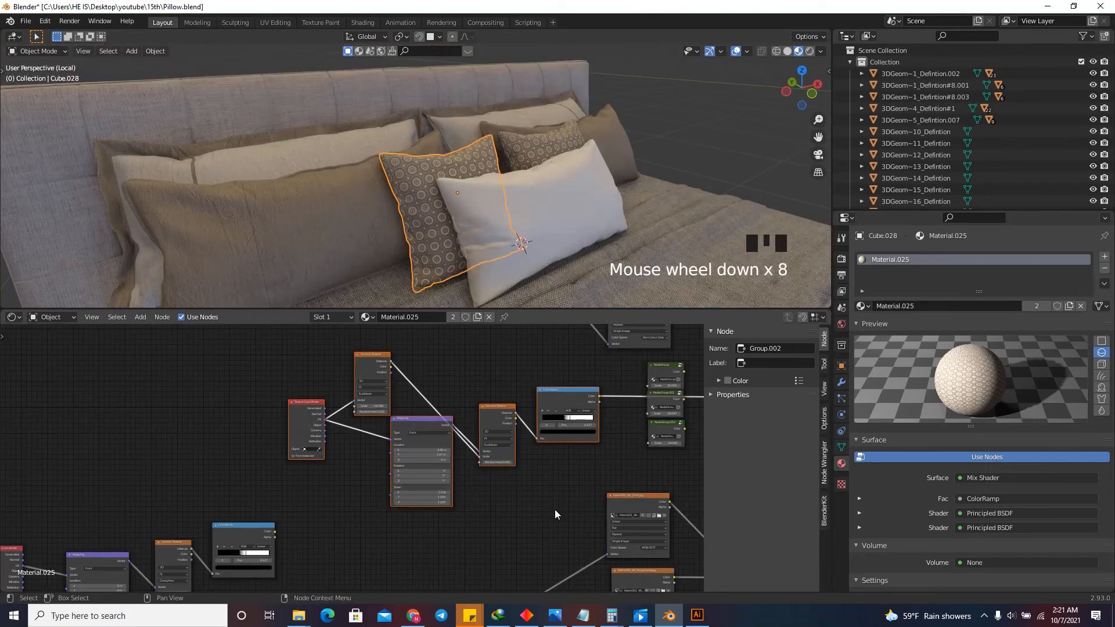
pyautogui.moveTo(555, 510); pyautogui.dragTo(302, 361)
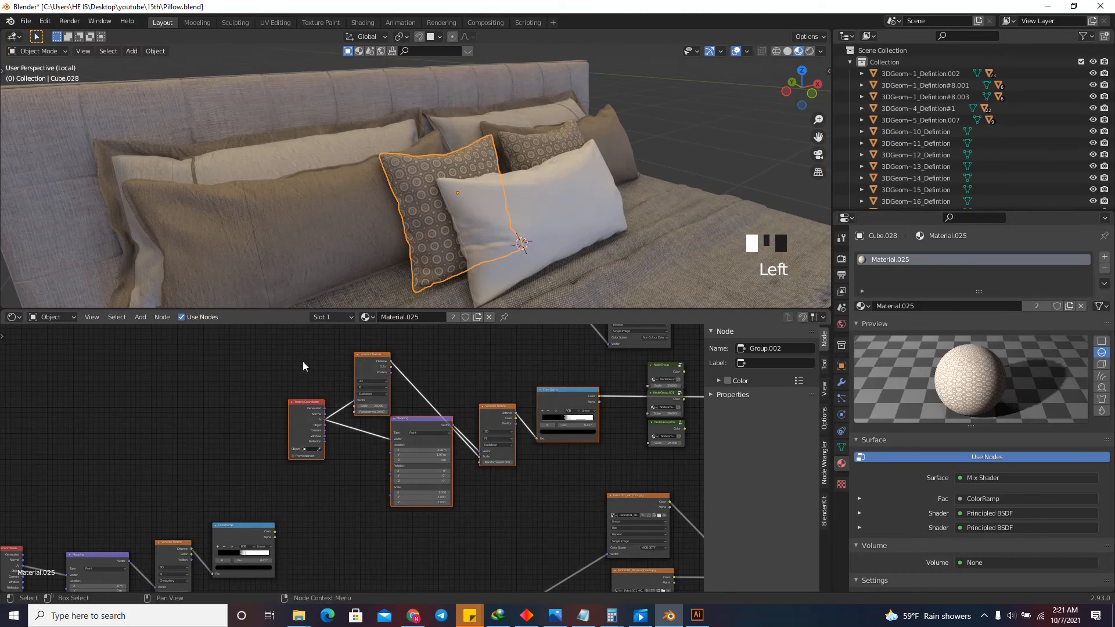
pyautogui.hotkey('ctrl', 'g')
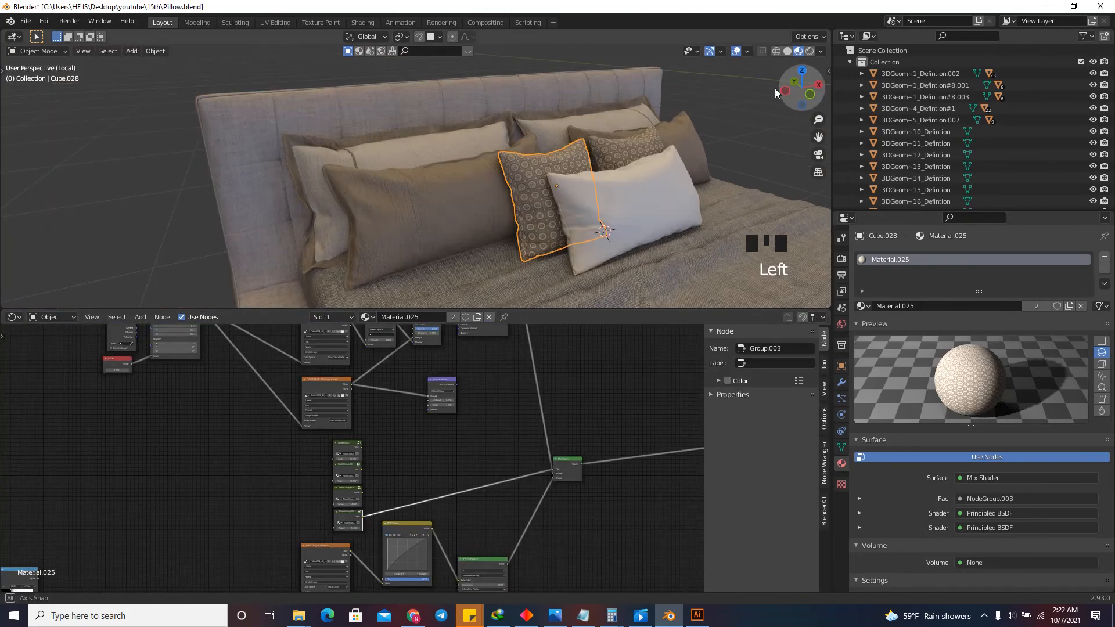
# Apply the patterned pillow's Material.025 to the plain white pillow at the front.
pyautogui.scroll(2, 539, 181)
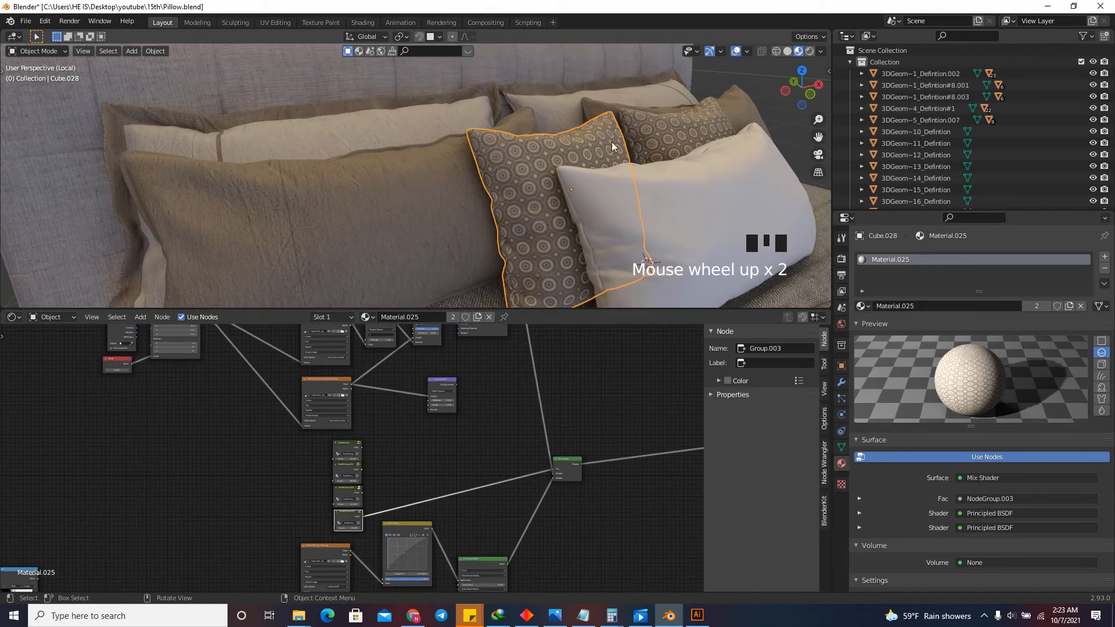
pyautogui.moveTo(796, 88)
pyautogui.mouseDown()
pyautogui.moveTo(758, 86)
pyautogui.moveTo(791, 92)
pyautogui.mouseUp()
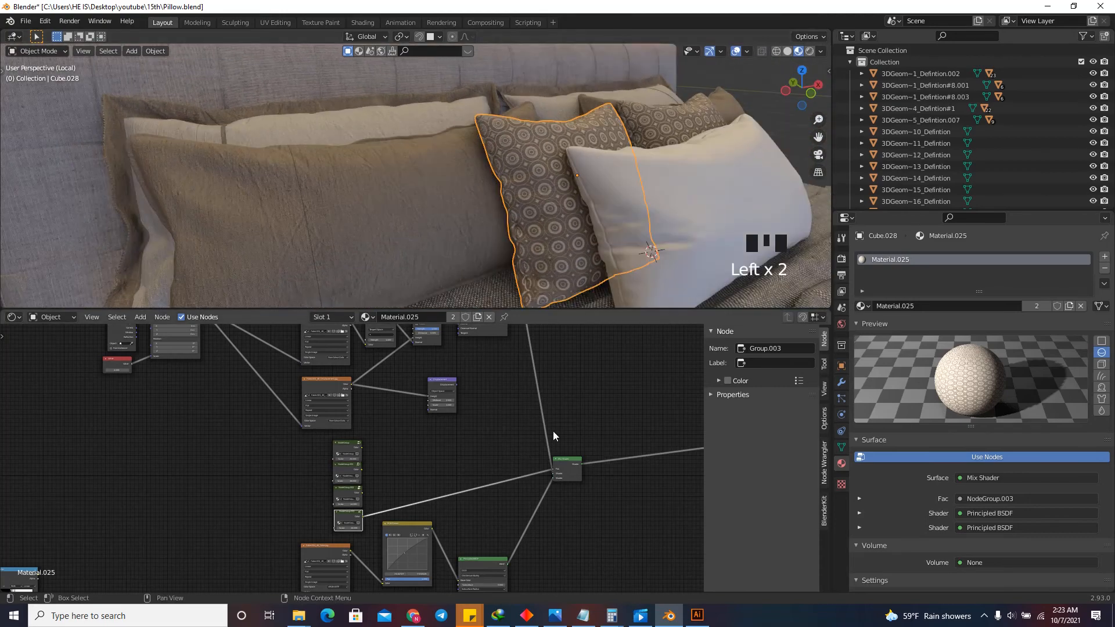
pyautogui.click(688, 204)
pyautogui.click(537, 194)
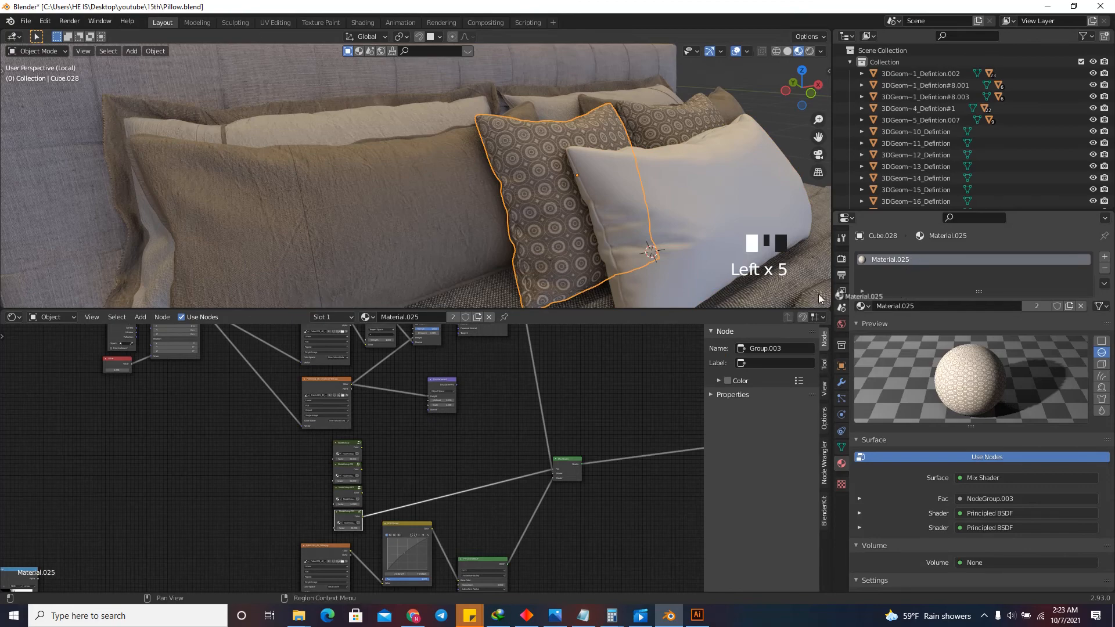
pyautogui.moveTo(817, 294); pyautogui.dragTo(709, 243)
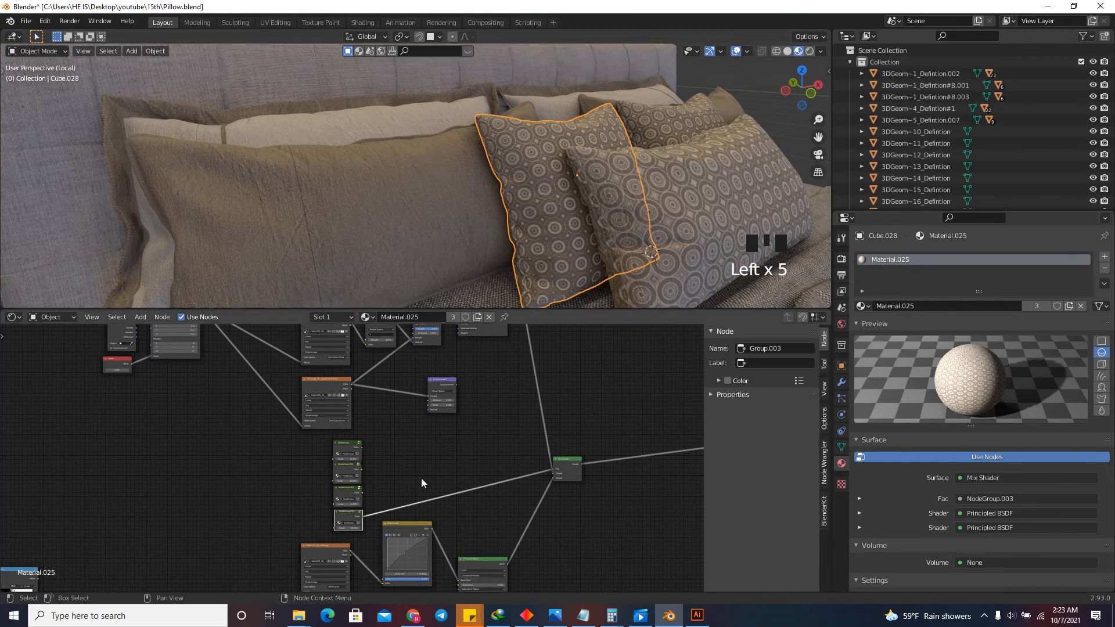
# Try the diamond mask group as the Mix Shader's factor, and reconnect the ring mask group in its place.
pyautogui.scroll(5, 421, 483)
pyautogui.moveTo(324, 497); pyautogui.dragTo(605, 462)
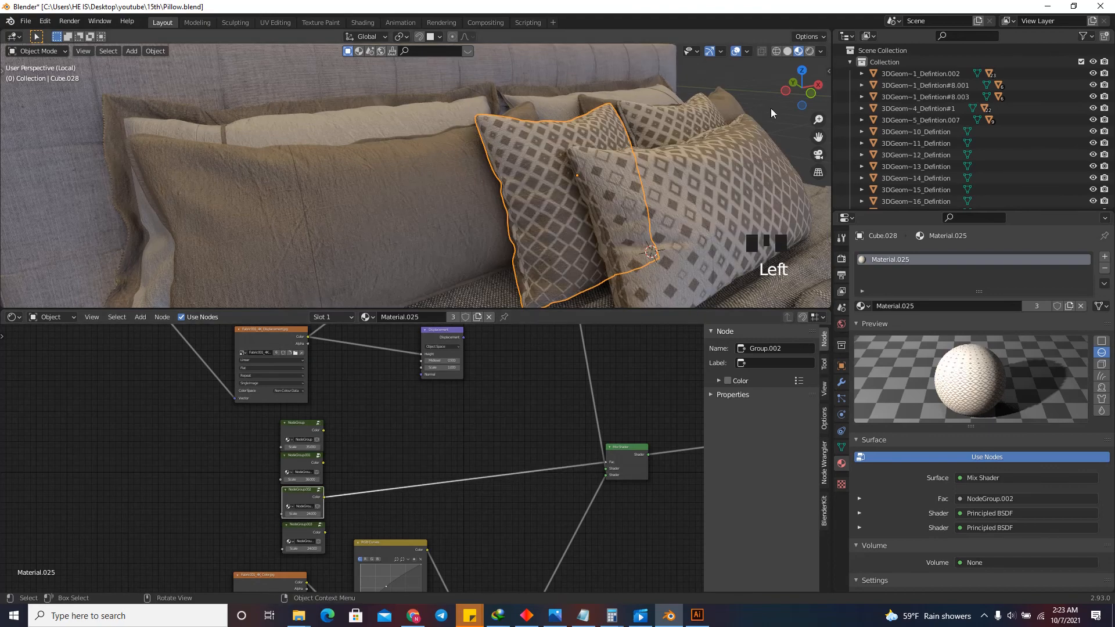
pyautogui.moveTo(790, 102); pyautogui.dragTo(747, 100)
pyautogui.moveTo(325, 531); pyautogui.dragTo(441, 502)
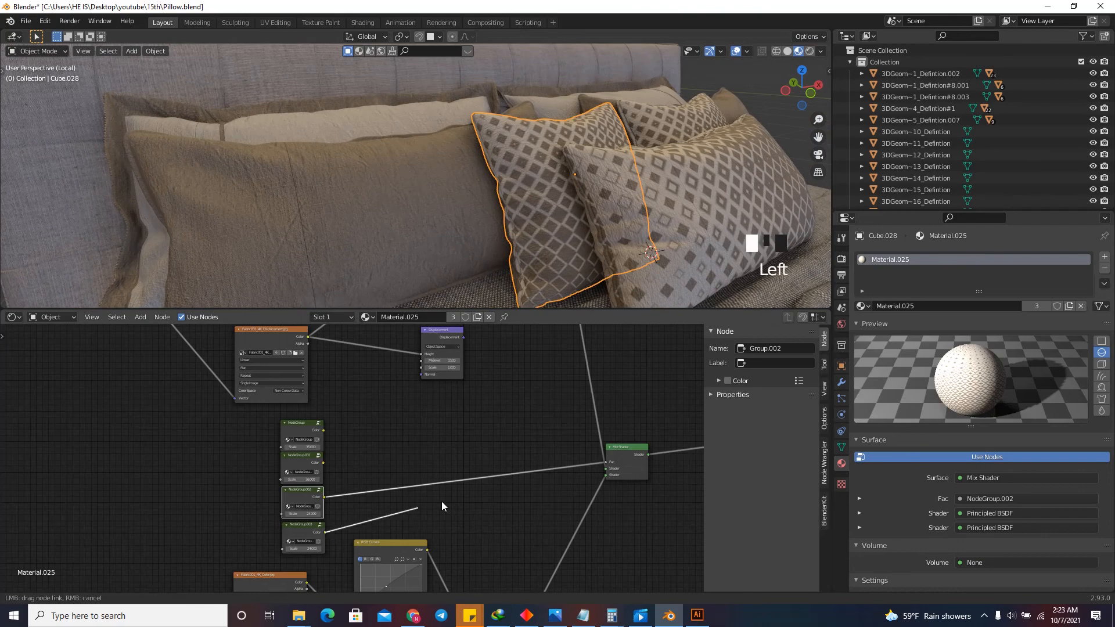
pyautogui.moveTo(615, 469); pyautogui.dragTo(606, 468)
# Give the front pillow its own copy of the material and drive its Mix Shader factor with the grid mask, then the dot mask group.
pyautogui.click(682, 232)
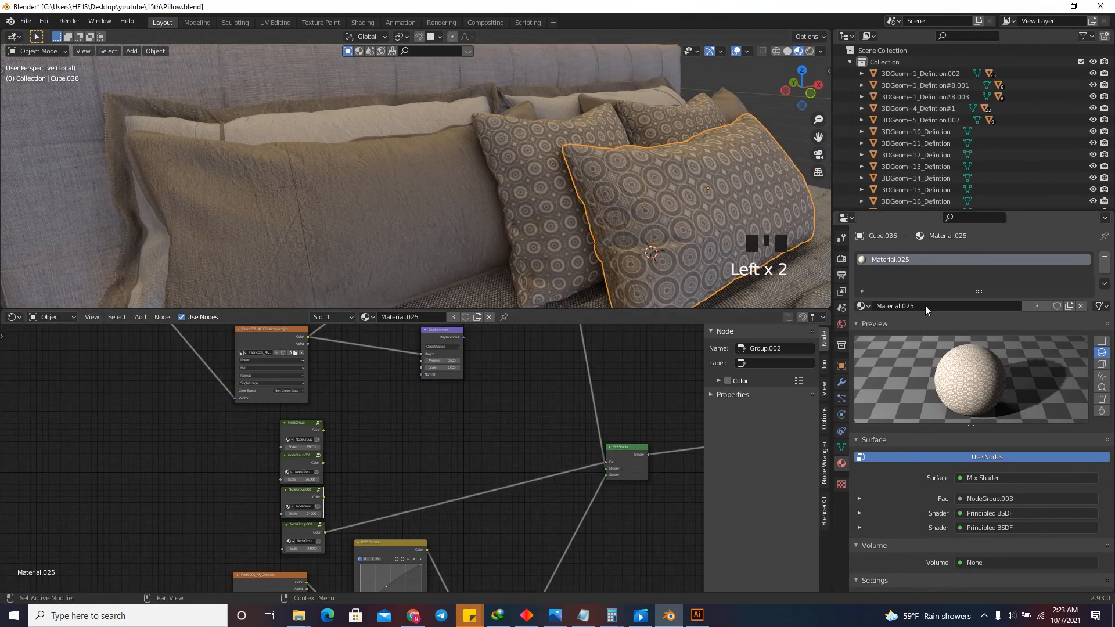
pyautogui.click(1070, 308)
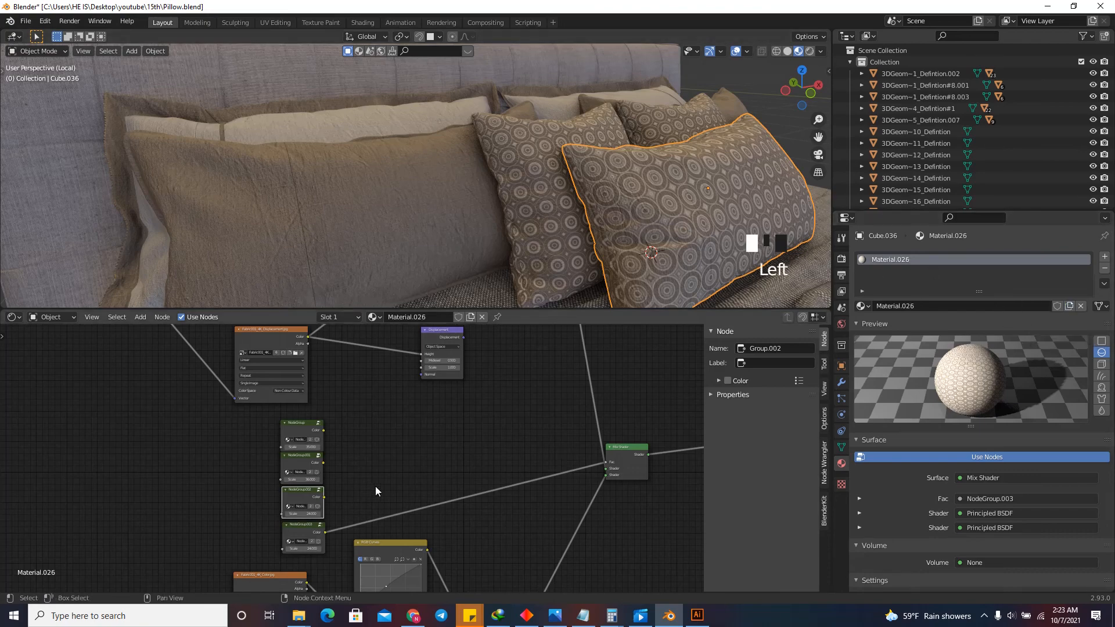
pyautogui.scroll(3, 371, 488)
pyautogui.moveTo(318, 418); pyautogui.dragTo(673, 459)
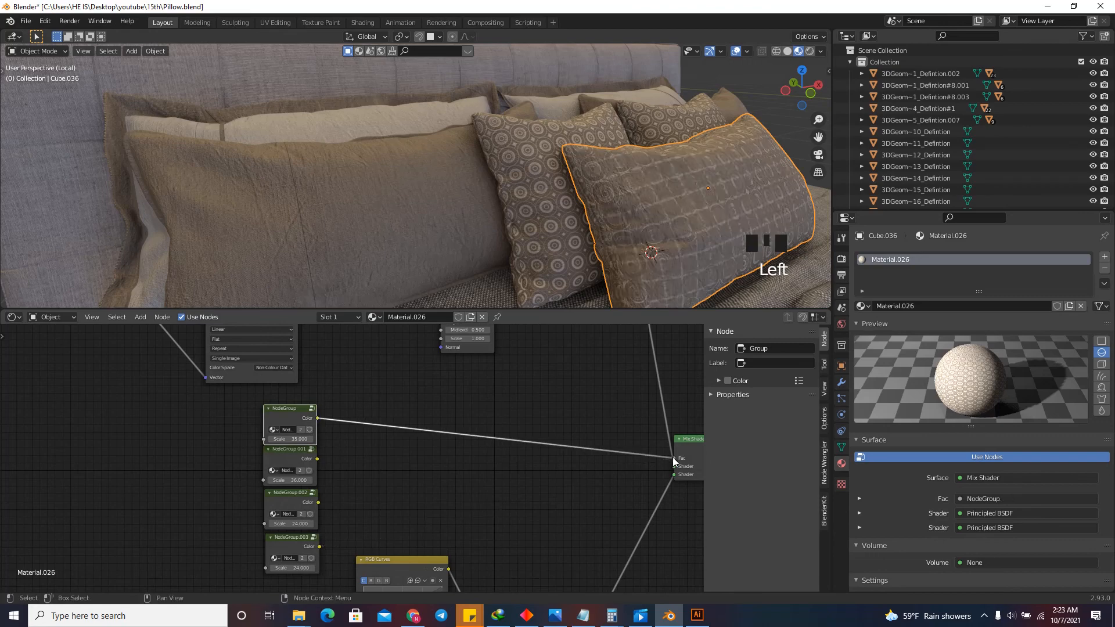
pyautogui.moveTo(318, 458); pyautogui.dragTo(671, 457)
pyautogui.scroll(-3, 563, 424)
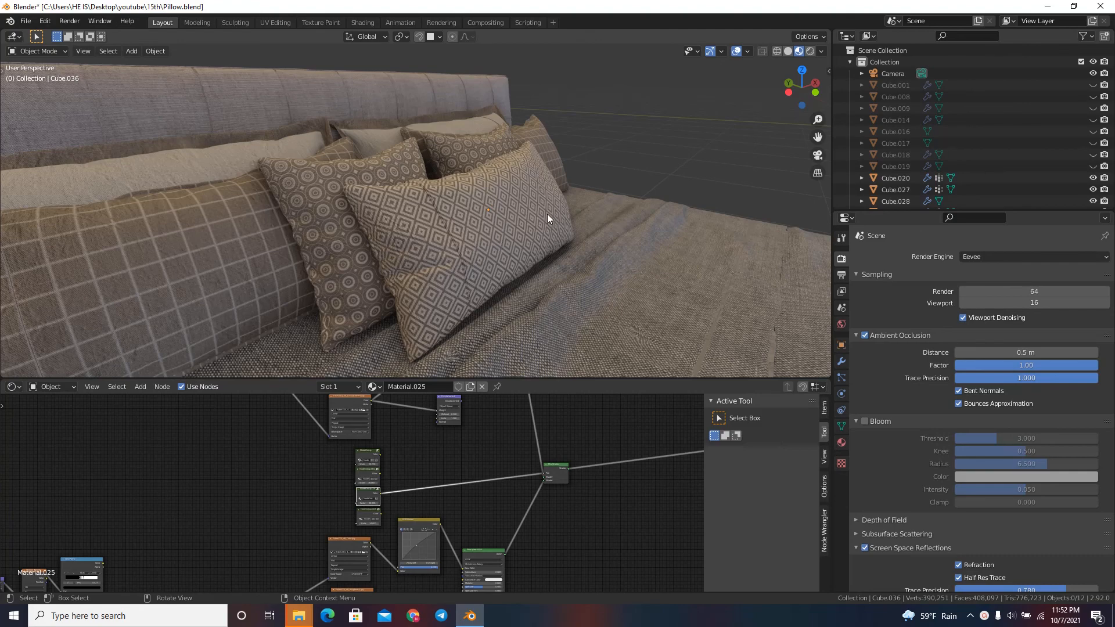
# Examine the patterned pillows on the bed from the front and from closer angles.
pyautogui.hotkey('shift', '`')
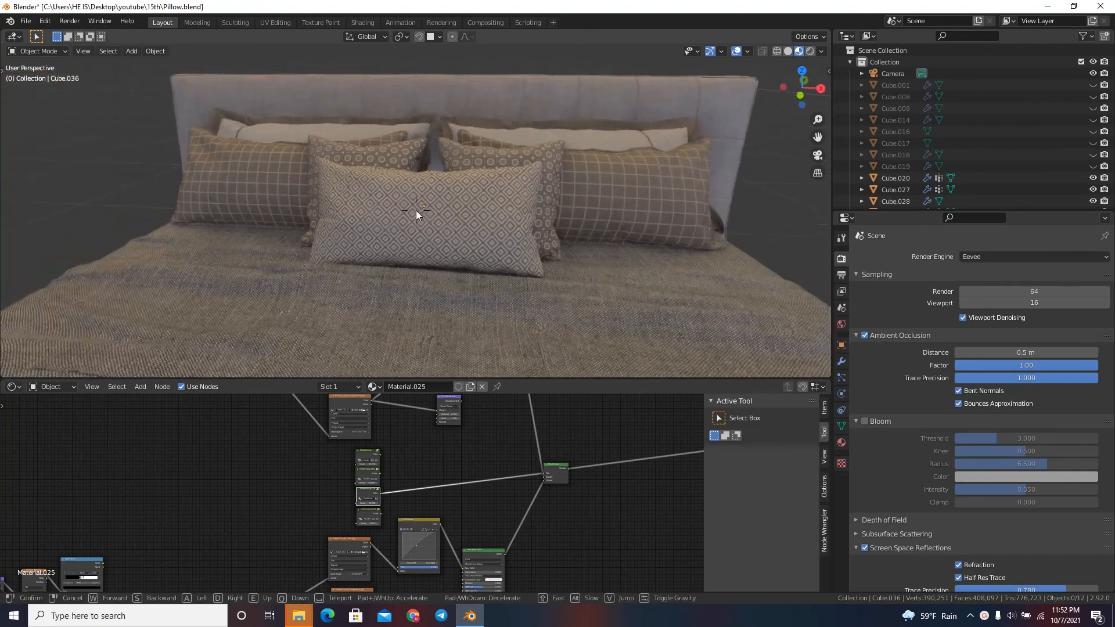
pyautogui.press('d')
pyautogui.press('a')
pyautogui.press('w')
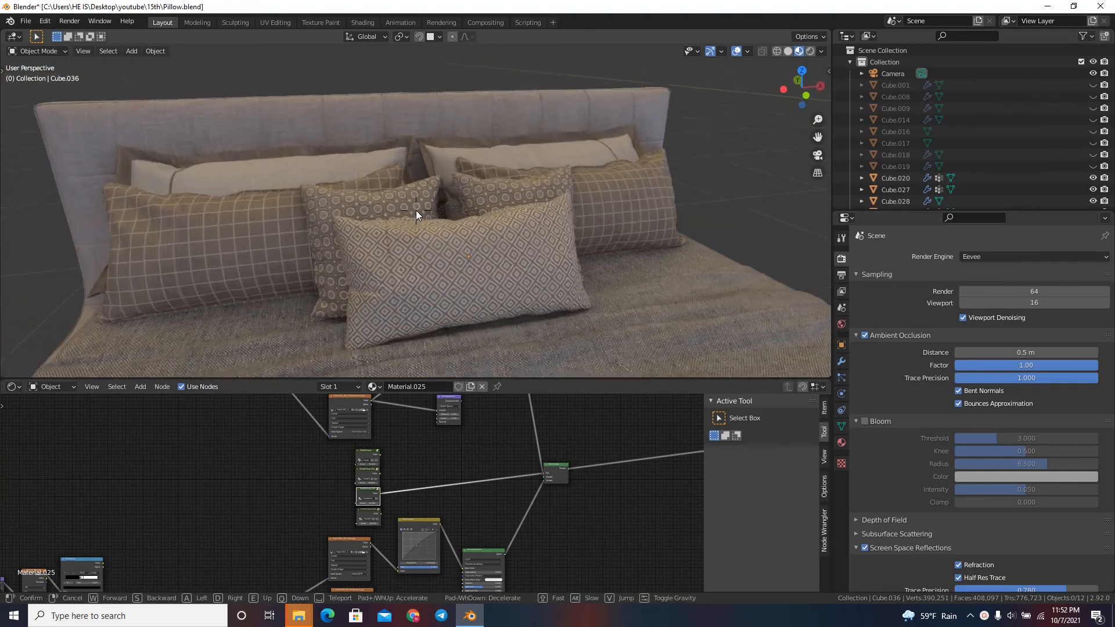
pyautogui.press('w')
pyautogui.press('a')
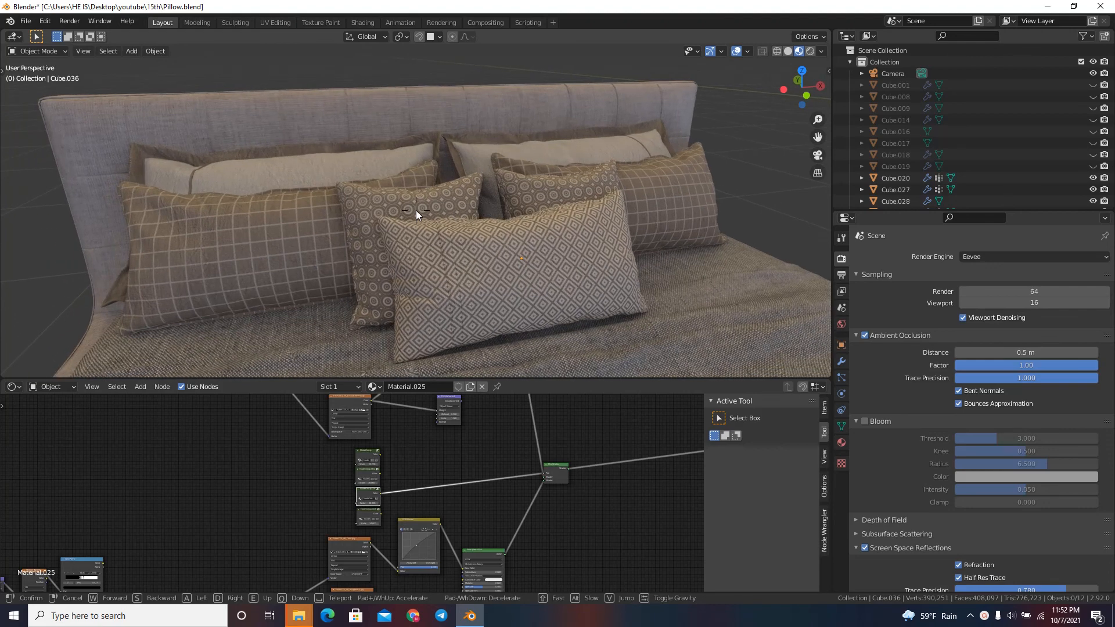